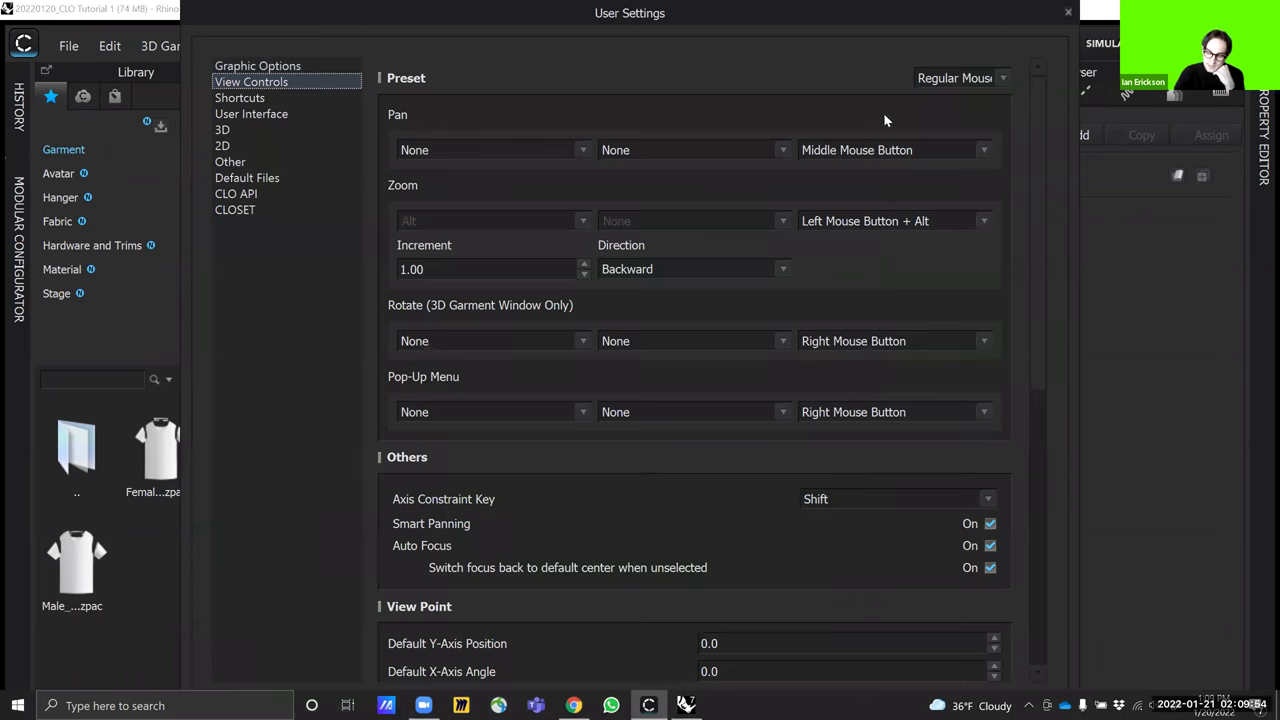
Review the mouse preset choices in View Controls and the User Interface unit settings, and close User Settings
click(1000, 78)
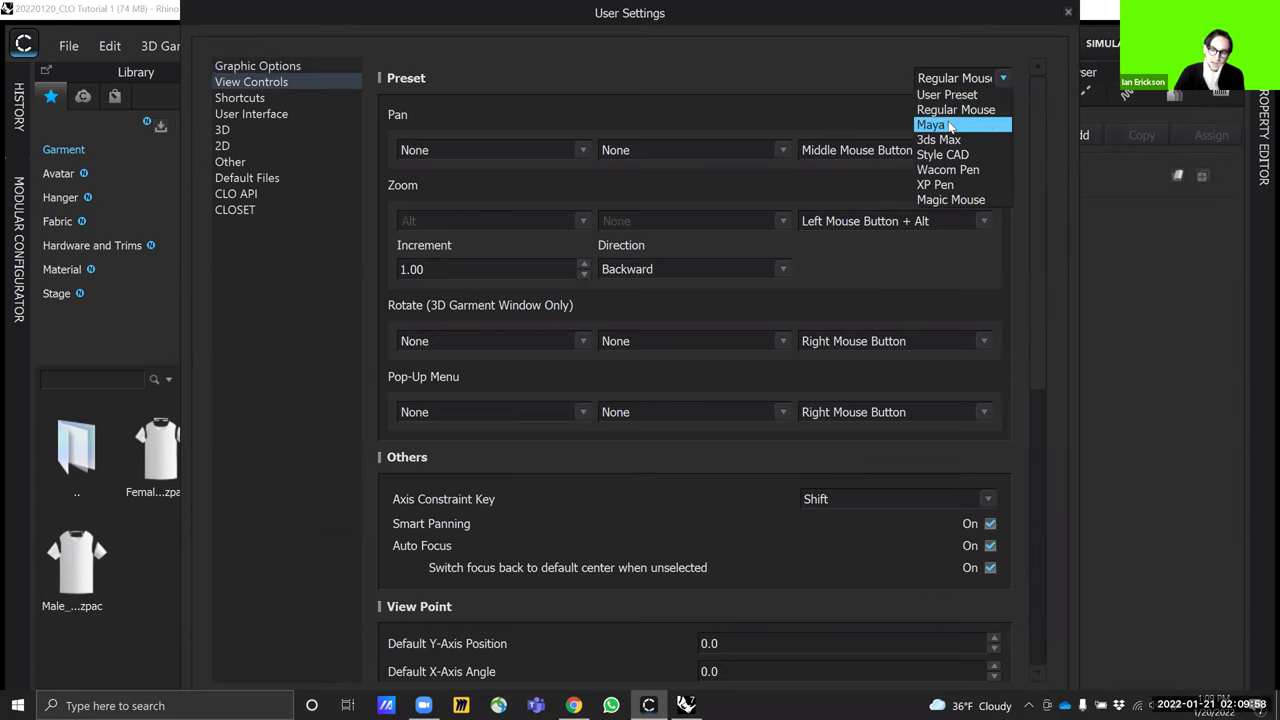
click(810, 78)
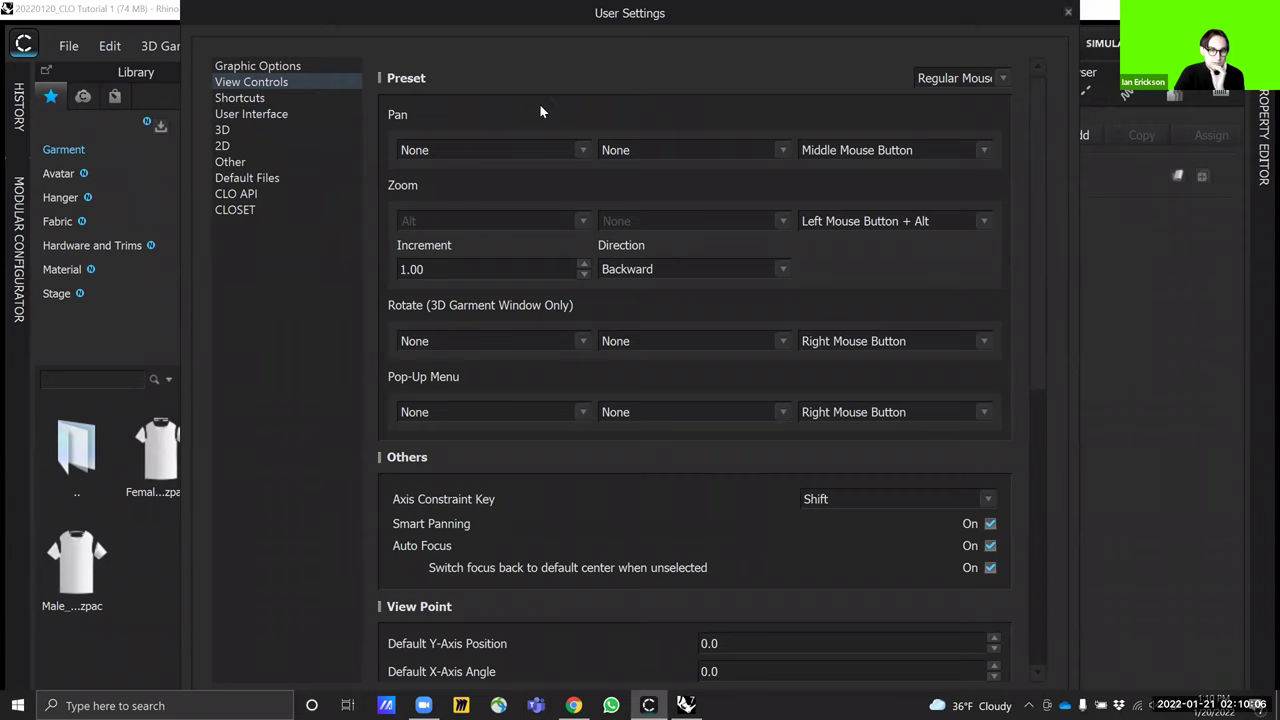
click(276, 120)
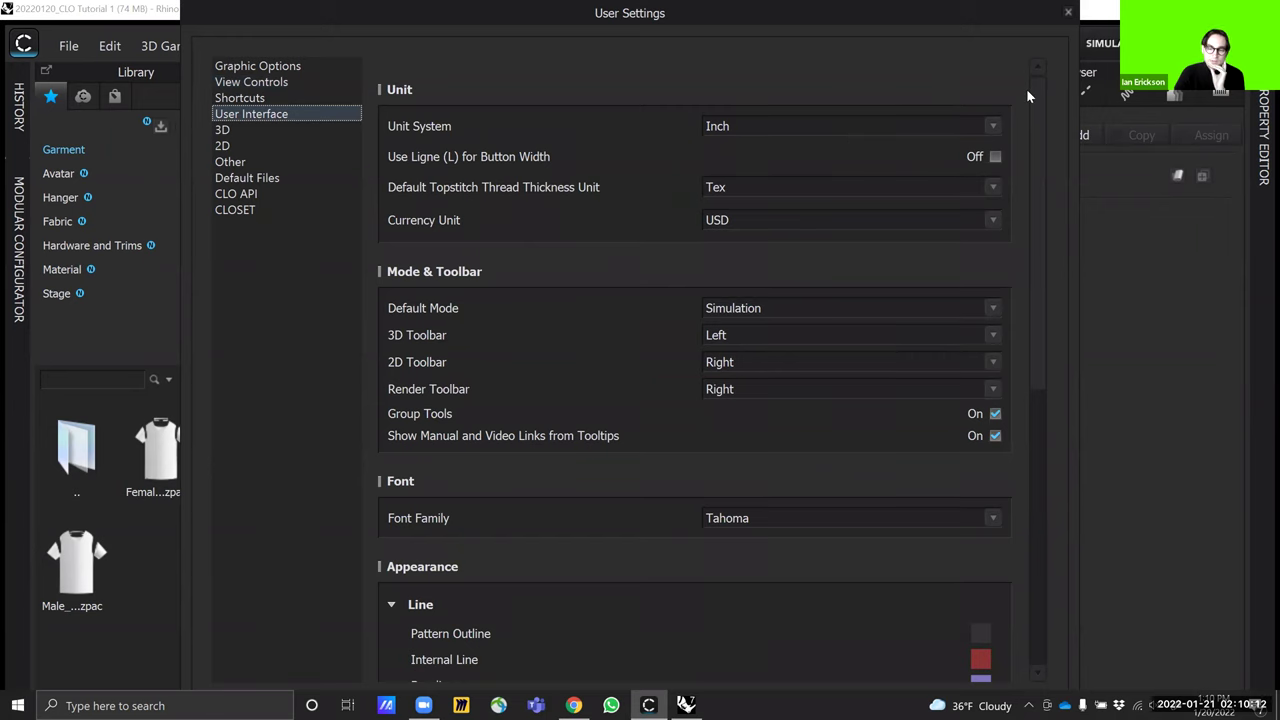
click(1067, 14)
Set the gizmo orientation to World Coordinate
click(668, 50)
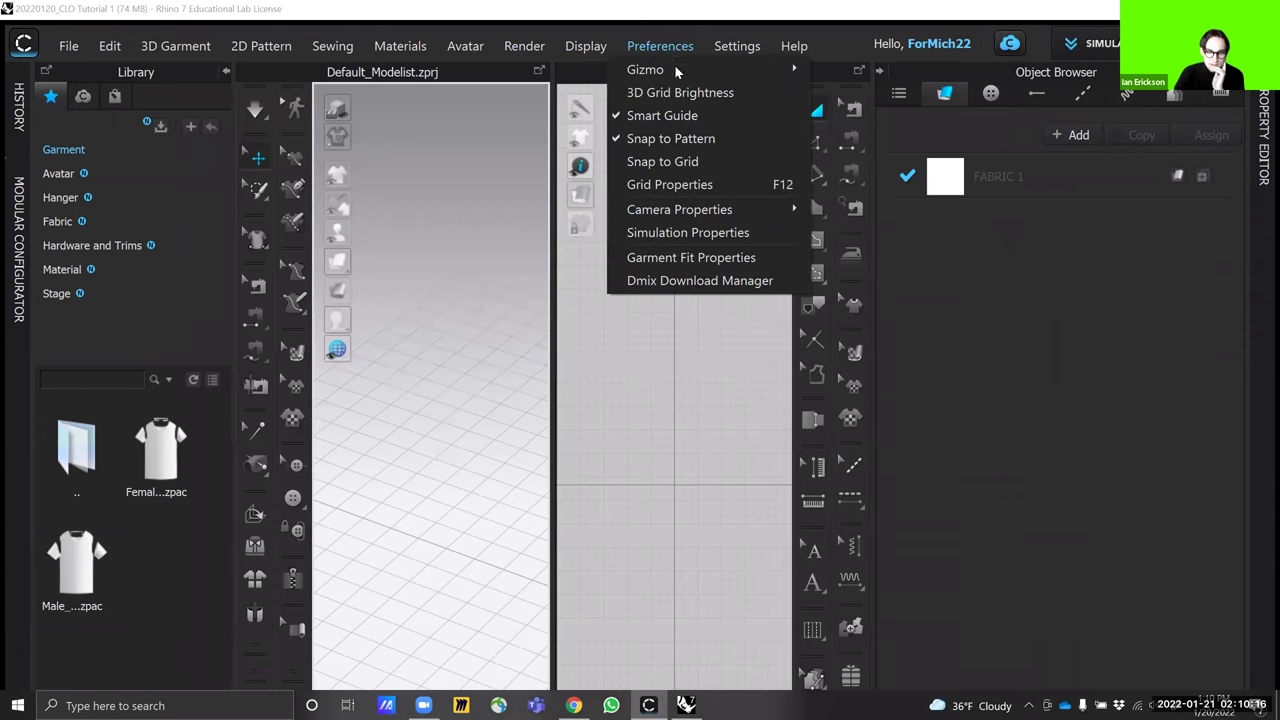
click(664, 45)
click(664, 42)
mouse_move(668, 70)
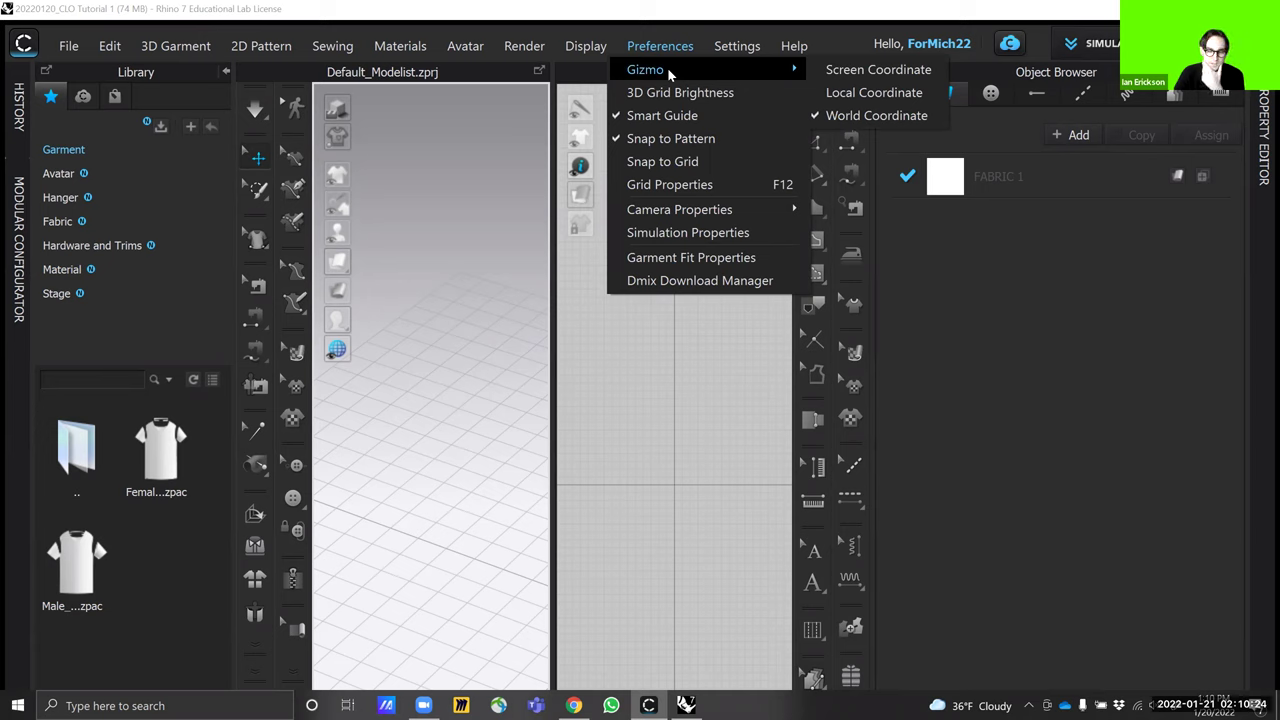
click(860, 116)
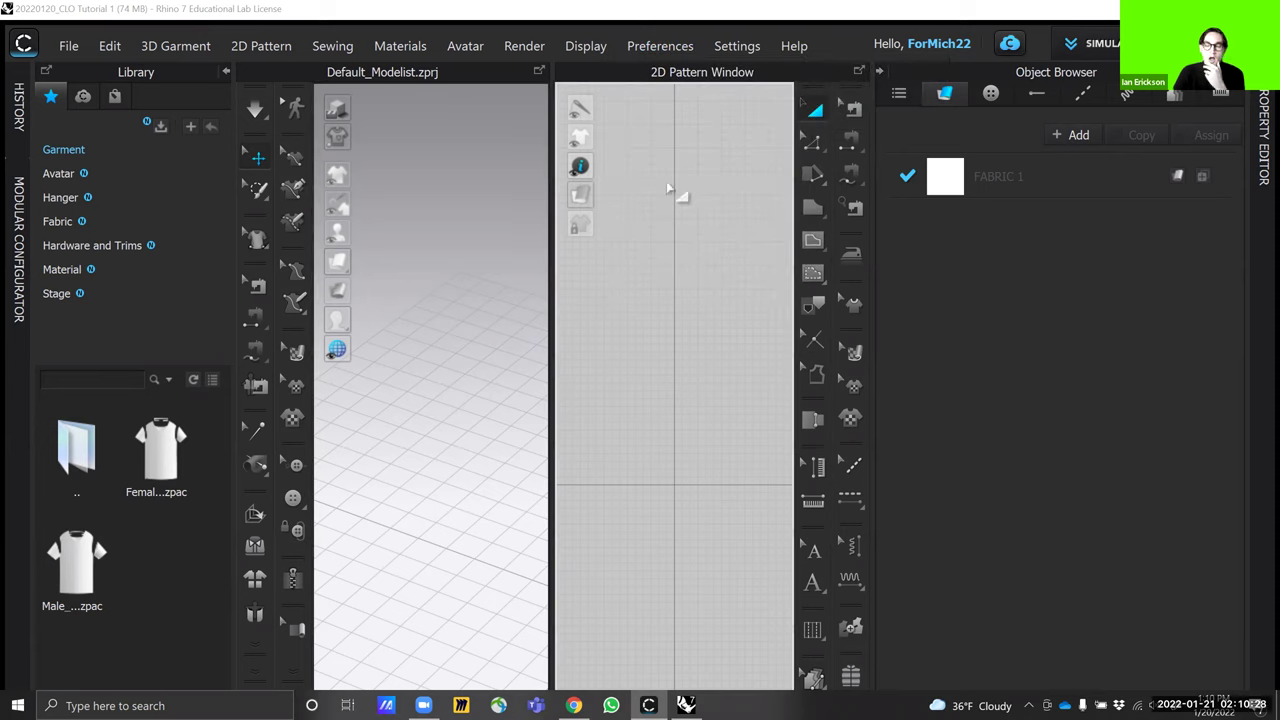
Collapse the Object Browser and the Library to enlarge the 3D garment and 2D pattern windows
click(880, 77)
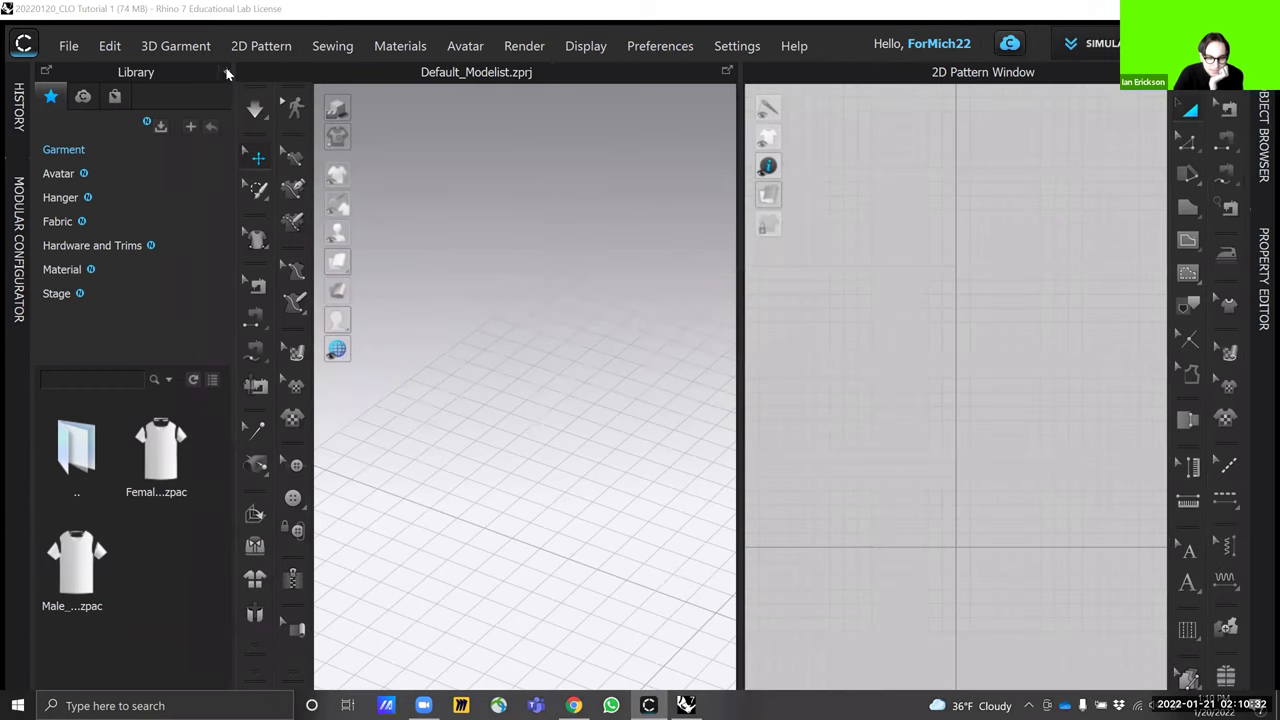
click(226, 72)
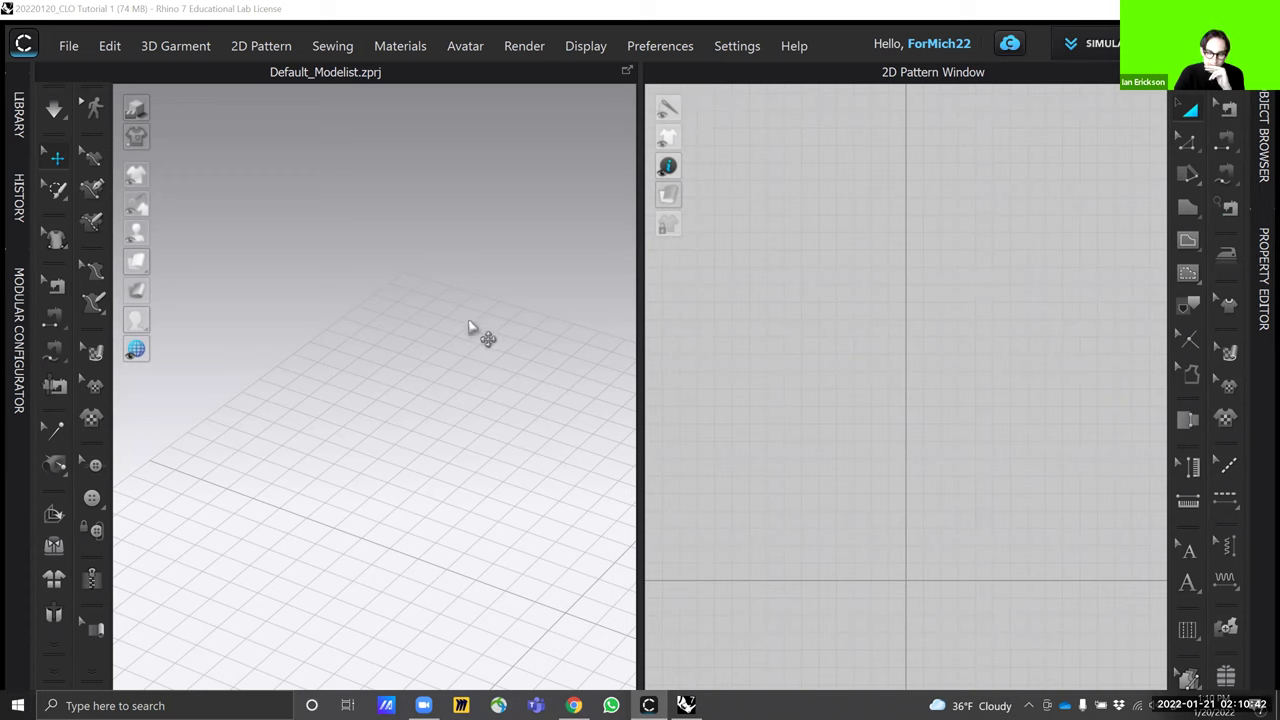
click(474, 368)
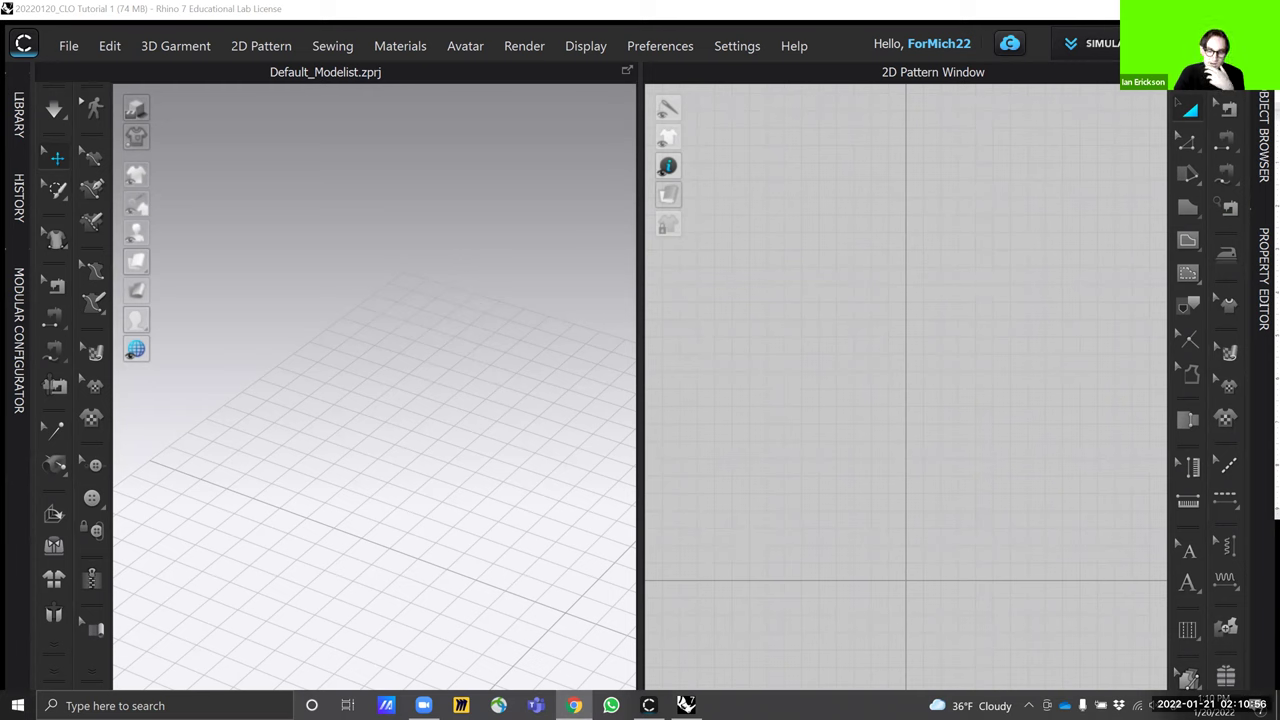
scroll(843, 177, up, 1)
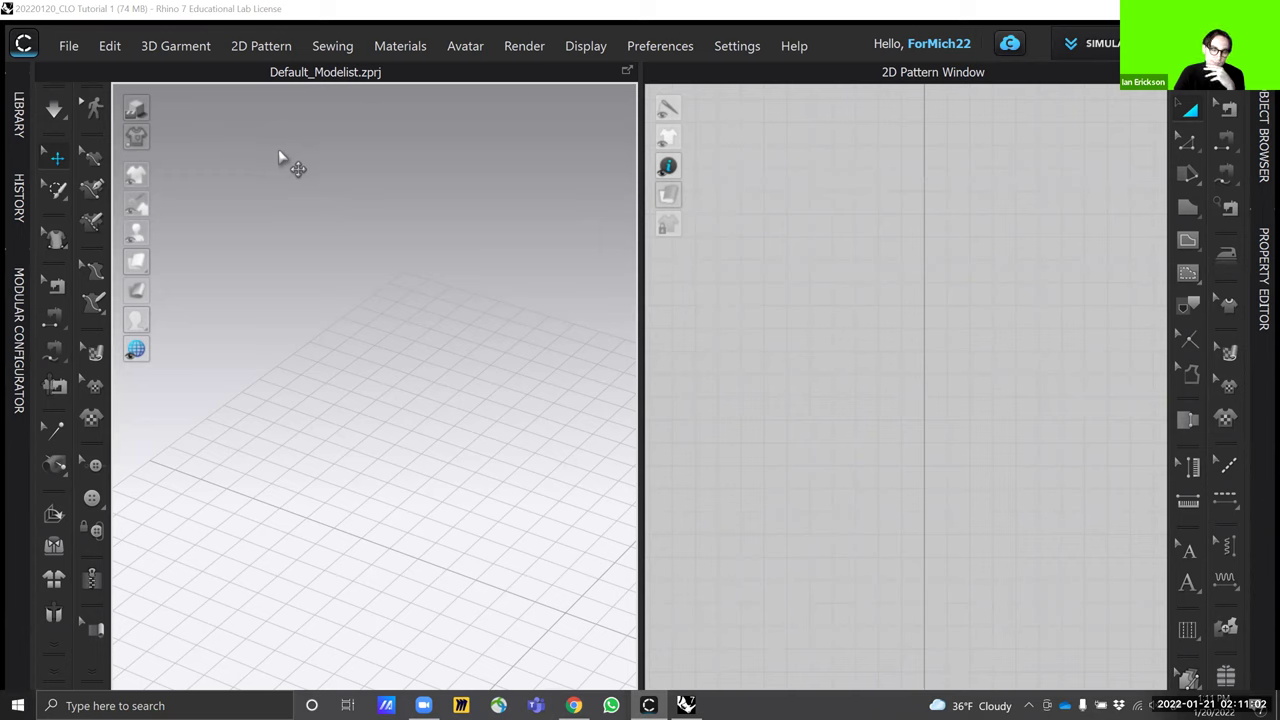
Choose the "clothes rack" OBJ file from the ".obj clothes rack" folder of the 20220120_CLO Tutorial 1 project for import
click(69, 47)
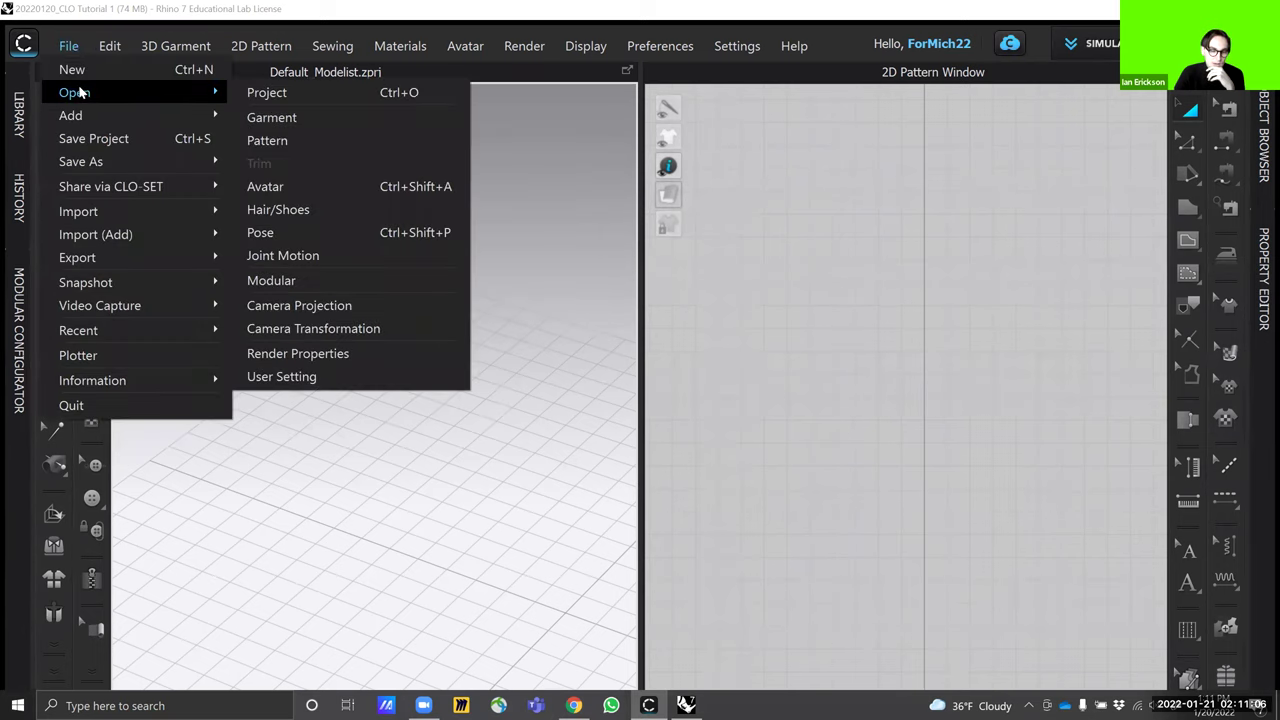
mouse_move(100, 213)
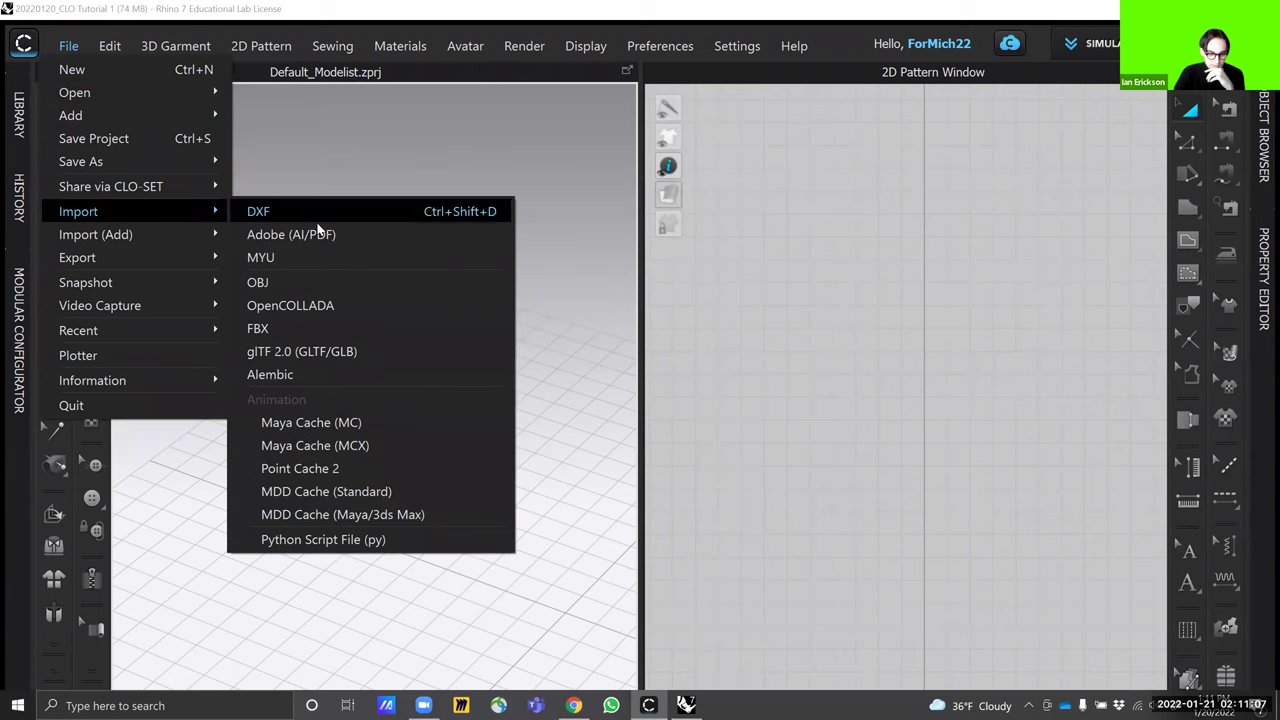
click(318, 289)
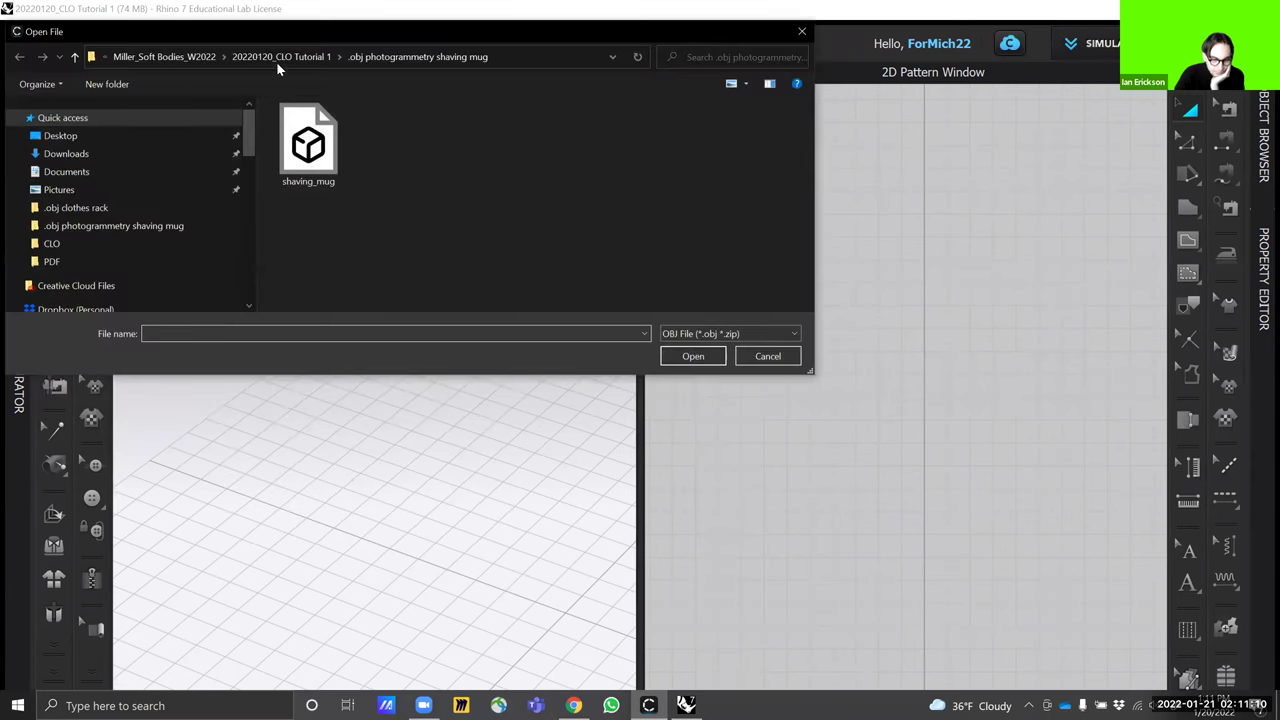
click(290, 58)
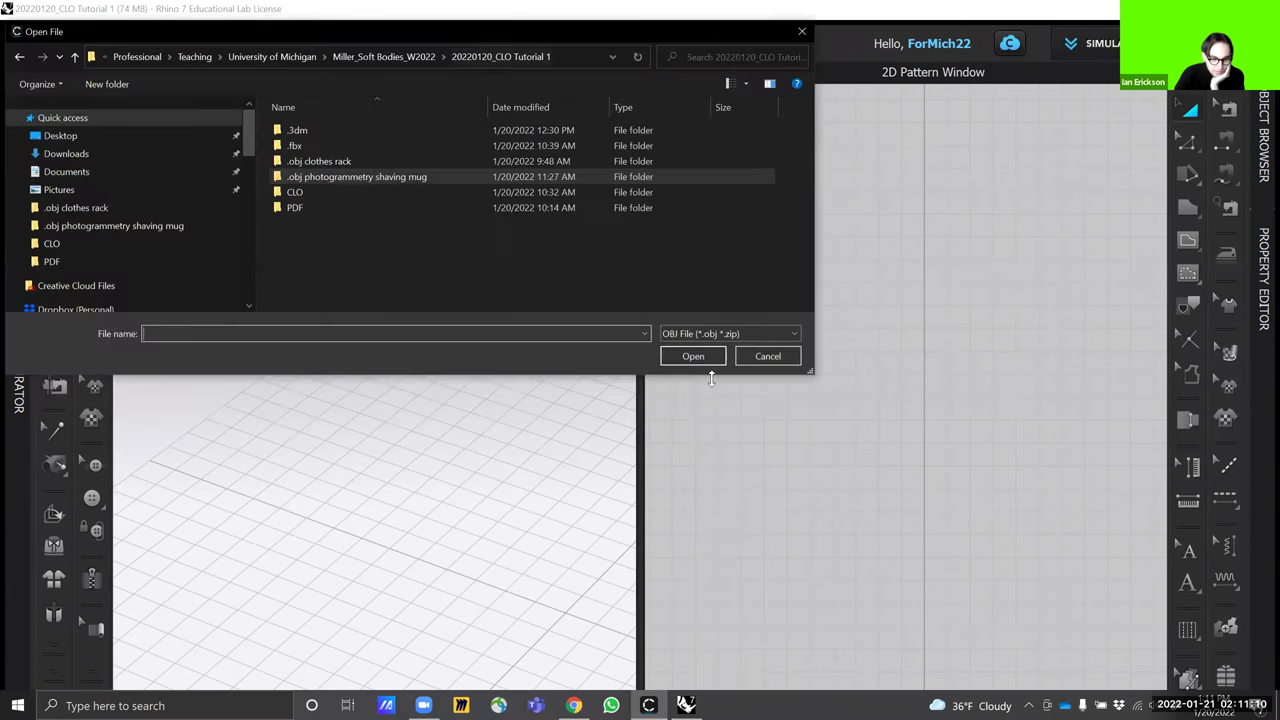
double_click(343, 163)
click(346, 137)
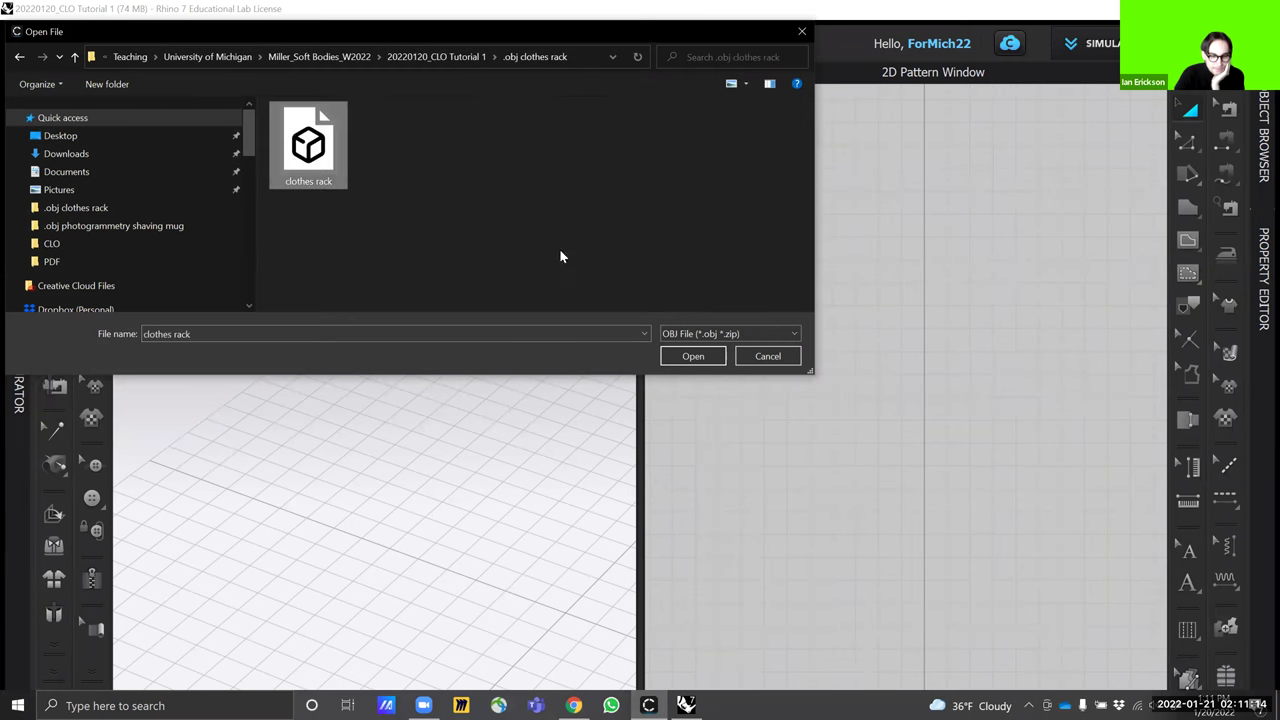
click(695, 356)
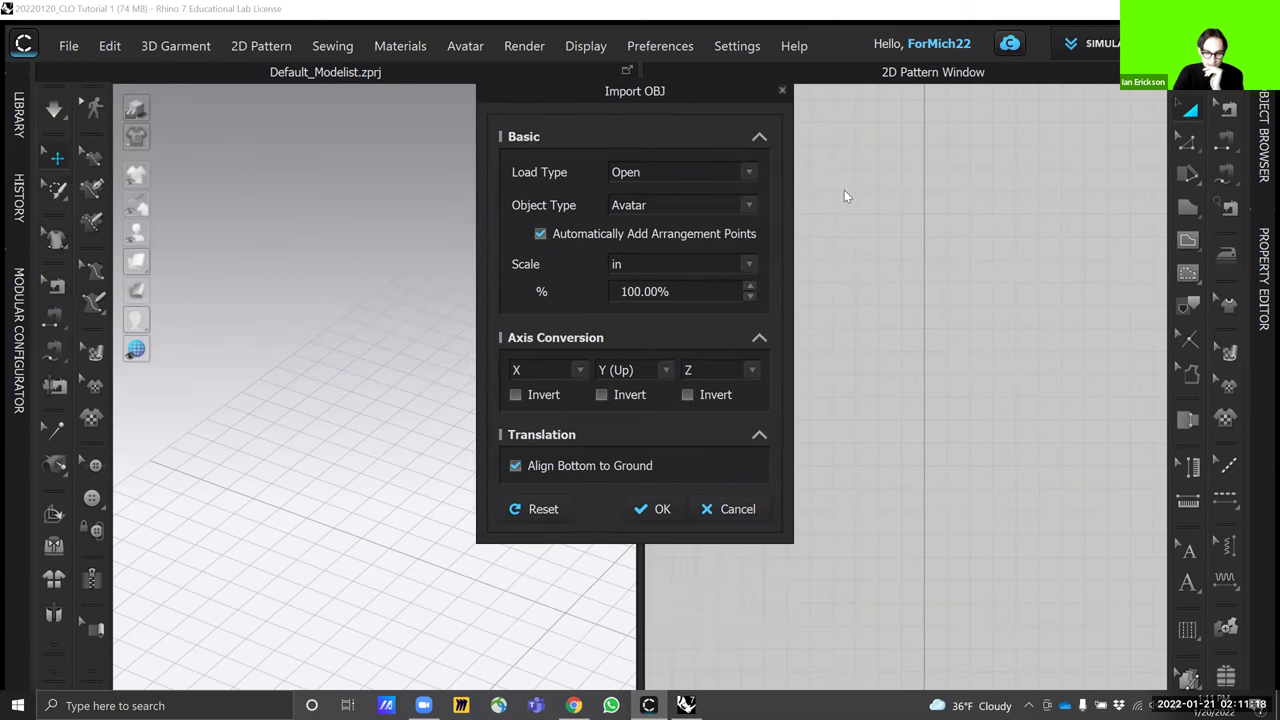
Import the clothes rack with load type Add, as an Avatar, scaled in inches at 100% and aligned to the ground
click(750, 174)
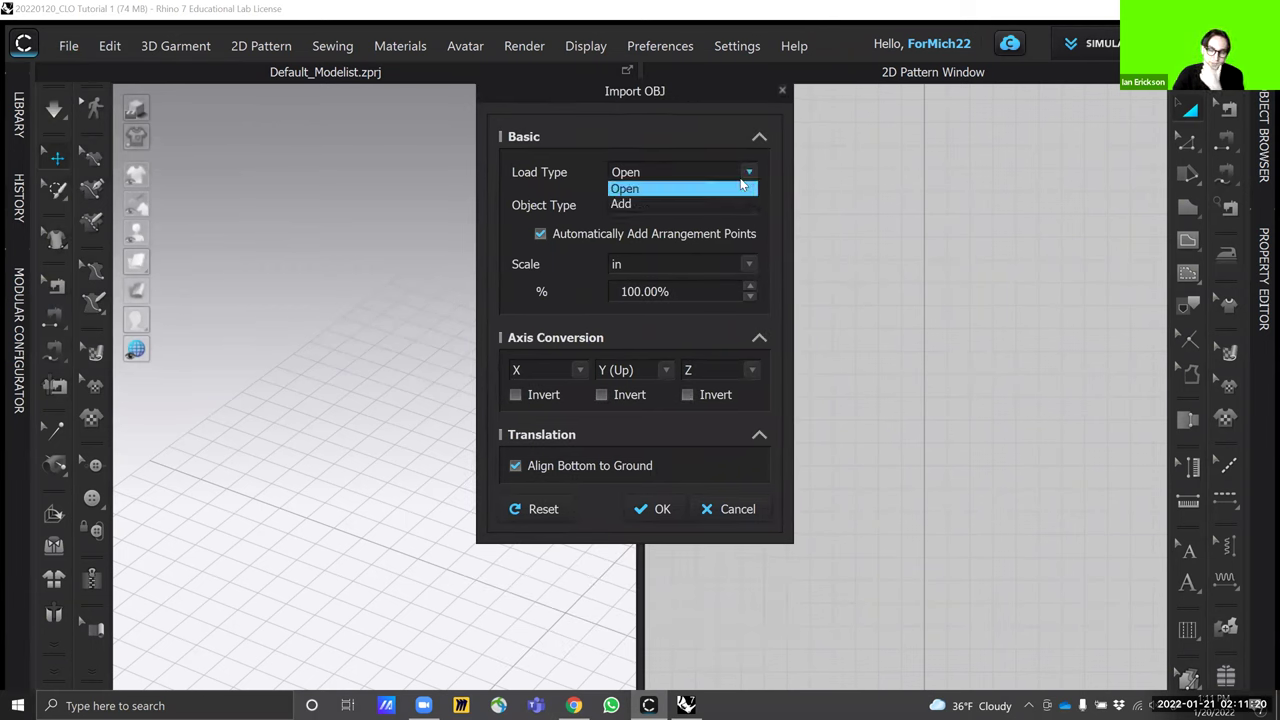
click(695, 206)
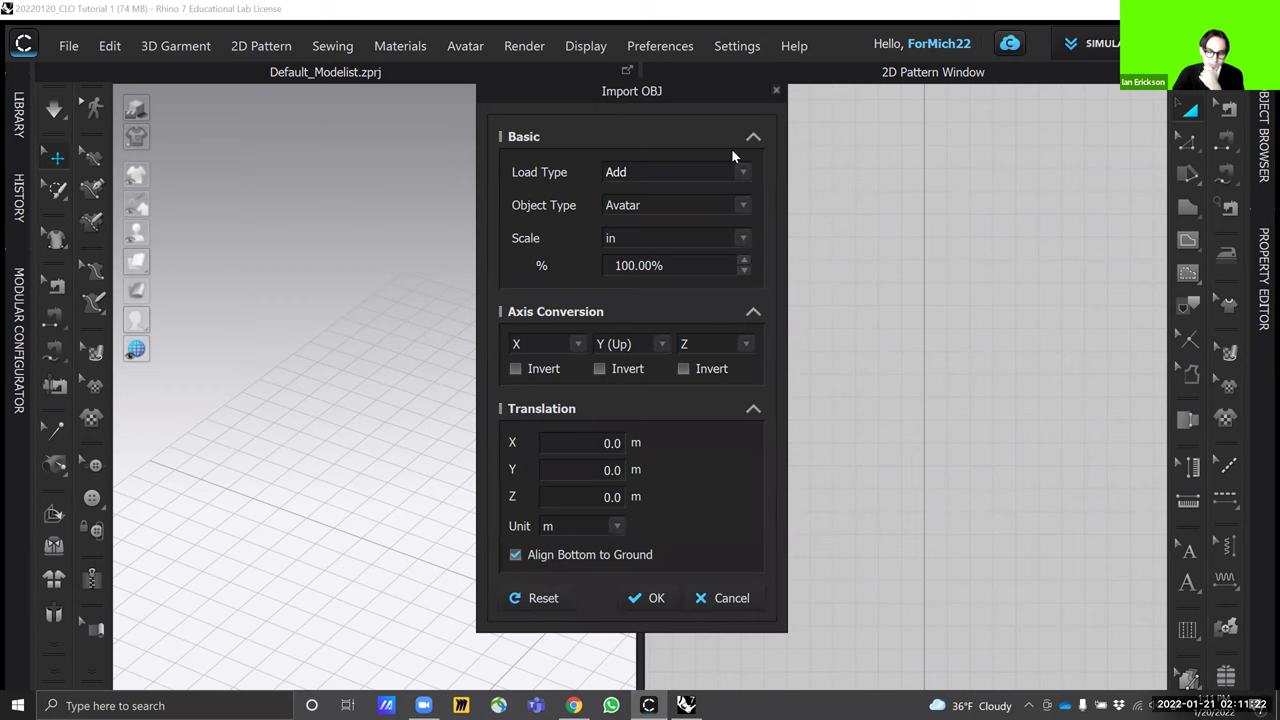
click(638, 235)
click(612, 287)
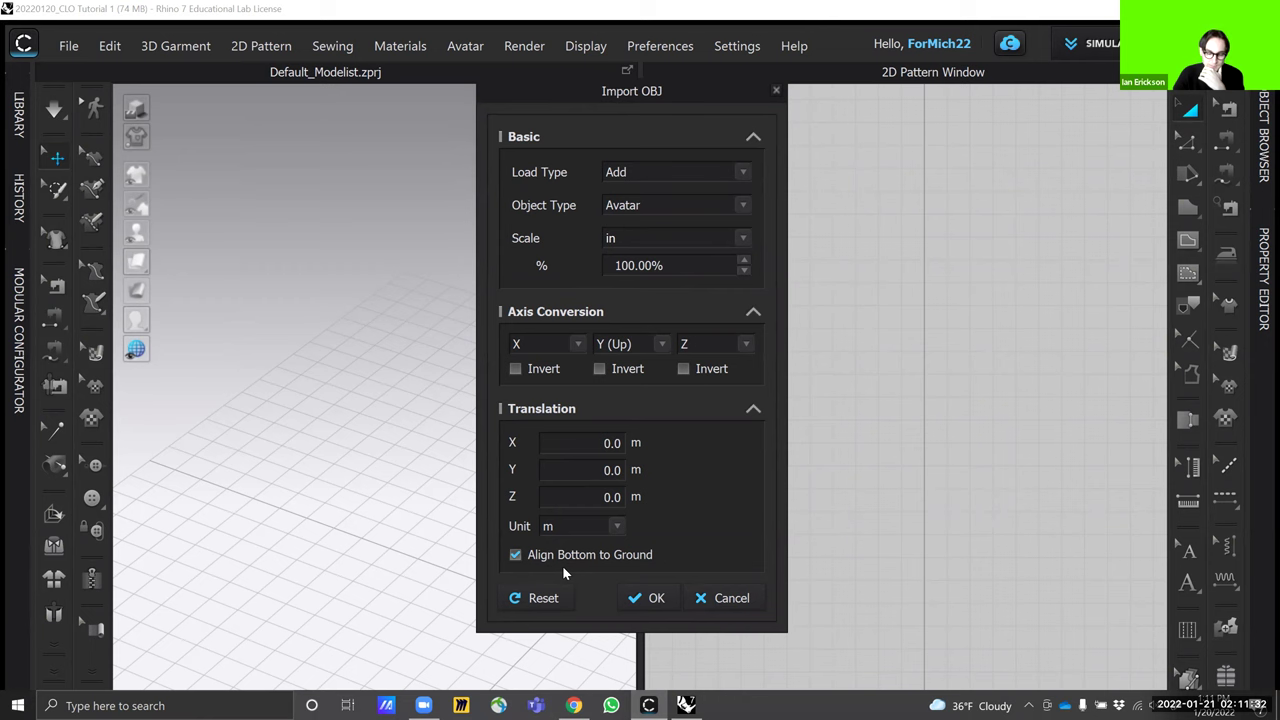
click(640, 600)
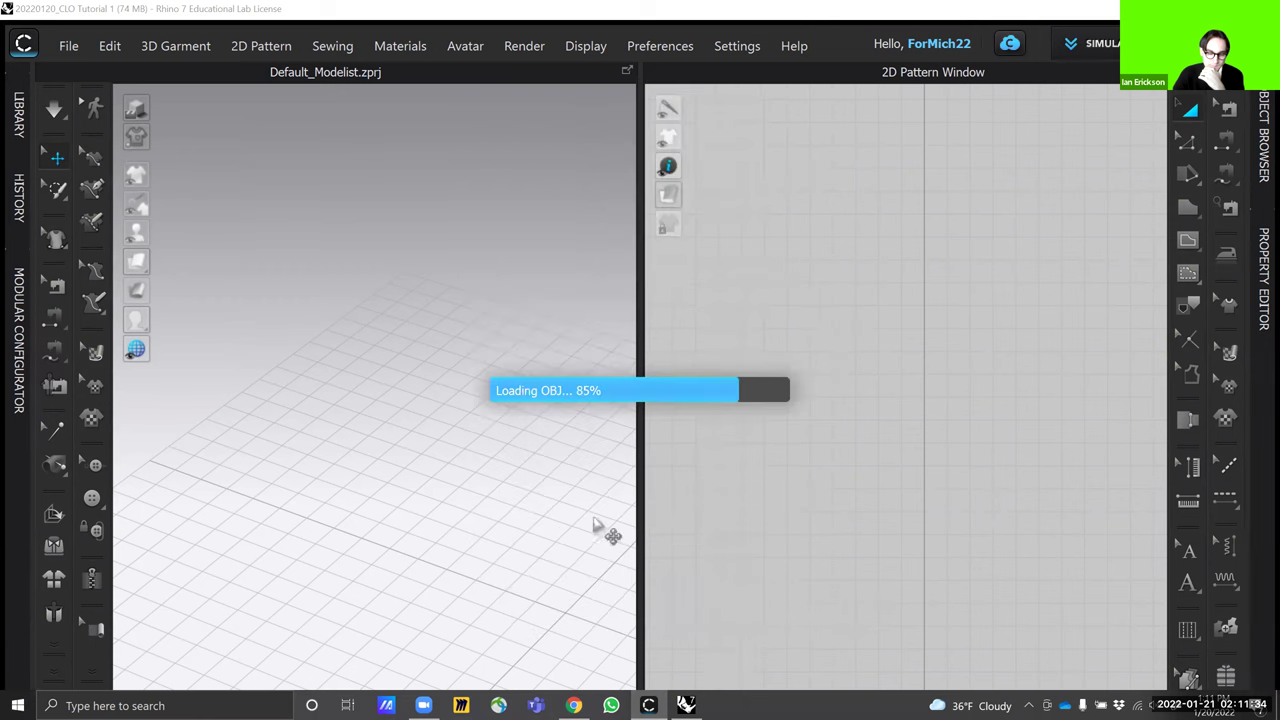
Examine the imported clothes rack in the 3D window and its silhouette in the 2D pattern window
scroll(540, 247, up, 3)
scroll(514, 286, up, 2)
scroll(514, 289, down, 3)
scroll(518, 430, down, 5)
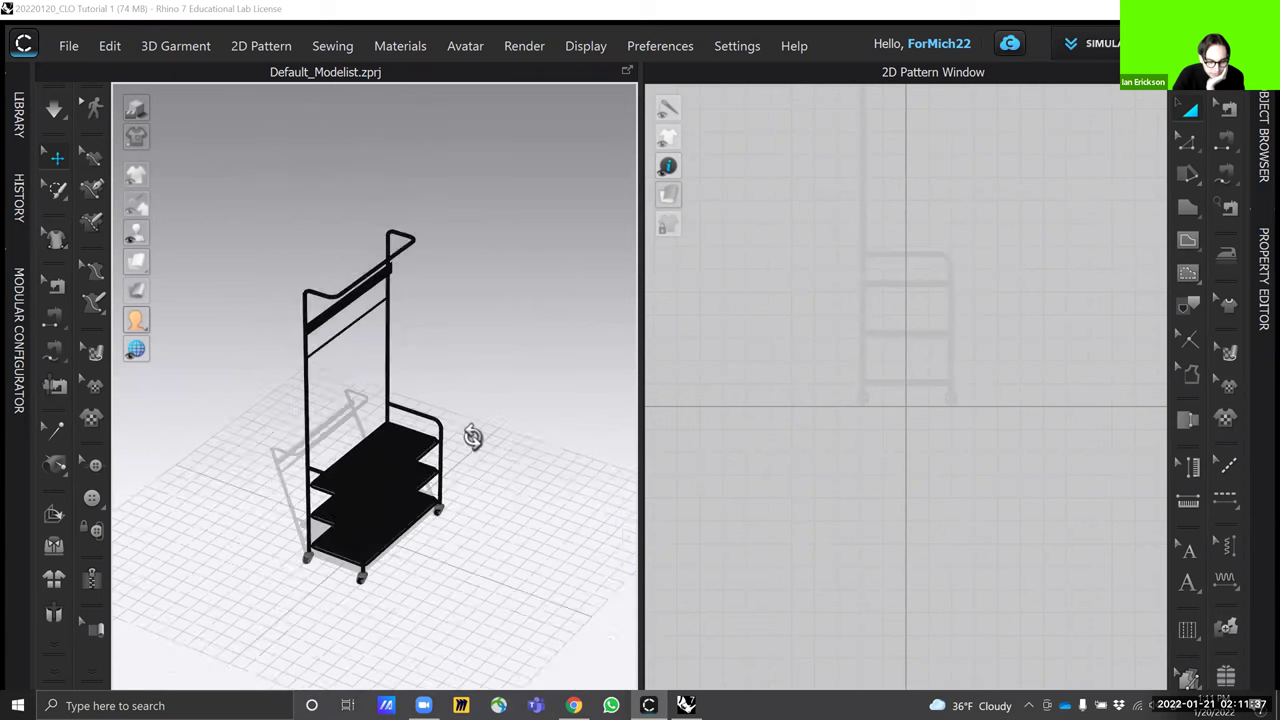
scroll(501, 417, down, 2)
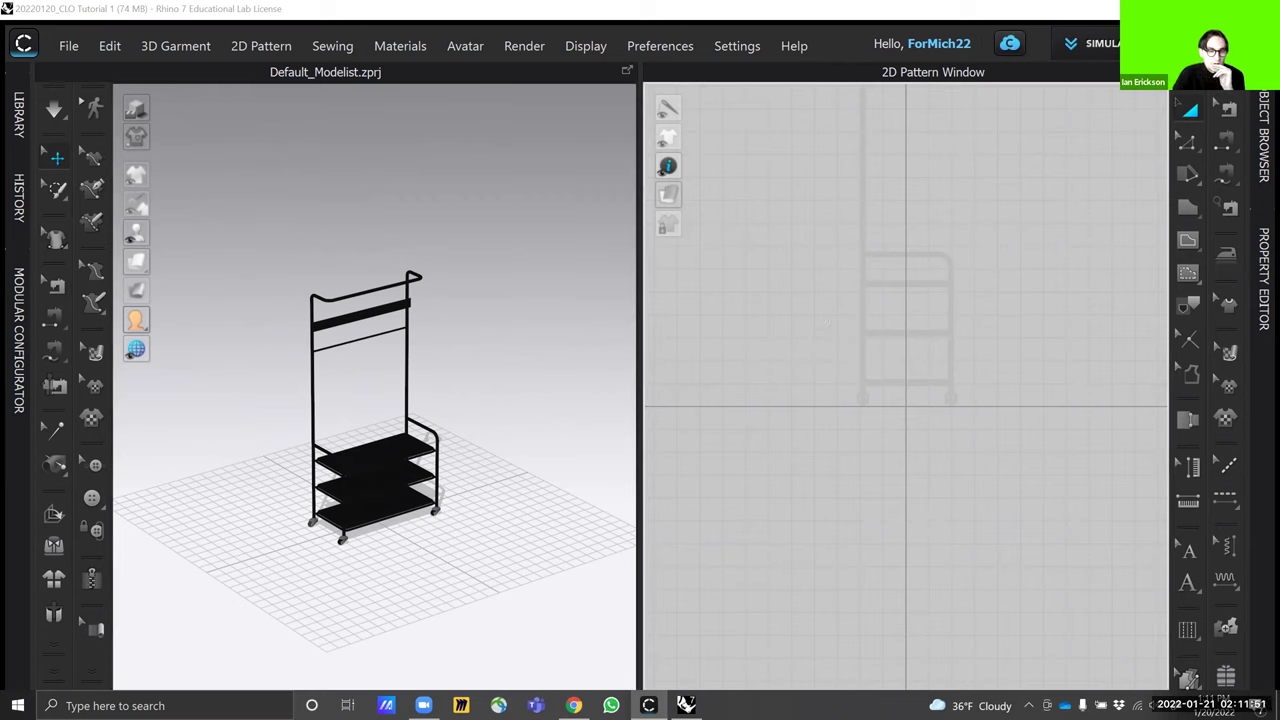
scroll(968, 262, down, 1)
scroll(1002, 222, down, 1)
middle_drag(1004, 222, 960, 380)
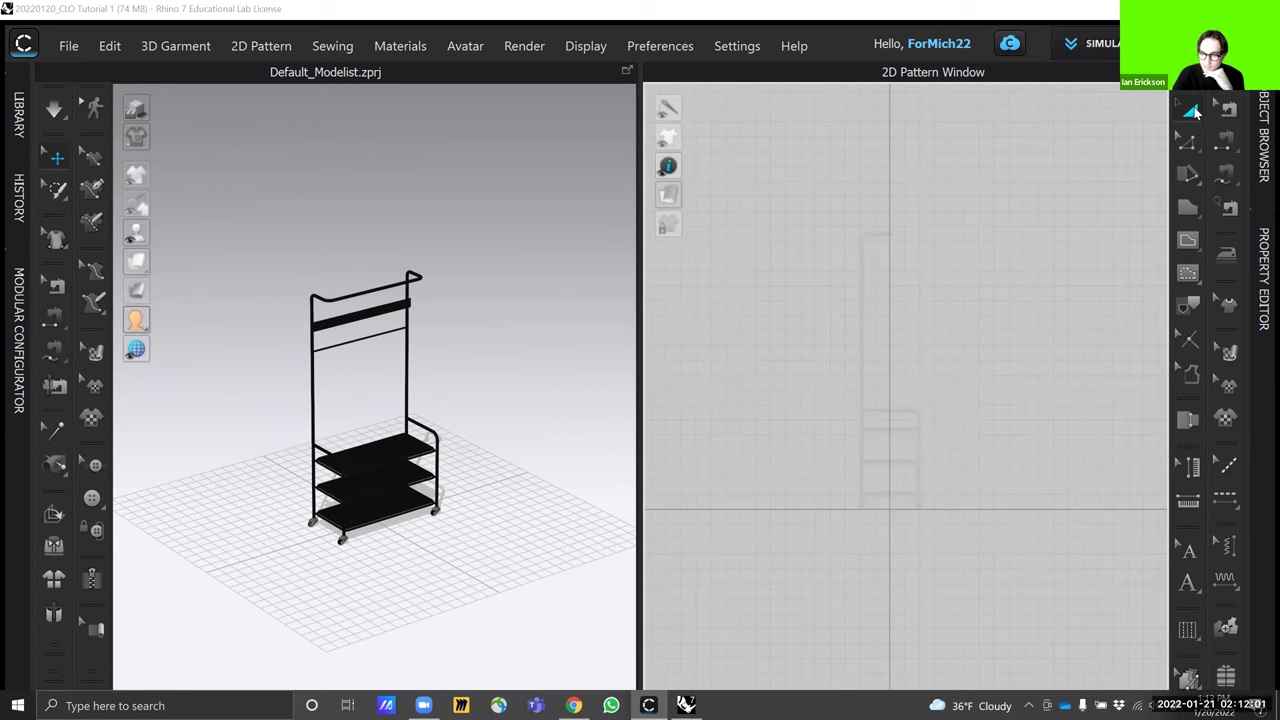
click(1189, 178)
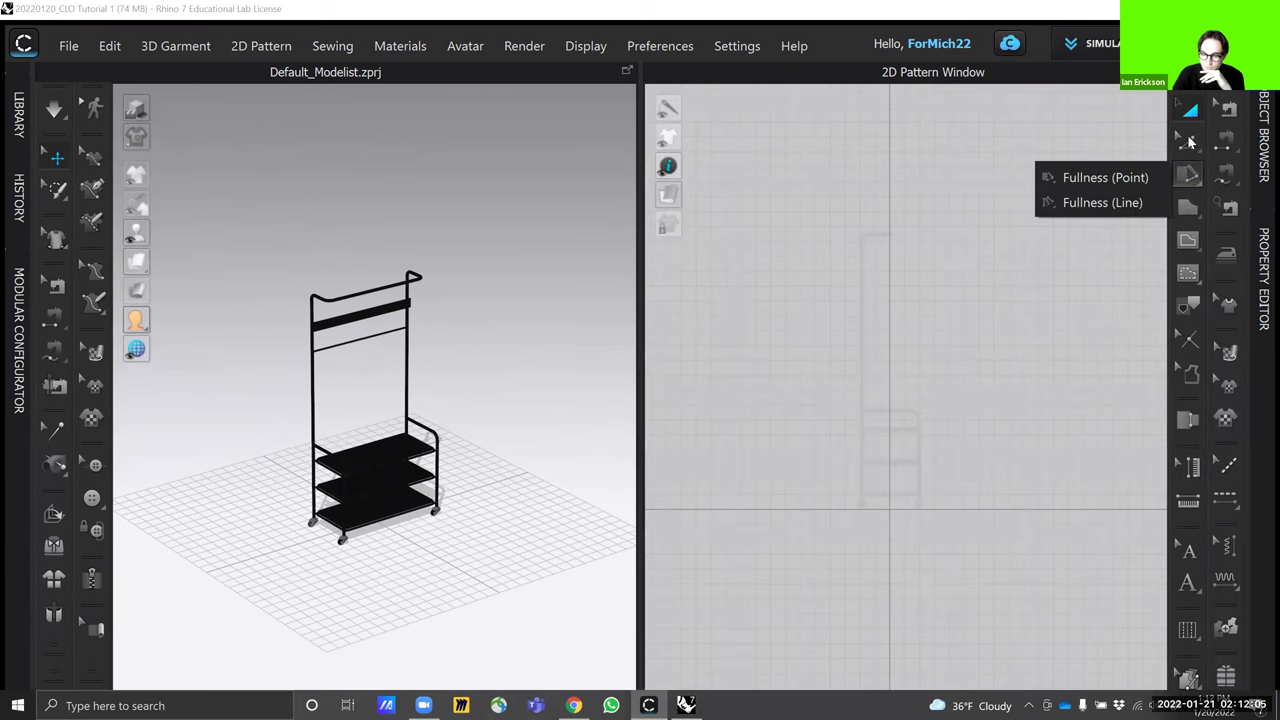
click(1189, 205)
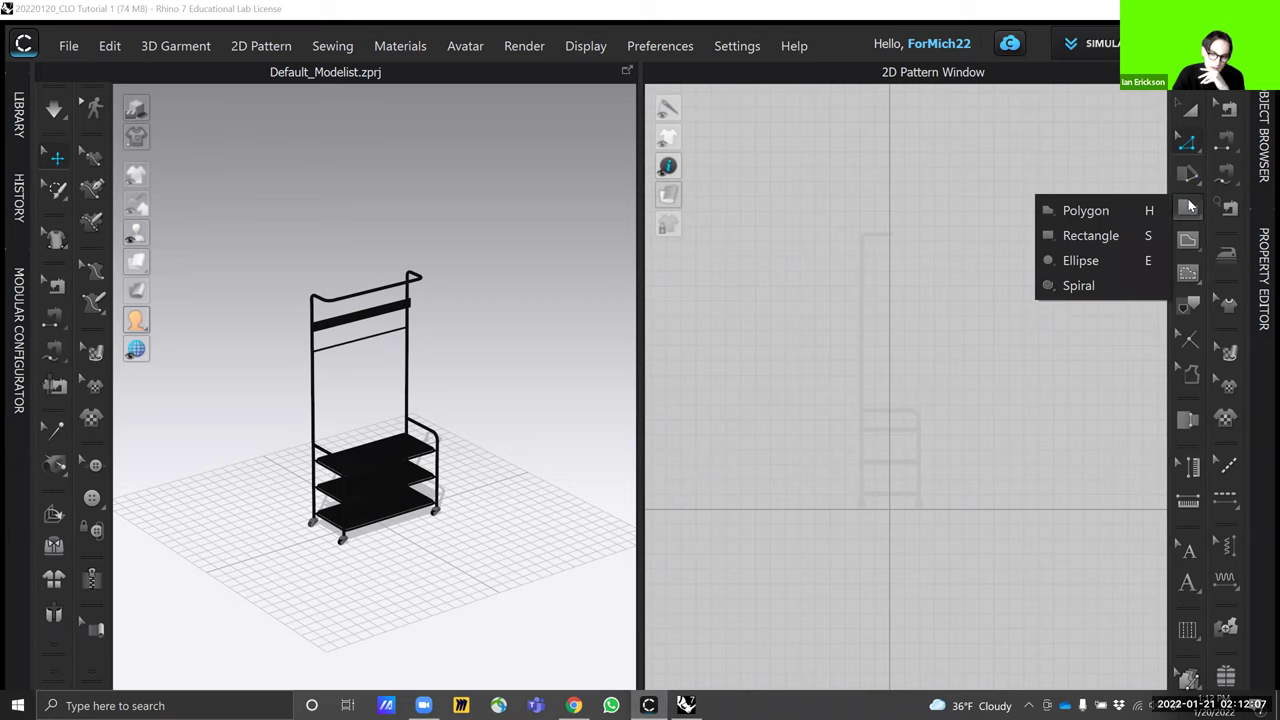
click(1102, 176)
click(1188, 212)
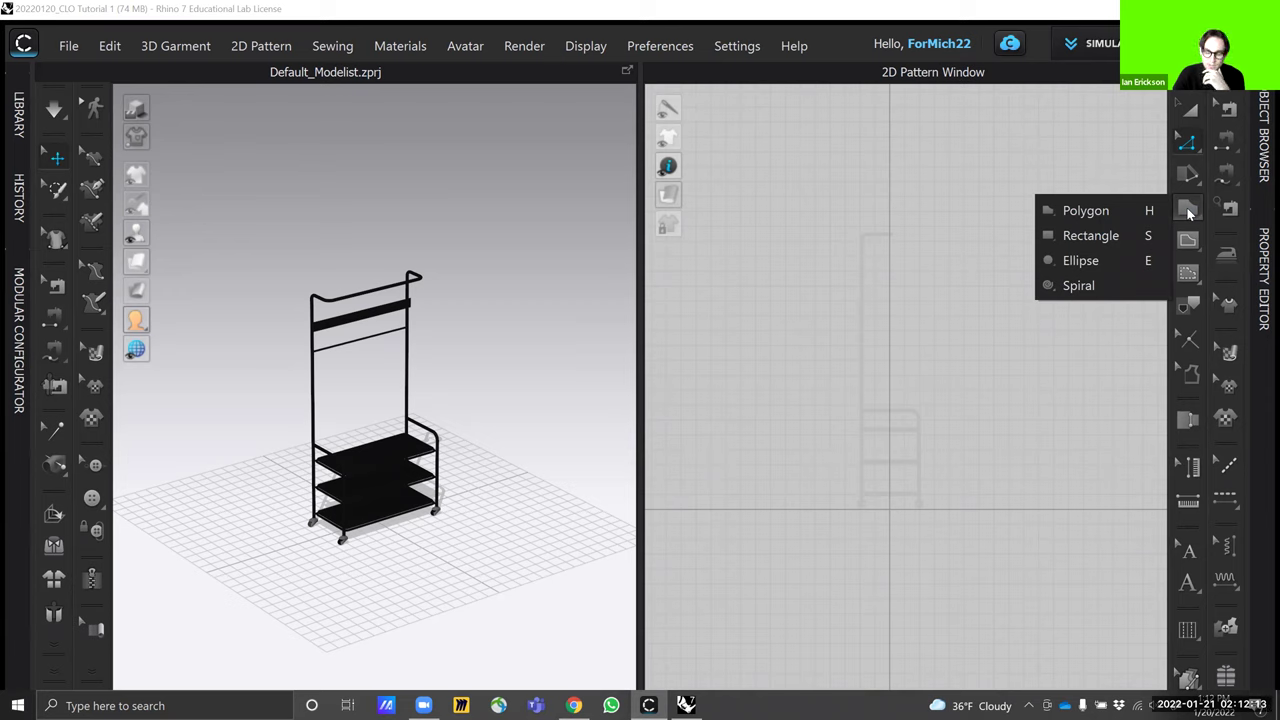
click(1188, 210)
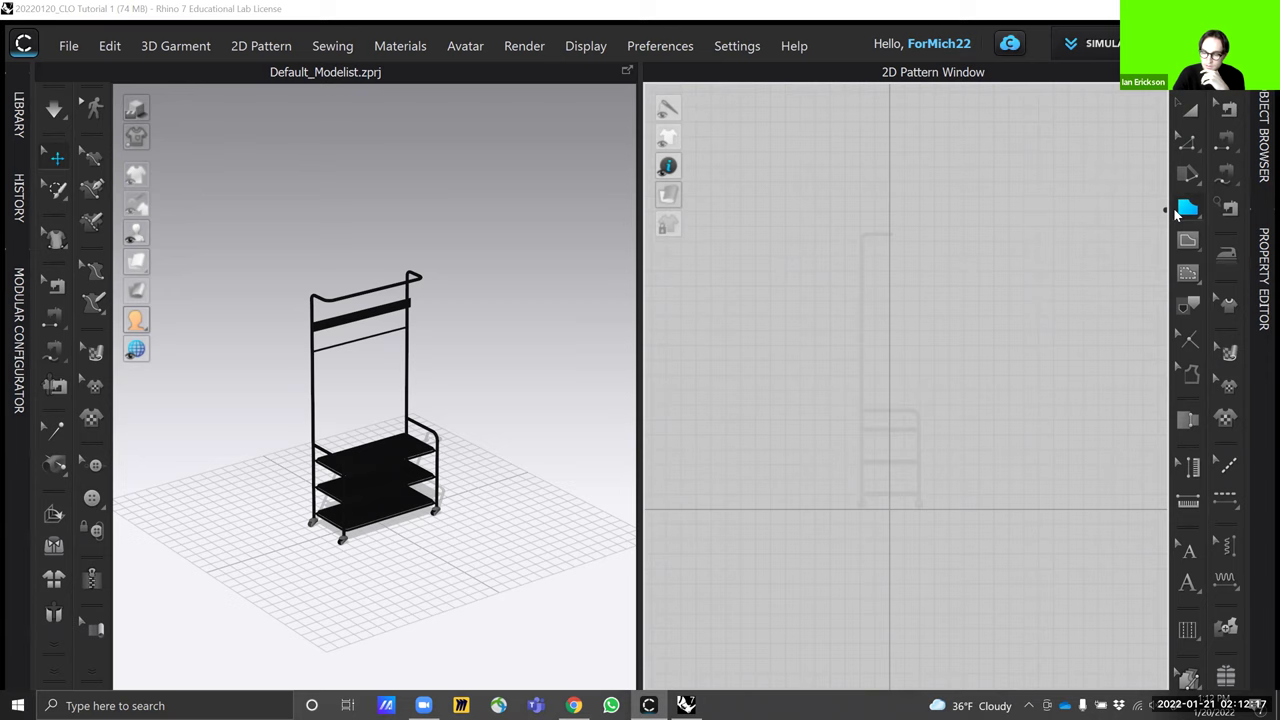
Create a circular pattern with the Ellipse tool, 120 in in diameter, over the rack's silhouette
click(1191, 212)
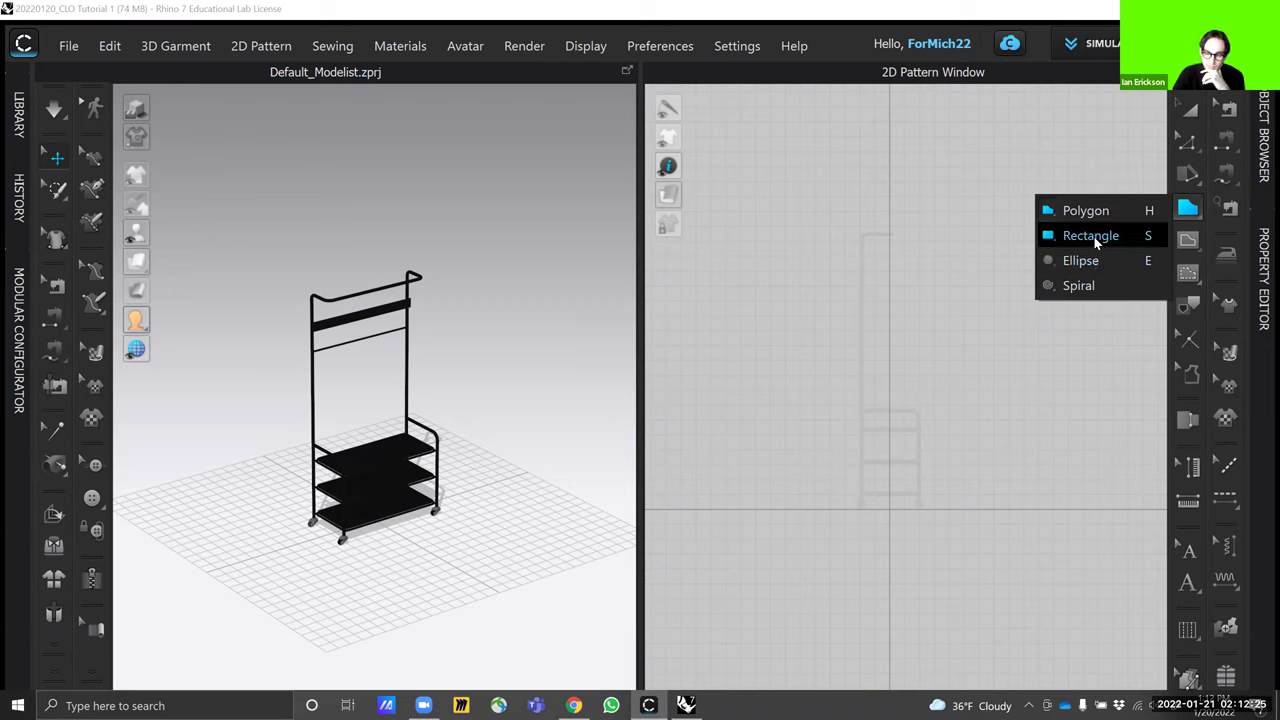
click(1074, 262)
click(875, 314)
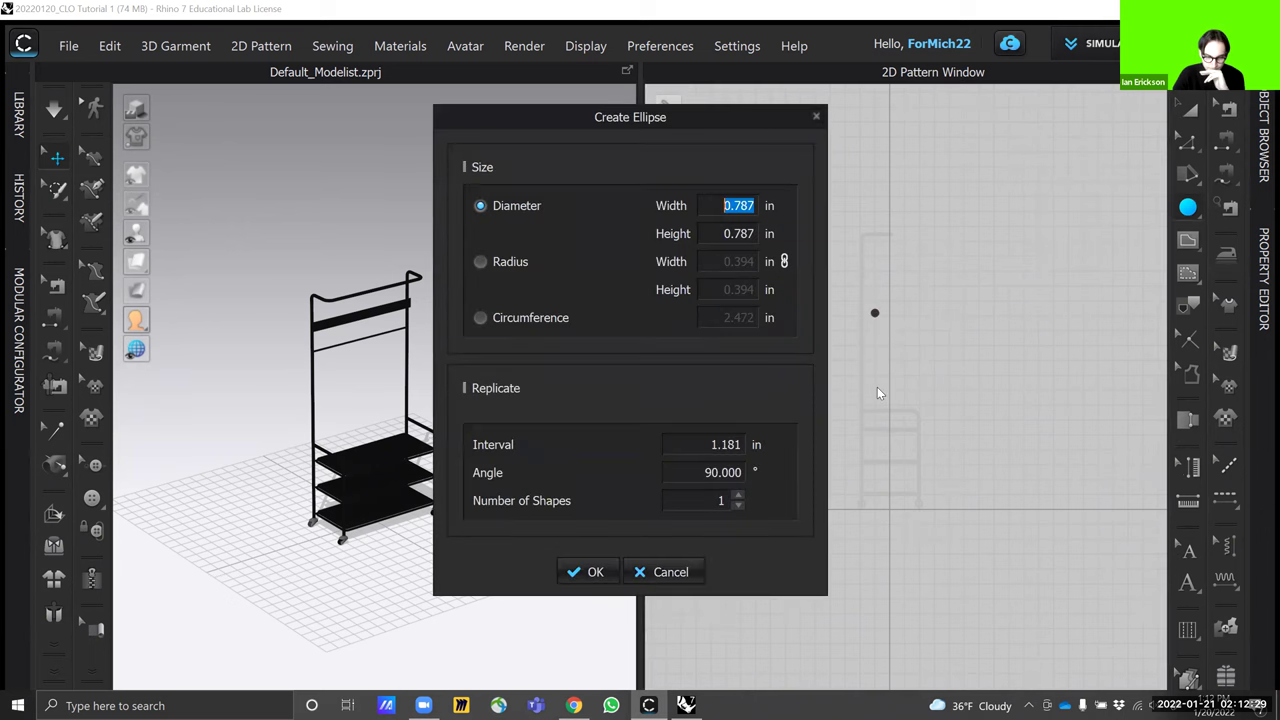
text(120)
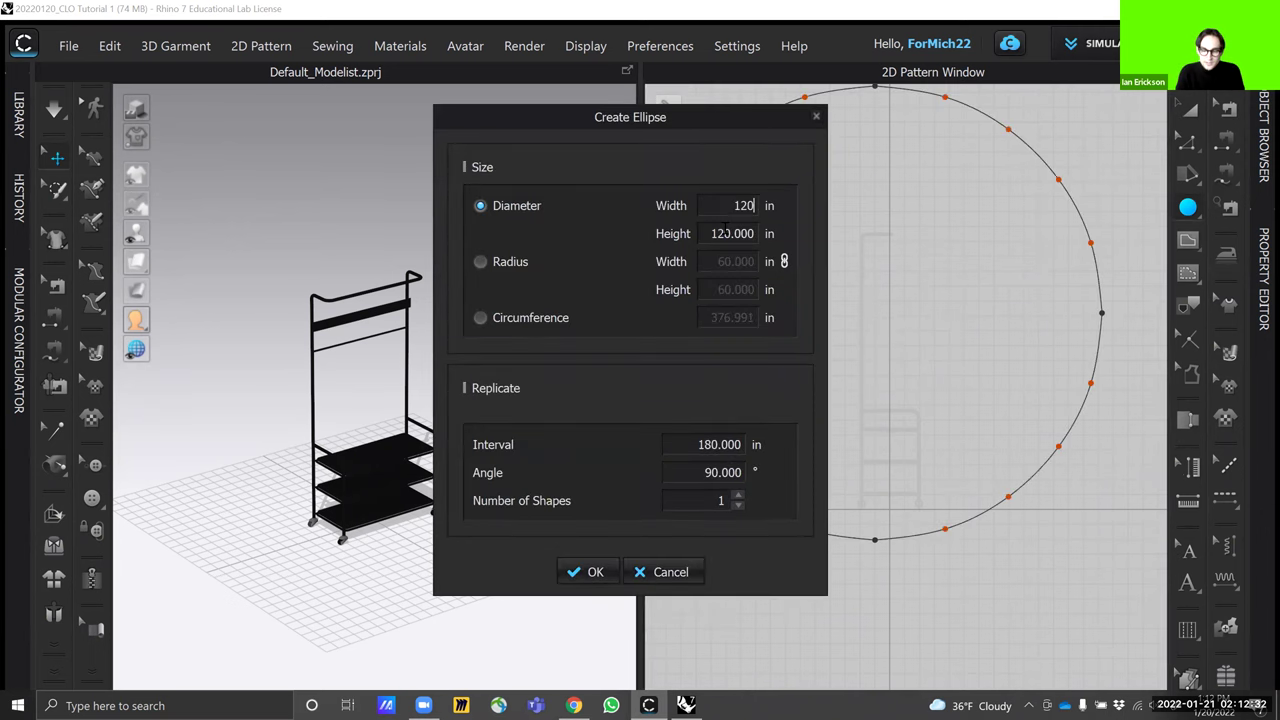
key(Return)
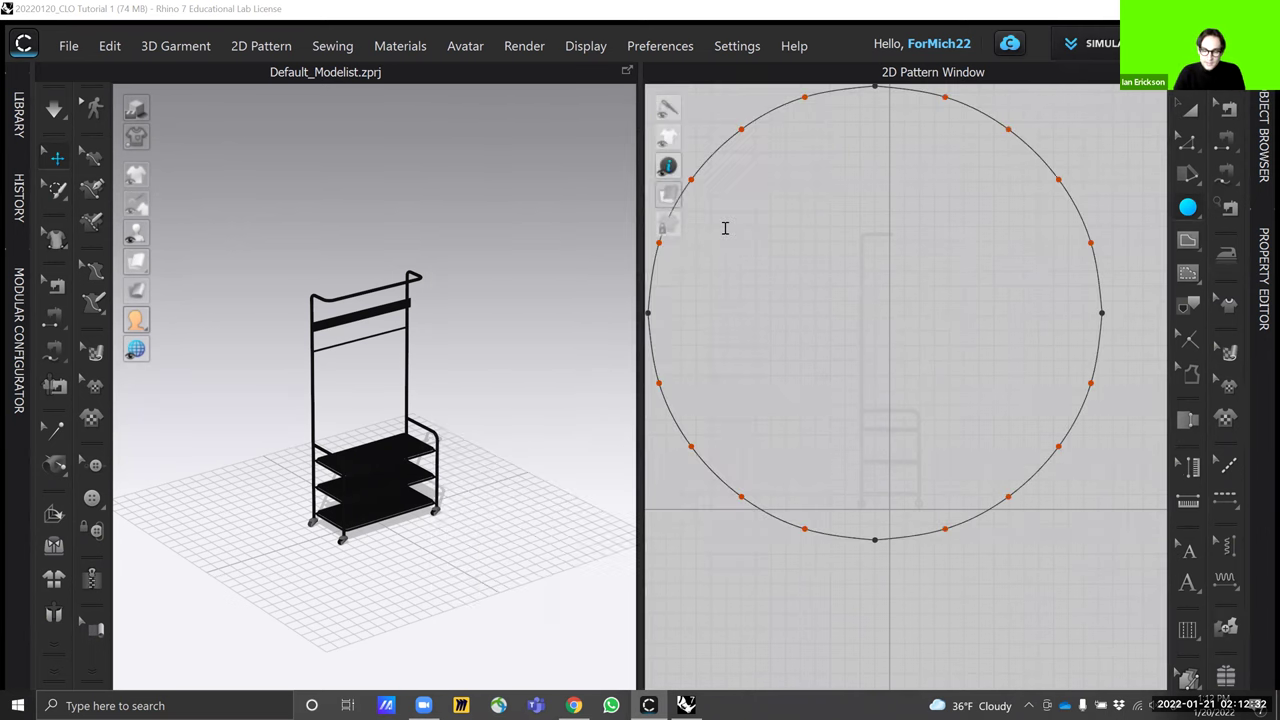
click(917, 365)
scroll(917, 360, down, 5)
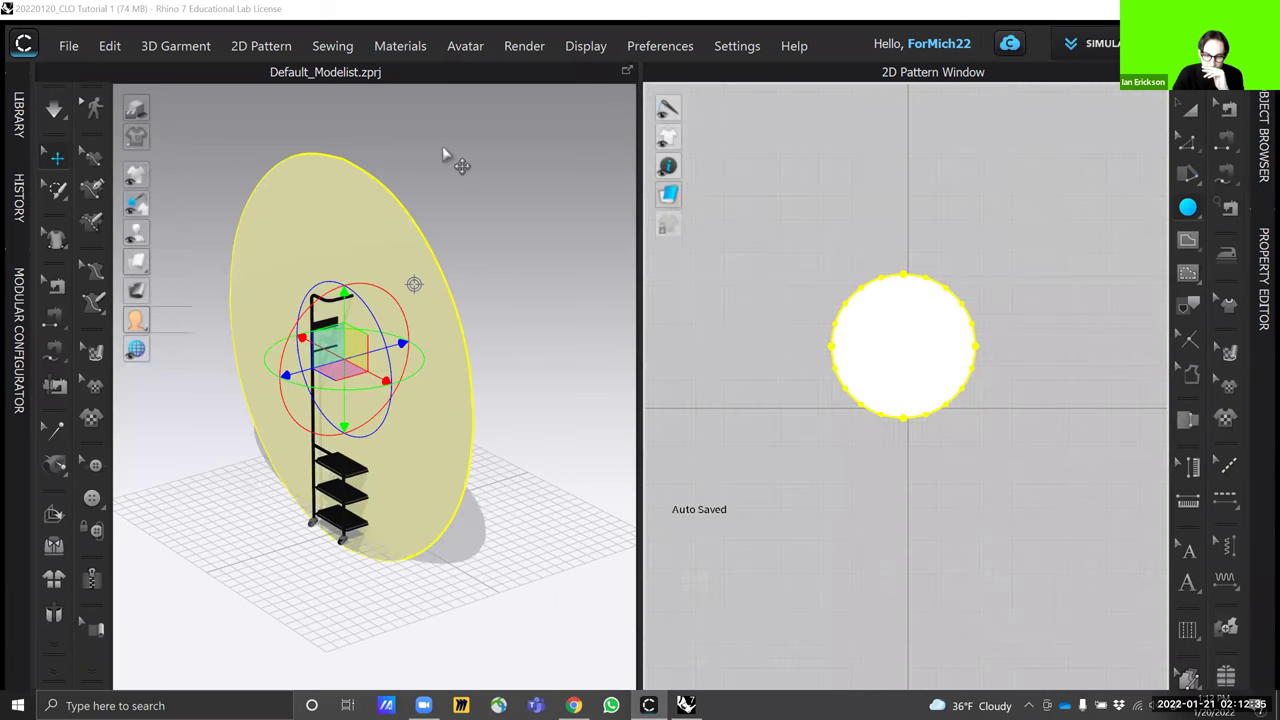
scroll(951, 305, up, 3)
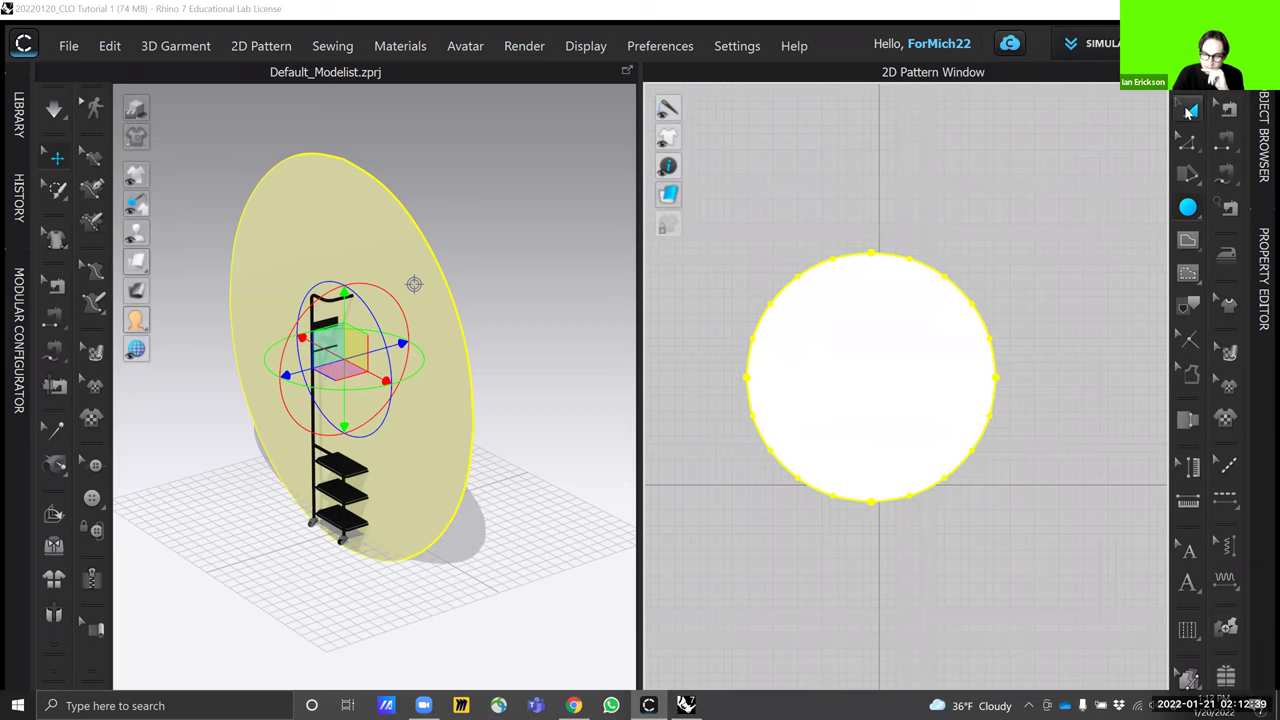
Try scaling the circular pattern down from its corner, undo the change and delete the circle
click(1189, 112)
drag(726, 232, 930, 305)
click(1100, 228)
key(ctrl+z)
key(ctrl+z)
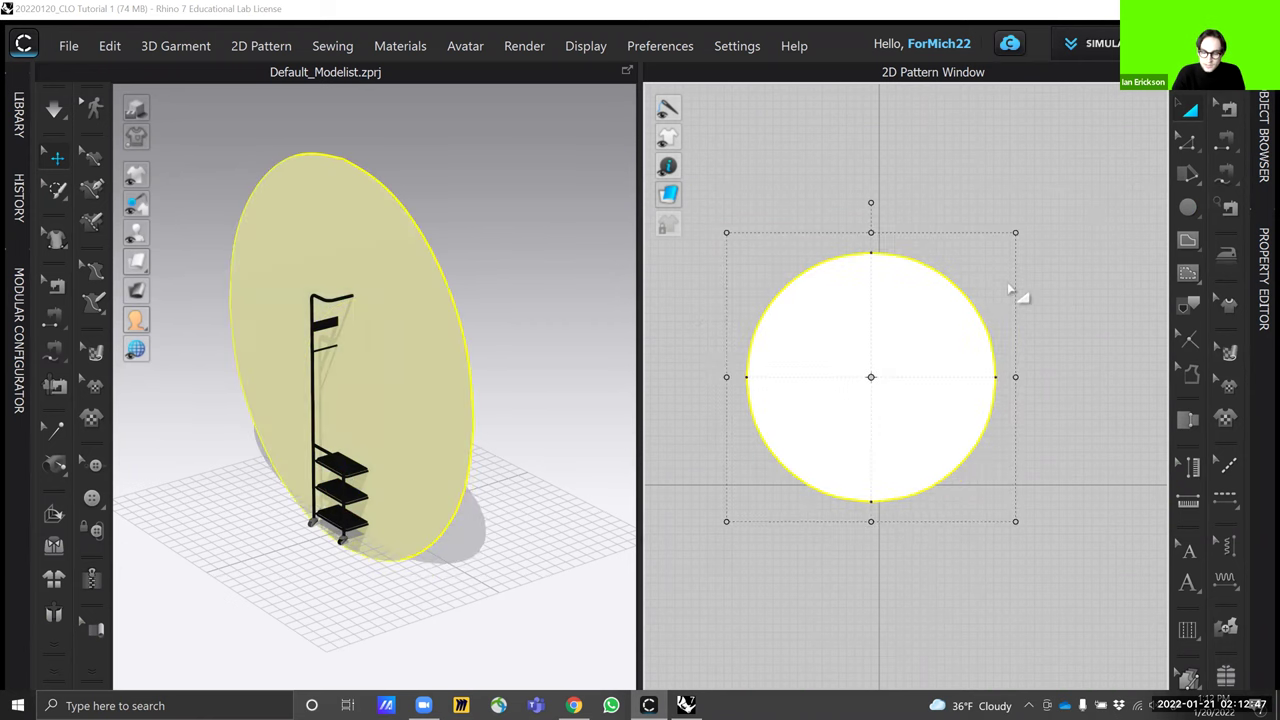
key(Delete)
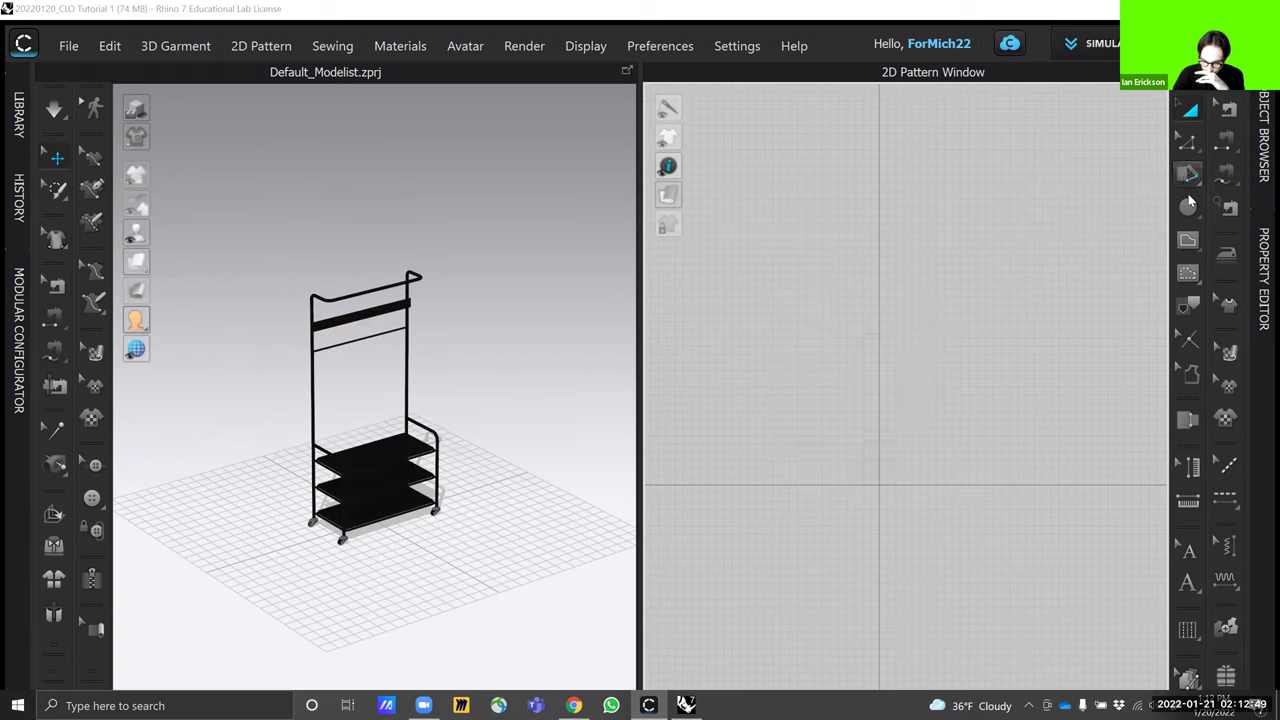
Draw a closed freeform Polygon pattern with straight and curved edges around the rack's silhouette, with a perimeter of about 481 in
click(1202, 220)
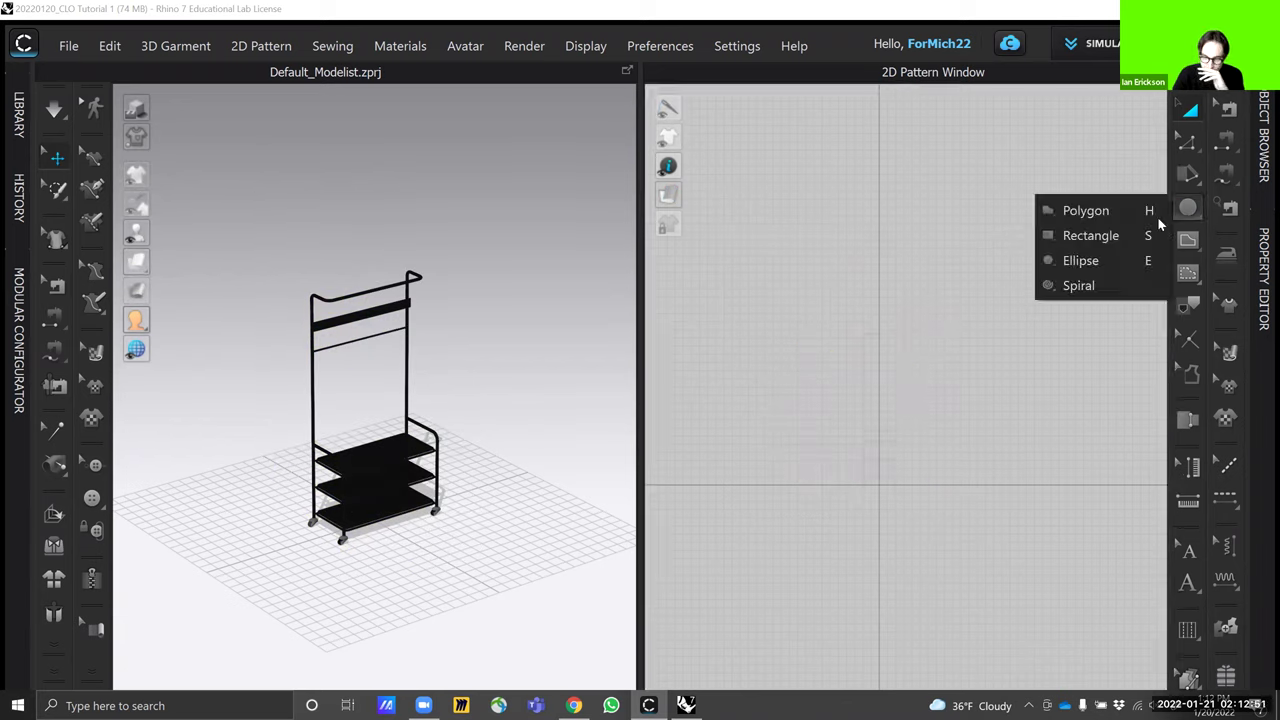
click(1086, 211)
click(769, 416)
click(787, 306)
drag(858, 269, 879, 275)
click(1008, 276)
drag(1080, 318, 1070, 390)
drag(1063, 417, 1063, 435)
drag(935, 513, 935, 529)
drag(909, 557, 836, 496)
click(797, 443)
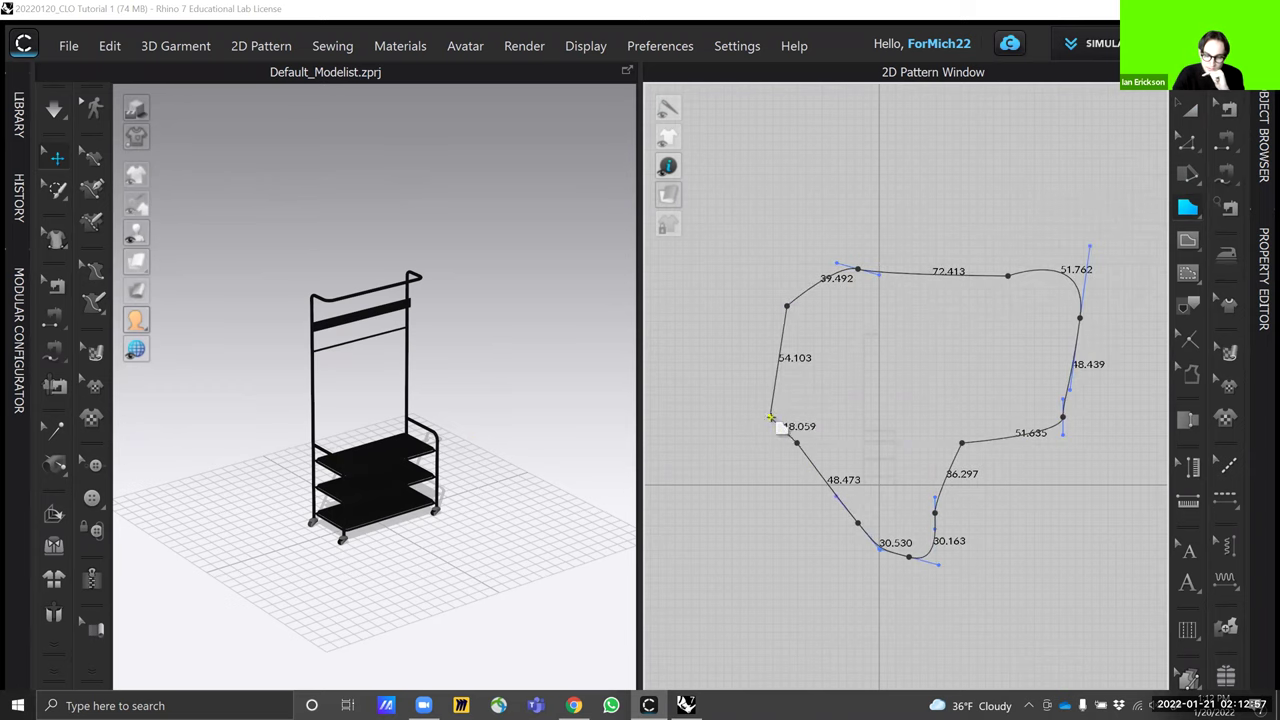
click(770, 417)
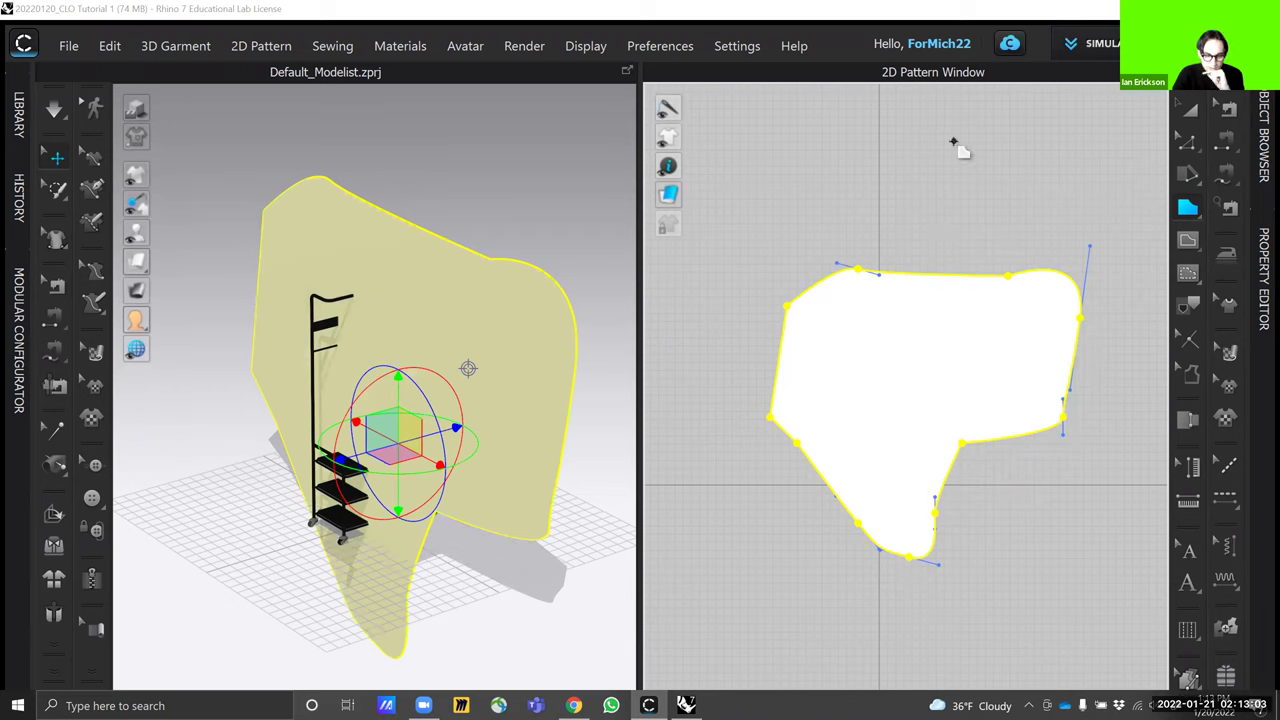
click(262, 14)
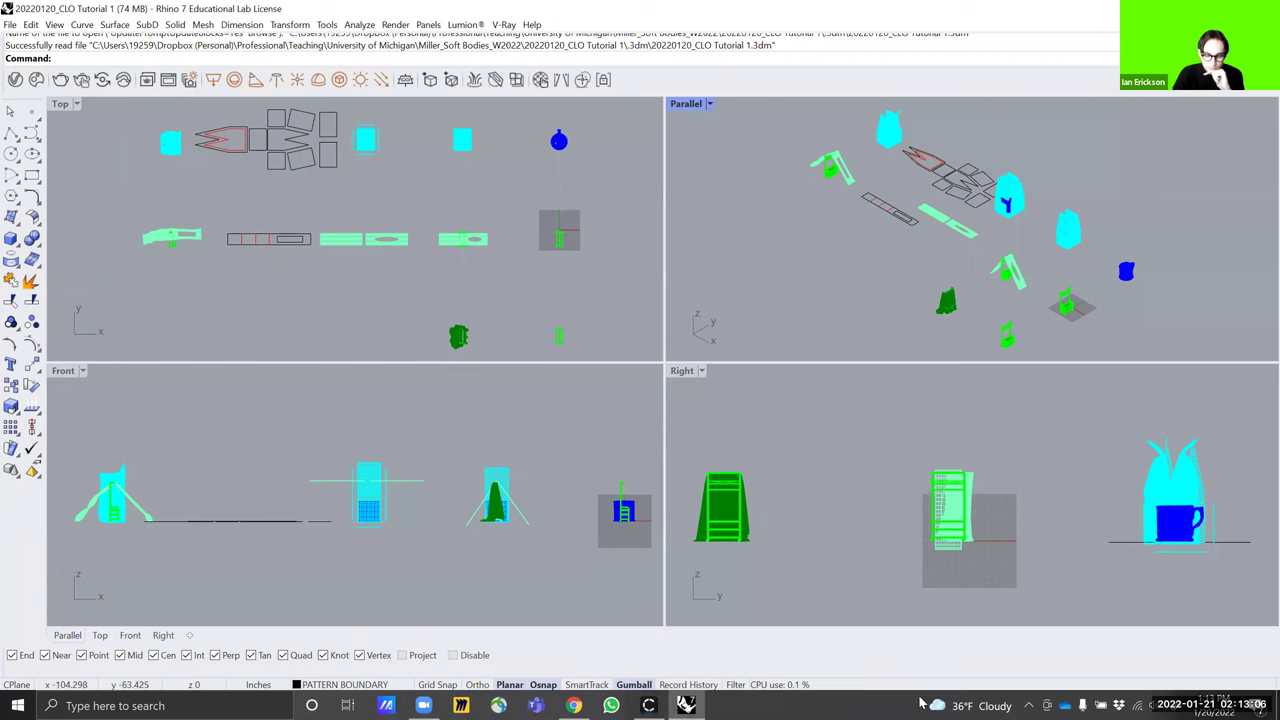
click(648, 705)
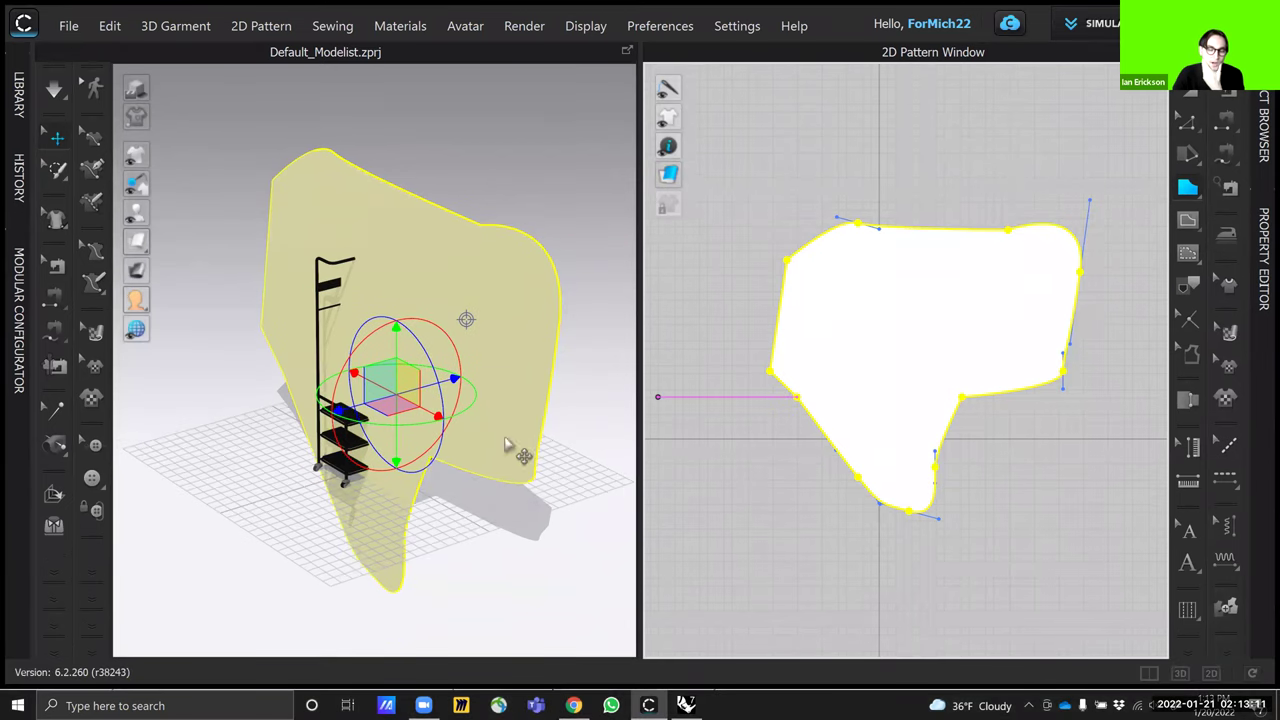
Rotate the freeform pattern until it lies horizontal and move it above the top of the clothes rack
key(a)
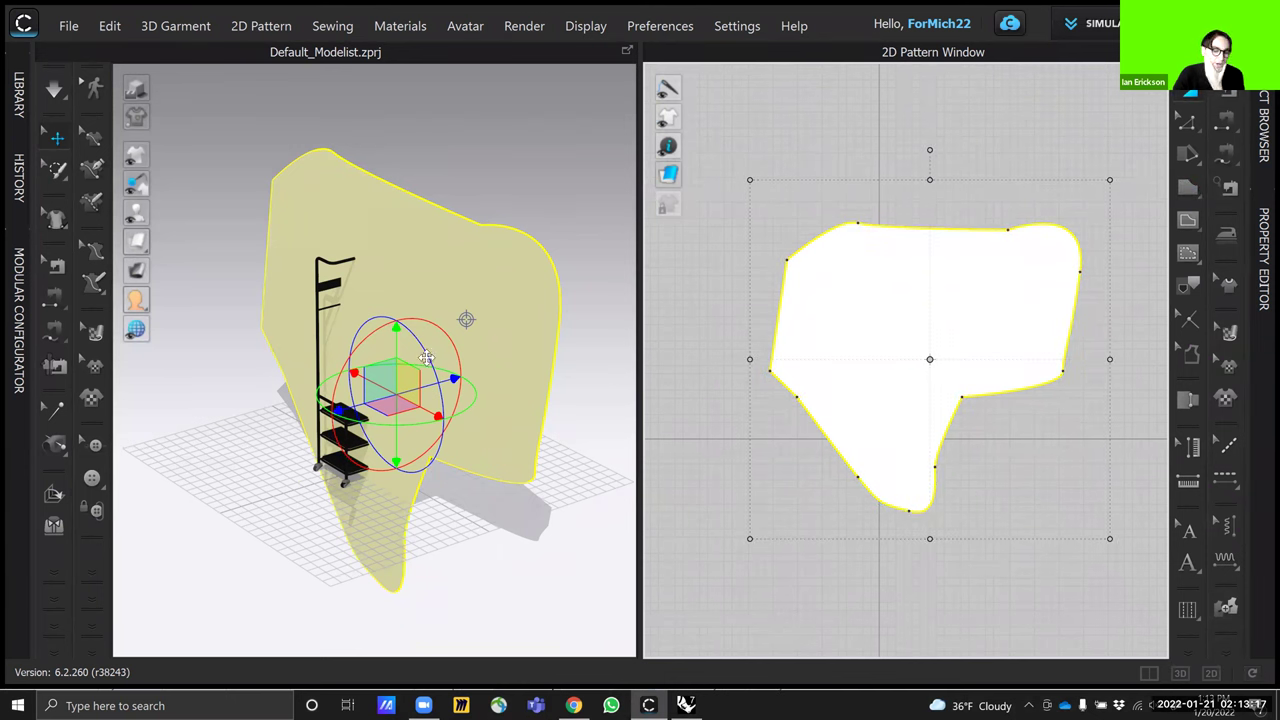
right_drag(503, 503, 515, 472)
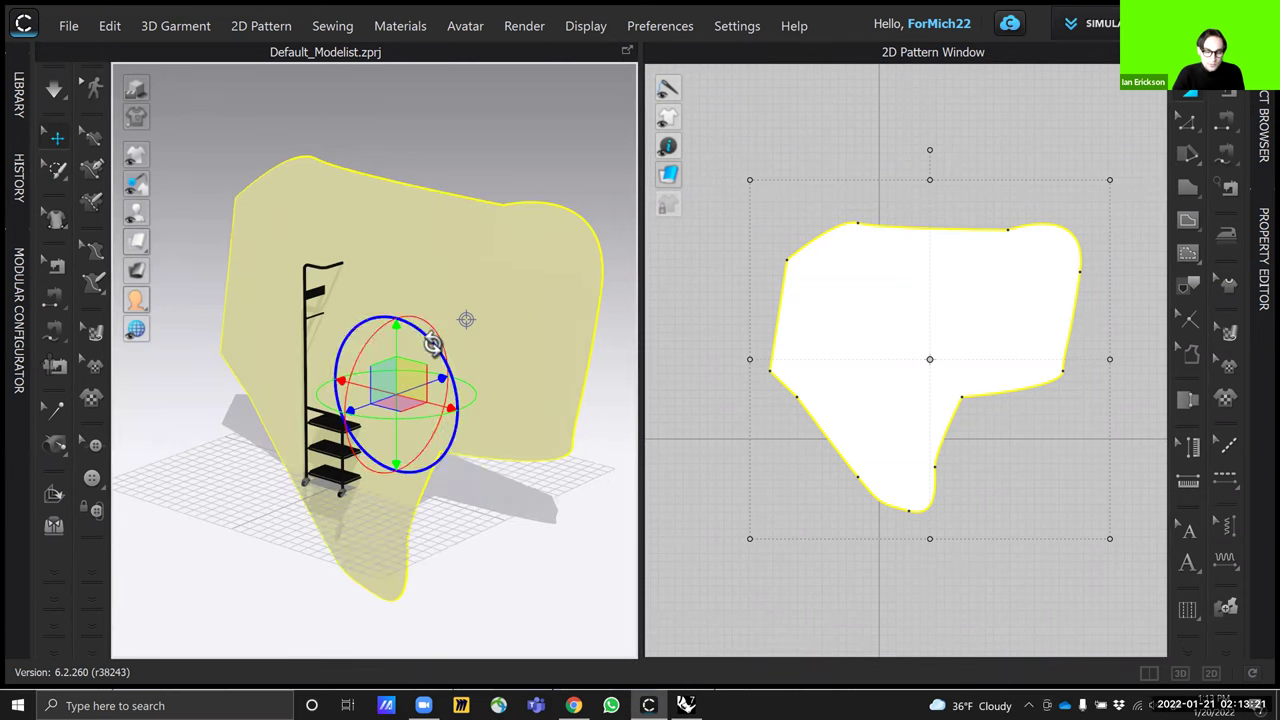
drag(426, 320, 521, 484)
mouse_move(518, 496)
right_down()
mouse_move(536, 500)
mouse_move(527, 481)
right_up()
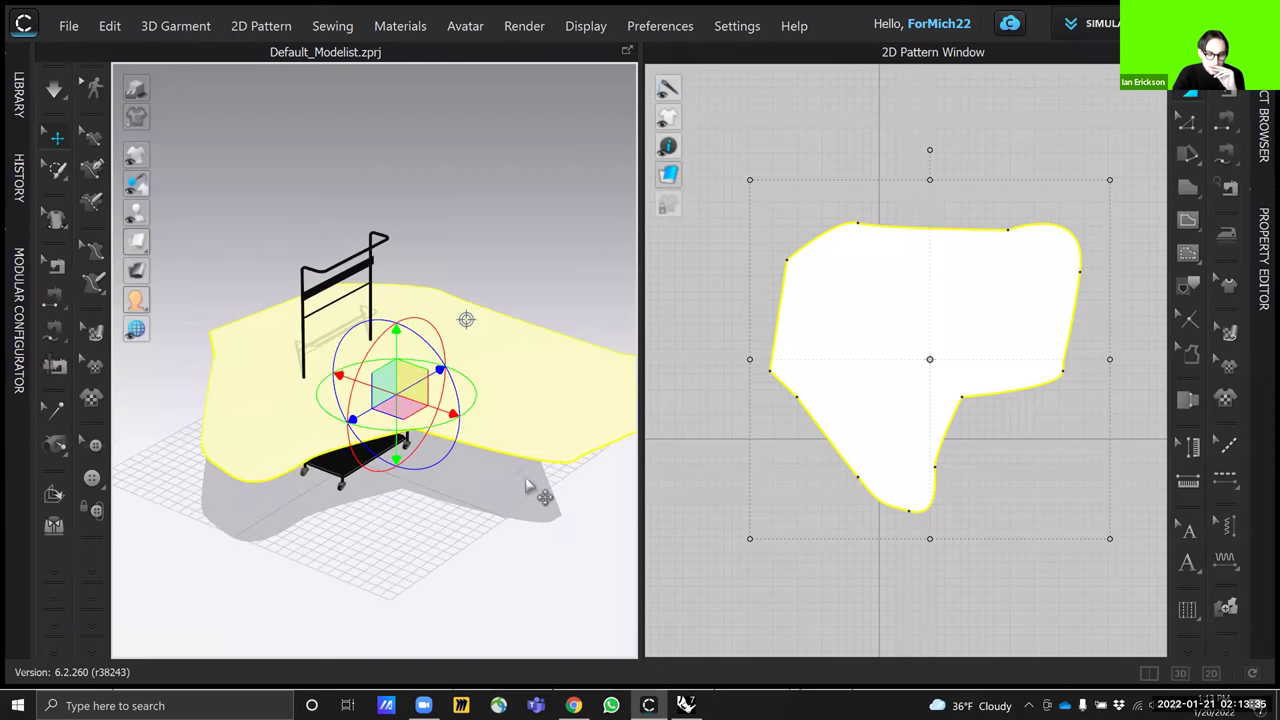
drag(393, 314, 395, 176)
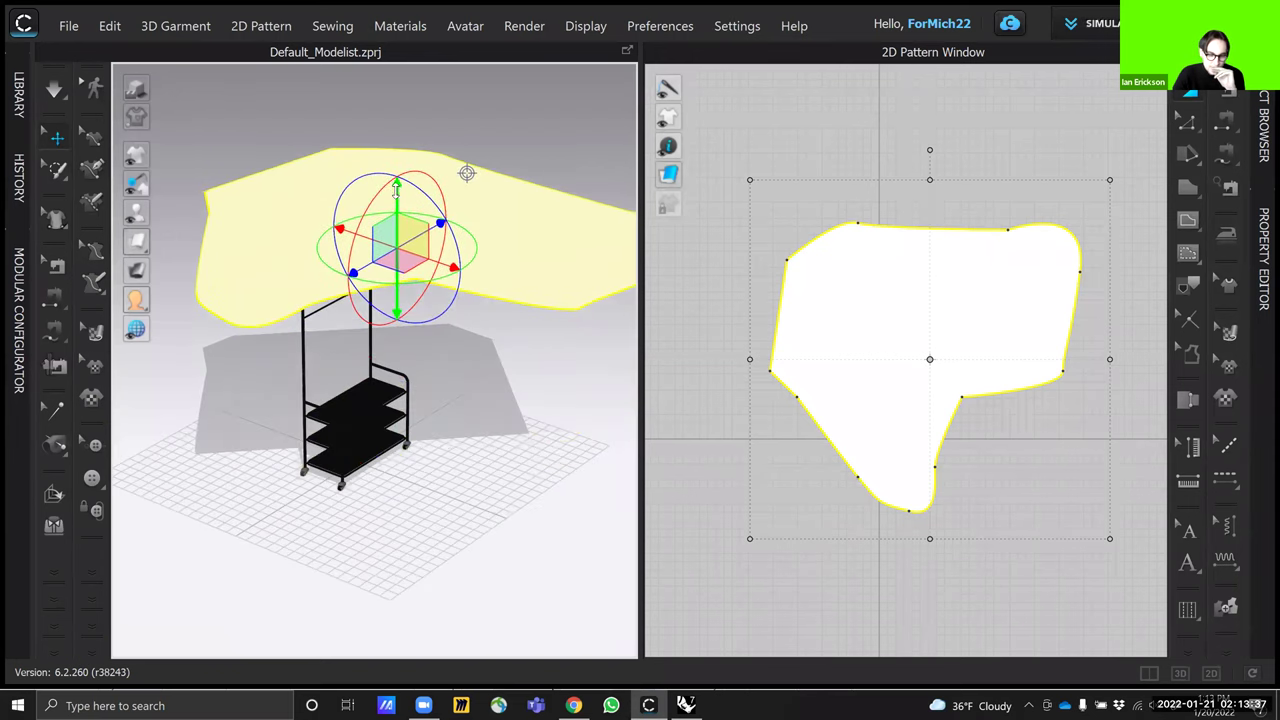
drag(410, 245, 375, 232)
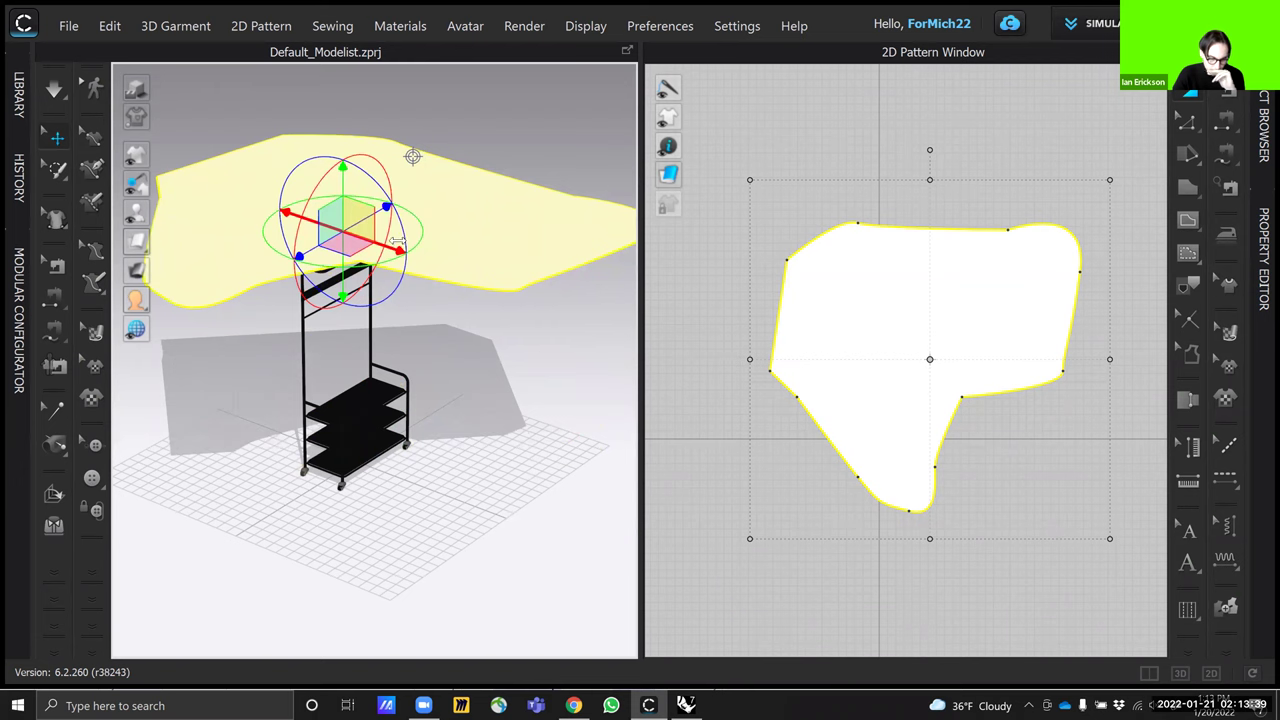
right_drag(468, 398, 510, 418)
scroll(469, 414, up, 3)
click(510, 418)
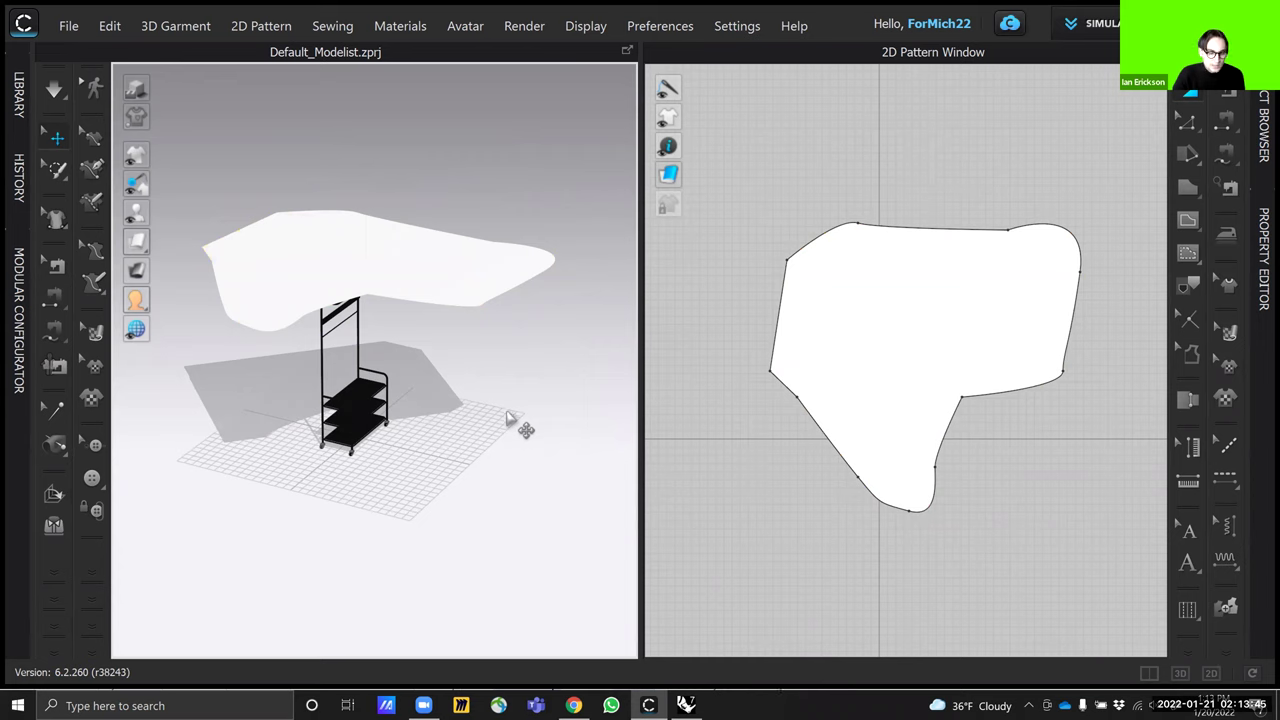
Examine the pattern's position above the rack from preset and angled 3D views
right_drag(459, 399, 460, 398)
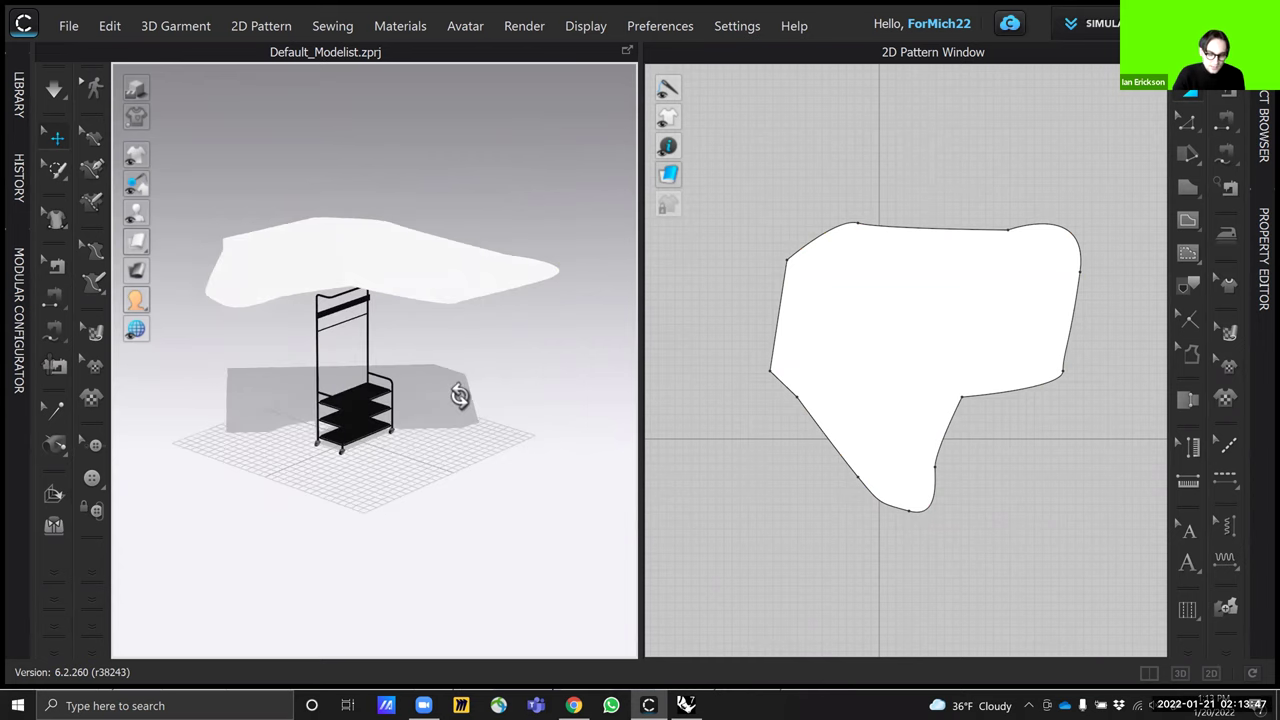
scroll(460, 396, down, 5)
key(2)
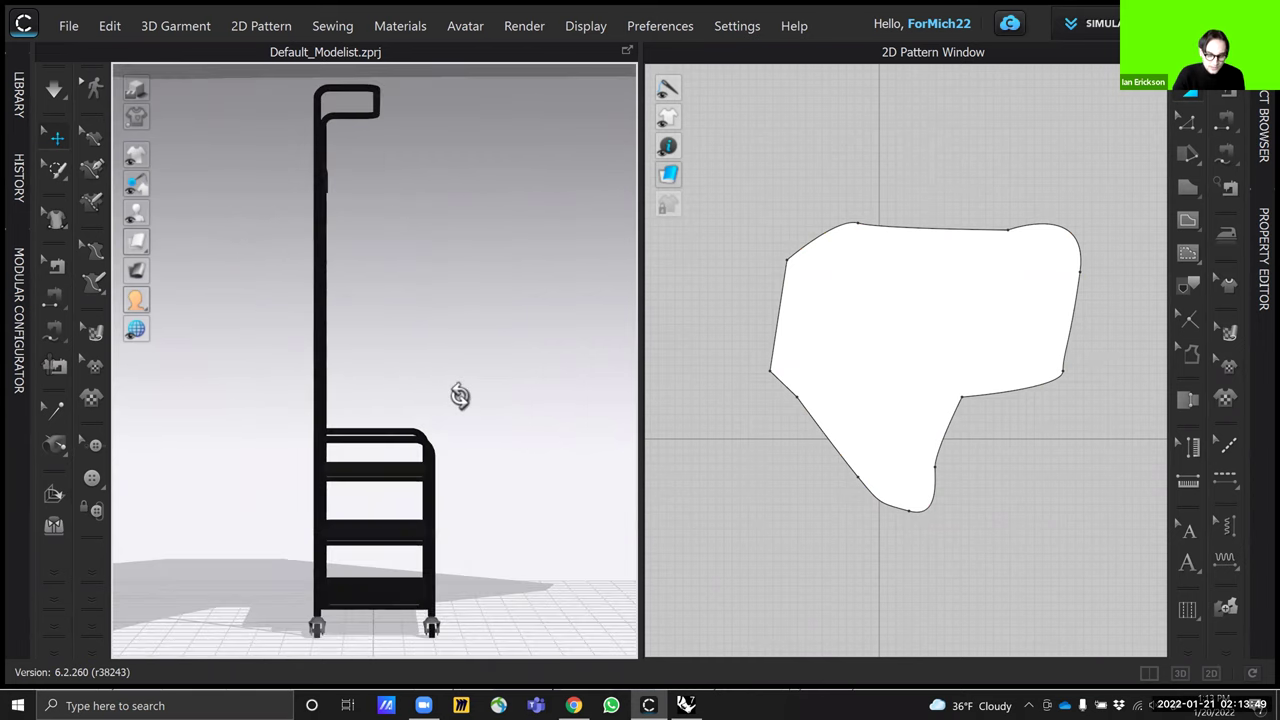
key(1)
key(2)
key(0)
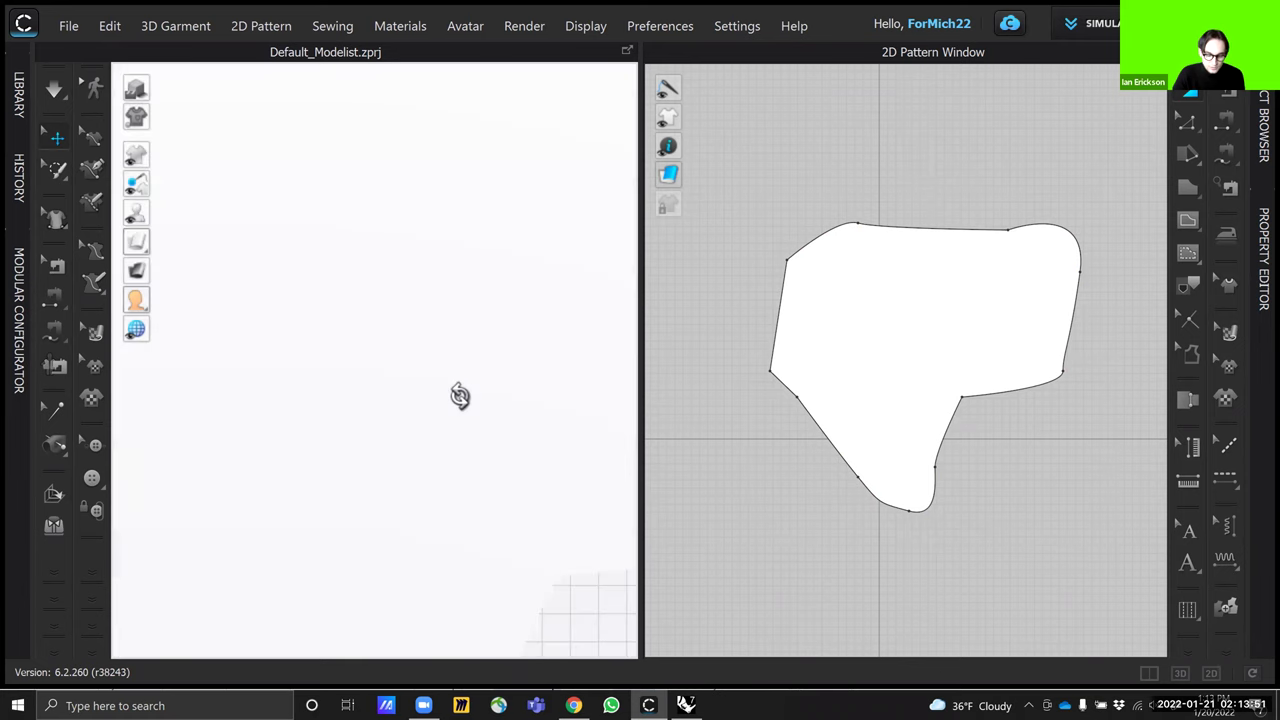
key(0)
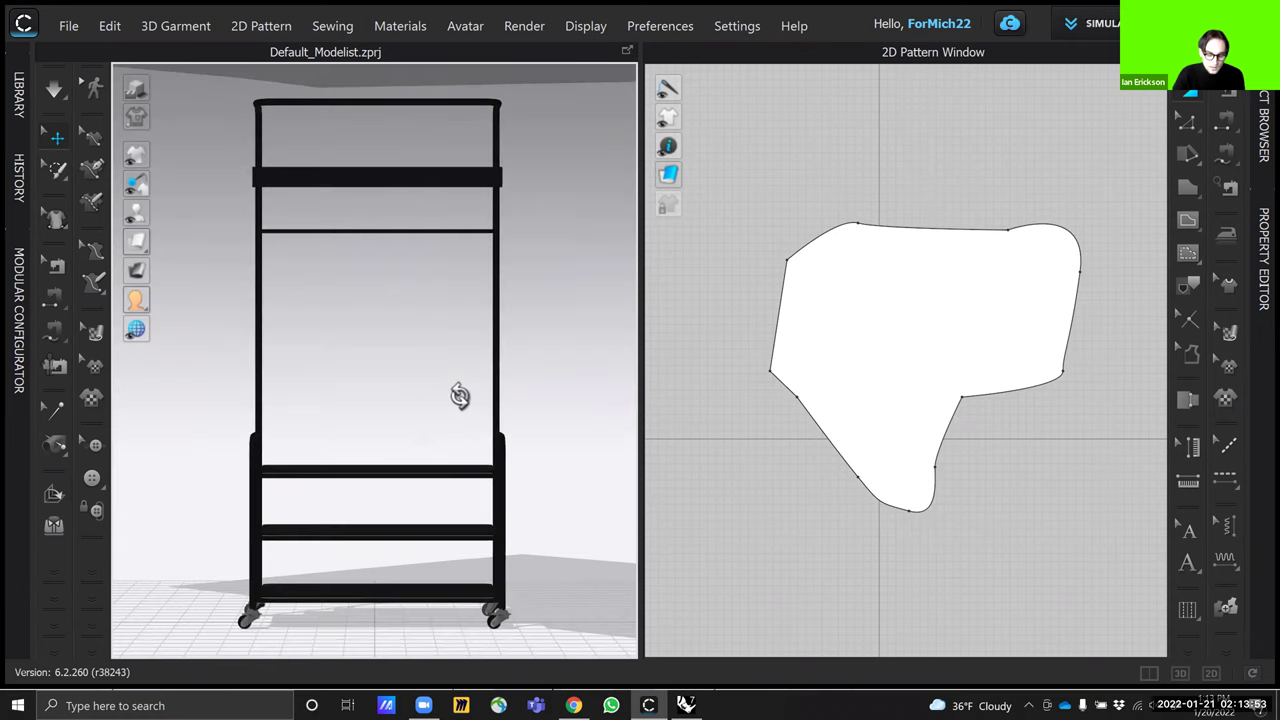
scroll(464, 400, down, 5)
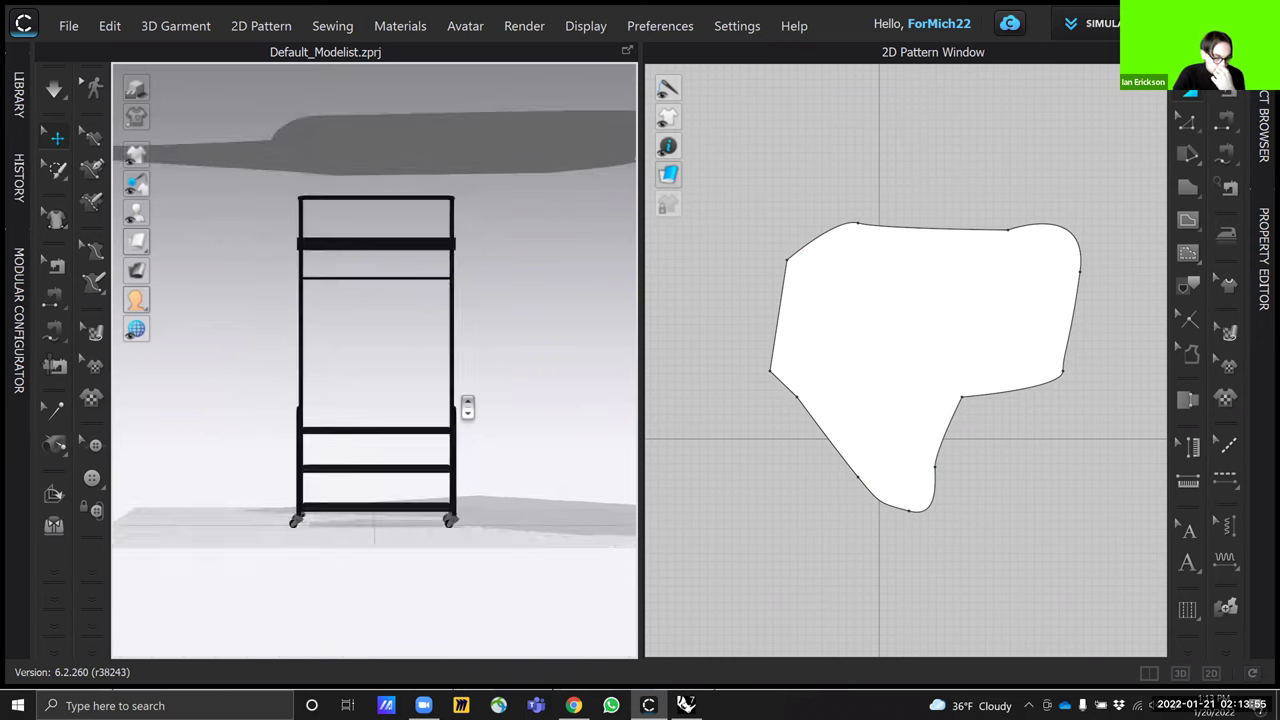
right_drag(466, 417, 491, 426)
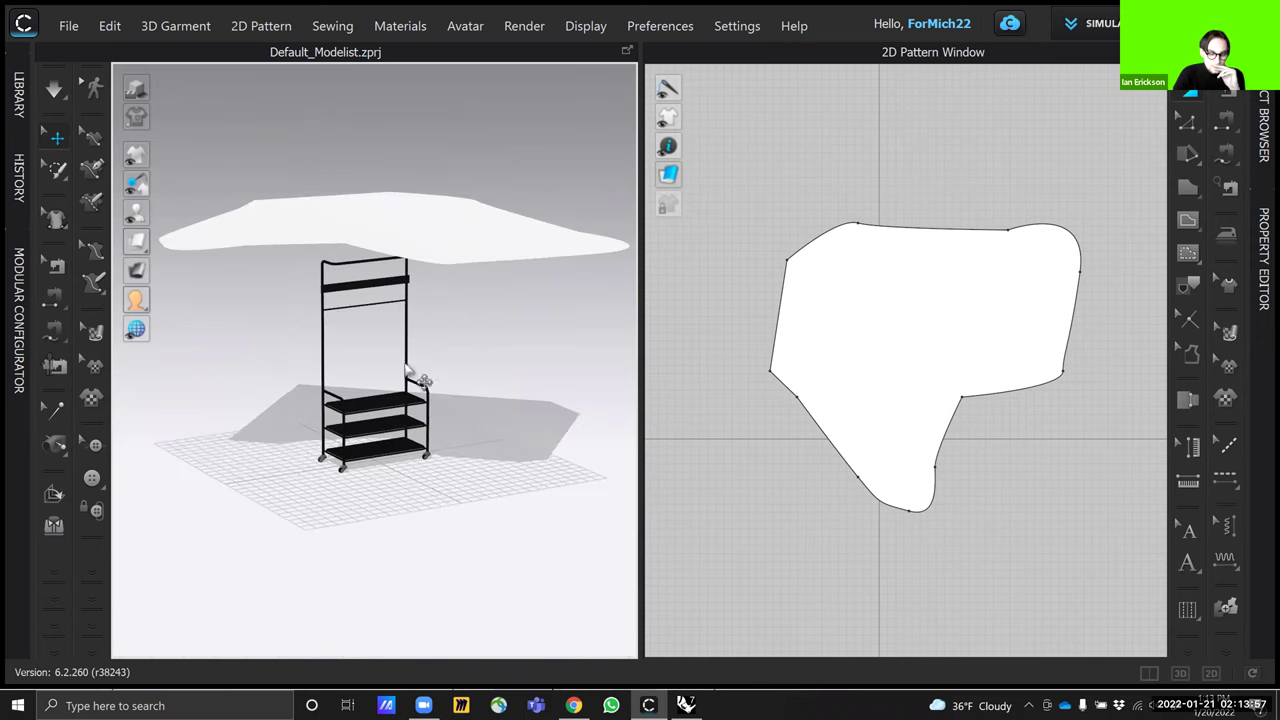
click(414, 356)
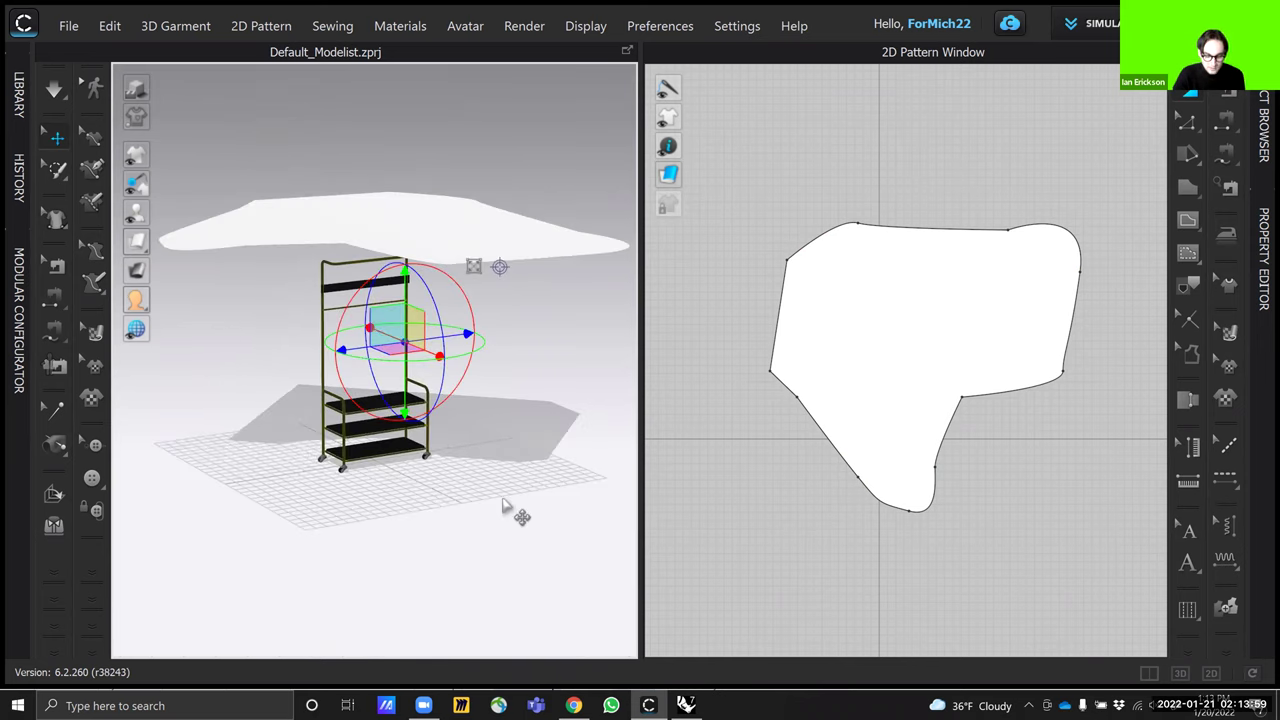
key(3)
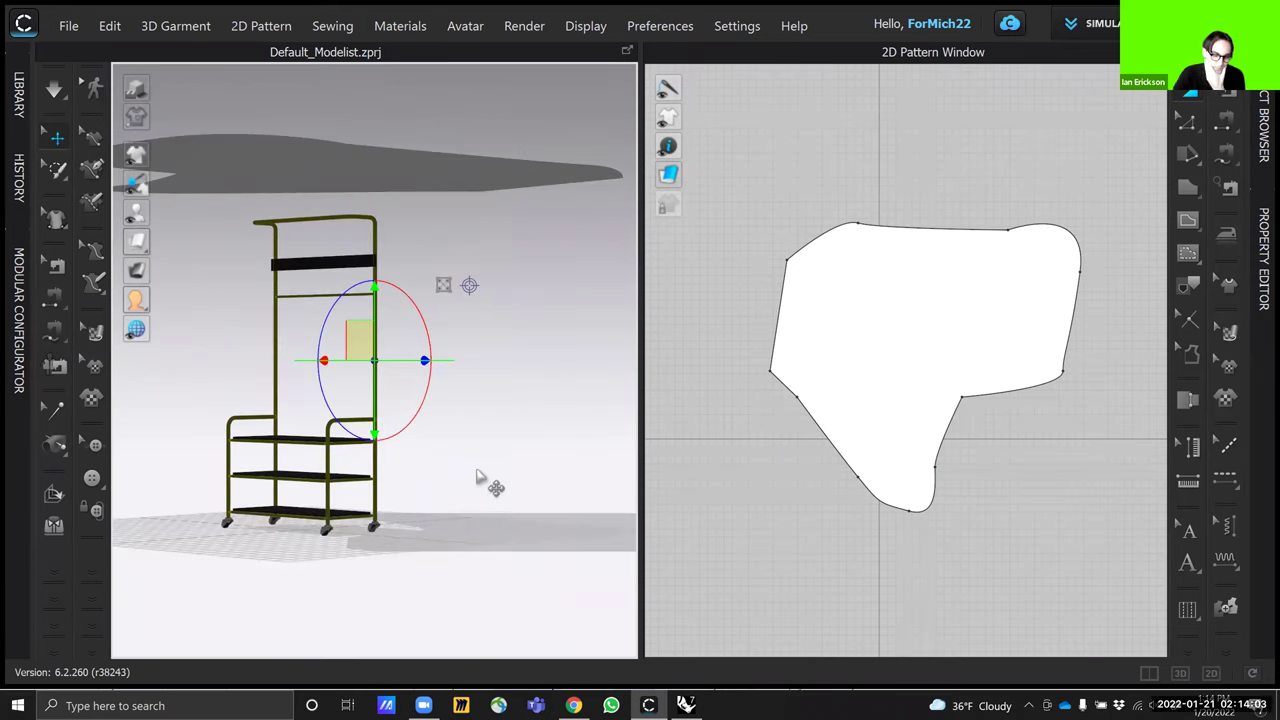
right_drag(448, 478, 517, 486)
scroll(517, 482, down, 2)
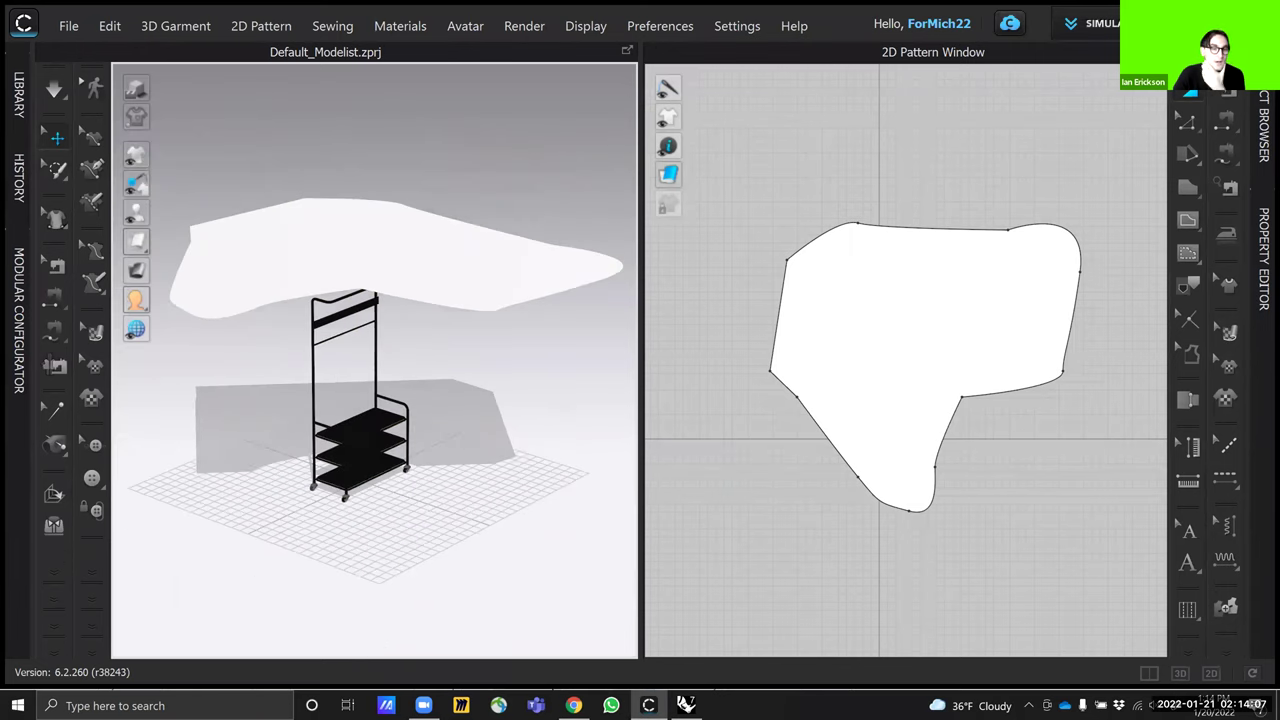
Show the pattern's triangular mesh in the 3D window and inspect it up close
key(alt+Tab)
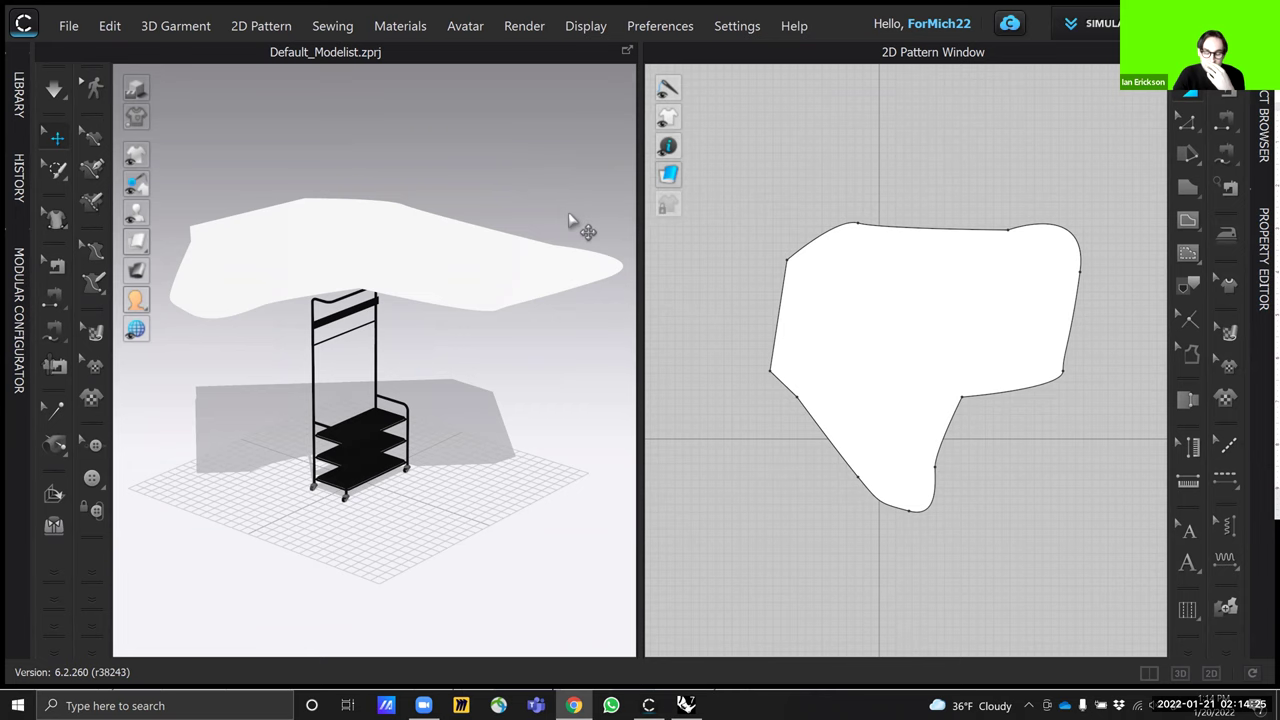
mouse_move(150, 255)
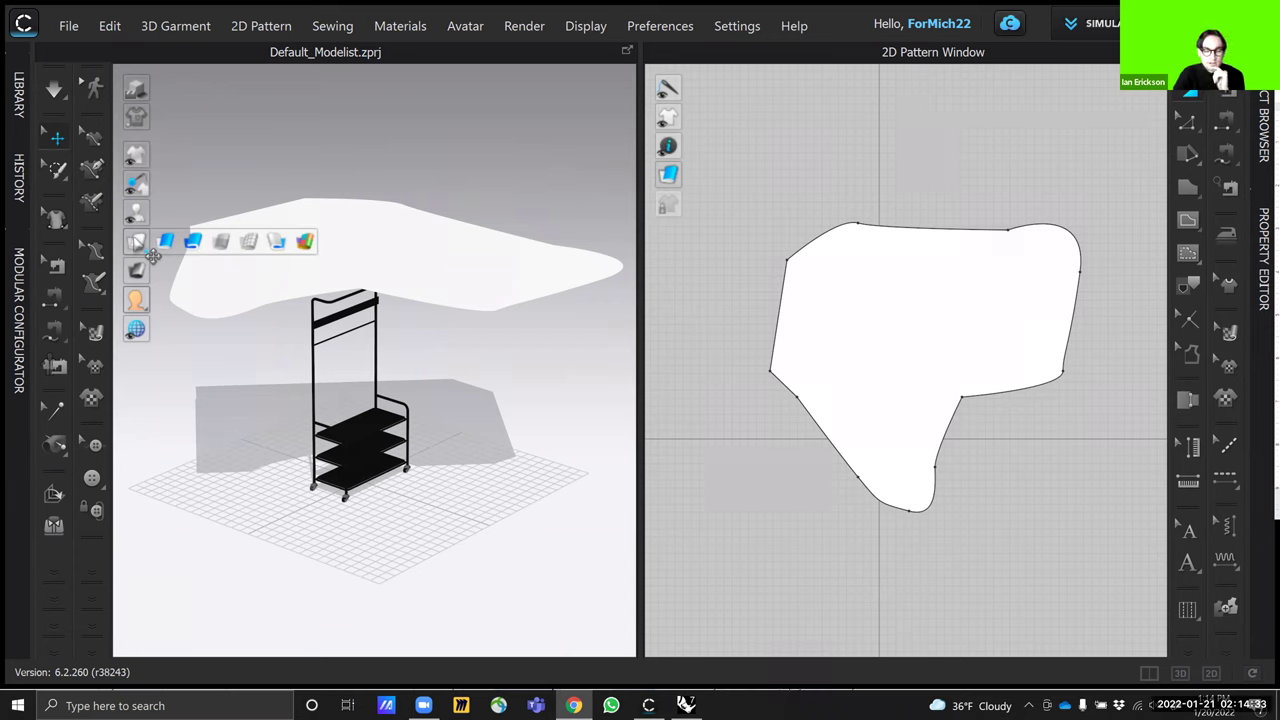
click(250, 245)
right_drag(531, 306, 404, 296)
scroll(498, 343, down, 1)
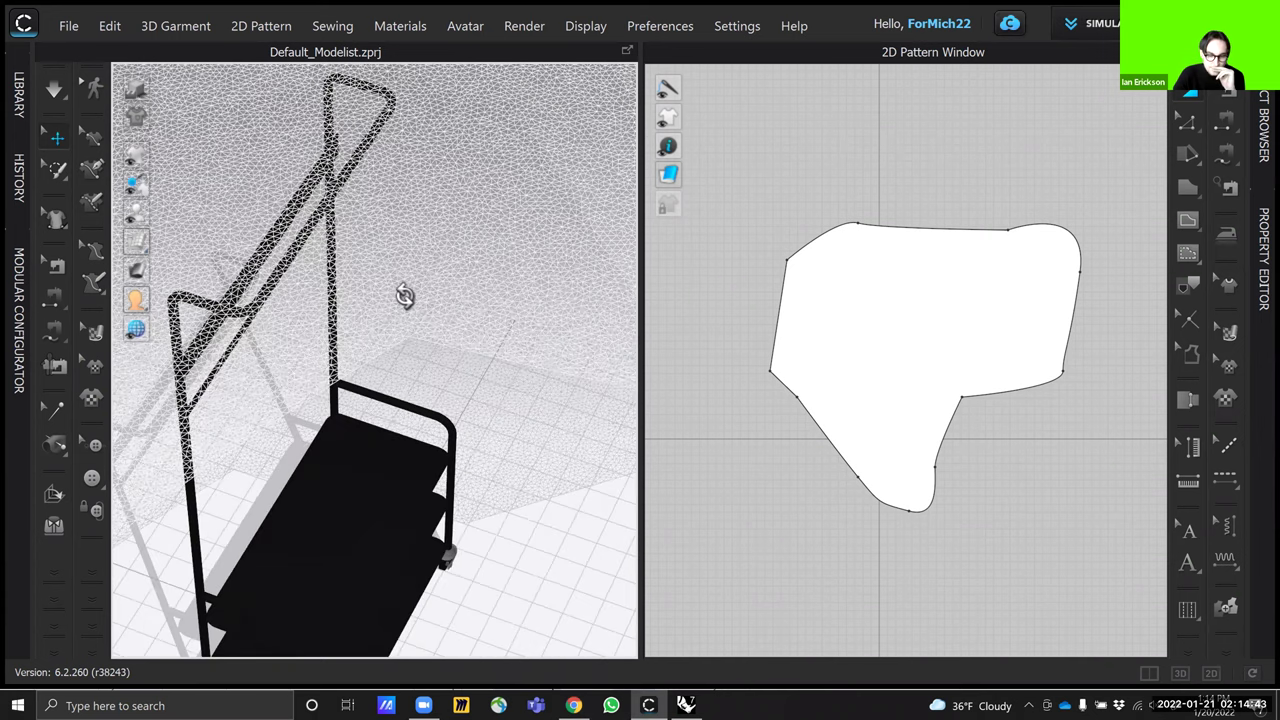
scroll(404, 296, down, 5)
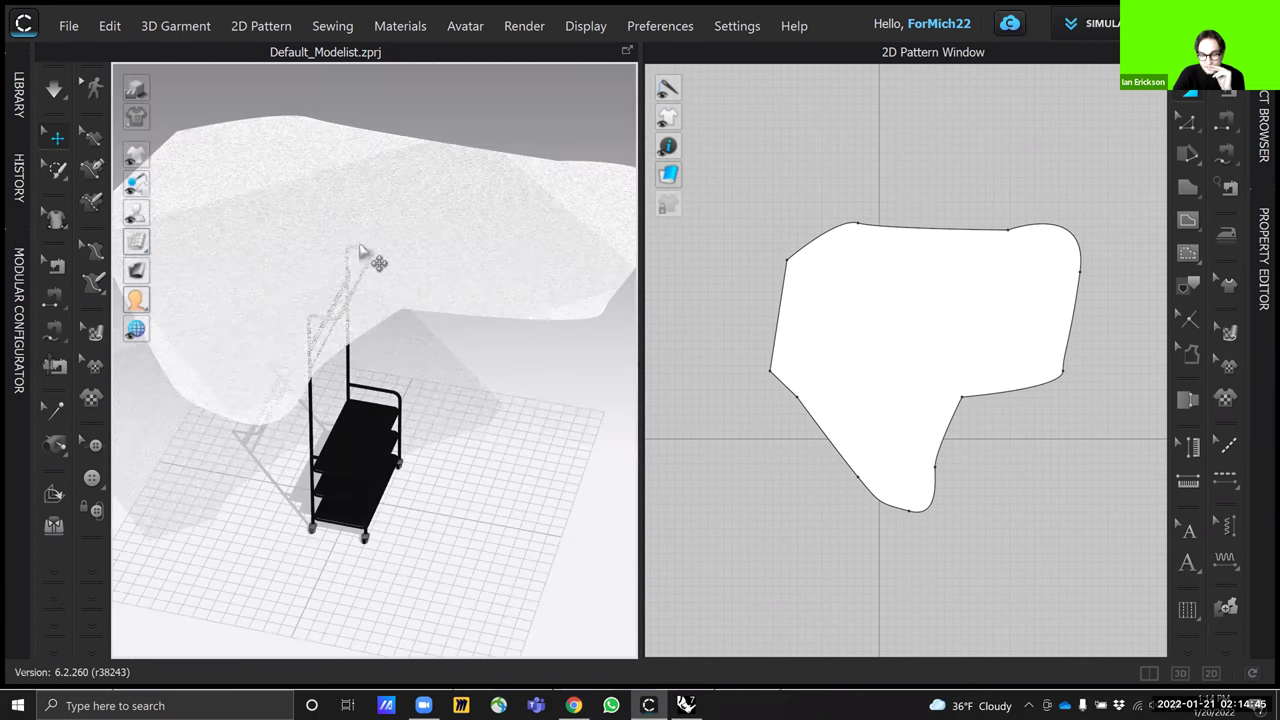
Select the freeform pattern and set its Particle Distance to 40 mm in its properties
click(1260, 250)
click(629, 346)
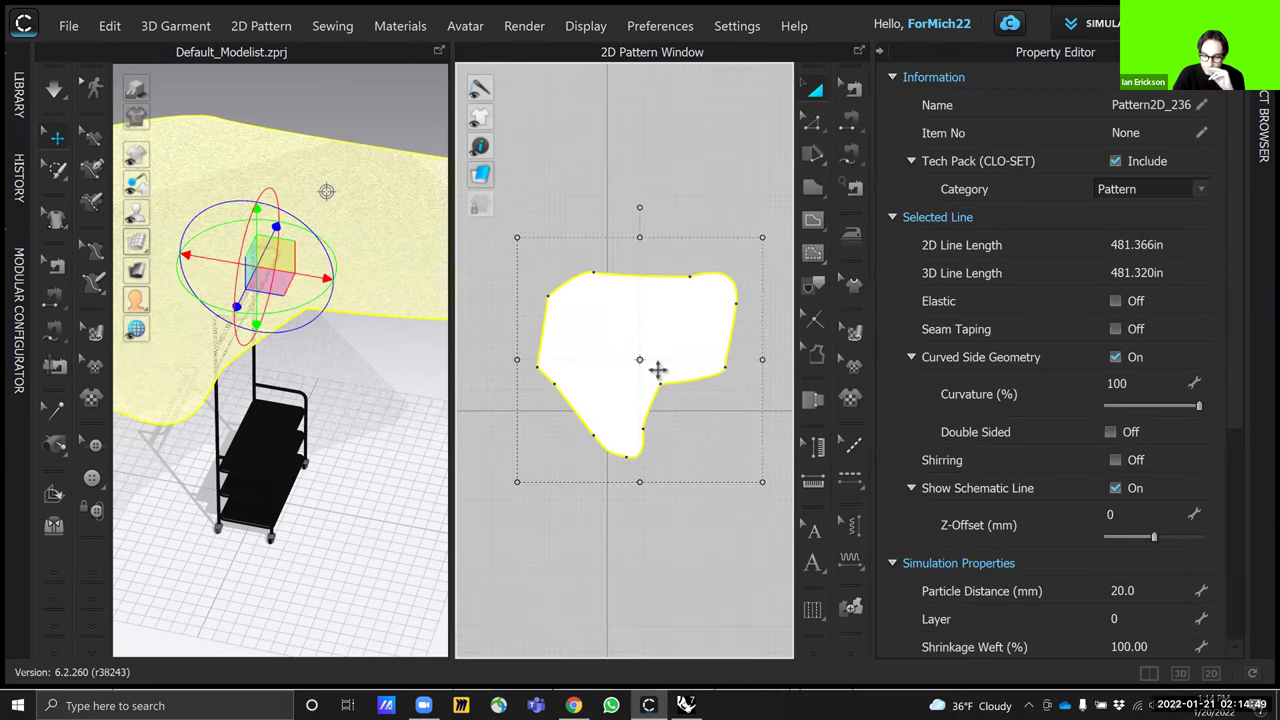
scroll(958, 395, down, 4)
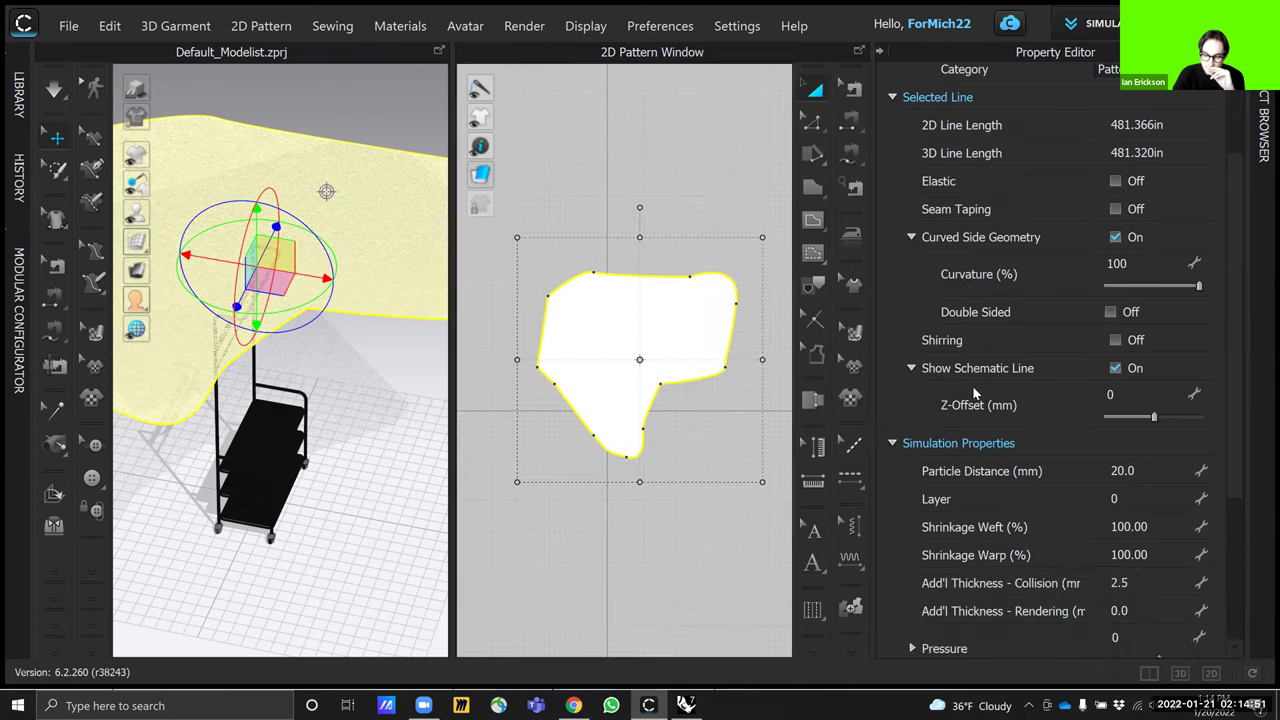
click(1140, 351)
text(40)
key(Return)
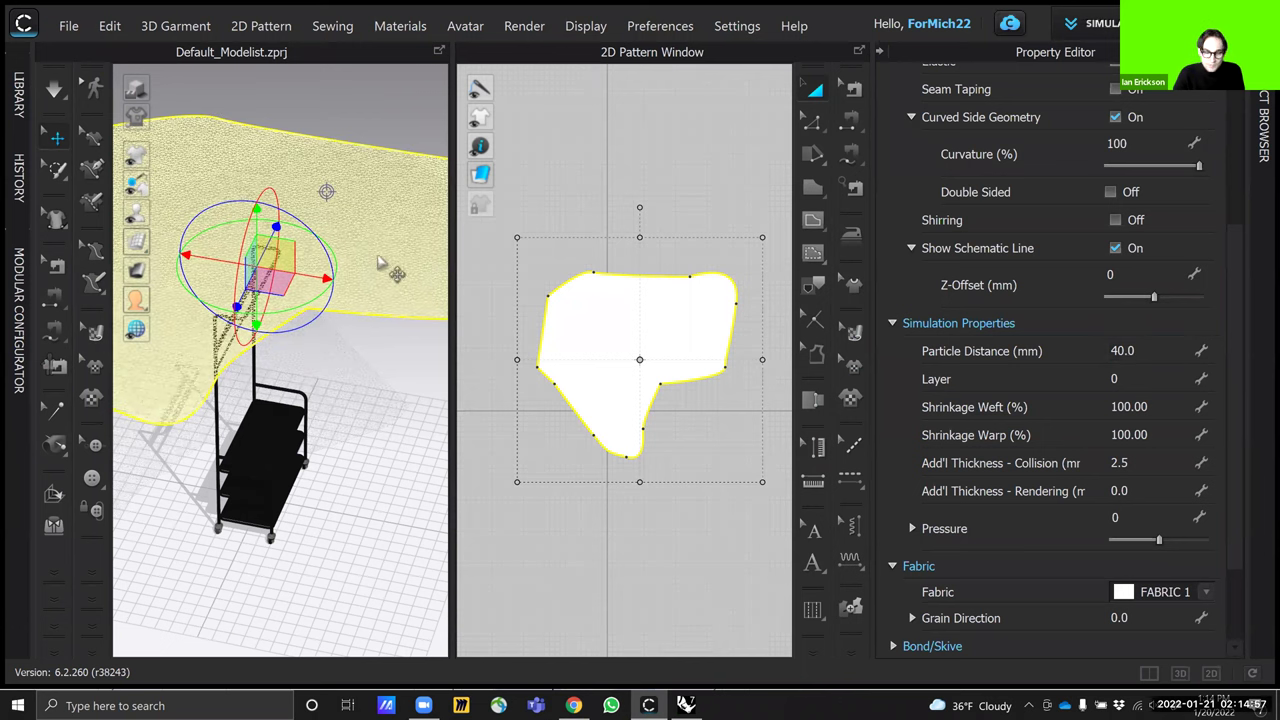
Refine the pattern's mesh by setting its Particle Distance to 10 mm
click(1165, 356)
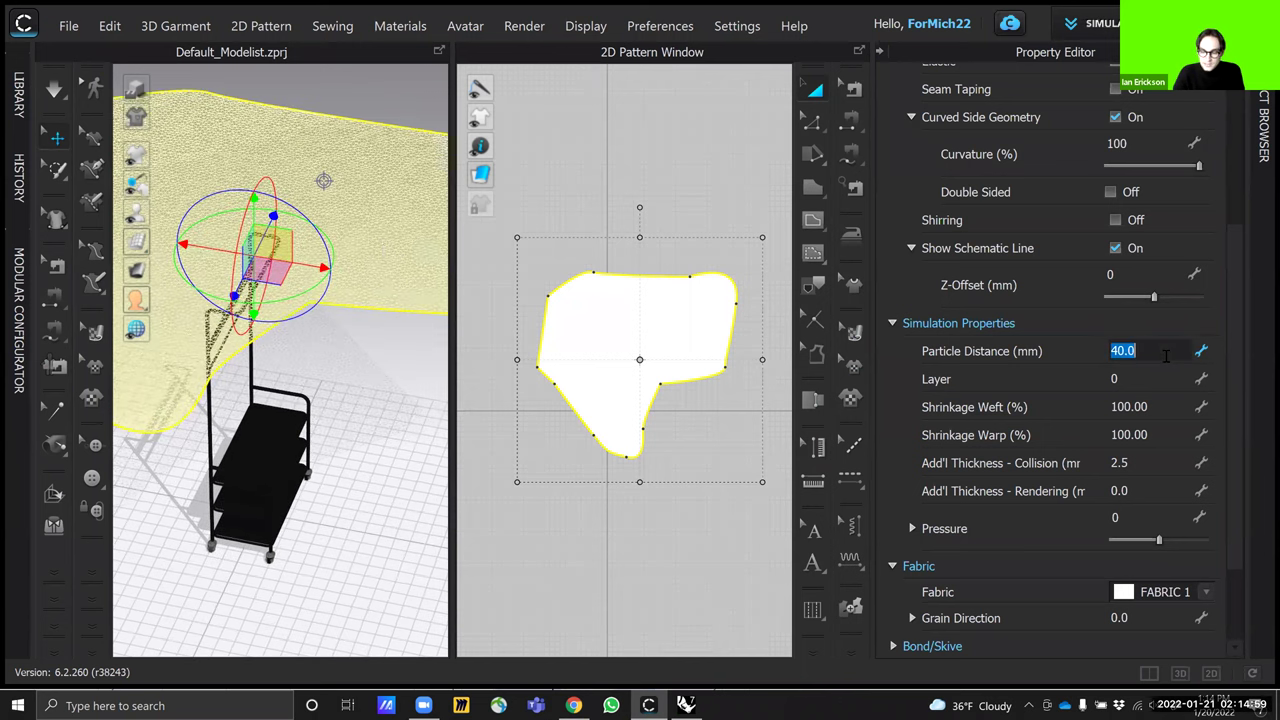
text(10)
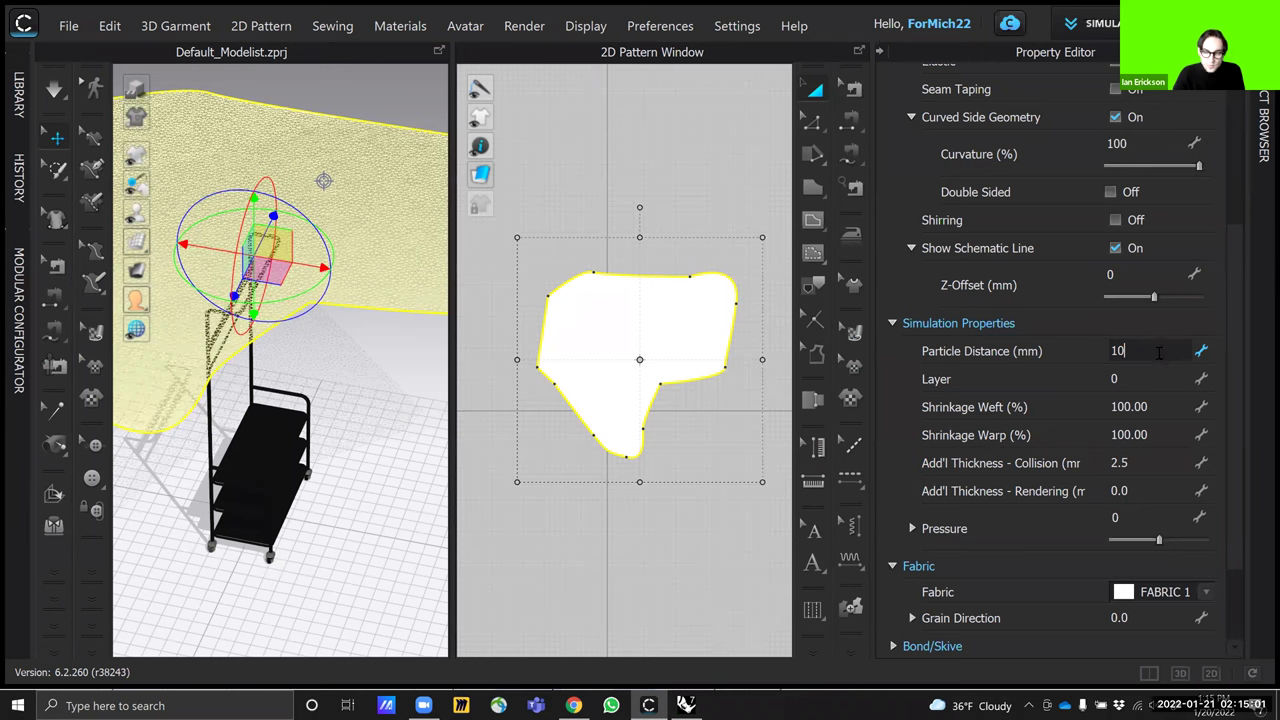
key(Return)
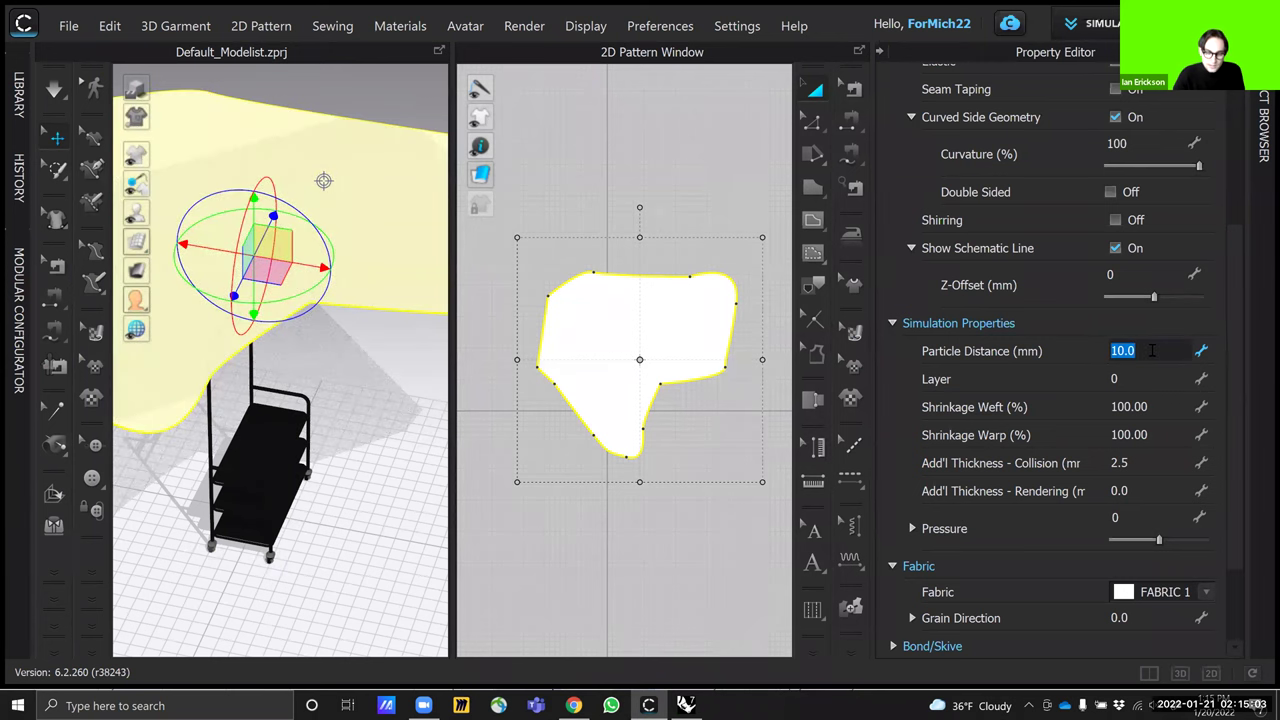
Set the pattern's Particle Distance to 20 mm, hide its properties and deselect the pattern
text(20)
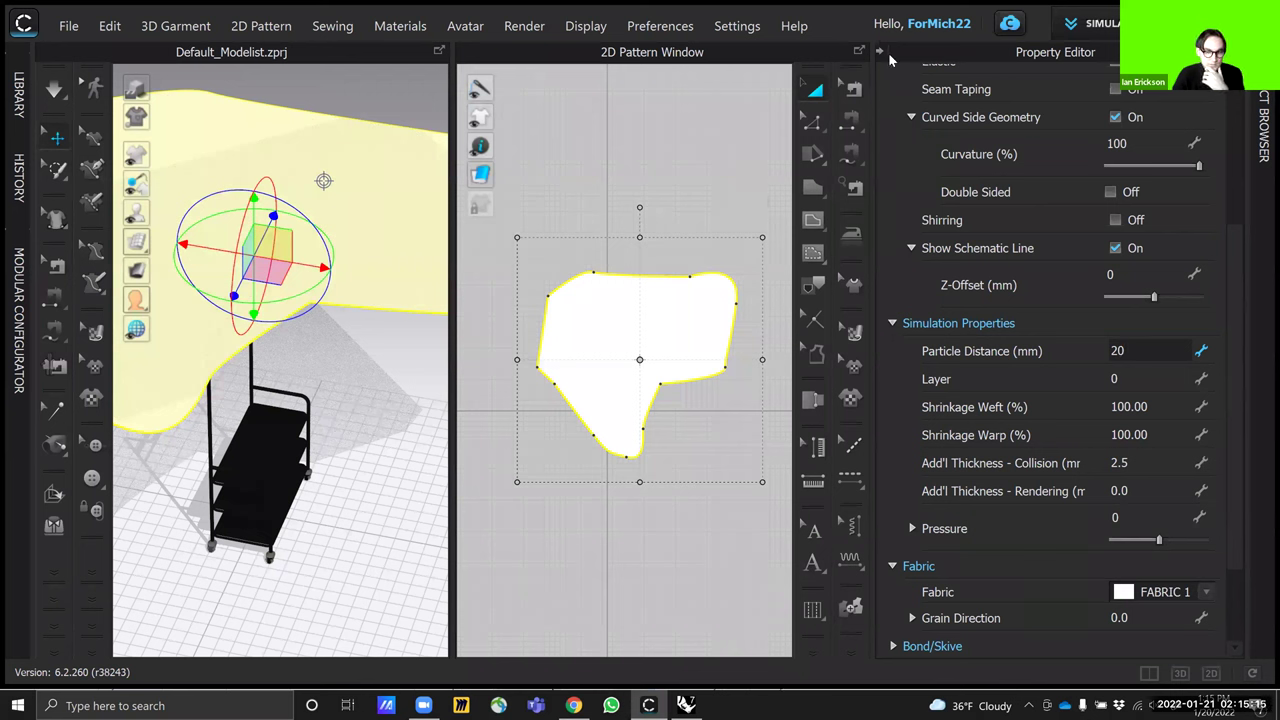
key(Return)
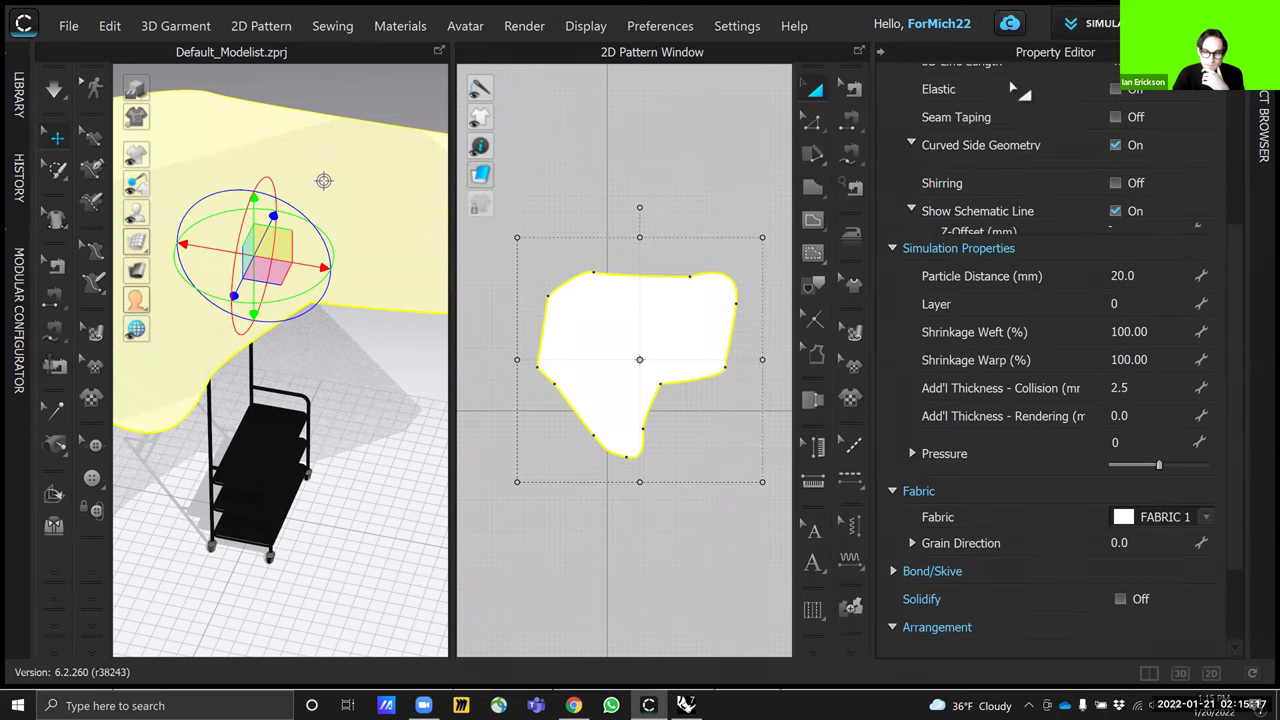
click(880, 51)
click(604, 356)
Set the simulation mode to Normal (Default)
scroll(595, 356, down, 2)
right_drag(595, 356, 498, 262)
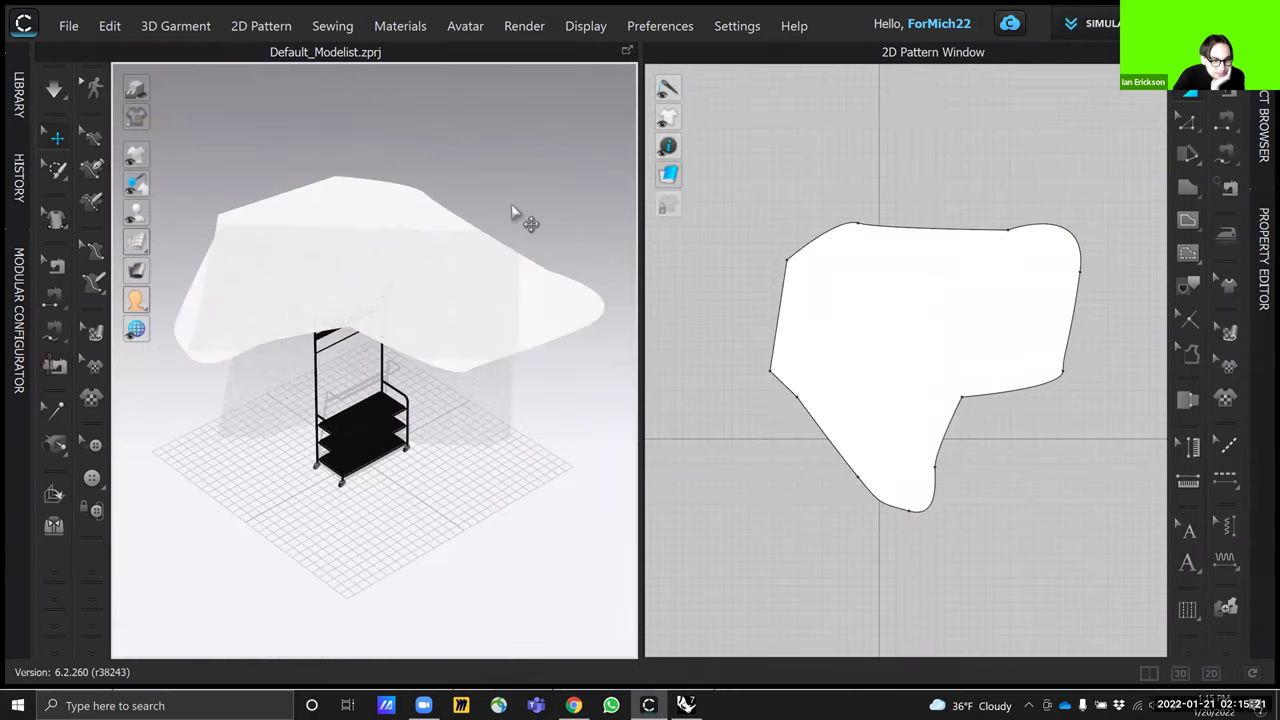
click(57, 90)
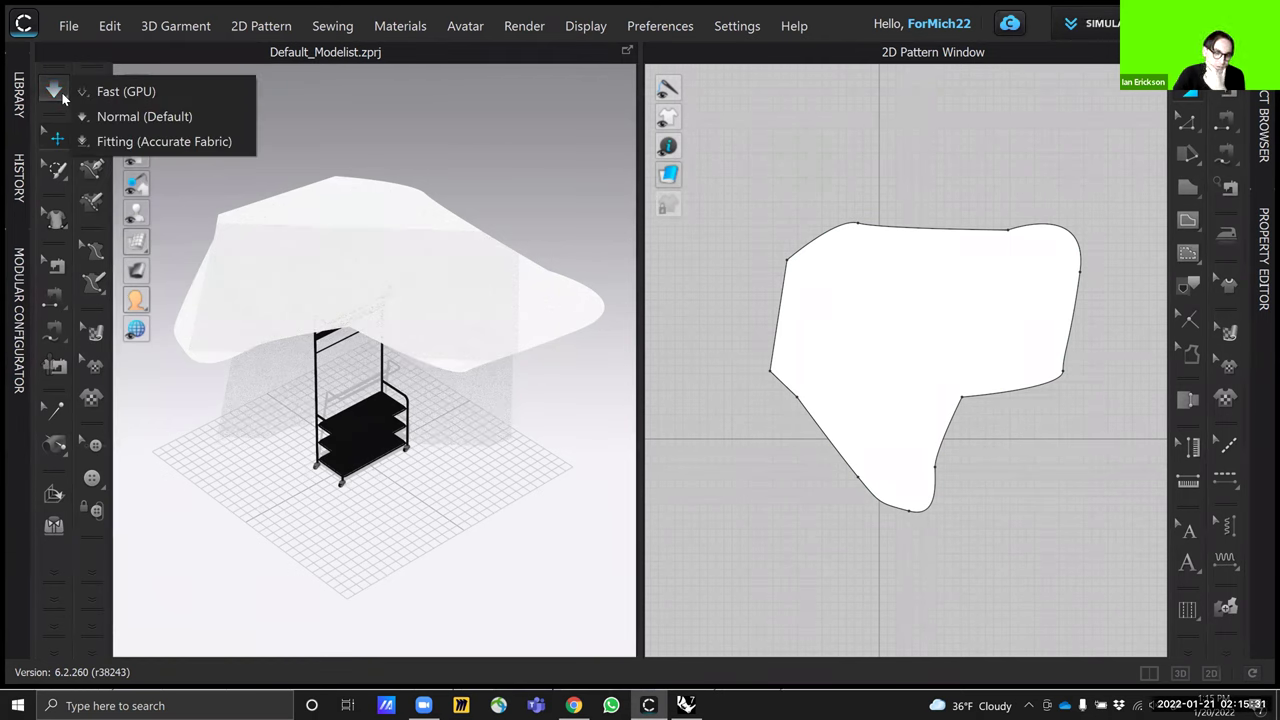
click(193, 117)
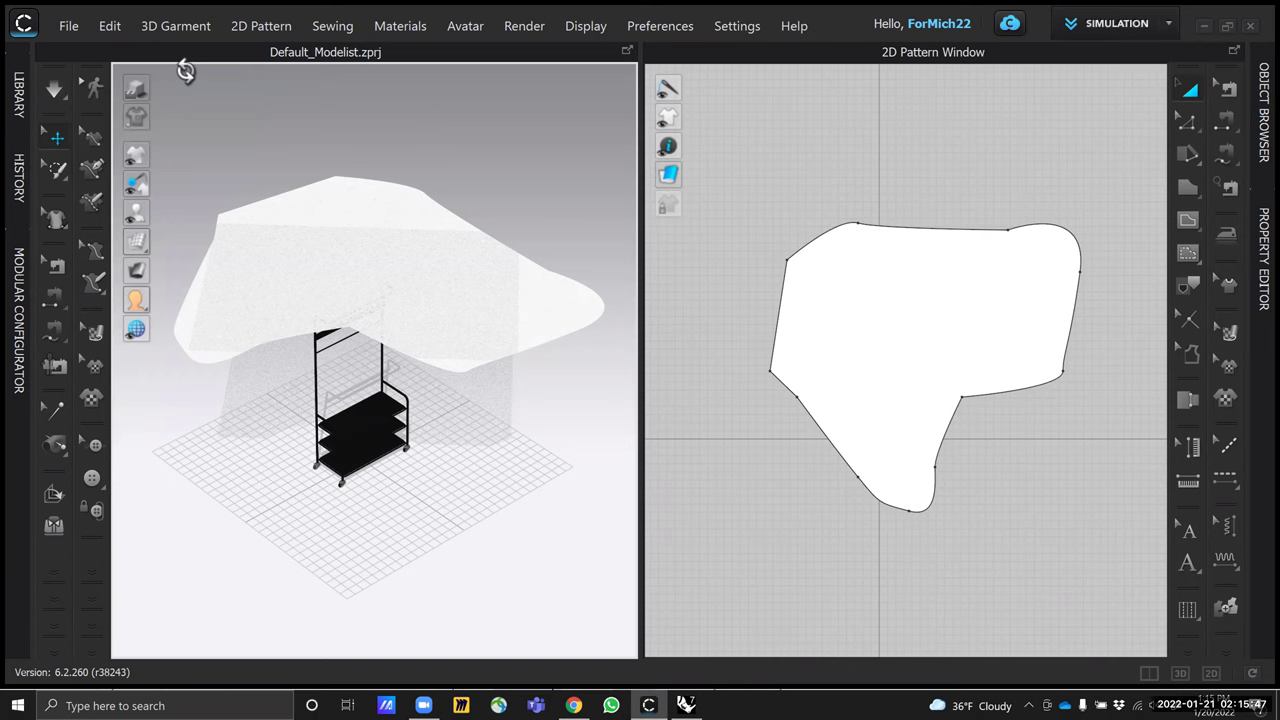
Select the freeform pattern in the 3D view and place its gizmo at several different points across the fabric
right_drag(353, 216, 344, 218)
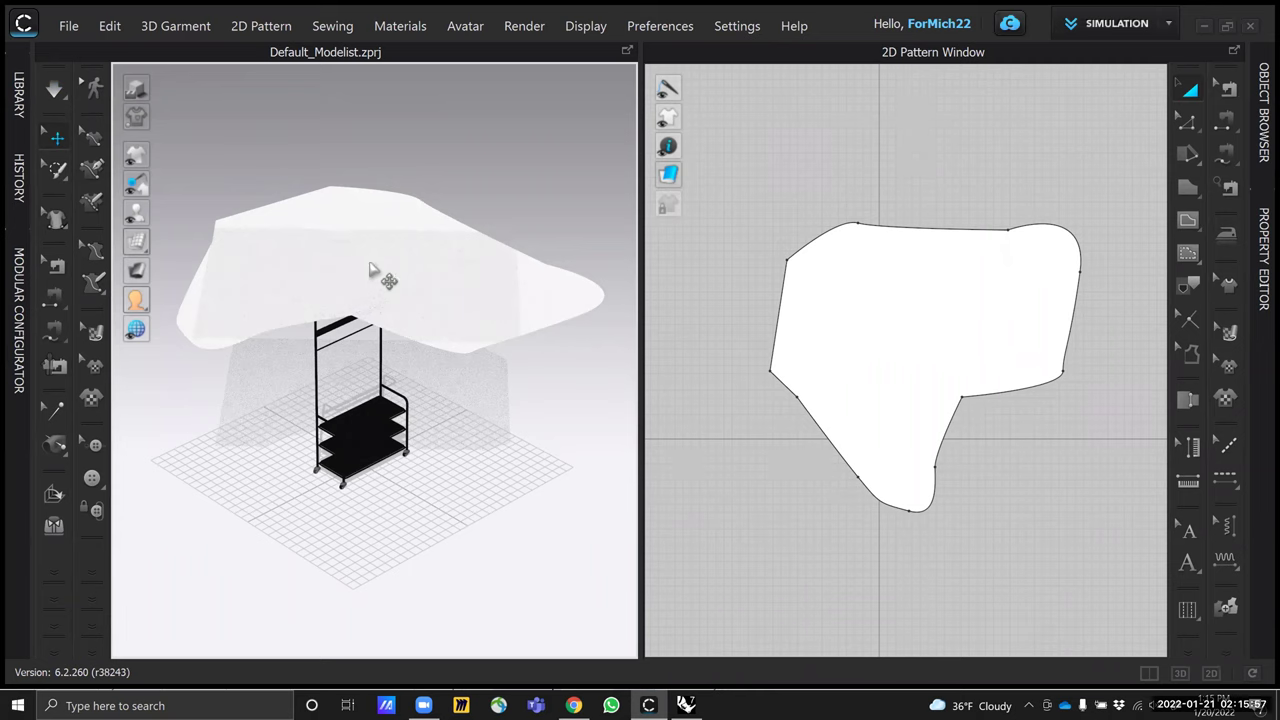
click(368, 251)
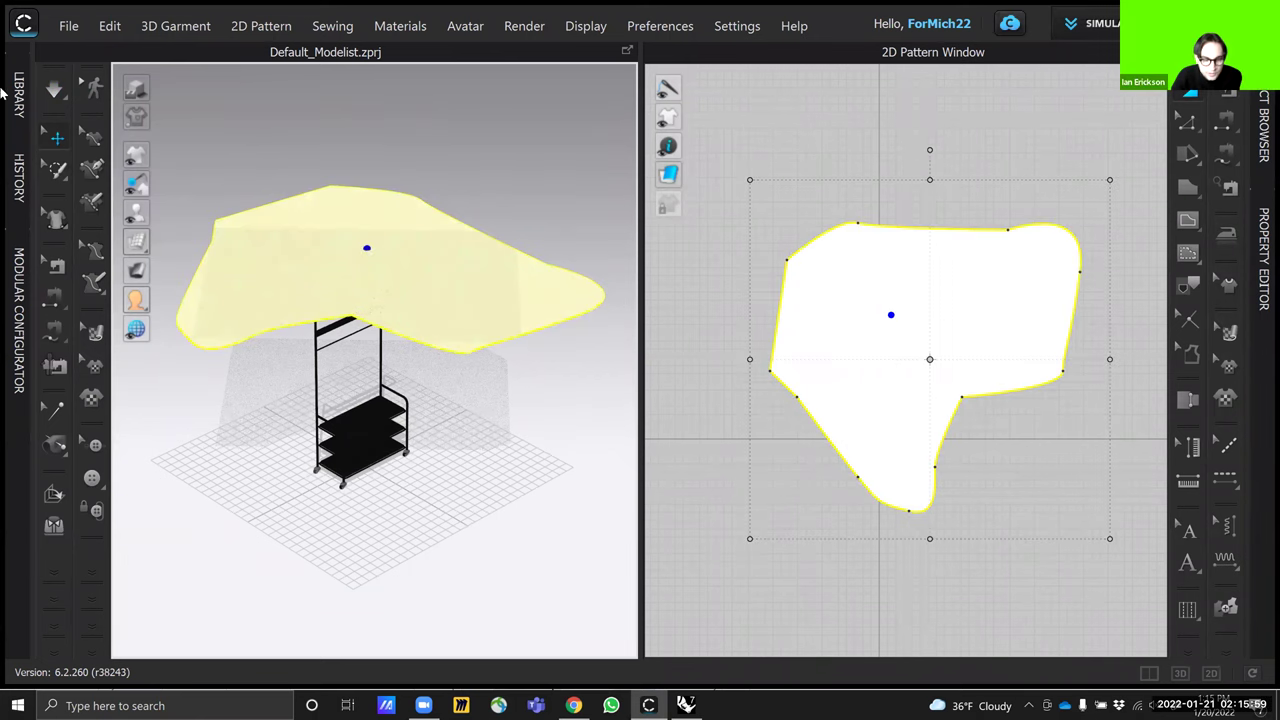
click(418, 187)
click(447, 268)
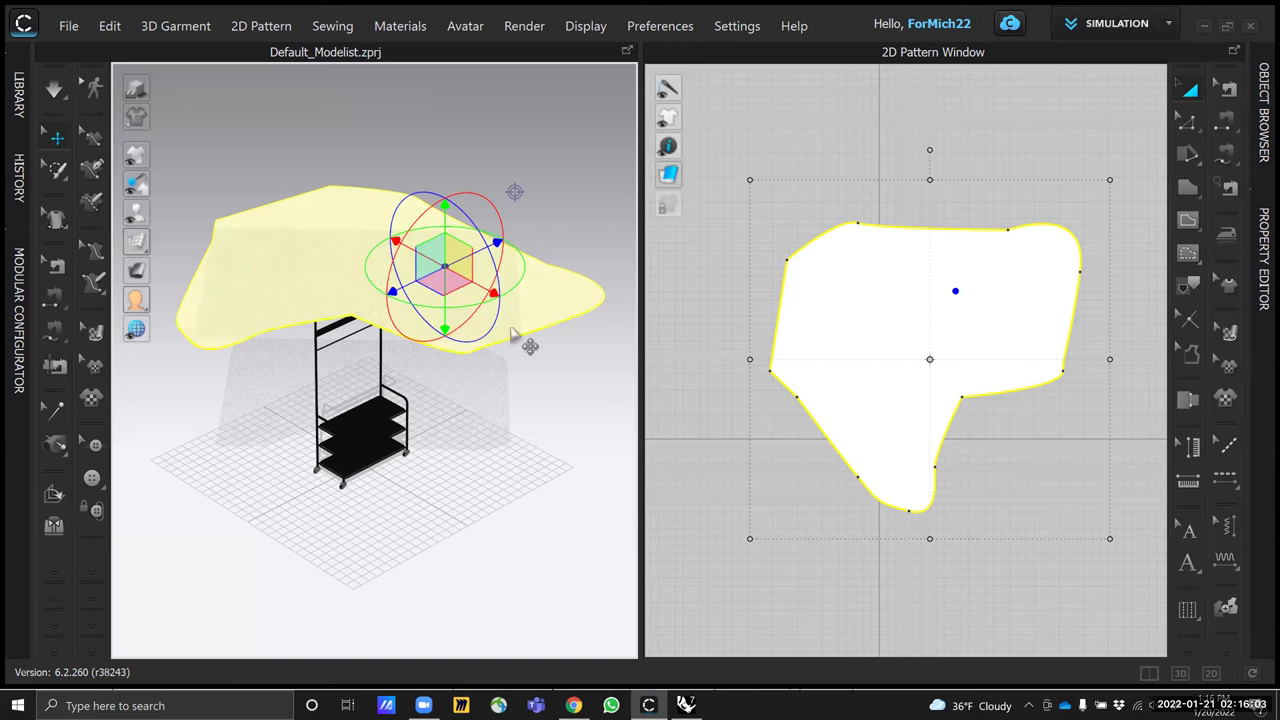
click(356, 264)
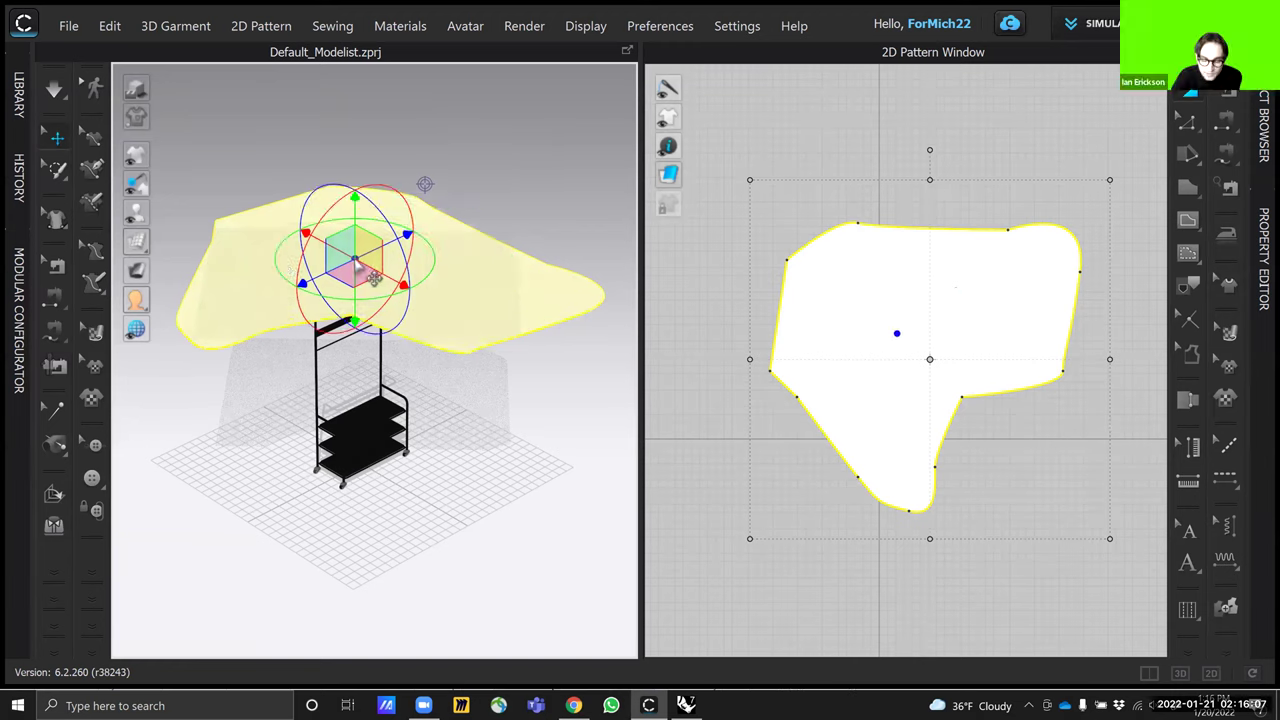
click(284, 288)
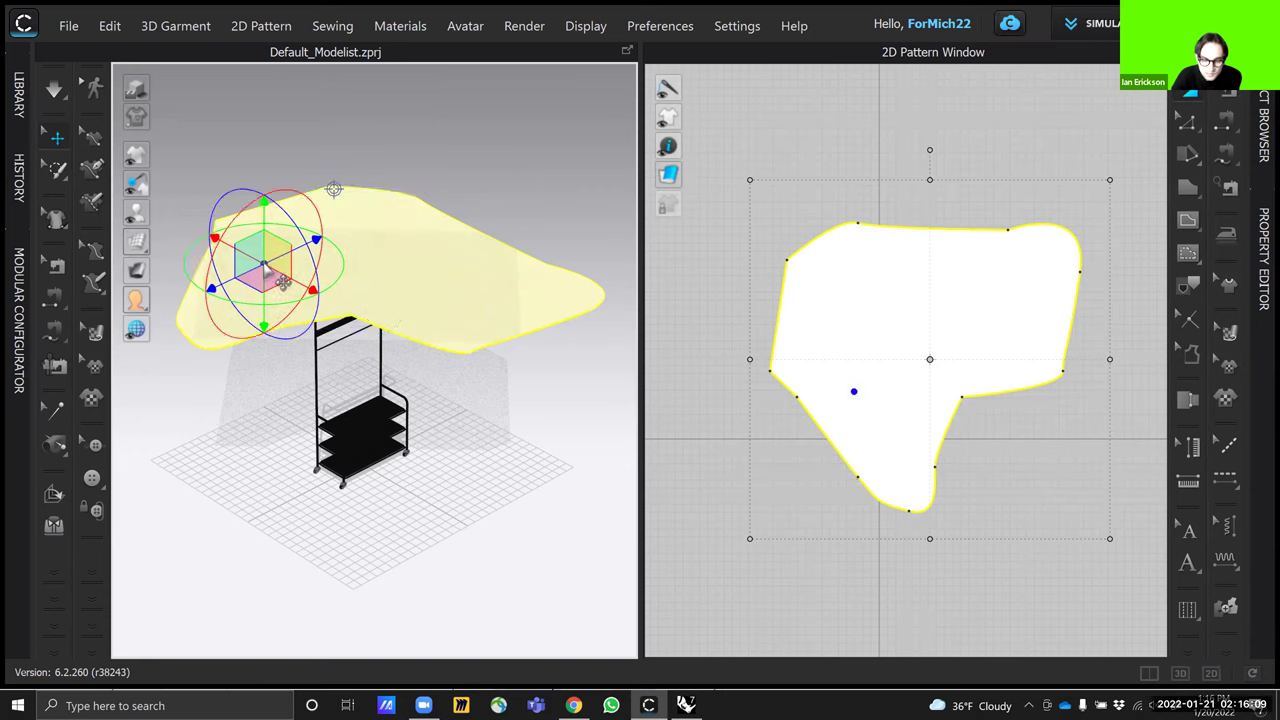
click(516, 278)
click(434, 310)
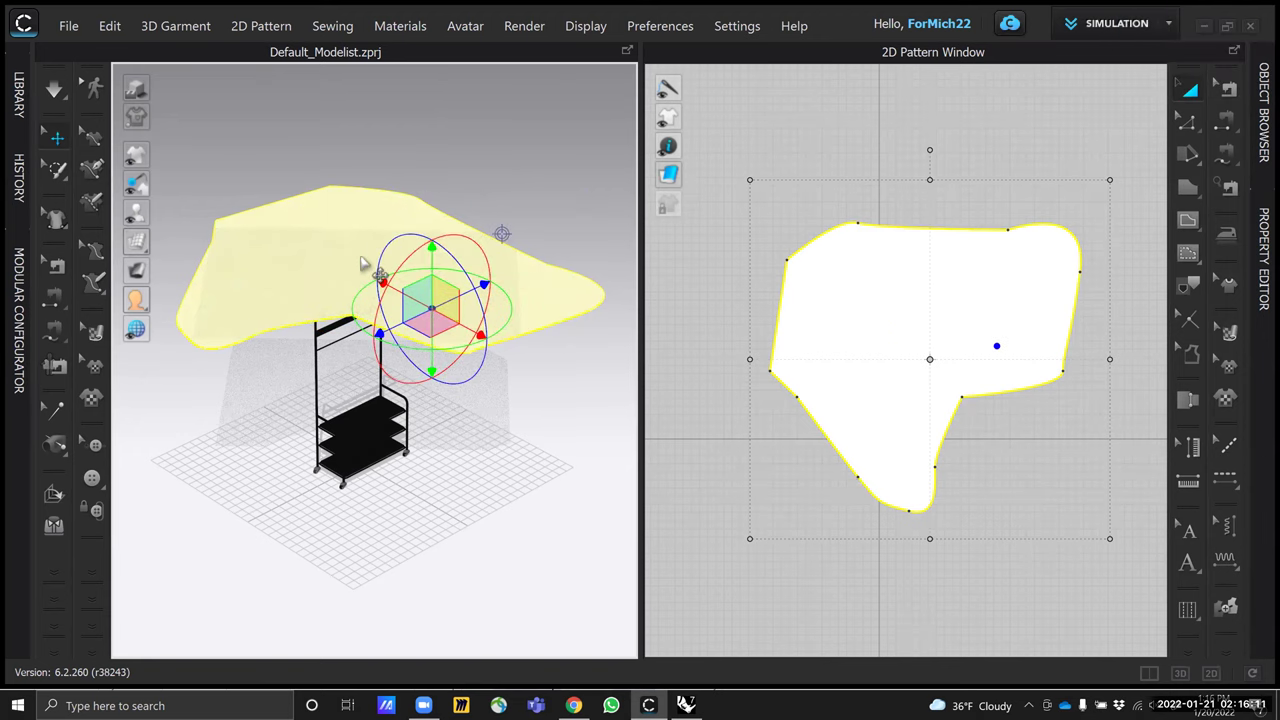
click(360, 257)
click(209, 280)
click(409, 266)
right_drag(512, 375, 540, 270)
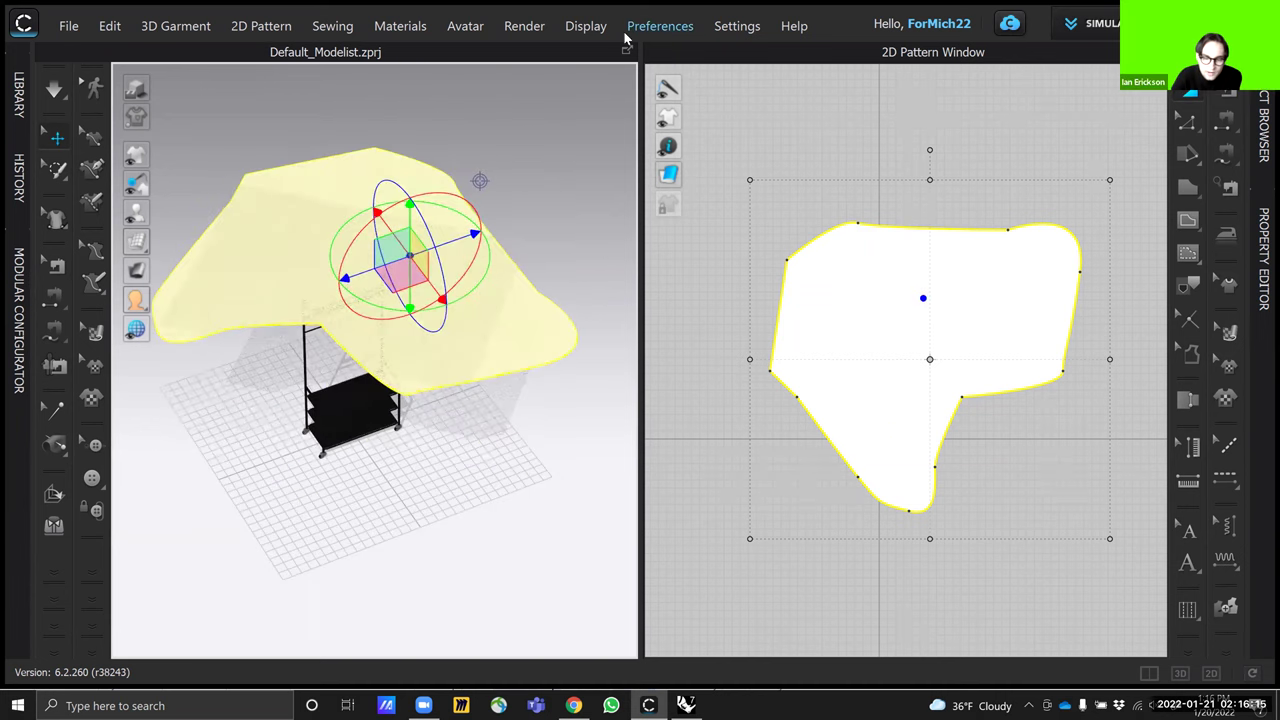
Go through the gizmo preferences and reposition the selected pattern's gizmo at further points on the fabric
click(686, 30)
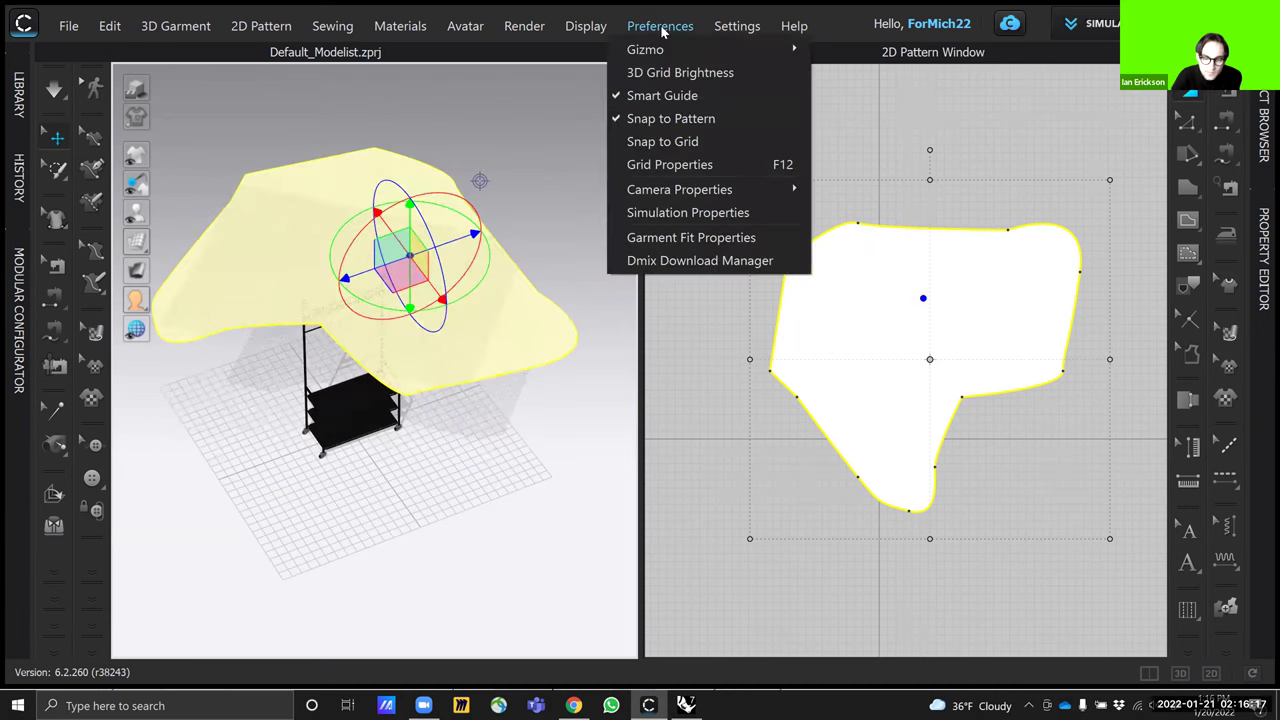
mouse_move(680, 46)
click(878, 92)
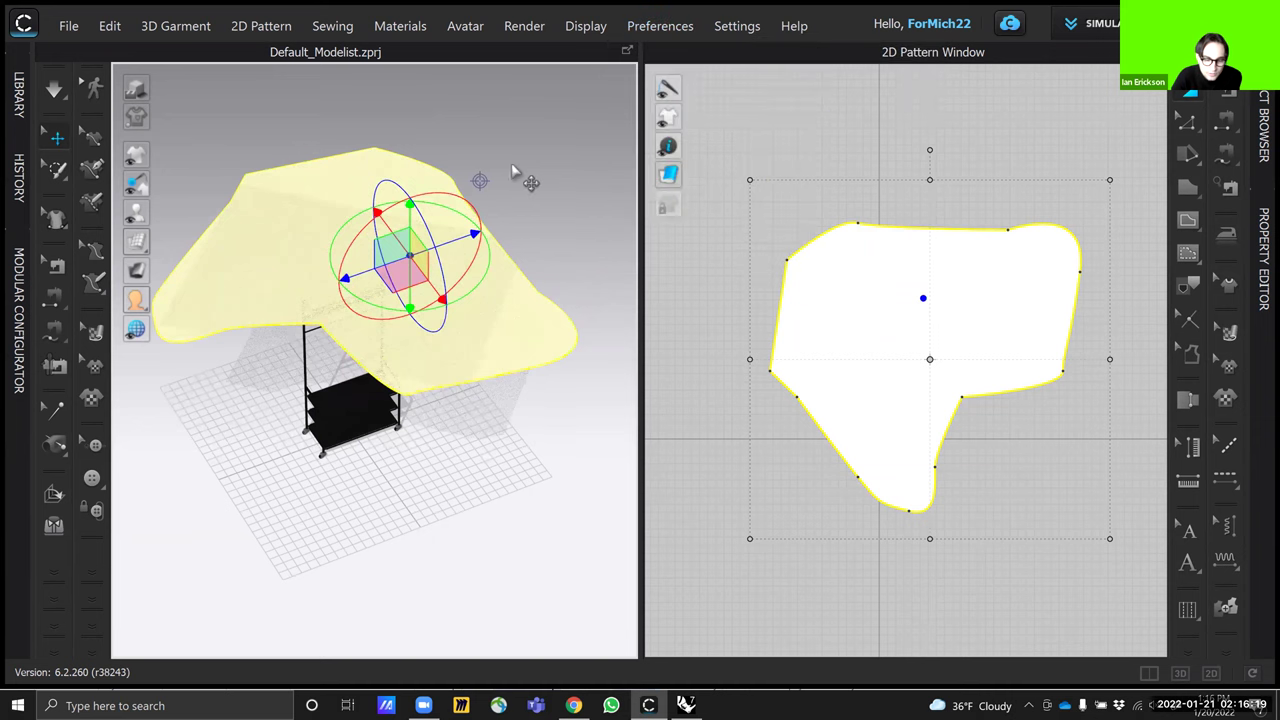
click(526, 178)
click(460, 280)
click(376, 196)
click(260, 283)
click(505, 333)
click(400, 214)
click(255, 282)
click(409, 224)
right_drag(468, 370, 486, 350)
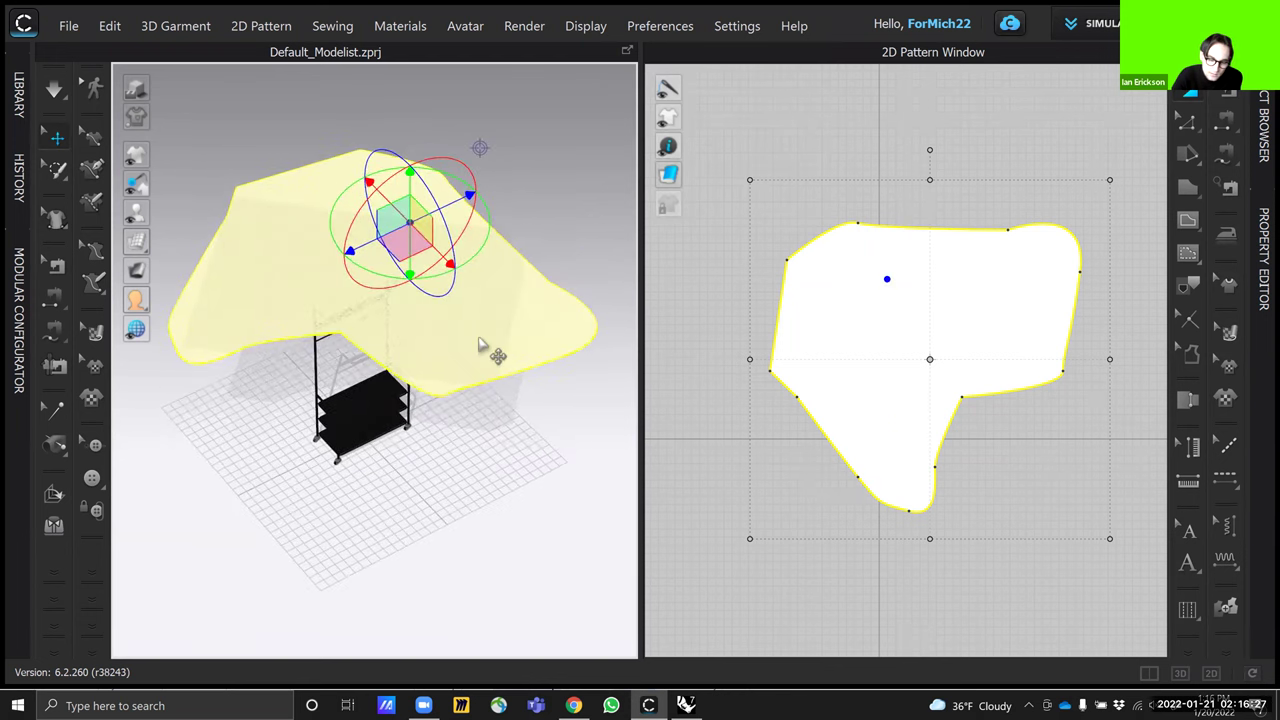
click(482, 342)
click(357, 219)
click(482, 284)
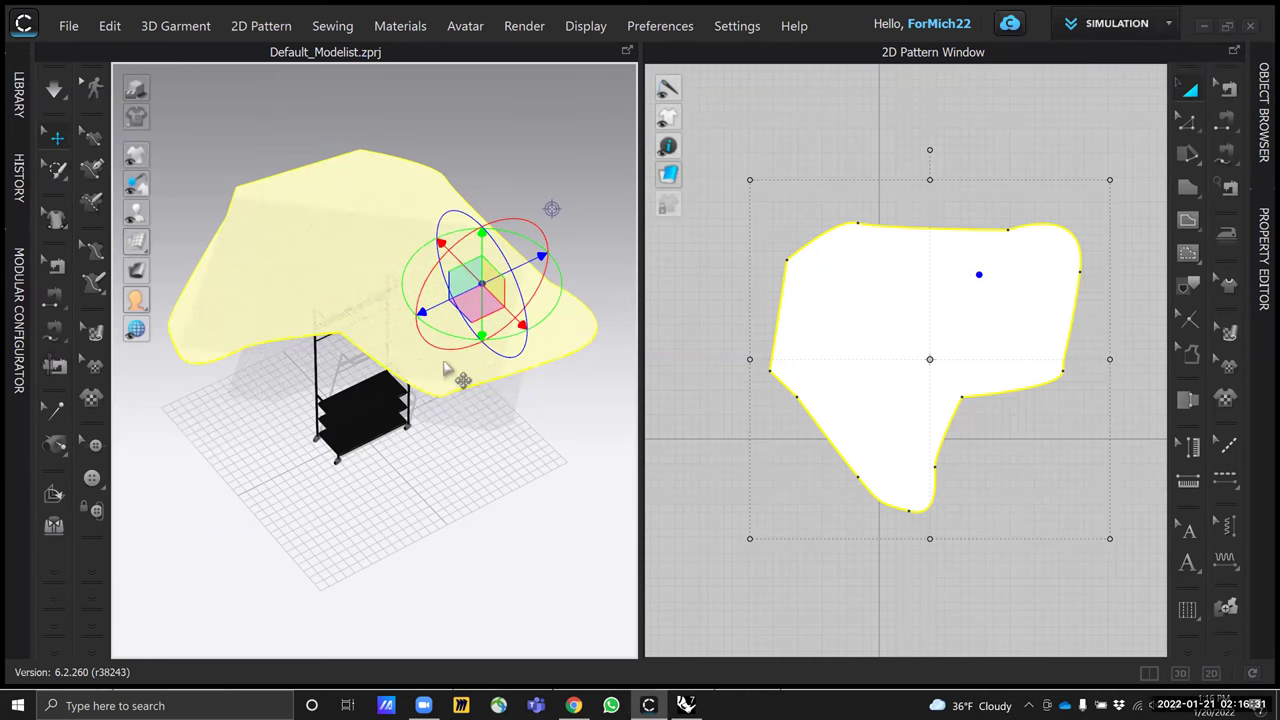
click(443, 363)
click(362, 264)
click(251, 273)
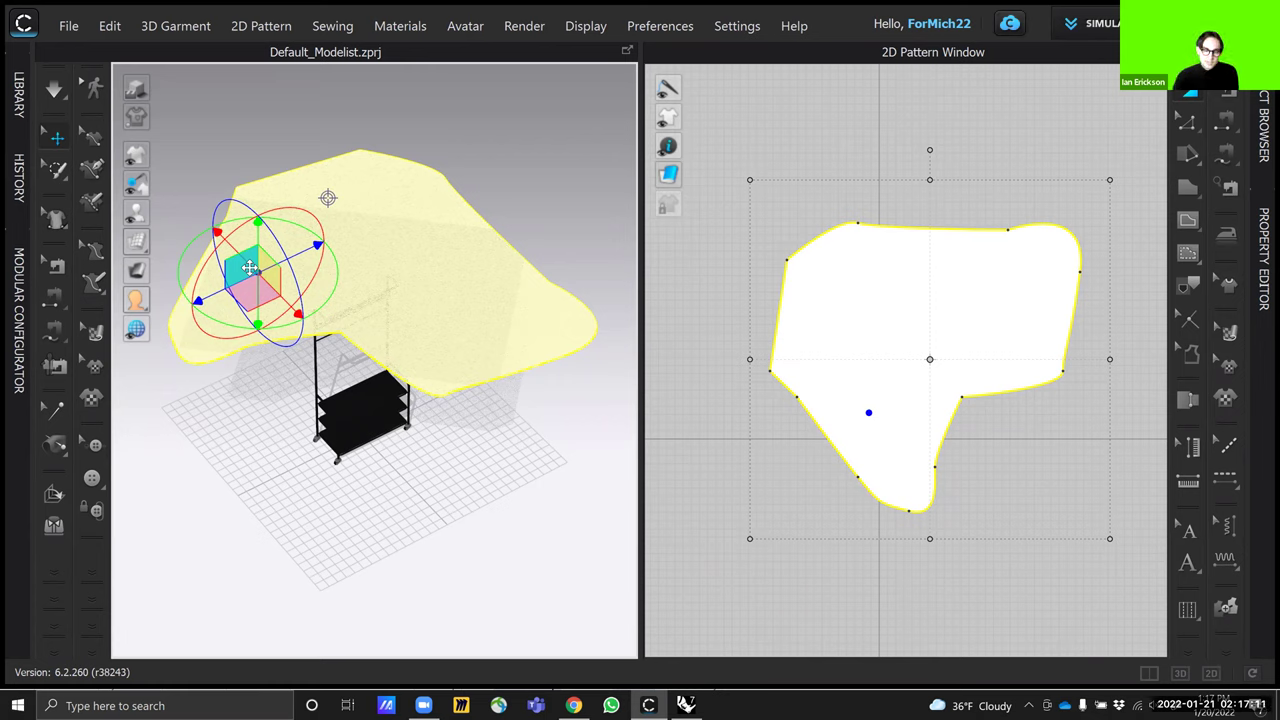
Deselect the pattern, simulate it falling over the clothes rack and pull the draped fabric near the rack's top
click(501, 192)
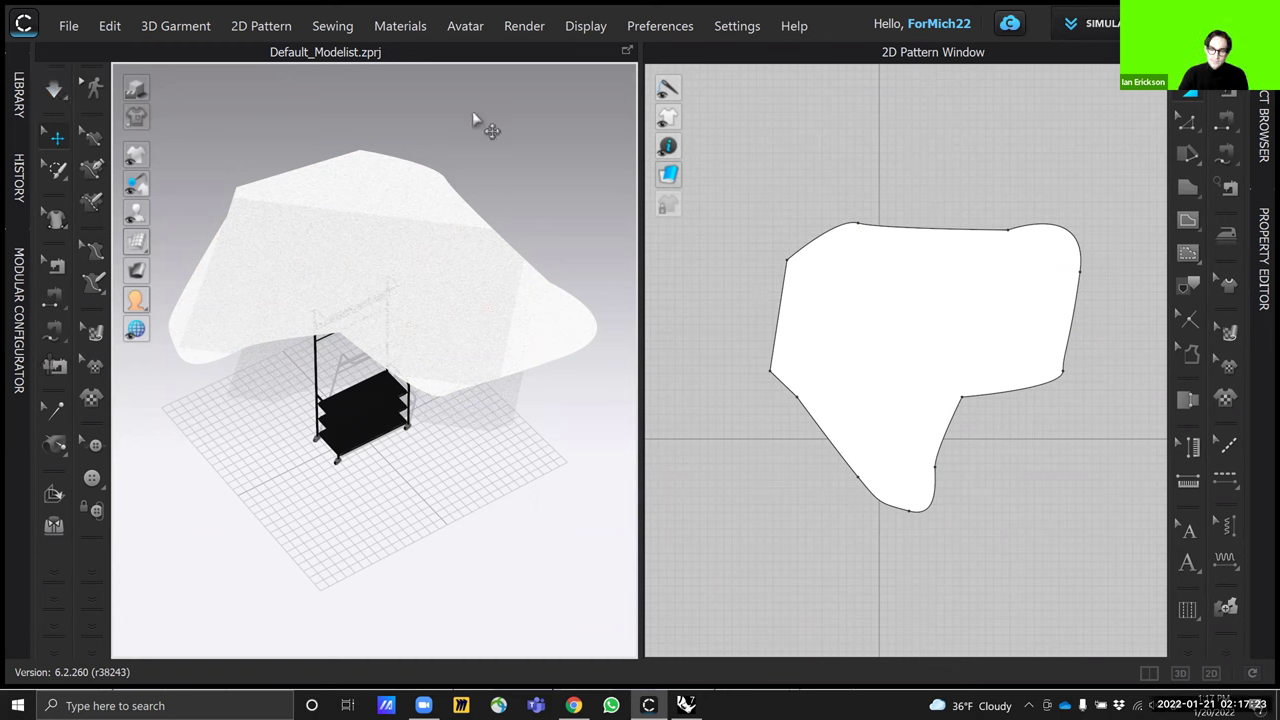
right_drag(486, 123, 537, 432)
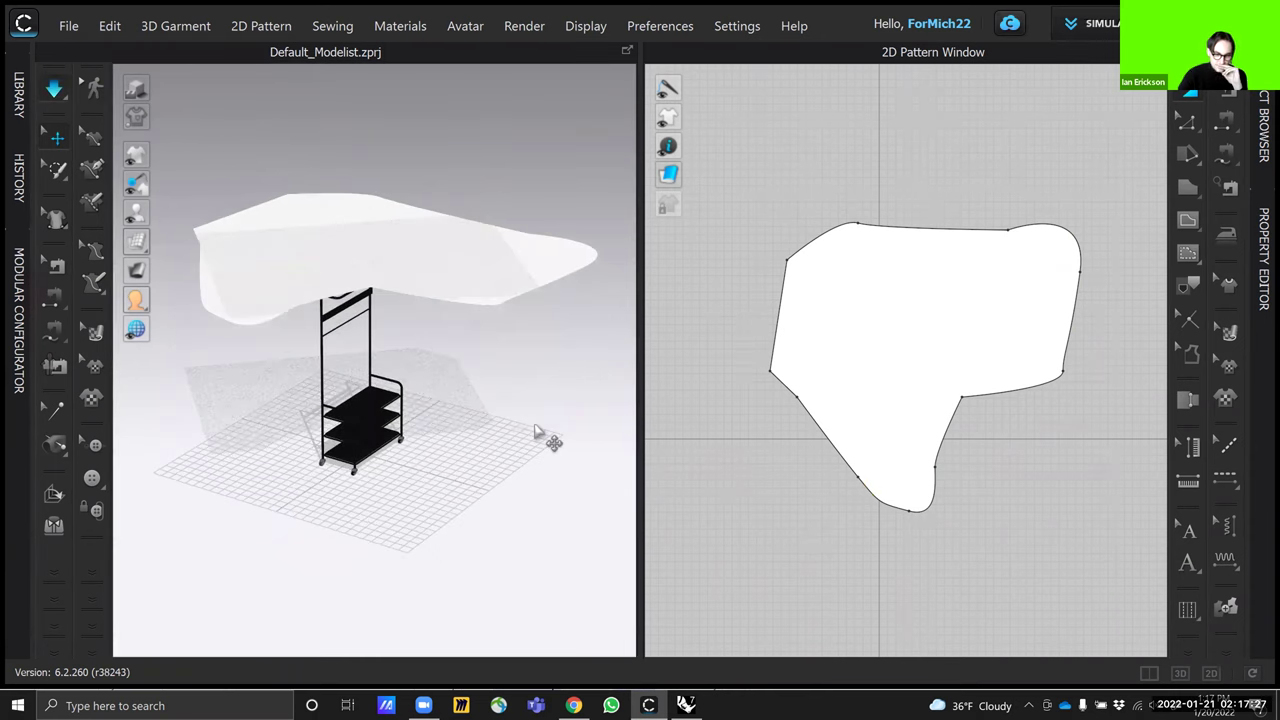
key(space)
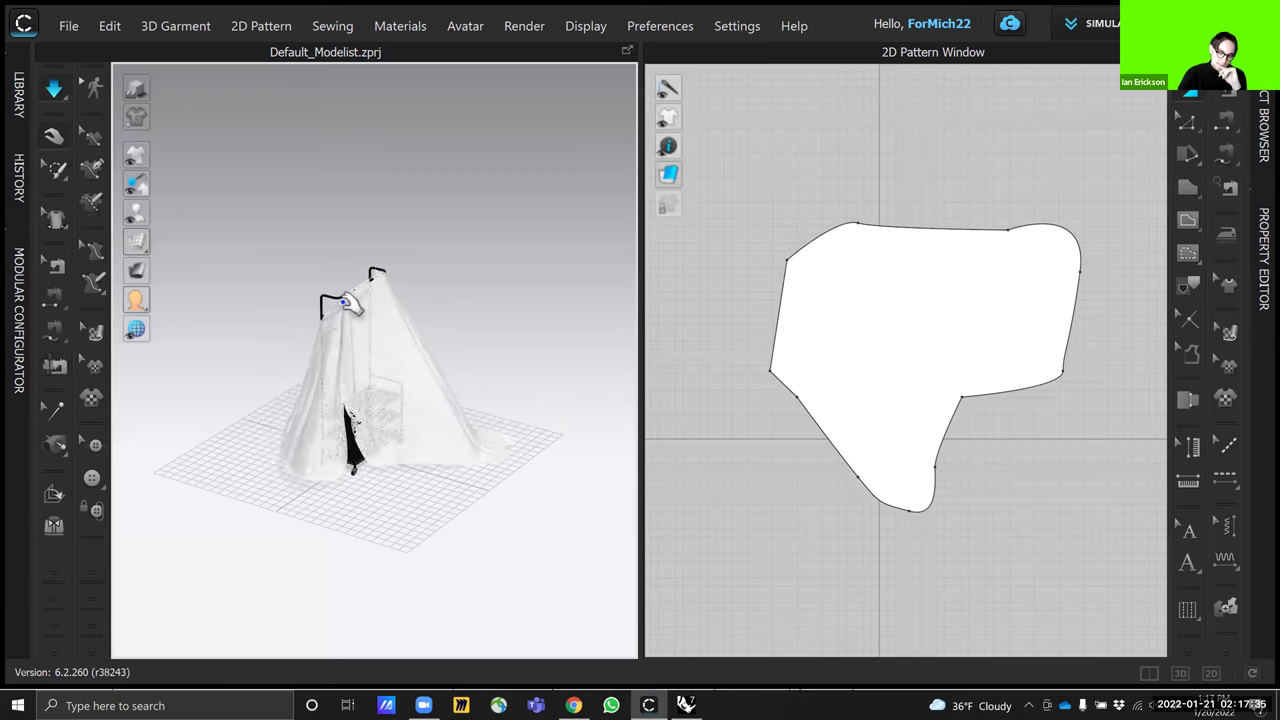
drag(318, 338, 385, 258)
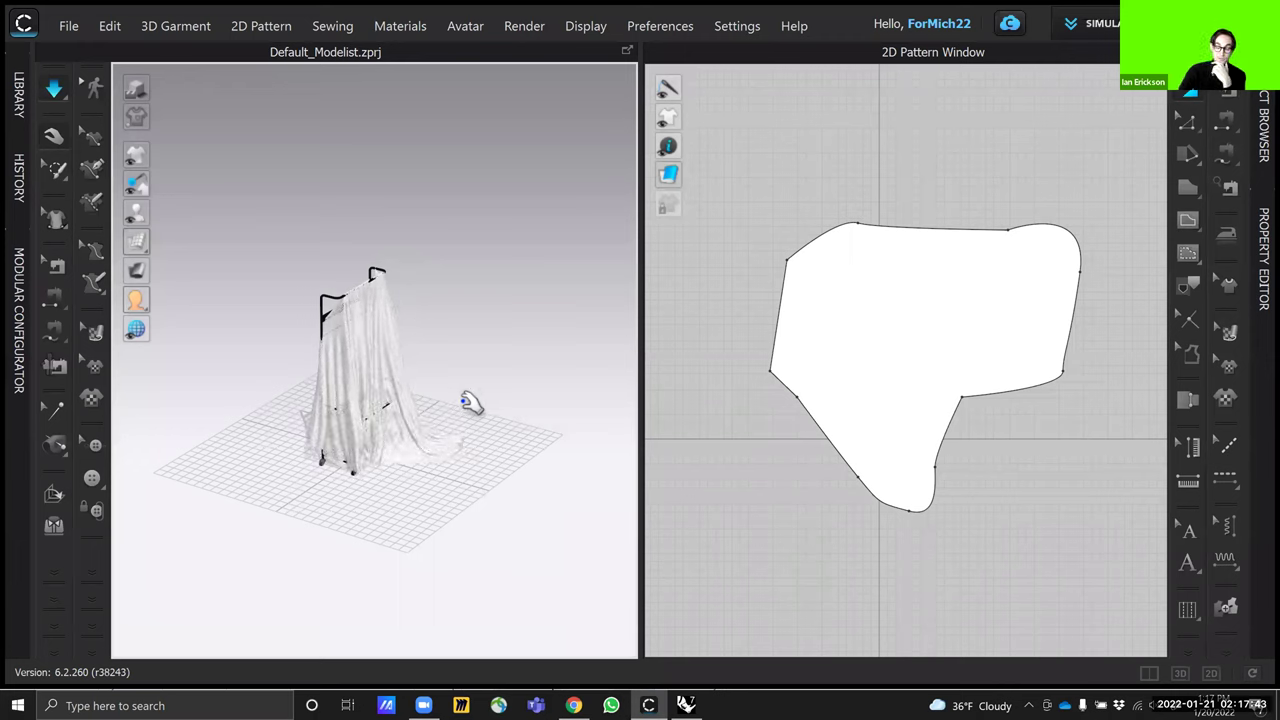
middle_drag(481, 391, 528, 409)
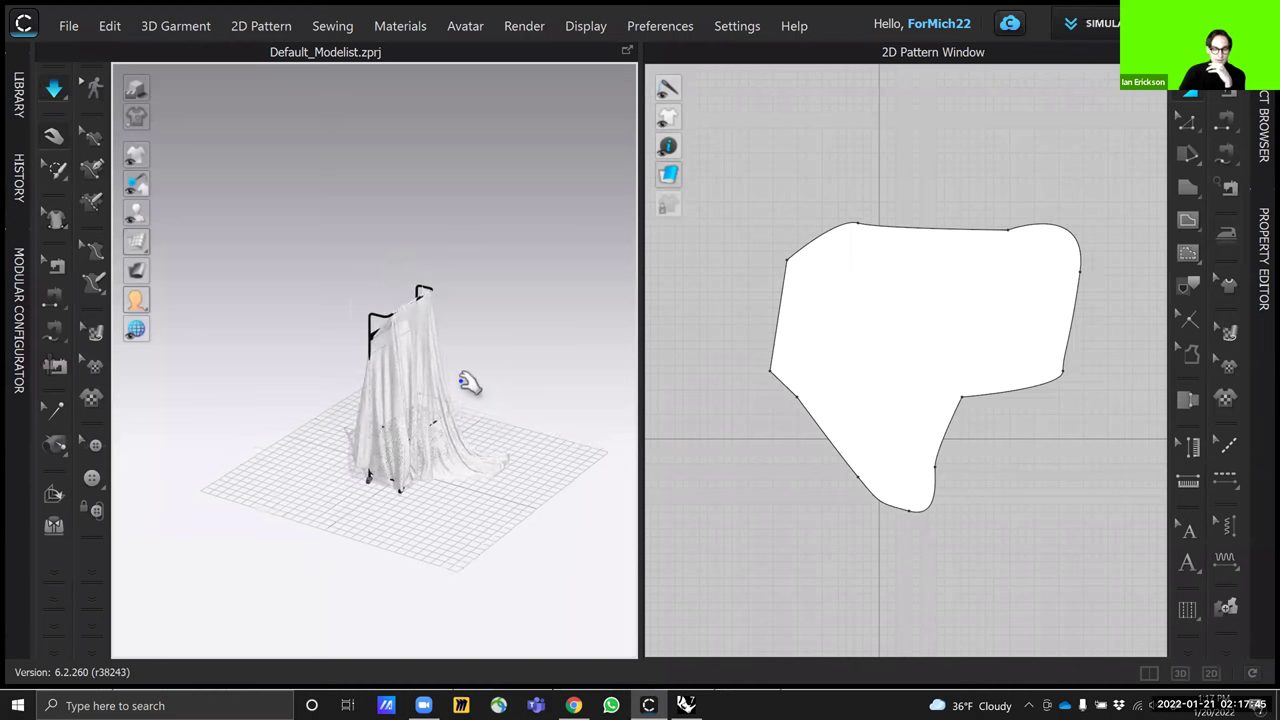
scroll(480, 393, down, 6)
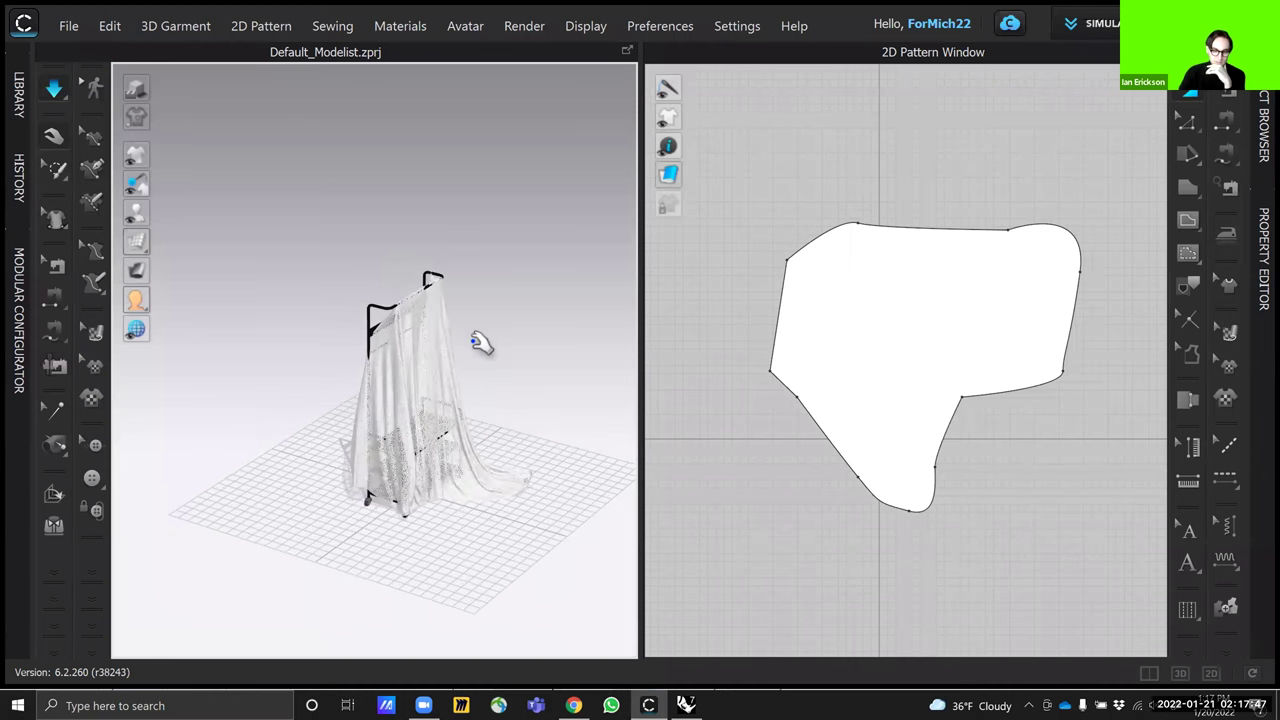
right_drag(567, 376, 400, 206)
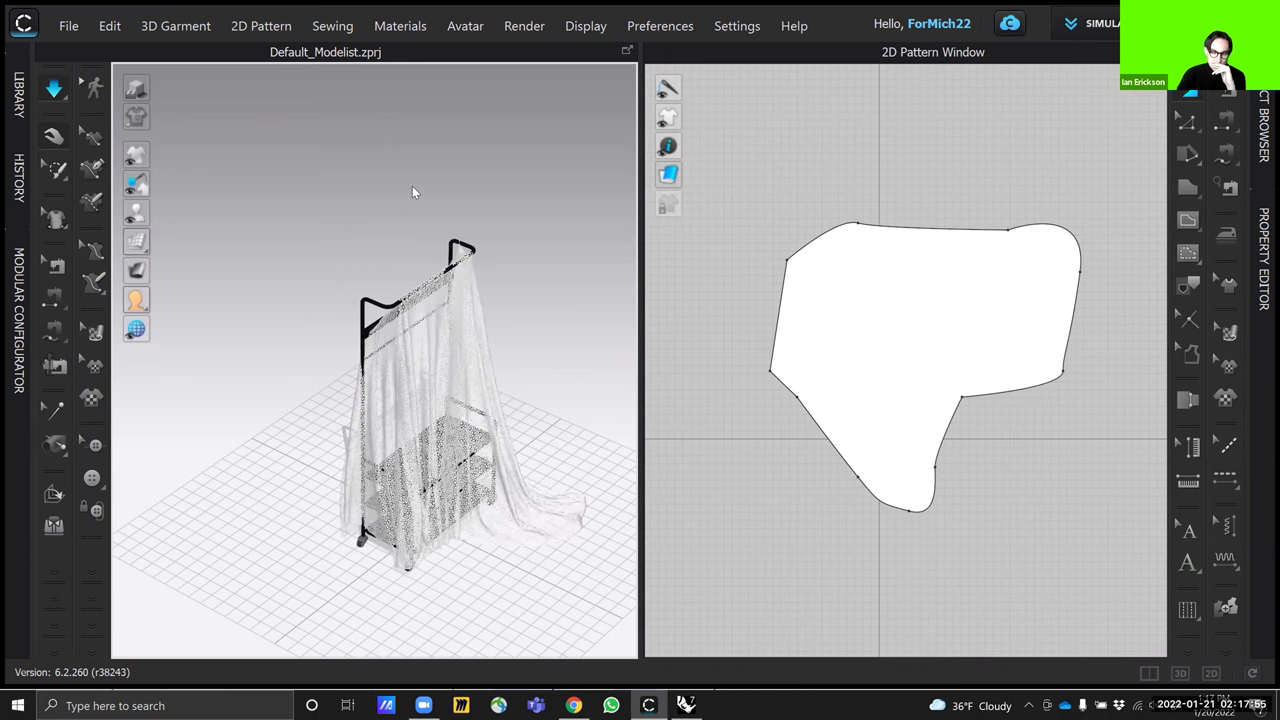
Revert the 3D state in the history to the last Select entry before the simulation and hide the history
click(18, 182)
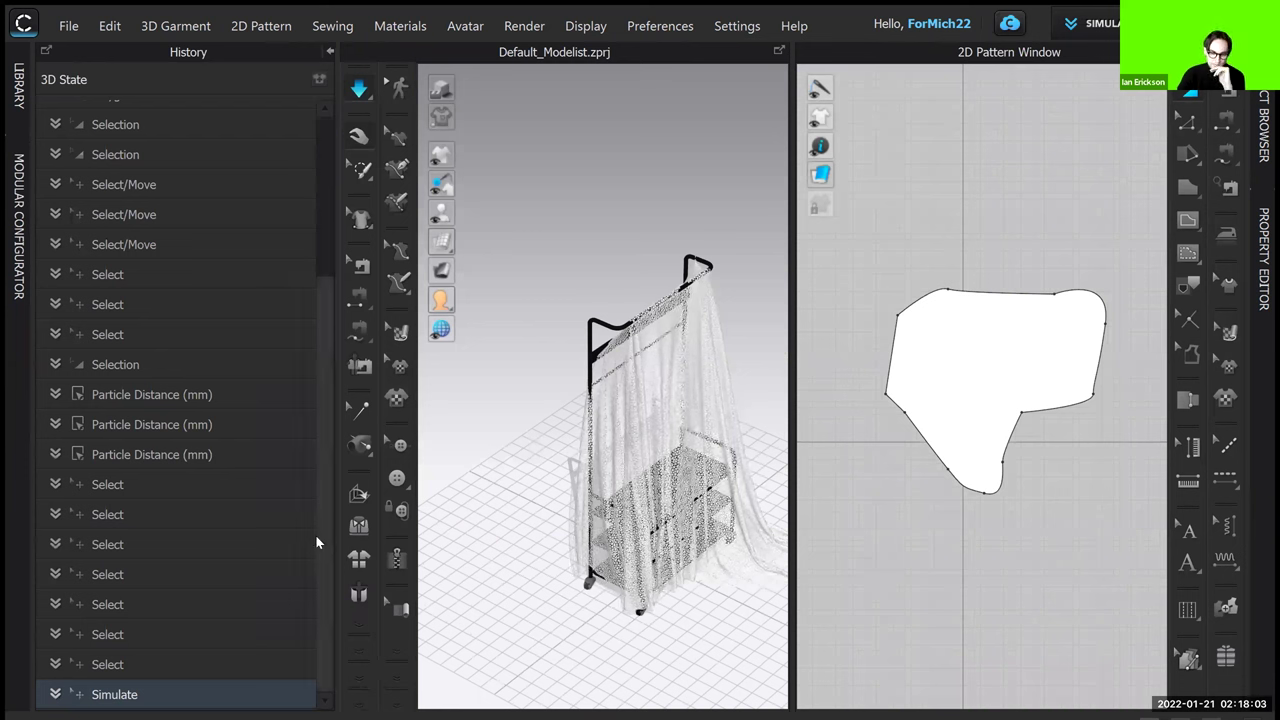
click(108, 664)
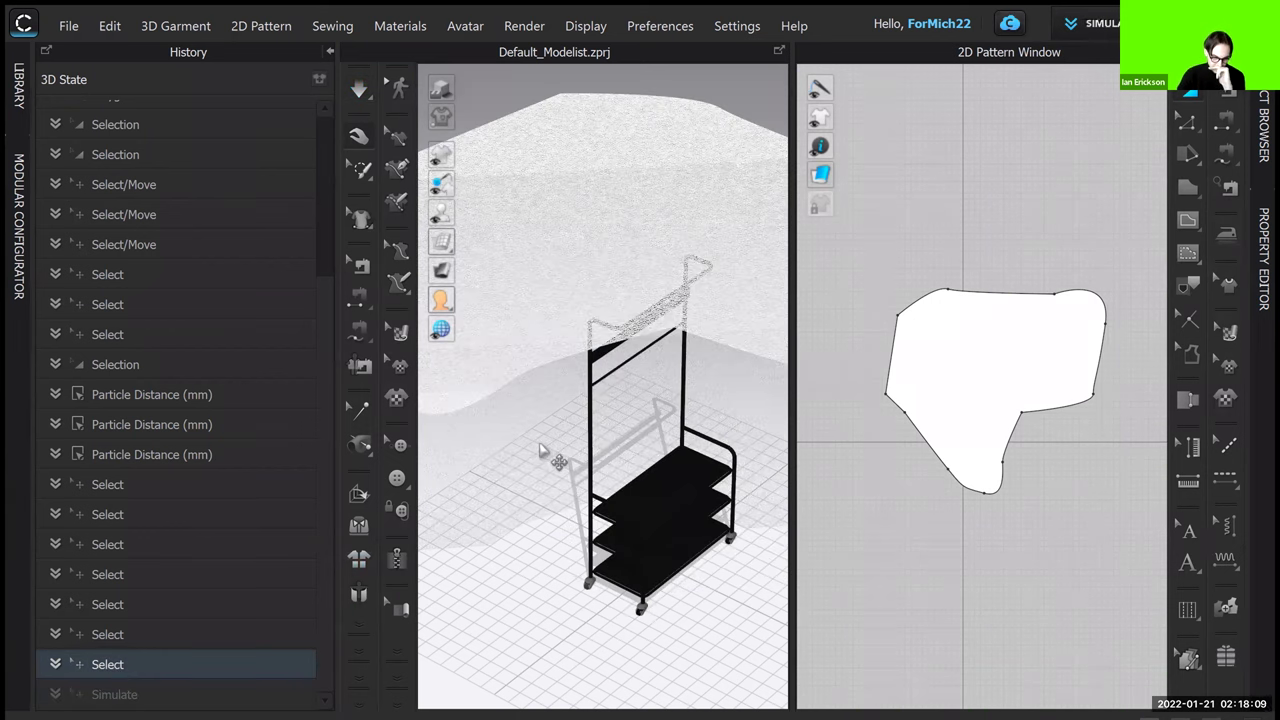
scroll(543, 495, down, 5)
right_drag(546, 486, 665, 460)
click(332, 52)
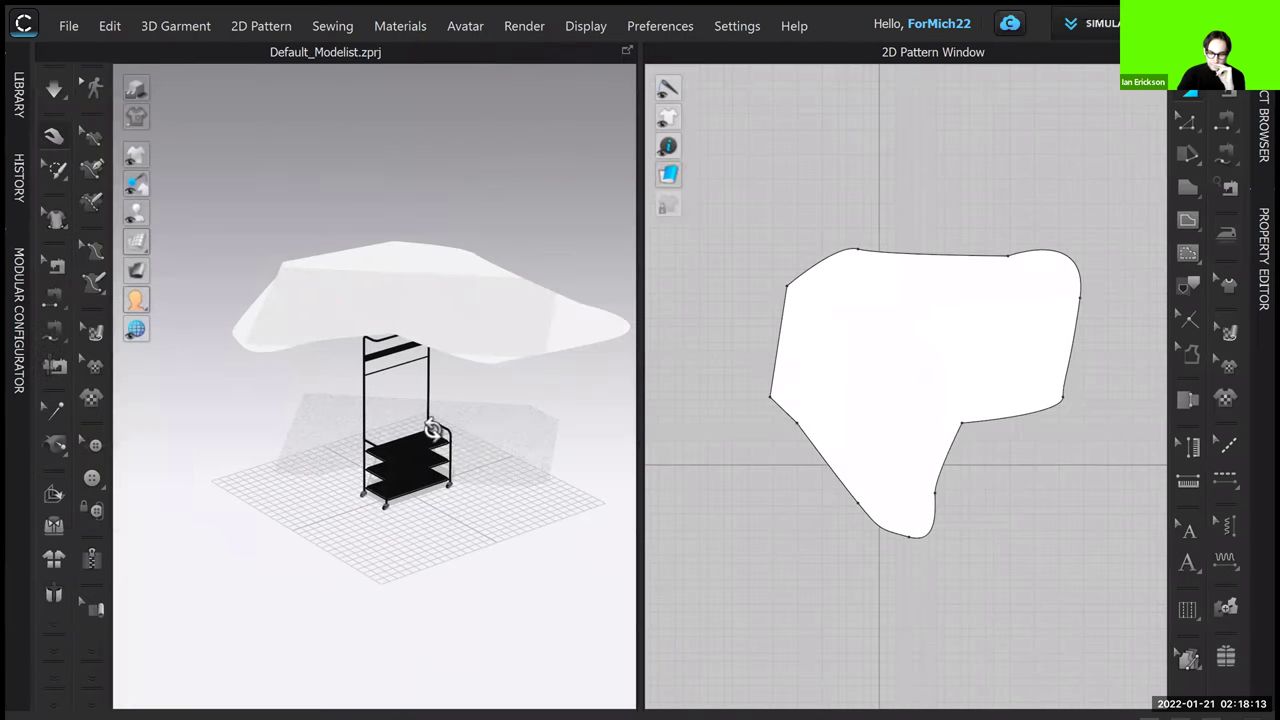
Select the pattern, examine its Add'l Thickness - Collision value in the simulation properties and deselect the pattern
click(479, 308)
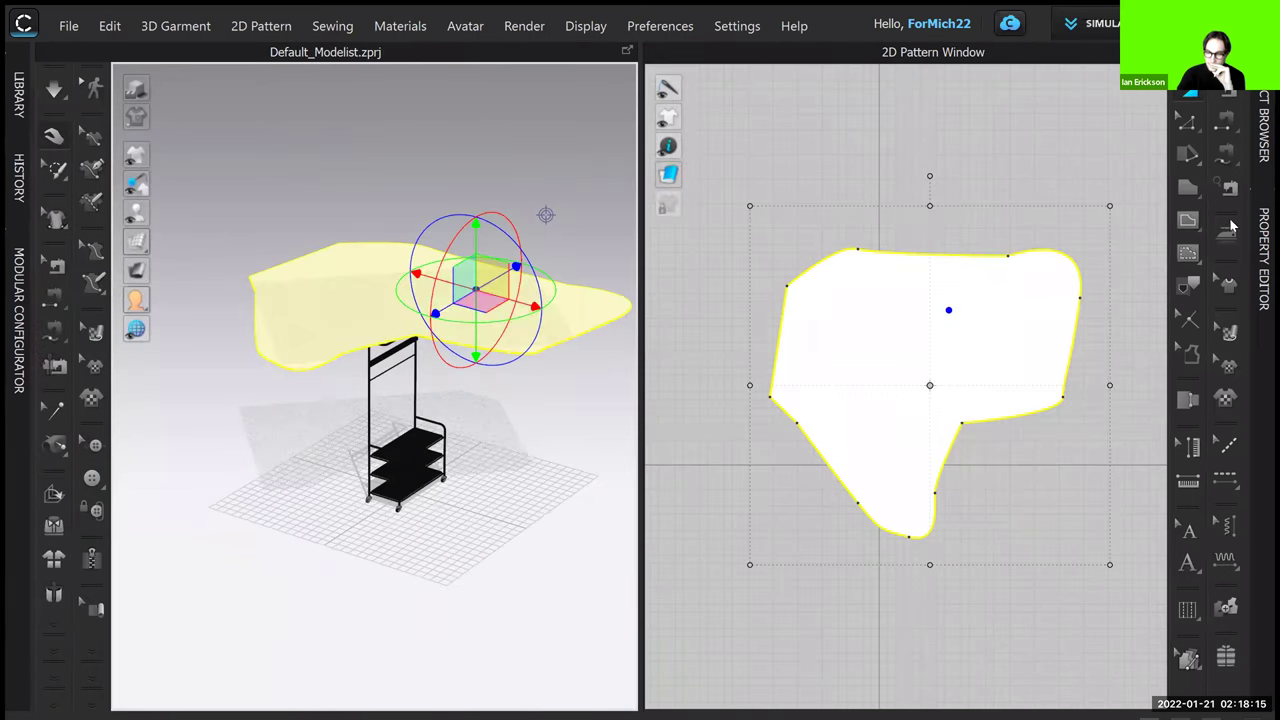
click(1263, 258)
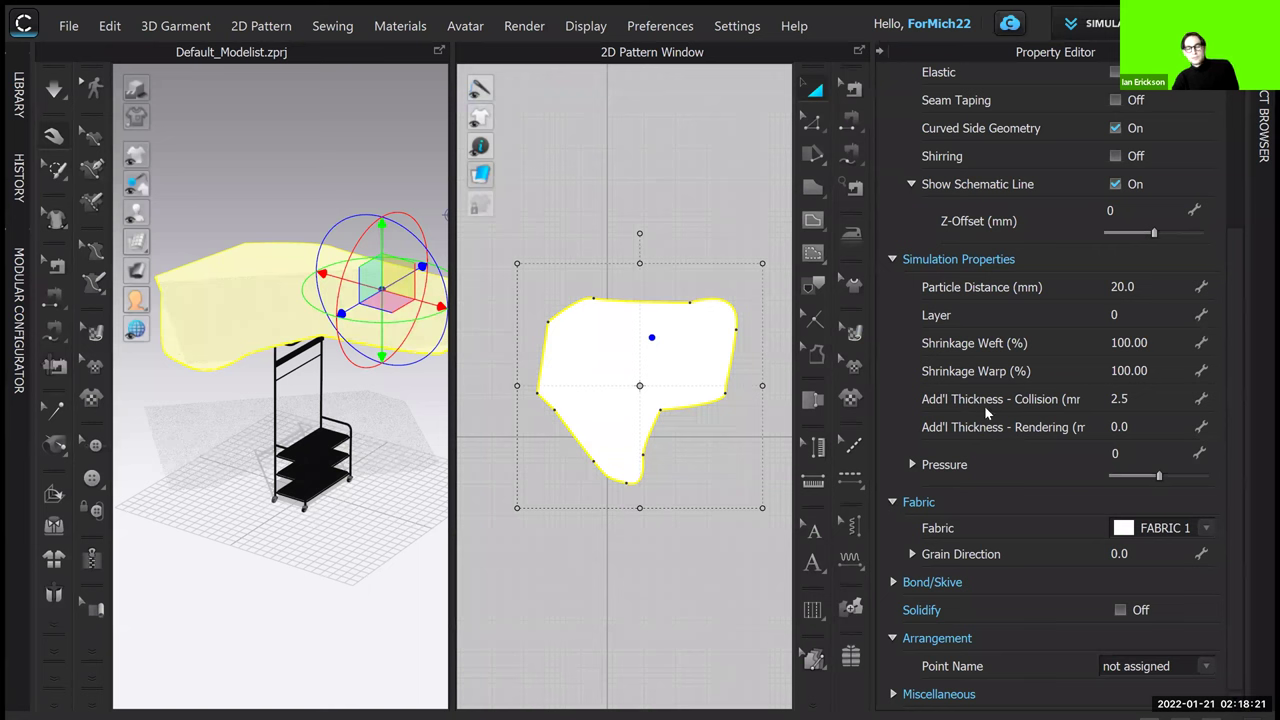
click(1142, 399)
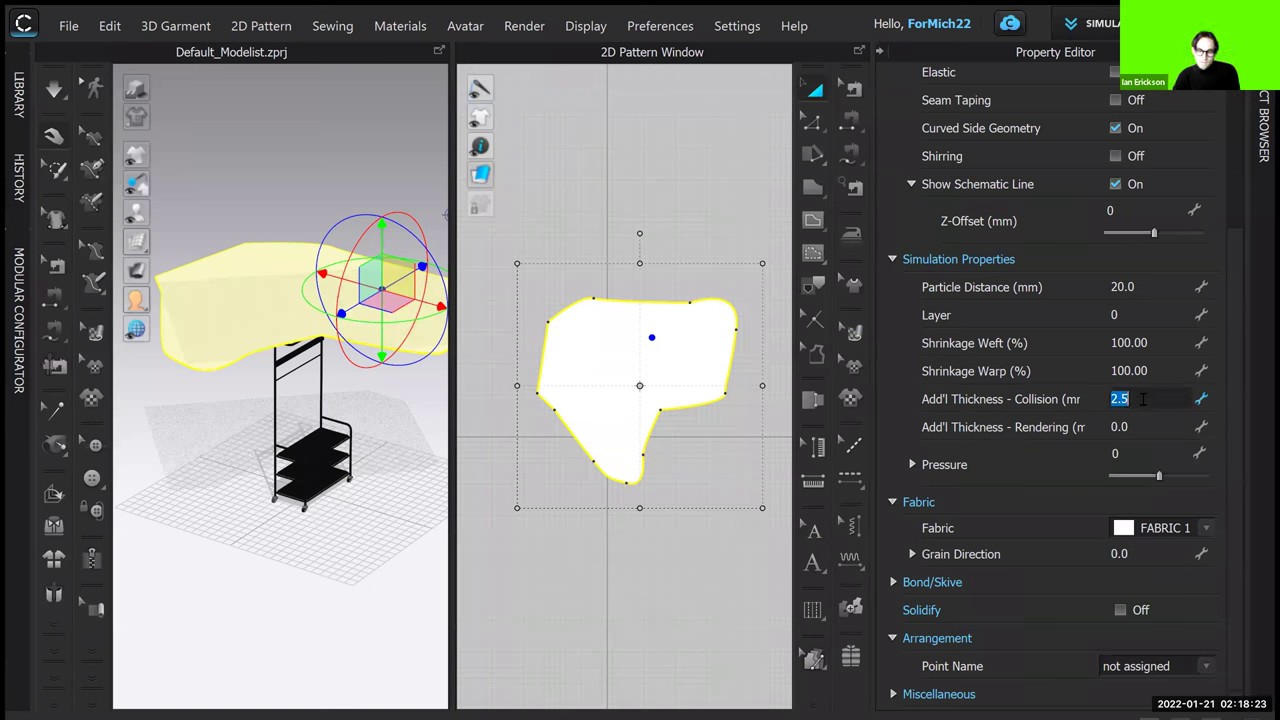
click(1146, 400)
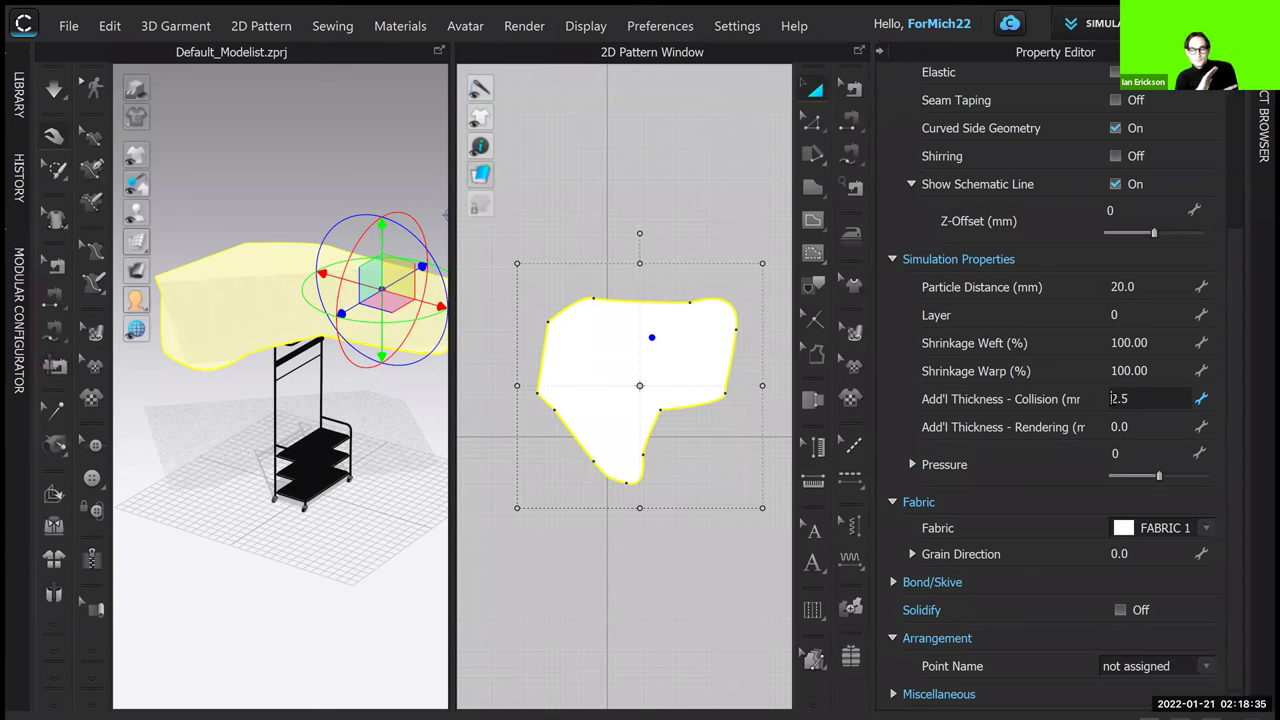
double_click(1133, 399)
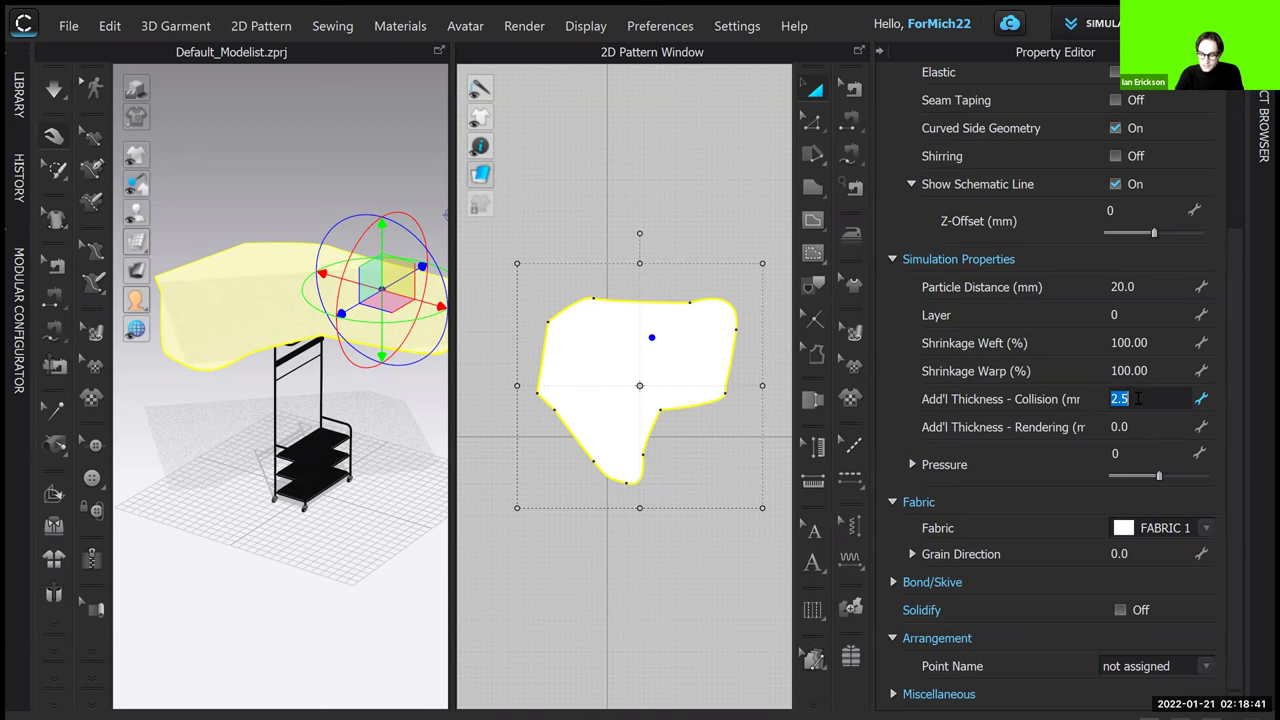
click(728, 189)
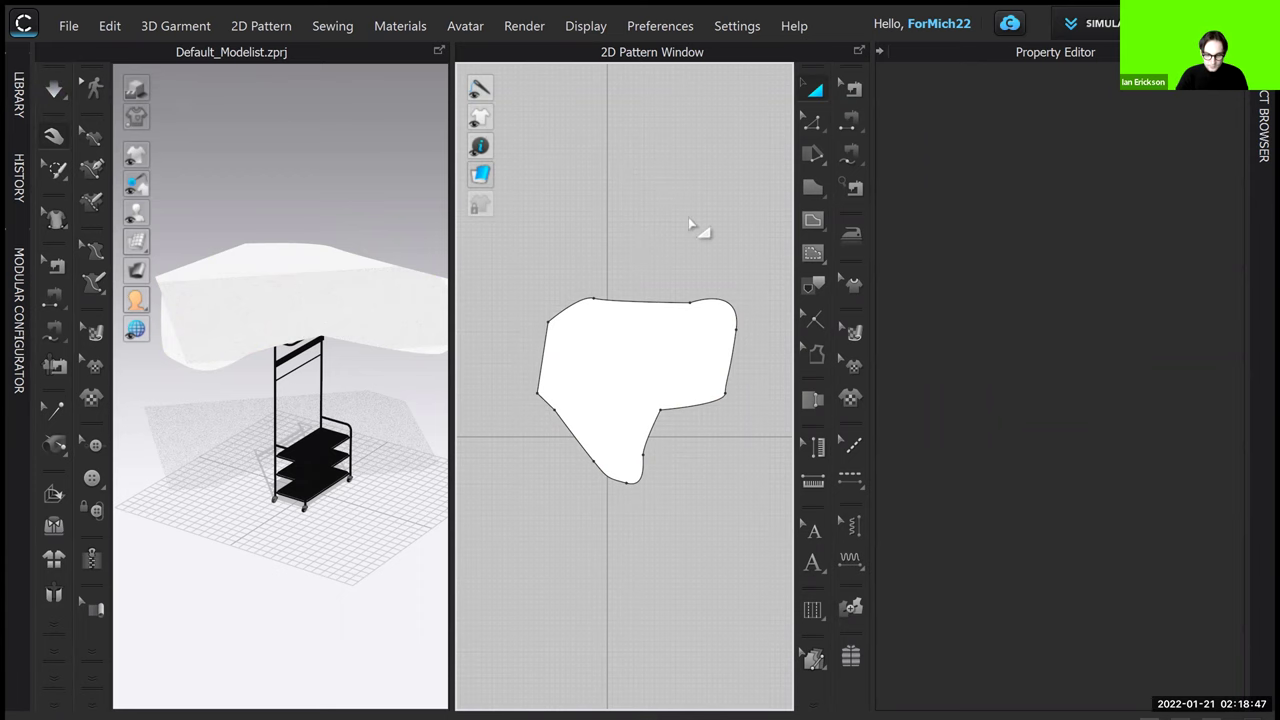
Hide the pattern properties and simulate the freeform pattern so it drapes over the clothes rack
key(space)
click(880, 51)
key(space)
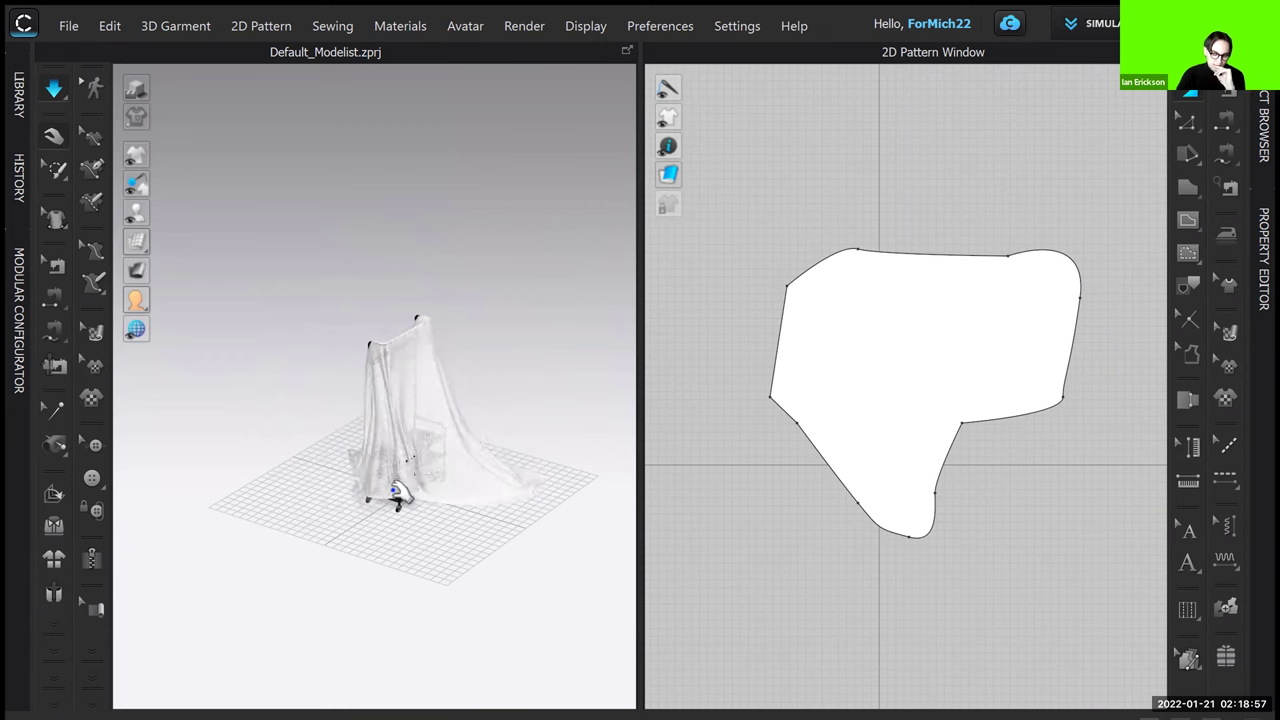
Pull the draped fabric outward over the rack's upper corner while the simulation is running
right_drag(335, 460, 589, 392)
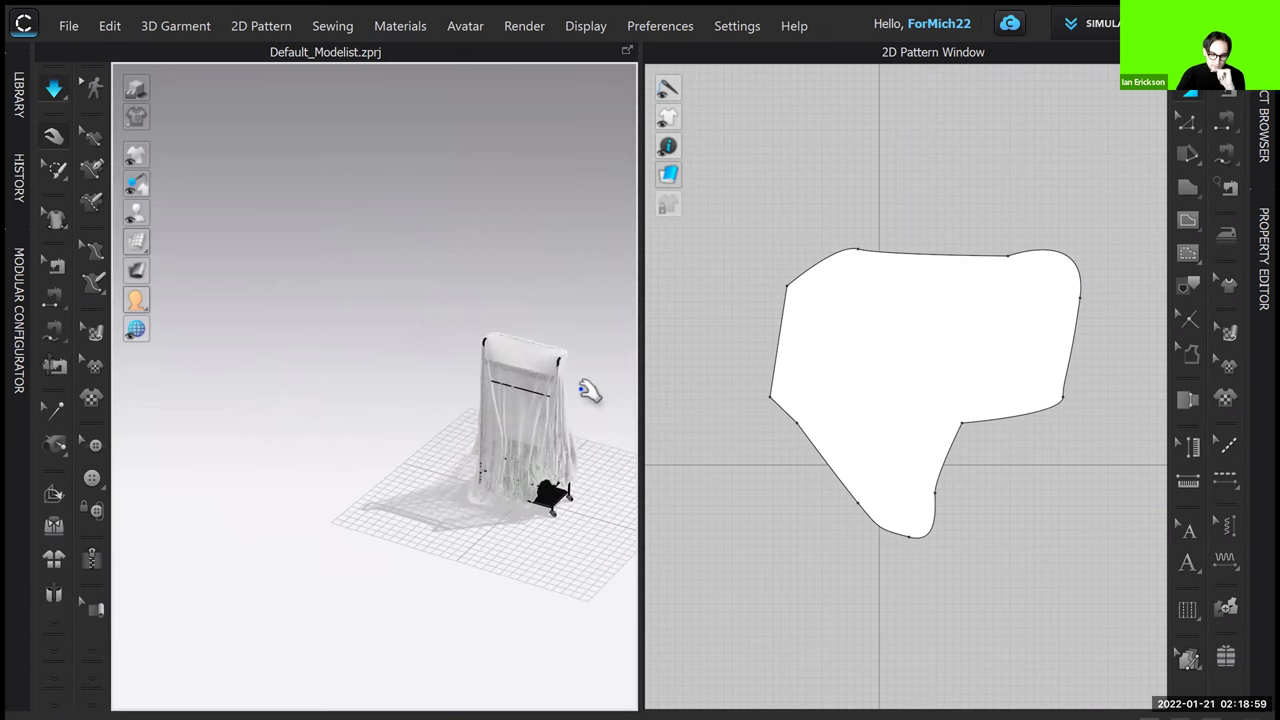
scroll(589, 394, down, 2)
scroll(468, 340, down, 1)
scroll(386, 334, down, 5)
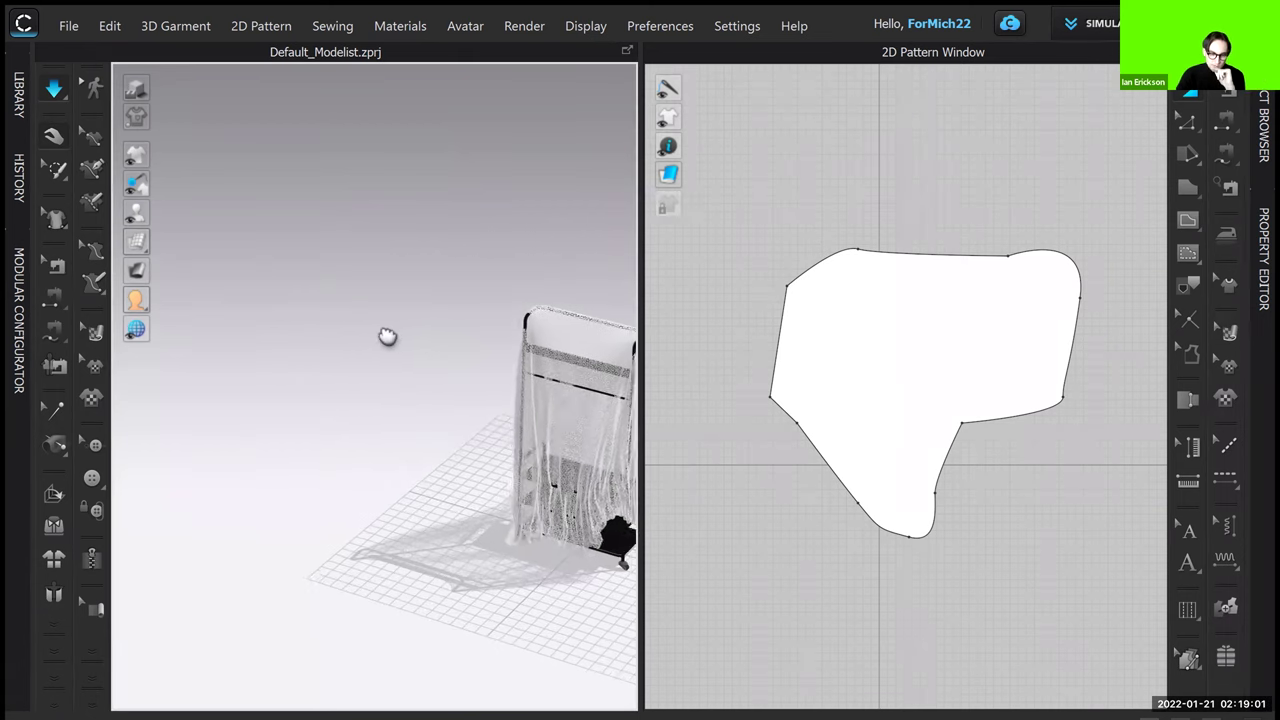
scroll(302, 357, up, 2)
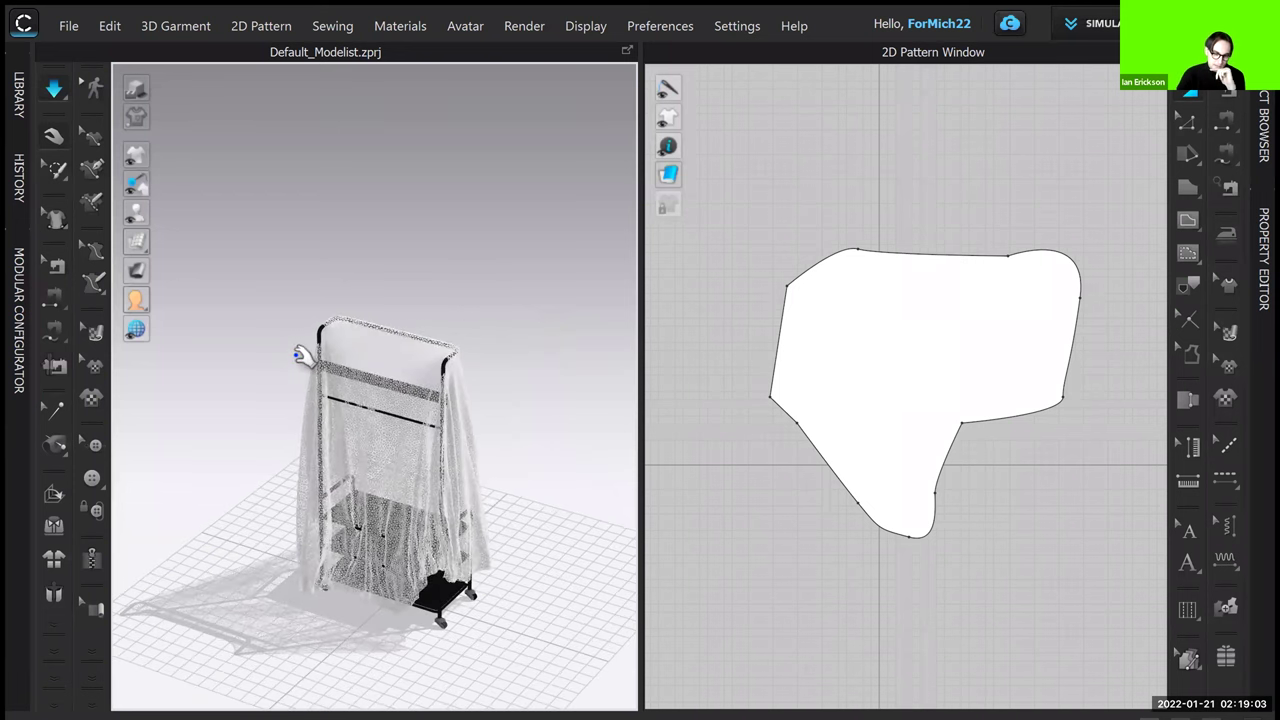
click(340, 314)
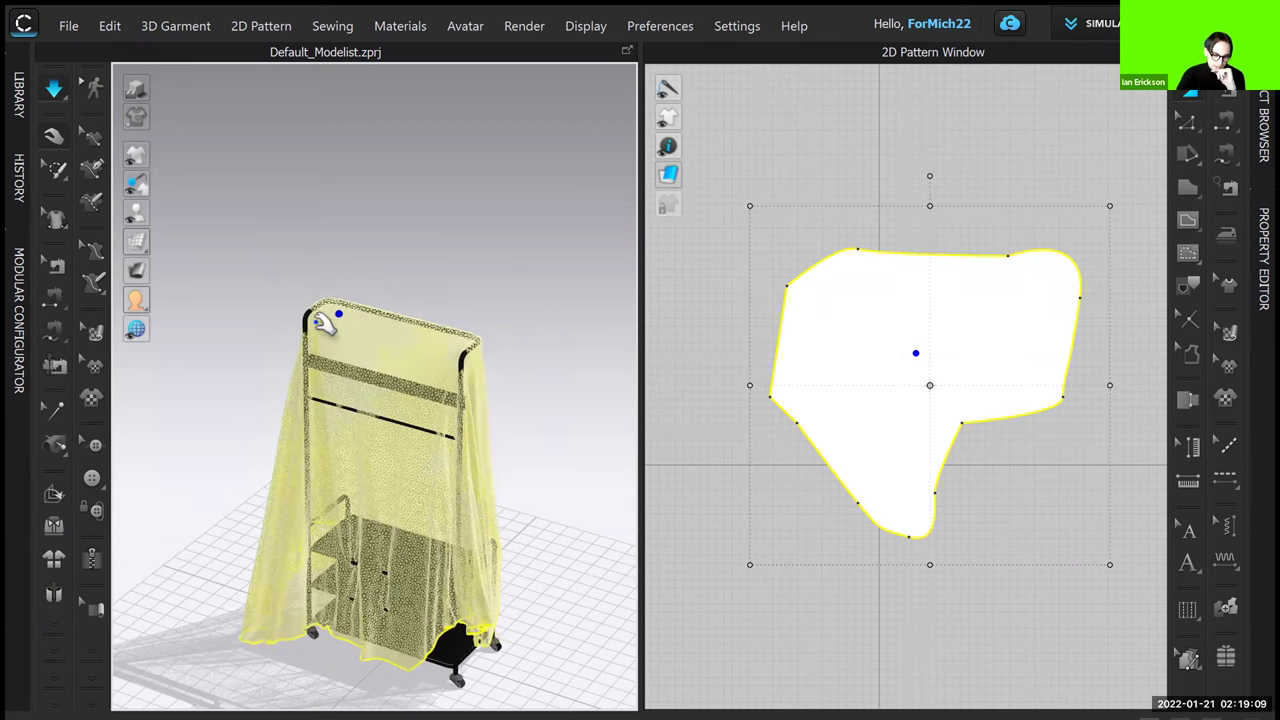
scroll(306, 316, up, 3)
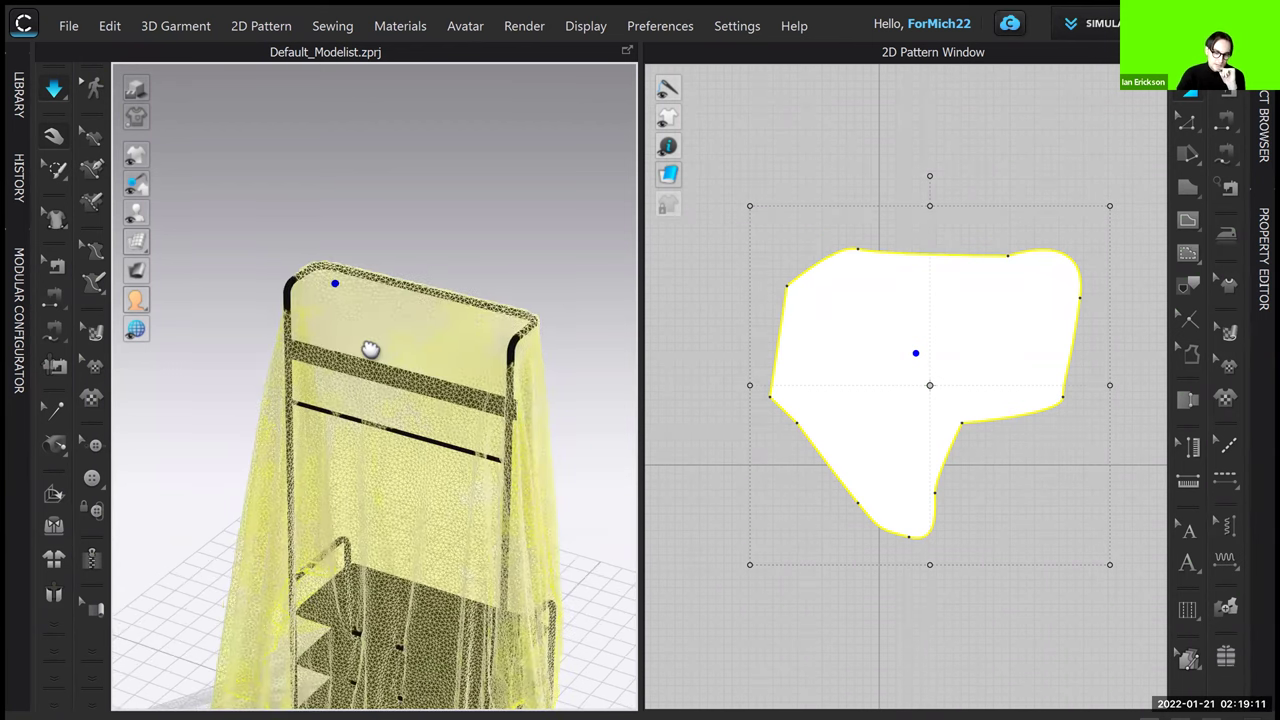
middle_drag(370, 349, 423, 385)
drag(345, 322, 278, 216)
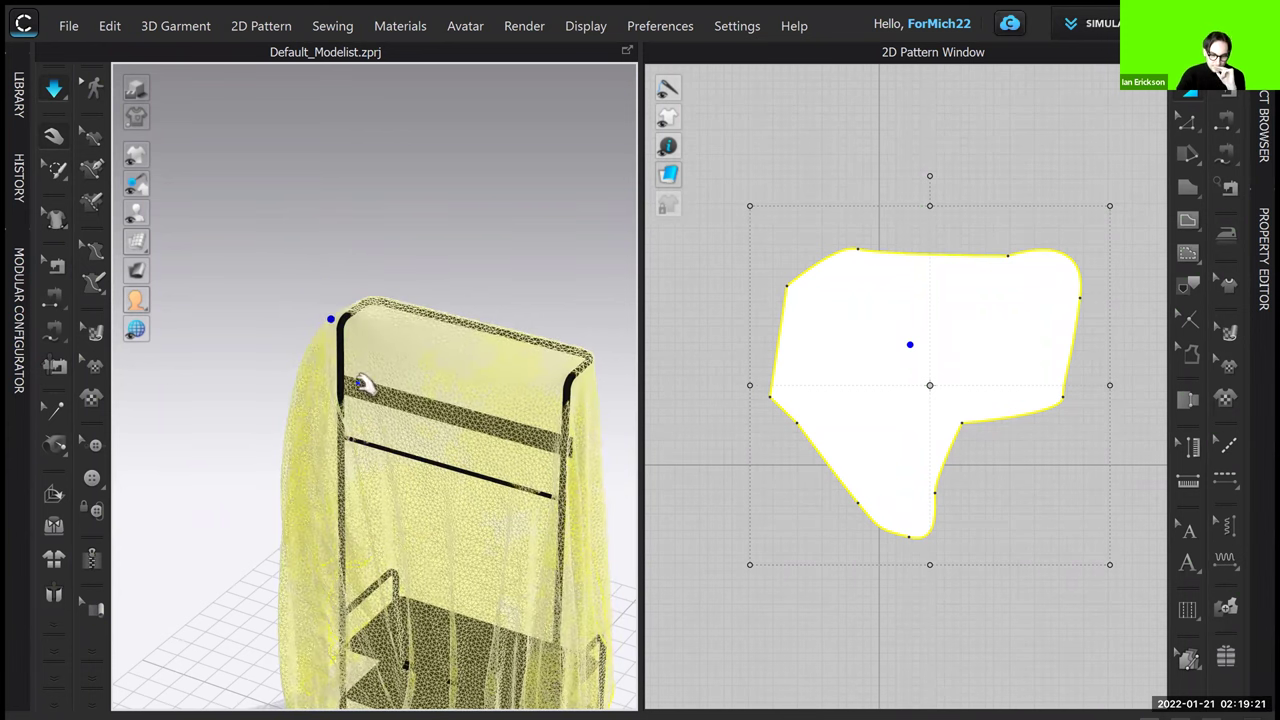
Pull the draped fabric outward at the rack's other upper corner and stop the simulation
drag(580, 383, 600, 406)
right_drag(591, 389, 457, 361)
click(606, 414)
key(space)
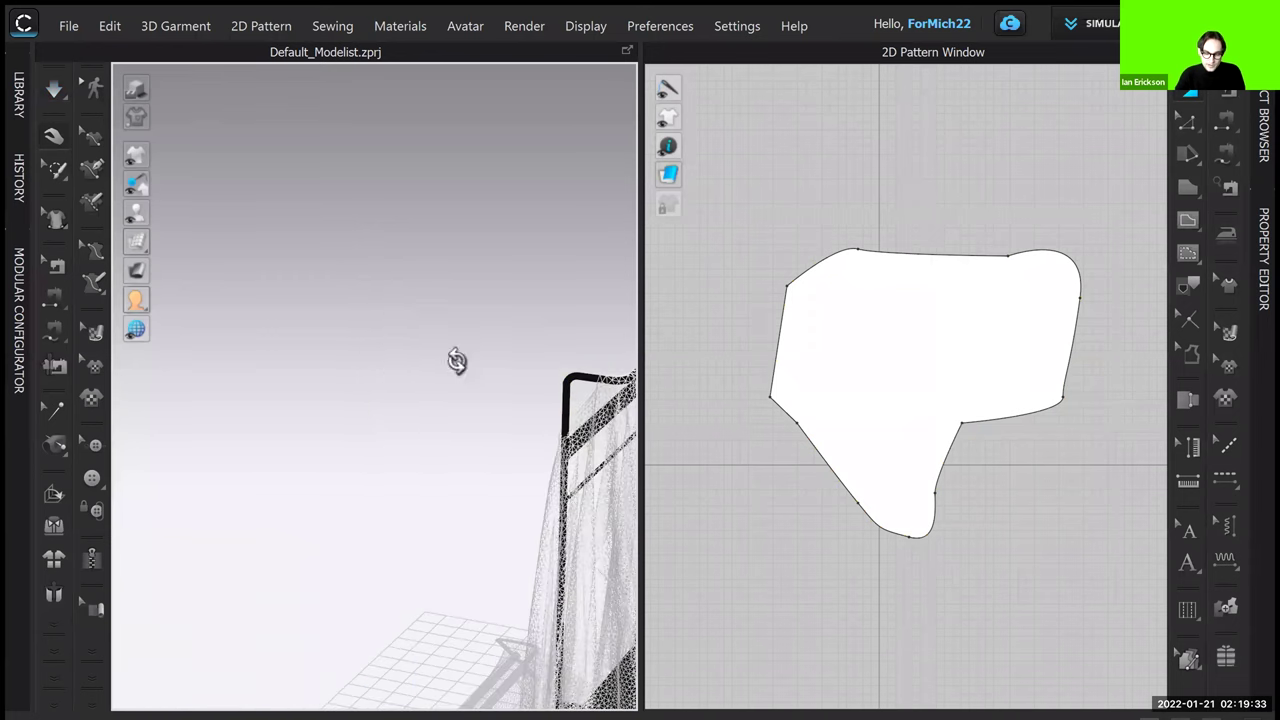
Resume the simulation, pull the fabric outward at the rack's upper corners and switch back to the Select/Move tool
click(598, 484)
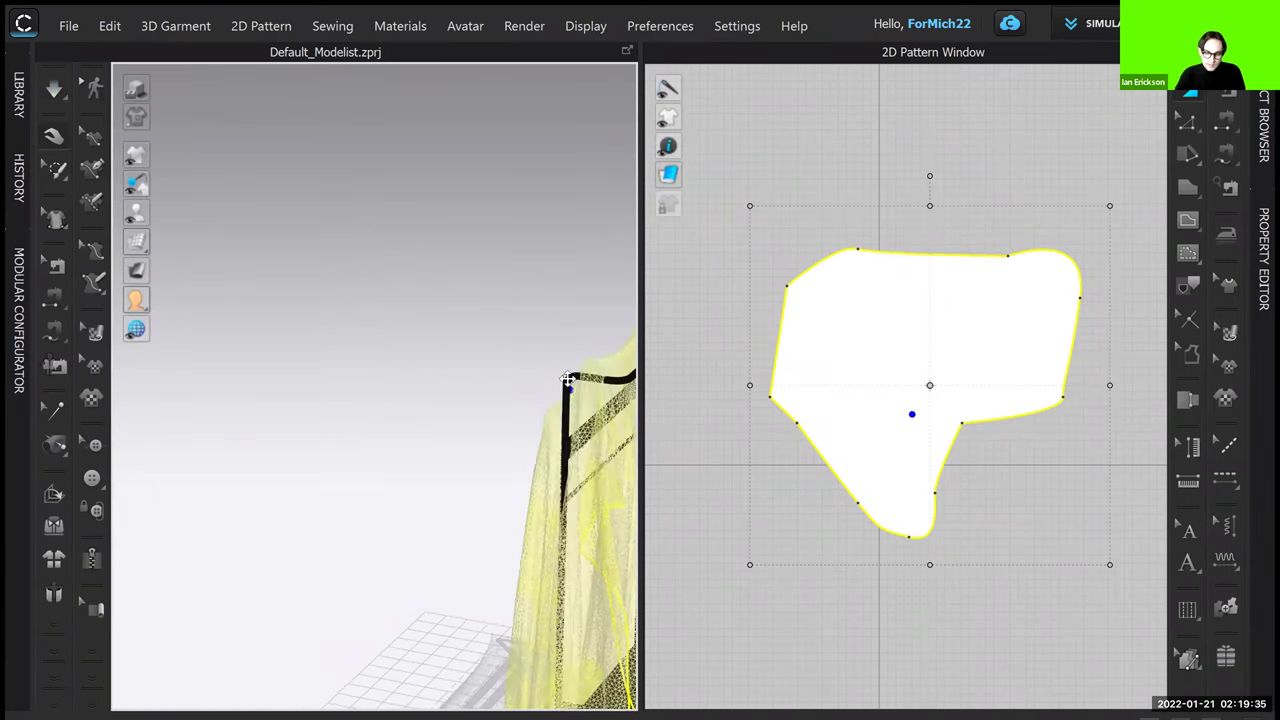
click(511, 306)
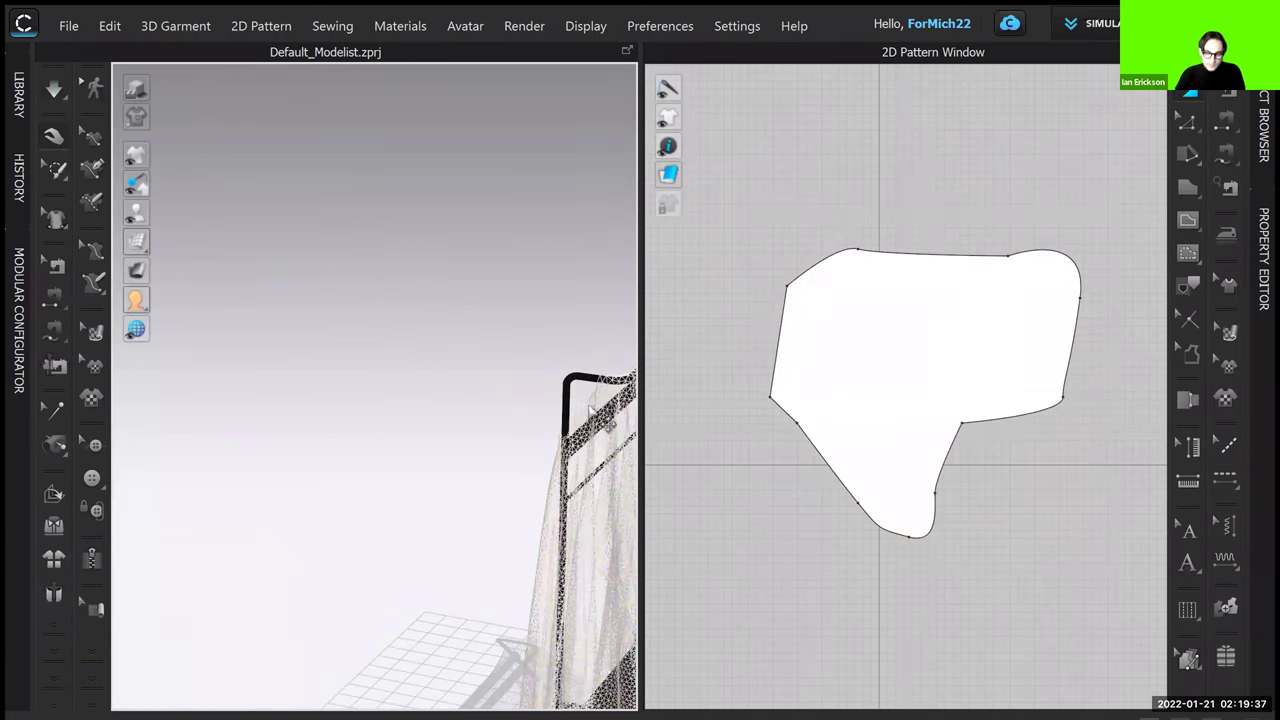
click(591, 410)
key(q)
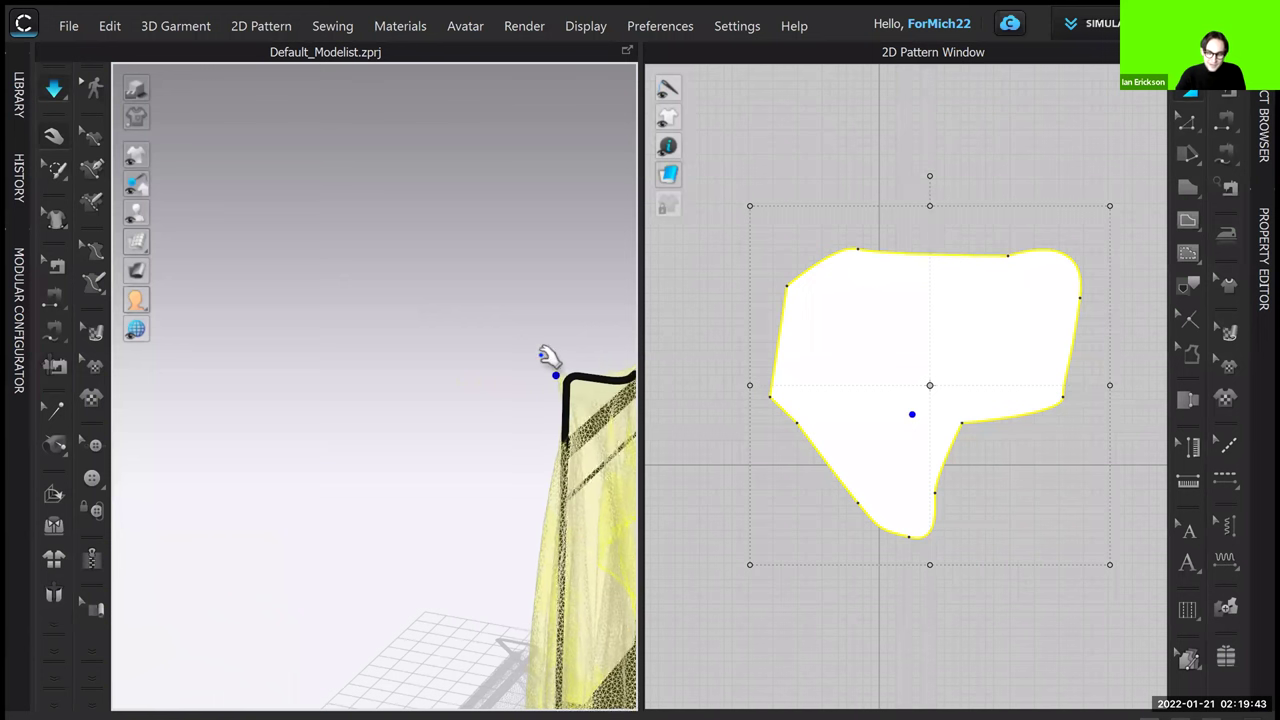
right_drag(480, 466, 623, 357)
drag(630, 322, 632, 302)
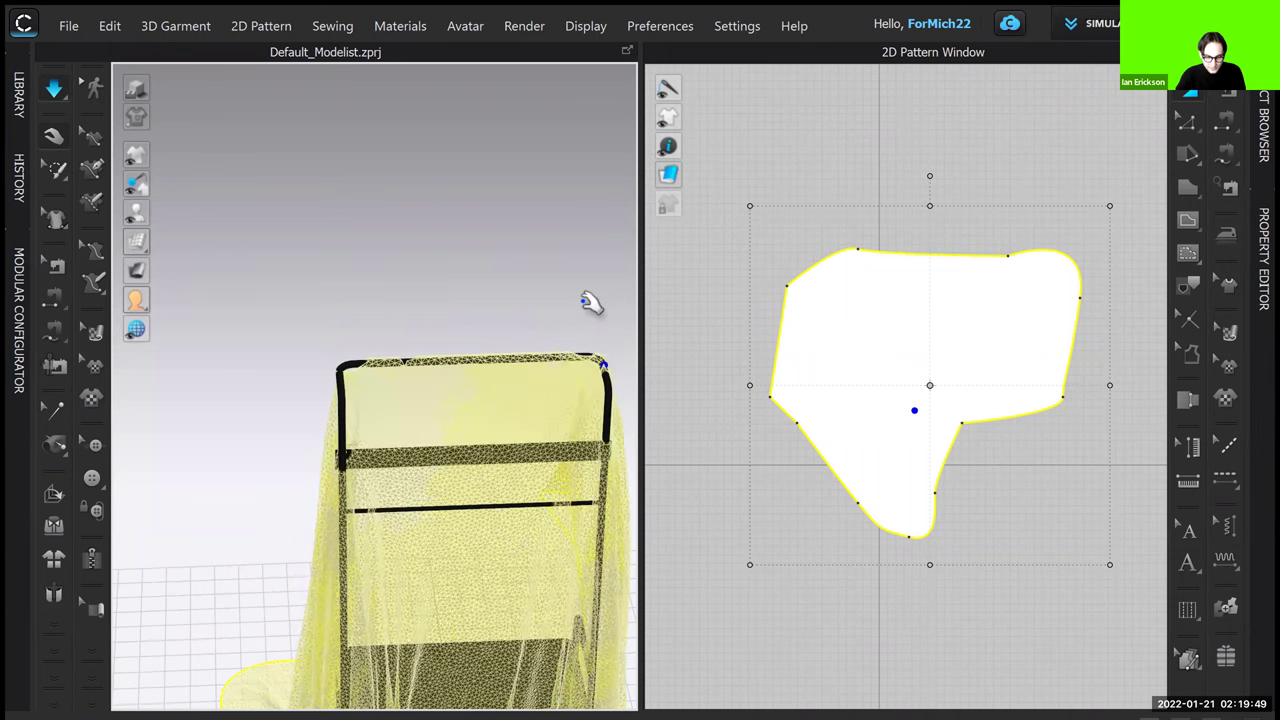
click(391, 186)
click(54, 135)
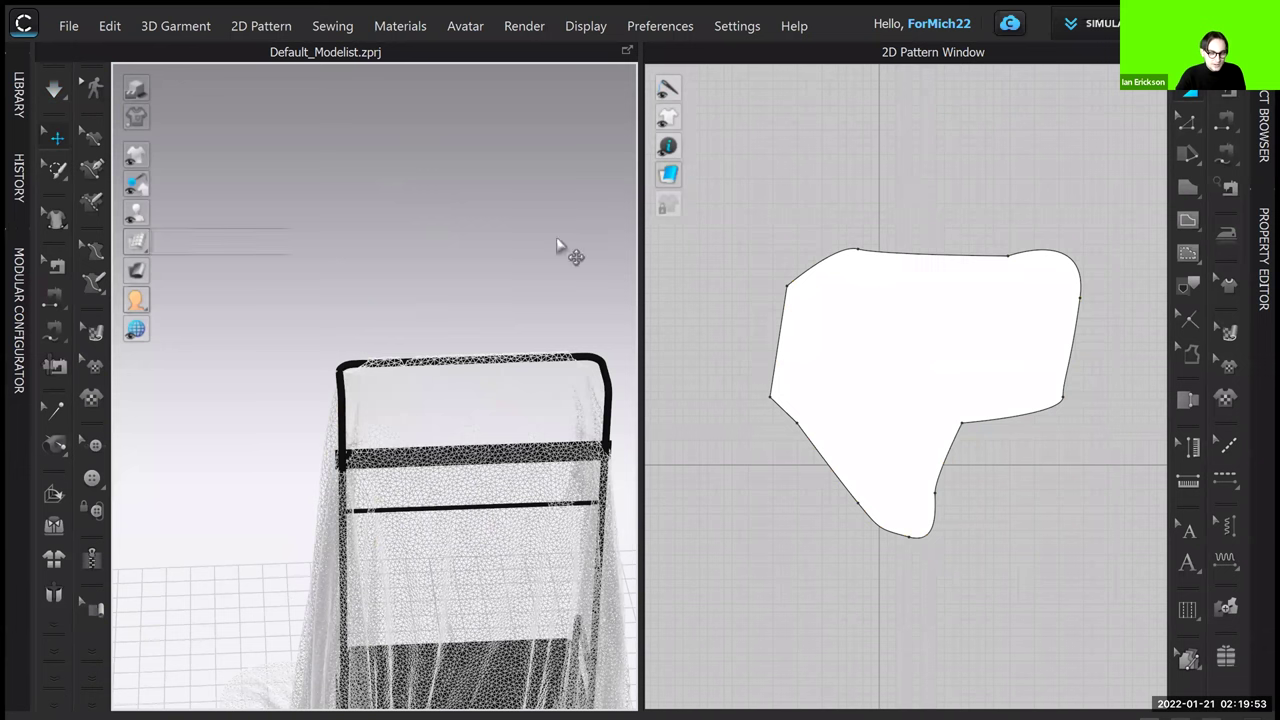
Revert the 3D state in the history to the Selection entry just before Simulate and hide the history
click(19, 181)
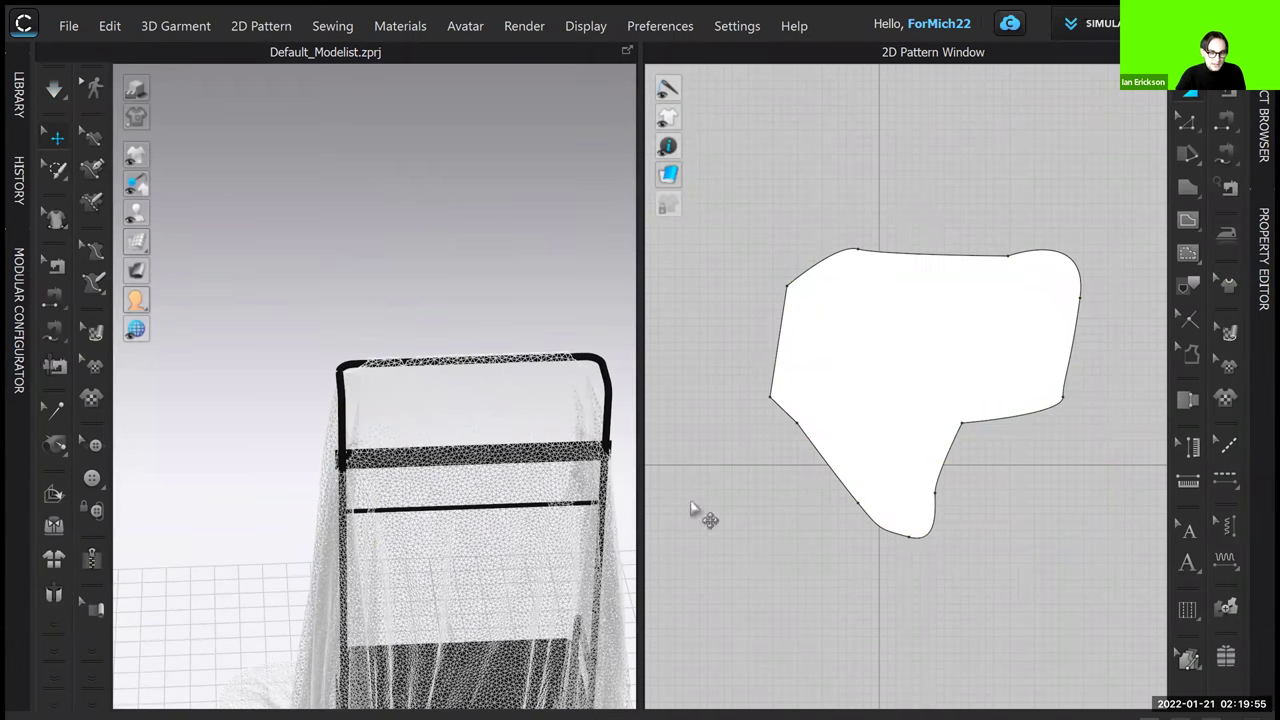
click(120, 636)
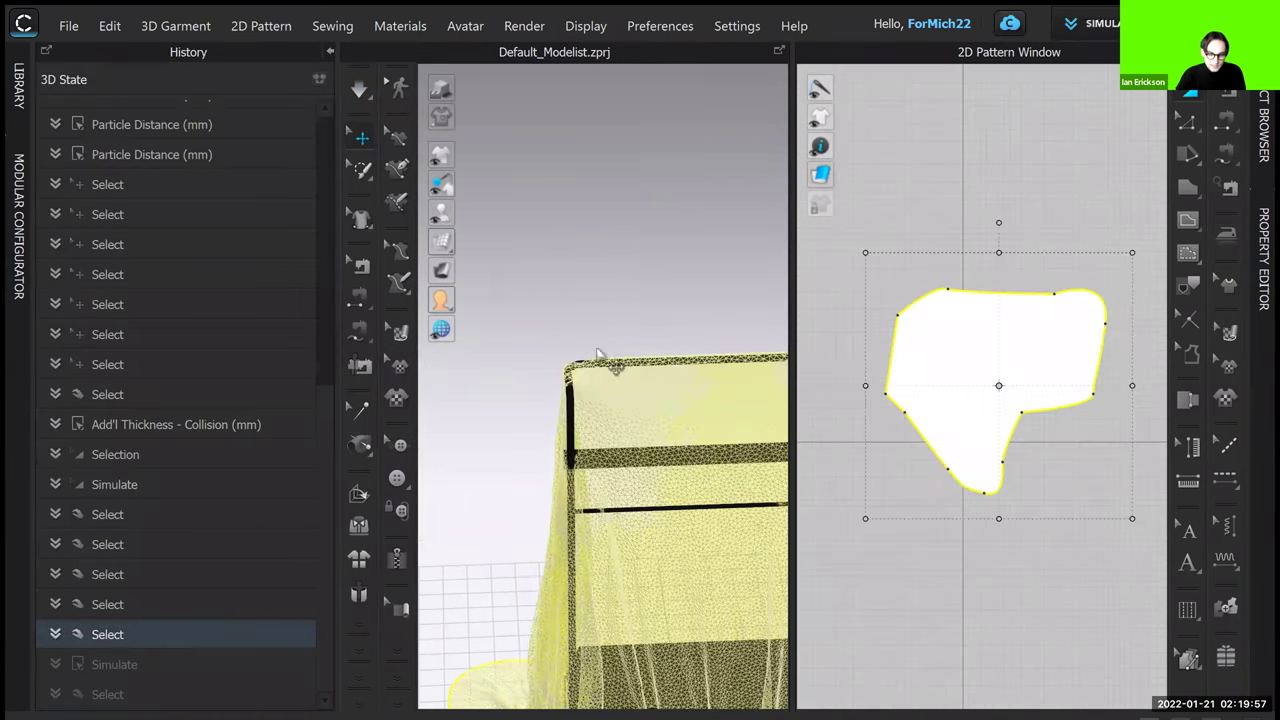
click(592, 250)
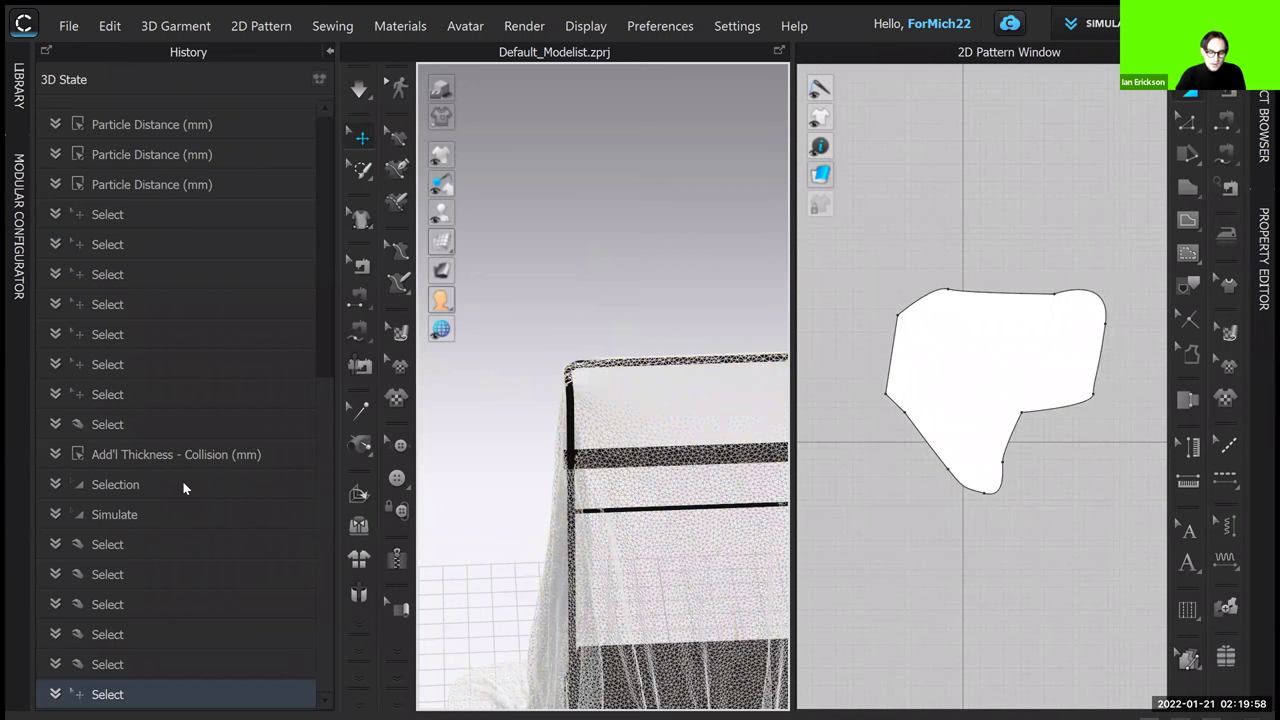
click(665, 403)
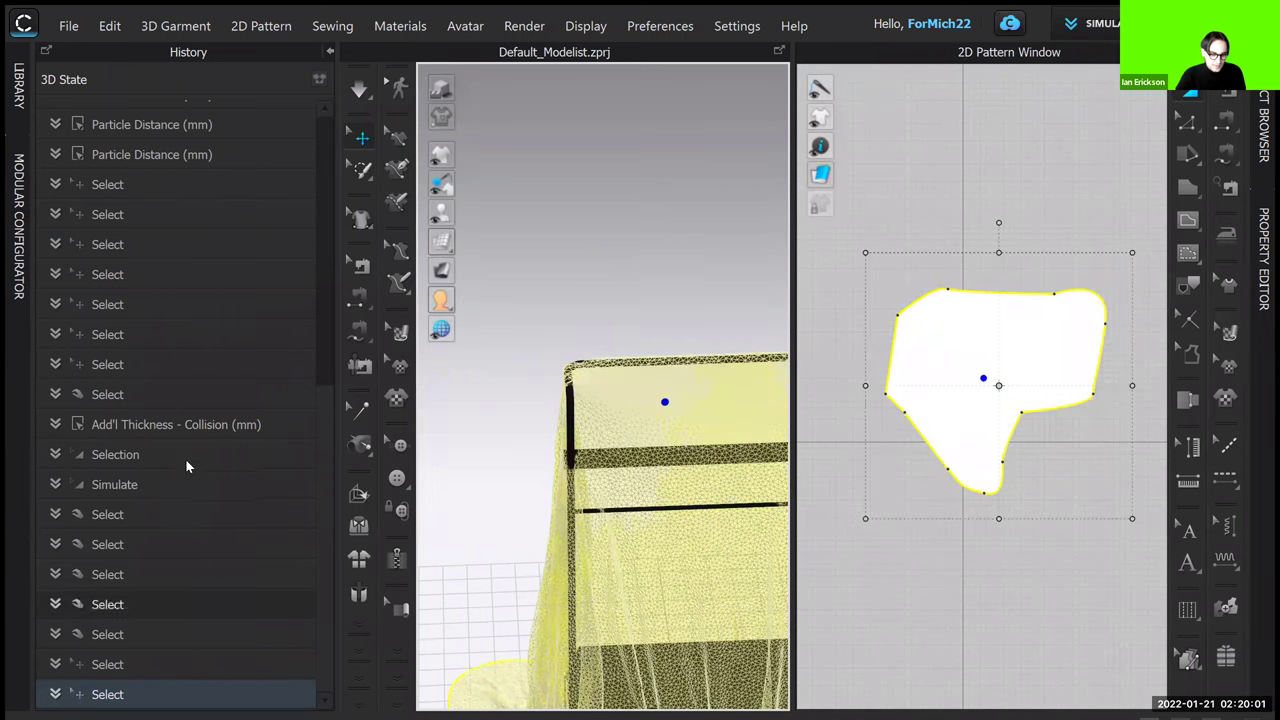
click(141, 454)
click(714, 403)
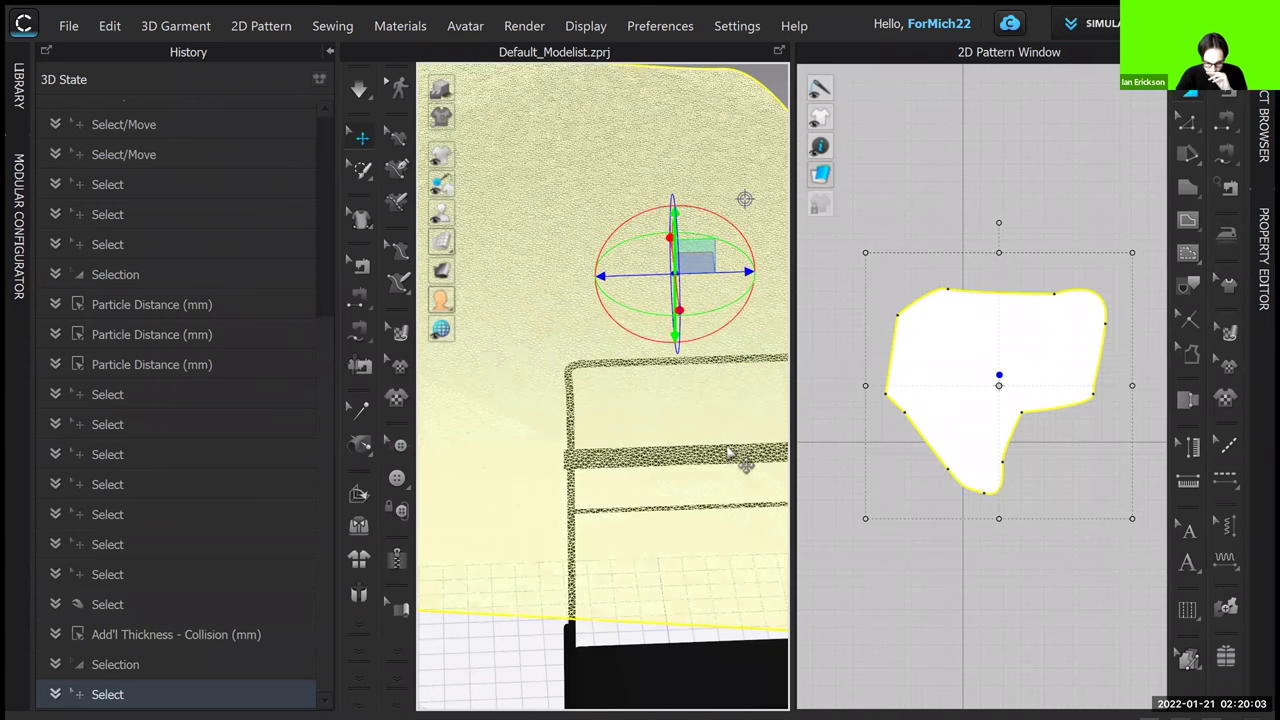
scroll(729, 449, down, 2)
scroll(731, 451, up, 2)
right_drag(635, 448, 660, 464)
scroll(680, 470, up, 5)
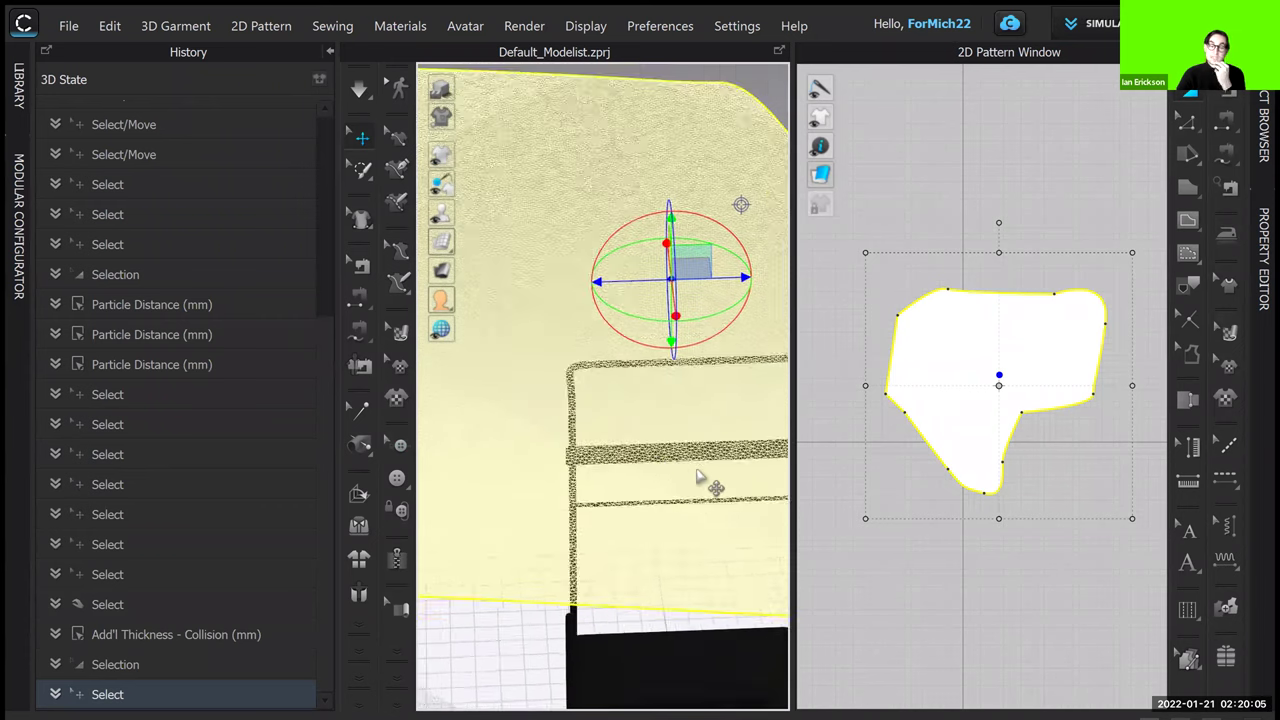
click(330, 51)
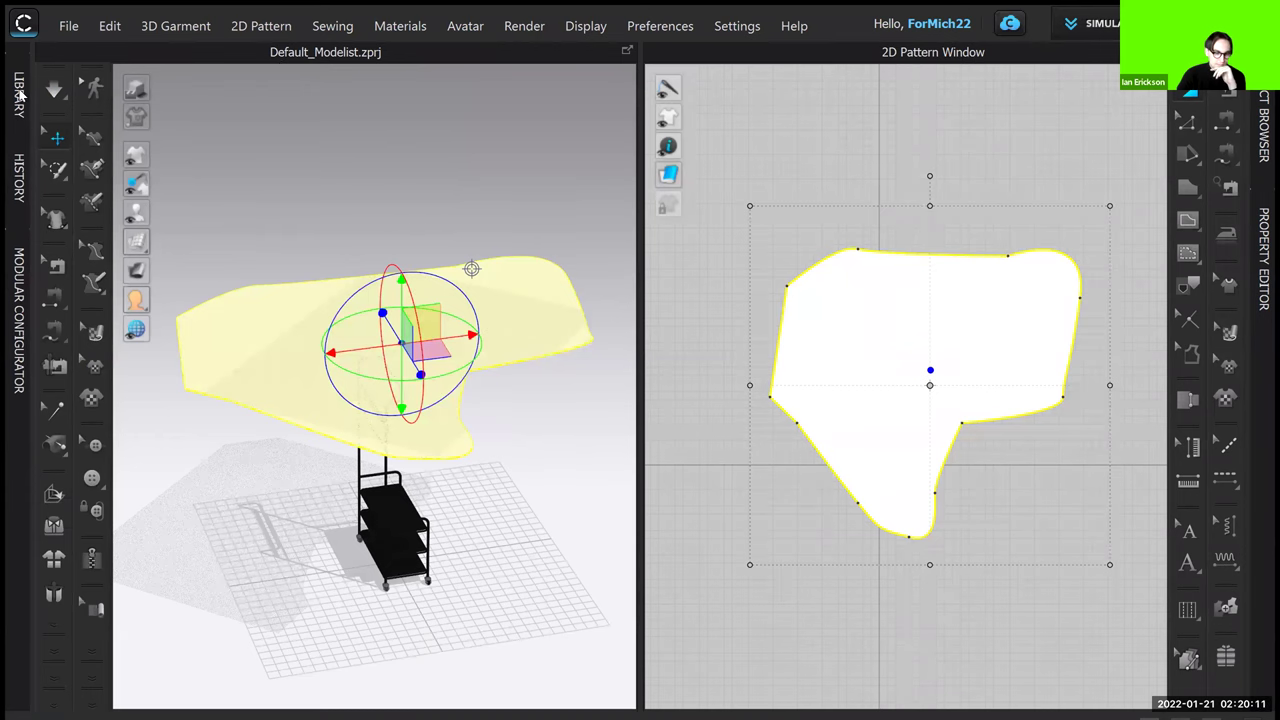
Add the Leather_Lambskin fabric from the library to the workspace
click(20, 93)
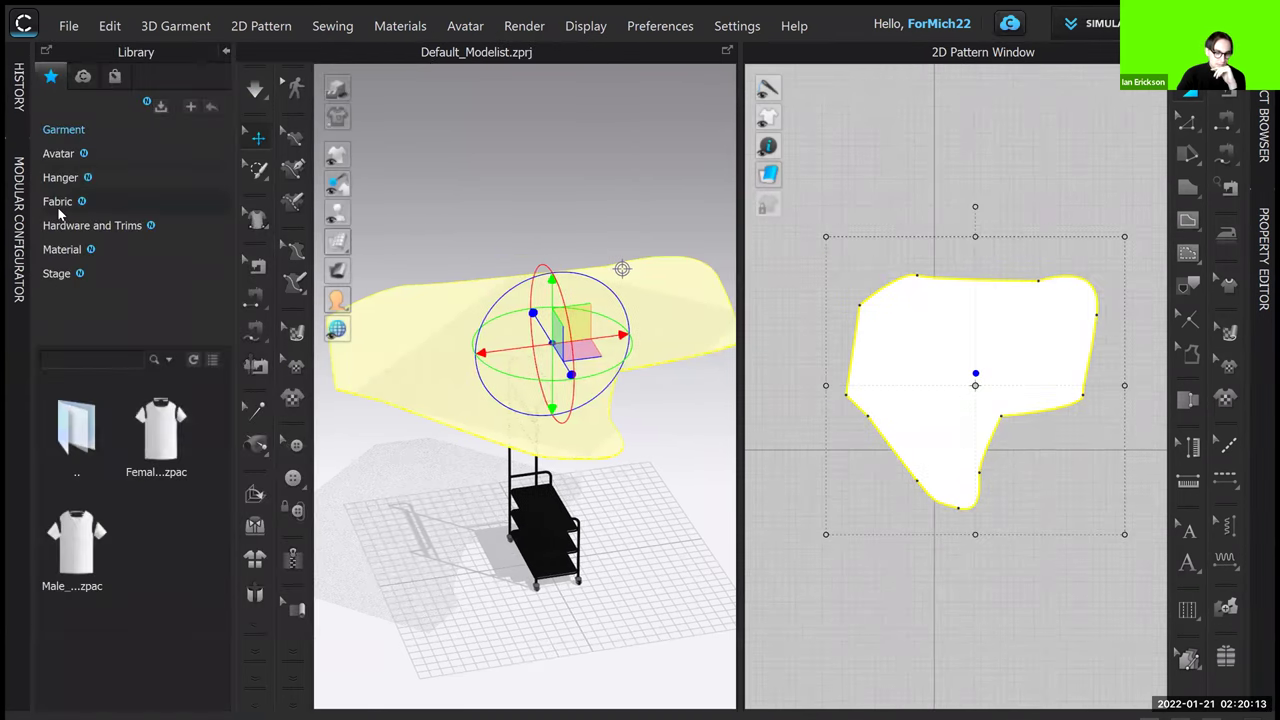
click(59, 206)
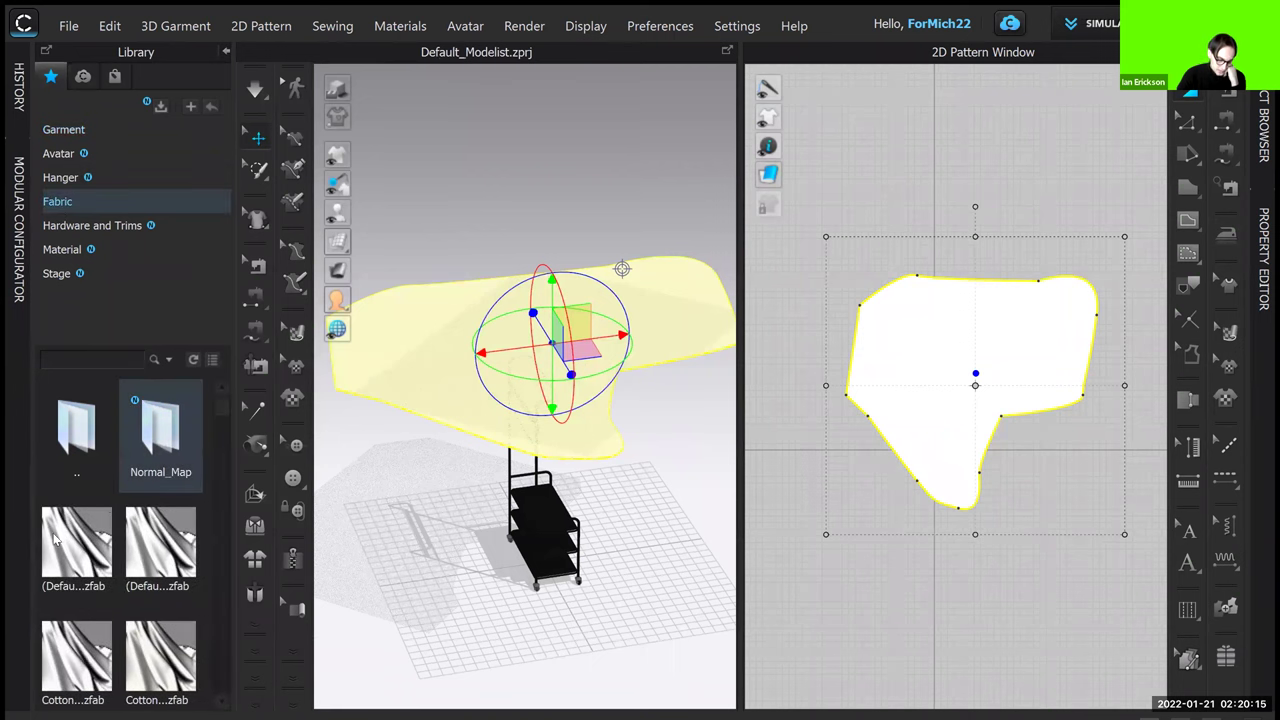
scroll(73, 548, down, 1)
scroll(73, 548, down, 8)
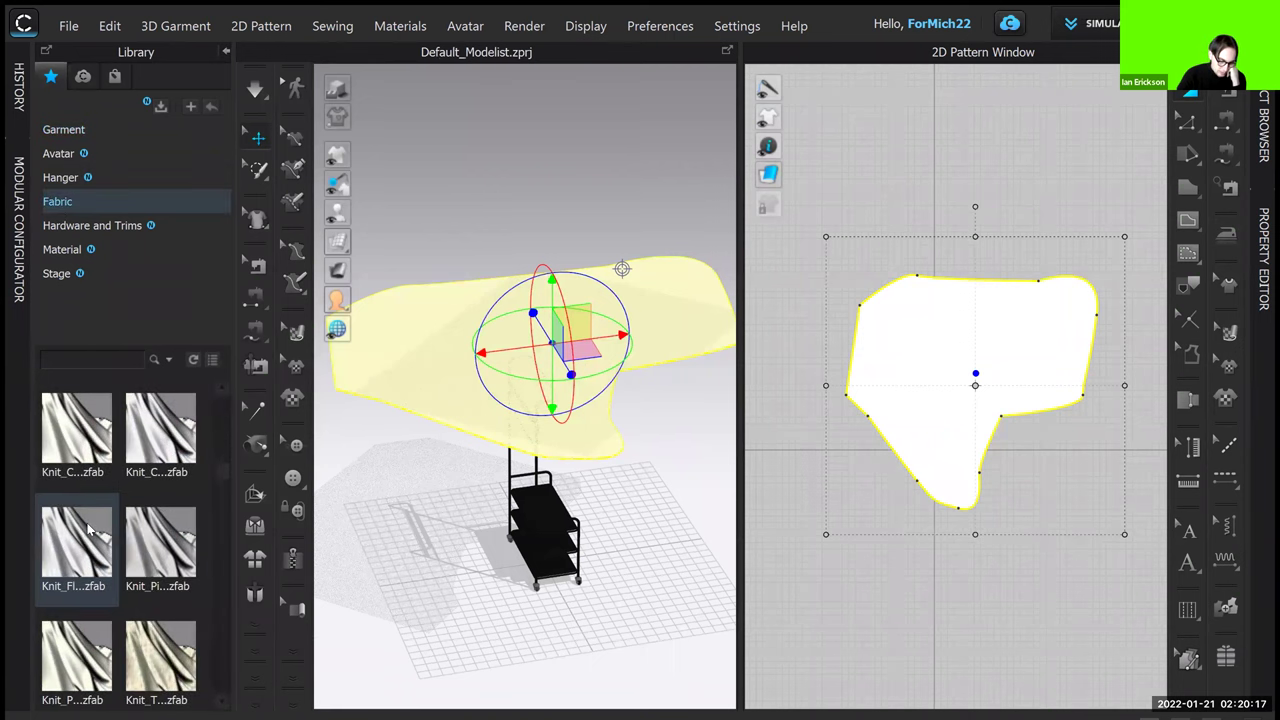
scroll(88, 530, down, 2)
mouse_move(85, 545)
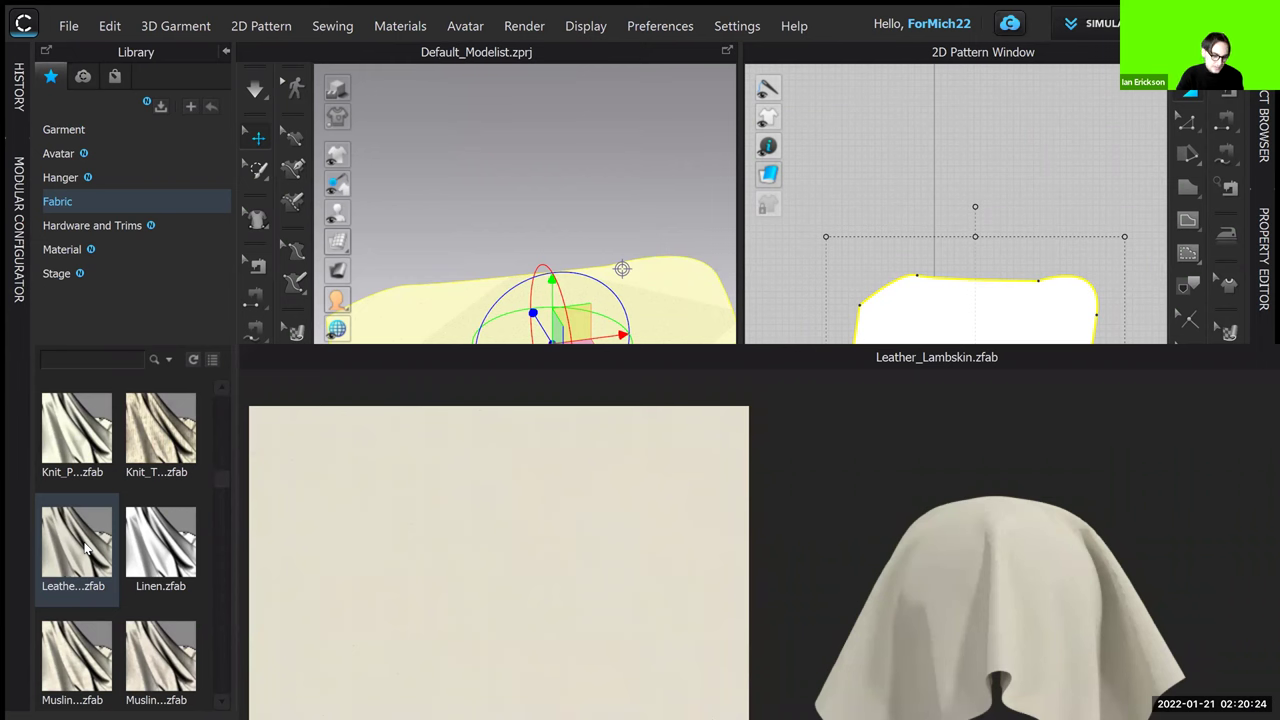
right_click(86, 535)
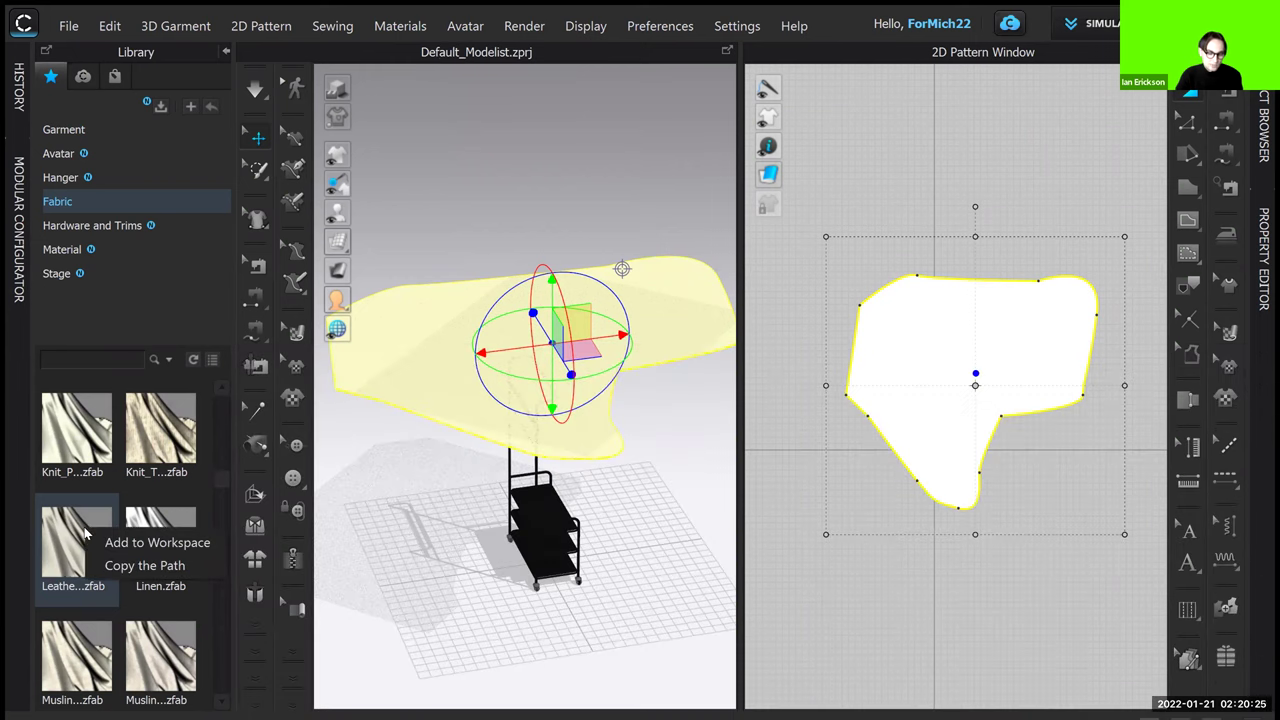
click(130, 543)
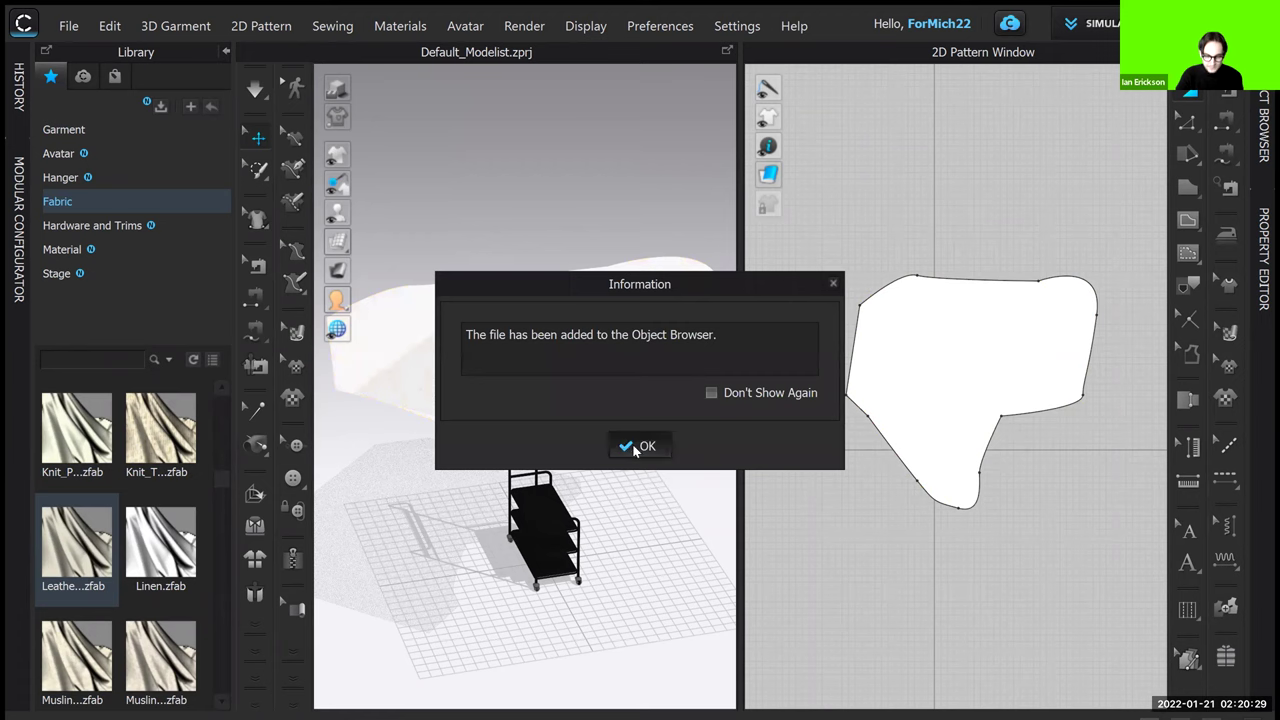
click(628, 446)
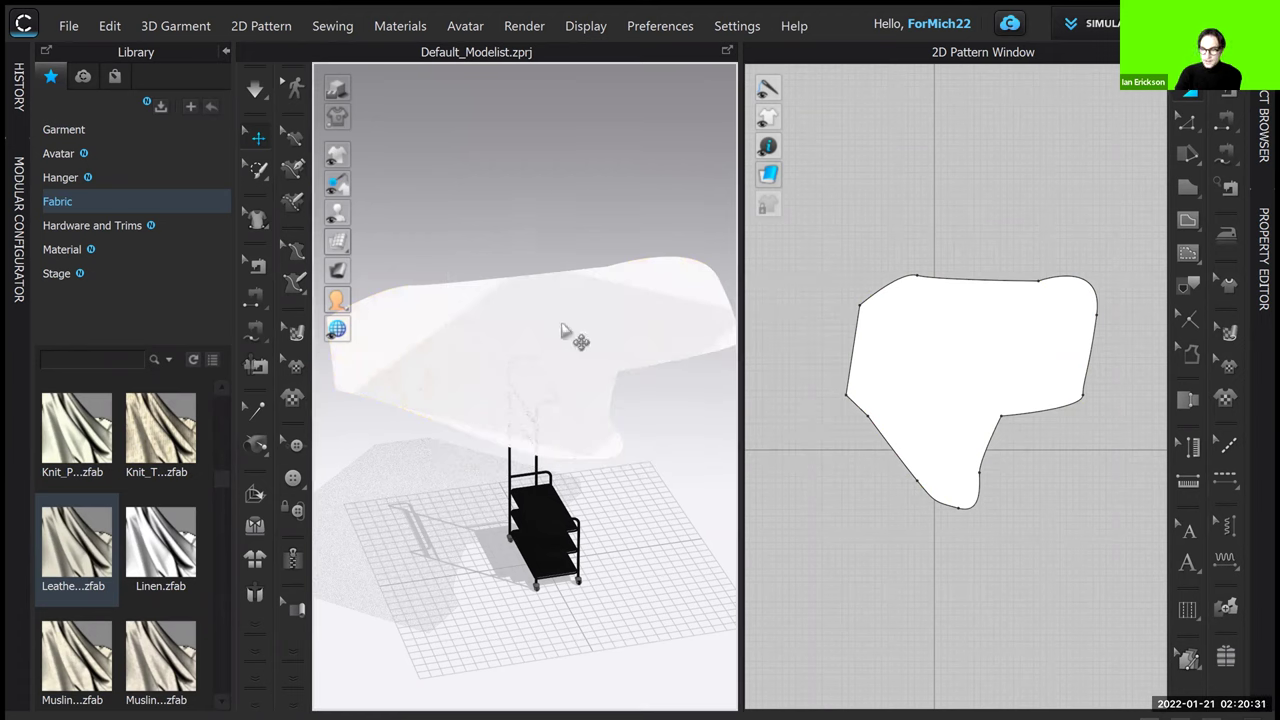
Assign the Leather_Lambskin fabric to the freeform pattern, then deselect the pattern and hide its properties
click(603, 310)
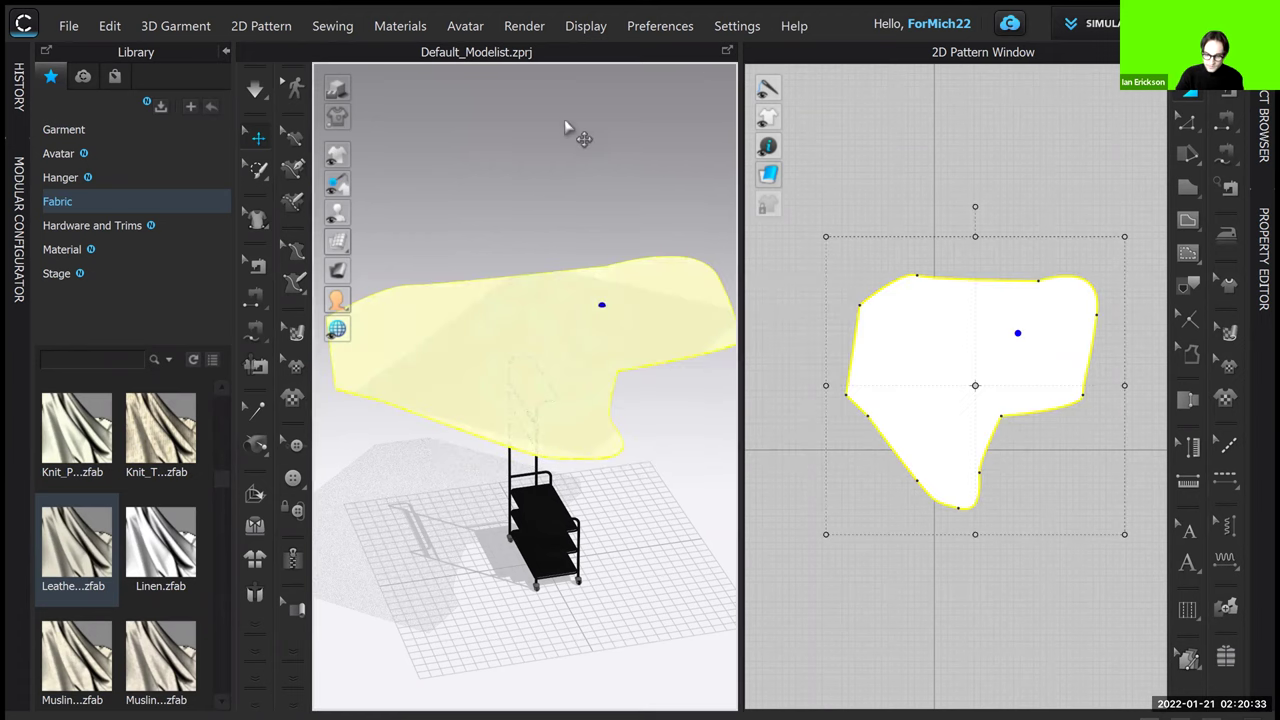
click(1262, 250)
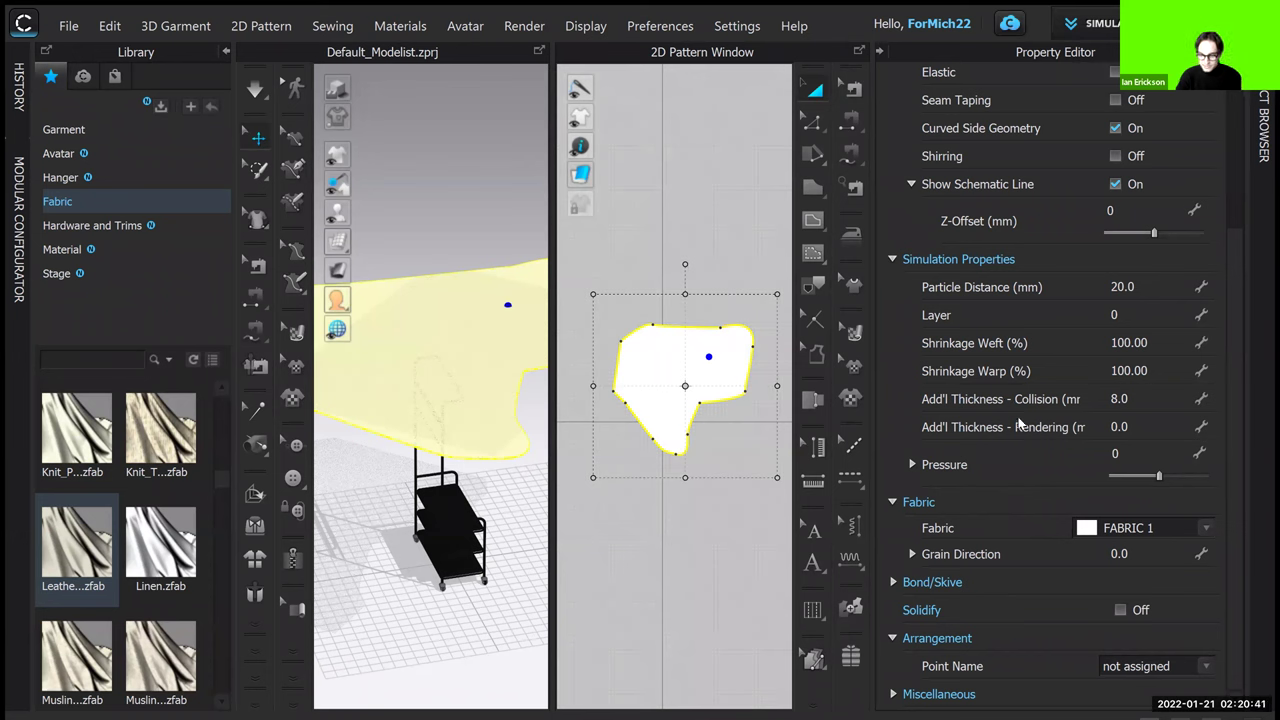
click(1207, 530)
click(1150, 566)
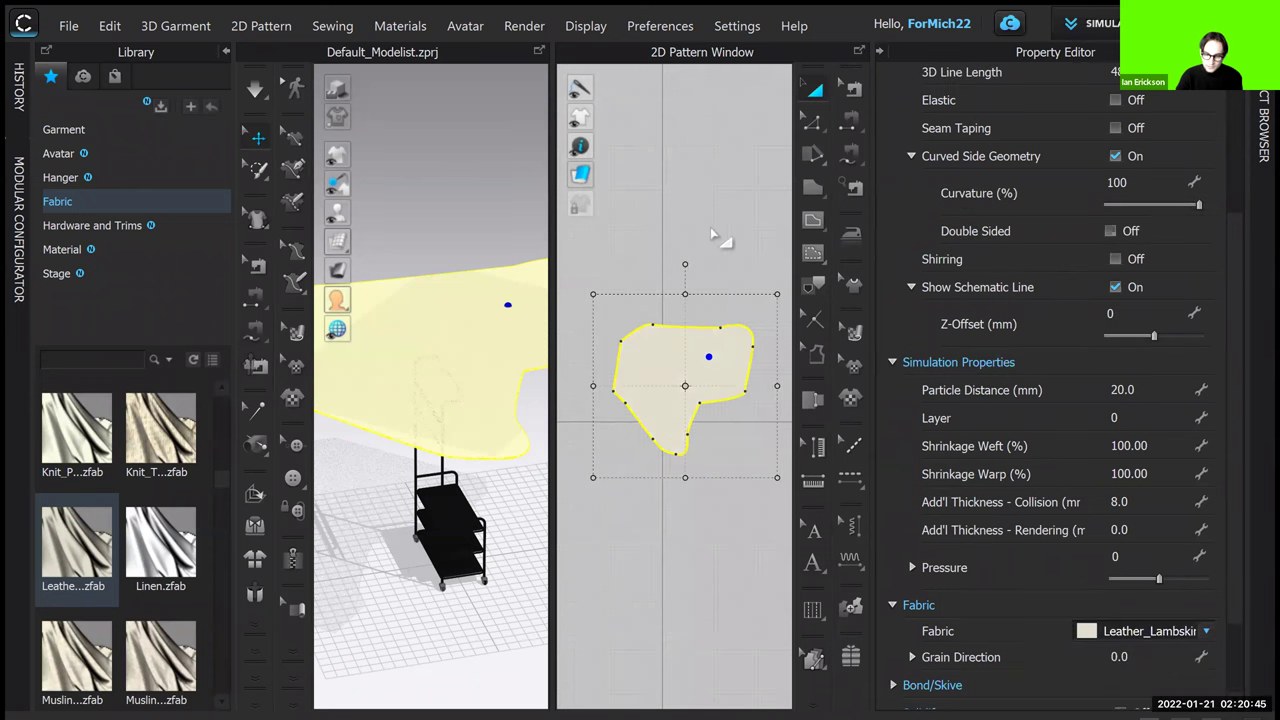
click(735, 203)
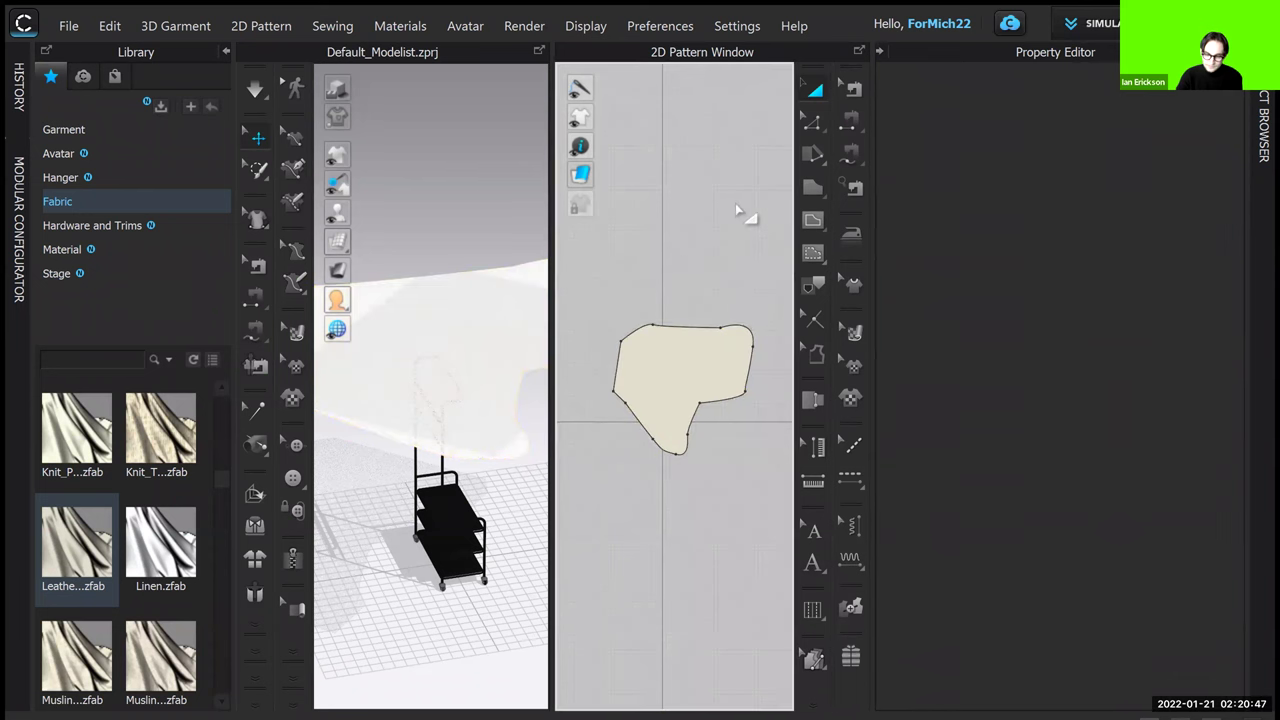
click(659, 405)
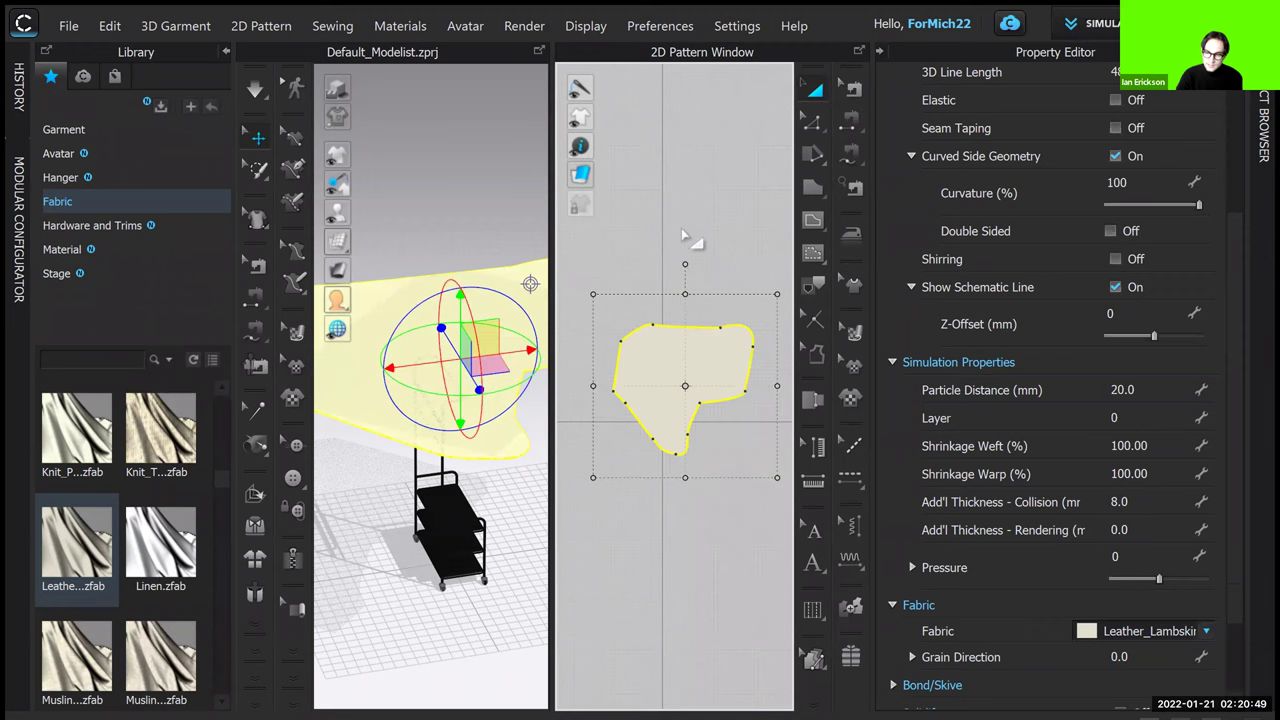
click(697, 201)
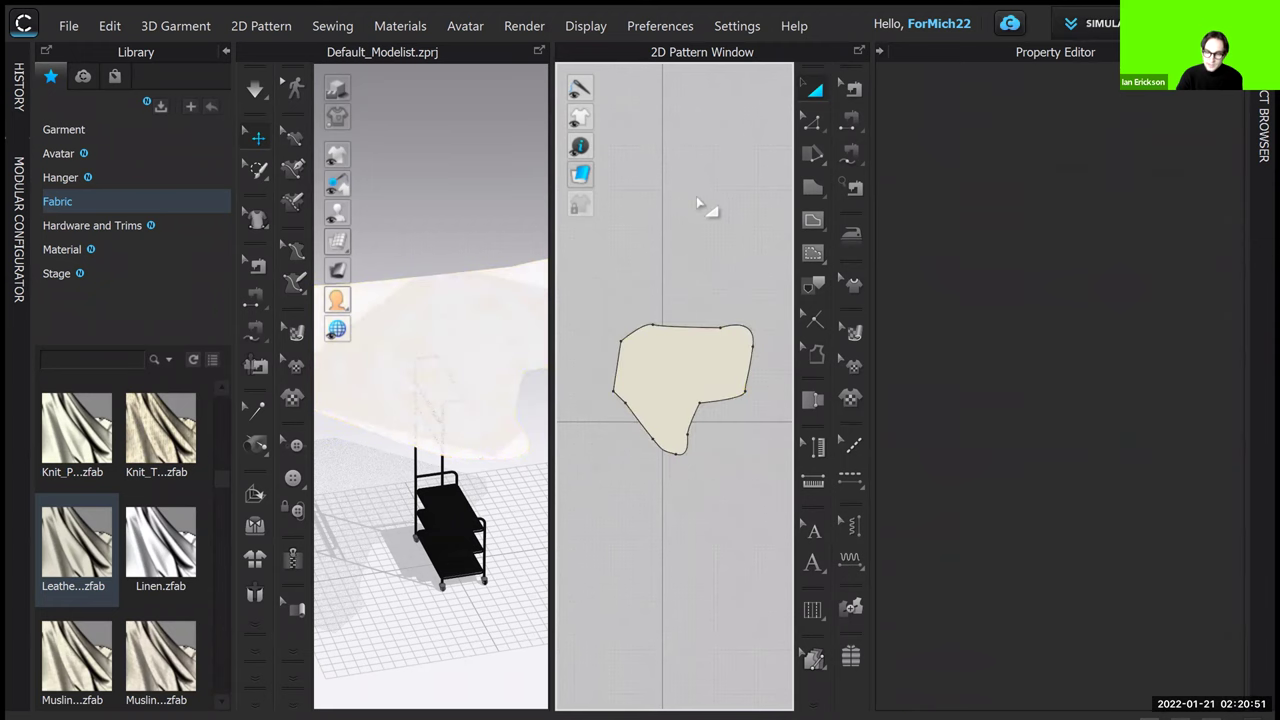
click(879, 53)
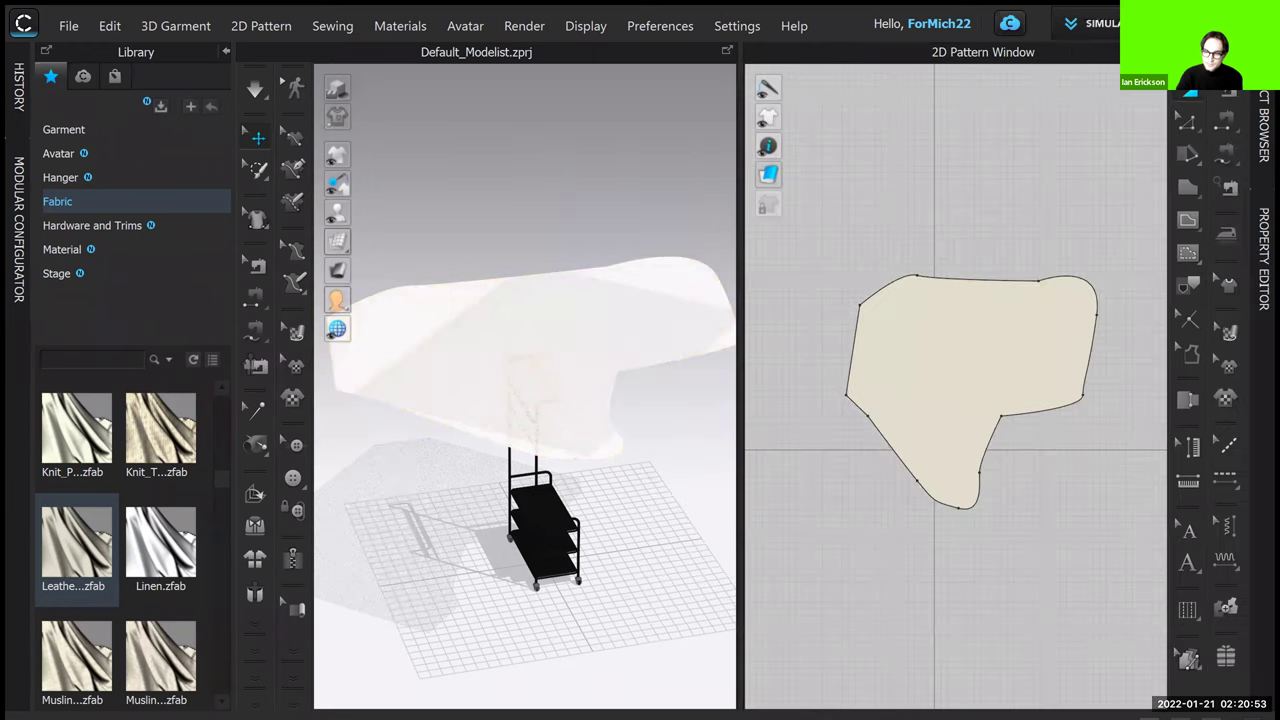
Select Leather_Lambskin in the Object Browser and examine its material, reflection and physical properties
click(1262, 128)
click(1048, 205)
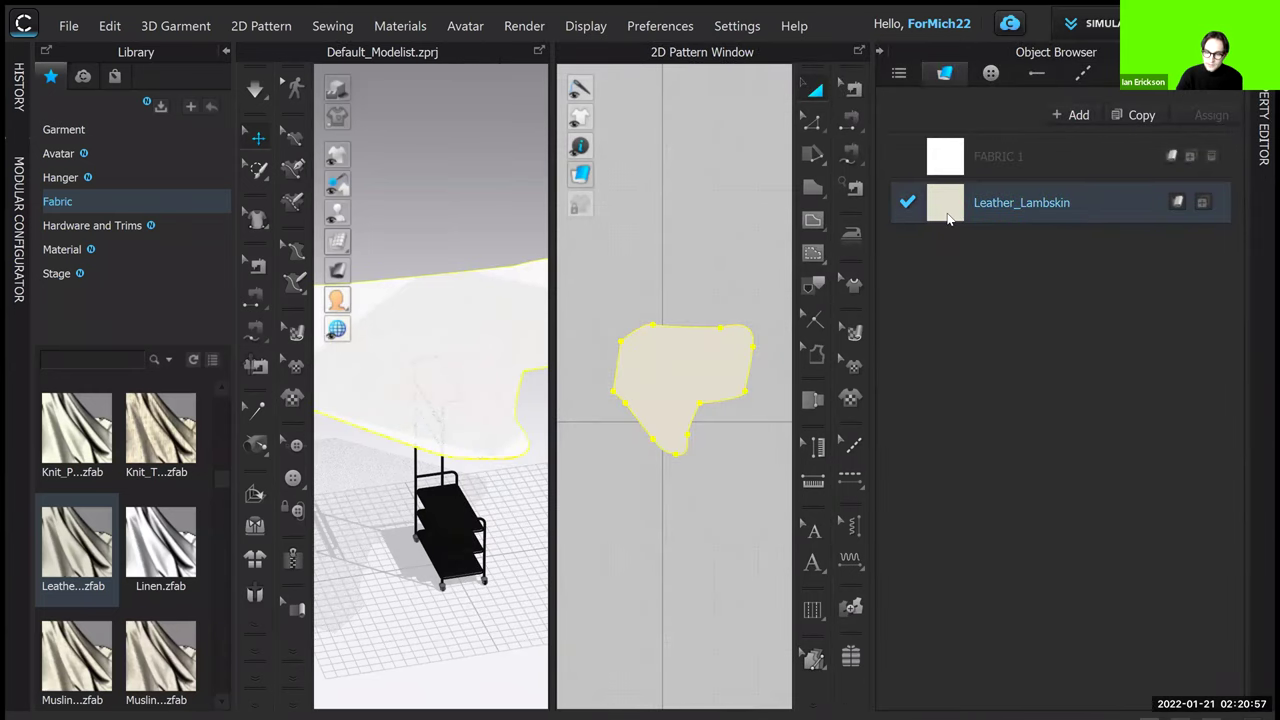
double_click(996, 207)
key(Return)
click(1262, 130)
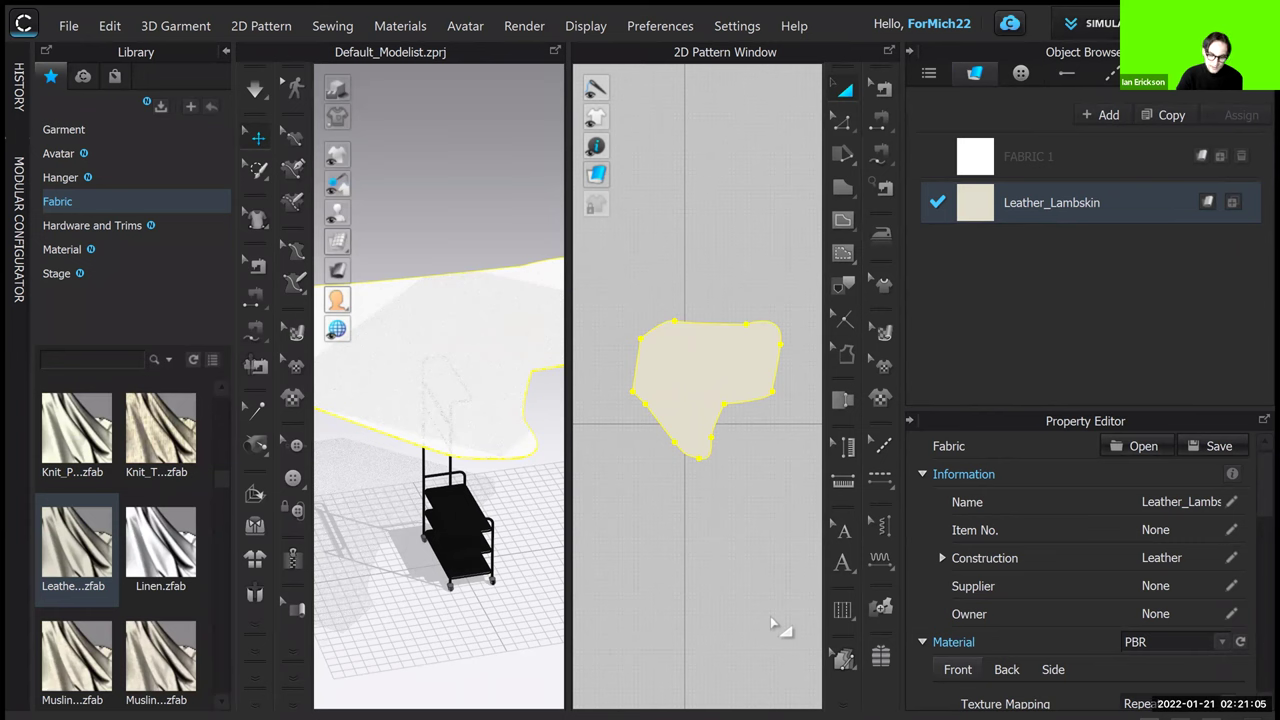
scroll(1080, 550, down, 6)
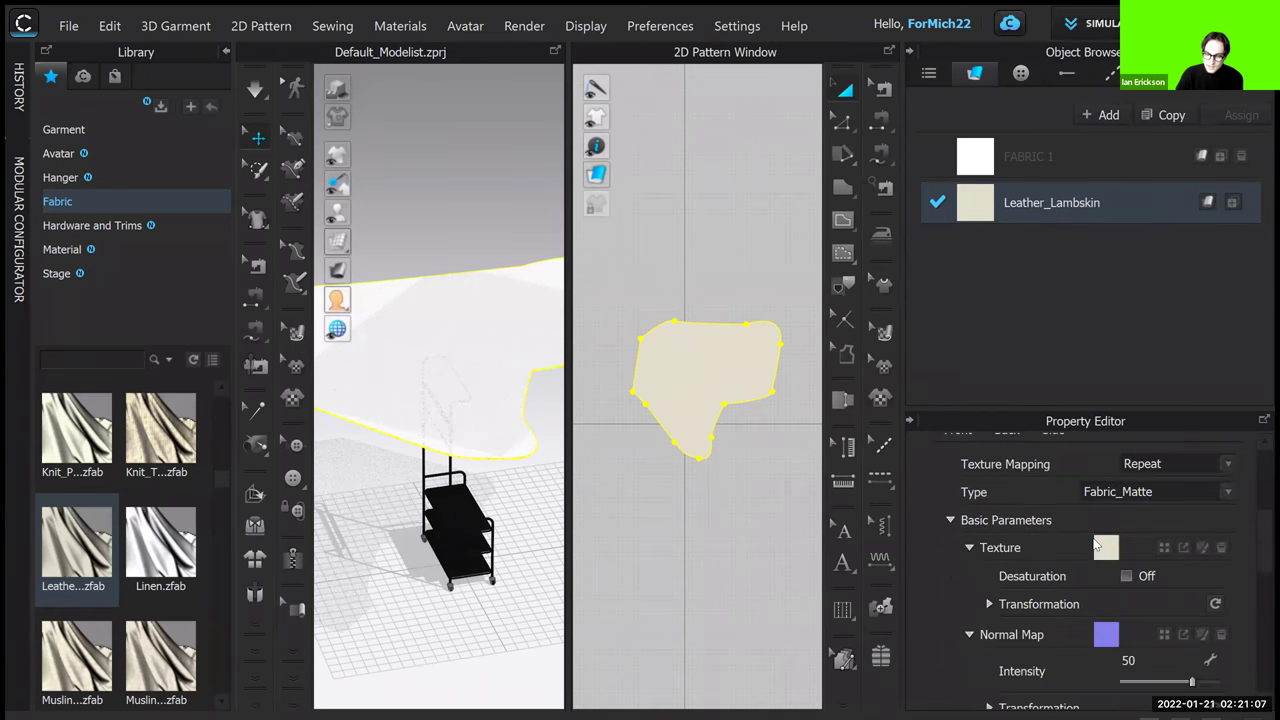
scroll(1066, 558, down, 5)
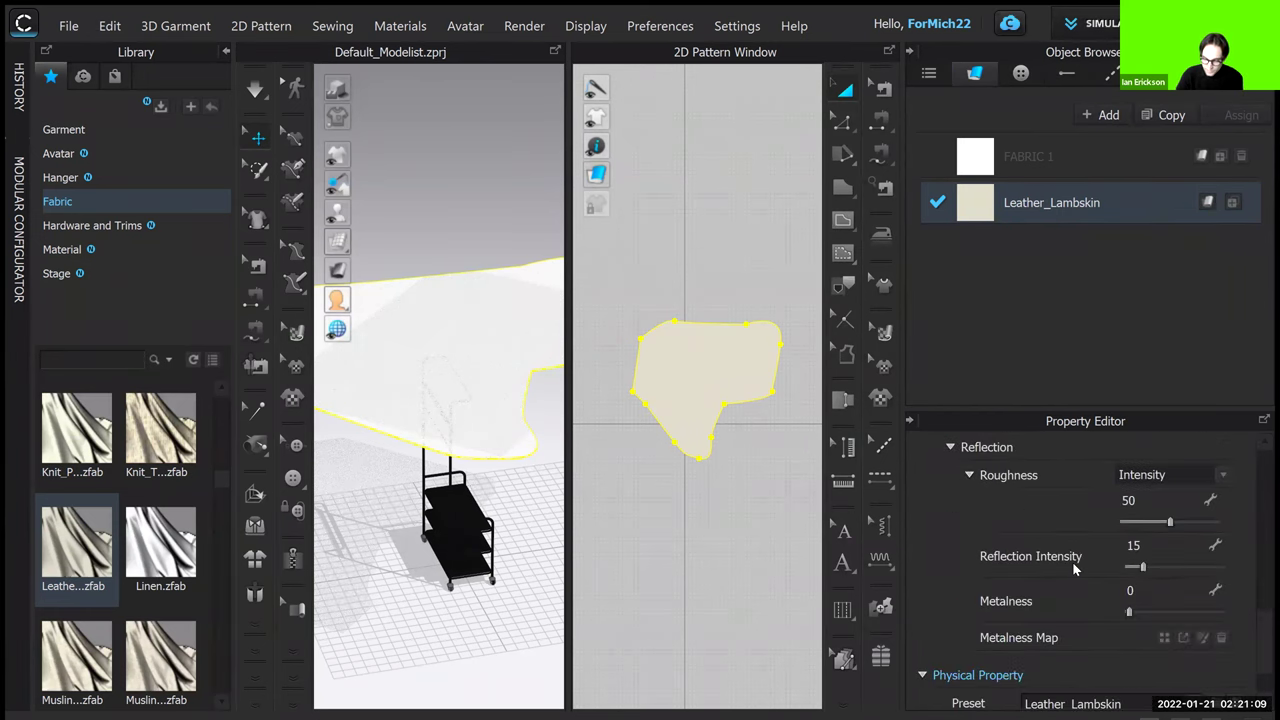
scroll(1074, 568, down, 1)
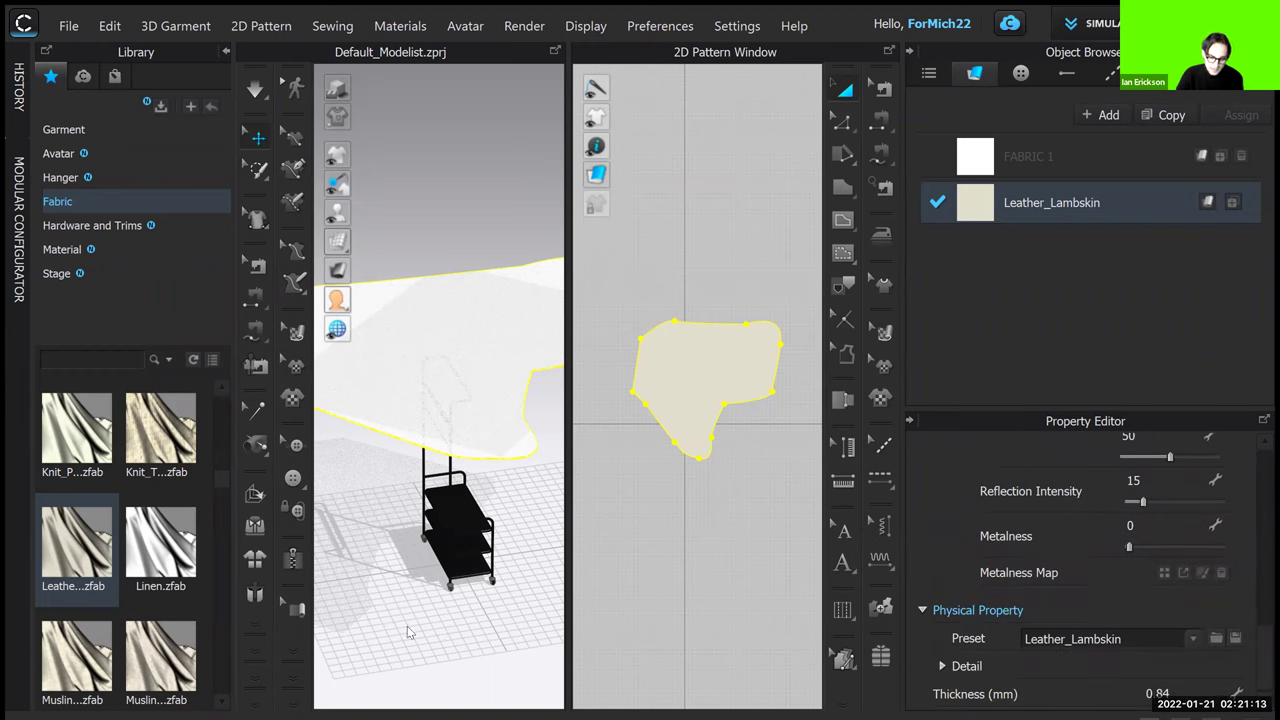
scroll(1028, 602, up, 10)
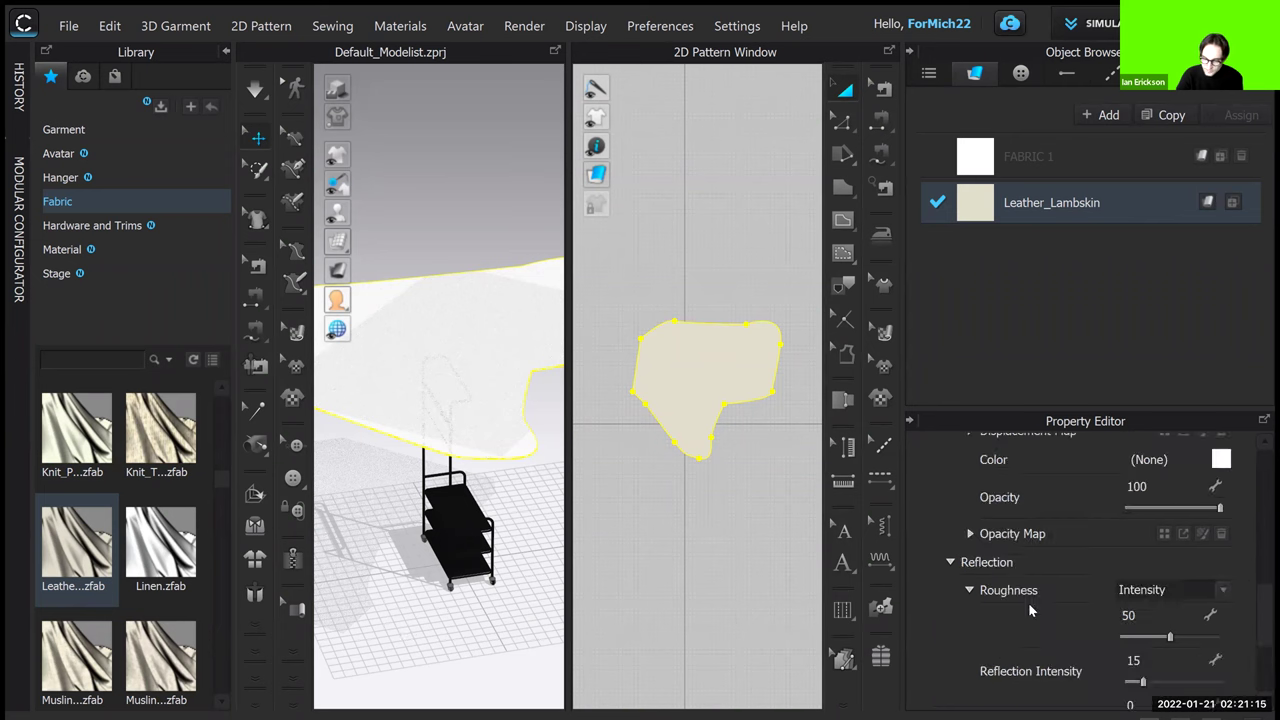
scroll(1052, 622, up, 5)
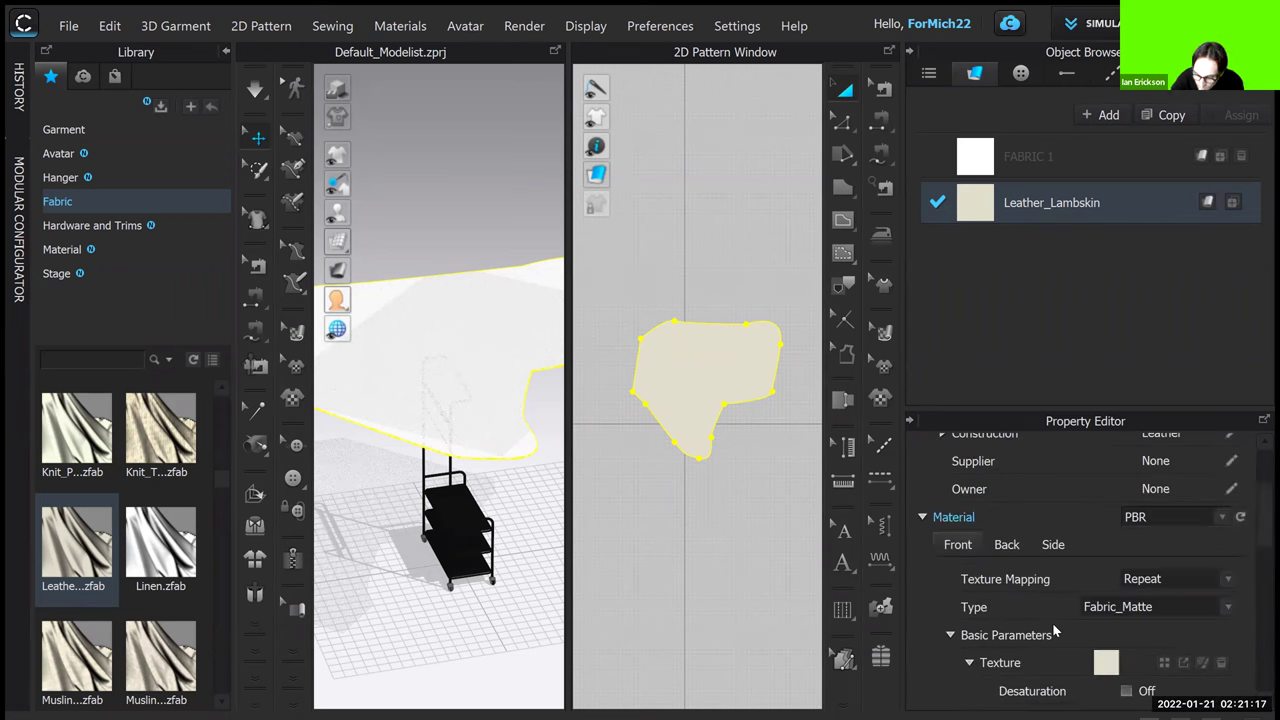
scroll(1050, 624, down, 10)
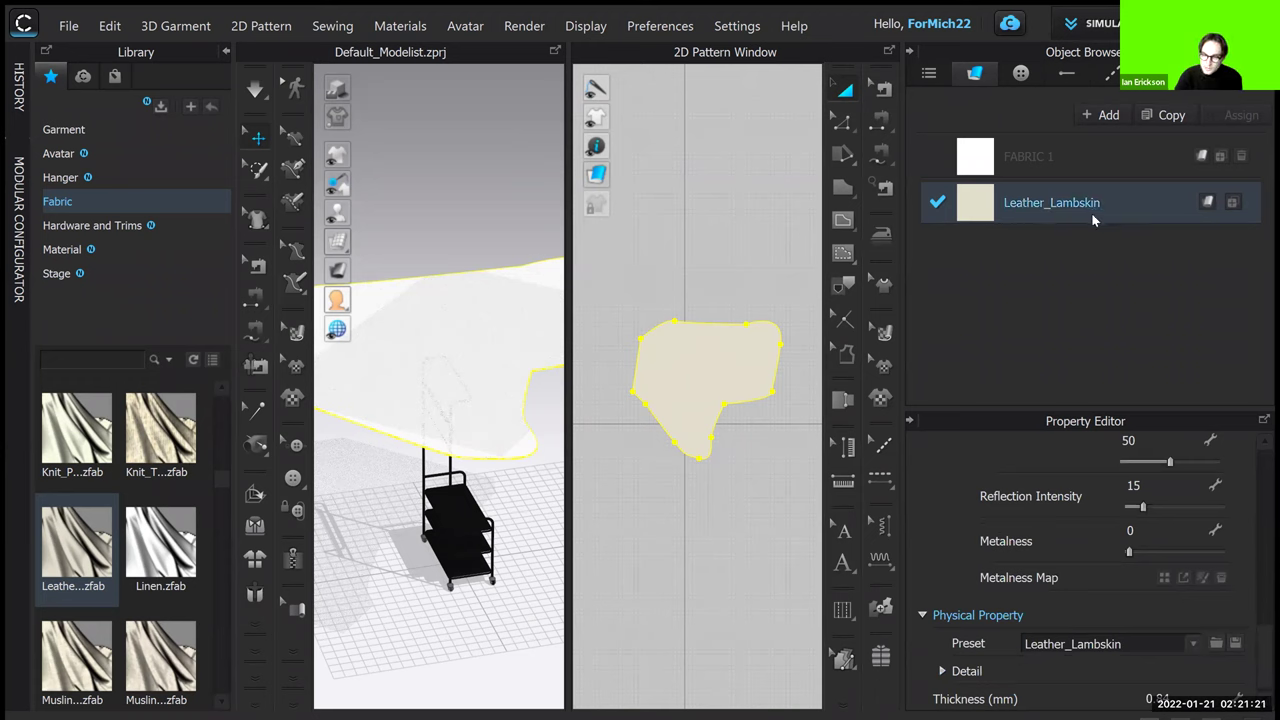
Expand the physical property details of Leather_Lambskin and examine its stretch, shear, bending, buckling, damping, density and friction settings
scroll(1020, 610, down, 1)
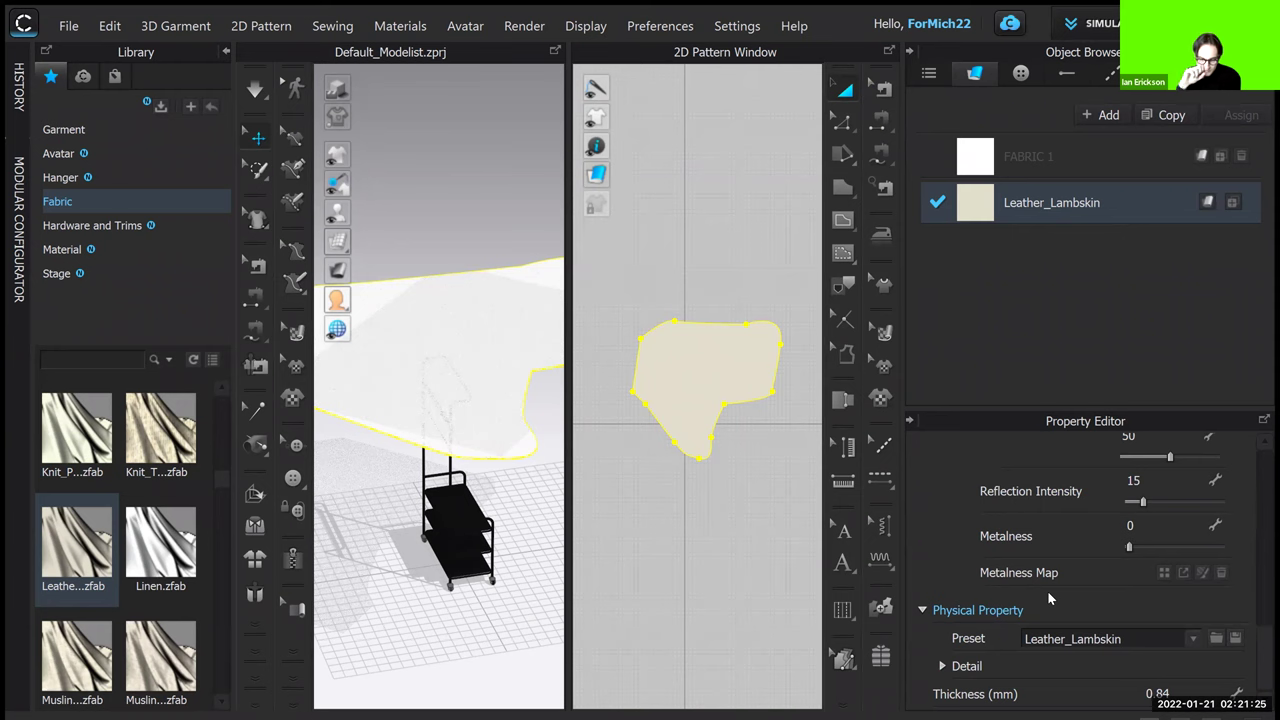
click(942, 666)
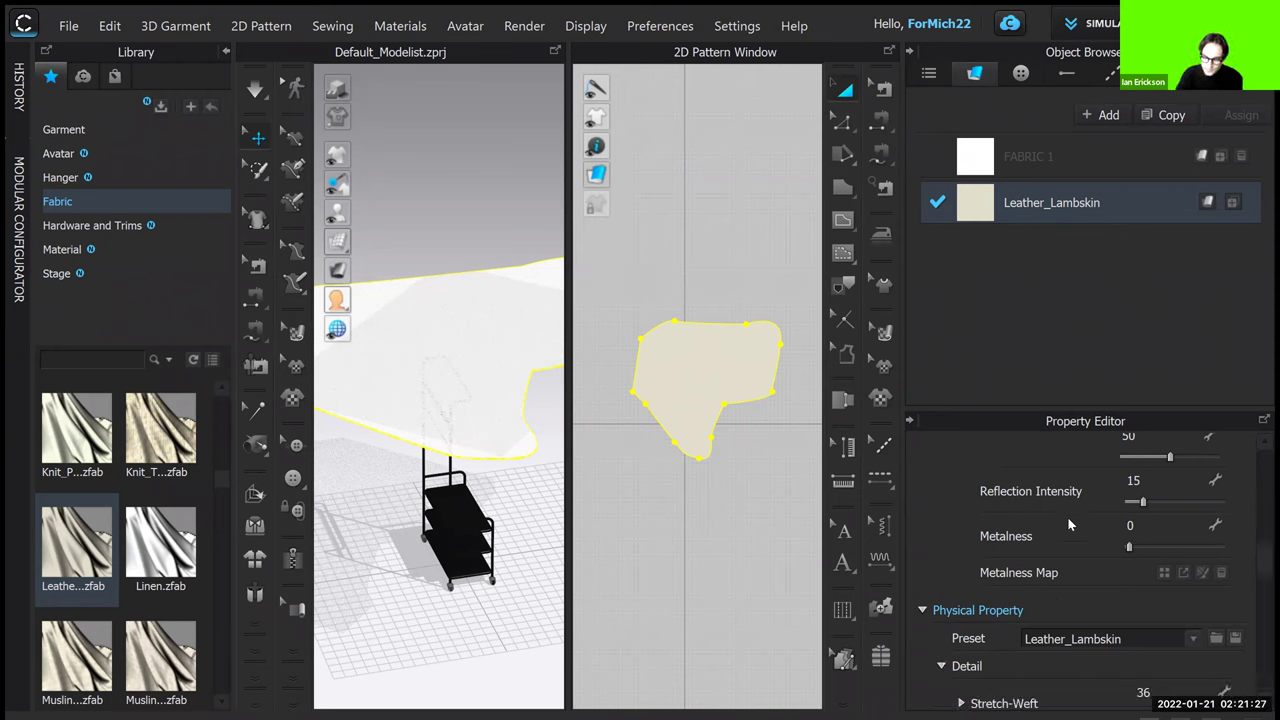
scroll(1068, 519, down, 3)
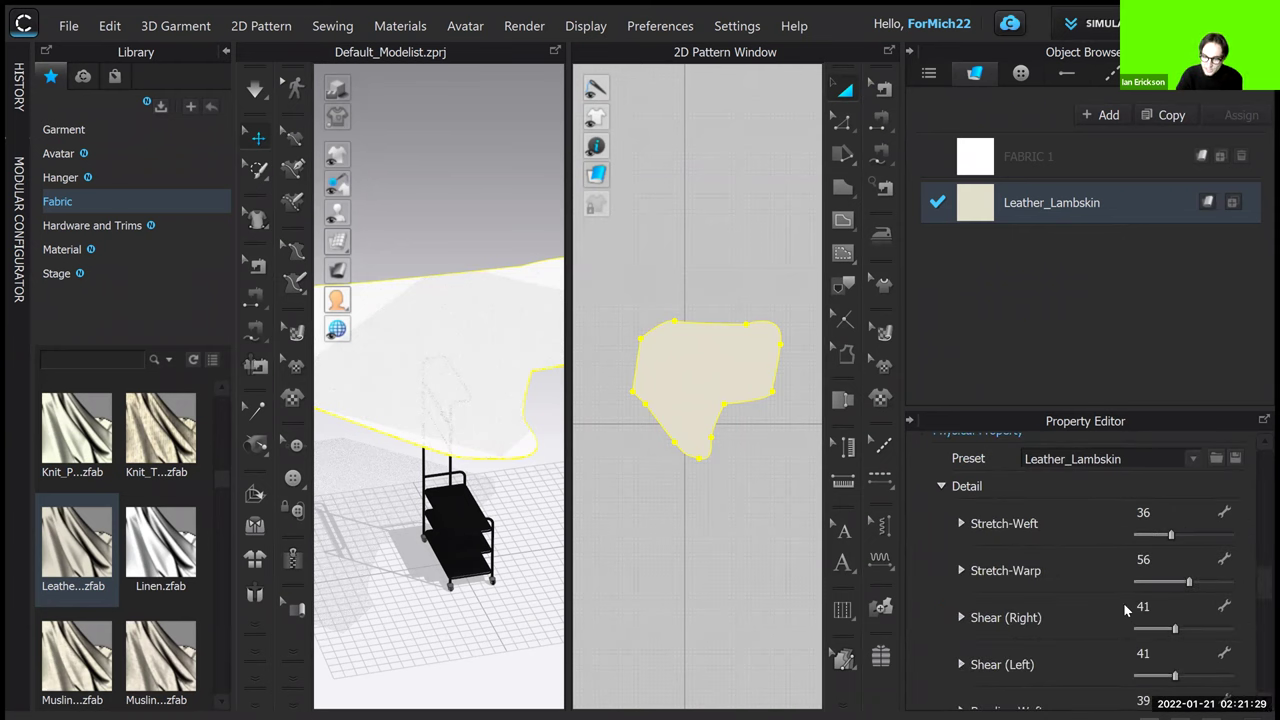
scroll(1108, 593, down, 1)
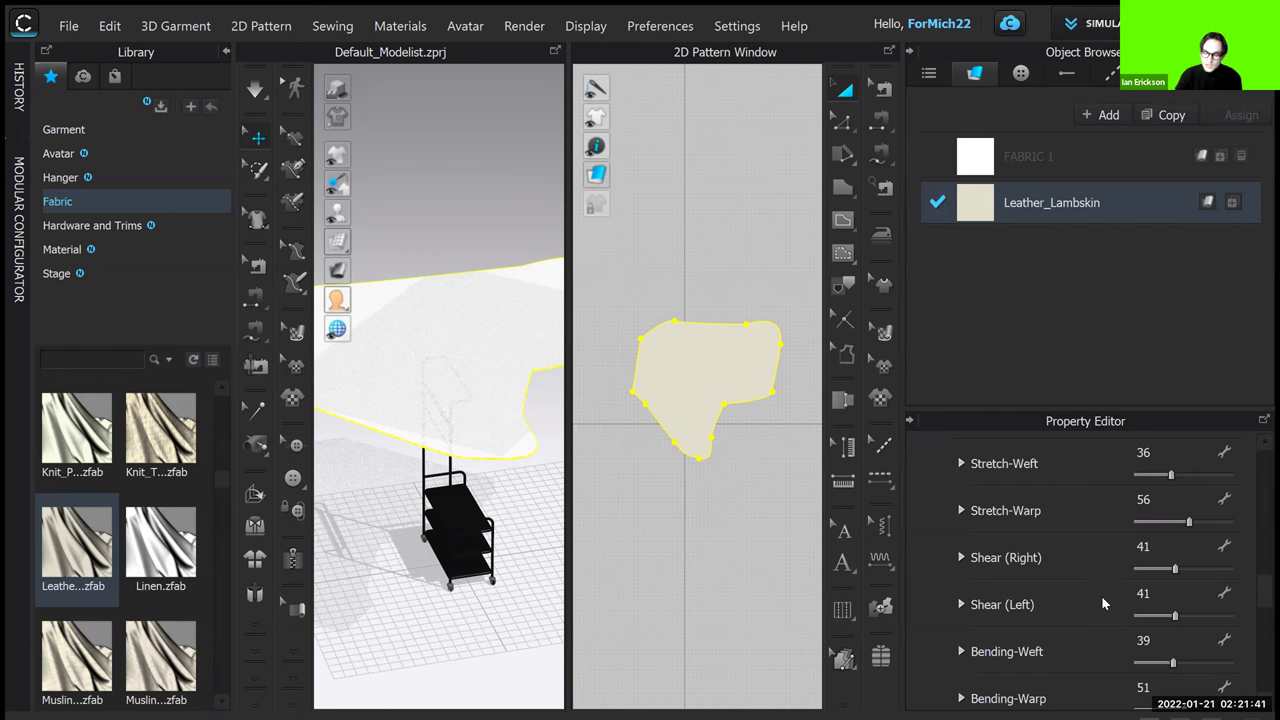
scroll(1101, 595, down, 1)
scroll(1104, 601, down, 1)
scroll(1106, 601, down, 5)
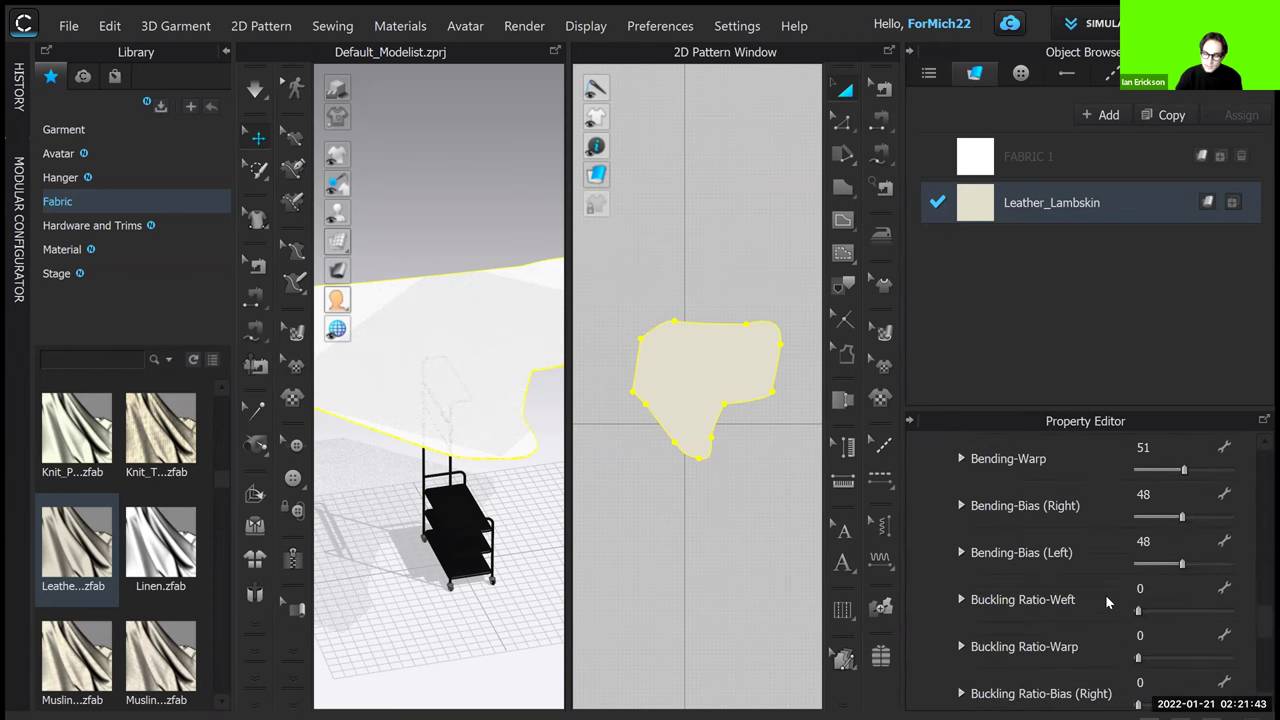
scroll(1106, 594, down, 1)
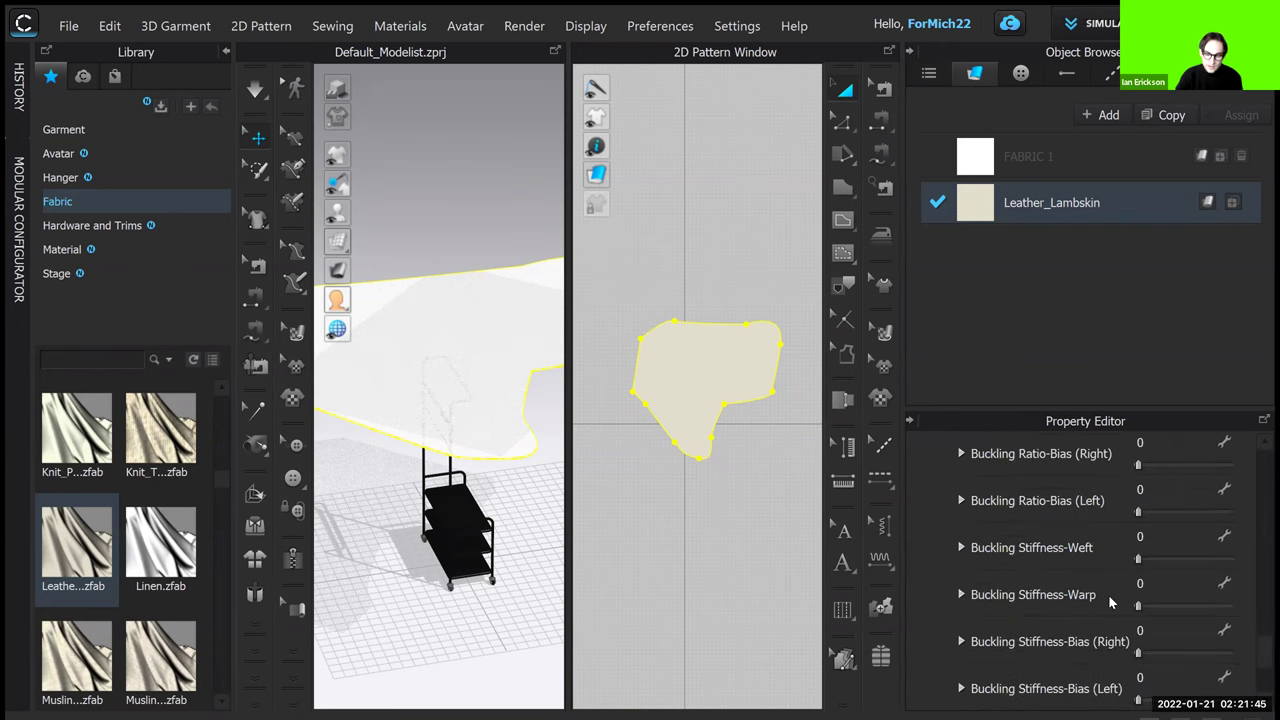
scroll(1108, 601, down, 3)
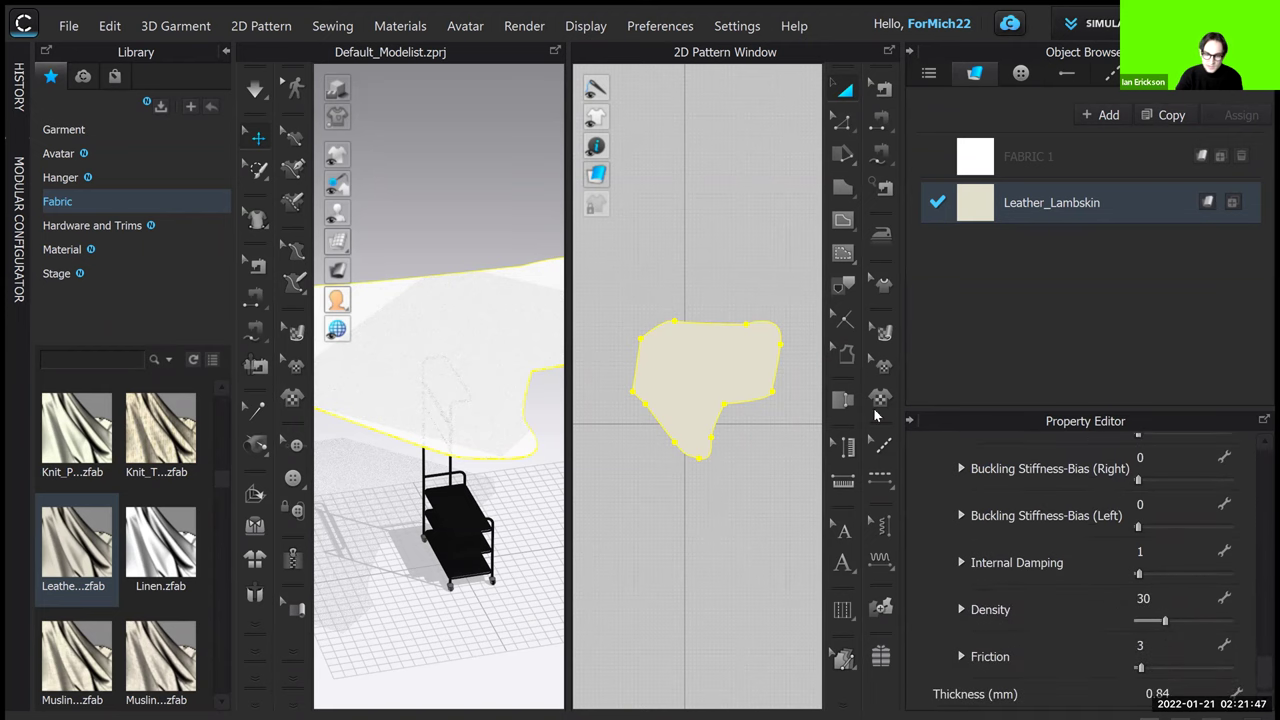
Deselect the fabric and collapse the Object Browser, Property Editor and Library to enlarge the 3D and 2D windows
click(708, 219)
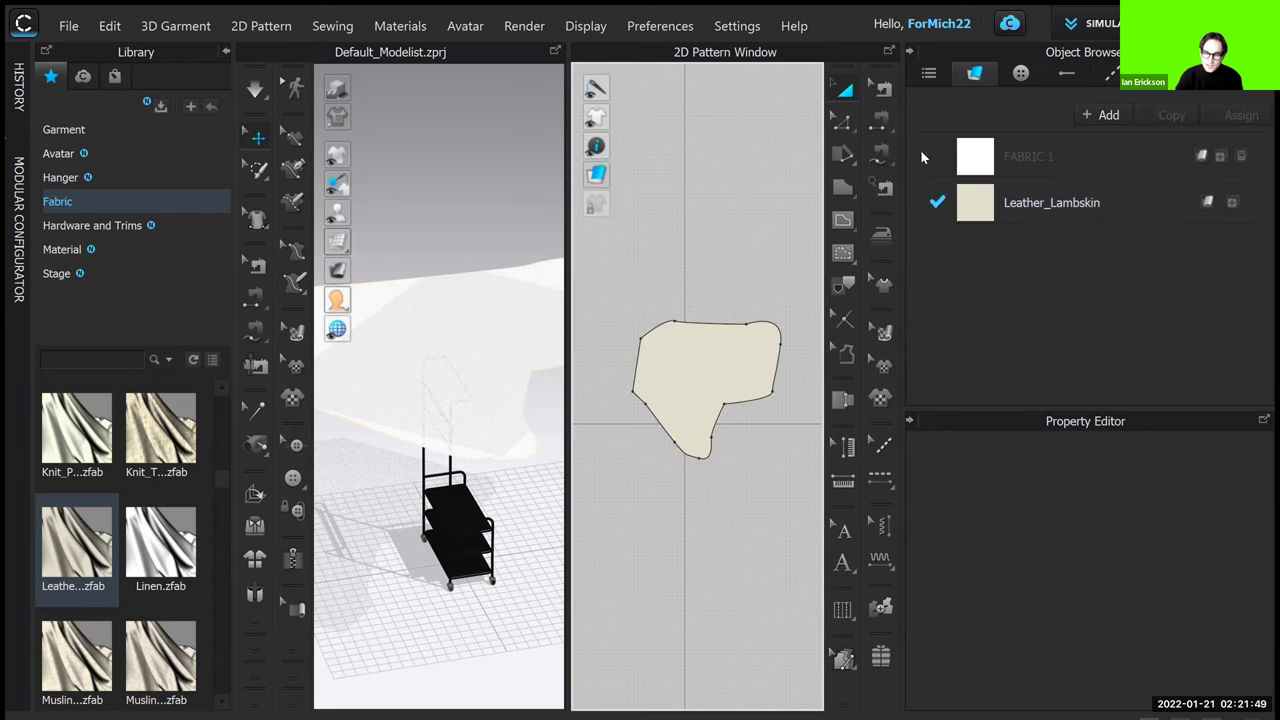
click(910, 52)
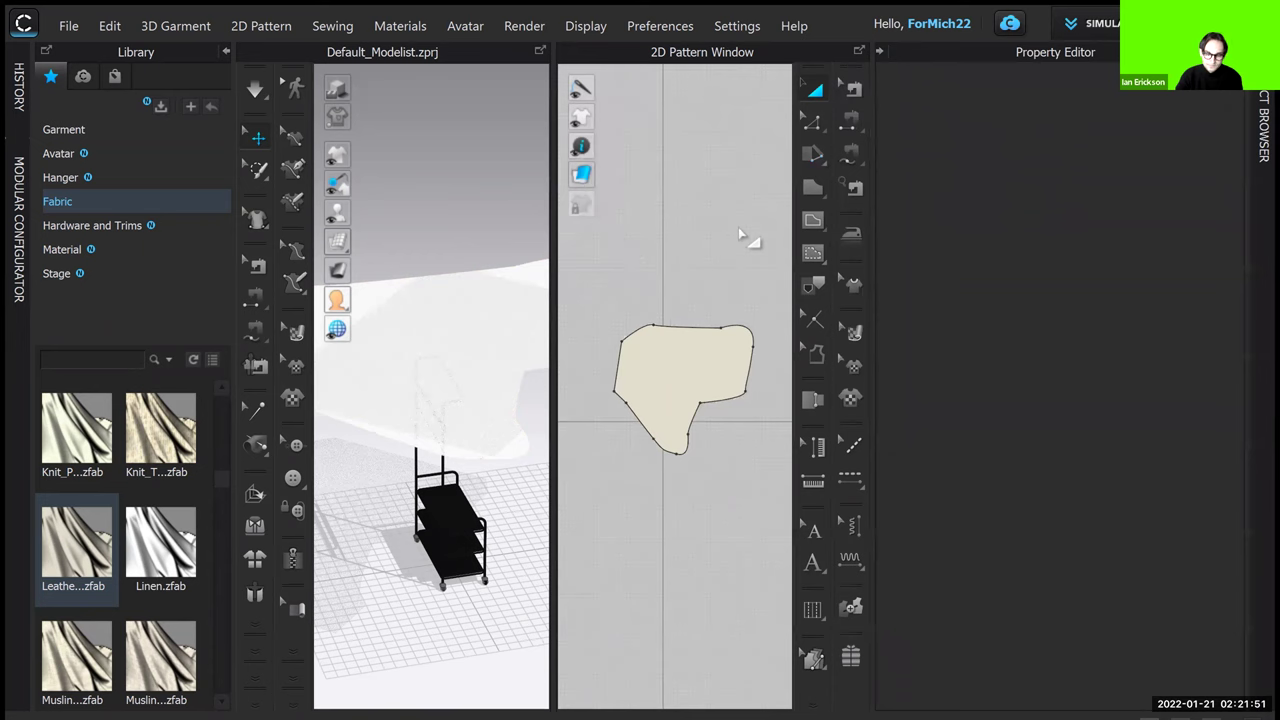
click(880, 52)
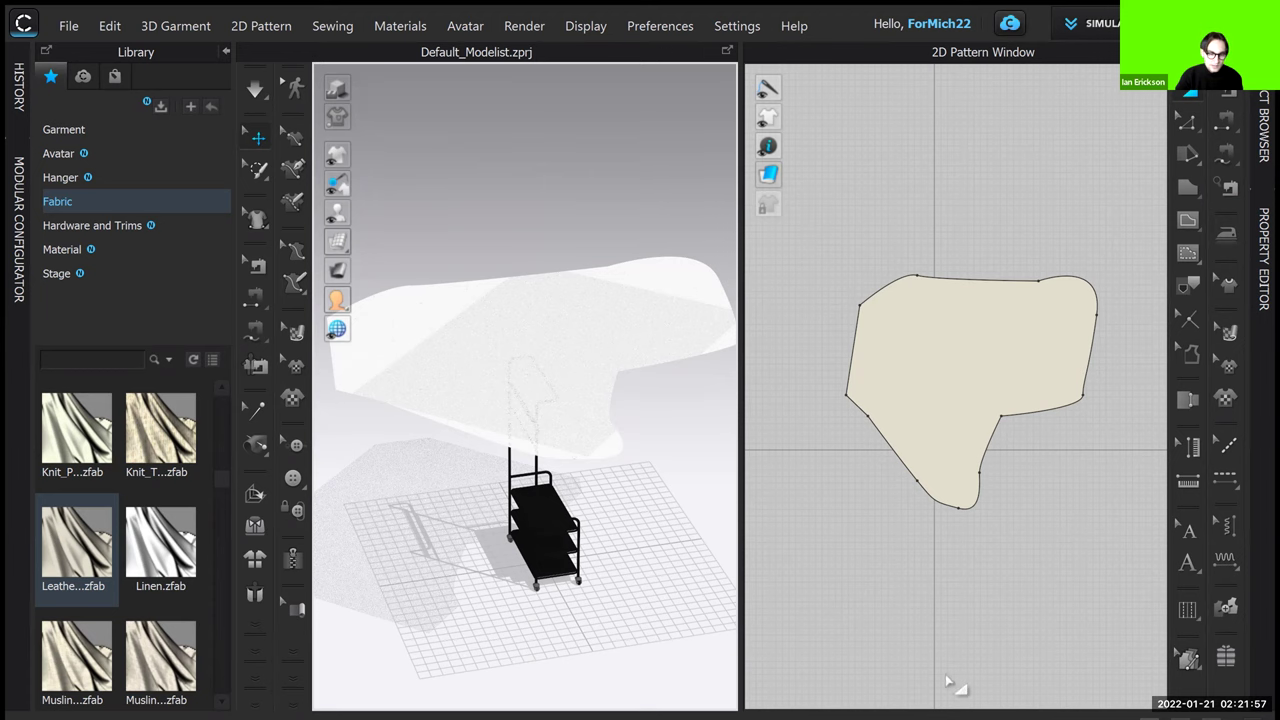
click(226, 51)
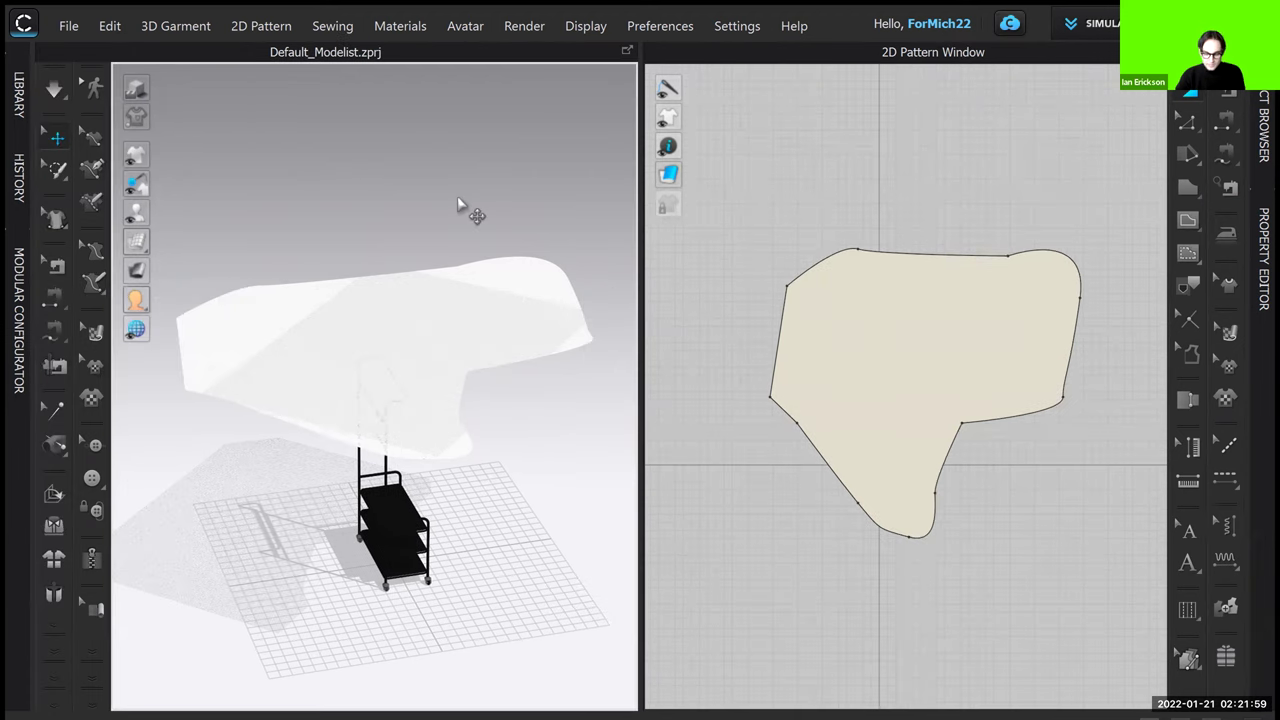
Simulate the leather pattern draping over the clothes rack, switching the simulation quality to Fitting (Accurate Fabric)
key(space)
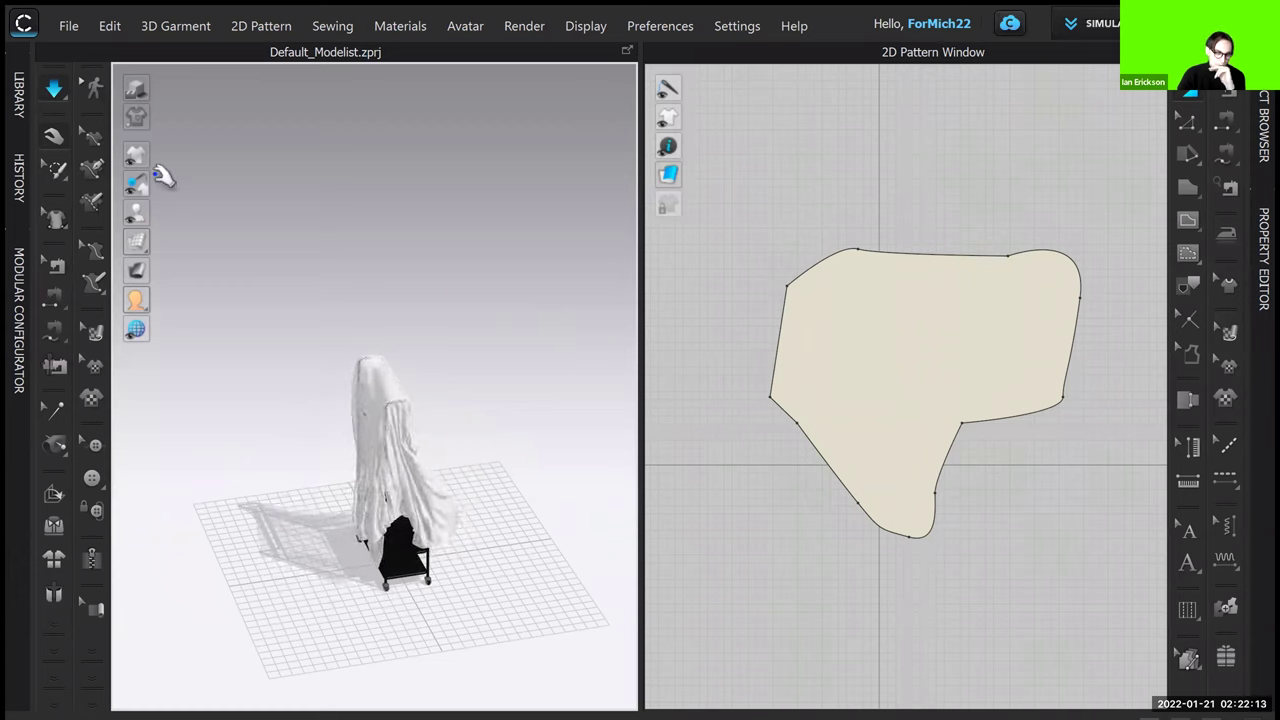
click(55, 90)
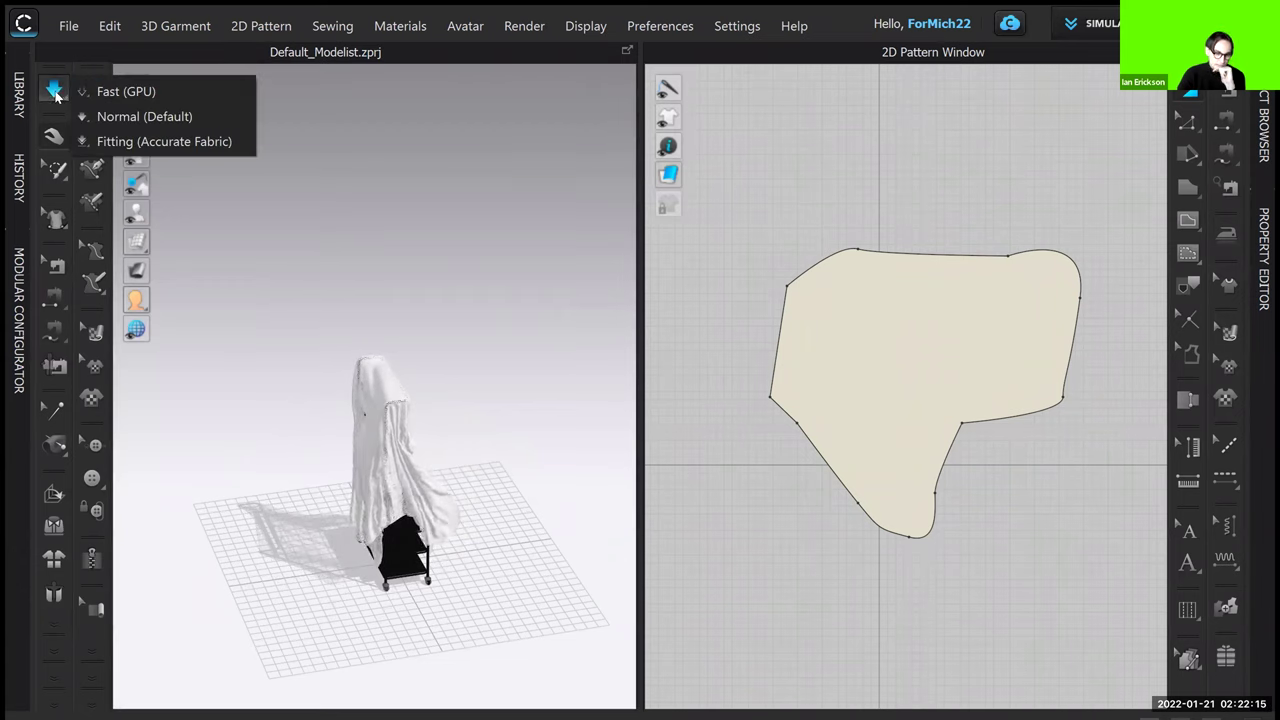
click(168, 143)
key(space)
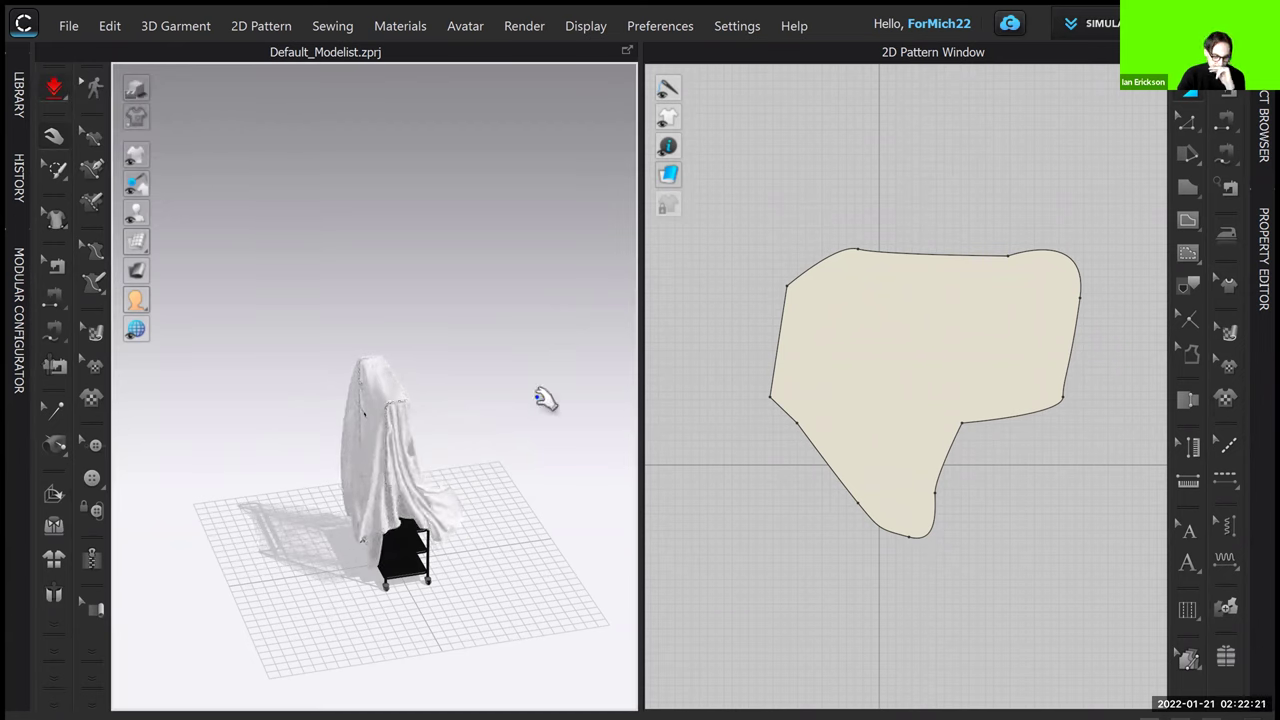
Check the drape from other sides of the clothes rack and stop the simulation
right_drag(528, 449, 537, 505)
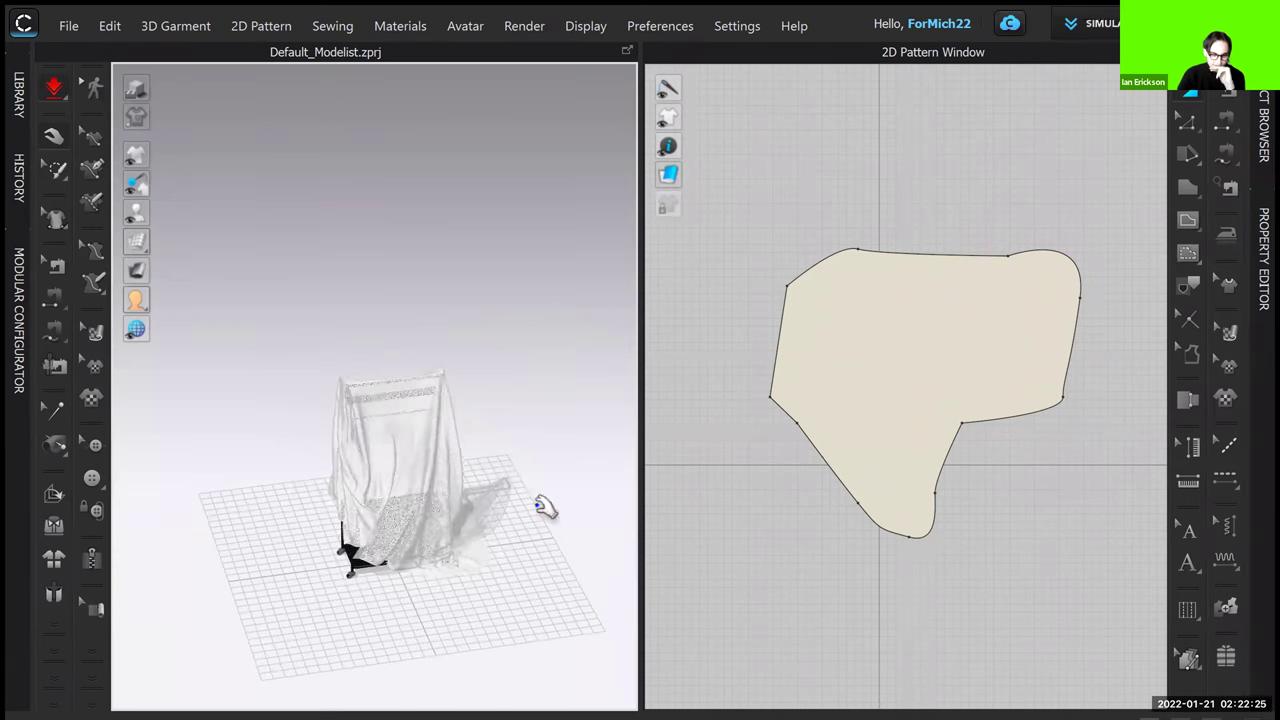
right_drag(349, 287, 352, 289)
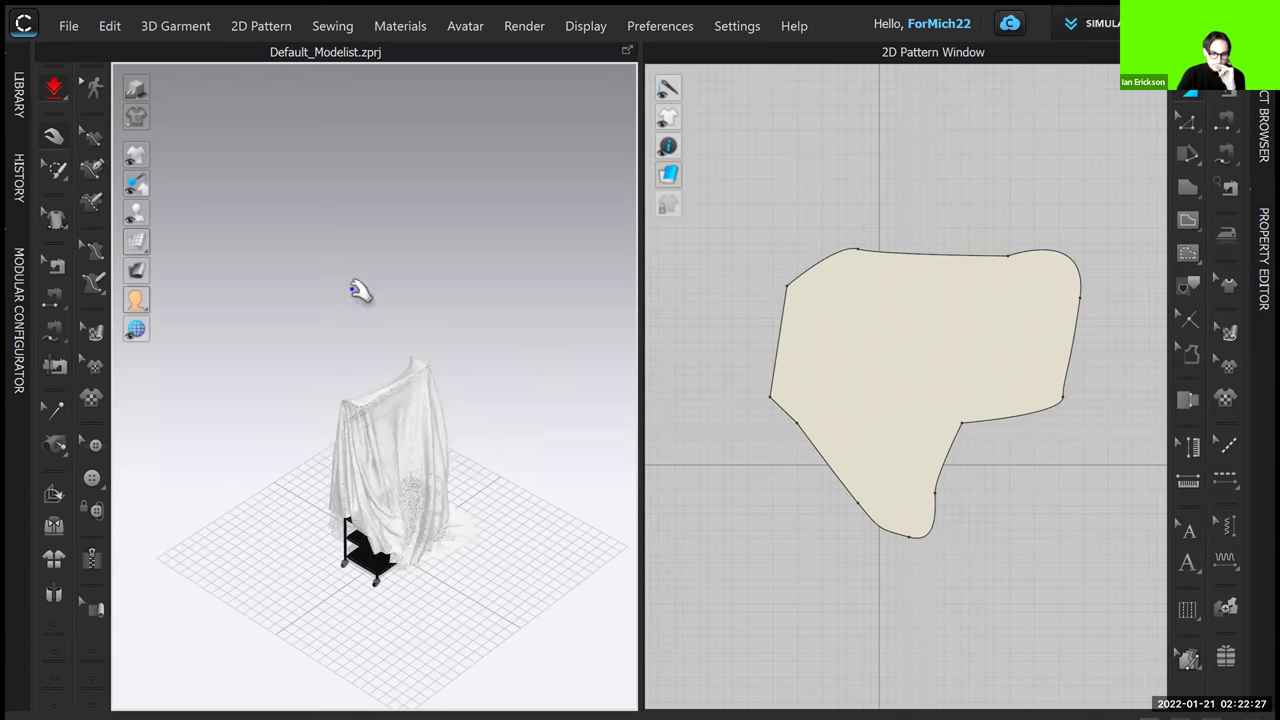
key(space)
key(2)
right_drag(499, 360, 514, 394)
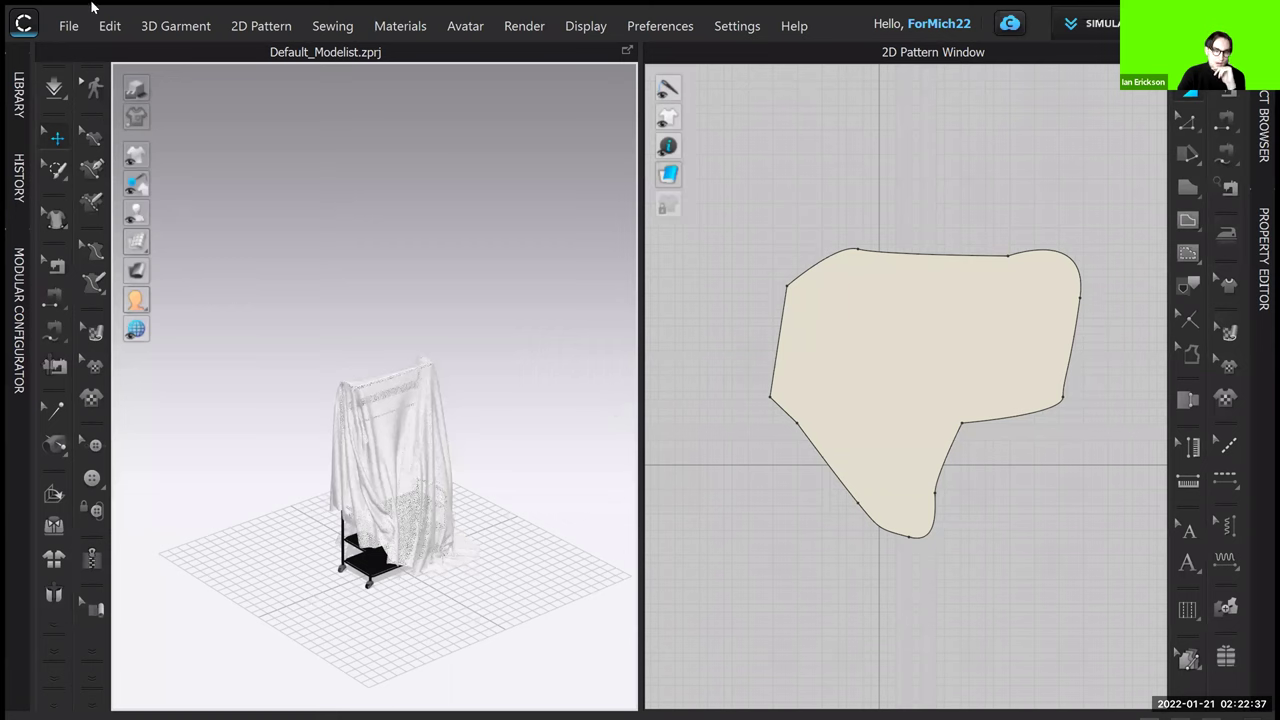
Export the draped rack with its avatar as an FBX named "clothes rack draped export_2", keeping the mm scale and Single Object, Unweld and Thin options
click(70, 30)
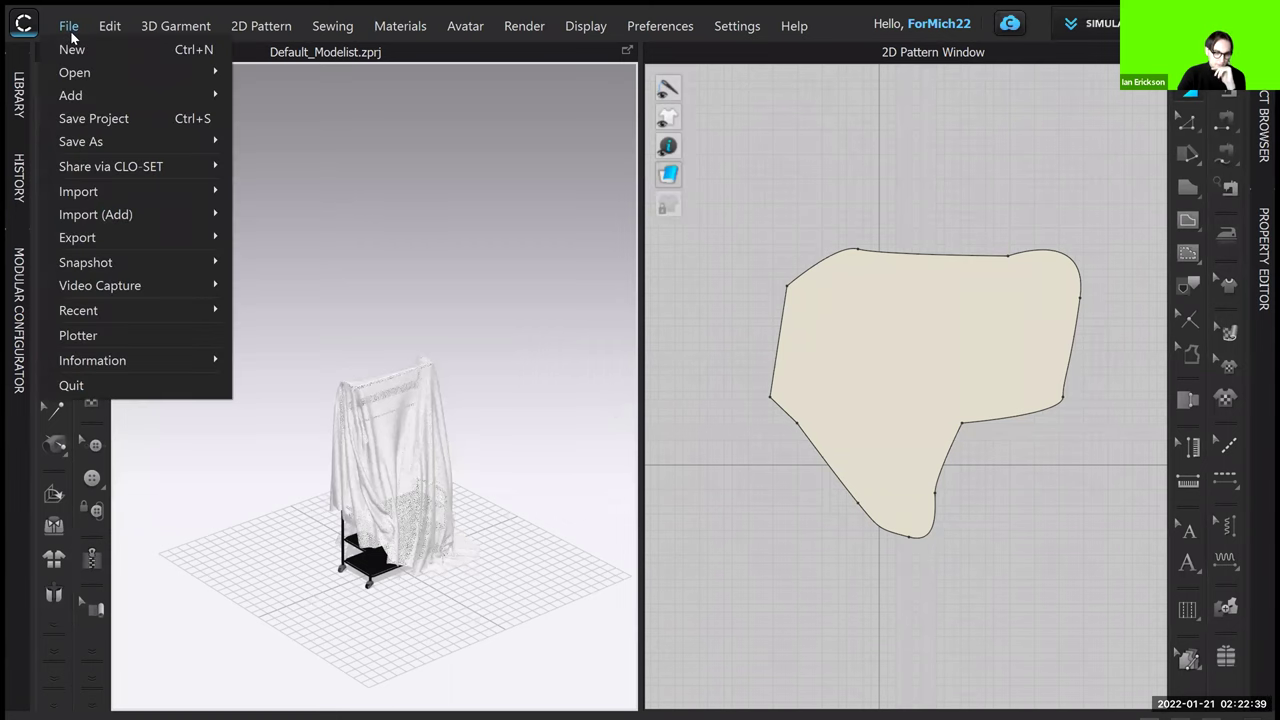
mouse_move(170, 237)
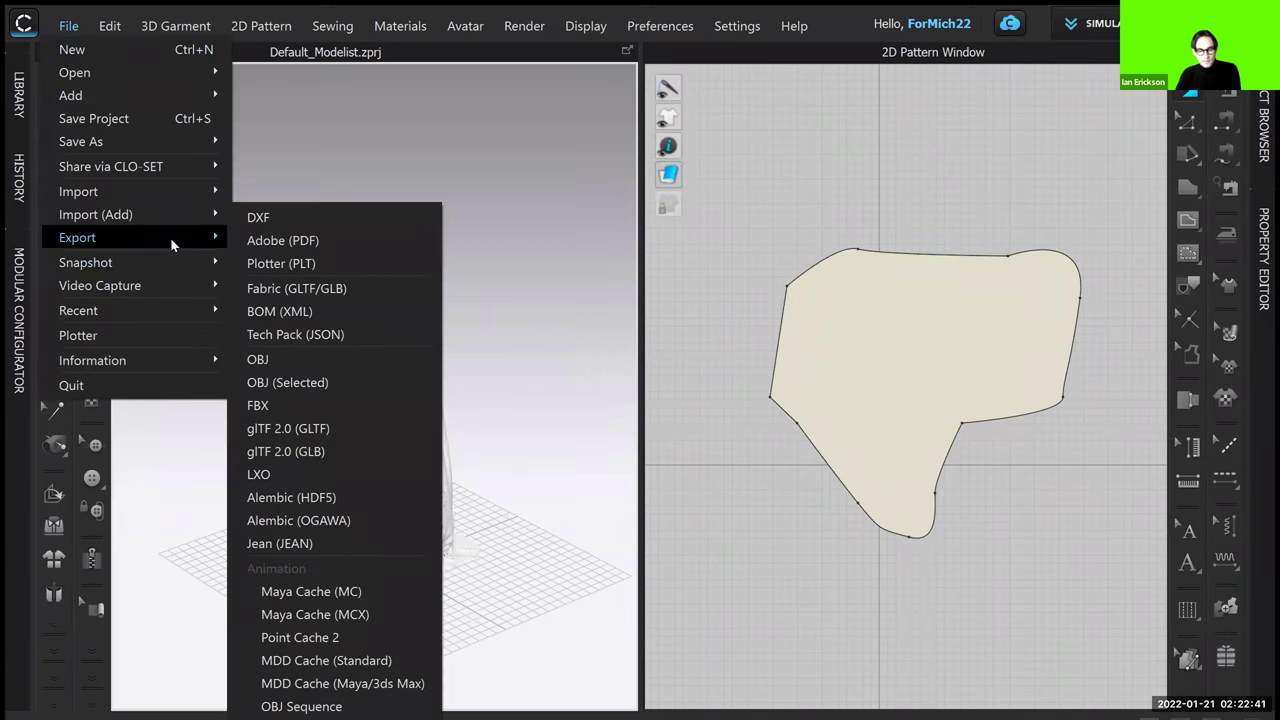
click(370, 407)
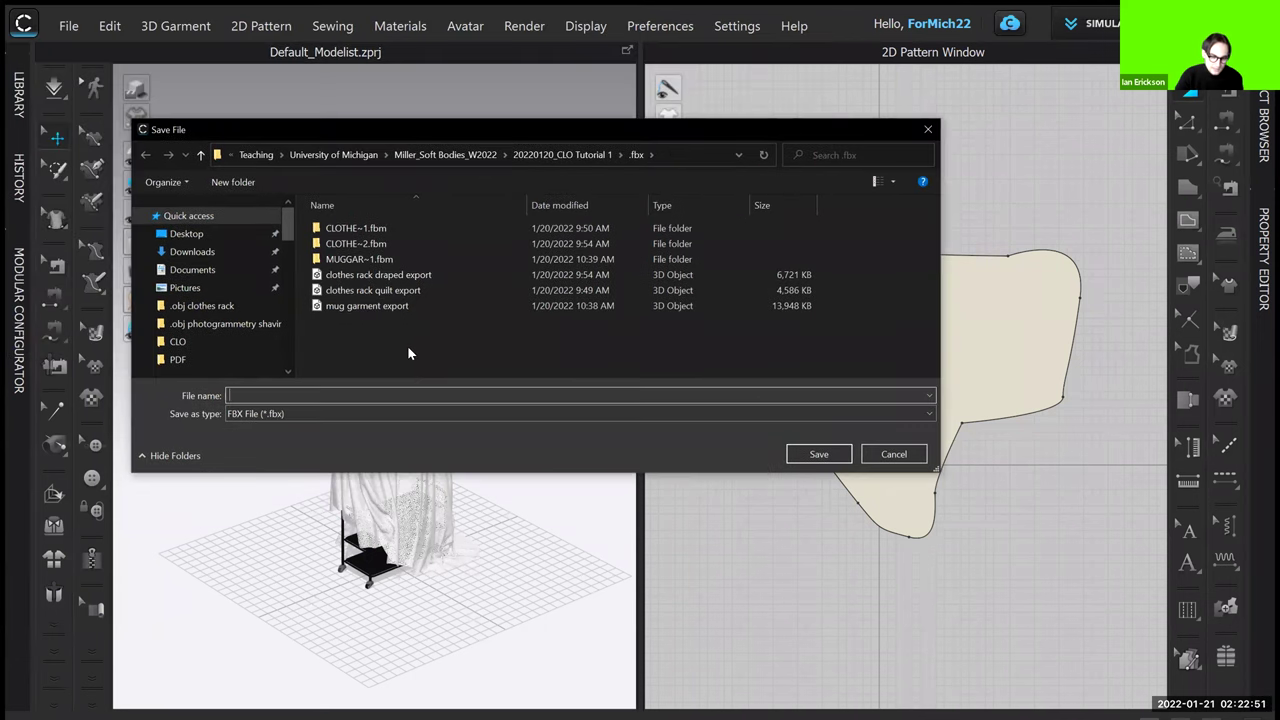
click(392, 290)
click(395, 274)
click(390, 395)
click(390, 395)
text(2)
key(Return)
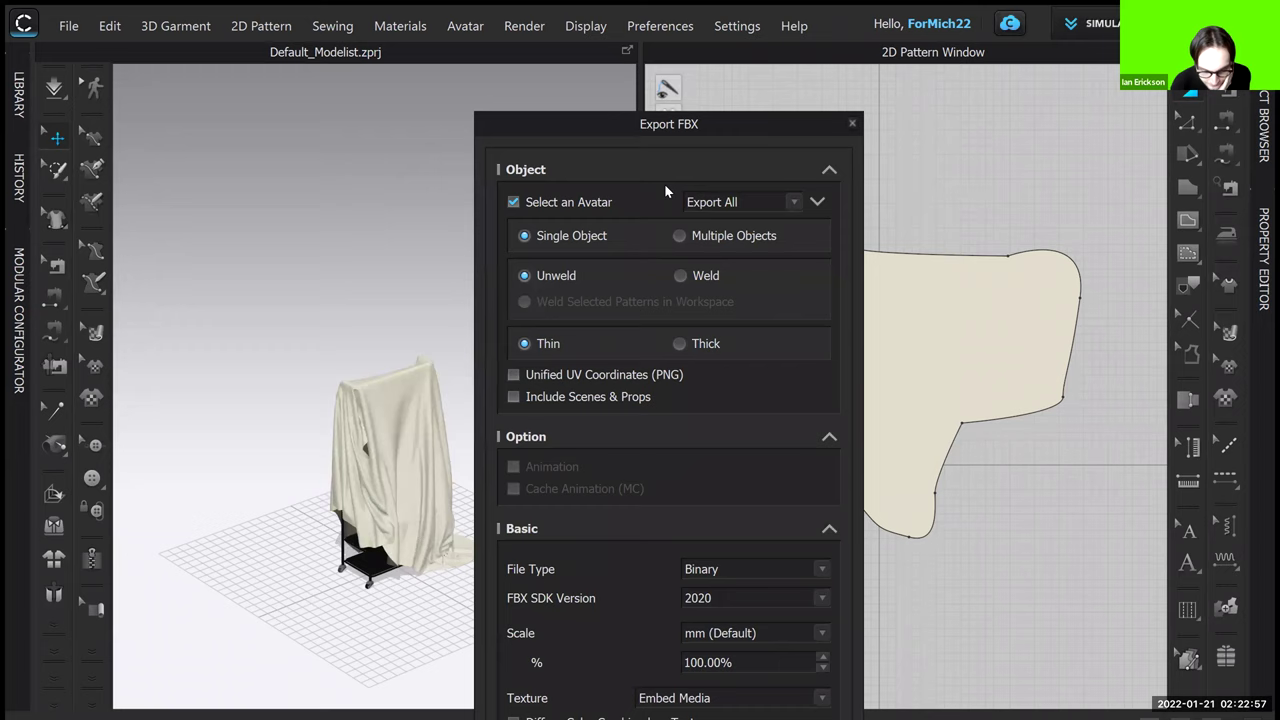
drag(594, 127, 173, 36)
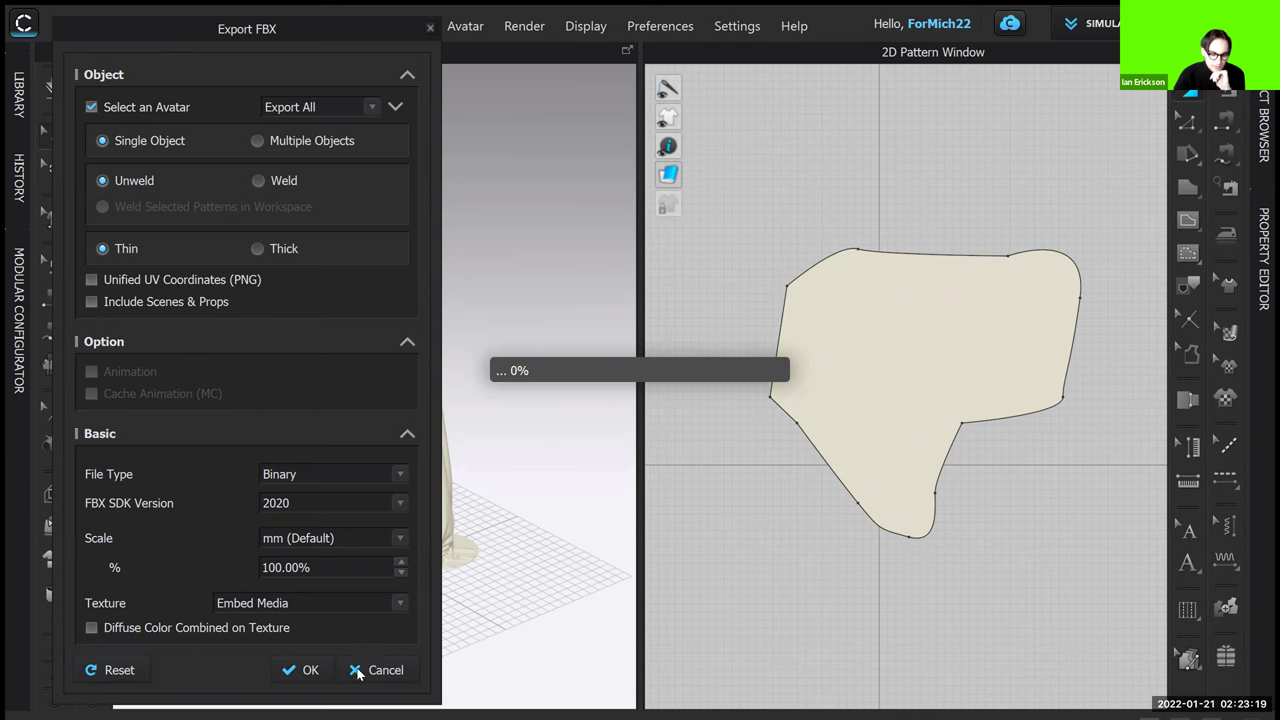
click(310, 670)
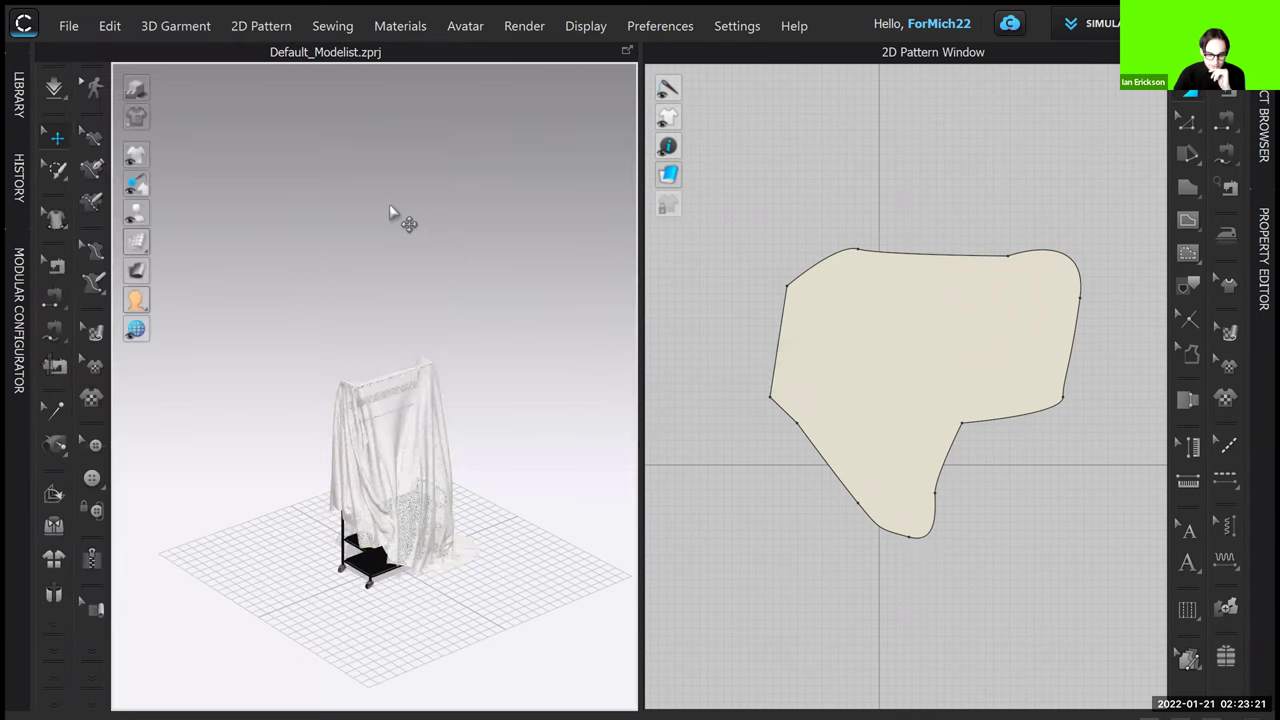
Switch to Rhino and import "clothes rack draped export_2" with the default FBX options, accepting the scaling from millimeters to inches
click(1230, 22)
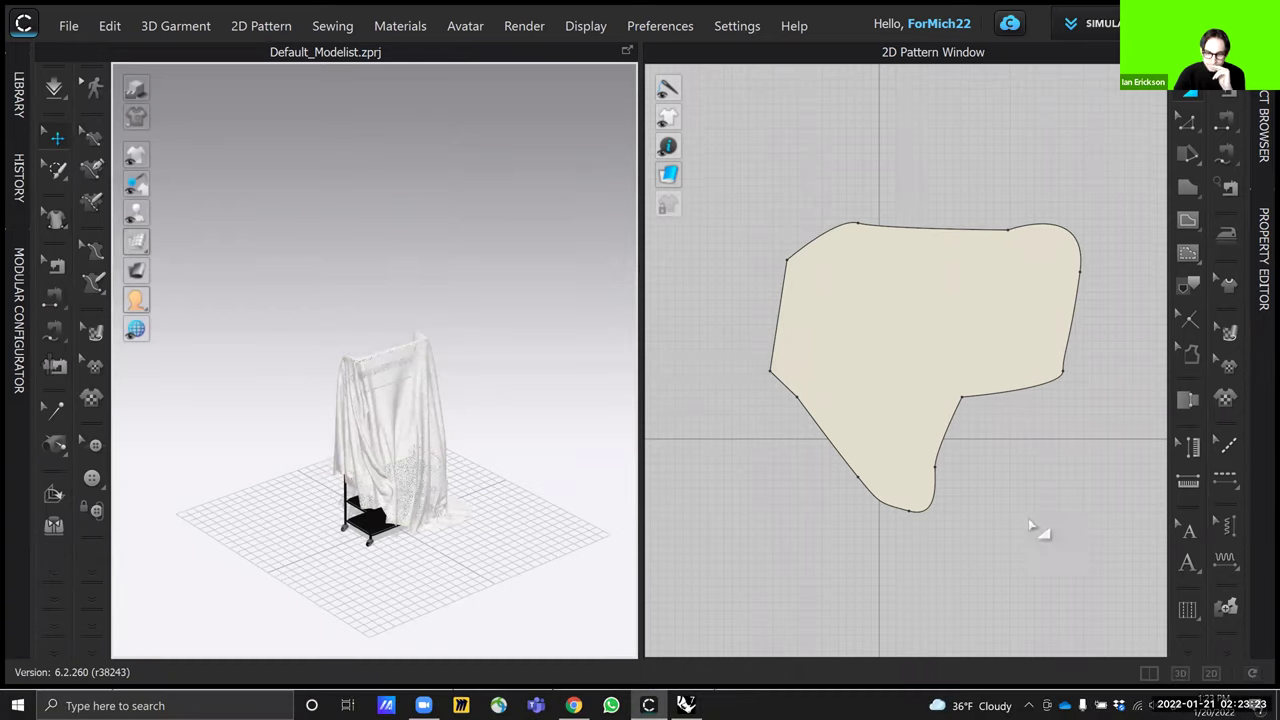
click(699, 705)
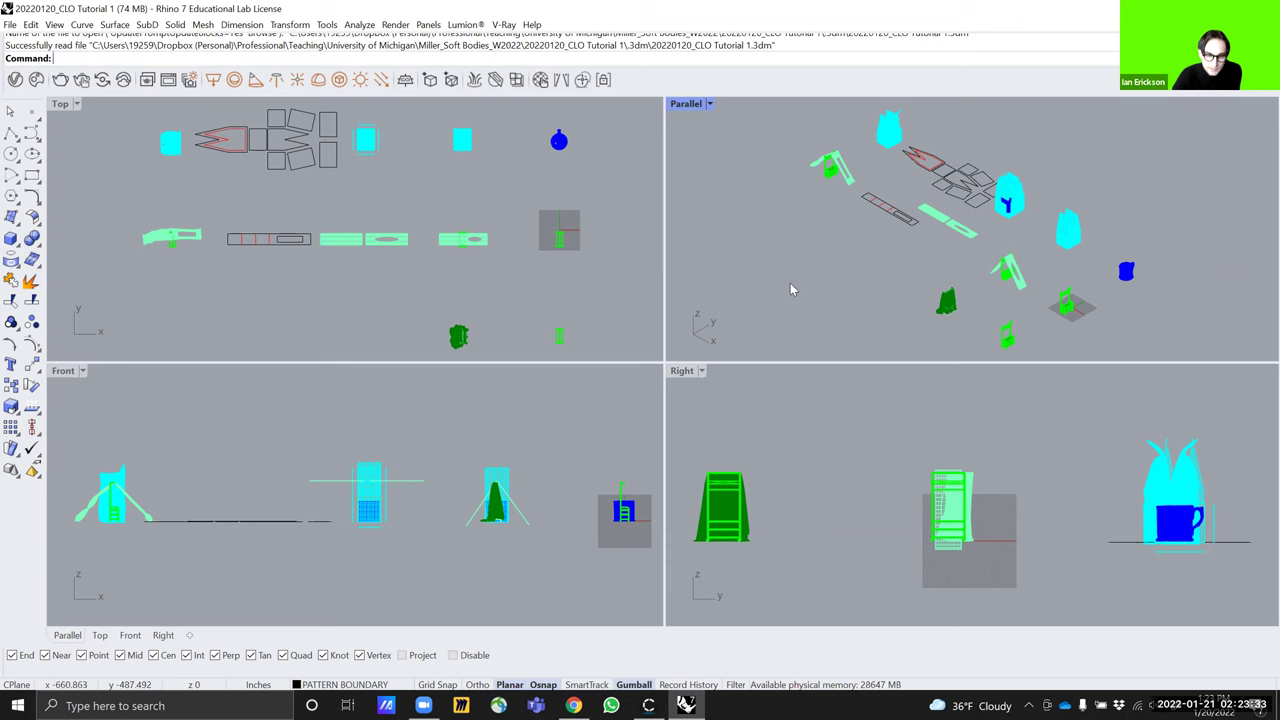
click(10, 25)
click(38, 187)
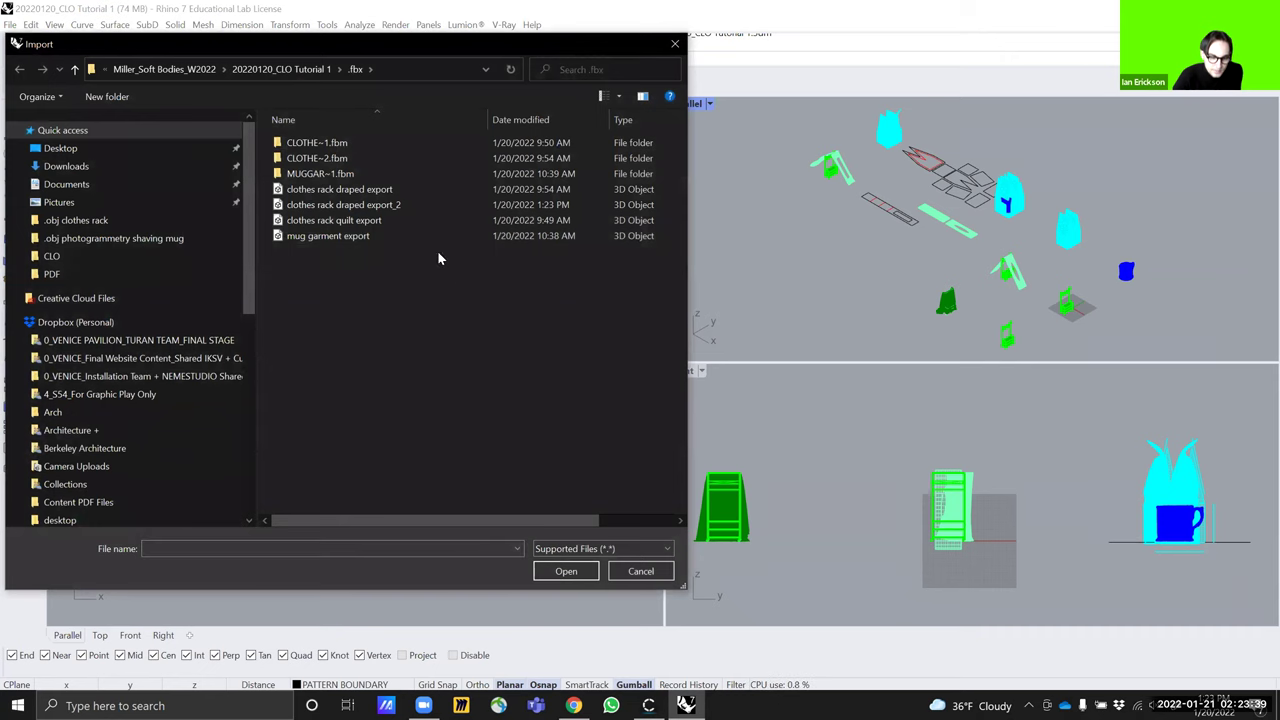
click(393, 206)
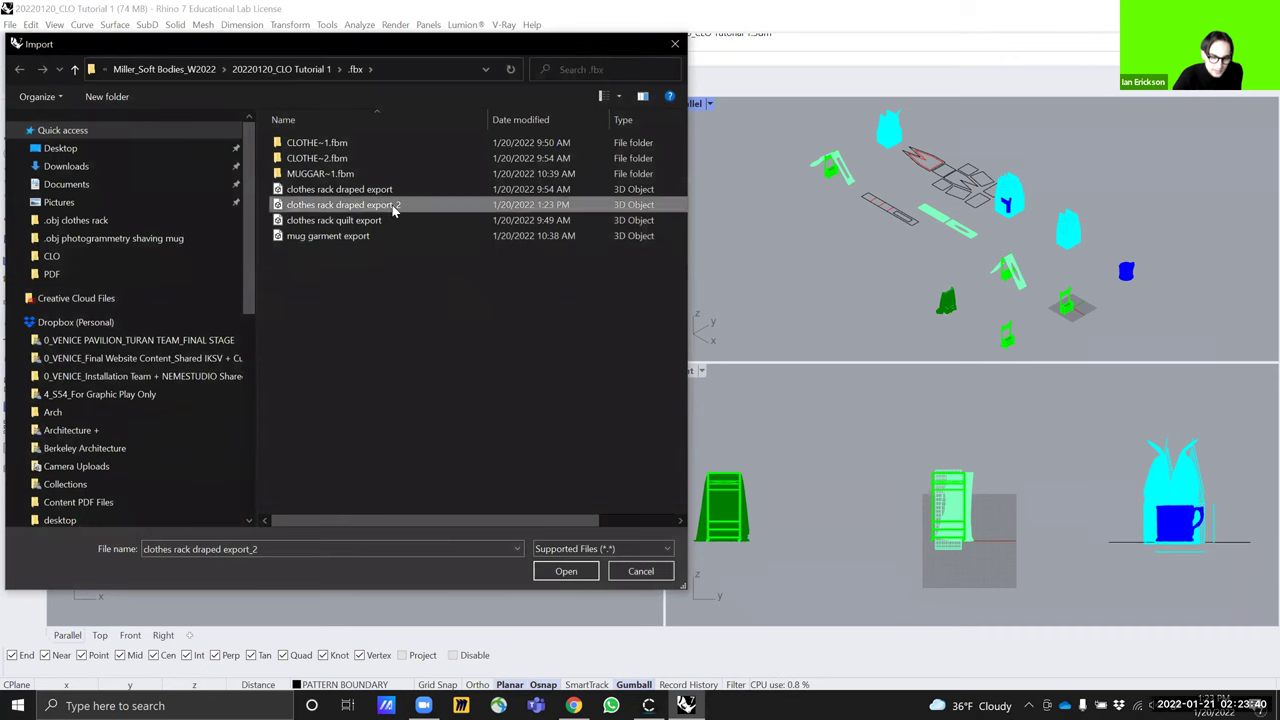
click(566, 571)
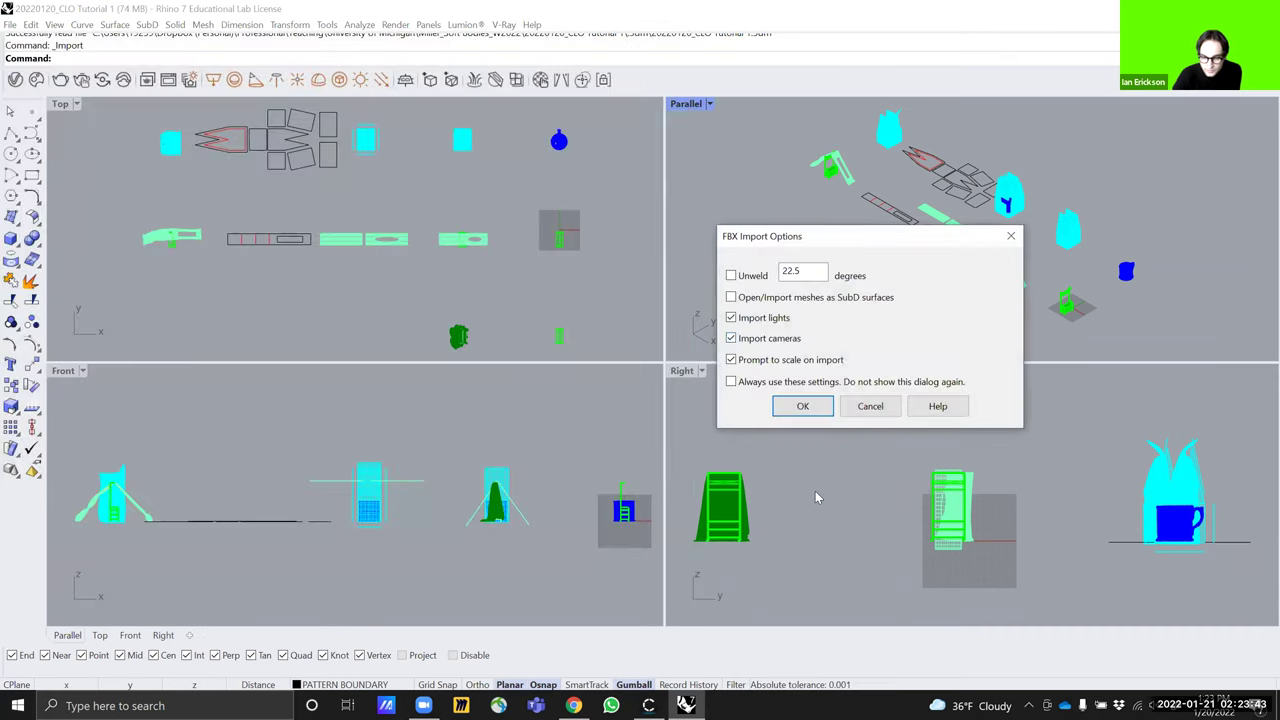
click(803, 408)
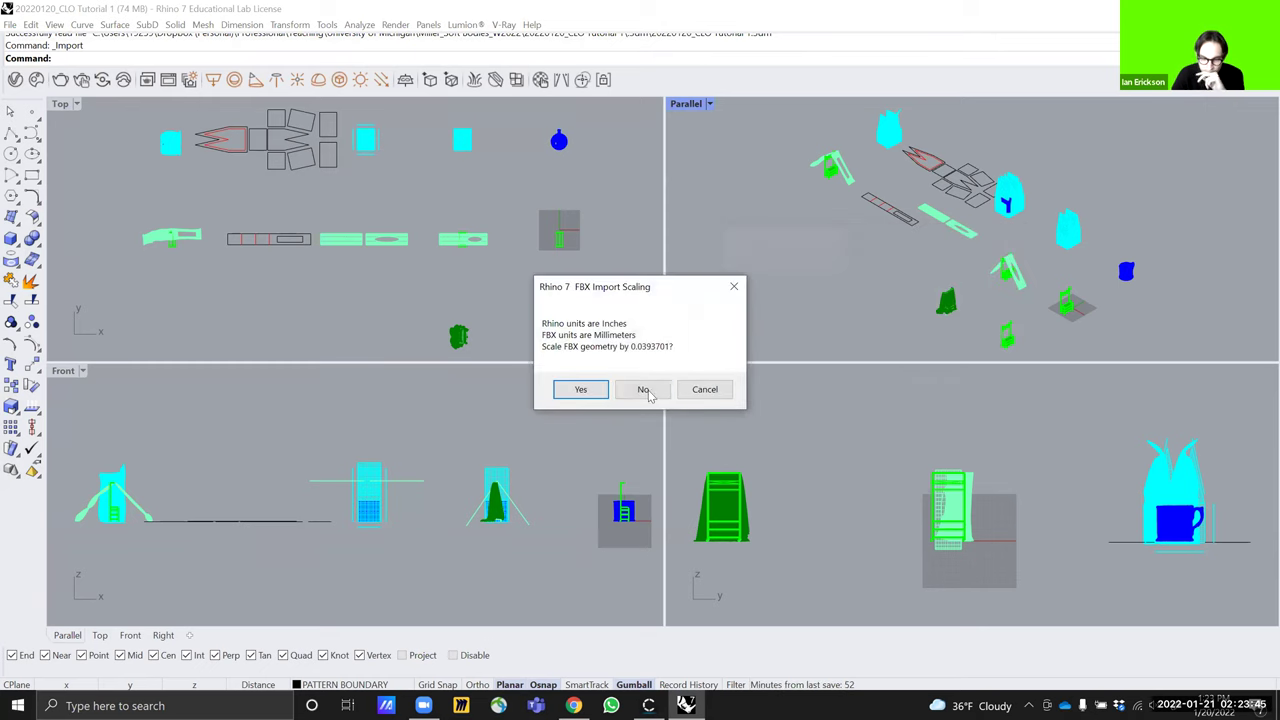
click(583, 390)
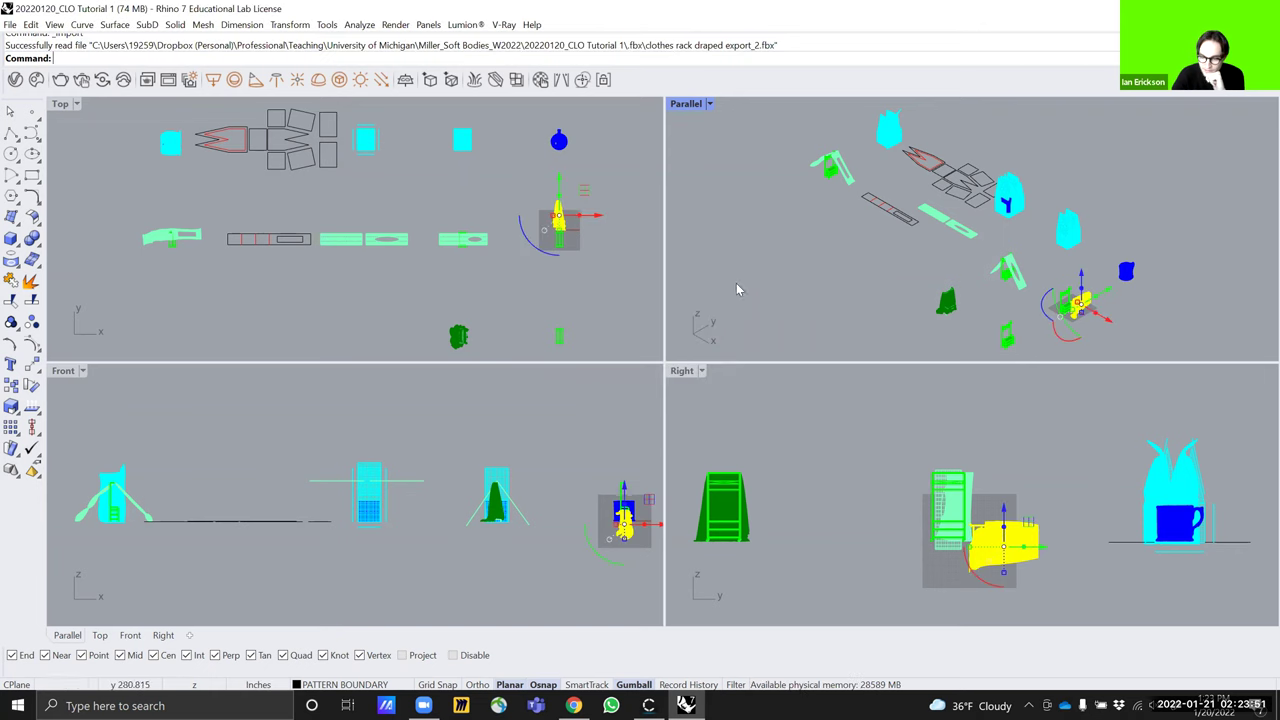
Maximize the Parallel viewport and rotate the imported draped rack so it stands upright
double_click(686, 104)
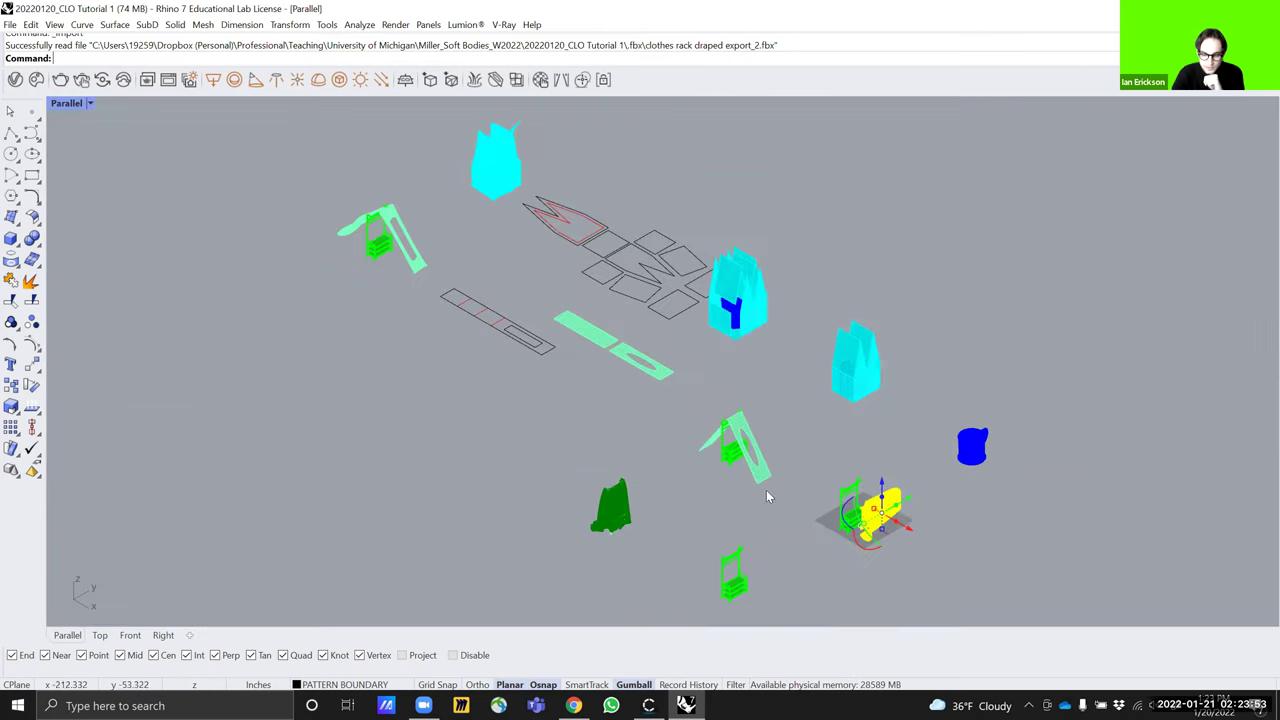
scroll(849, 380, up, 4)
text(zs)
key(Return)
drag(655, 386, 846, 437)
scroll(700, 389, down, 12)
right_drag(610, 392, 695, 392)
scroll(697, 398, up, 6)
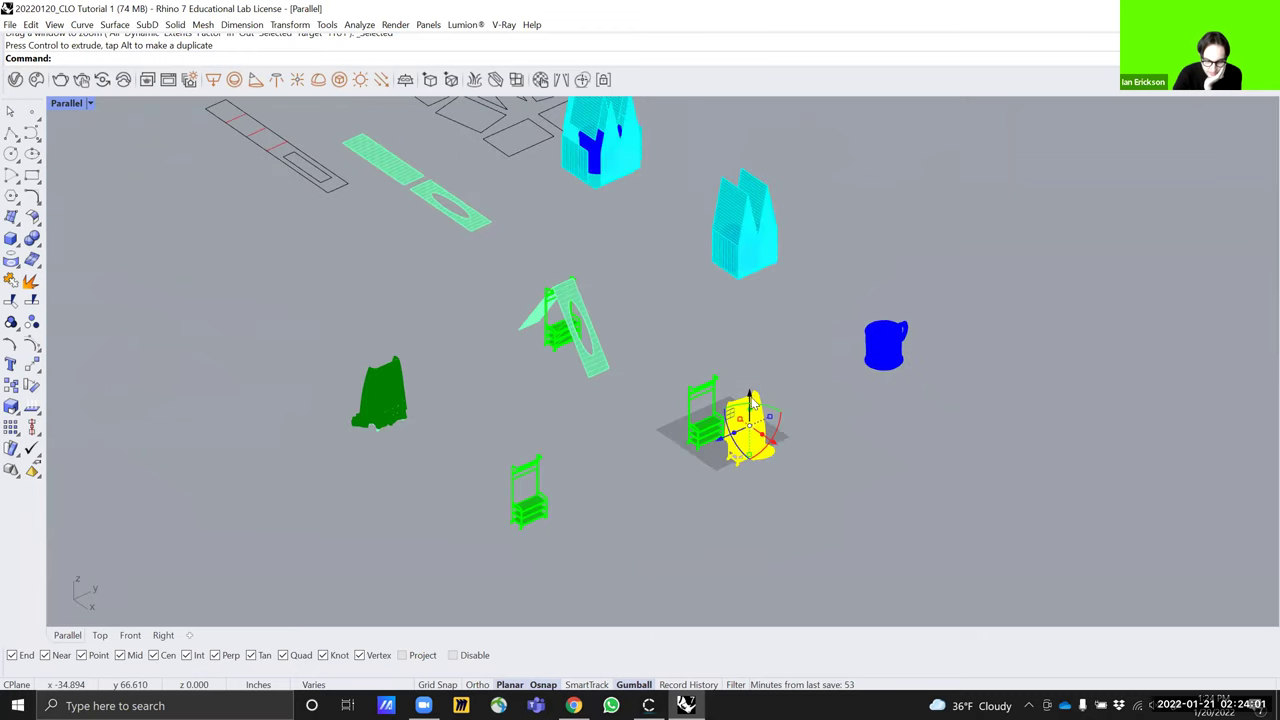
Raise the imported draped rack and move it beside the dark green draped rack, then deselect it
drag(751, 398, 751, 332)
right_drag(776, 466, 806, 488)
drag(712, 372, 287, 443)
click(304, 463)
scroll(301, 462, up, 7)
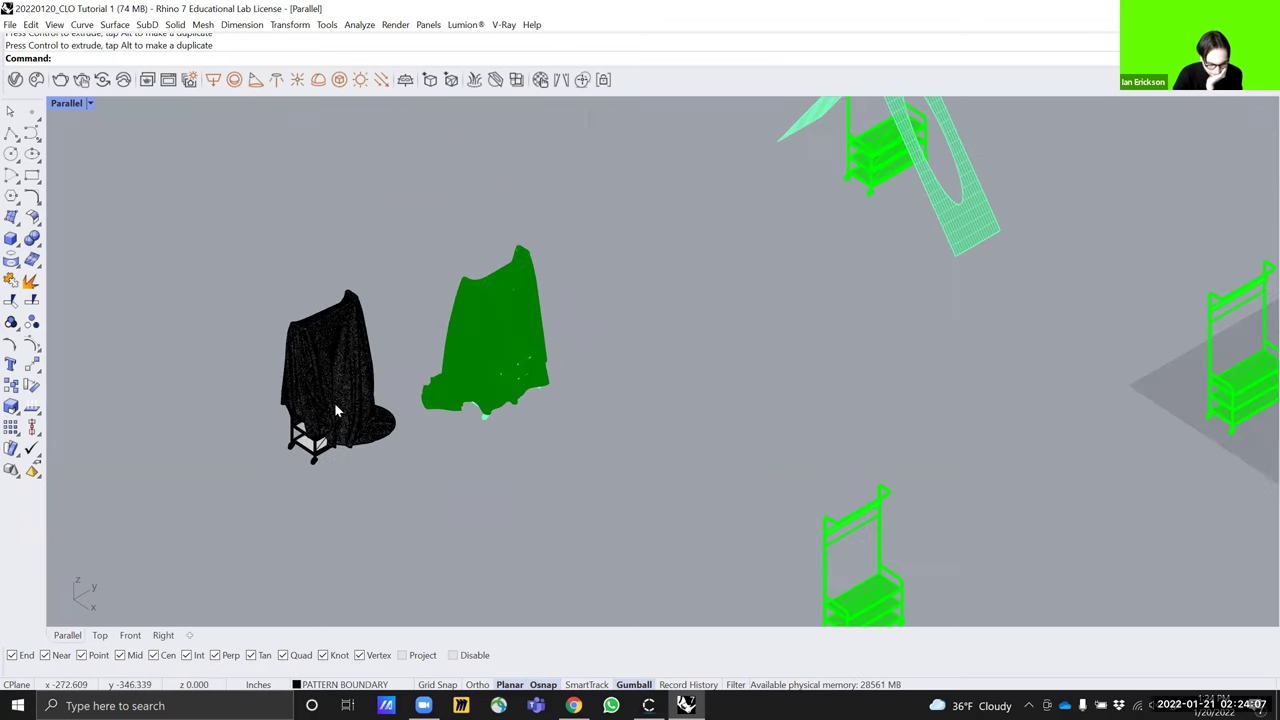
scroll(334, 410, up, 2)
scroll(475, 420, down, 8)
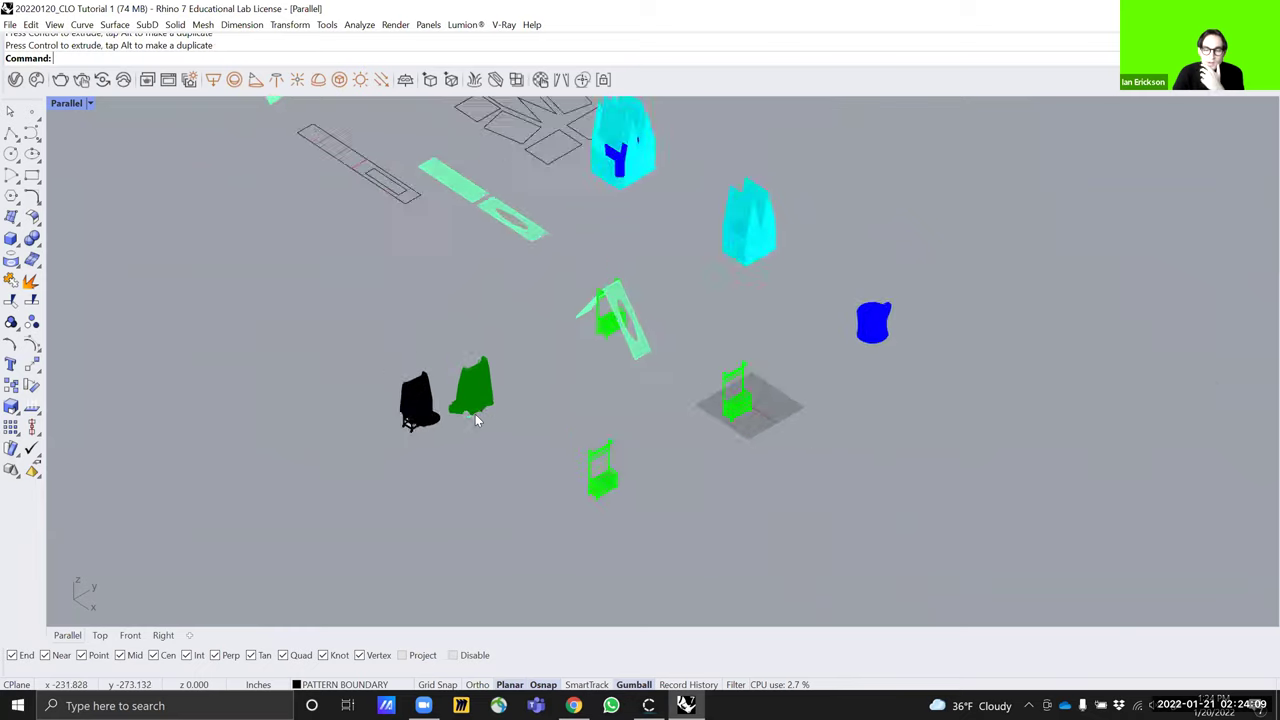
scroll(477, 422, down, 2)
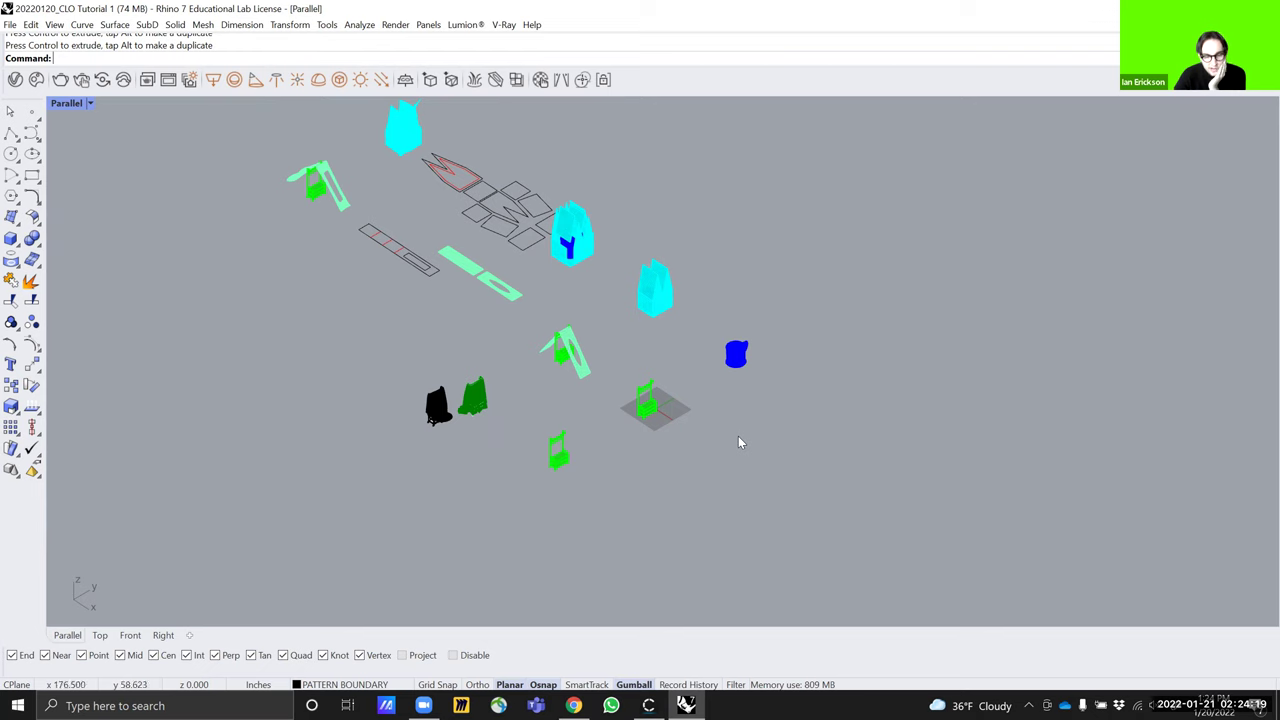
Examine the draped racks, garment models and flat patterns across the model from several angles, ending at the long clothes rack pattern
scroll(659, 395, up, 4)
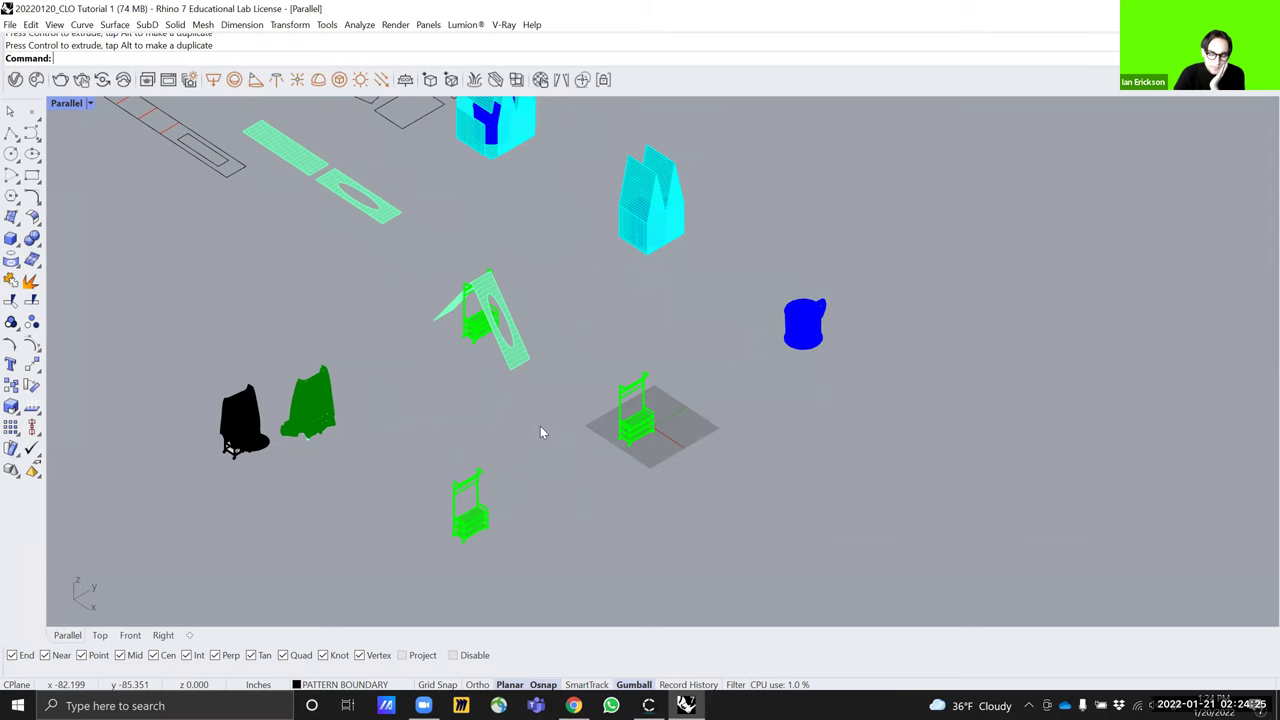
scroll(457, 218, up, 2)
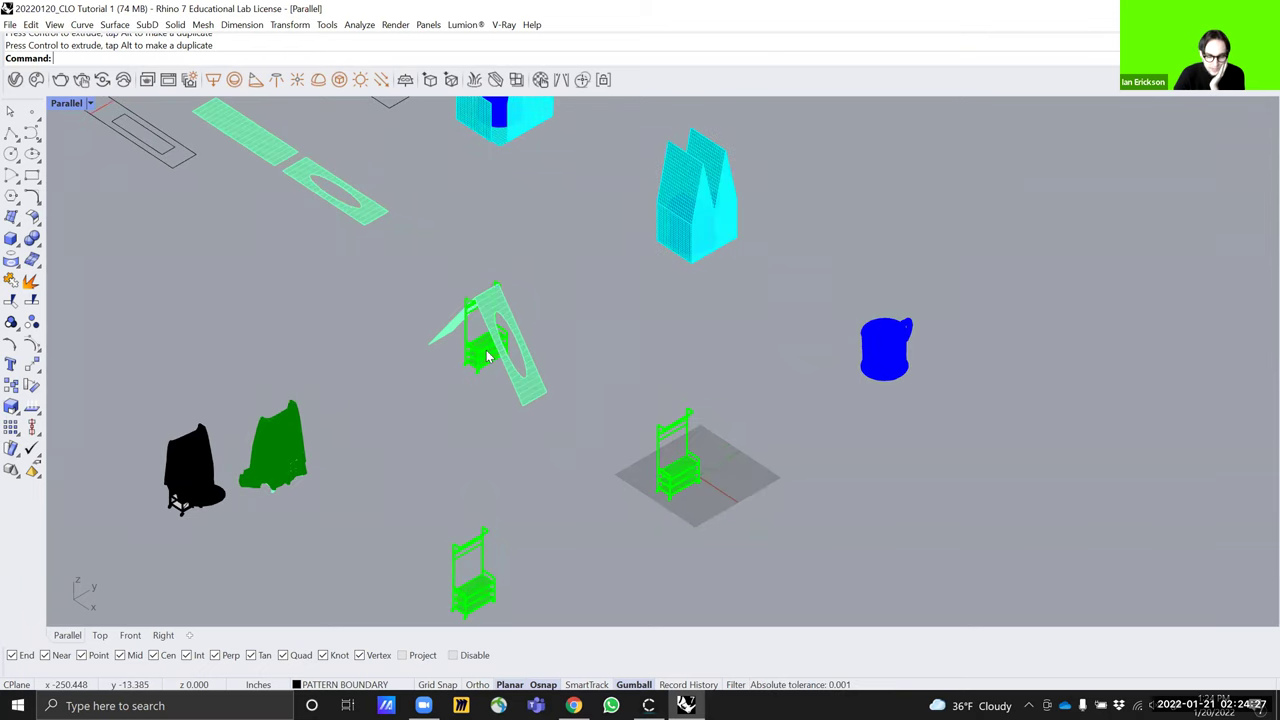
mouse_move(457, 398)
right_down()
mouse_move(486, 417)
mouse_move(517, 397)
mouse_move(443, 371)
mouse_move(444, 388)
right_up()
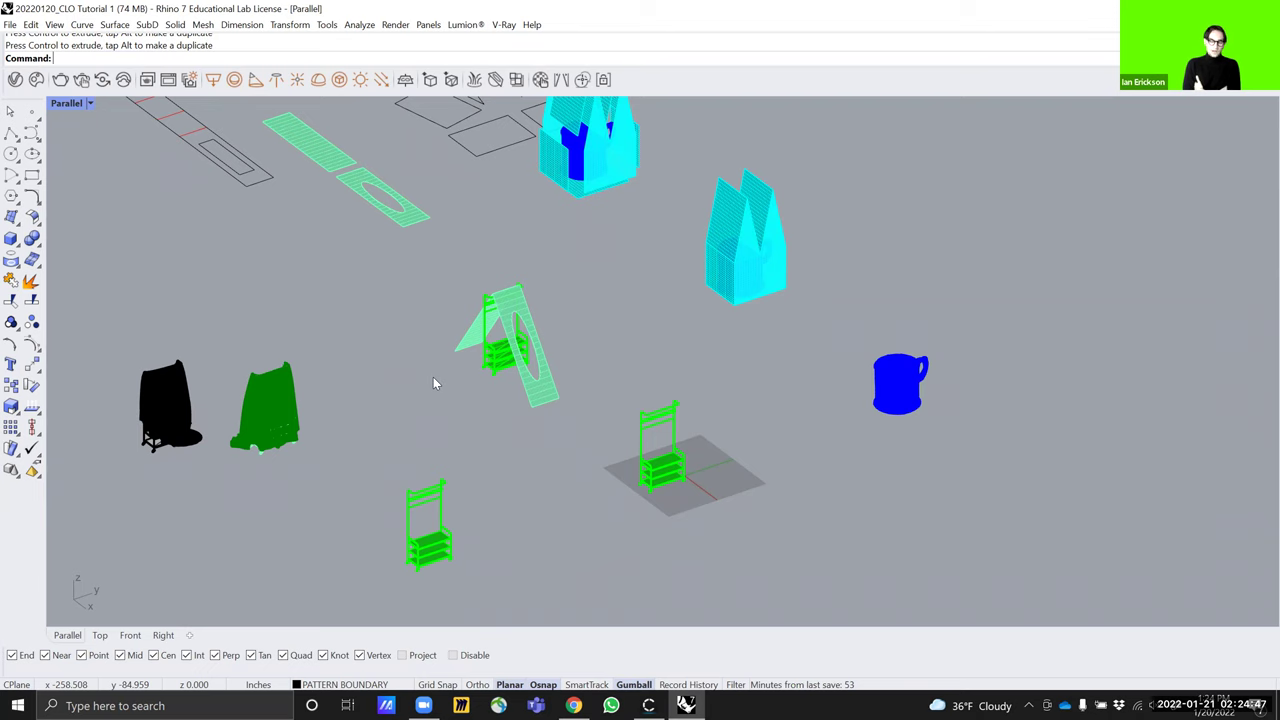
right_drag(420, 366, 434, 449)
scroll(434, 449, up, 3)
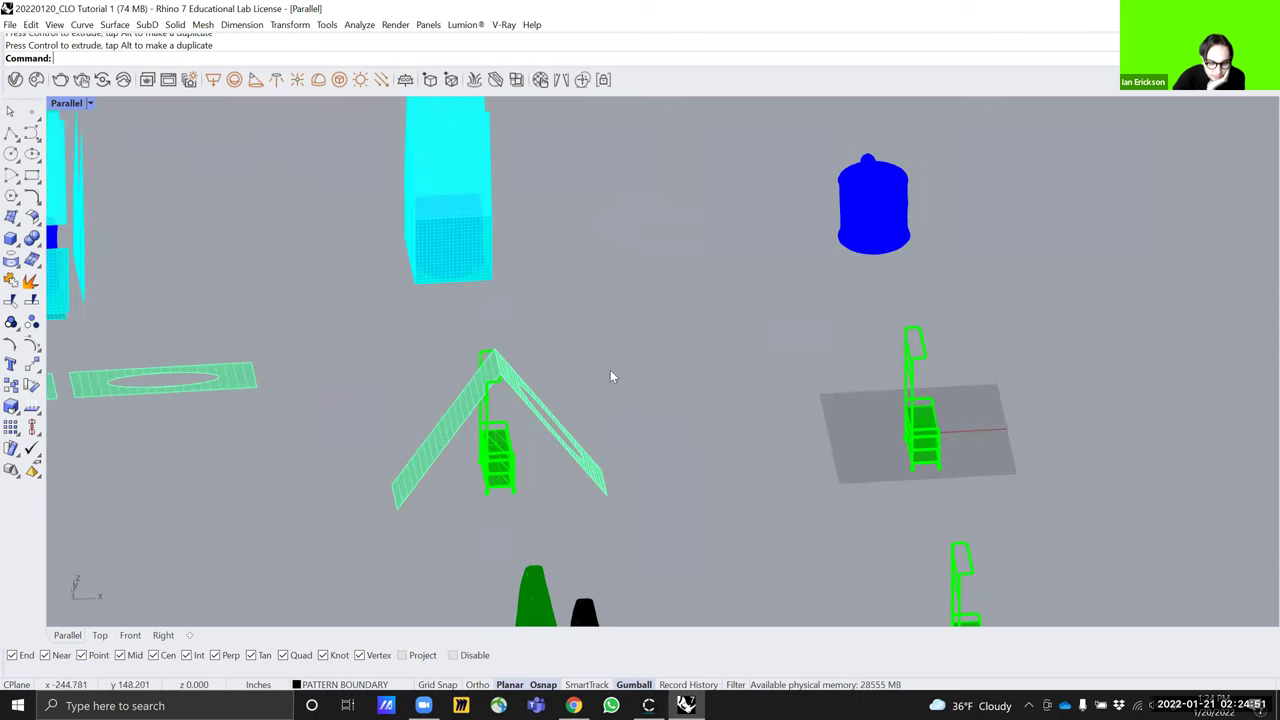
right_drag(643, 500, 576, 478)
scroll(574, 488, down, 3)
right_drag(486, 414, 313, 354)
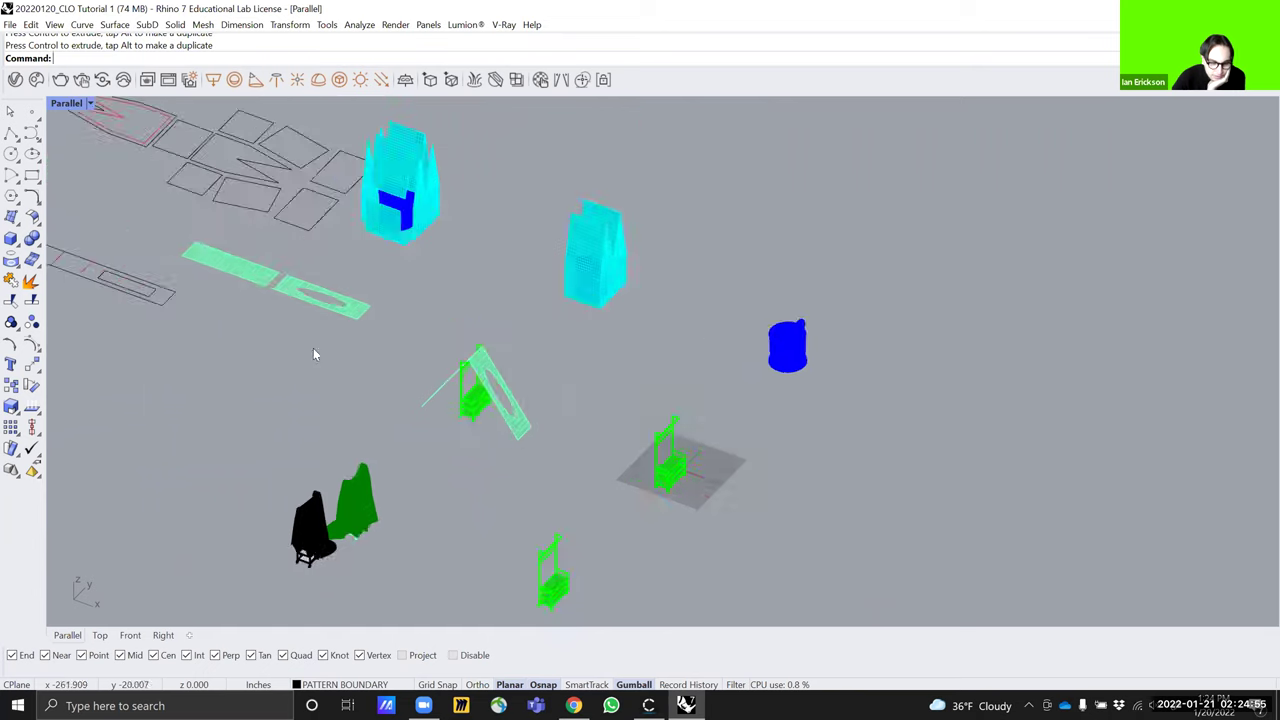
scroll(440, 389, down, 2)
middle_click(316, 352)
scroll(482, 342, up, 4)
shift+right_drag(664, 404, 1024, 502)
shift+right_drag(637, 474, 782, 505)
right_drag(457, 417, 434, 420)
scroll(434, 419, up, 4)
Inspect the long flat rack pattern by picking its red cross lines and inner rectangle one at a time, leaving nothing selected
click(432, 393)
click(363, 386)
click(352, 381)
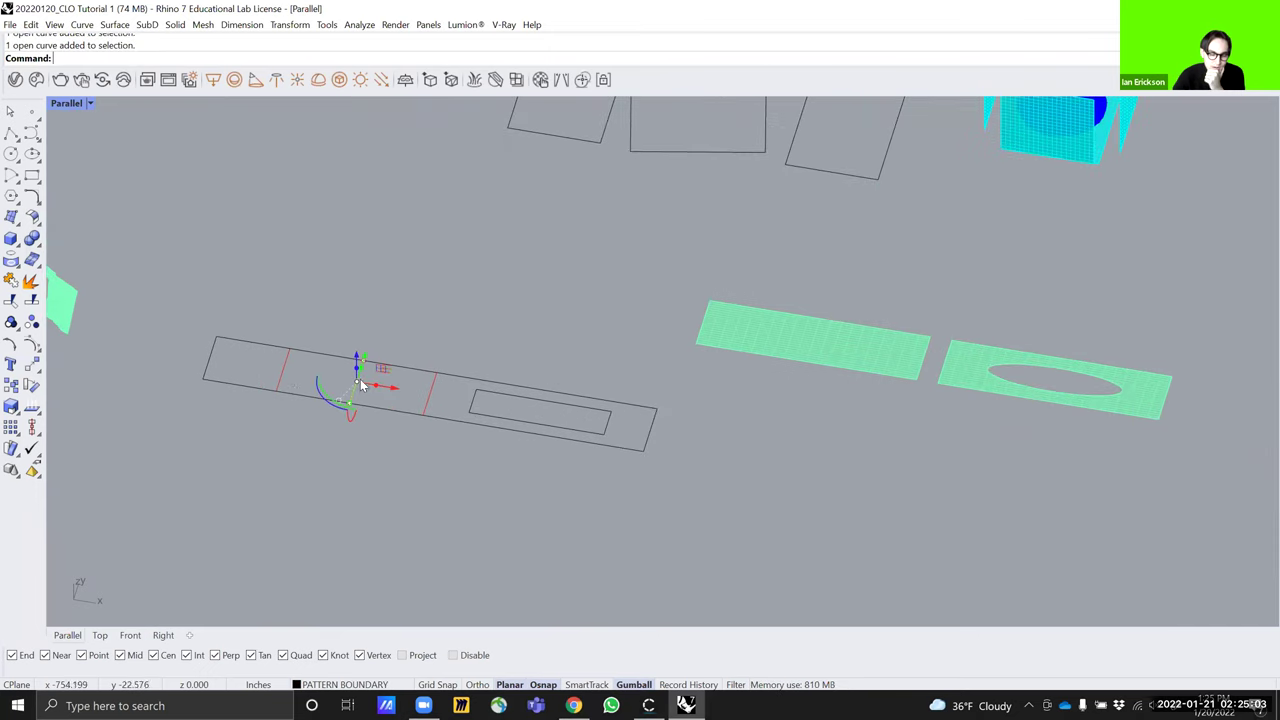
click(285, 378)
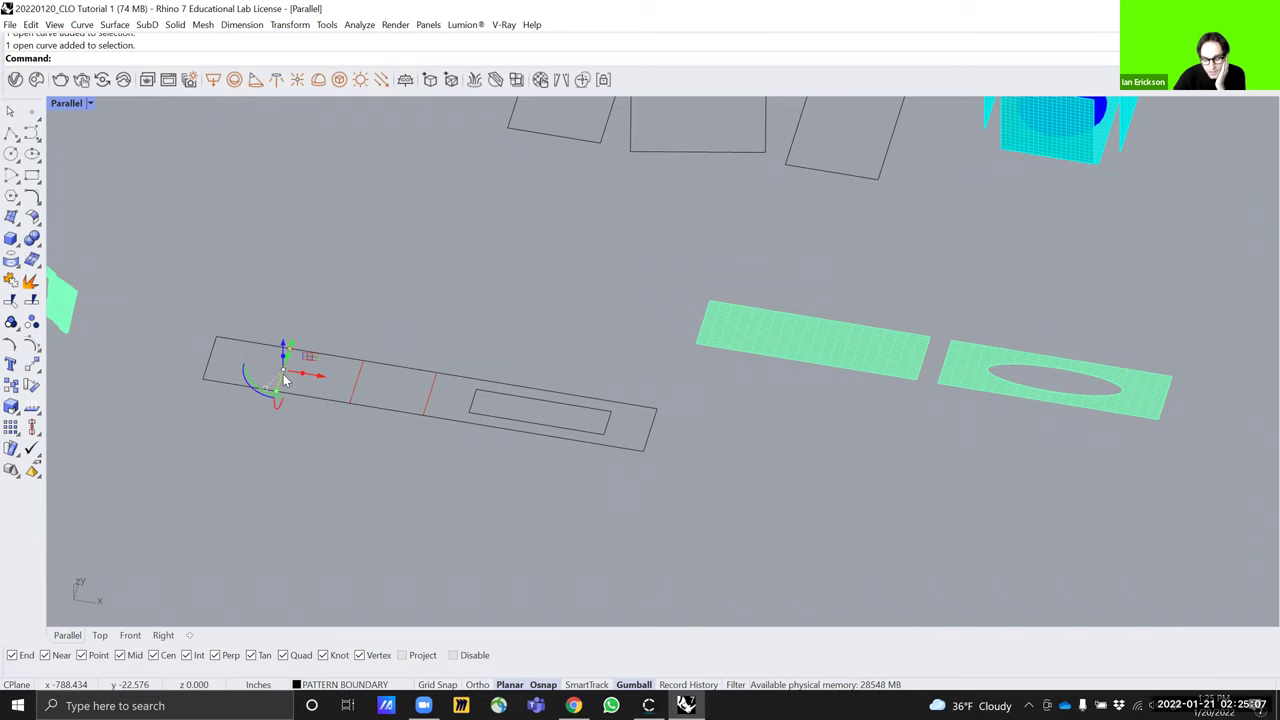
click(470, 344)
right_drag(492, 343, 505, 381)
click(492, 350)
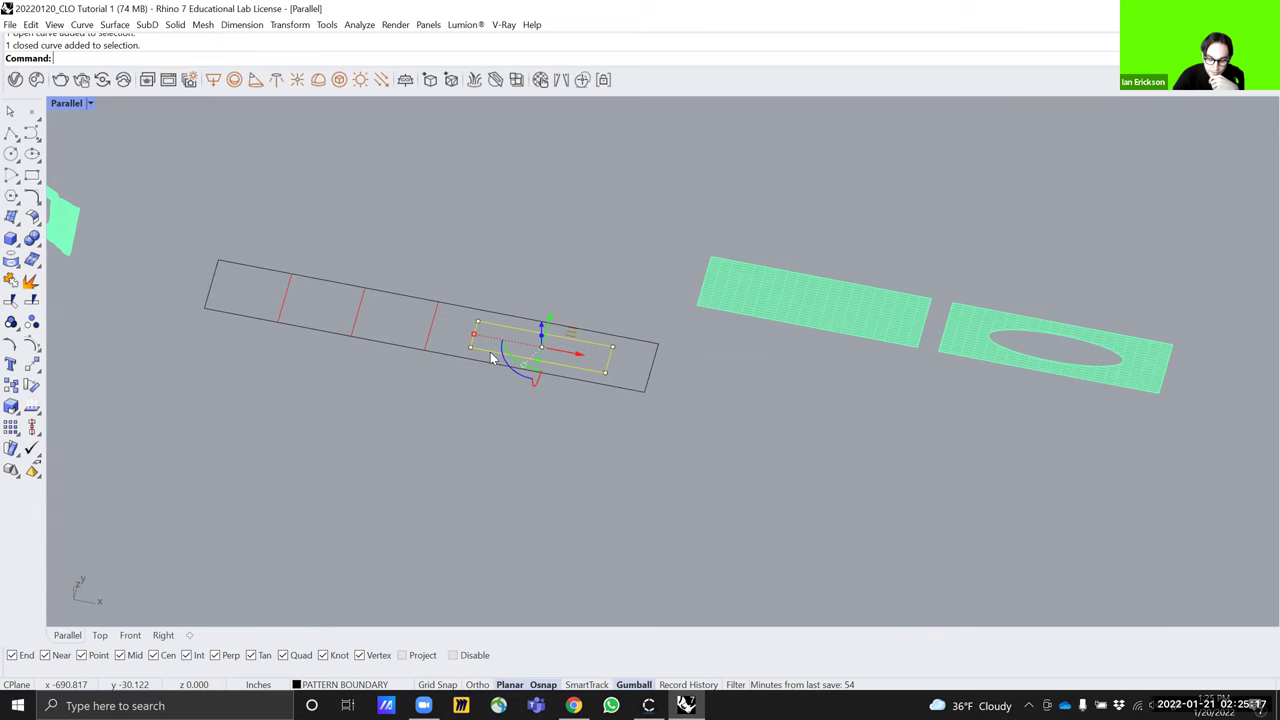
right_drag(535, 460, 522, 449)
click(523, 451)
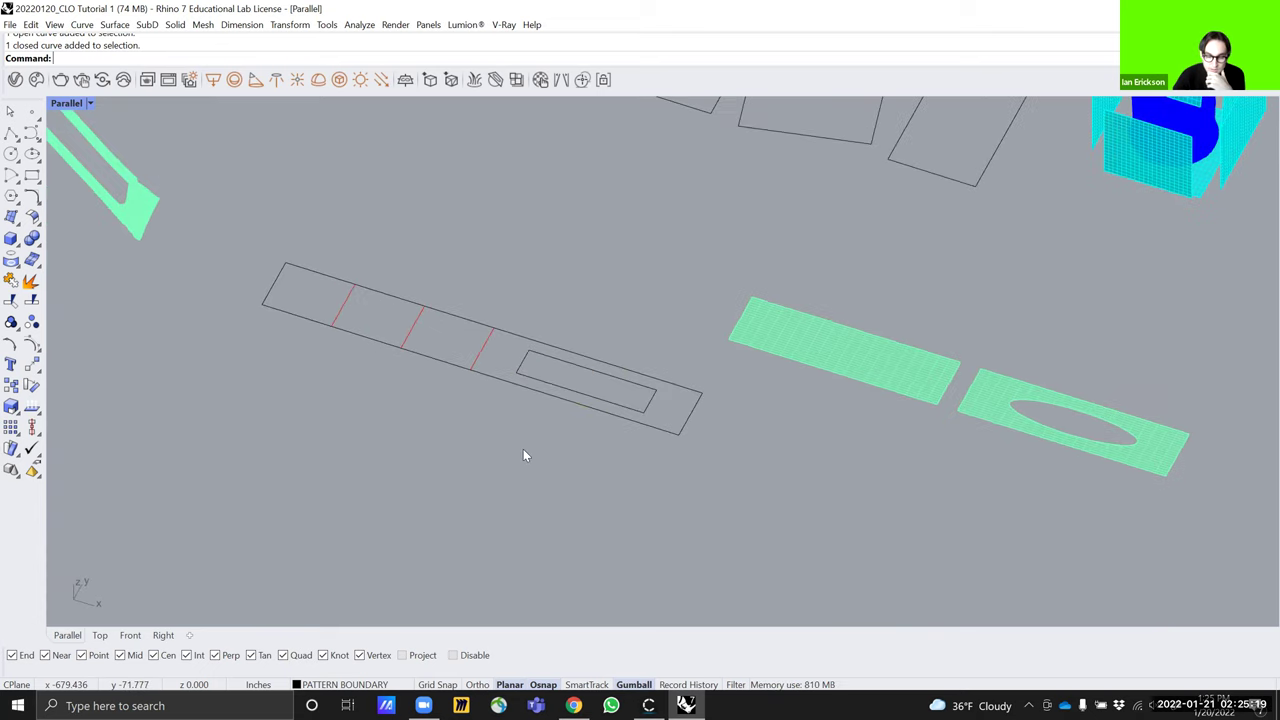
Select all curves of the long flat rack pattern and show them in the maximized Top viewport
scroll(613, 441, up, 5)
scroll(613, 441, down, 3)
scroll(613, 441, down, 9)
right_drag(623, 455, 672, 420)
drag(415, 331, 643, 474)
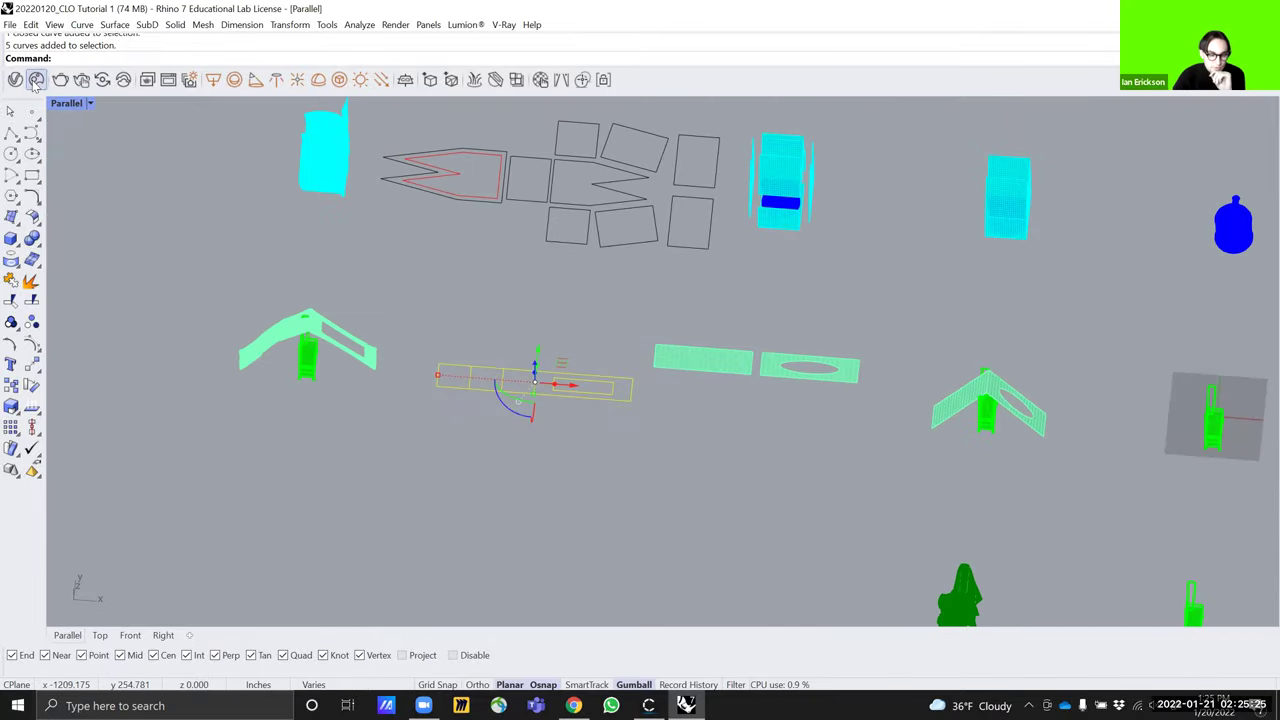
double_click(63, 104)
double_click(59, 104)
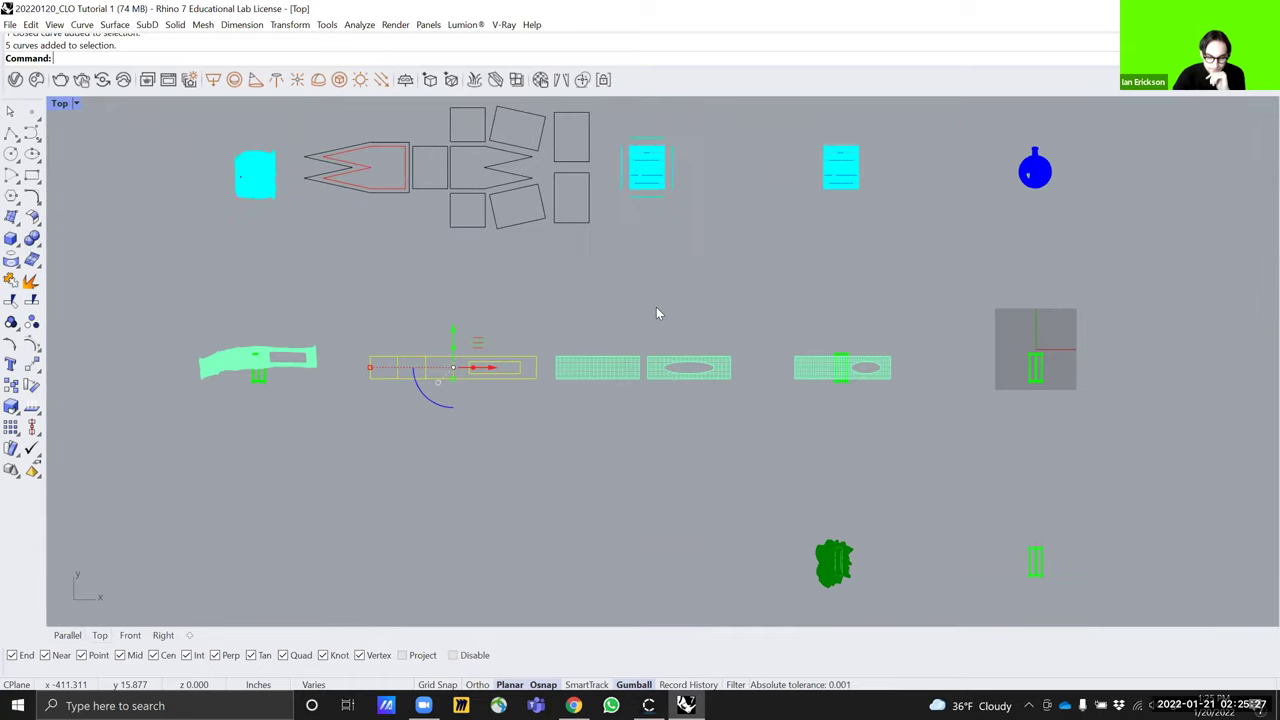
Isolate the selected pattern curves and zoom to them
right_drag(656, 308, 609, 279)
text(iso)
key(Return)
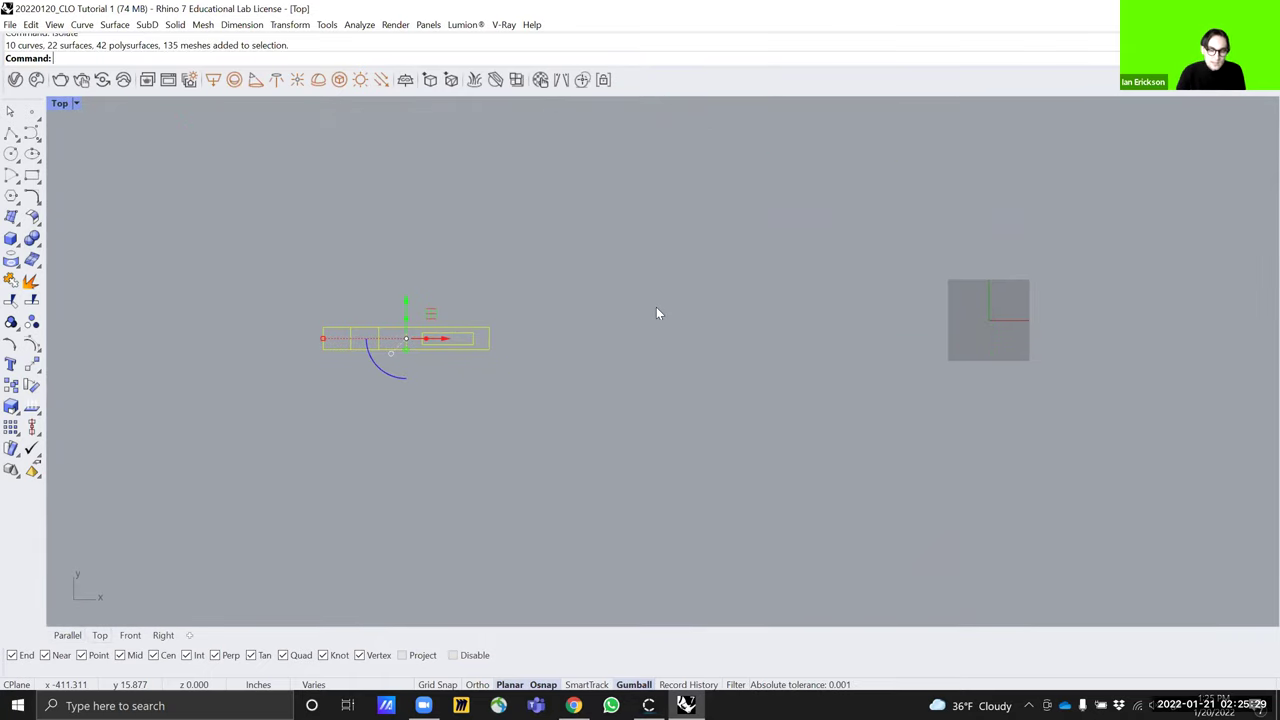
text(zs)
key(Return)
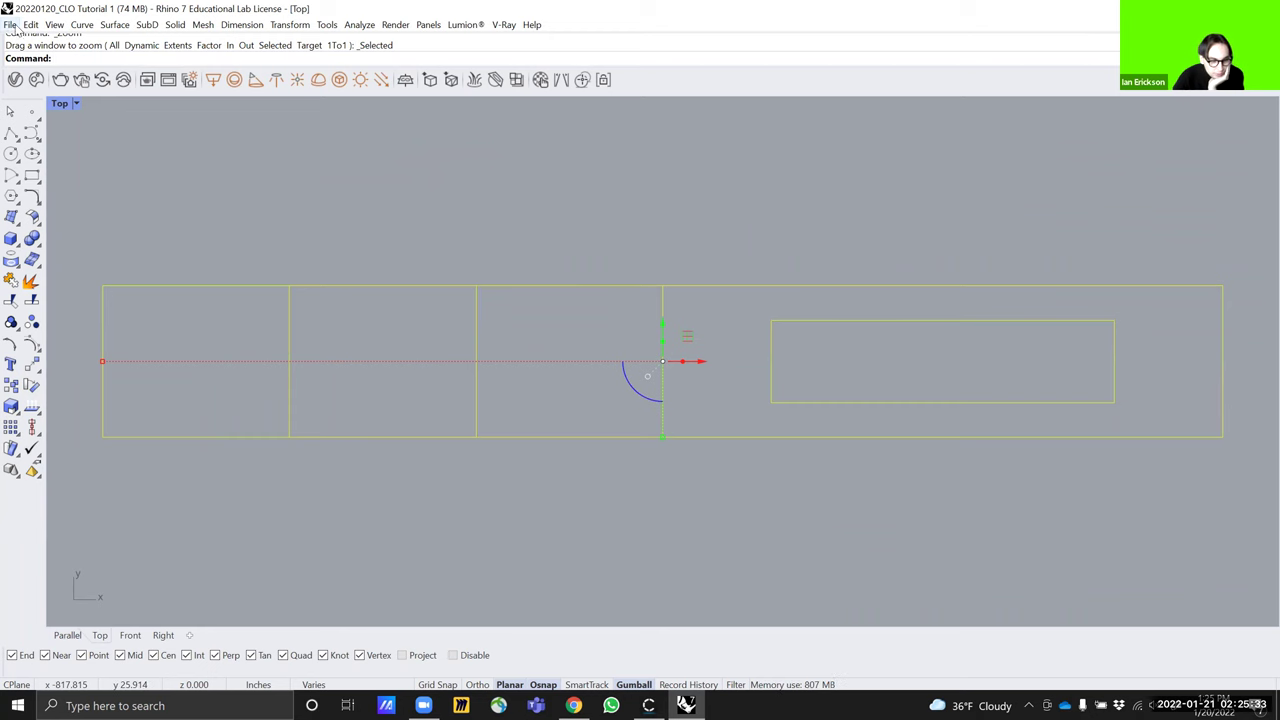
Review the Adobe PDF print setup's output scale, margins and visibility options for the pattern, proceeding to the PDF save and cancelling it
click(9, 24)
click(50, 307)
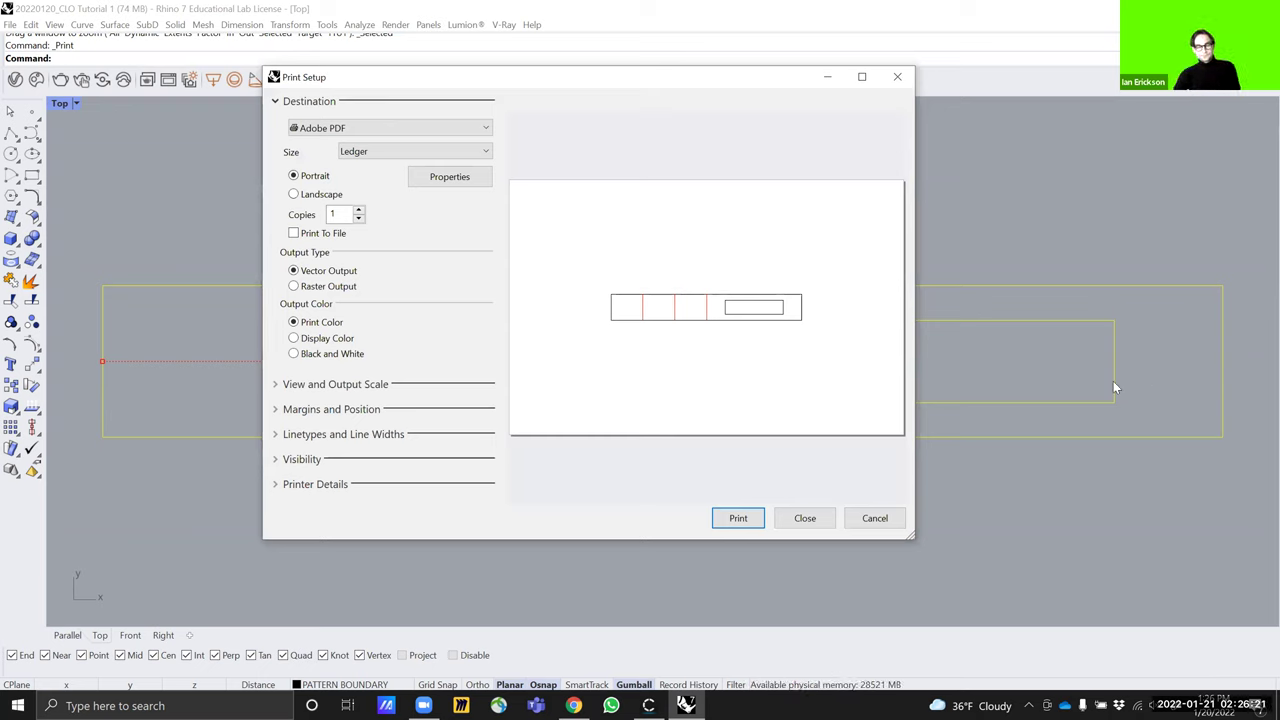
click(288, 386)
scroll(450, 385, down, 2)
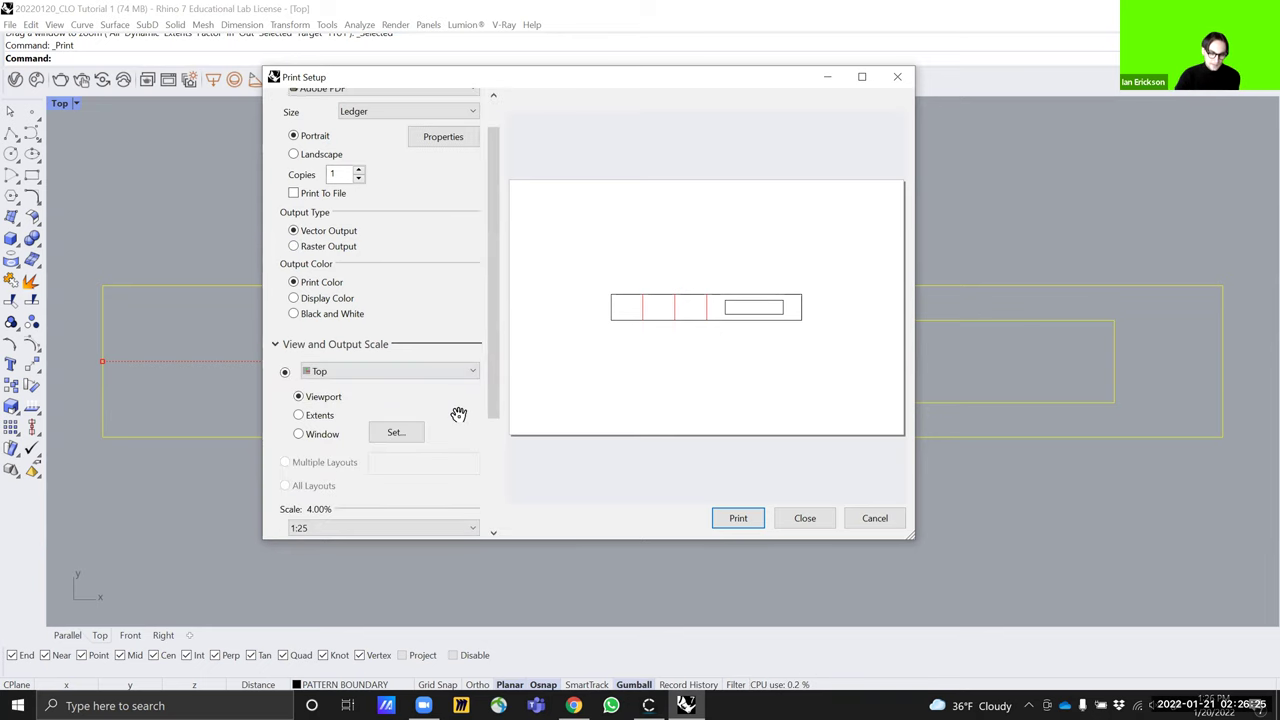
scroll(480, 390, down, 4)
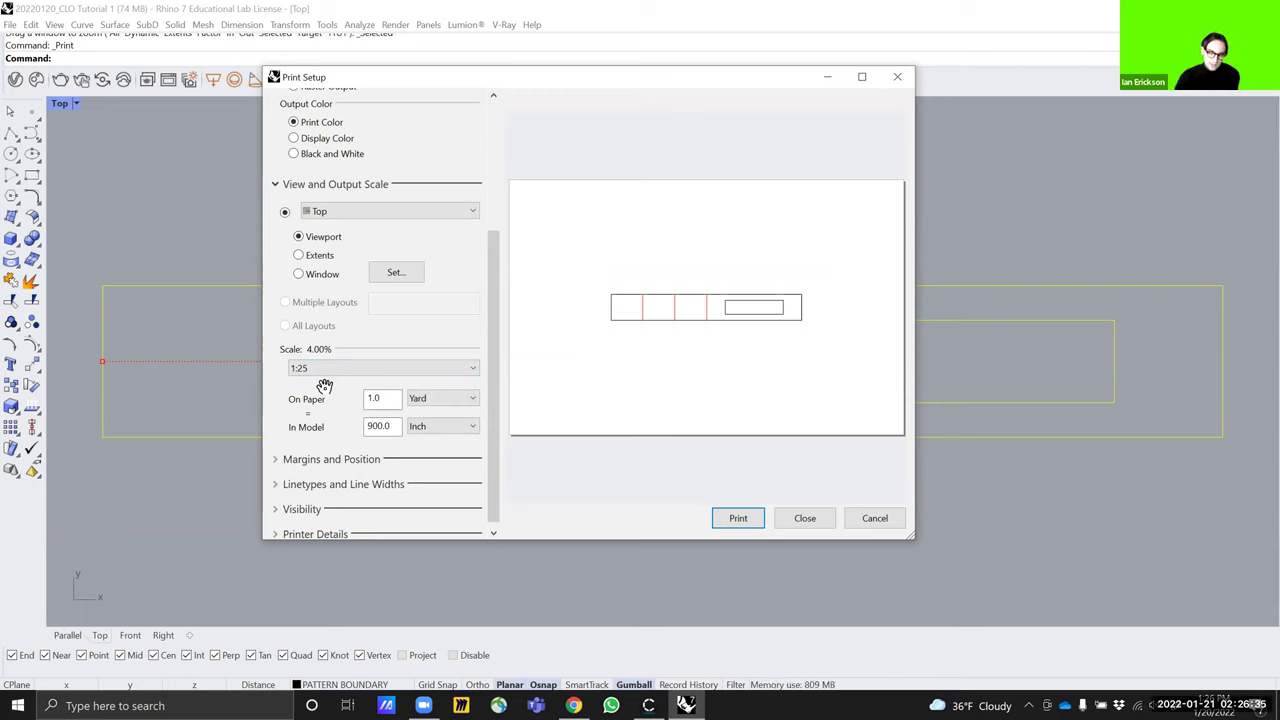
click(276, 459)
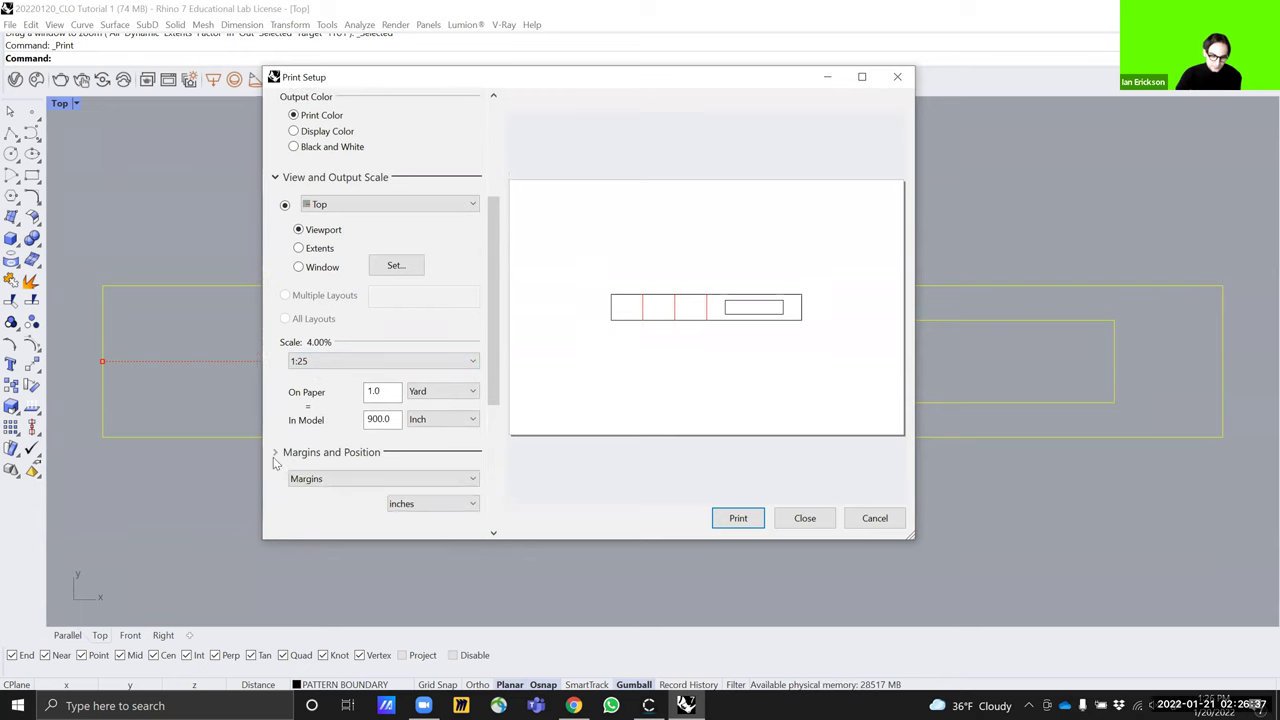
scroll(282, 470, down, 2)
scroll(287, 480, down, 5)
click(300, 501)
scroll(325, 462, down, 3)
scroll(363, 383, up, 5)
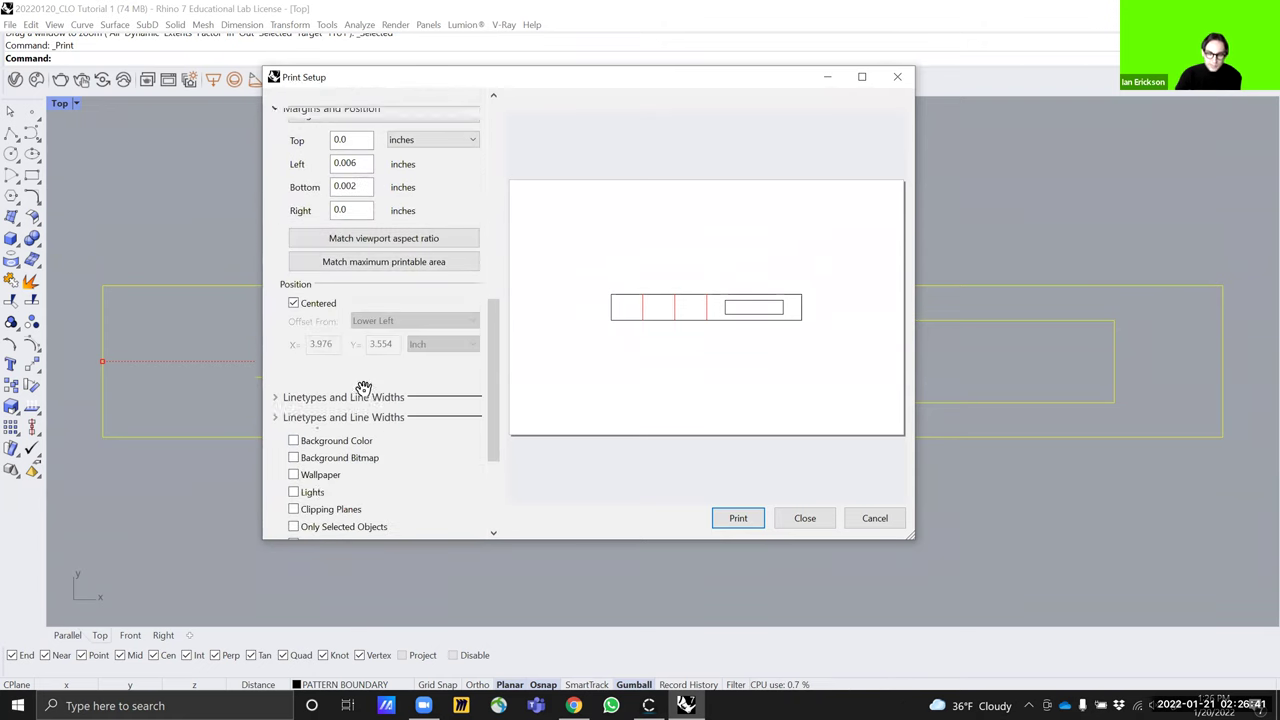
click(736, 518)
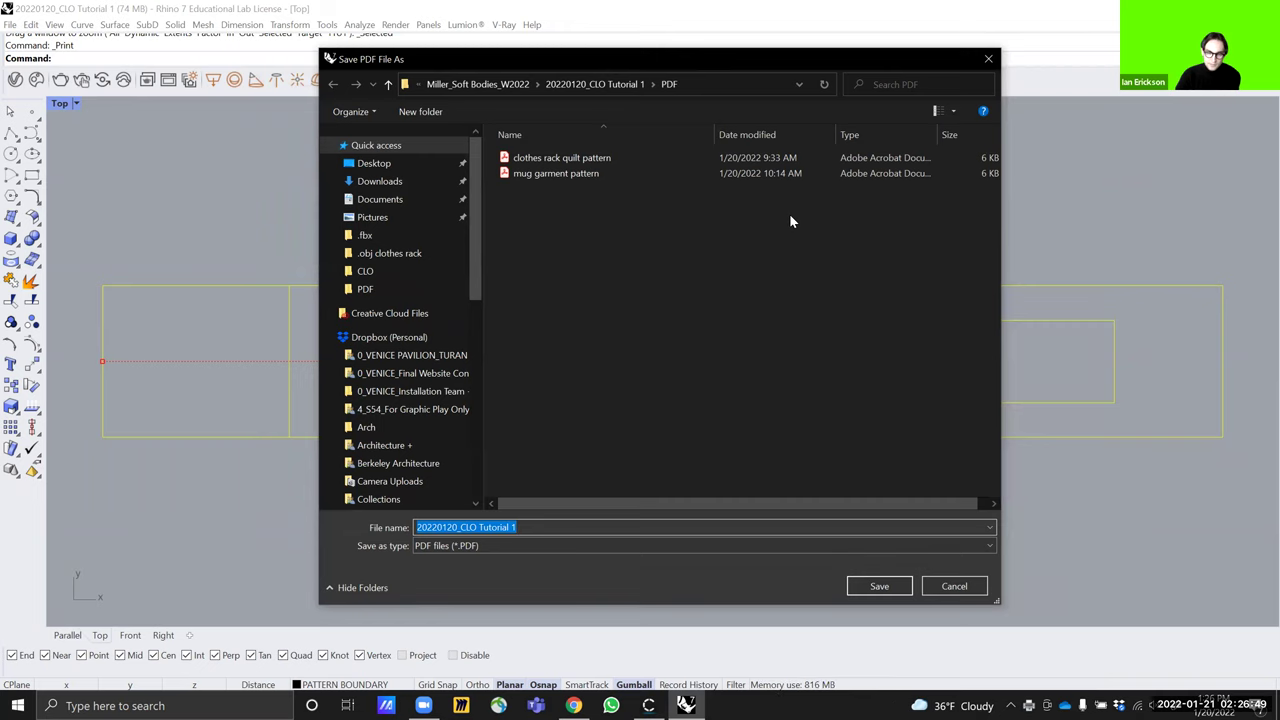
click(968, 586)
Switch to CLO and delete the draped pattern from the clothes rack
click(650, 705)
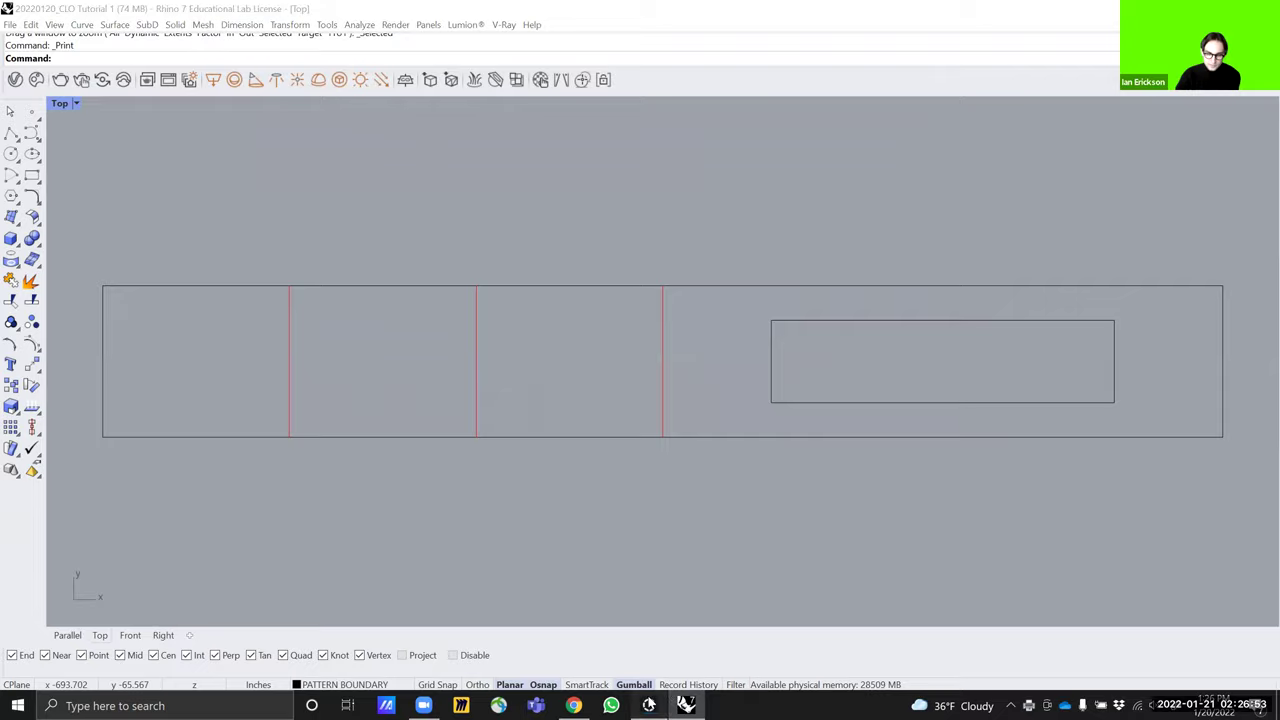
click(442, 405)
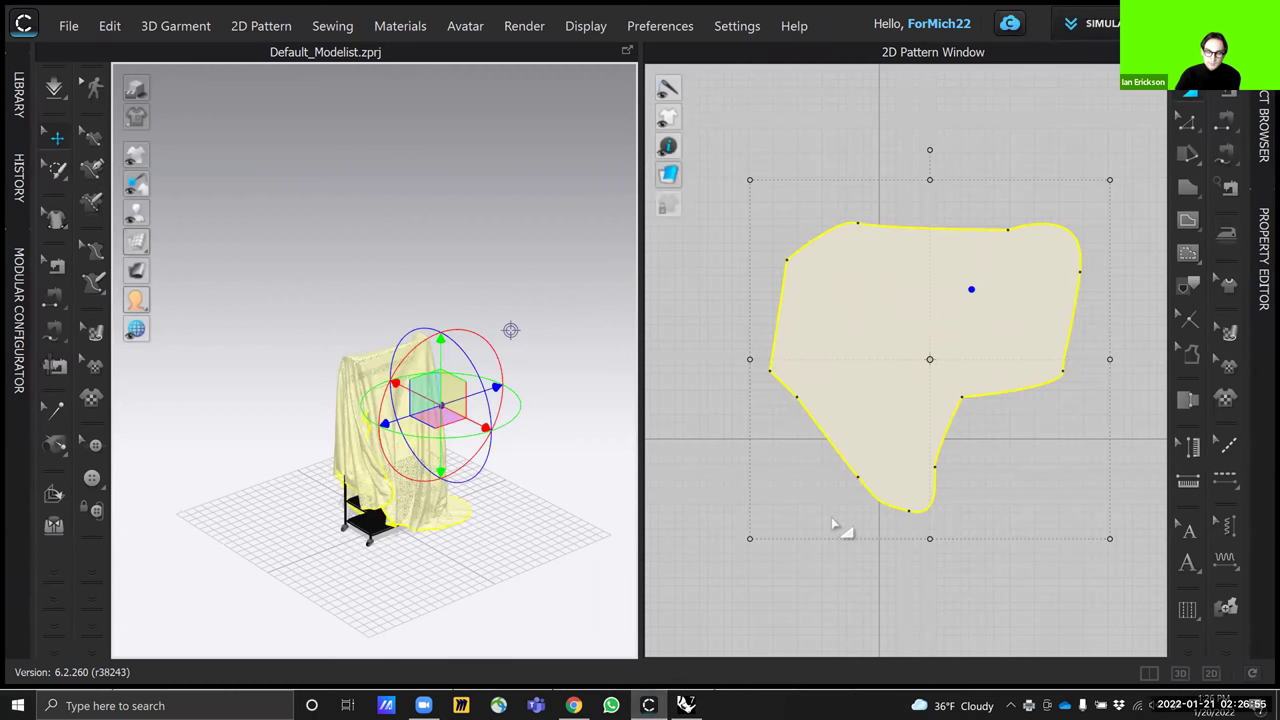
key(Delete)
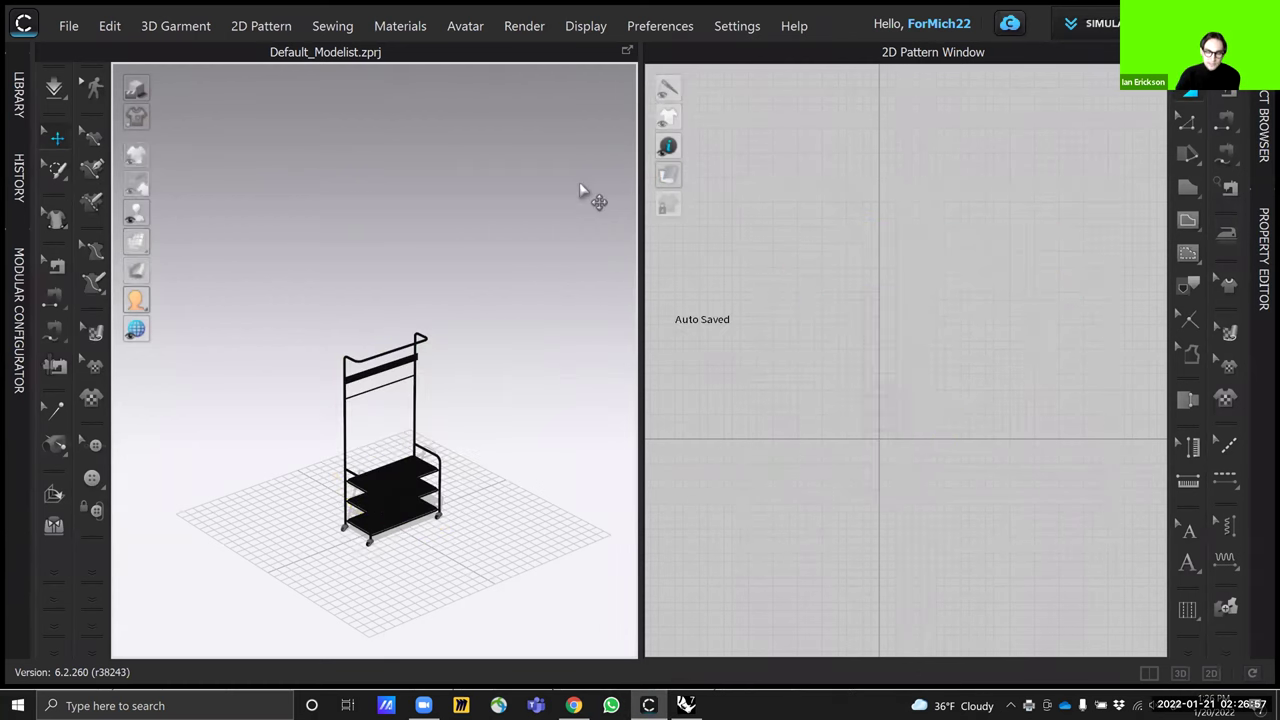
Open the "clothes rack quilt pattern" PDF for an Adobe (AI/PDF) import without saving the current project
click(72, 27)
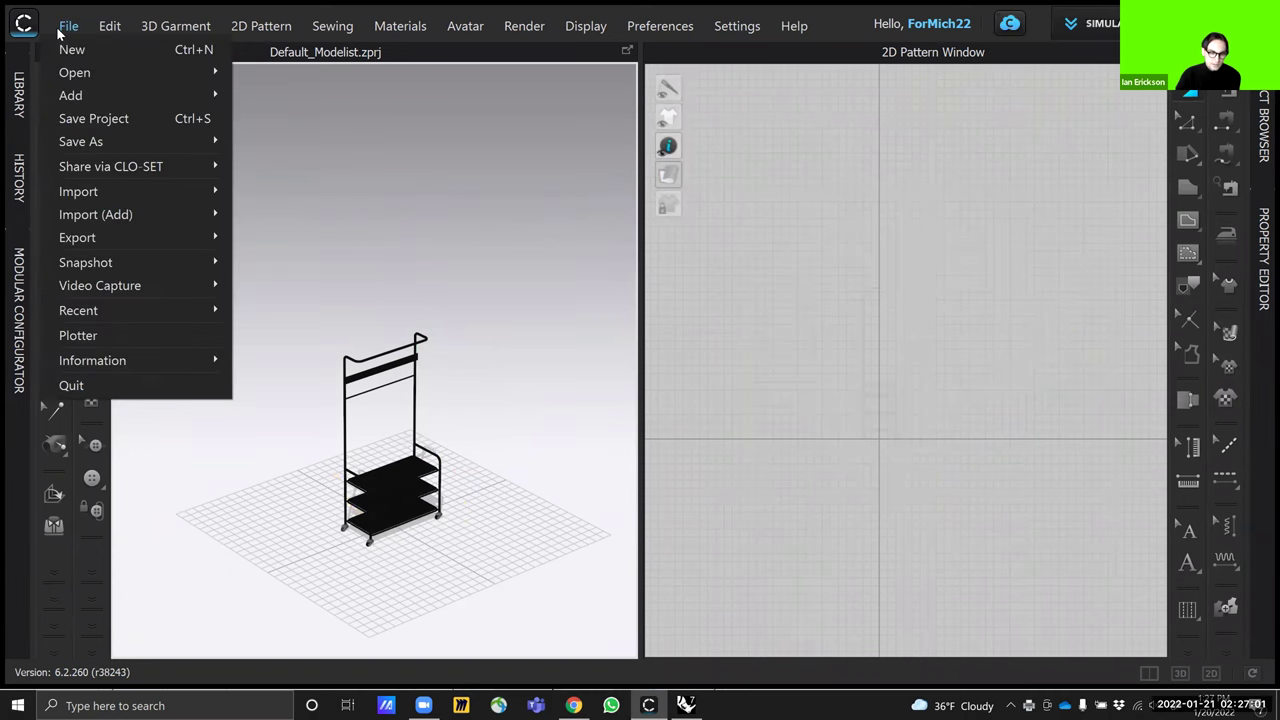
click(370, 91)
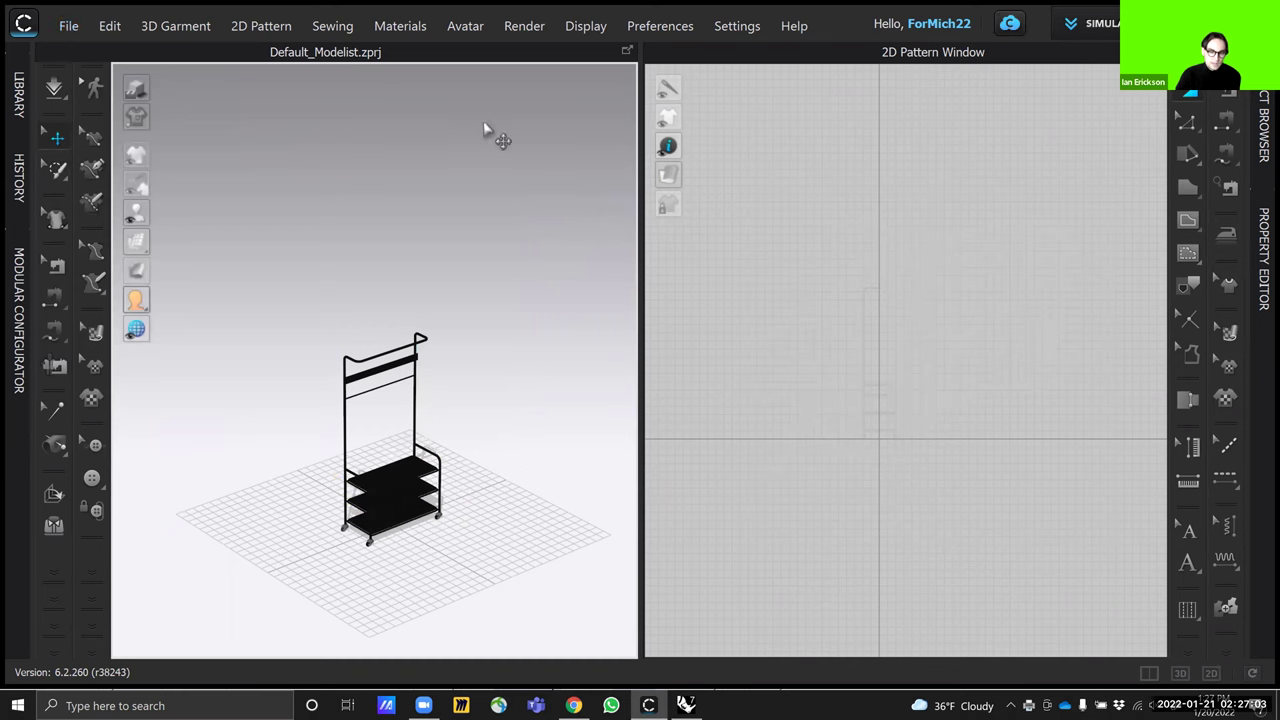
click(70, 26)
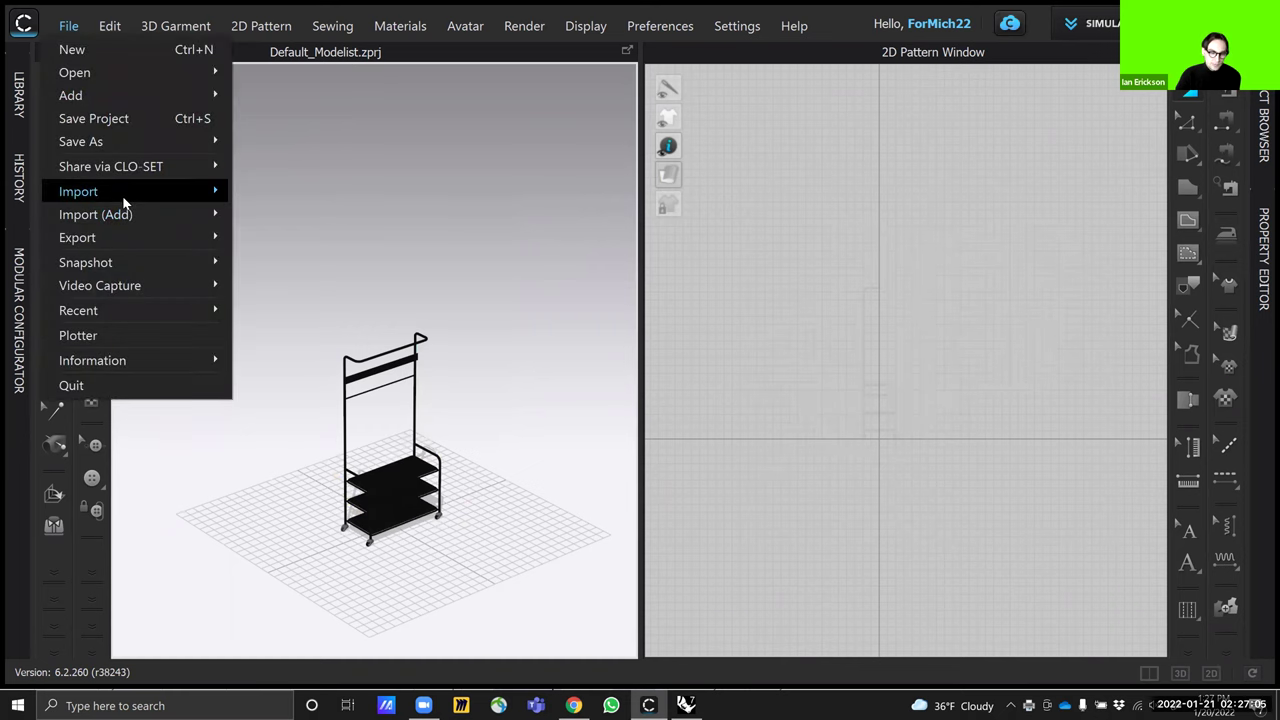
mouse_move(134, 193)
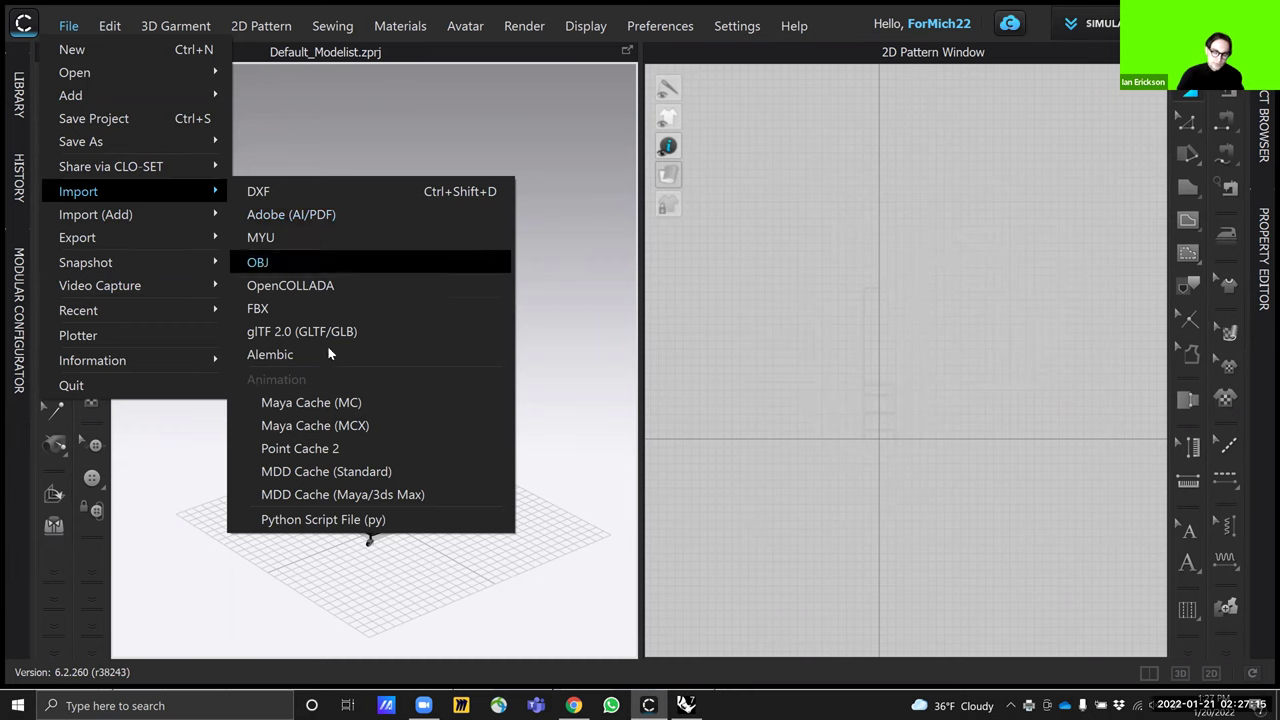
click(319, 215)
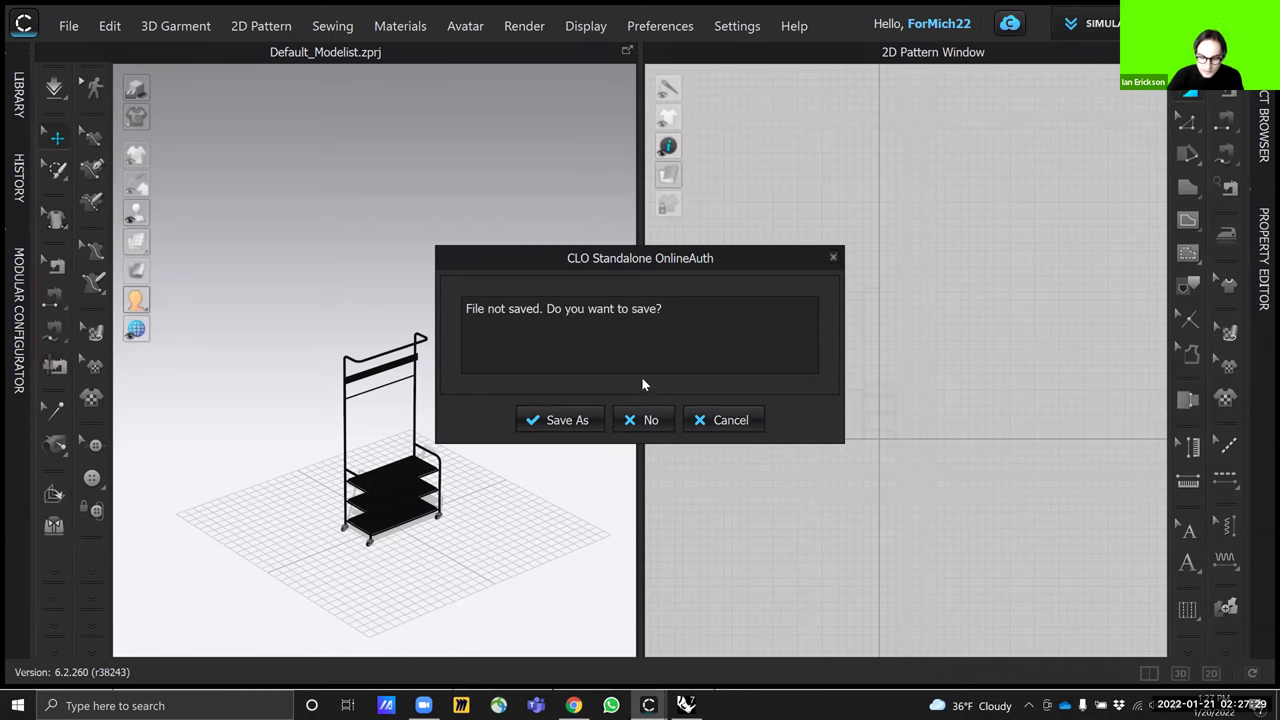
click(652, 420)
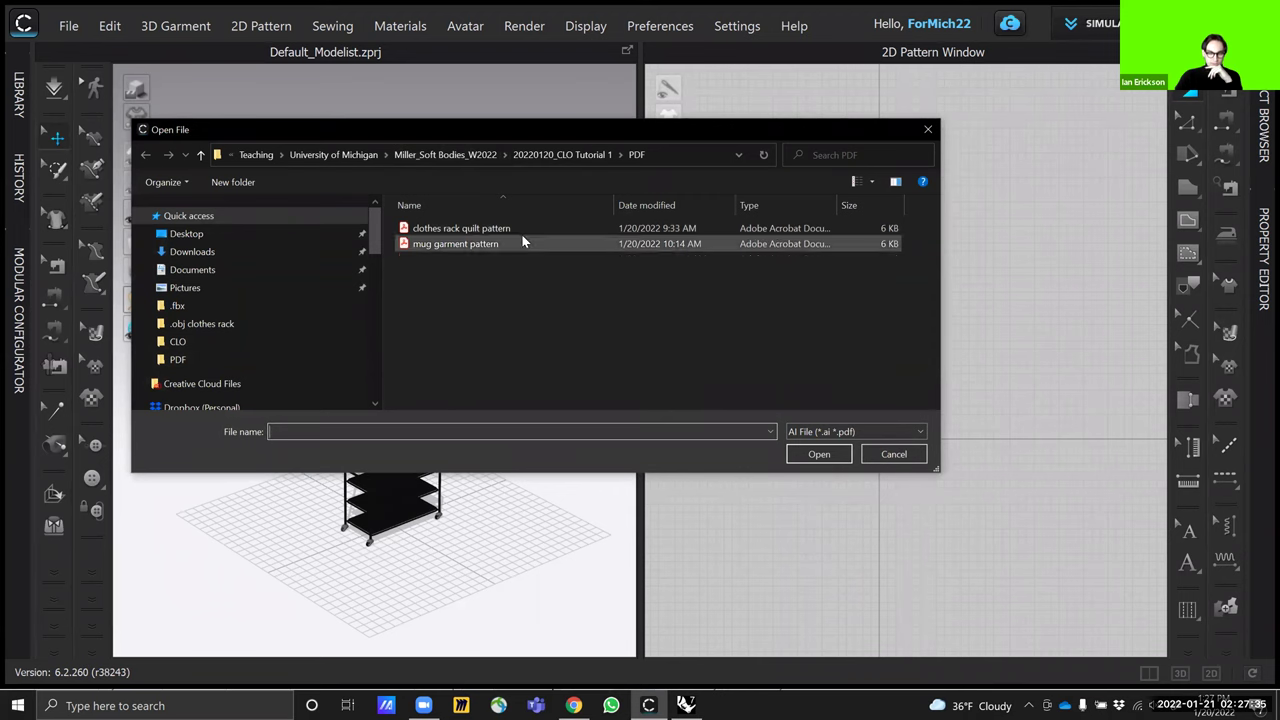
click(490, 229)
click(819, 458)
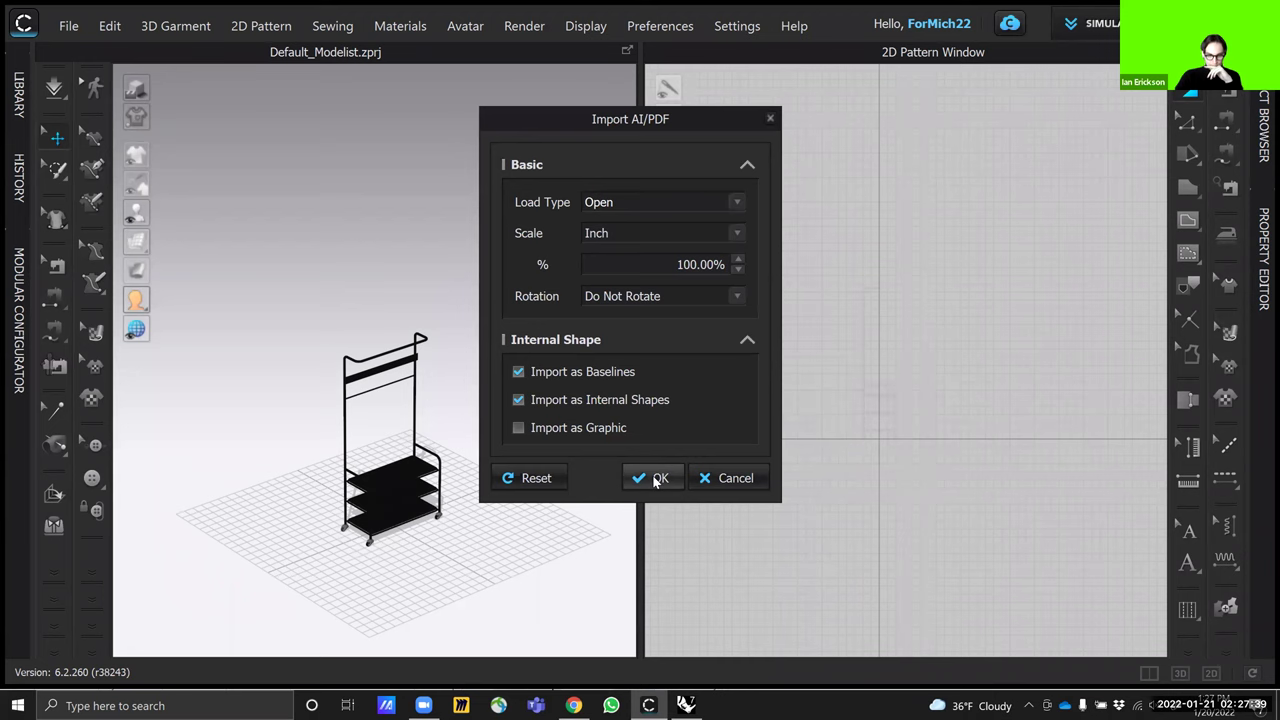
Import the pattern with load type Add, Inch scale at 100%, no rotation, and shapes brought in as baselines and internal shapes
click(738, 203)
click(632, 232)
click(735, 232)
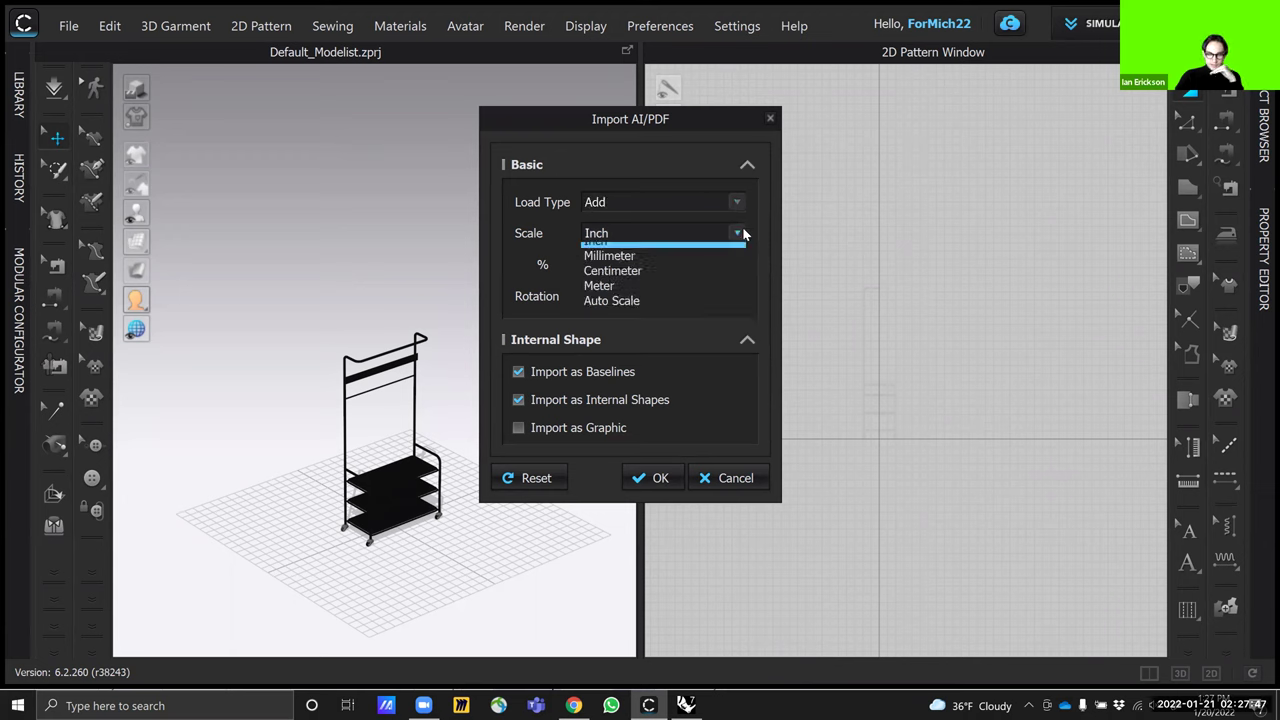
click(715, 248)
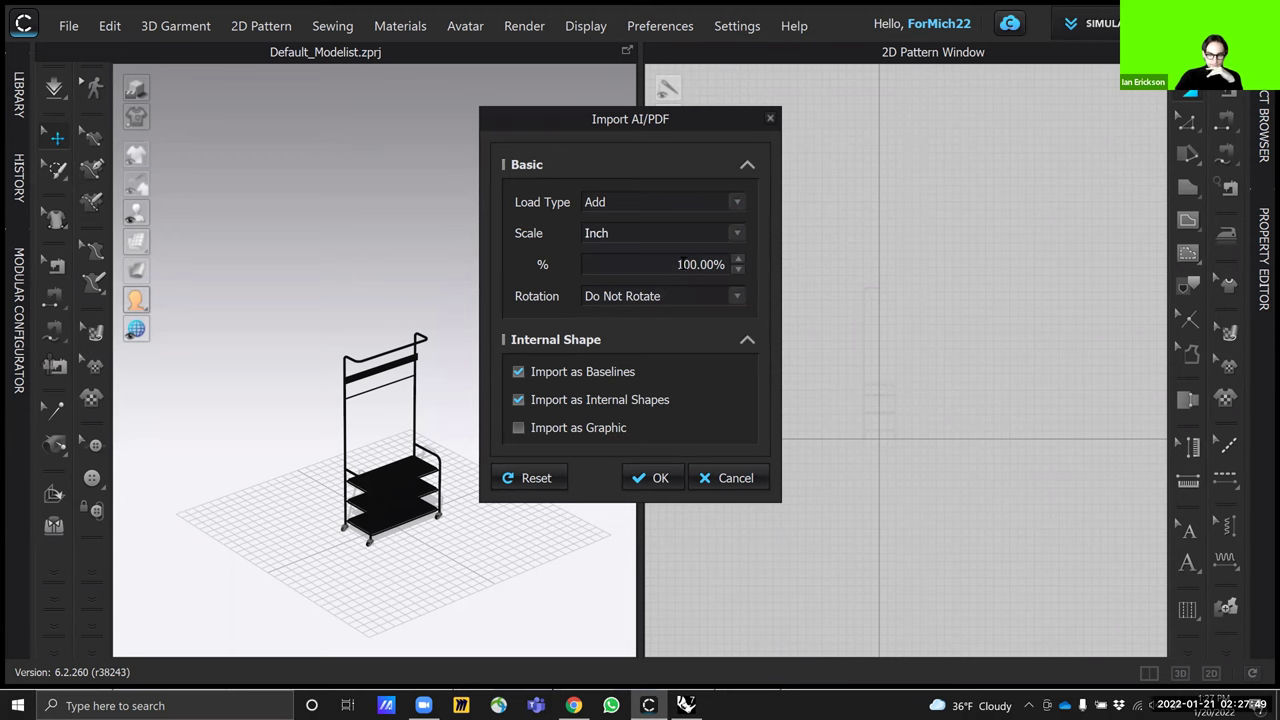
double_click(701, 263)
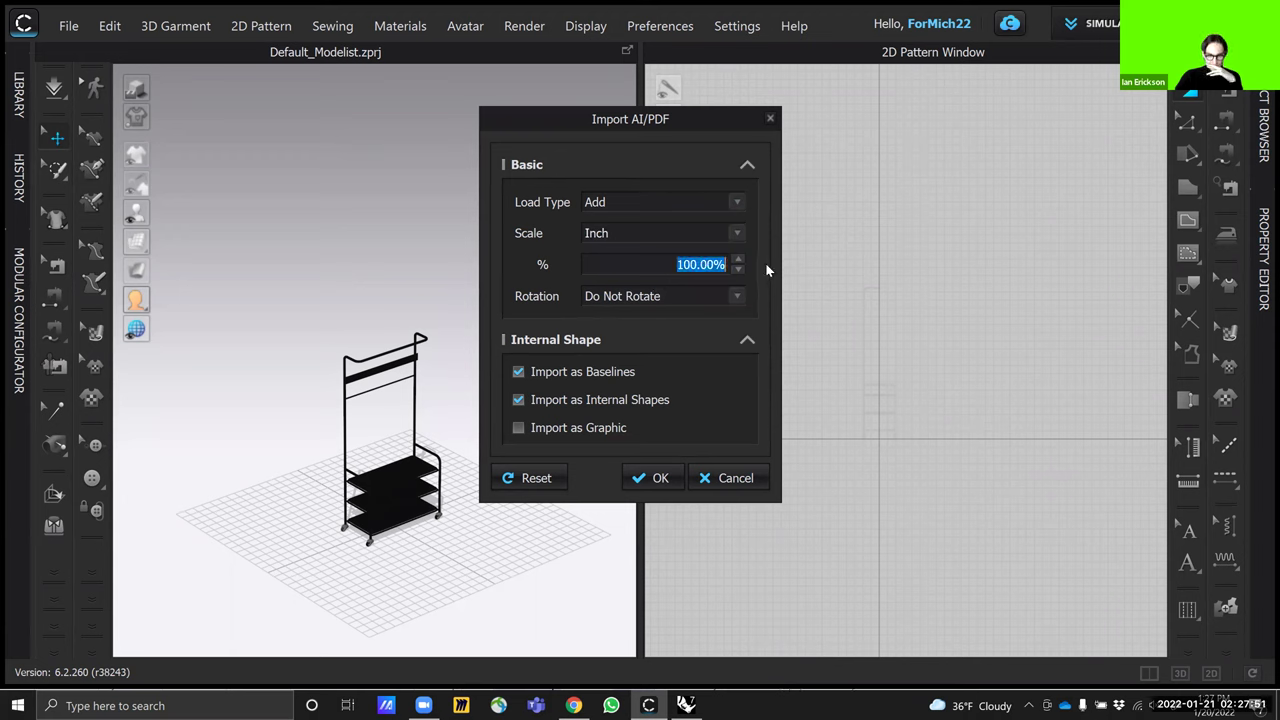
click(684, 264)
double_click(684, 264)
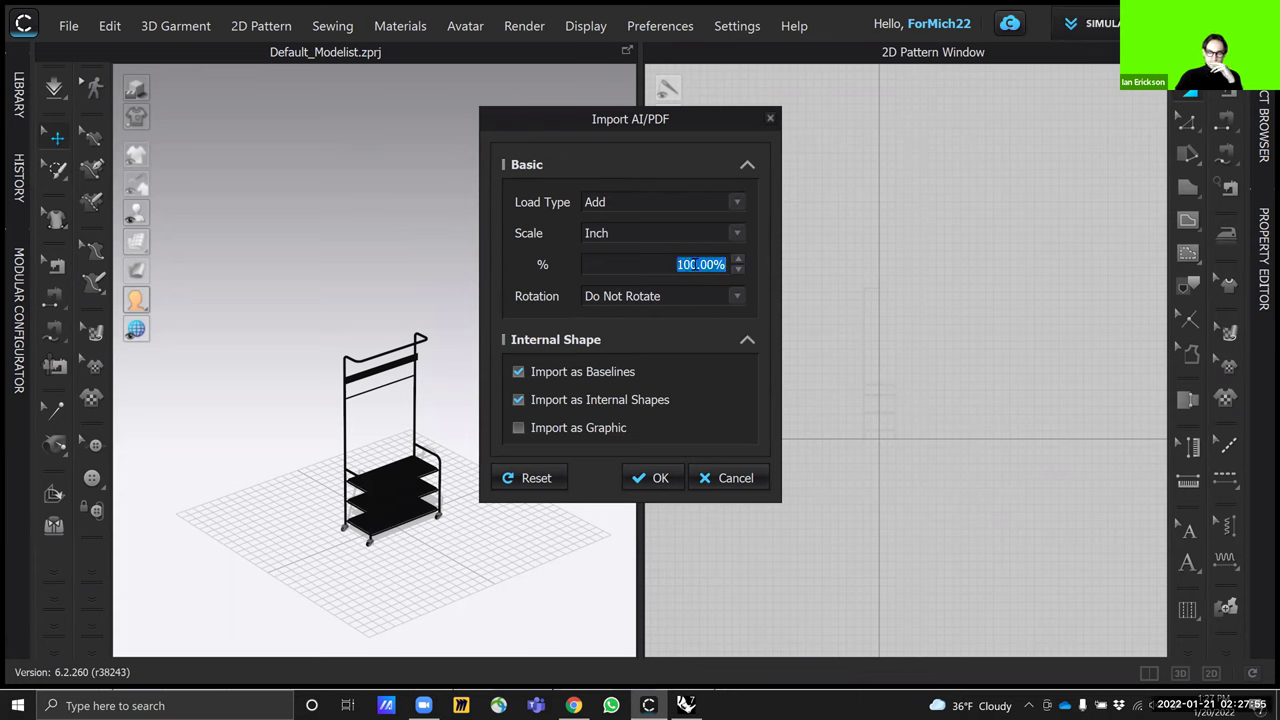
click(690, 264)
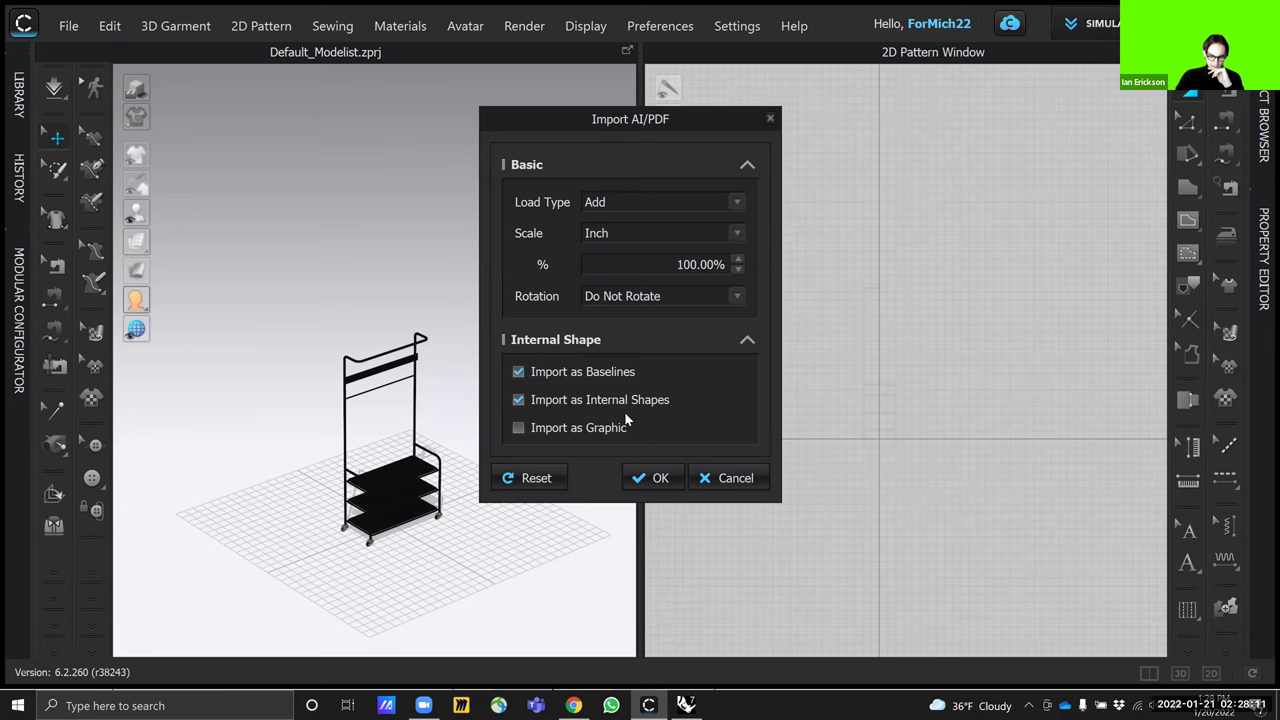
click(655, 477)
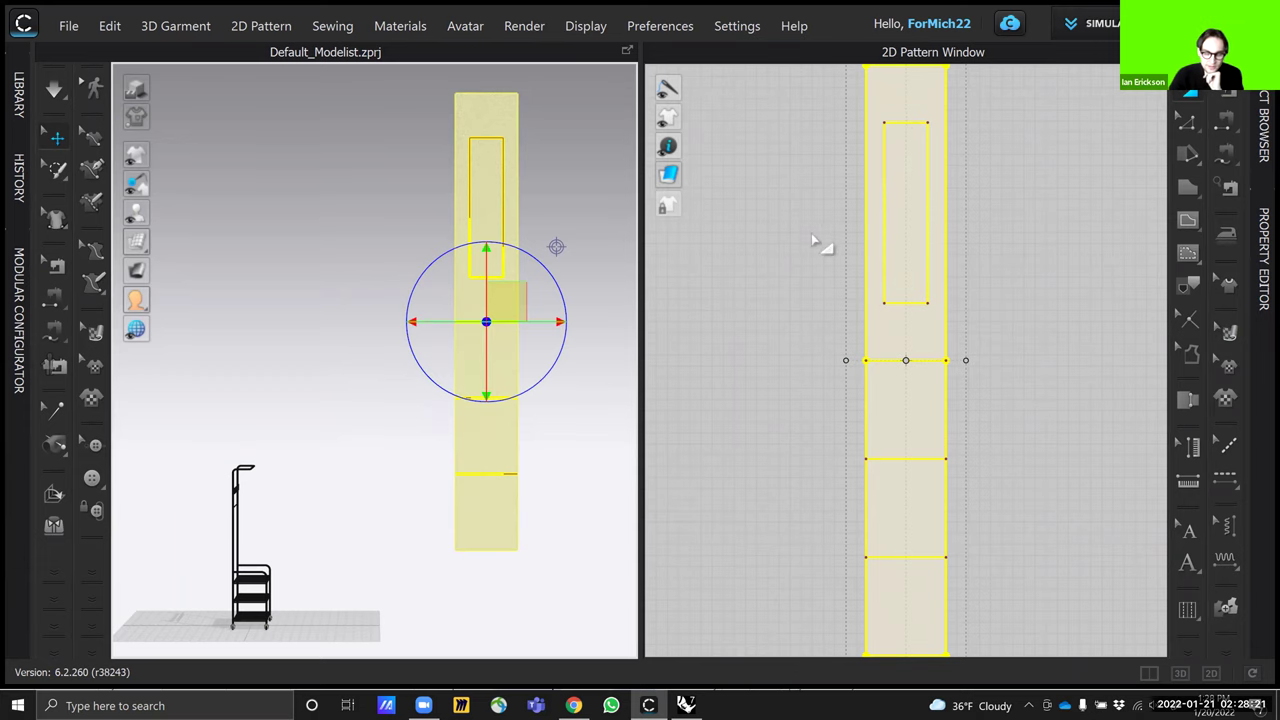
Deselect the imported pattern and examine its size and position relative to the clothes rack
click(776, 284)
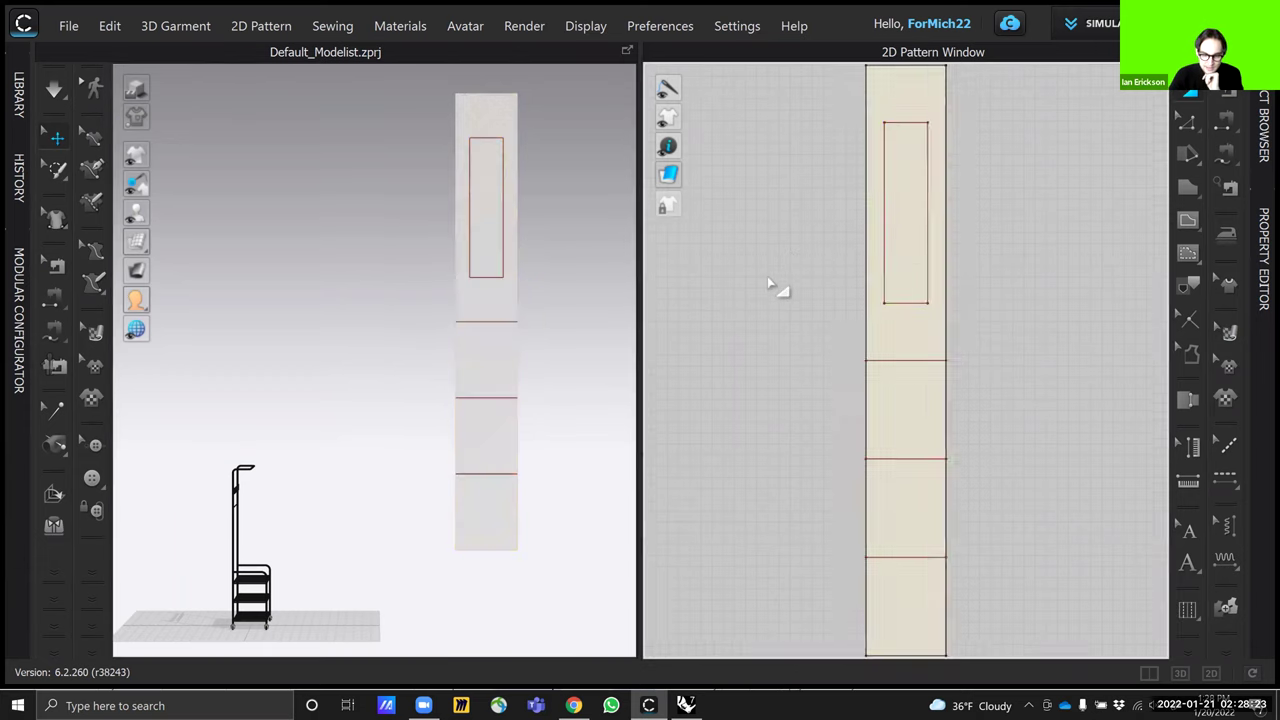
scroll(771, 283, down, 3)
scroll(535, 288, down, 1)
right_drag(550, 292, 528, 298)
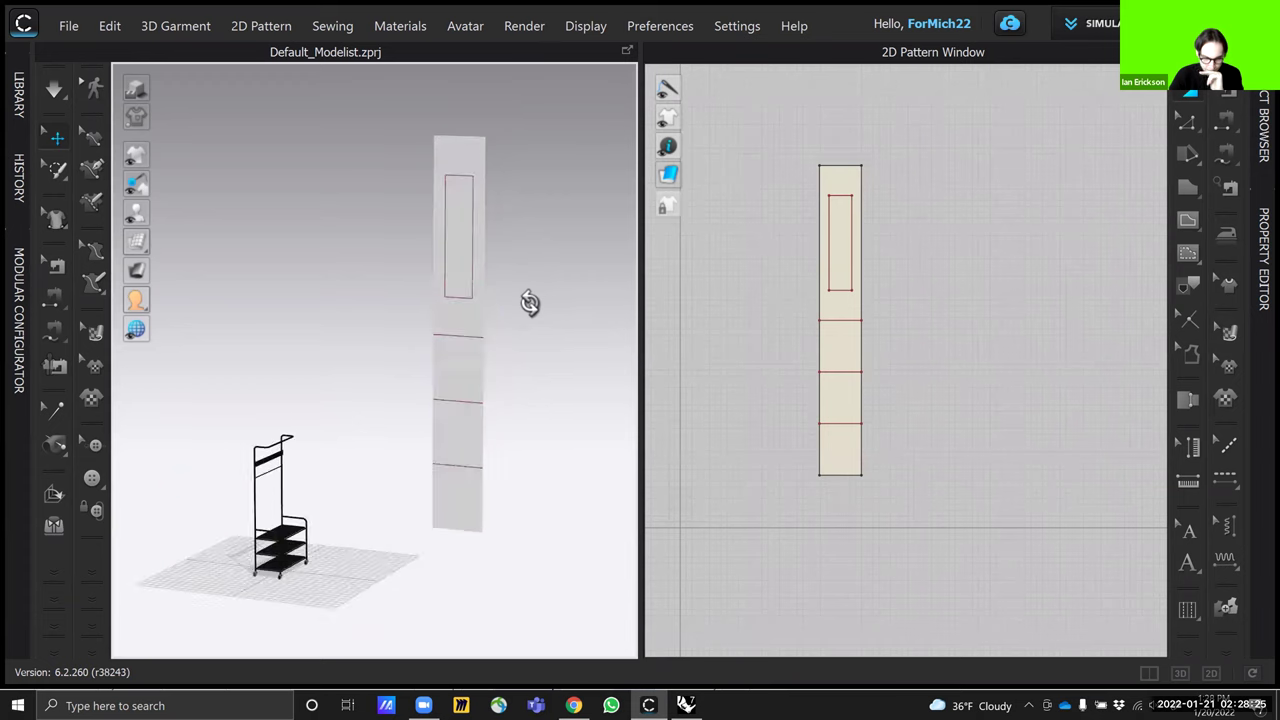
scroll(487, 283, up, 2)
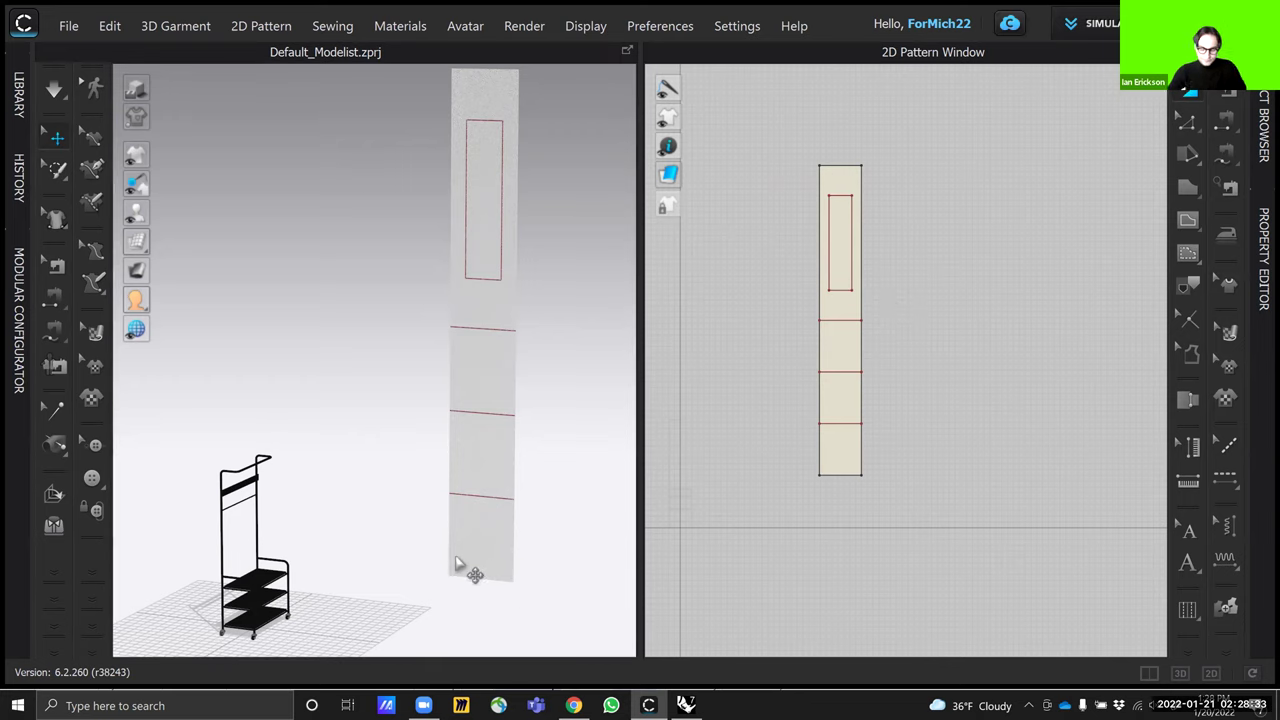
scroll(451, 541, up, 2)
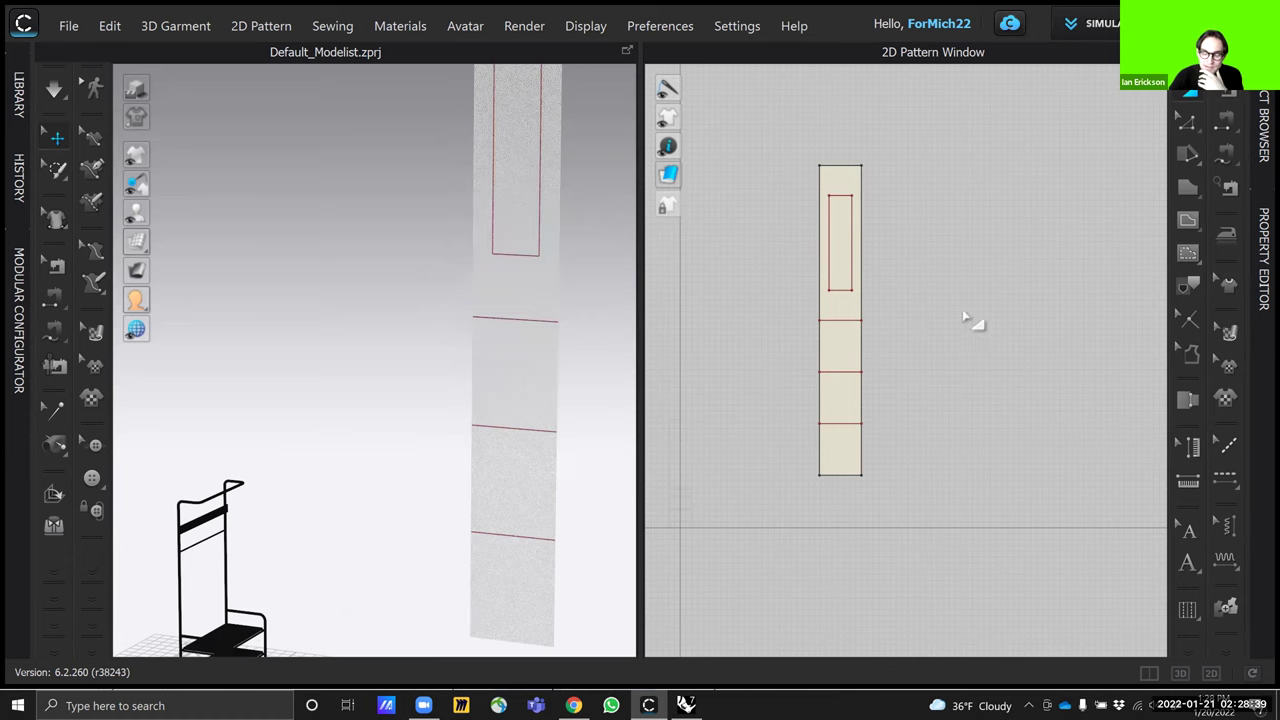
scroll(500, 360, down, 5)
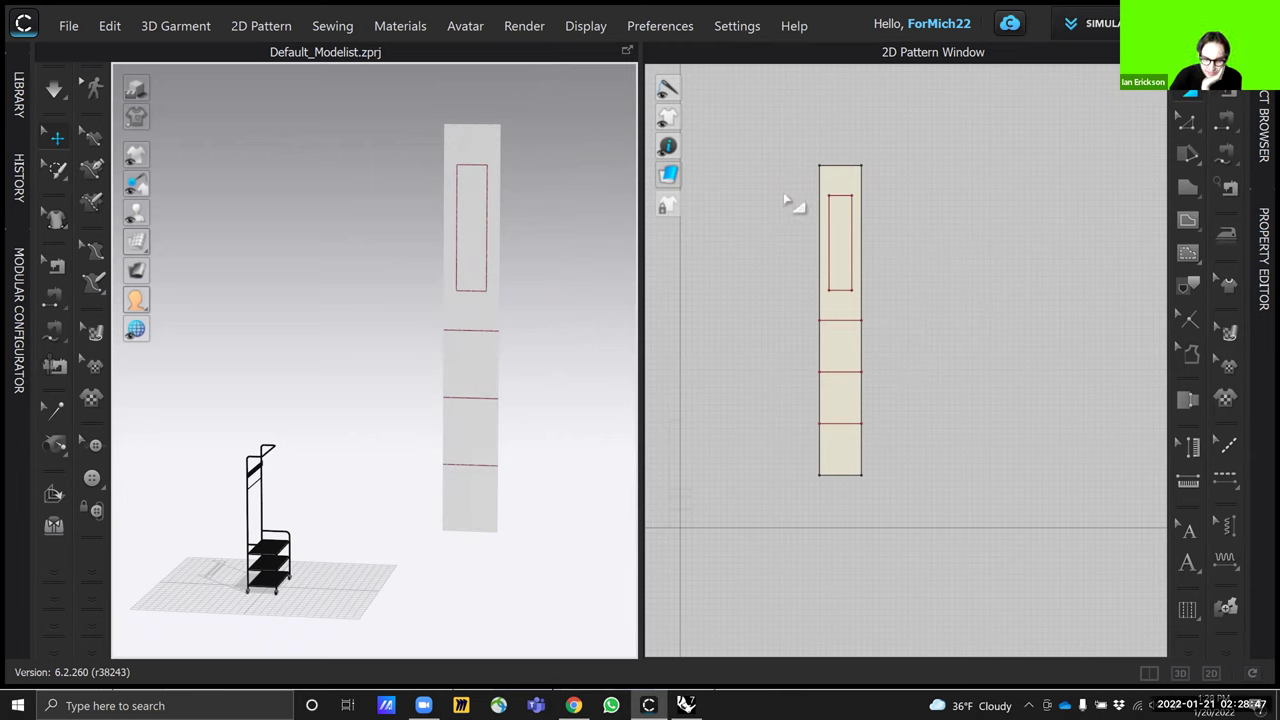
Cut the pattern along its internal rectangle and delete the cut-out piece to leave an opening
drag(775, 180, 897, 315)
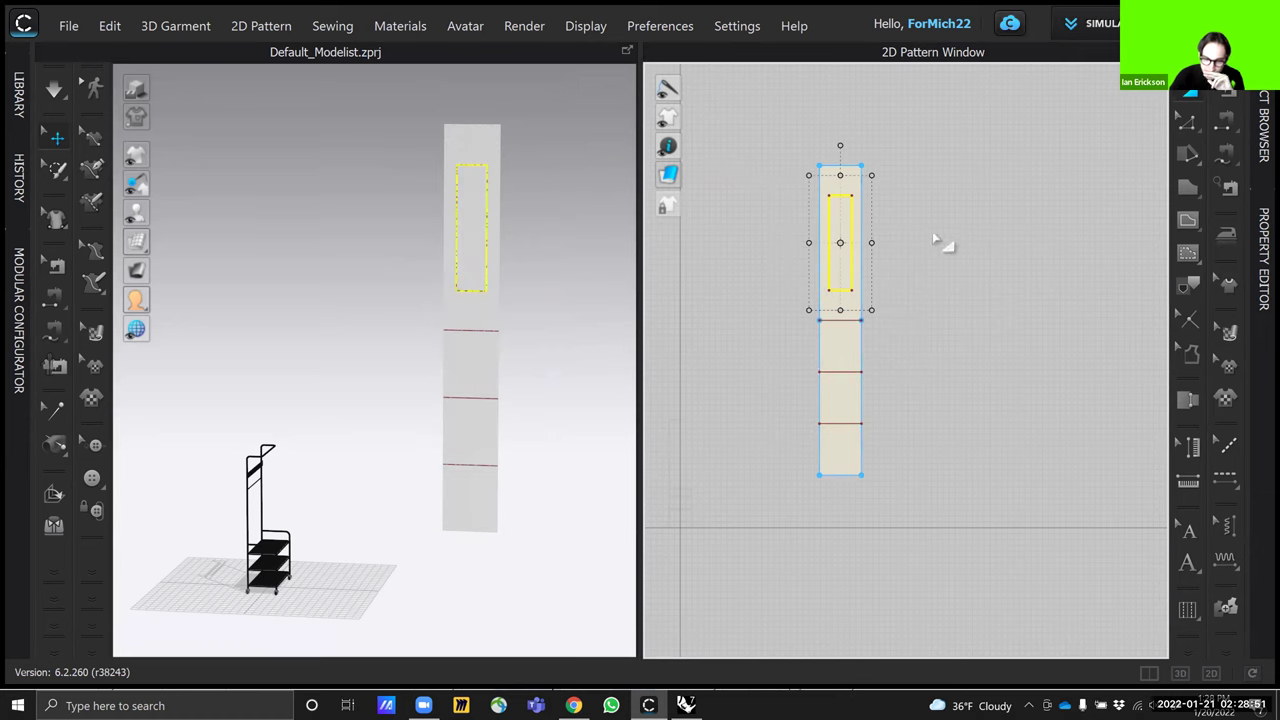
scroll(930, 240, up, 3)
scroll(870, 224, down, 1)
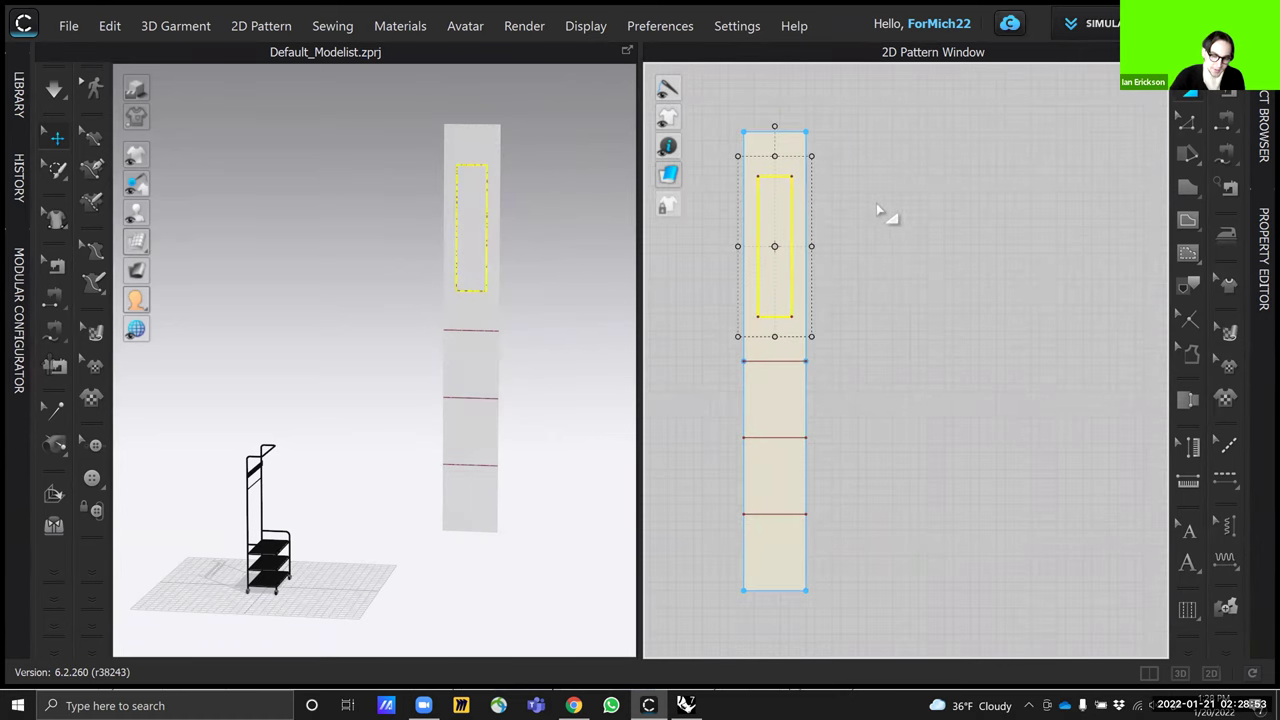
right_click(790, 203)
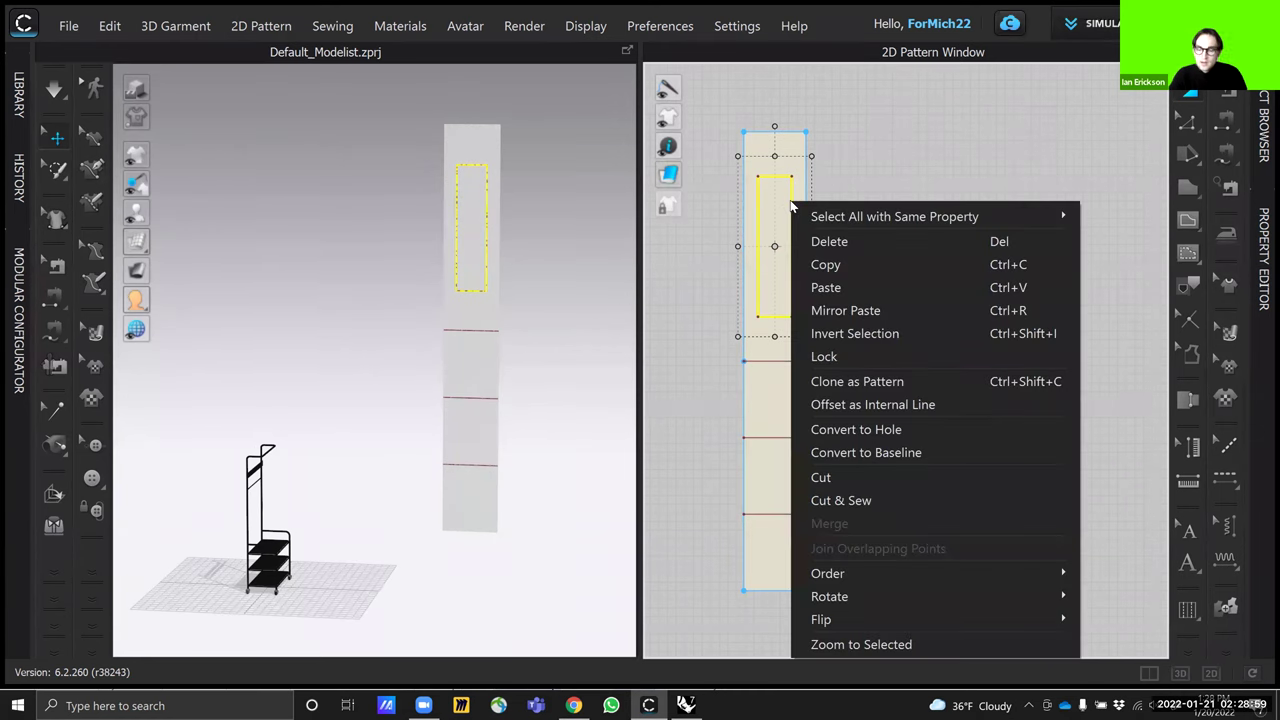
click(859, 477)
click(875, 208)
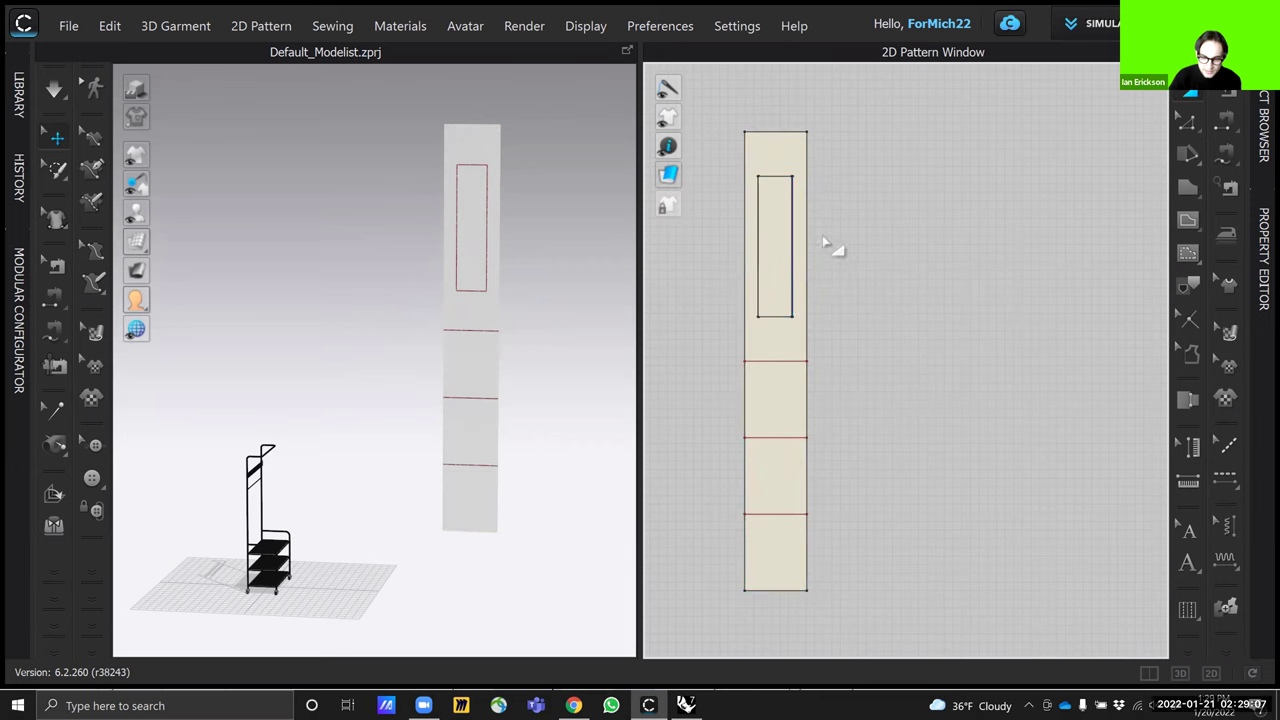
click(776, 193)
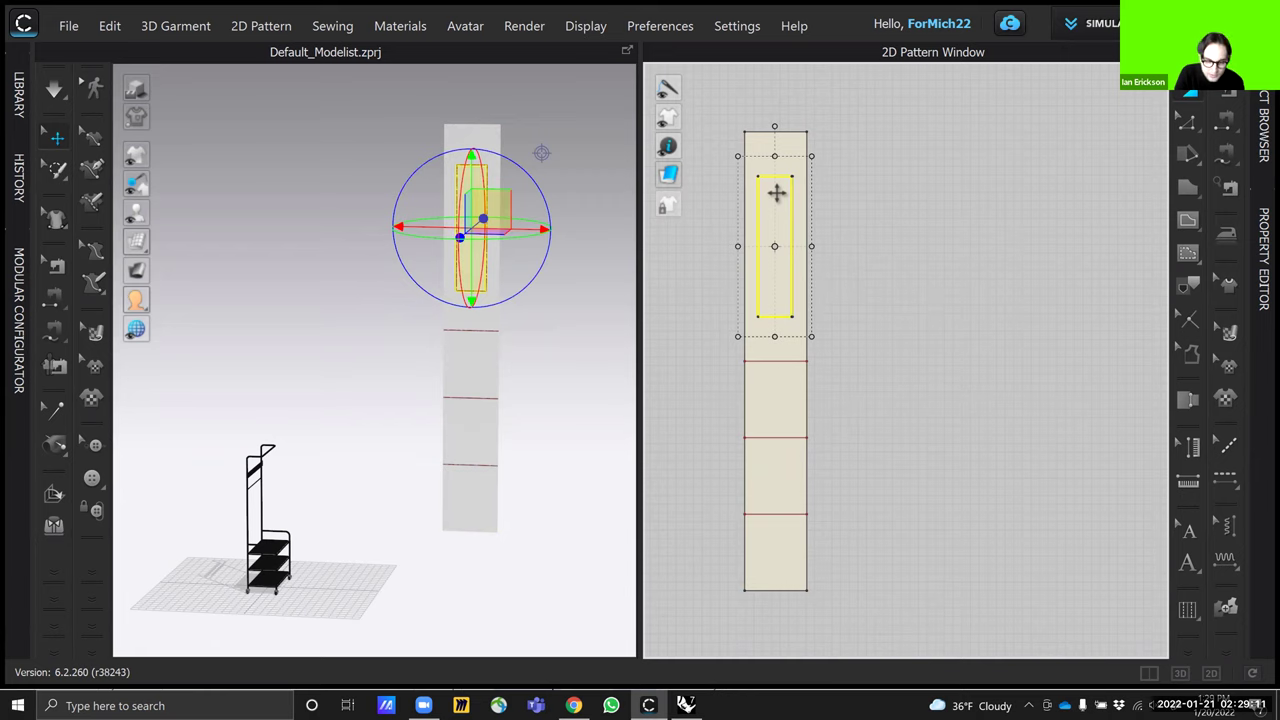
key(Delete)
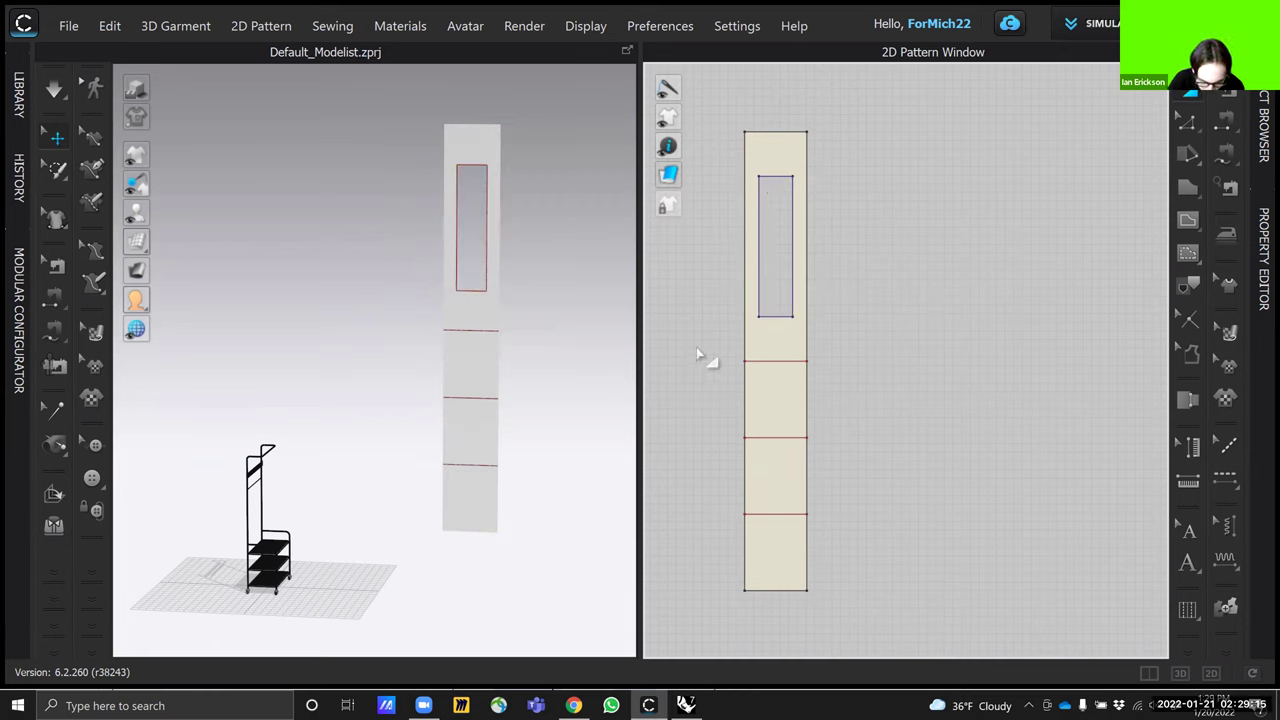
Rotate the pattern in 3D so it lies flat, then turn it crosswise to the clothes rack
click(777, 412)
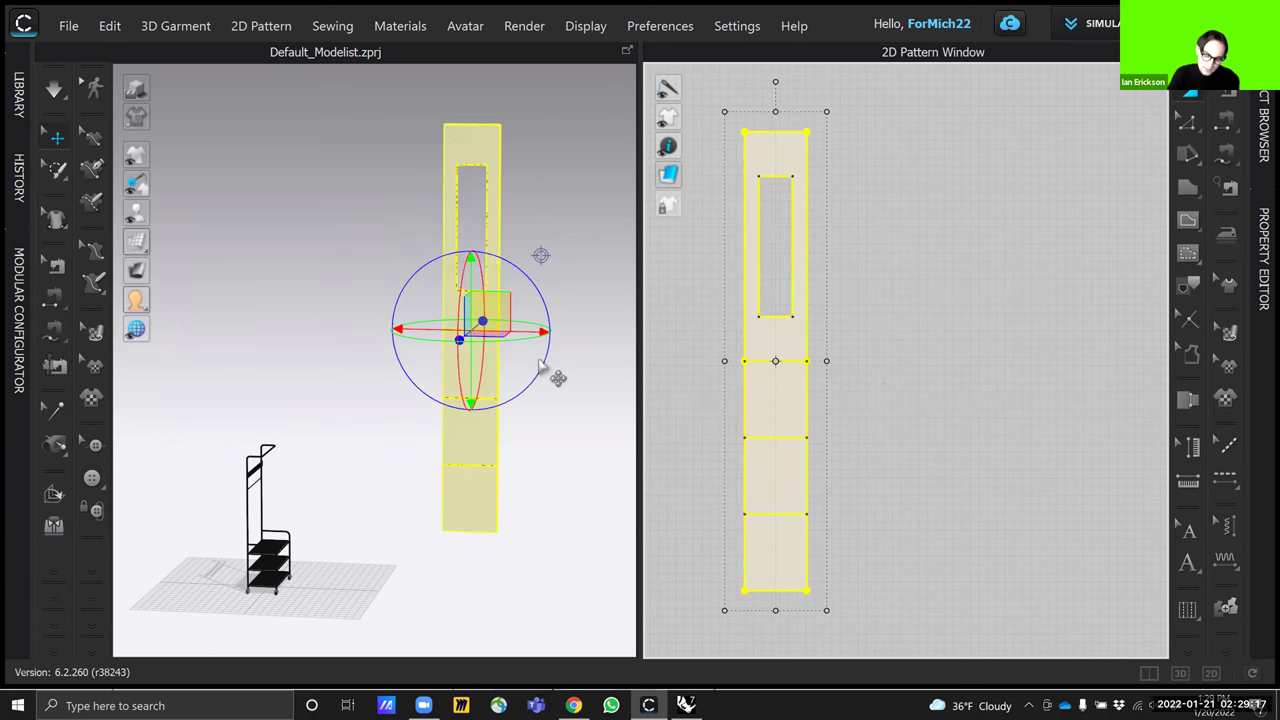
mouse_move(537, 451)
right_down()
mouse_move(502, 453)
mouse_move(540, 449)
mouse_move(511, 443)
mouse_move(529, 431)
right_up()
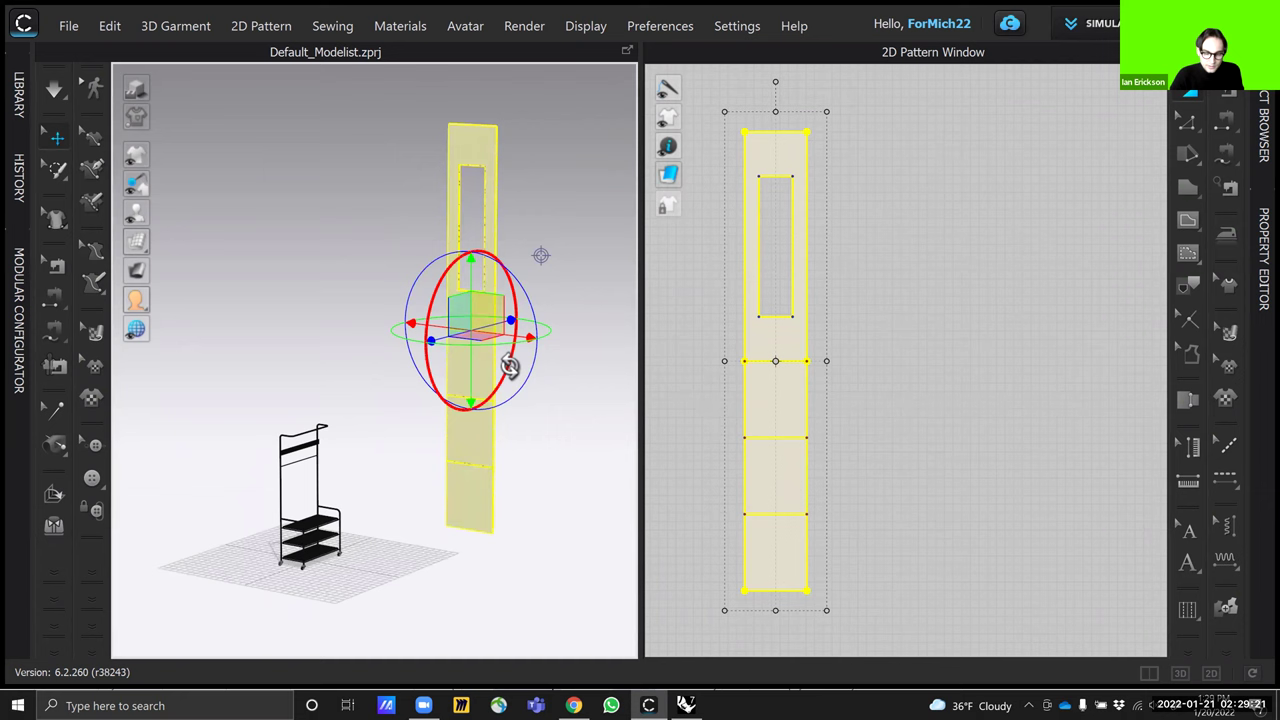
drag(508, 357, 400, 431)
right_drag(548, 448, 529, 451)
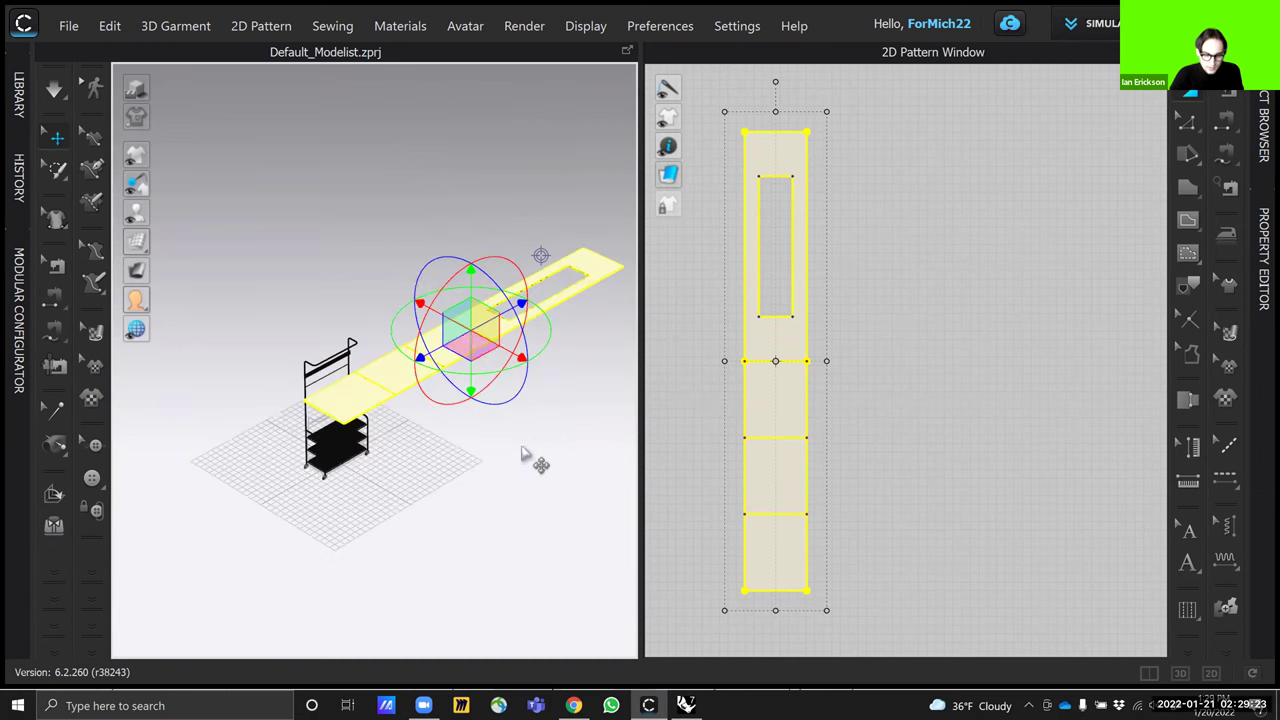
drag(396, 308, 512, 279)
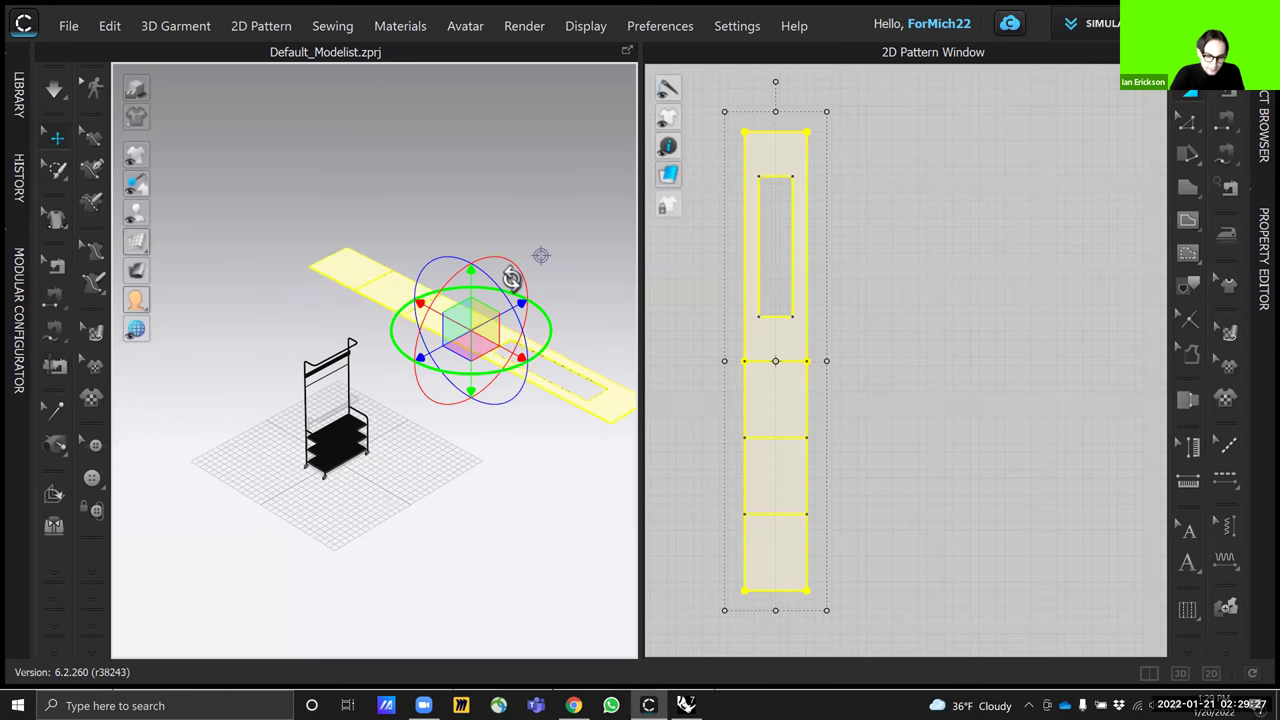
right_drag(465, 408, 516, 408)
right_drag(418, 320, 385, 432)
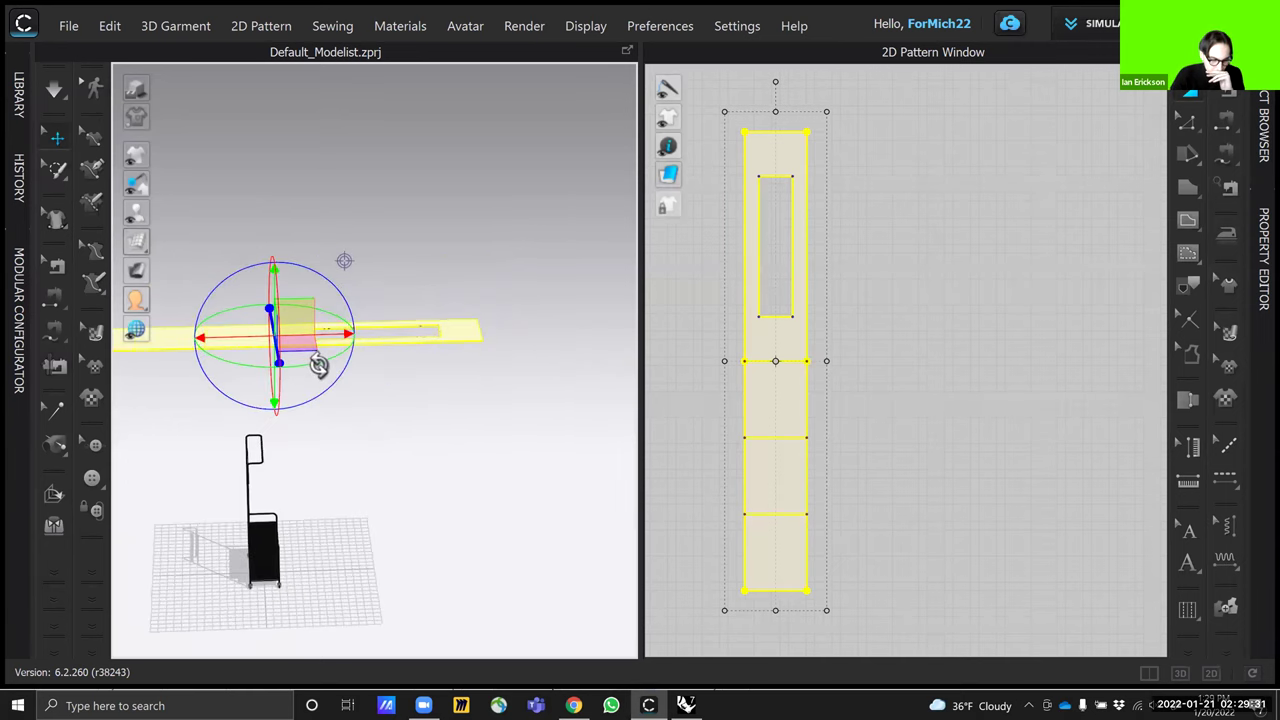
Move the flat pattern over the clothes rack, lower it to just above the top bar, and deselect it
right_drag(320, 366, 342, 390)
drag(340, 398, 357, 409)
right_drag(376, 371, 341, 437)
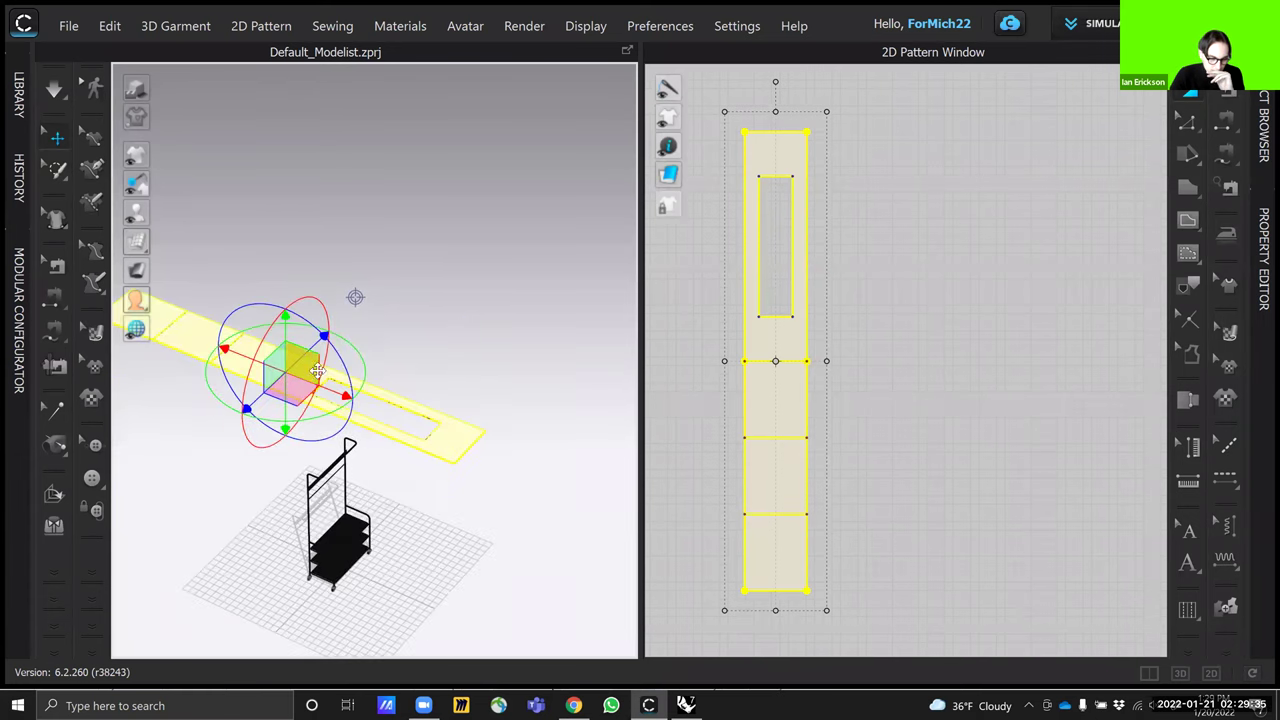
drag(318, 346, 379, 323)
drag(330, 277, 329, 409)
right_drag(329, 409, 408, 466)
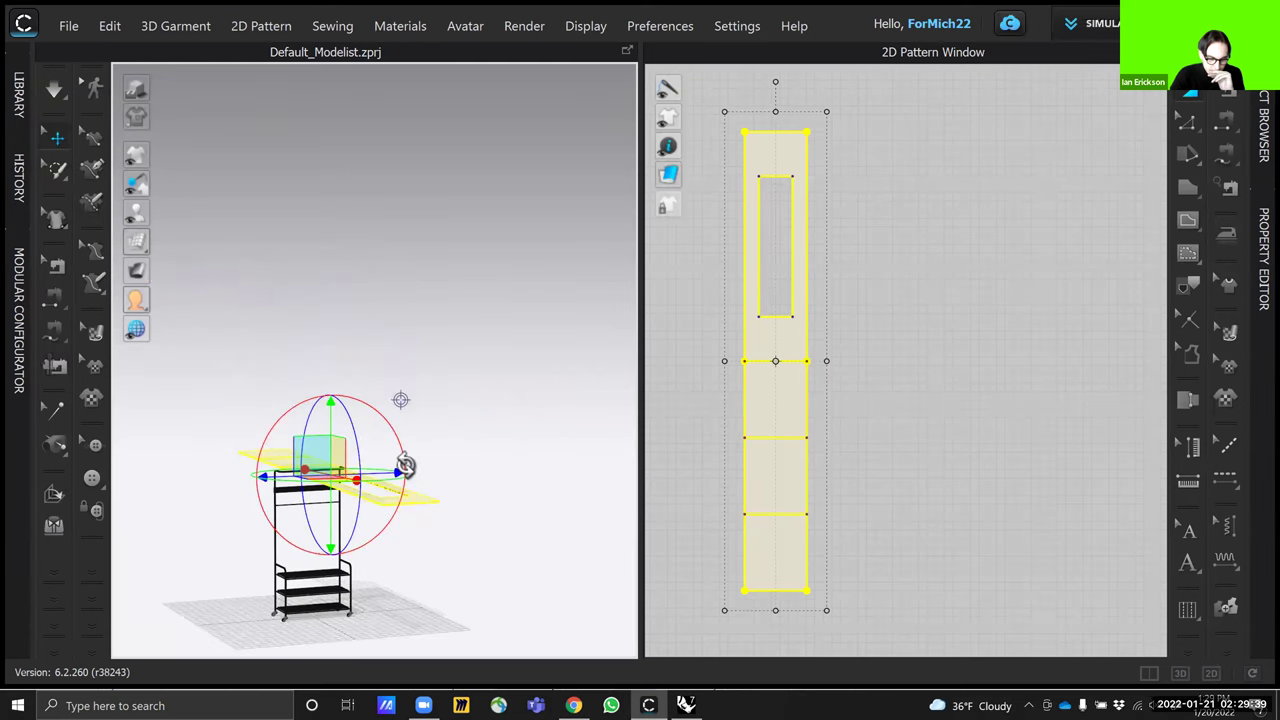
drag(397, 471, 381, 471)
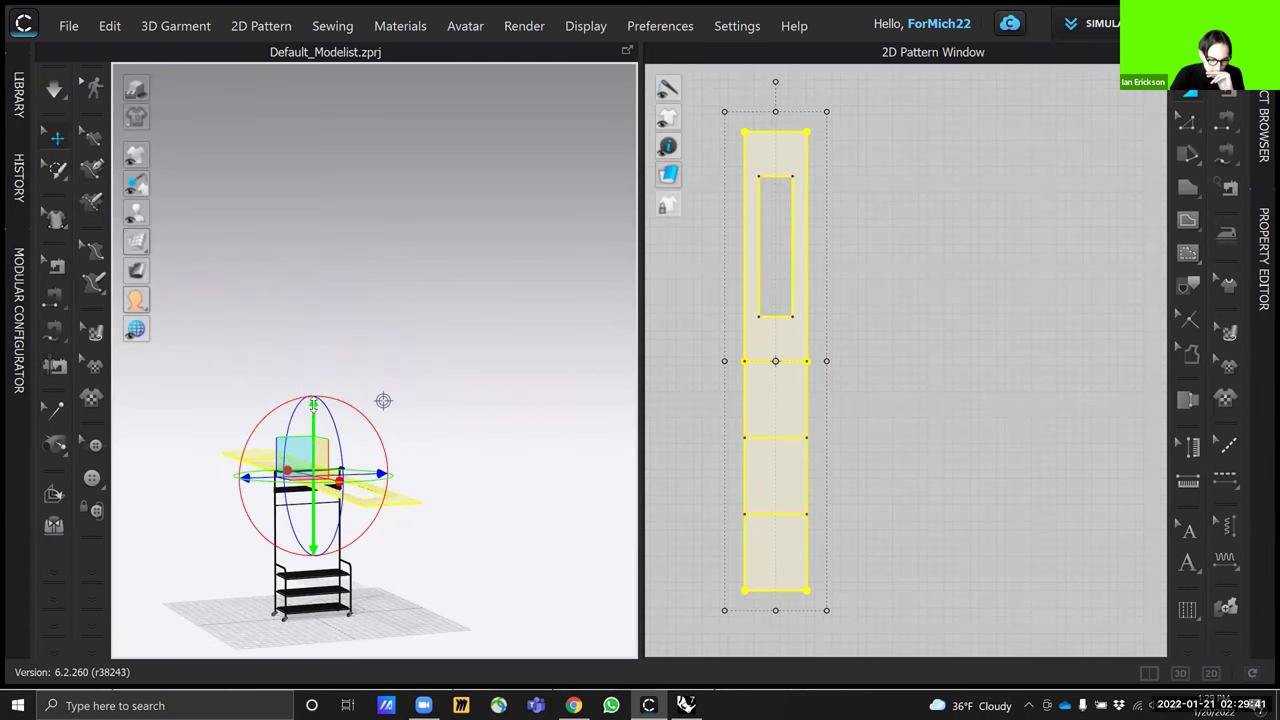
drag(313, 418, 313, 401)
click(364, 379)
right_drag(364, 379, 428, 405)
middle_drag(551, 363, 475, 334)
right_drag(458, 325, 452, 323)
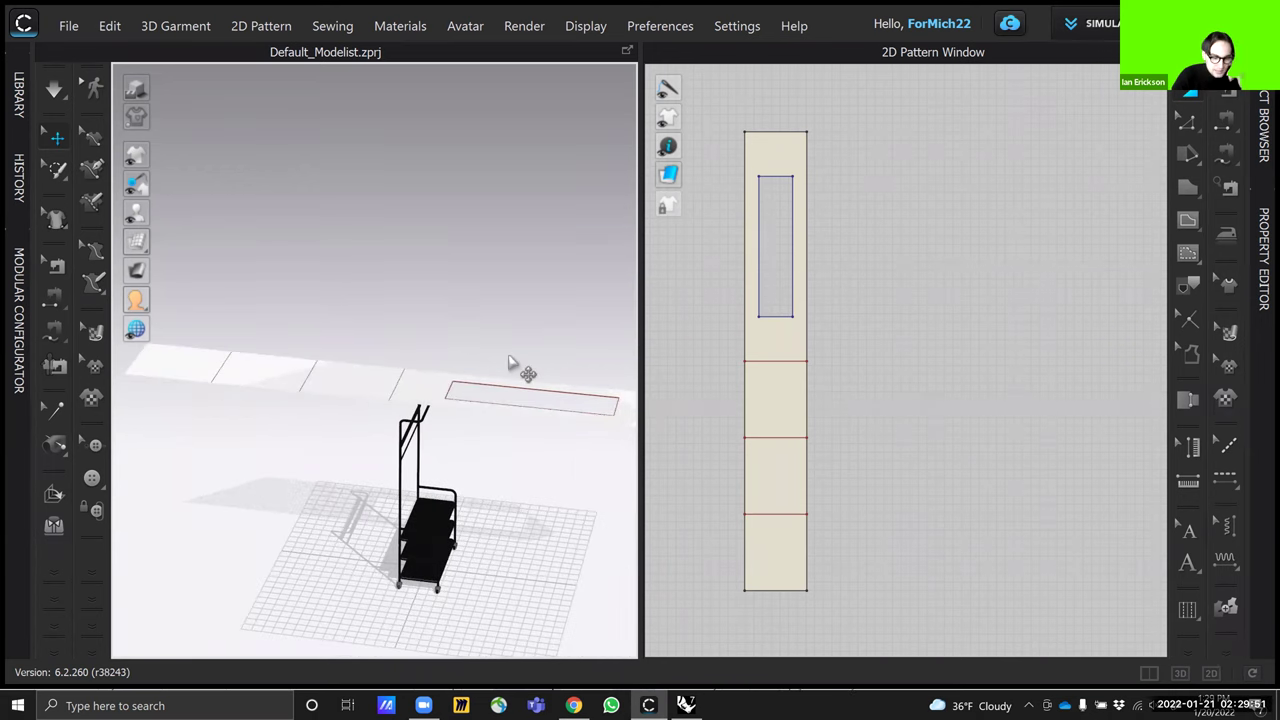
scroll(511, 362, up, 1)
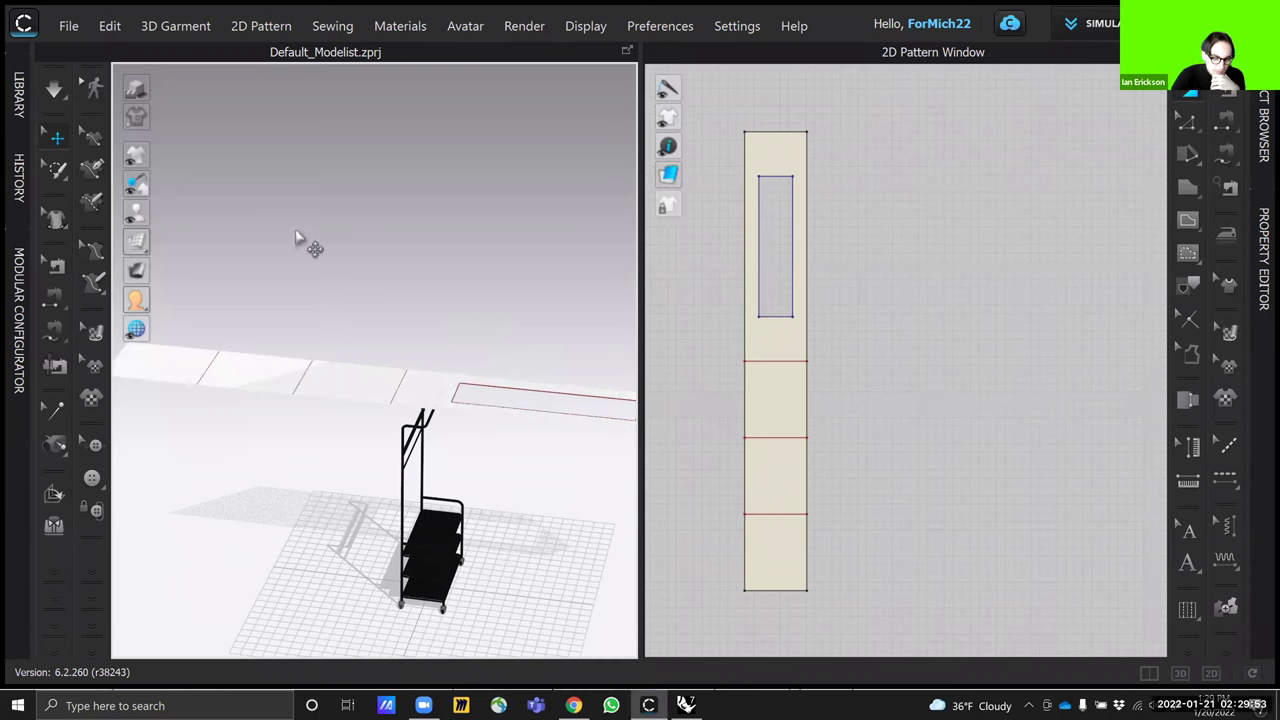
Try folding the pattern with Fold Arrangement at the first and second internal lines below the opening
click(55, 495)
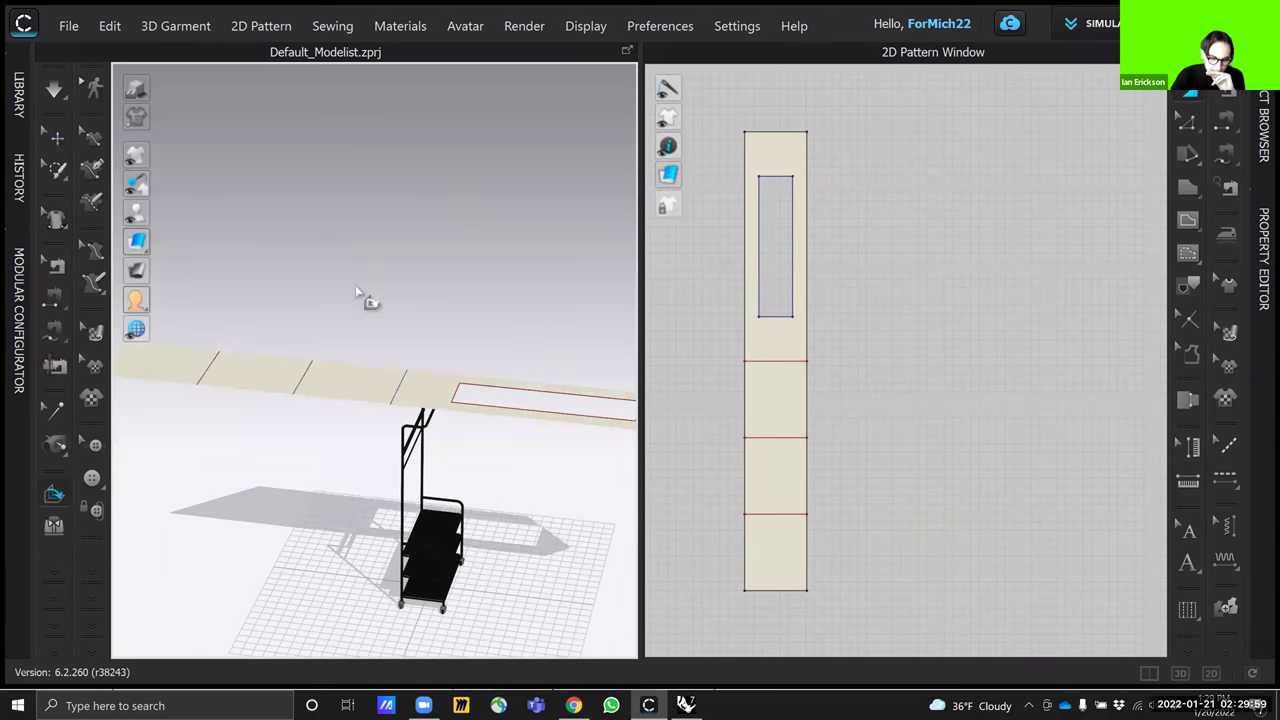
click(405, 390)
drag(338, 386, 363, 351)
click(351, 289)
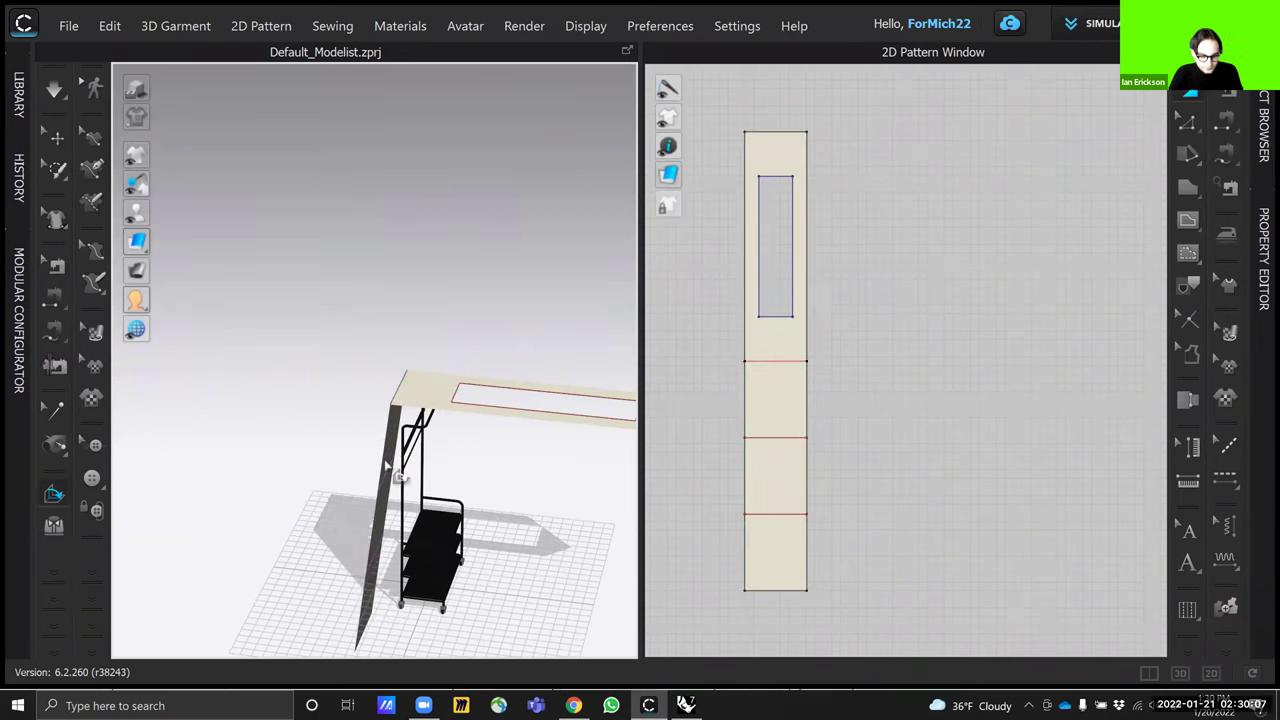
right_drag(388, 465, 426, 504)
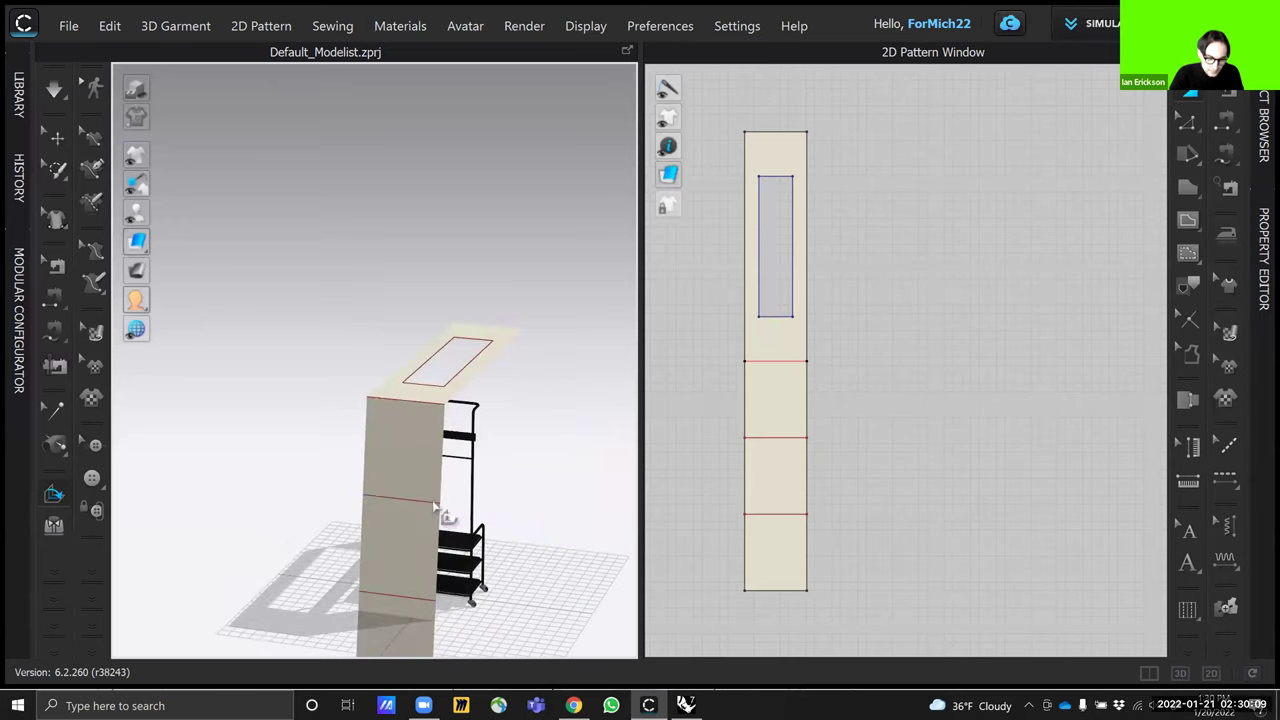
click(423, 503)
right_drag(451, 454, 409, 566)
drag(382, 555, 568, 484)
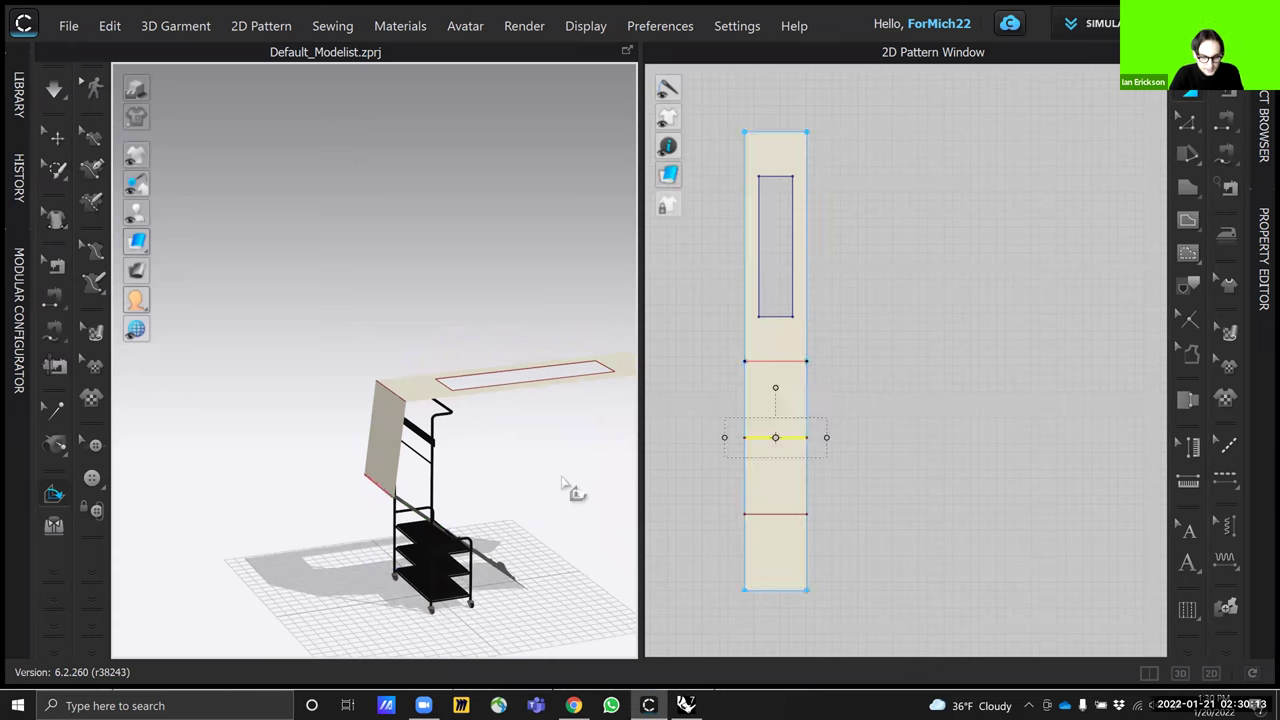
Undo the fold arrangements made on the pattern
key(ctrl+z)
key(ctrl+z)
key(ctrl+z)
key(ctrl+z)
key(ctrl+z)
key(ctrl+z)
middle_drag(474, 330, 421, 318)
right_drag(421, 317, 480, 291)
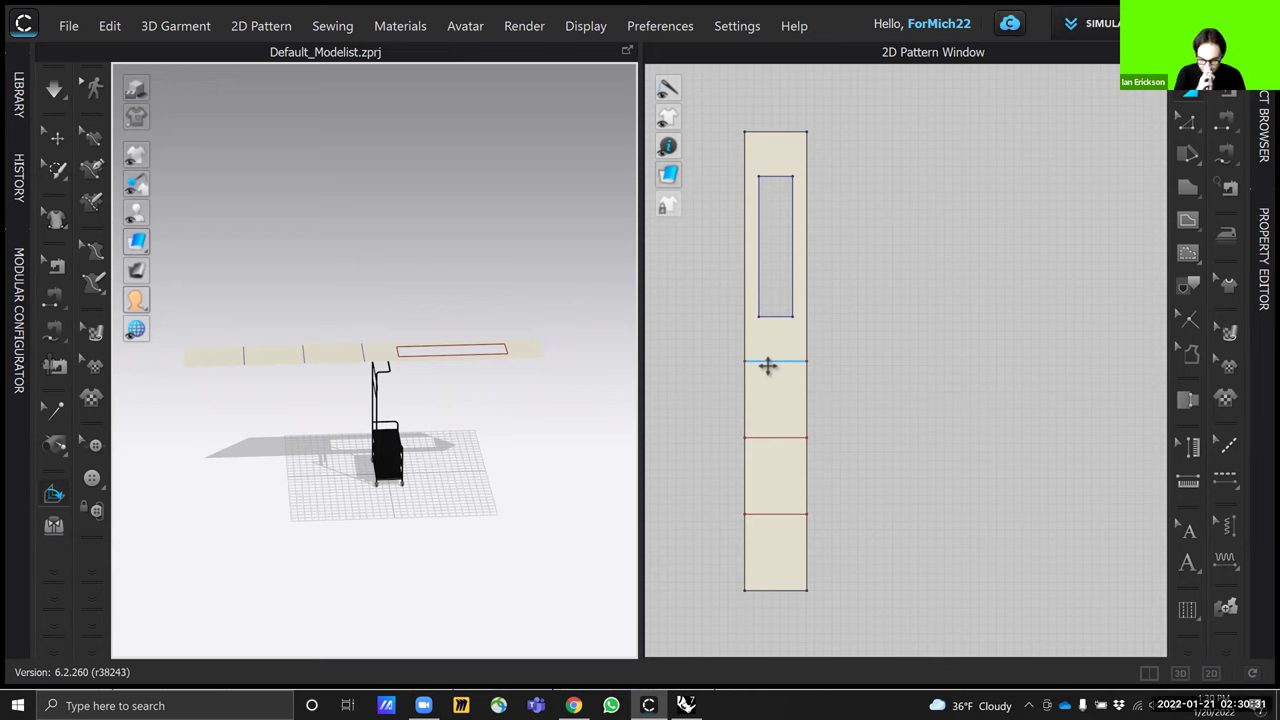
Clone the whole pattern as a Symmetric Pattern (with Sewing) and place the copy beside it, about 58 units away
scroll(994, 182, down, 3)
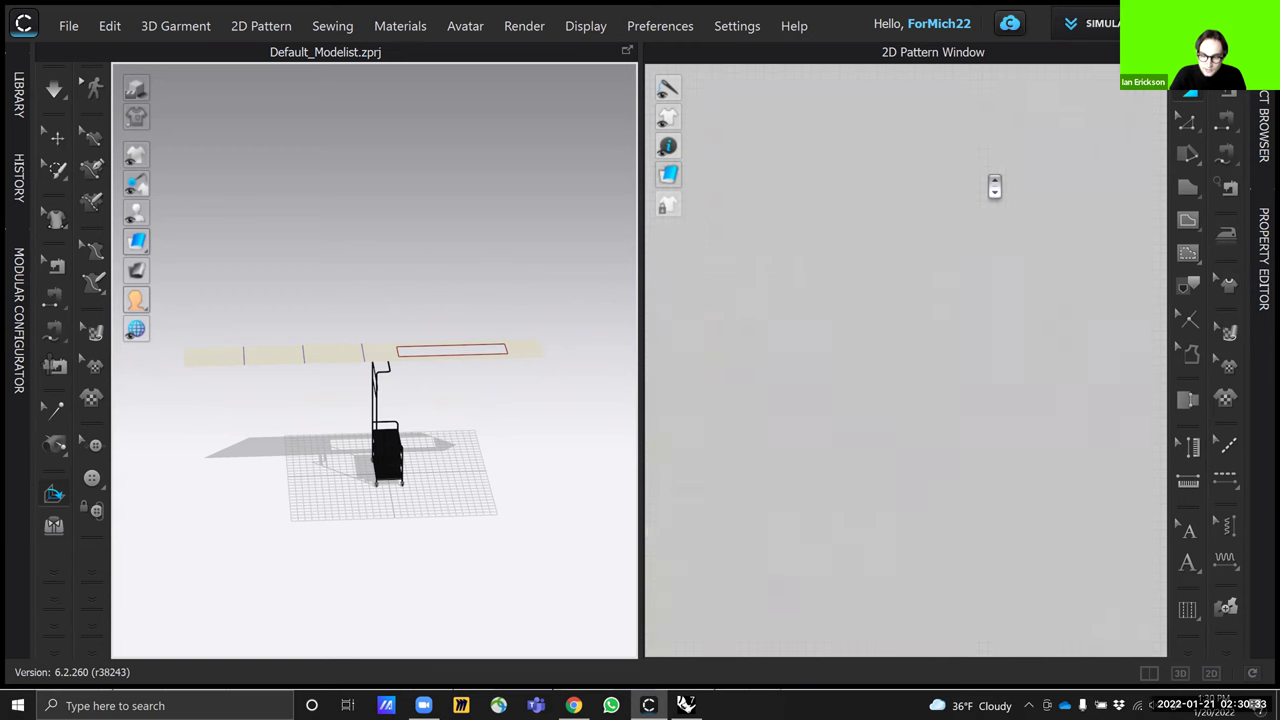
drag(897, 224, 986, 486)
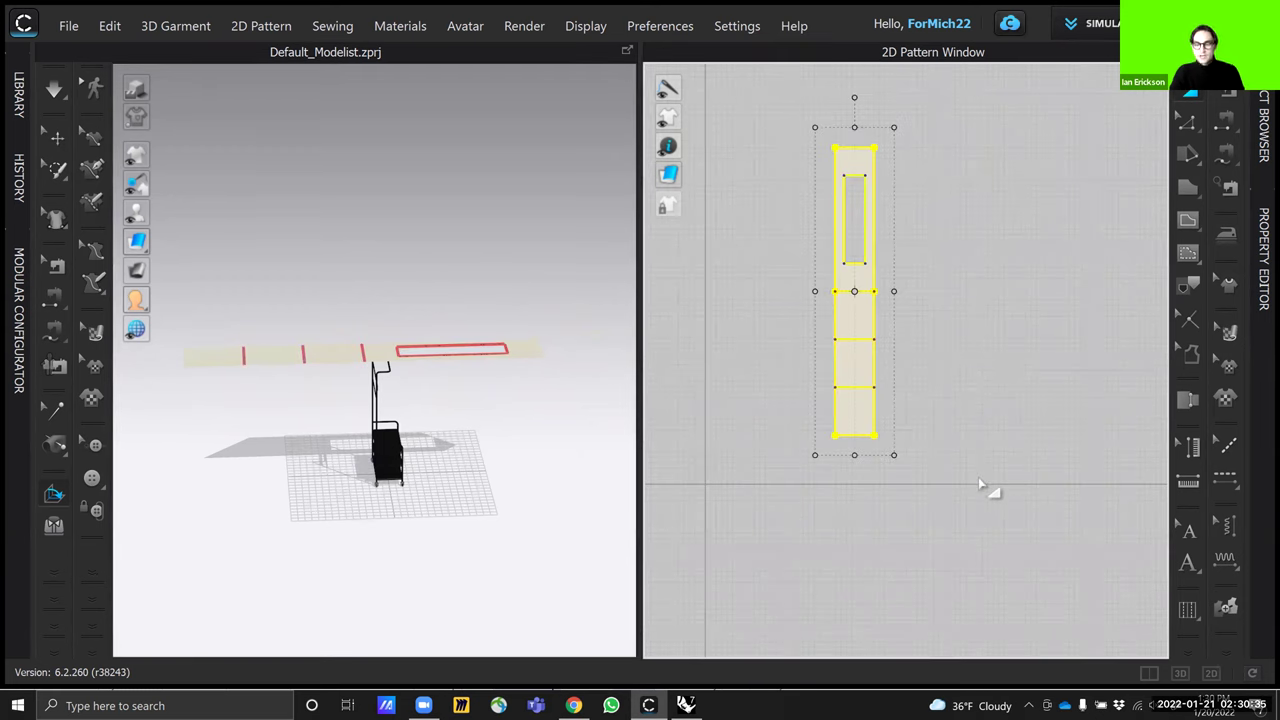
right_click(873, 250)
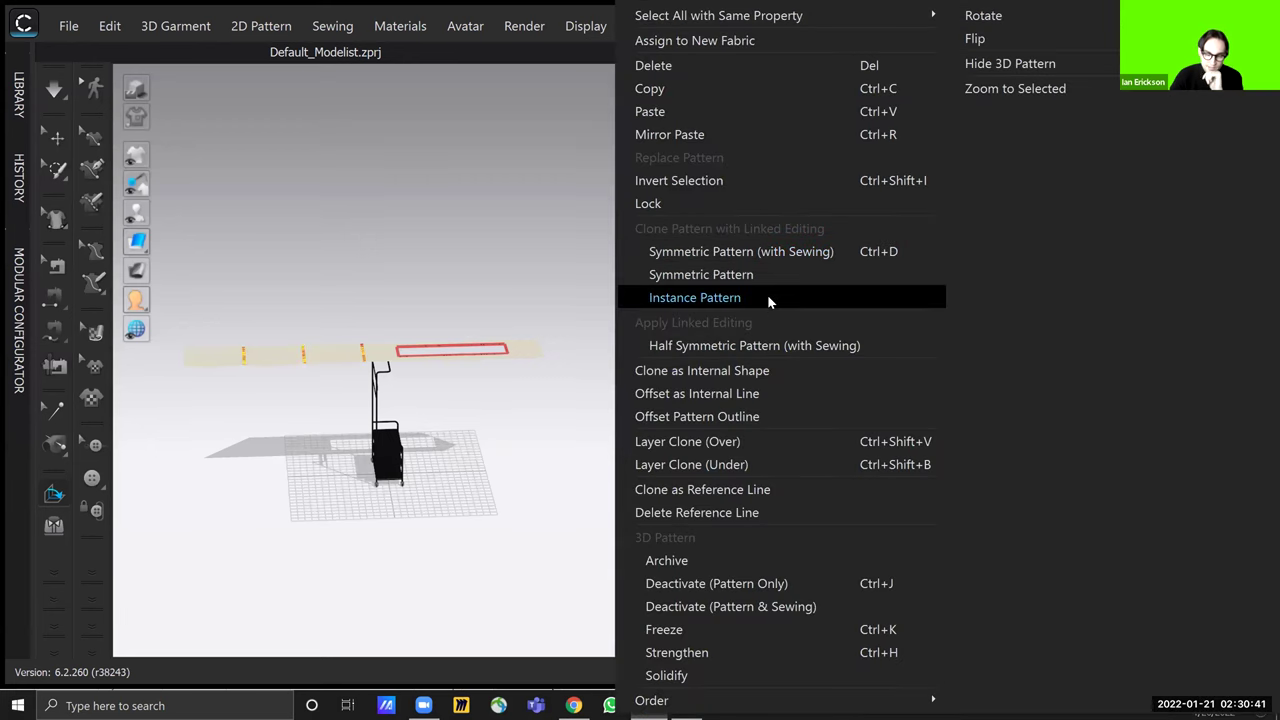
click(778, 258)
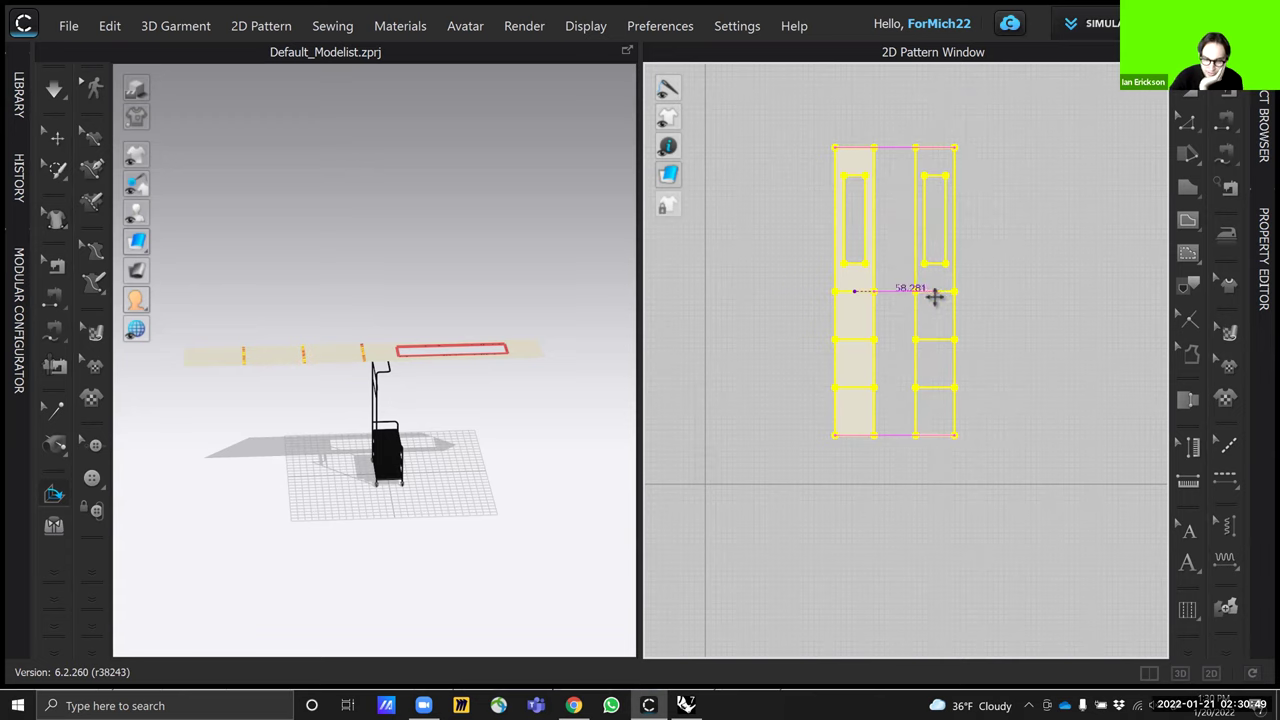
click(934, 292)
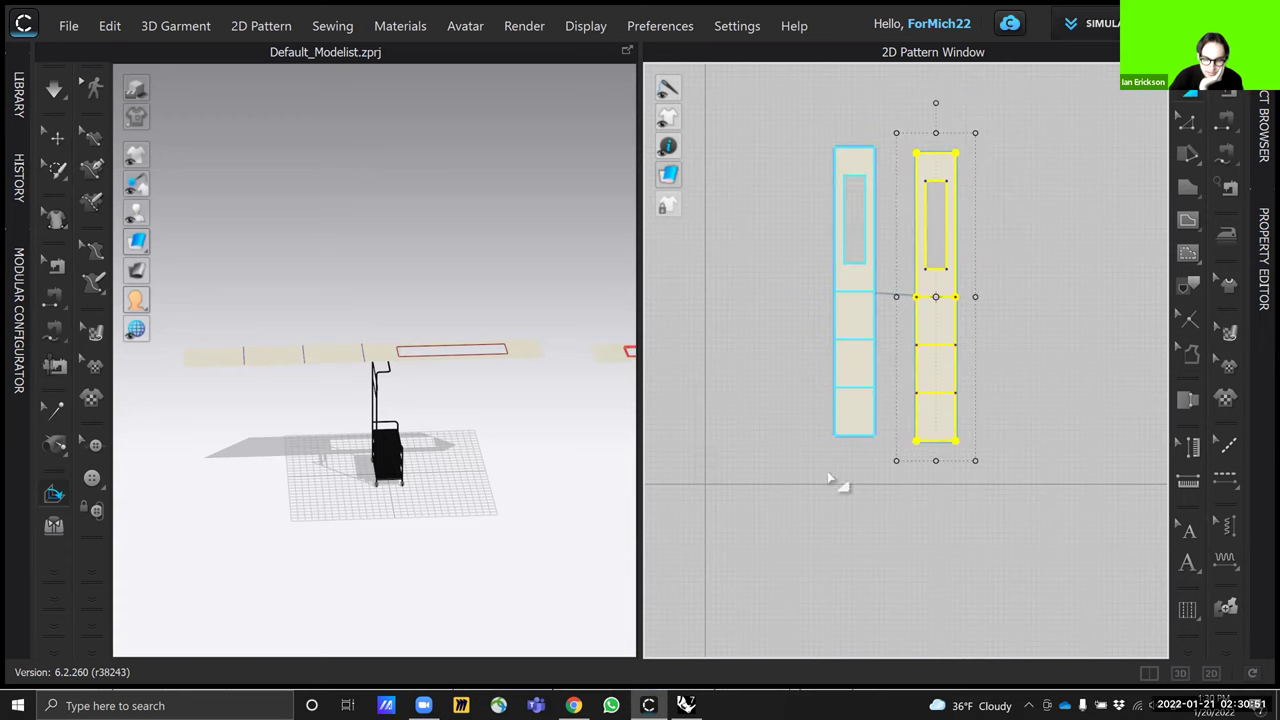
Shift the original pattern slightly in the 2D pattern window so it lines up with its symmetric clone
scroll(456, 448, down, 3)
click(456, 448)
right_drag(514, 443, 438, 413)
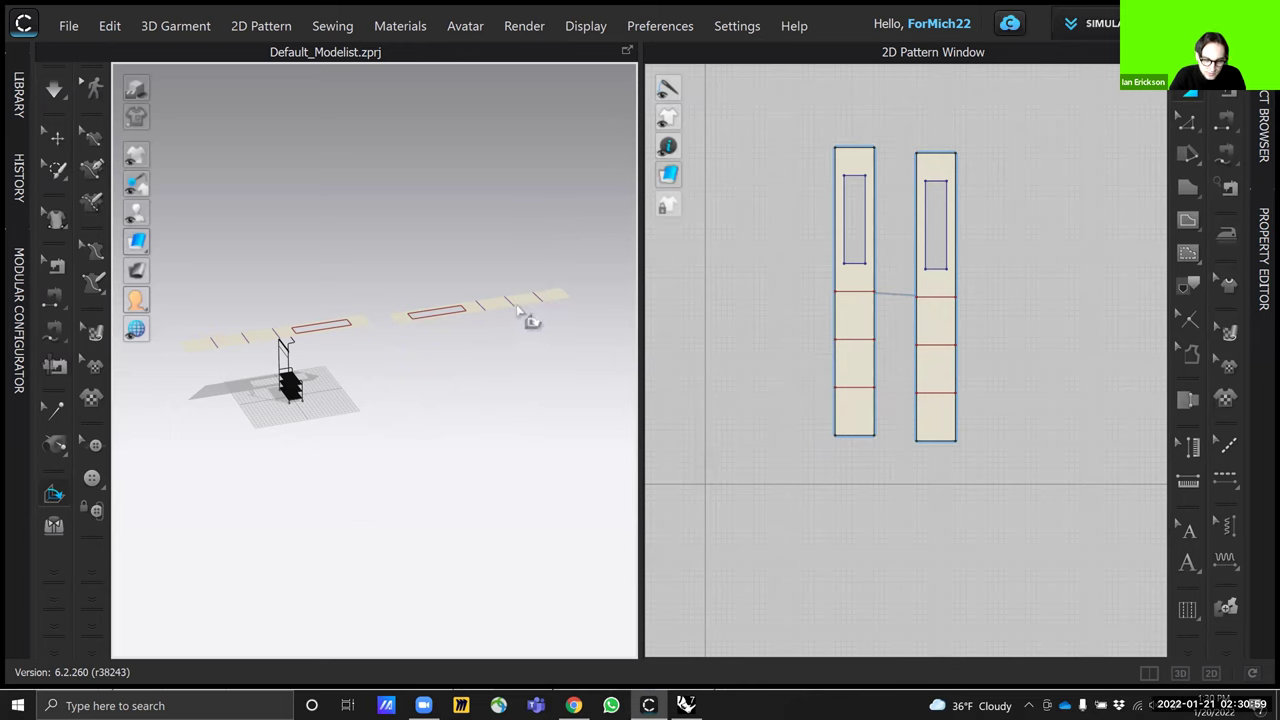
click(851, 284)
drag(860, 280, 858, 290)
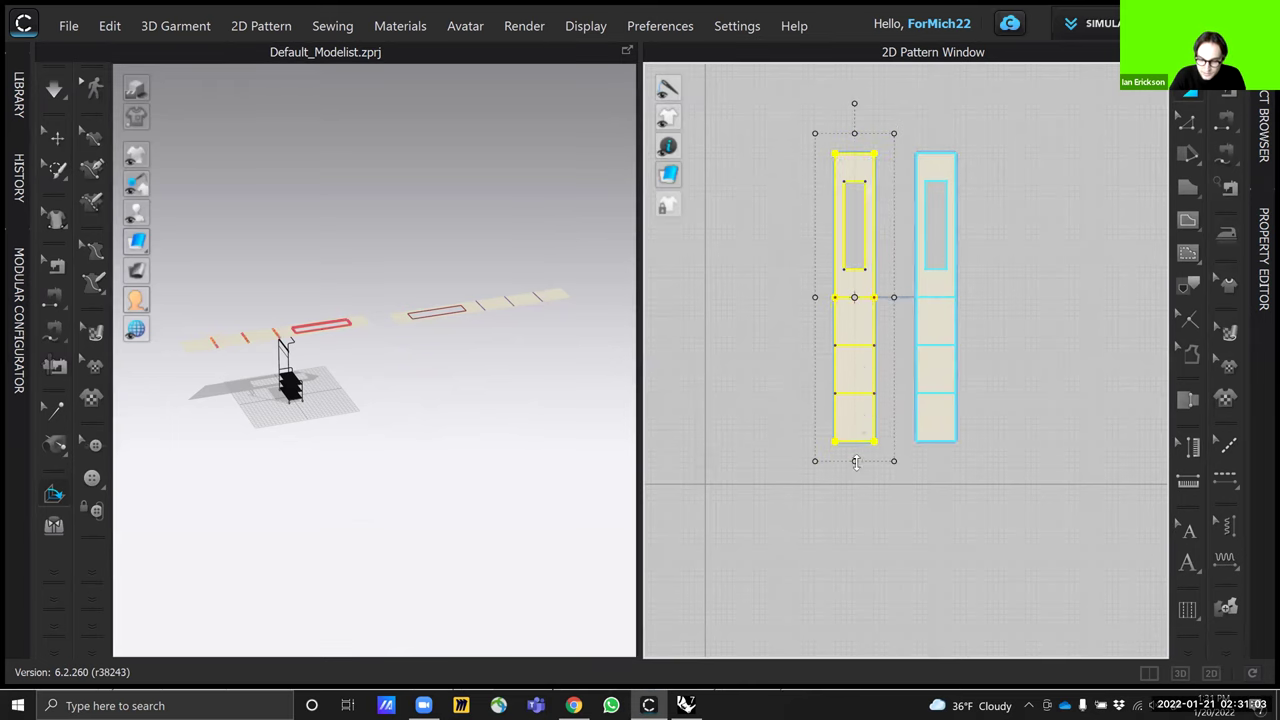
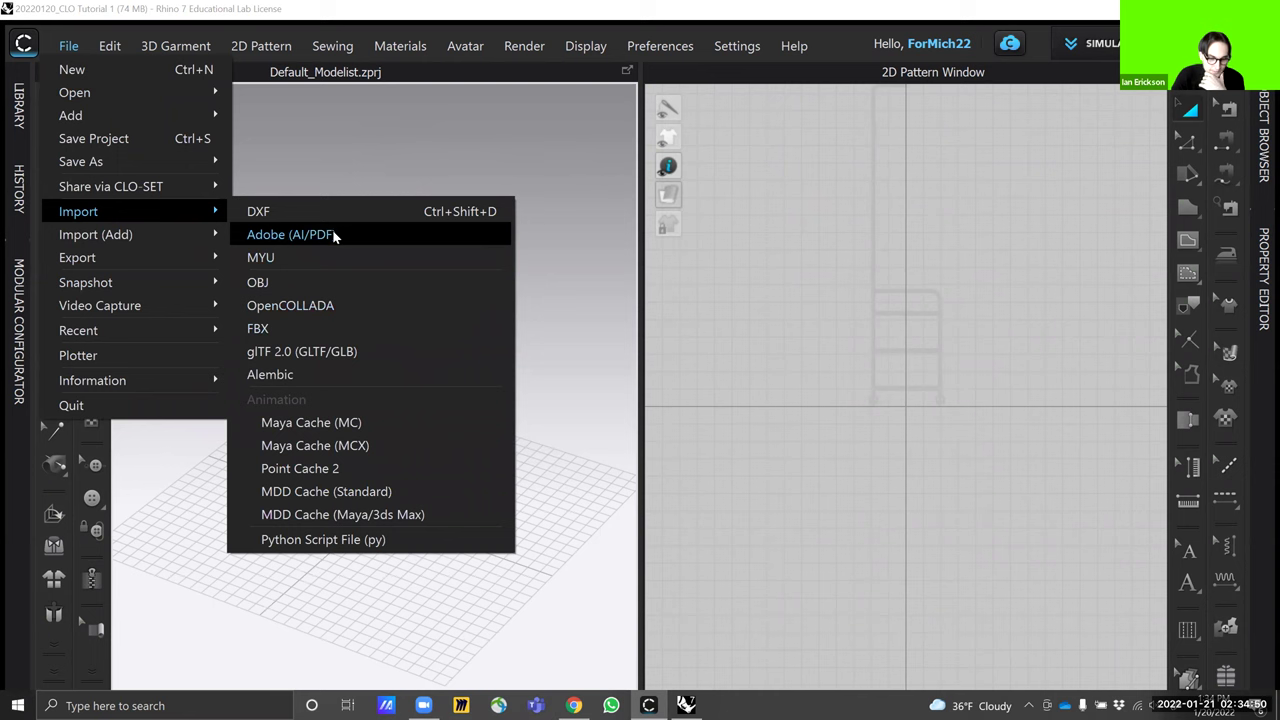
Import the clothes rack quilt pattern PDF as an opened file at inch scale, 100%, unrotated, with baselines and internal shapes
click(332, 234)
click(333, 131)
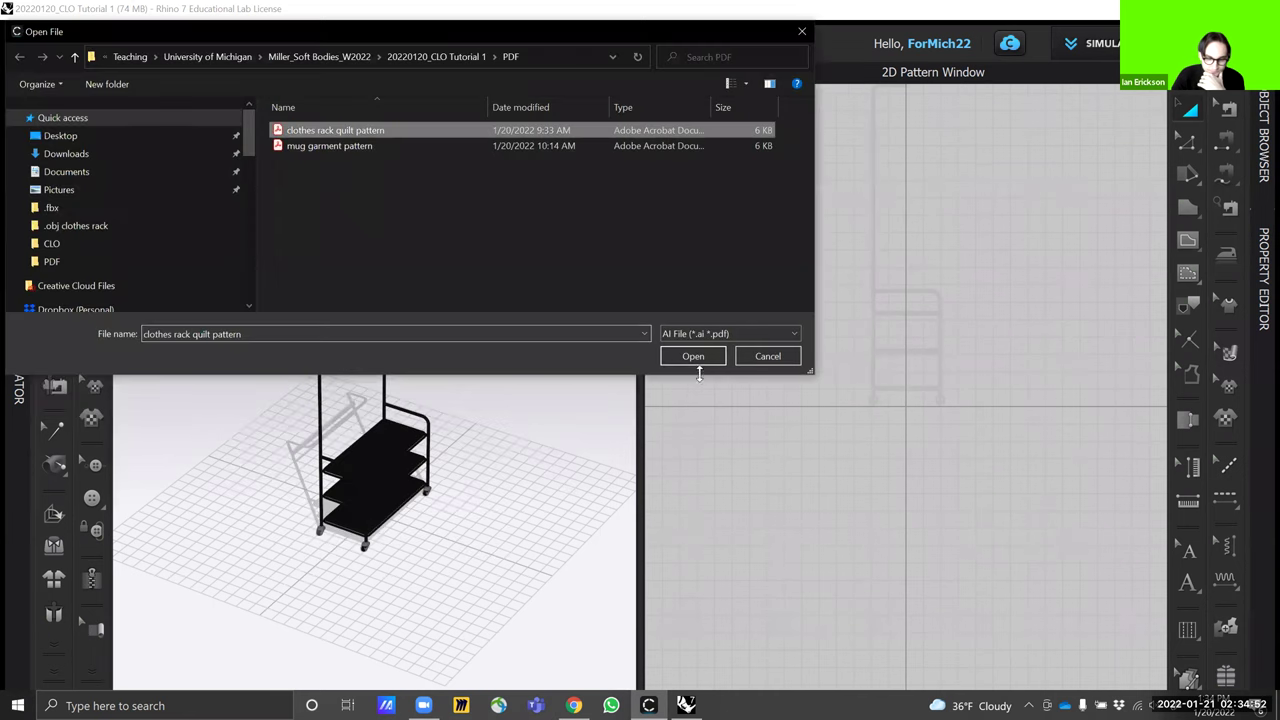
key(Return)
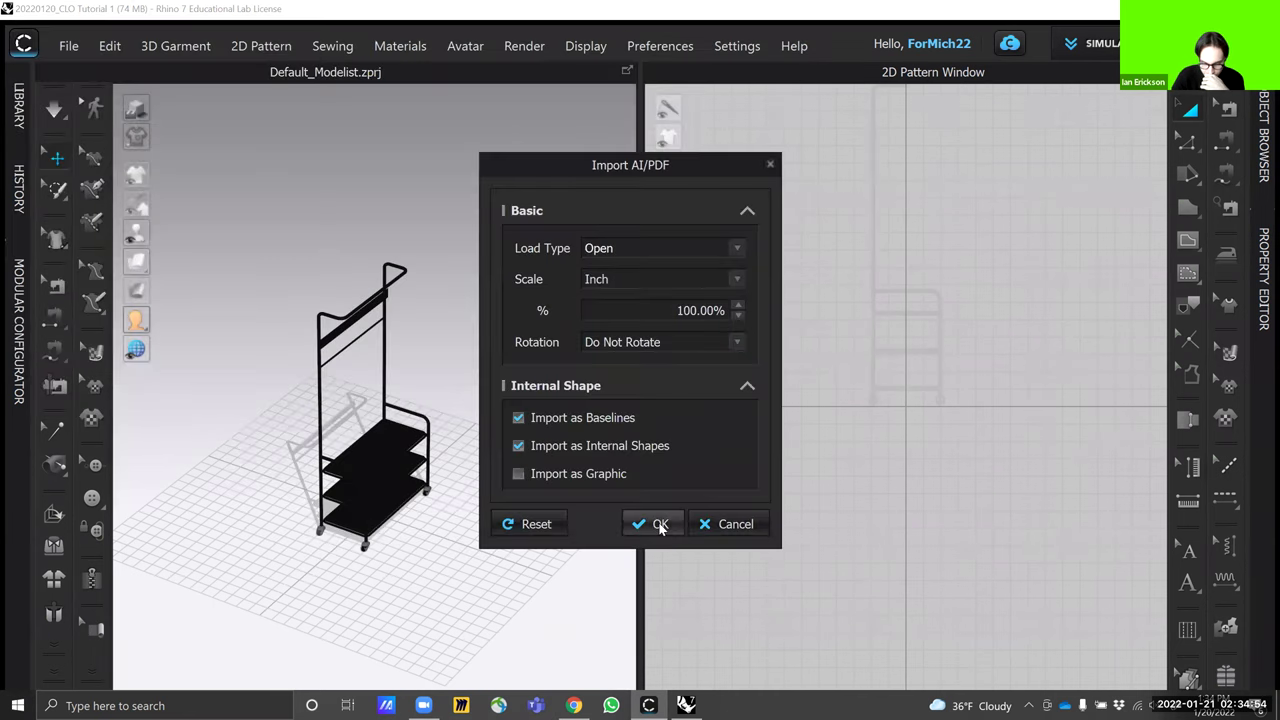
key(Return)
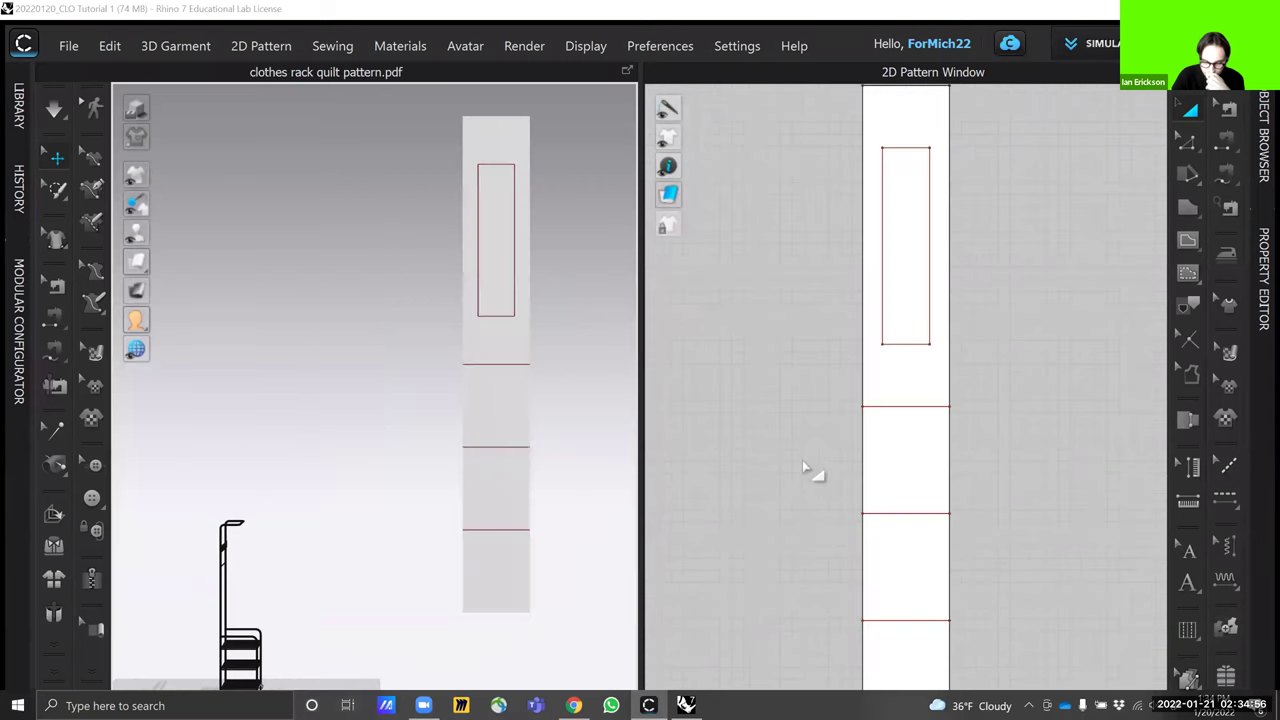
Cut the rectangular internal shape in the upper part of the quilt pattern out as an opening
scroll(810, 471, up, 5)
middle_drag(941, 443, 963, 340)
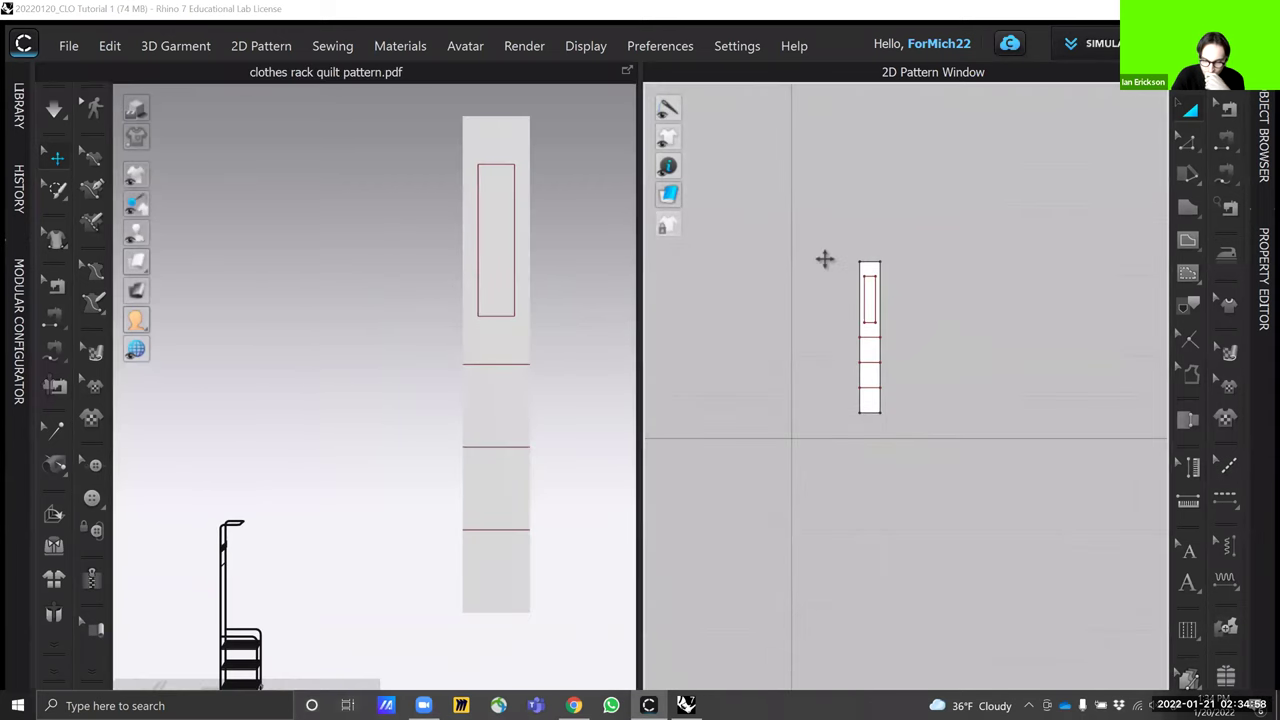
scroll(947, 334, down, 2)
drag(780, 226, 860, 336)
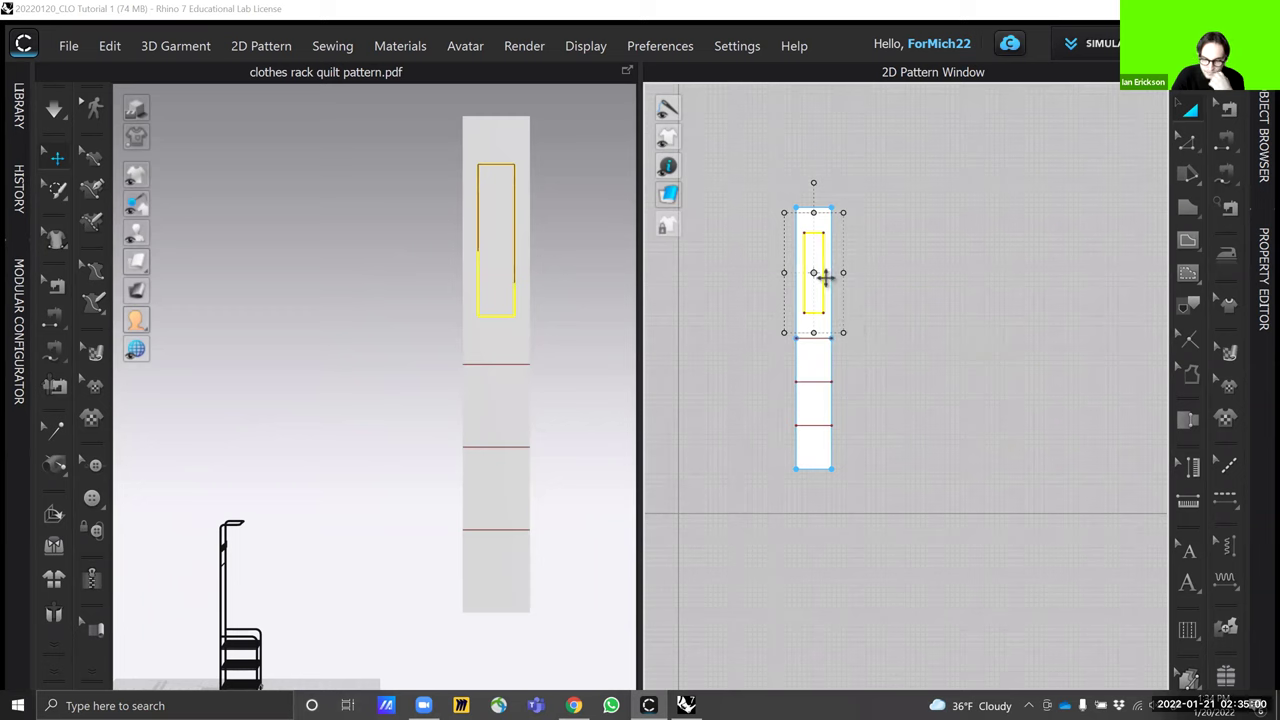
right_click(824, 264)
click(884, 297)
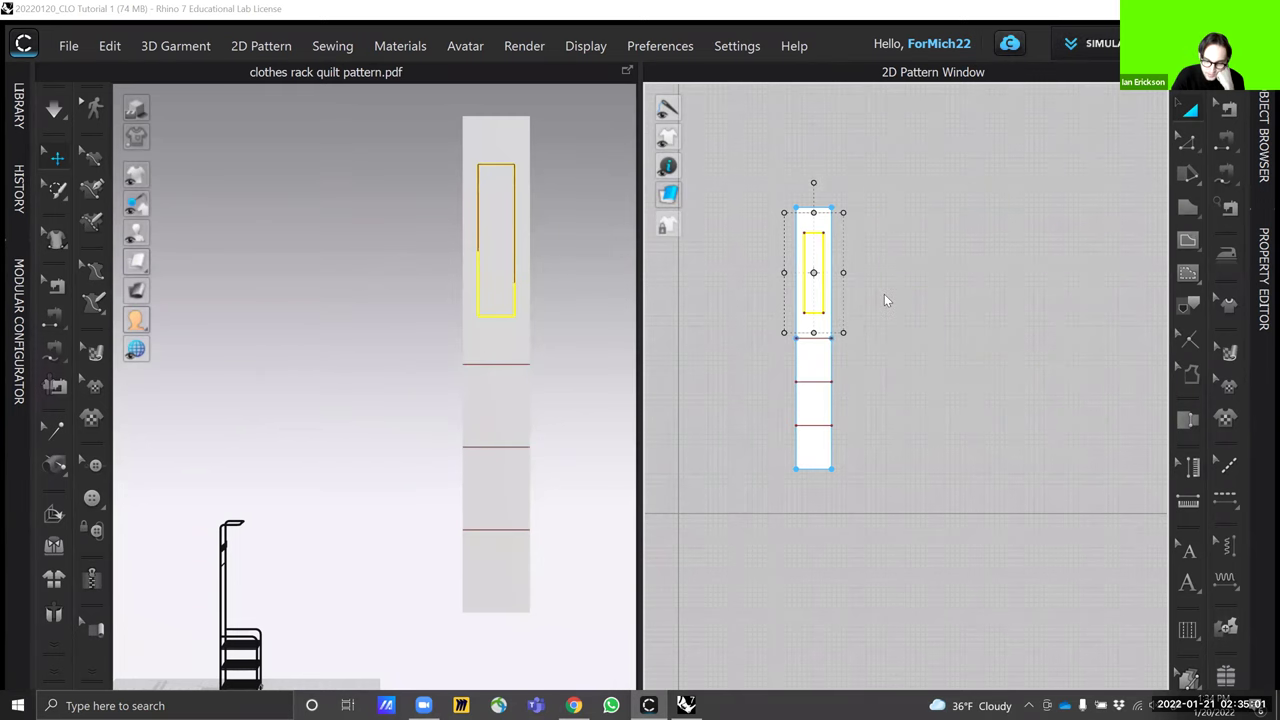
click(820, 249)
click(967, 263)
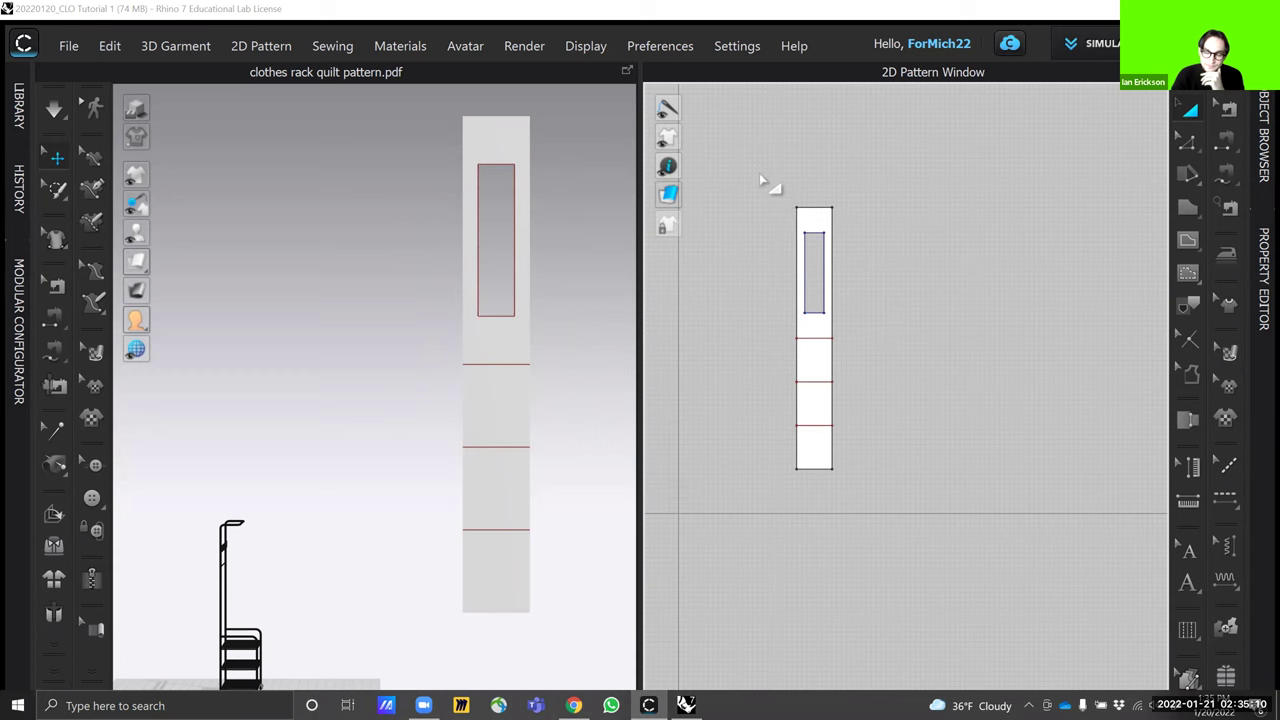
Clone the whole quilt pattern as a Symmetric Pattern (with Sewing) and place the copy beside the original, nearly level with it
drag(750, 161, 947, 521)
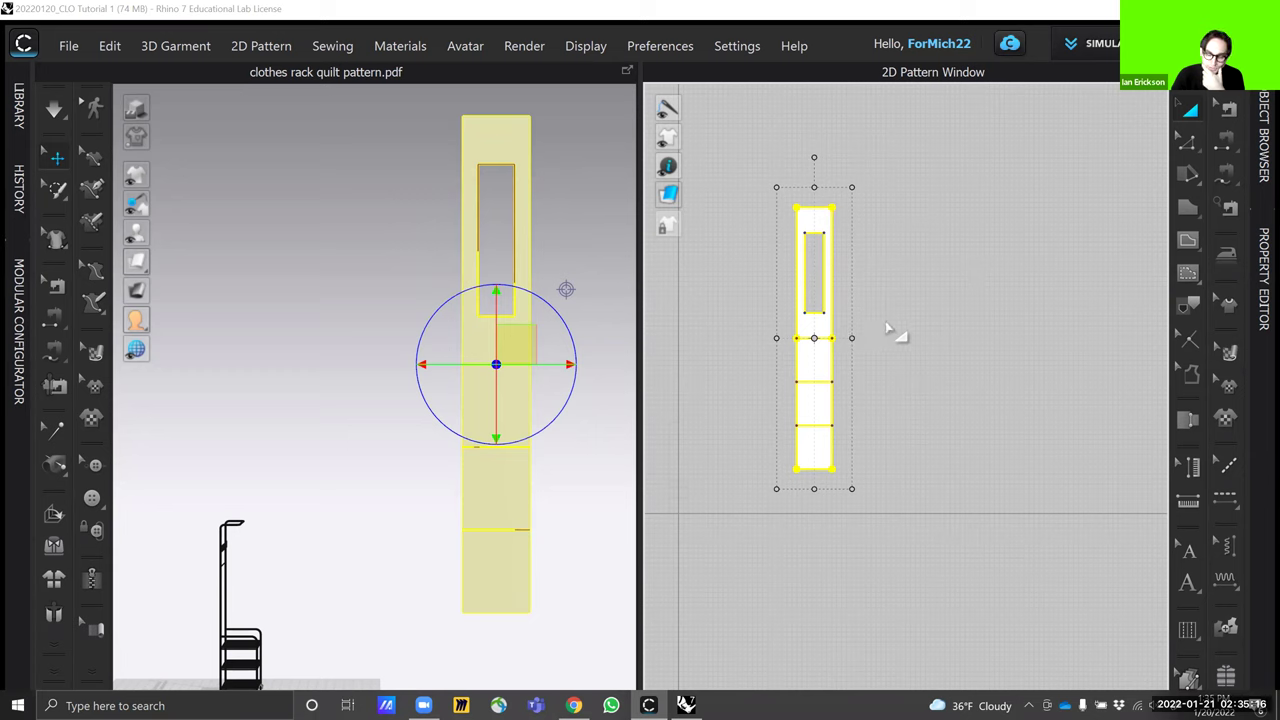
right_click(821, 364)
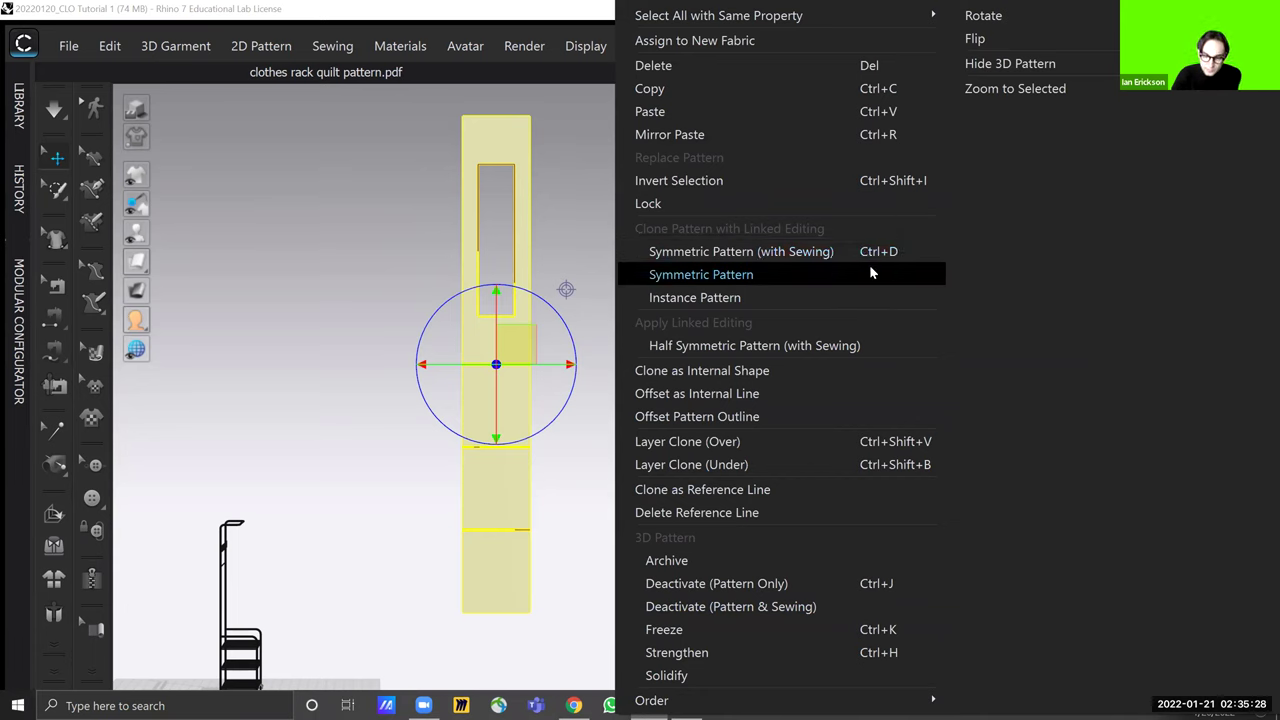
click(785, 257)
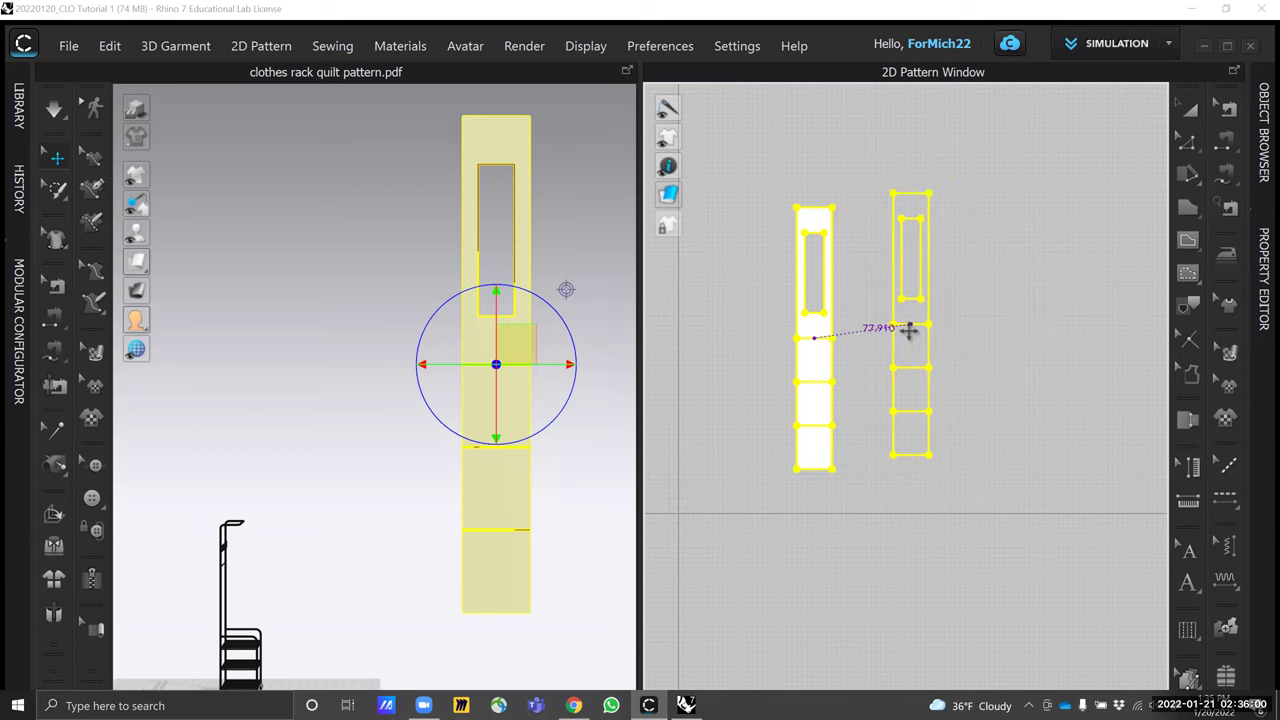
click(991, 308)
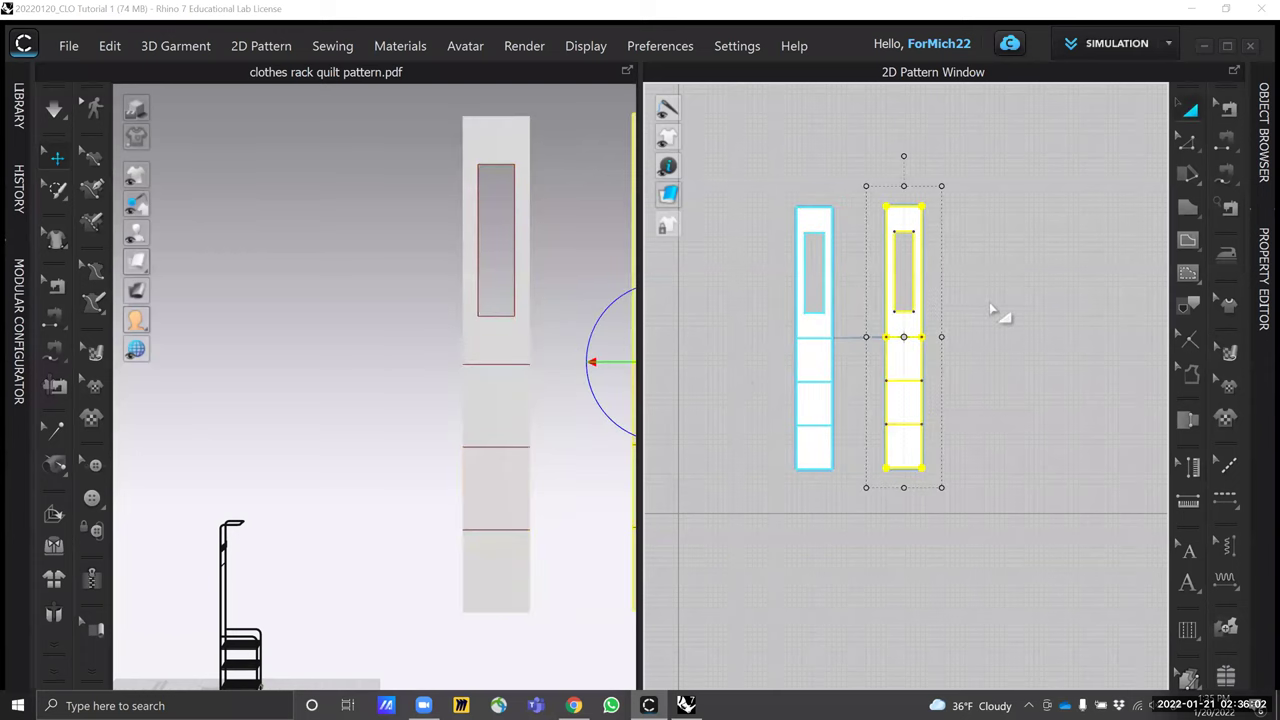
click(993, 340)
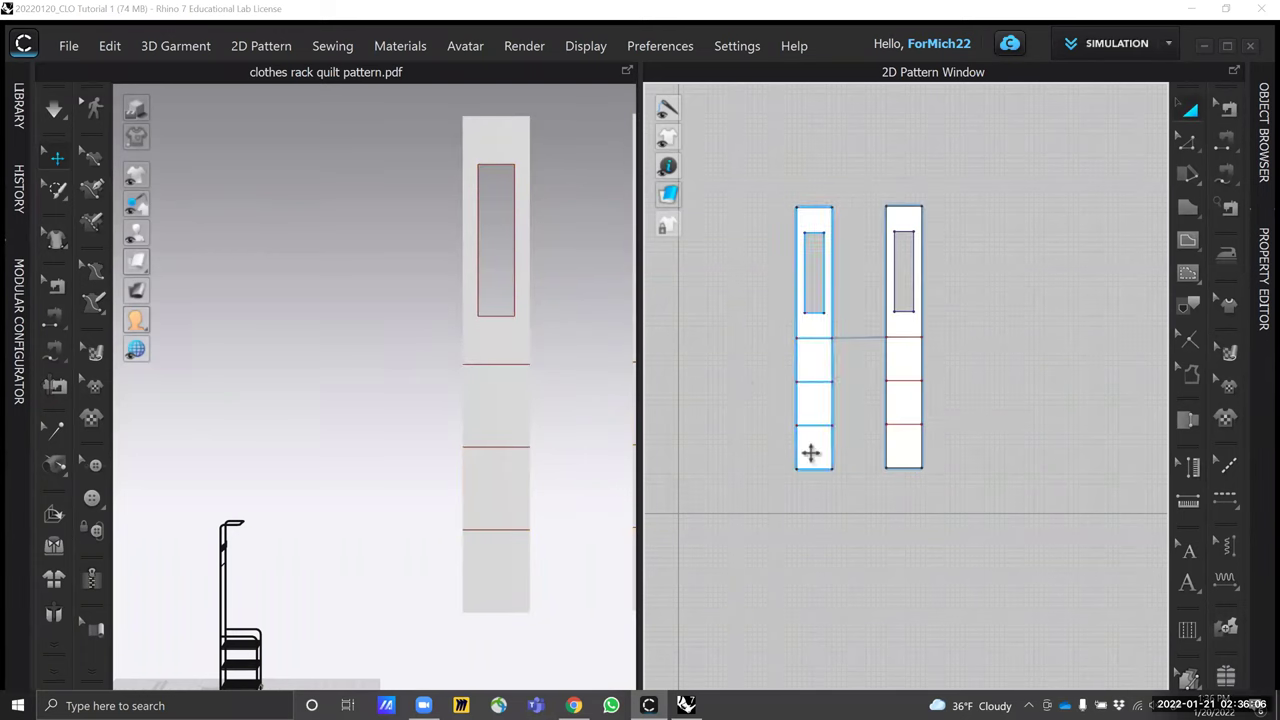
Shorten the original pattern by scaling it vertically from its lower edge, keeping its width, and select it again
click(811, 452)
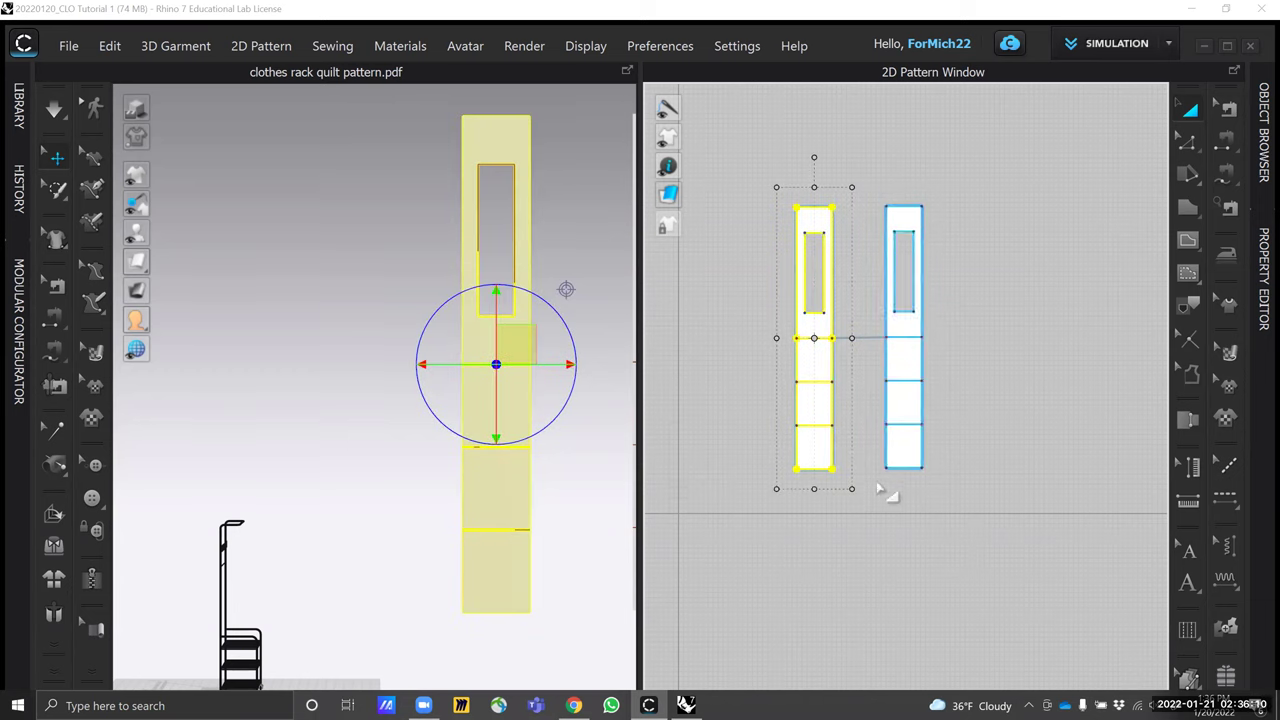
drag(812, 488, 812, 448)
click(925, 511)
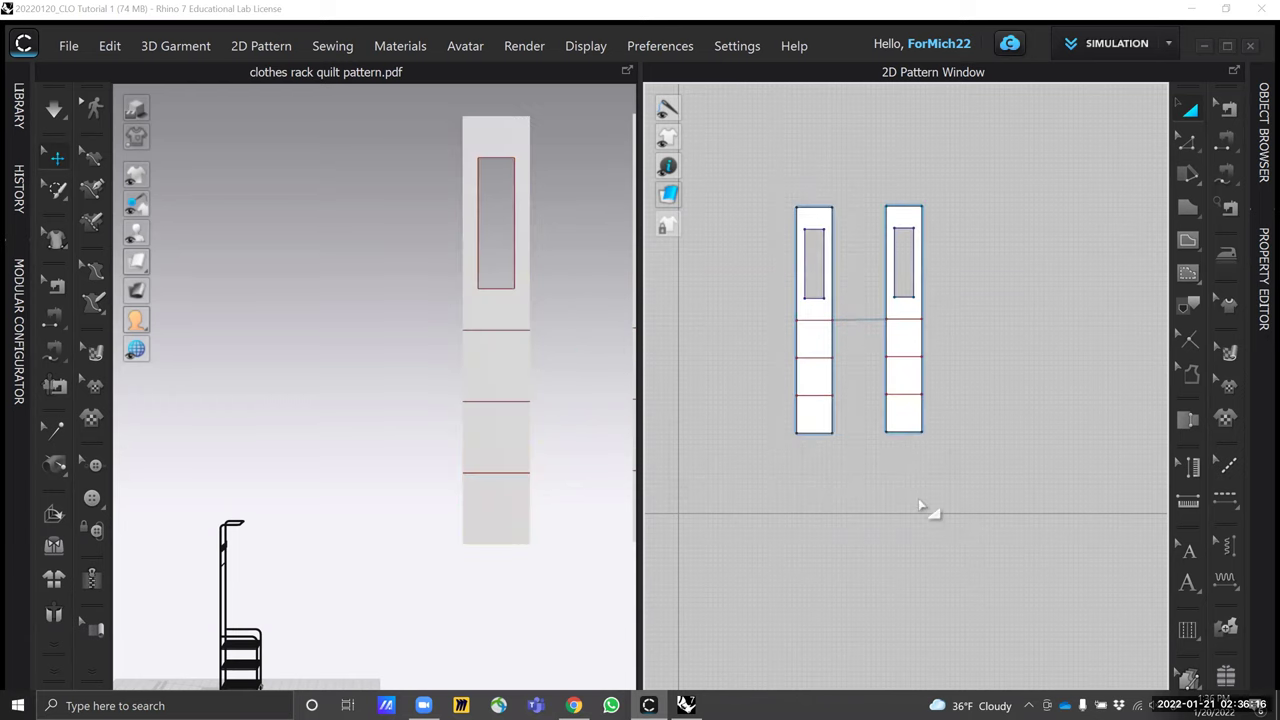
key(ctrl+a)
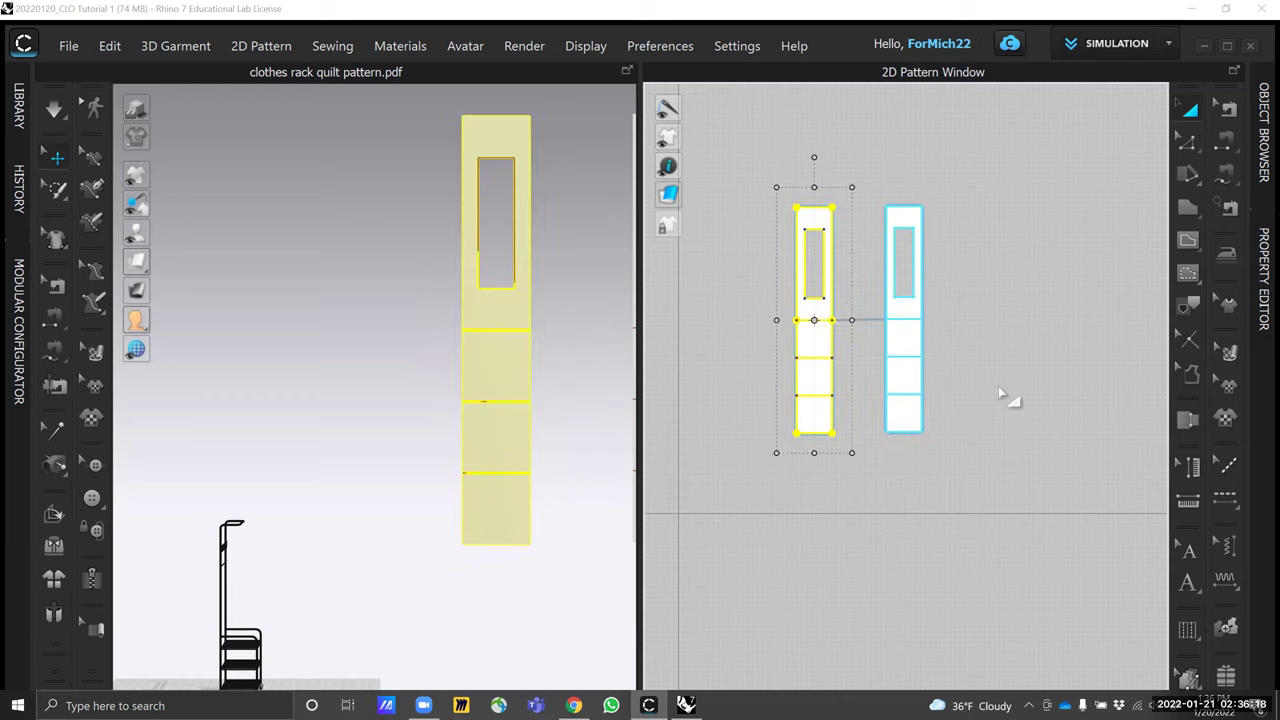
click(998, 390)
key(ctrl+a)
click(998, 387)
key(ctrl+a)
click(998, 387)
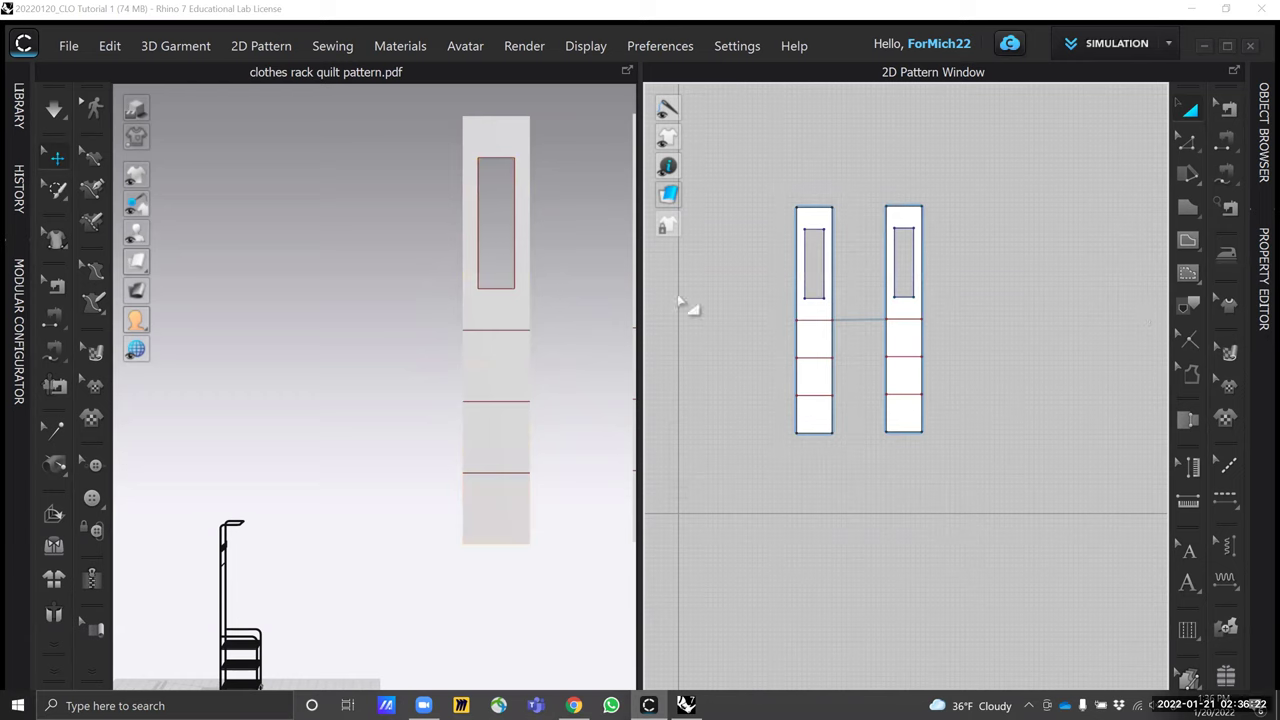
Rotate the front pattern piece in 3D until it lies flat, and shift it forward over the rack
right_drag(426, 363, 866, 351)
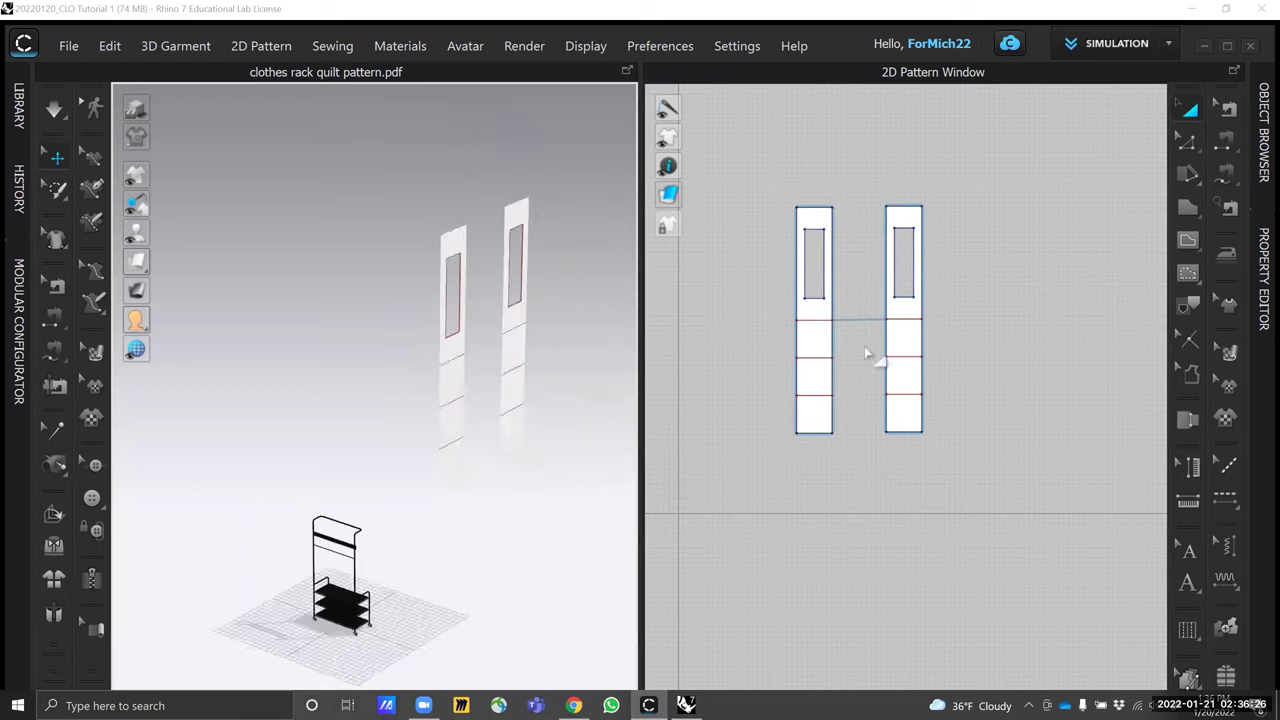
click(463, 393)
right_drag(509, 428, 453, 390)
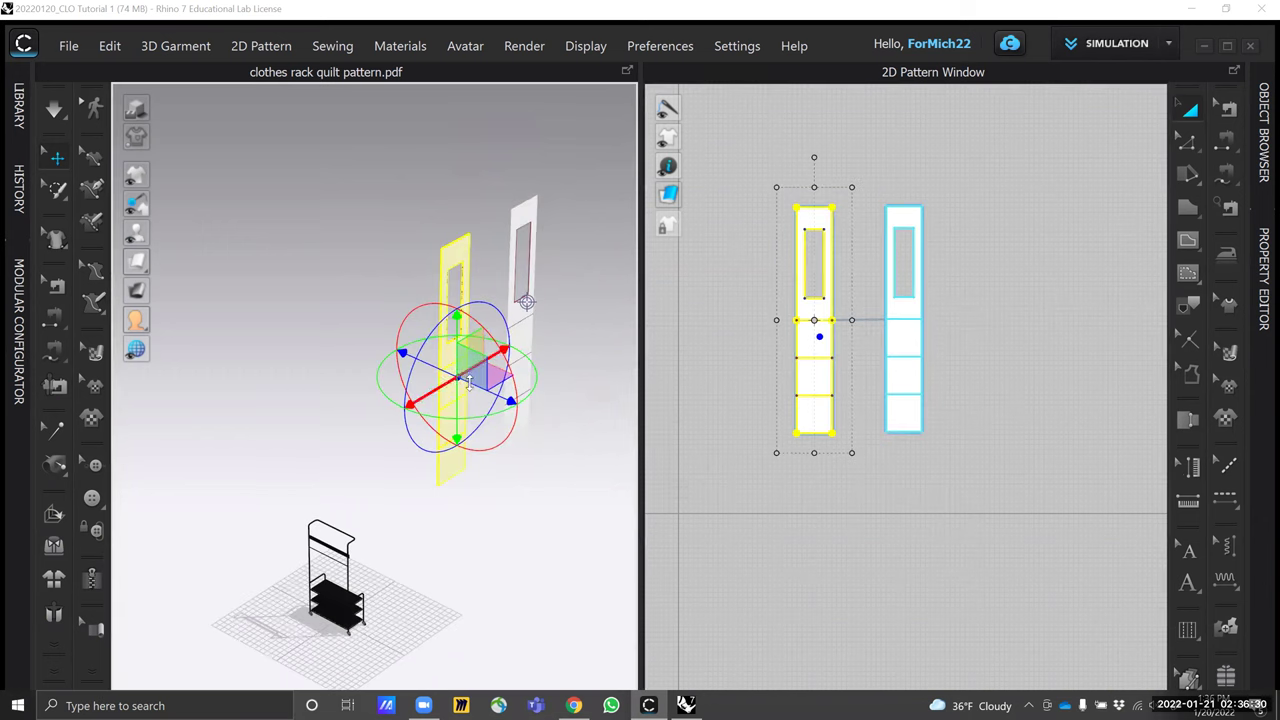
drag(403, 406, 495, 410)
drag(498, 354, 392, 418)
Rotate the second pattern piece flat in 3D and line it up parallel just beneath the first piece
click(513, 337)
drag(506, 280, 606, 443)
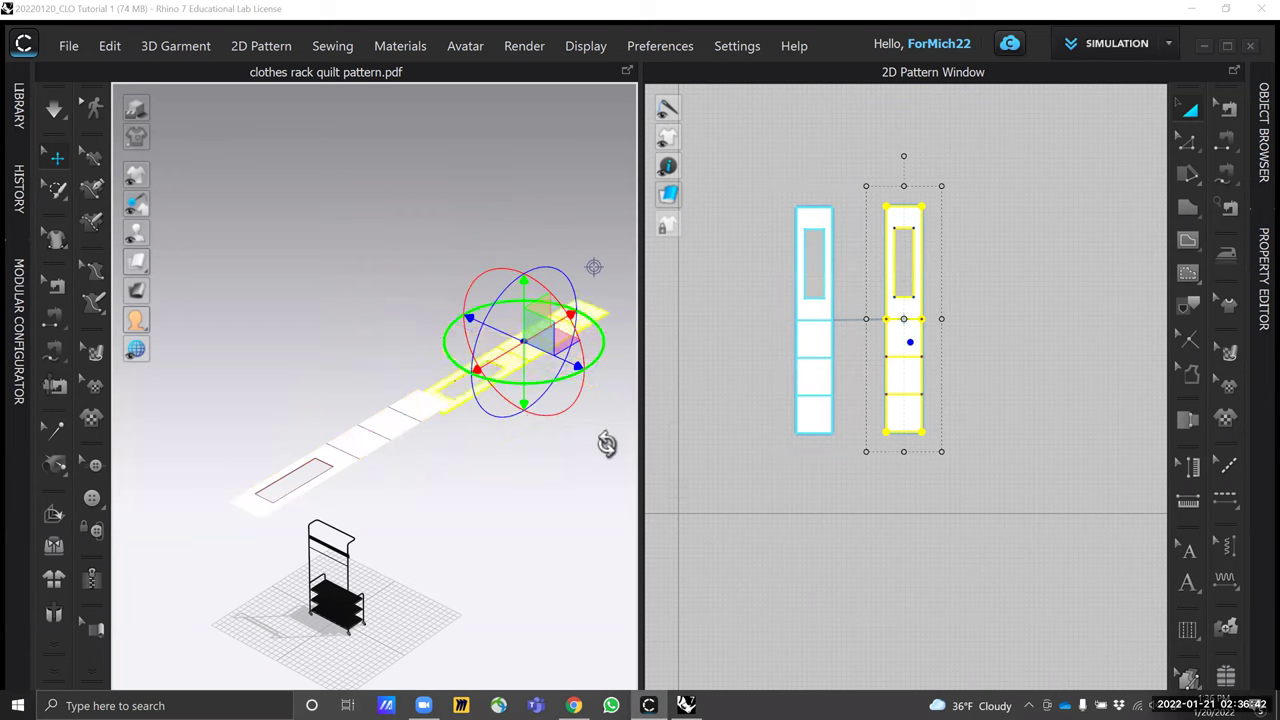
drag(568, 315, 402, 418)
key(2)
drag(277, 281, 278, 293)
right_drag(365, 360, 371, 443)
middle_drag(371, 443, 443, 480)
scroll(374, 443, down, 4)
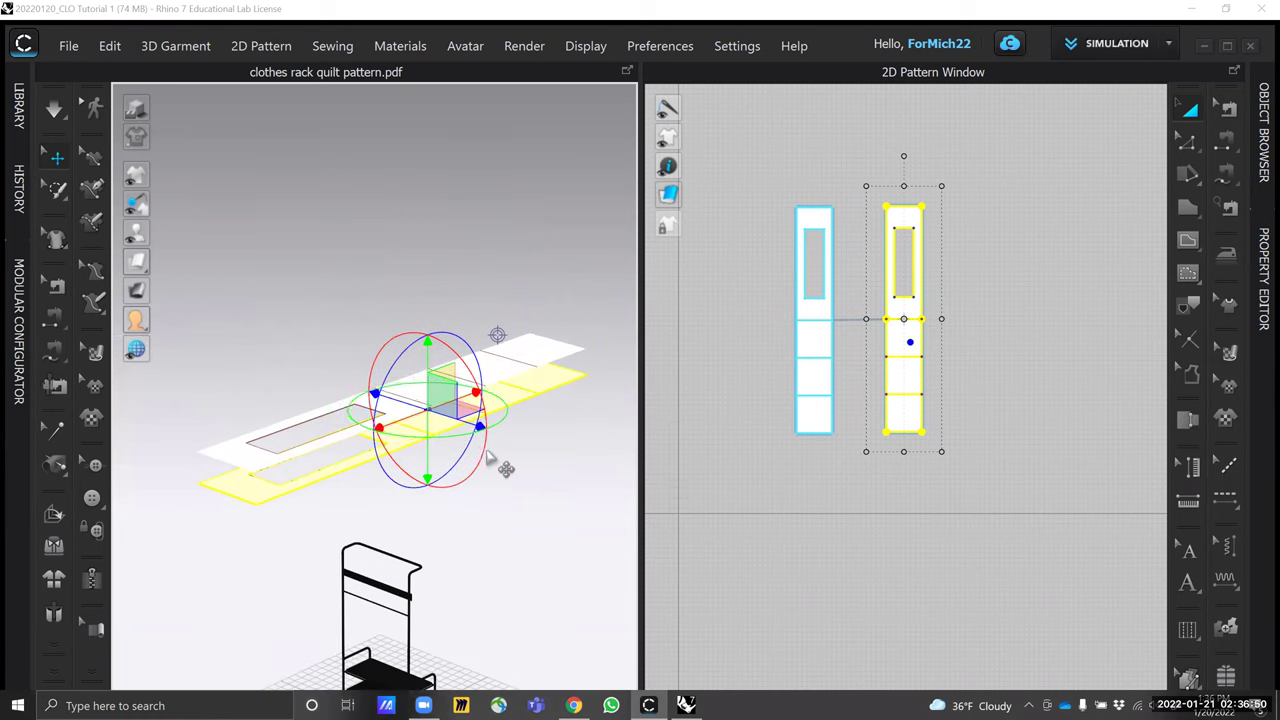
Lower the two flat pattern pieces so they are stacked closely above the top of the clothes rack
scroll(457, 431, down, 1)
drag(433, 462, 398, 420)
drag(451, 340, 437, 512)
click(426, 347)
click(437, 386)
click(543, 543)
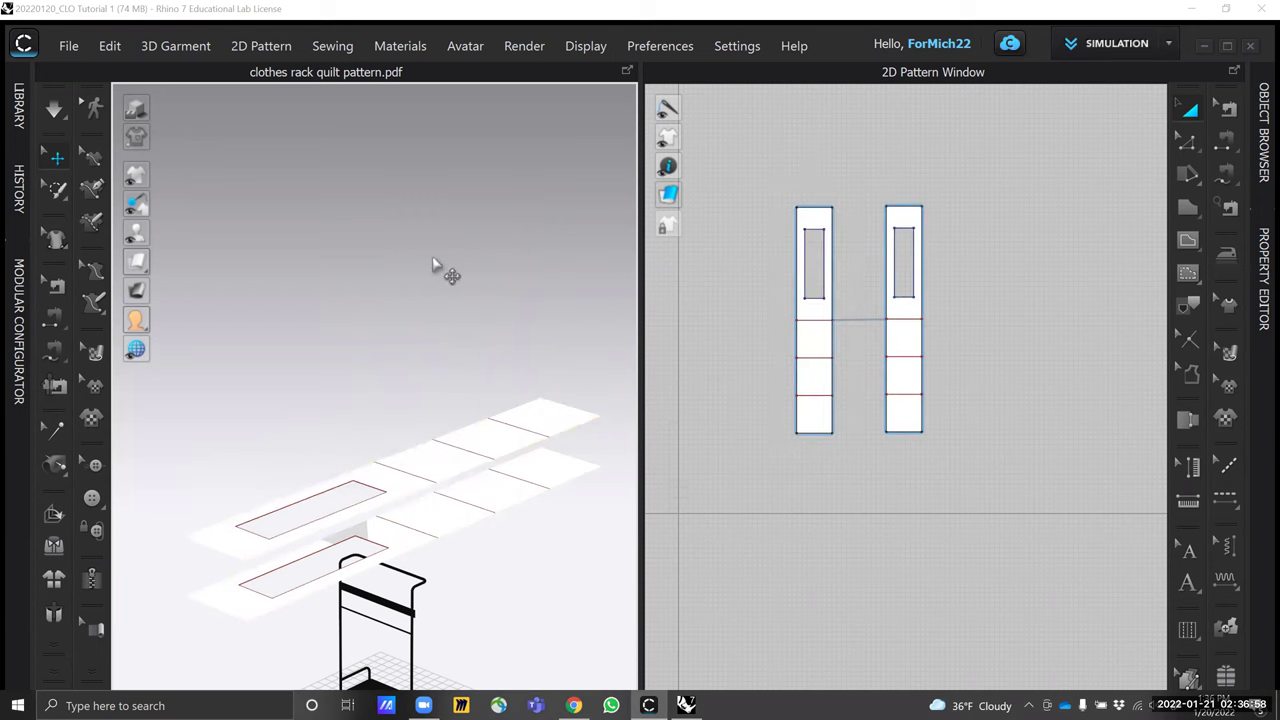
mouse_move(459, 275)
right_down()
mouse_move(443, 237)
mouse_move(435, 274)
mouse_move(457, 286)
right_up()
right_drag(380, 271, 603, 185)
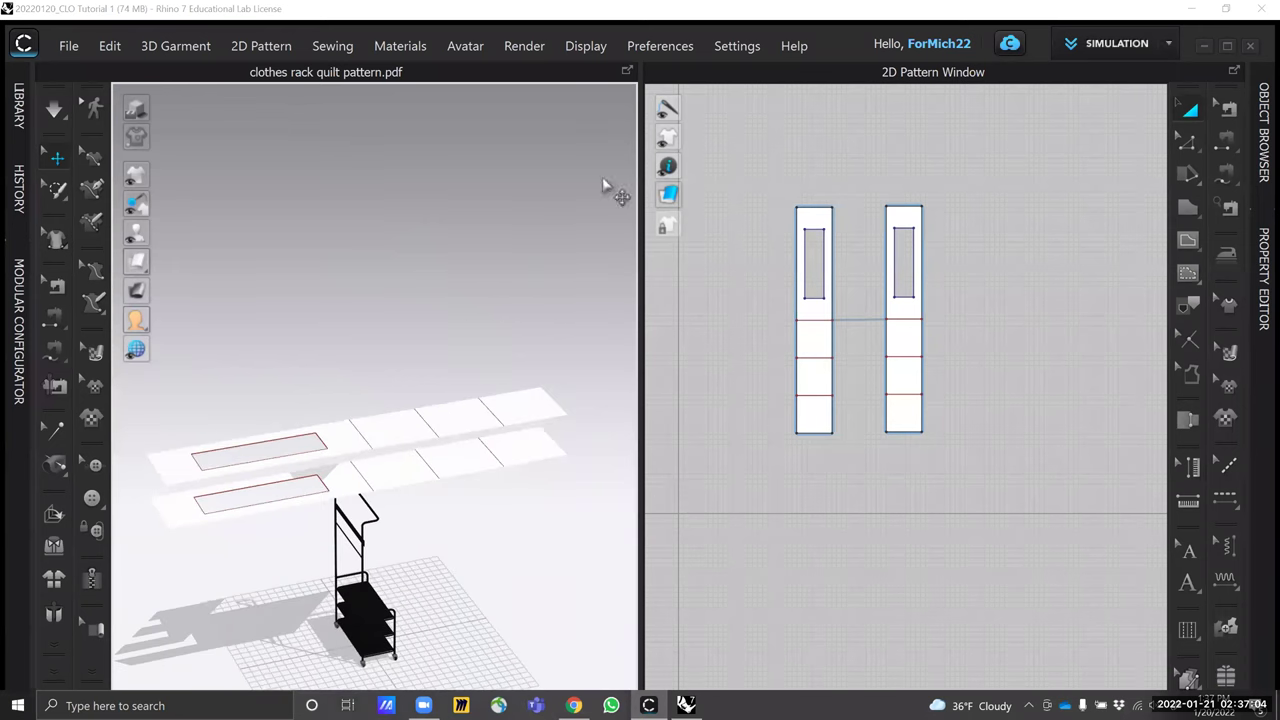
Use Segment Sewing to join the long outer edges of the three-panel section between the upper and lower pieces, on both sides
click(1227, 148)
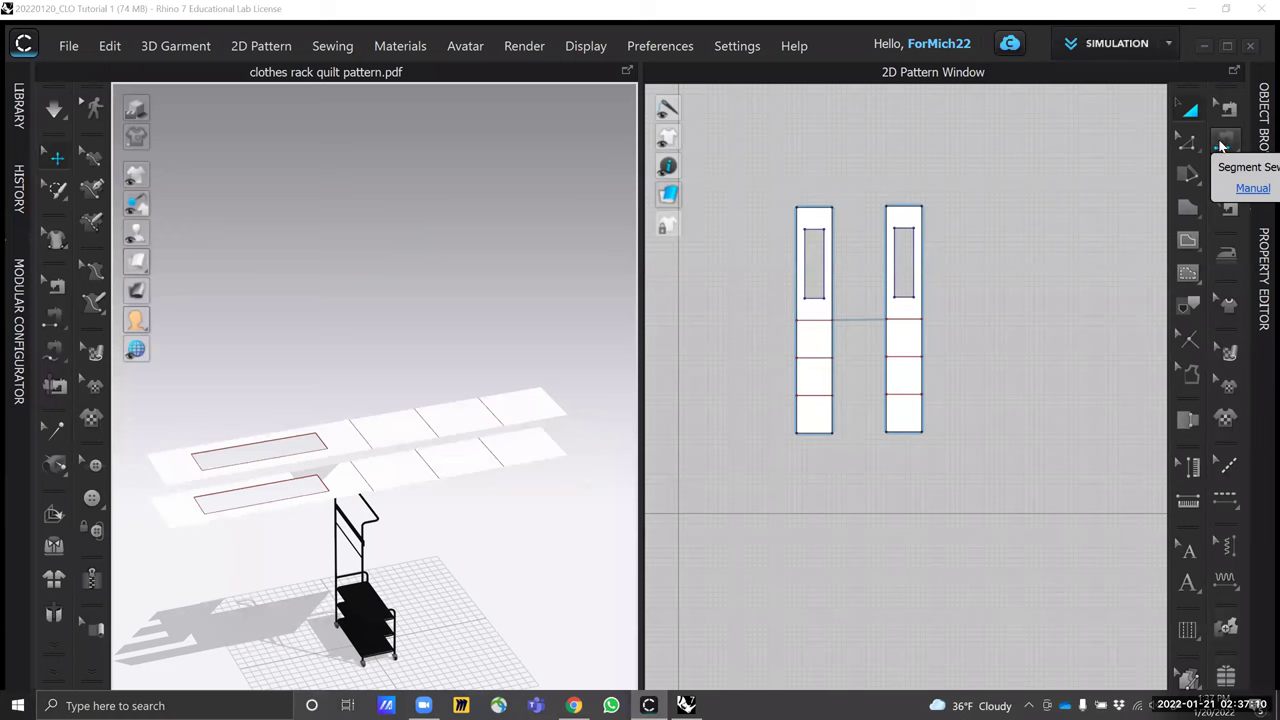
click(1221, 147)
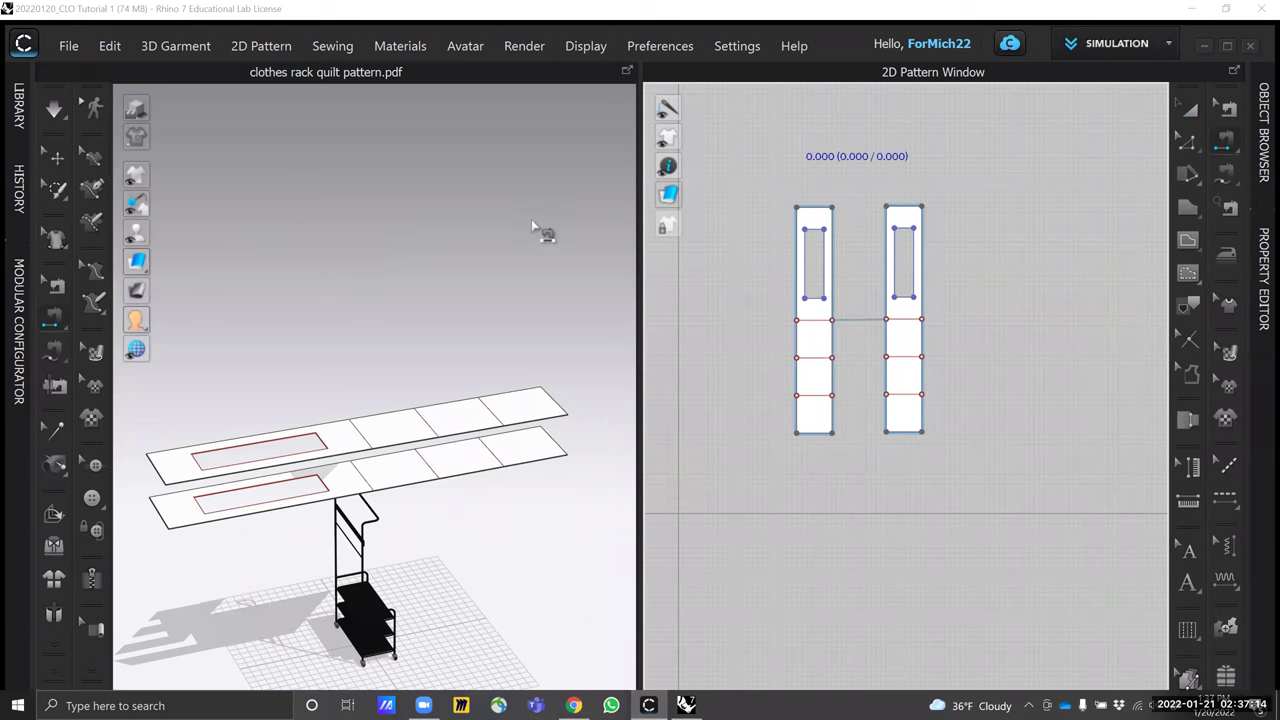
scroll(408, 393, down, 3)
click(300, 458)
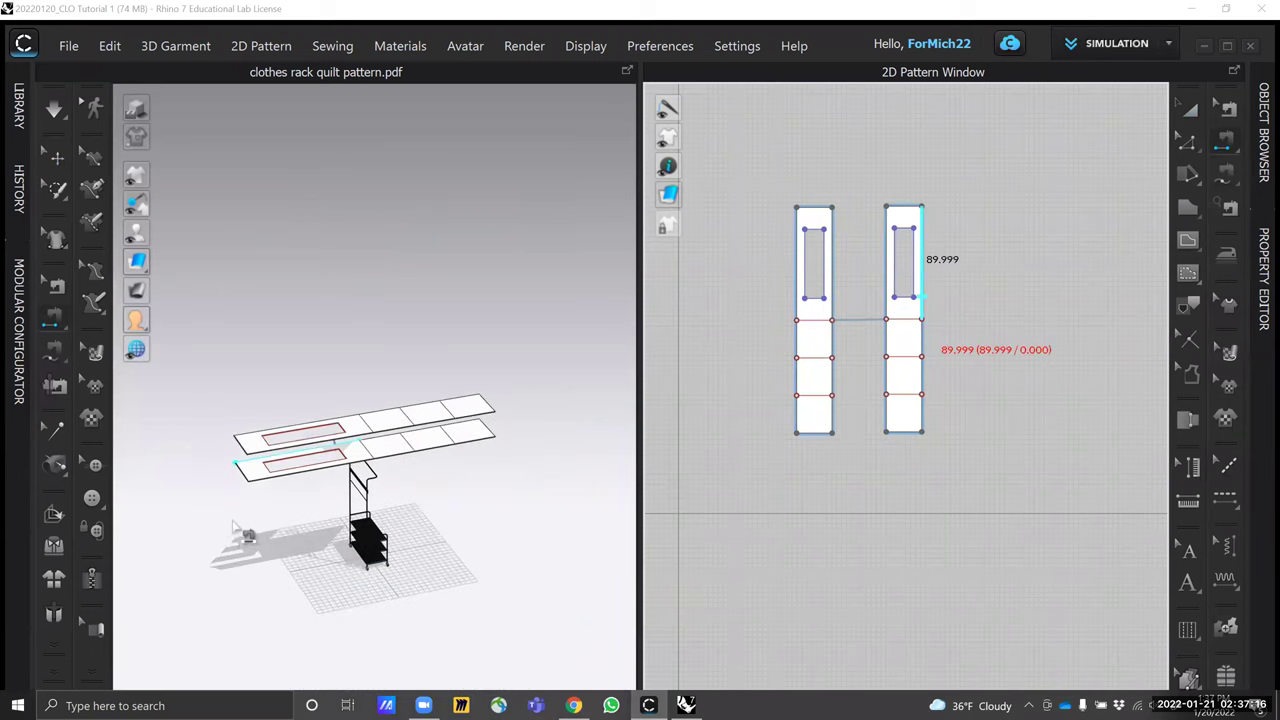
scroll(244, 544, up, 2)
click(432, 474)
scroll(370, 400, up, 4)
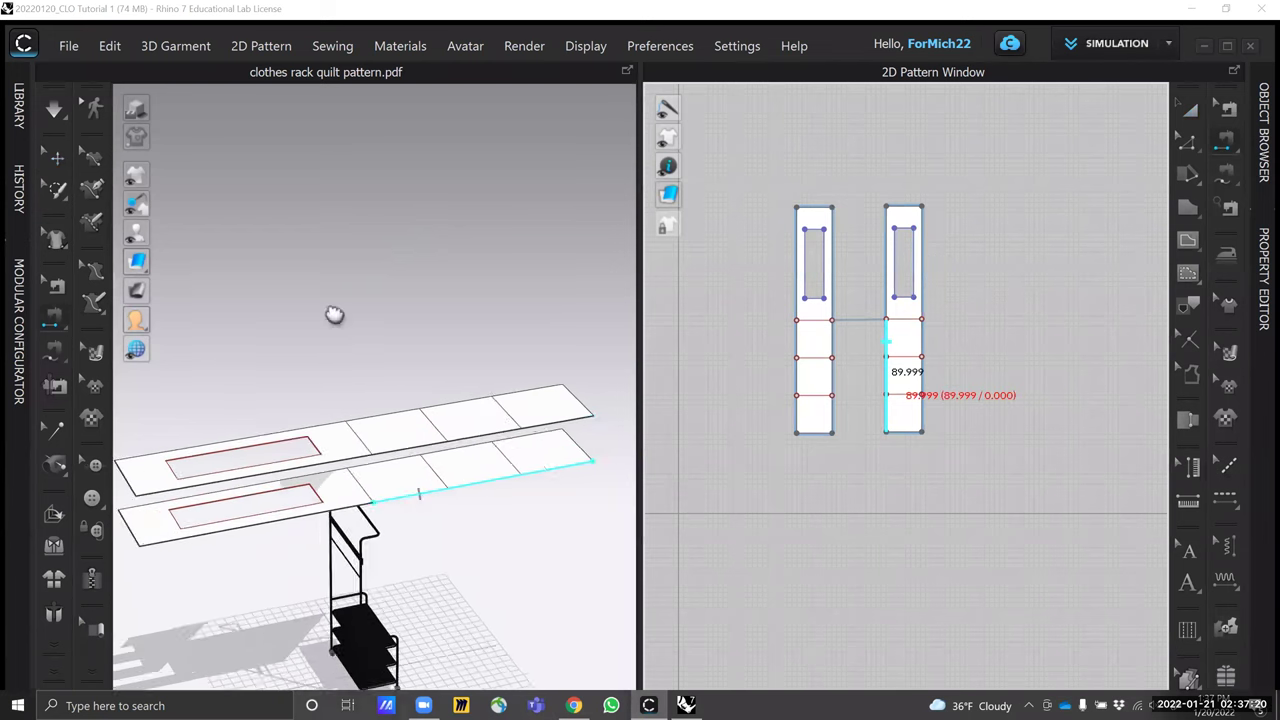
middle_drag(410, 536, 428, 410)
click(437, 390)
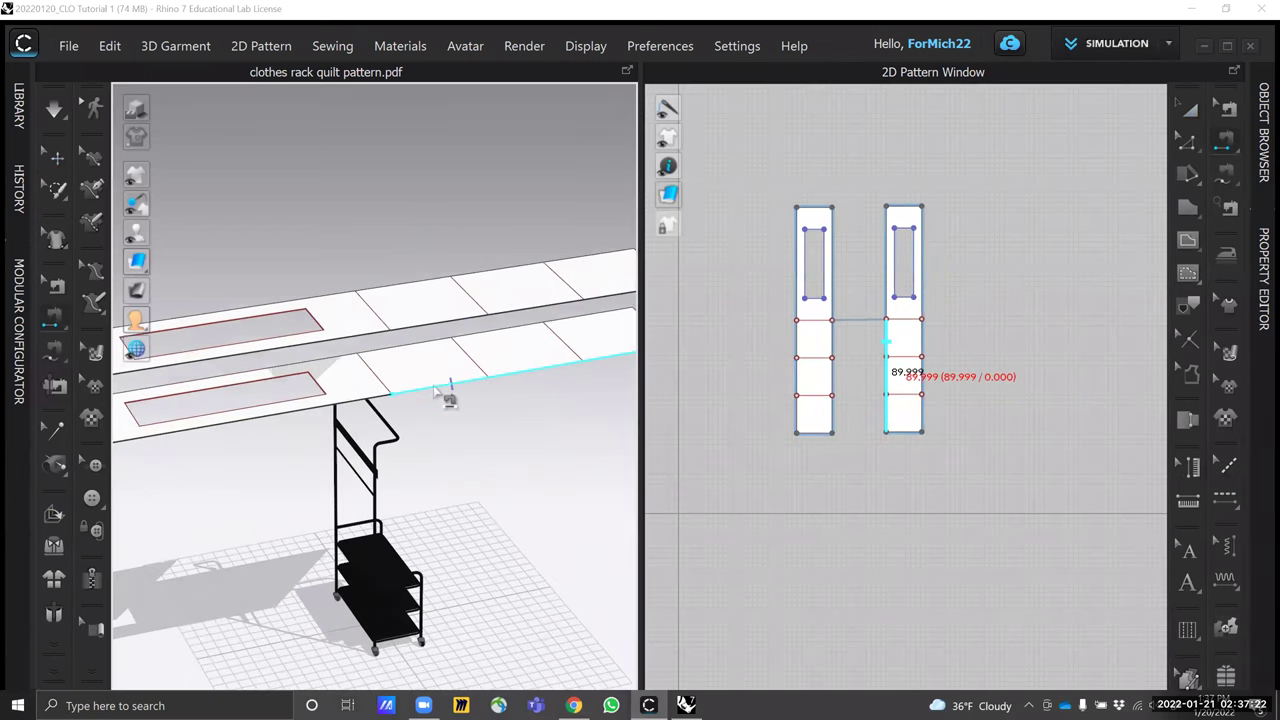
click(390, 390)
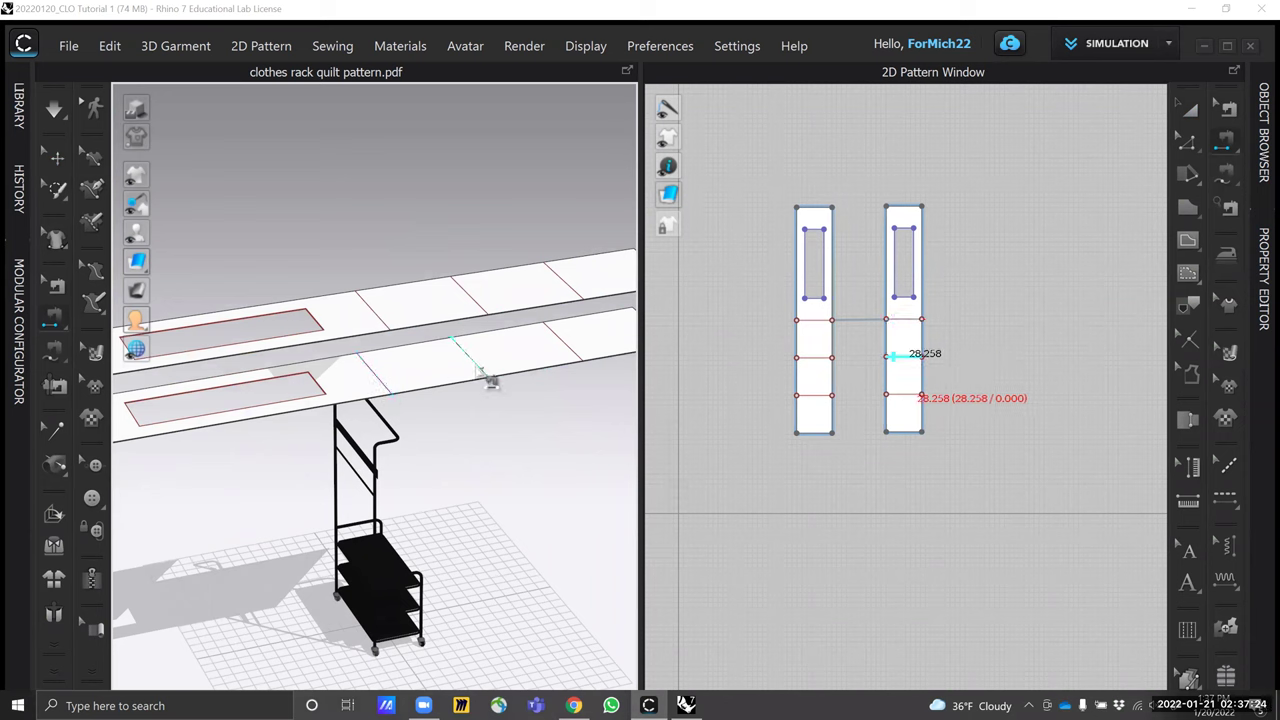
scroll(486, 420, down, 3)
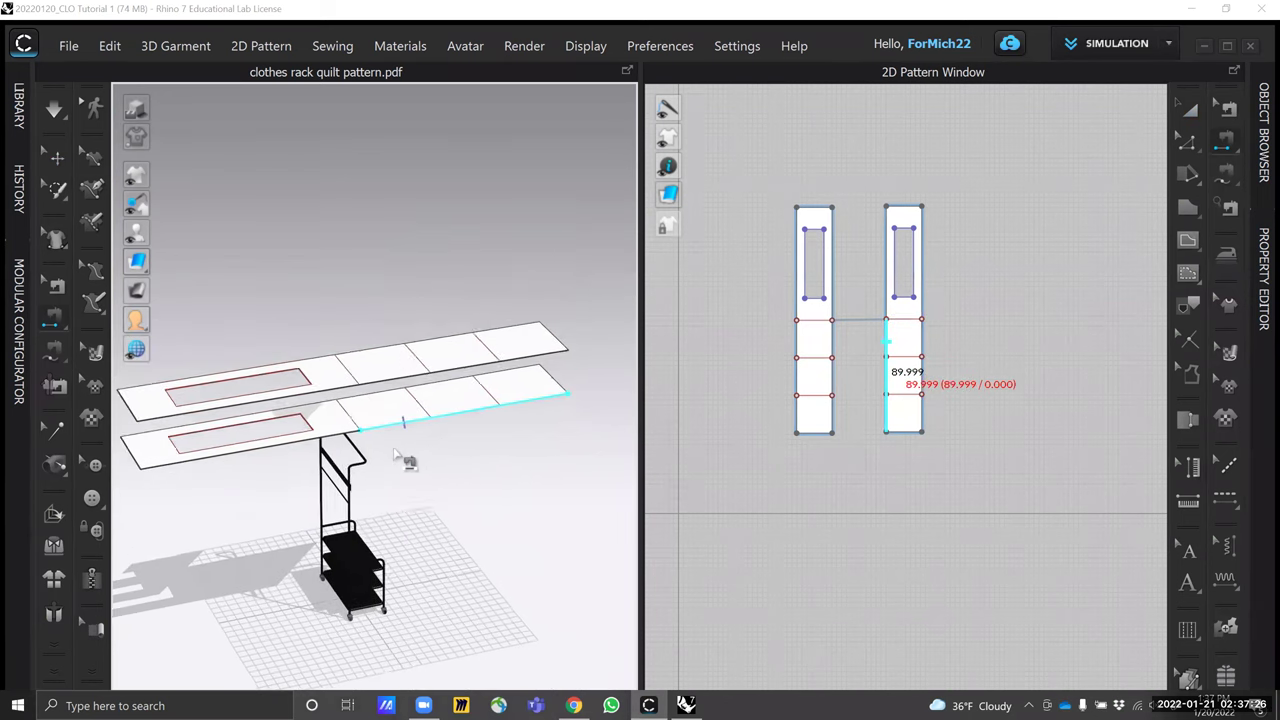
scroll(394, 451, up, 3)
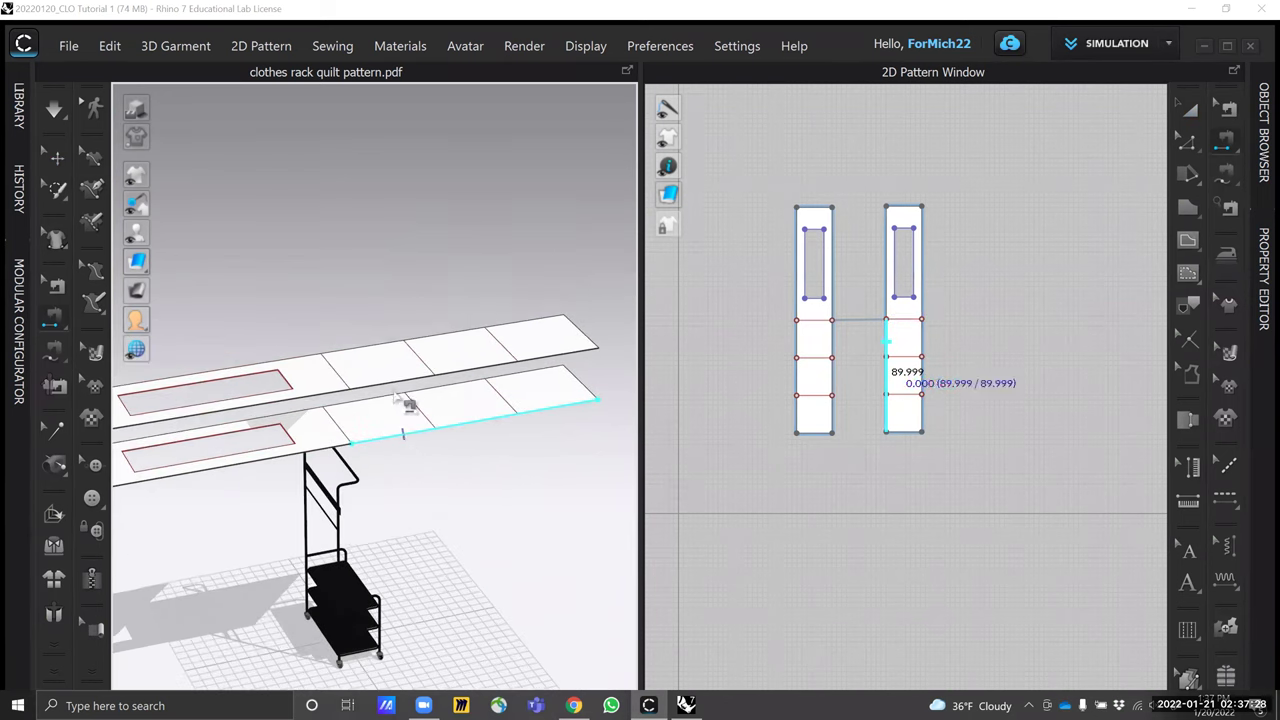
click(402, 380)
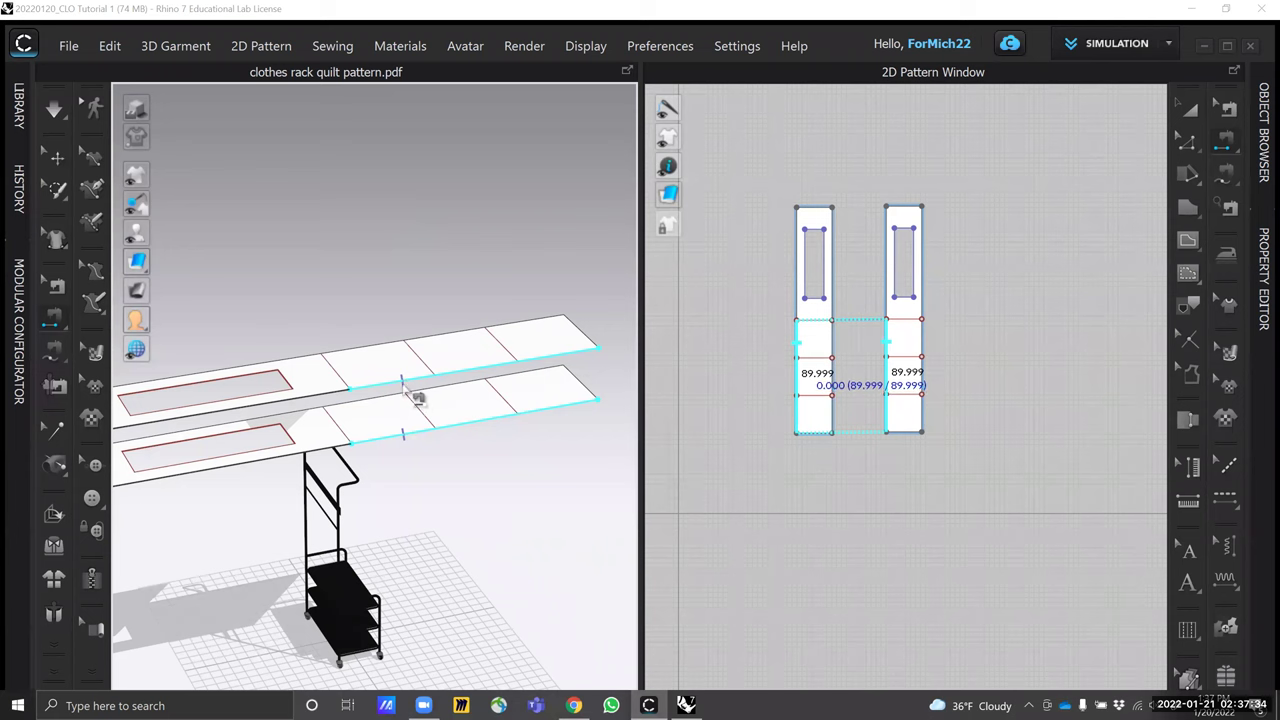
click(420, 400)
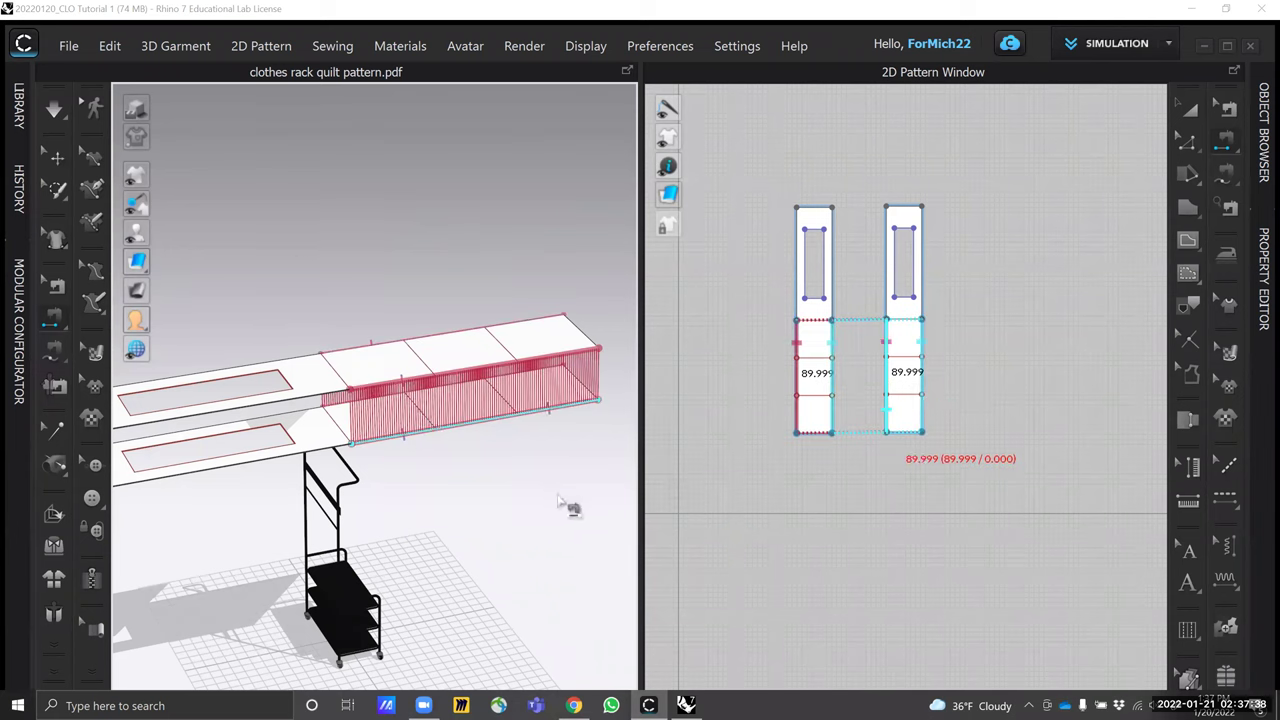
Sew together the short end edges of both pieces at the three-panel end
right_drag(457, 478, 420, 463)
right_drag(345, 481, 347, 577)
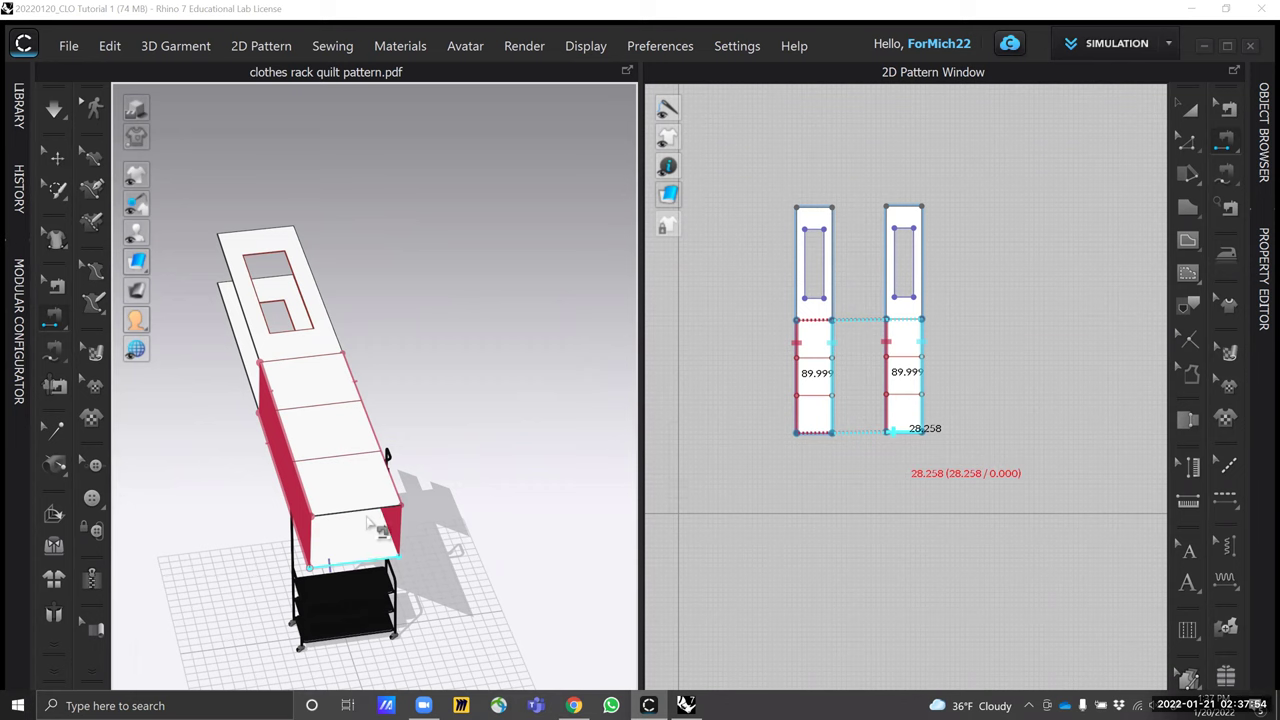
click(366, 576)
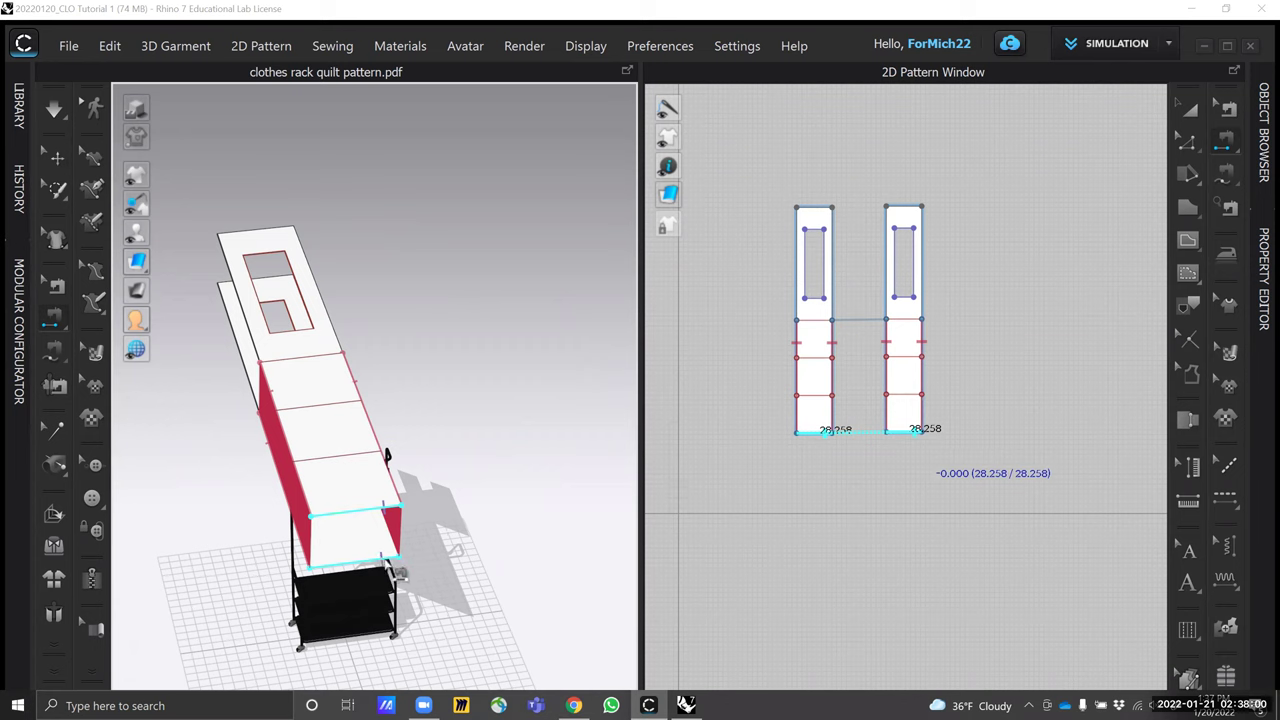
click(396, 571)
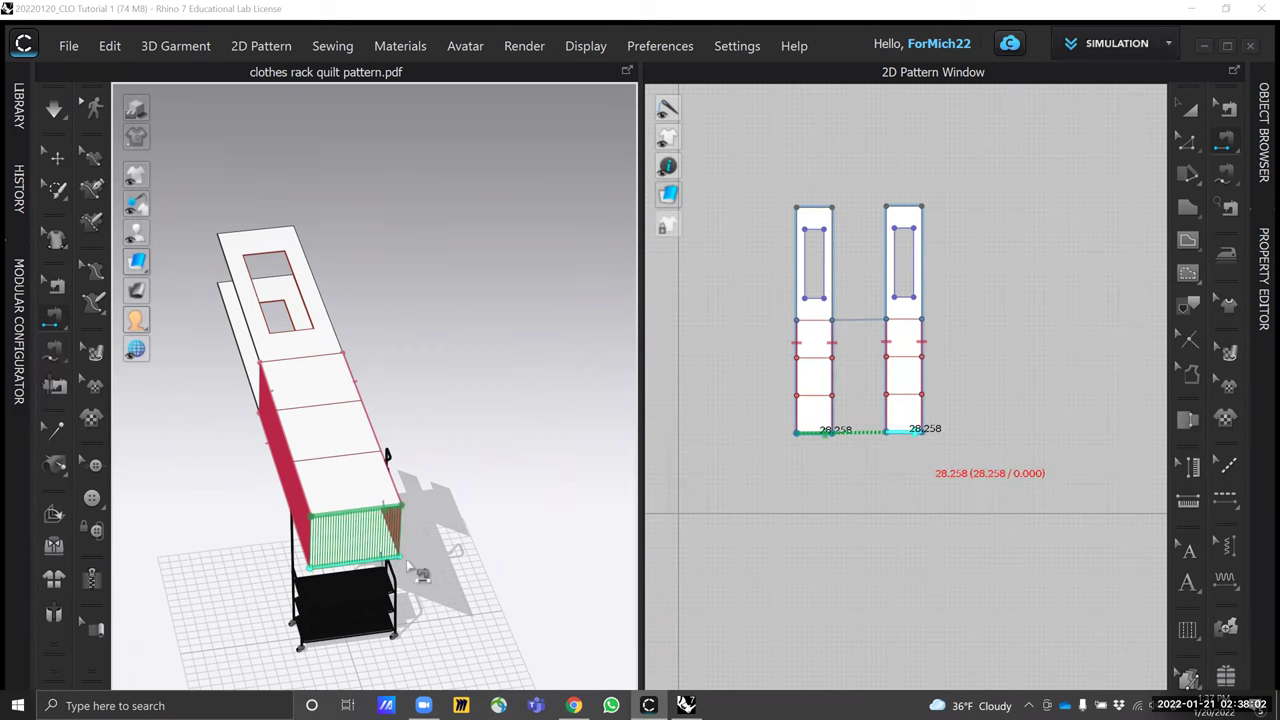
Sew the three internal cross lines of the upper piece to the matching lines of the lower piece
right_drag(427, 522, 514, 406)
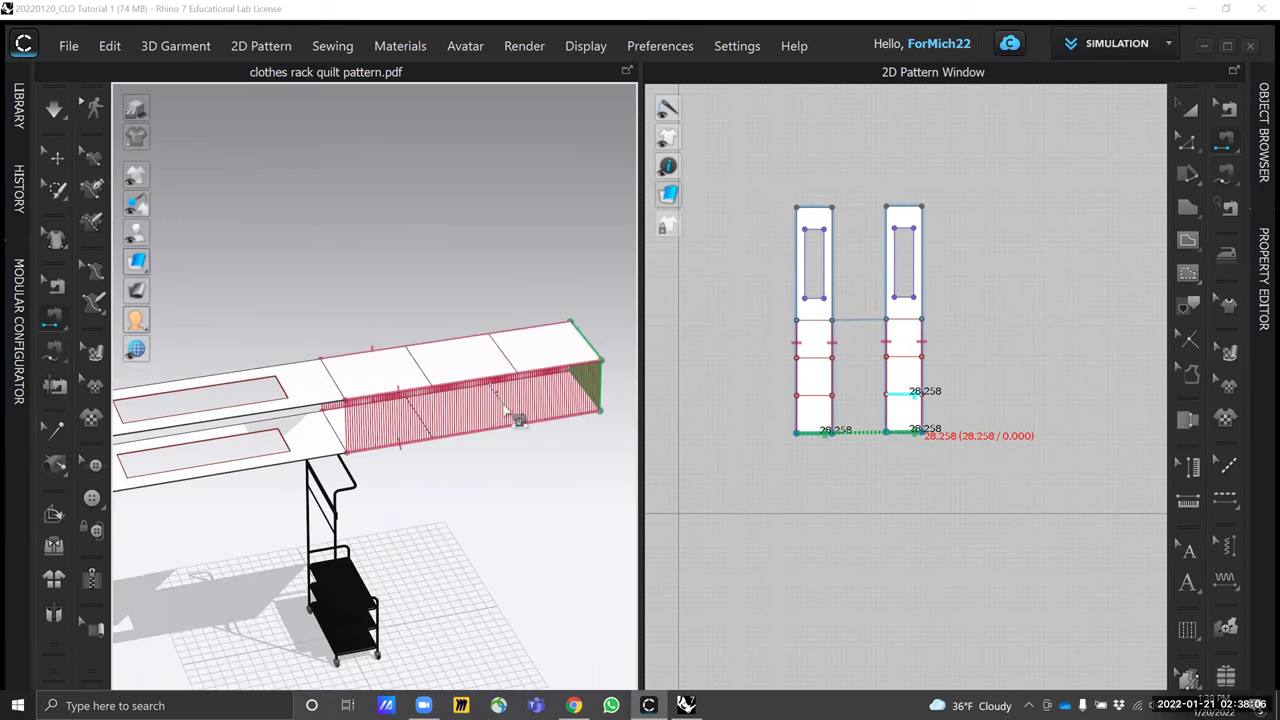
click(509, 363)
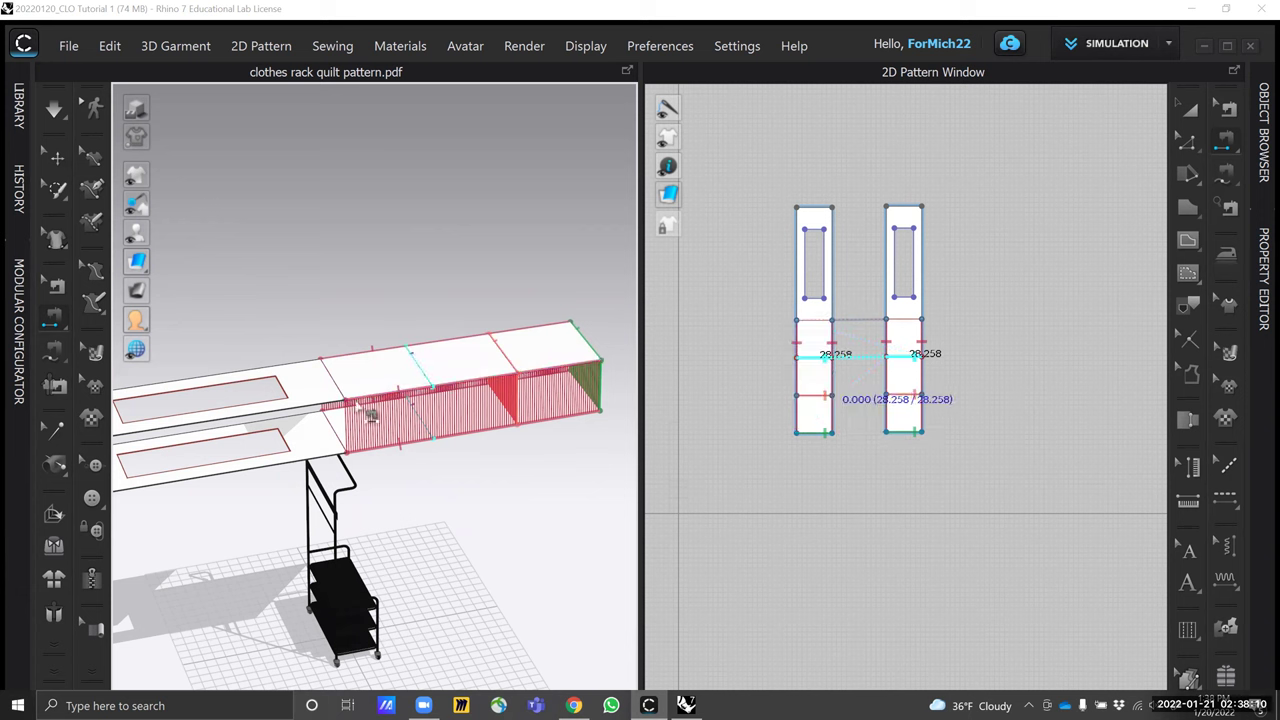
right_drag(336, 423, 412, 362)
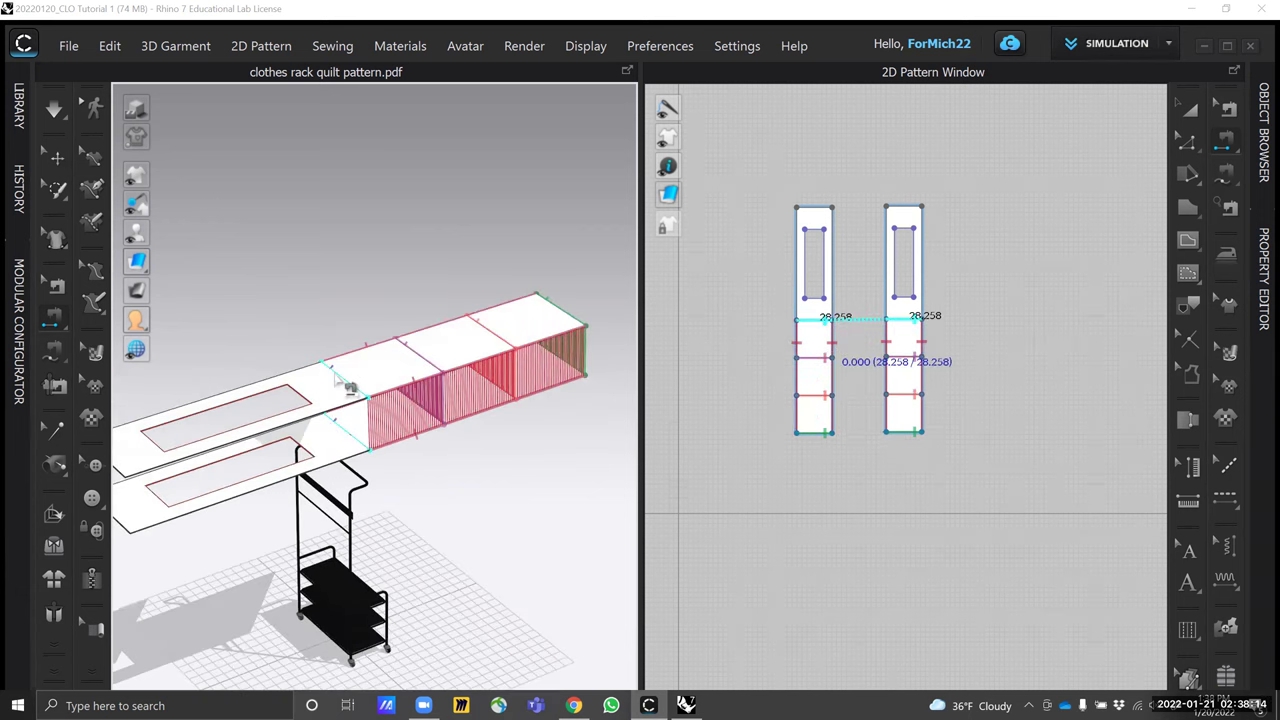
right_drag(349, 423, 275, 420)
Sew the long outer edges of the window section together, along with the matching edges of the two rectangular openings
click(278, 410)
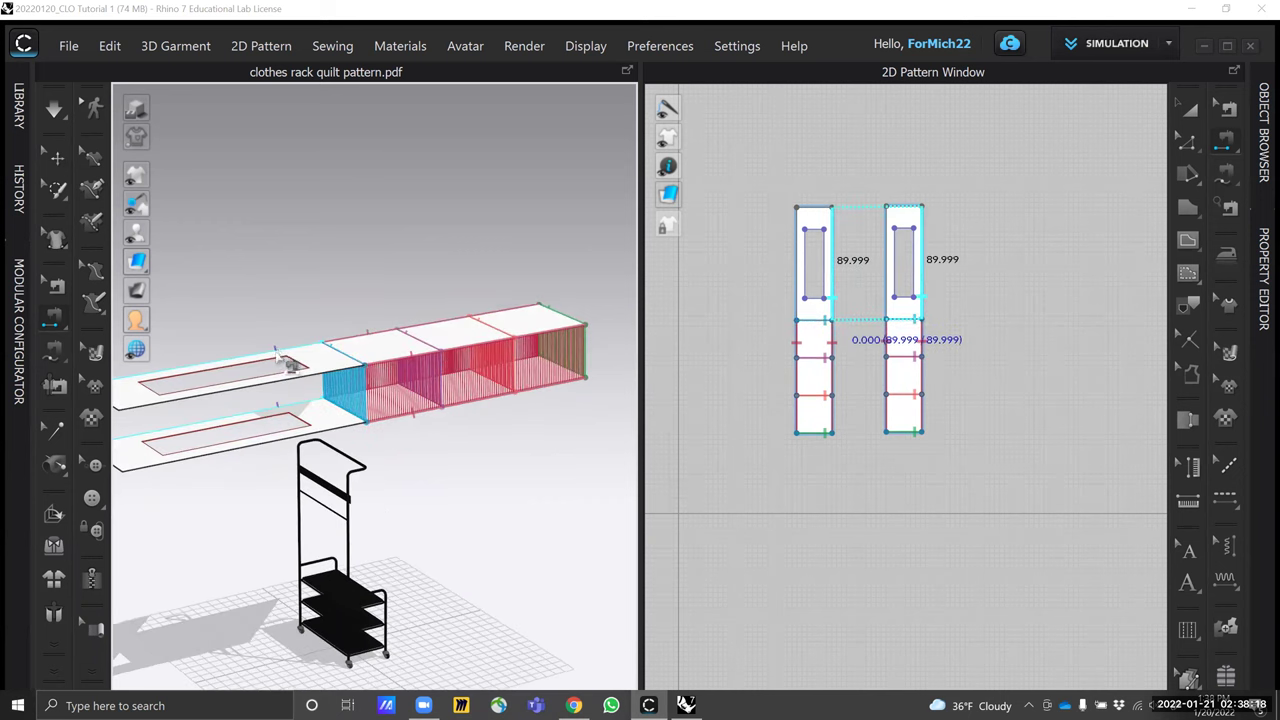
click(276, 352)
right_drag(276, 352, 458, 528)
click(283, 512)
click(278, 475)
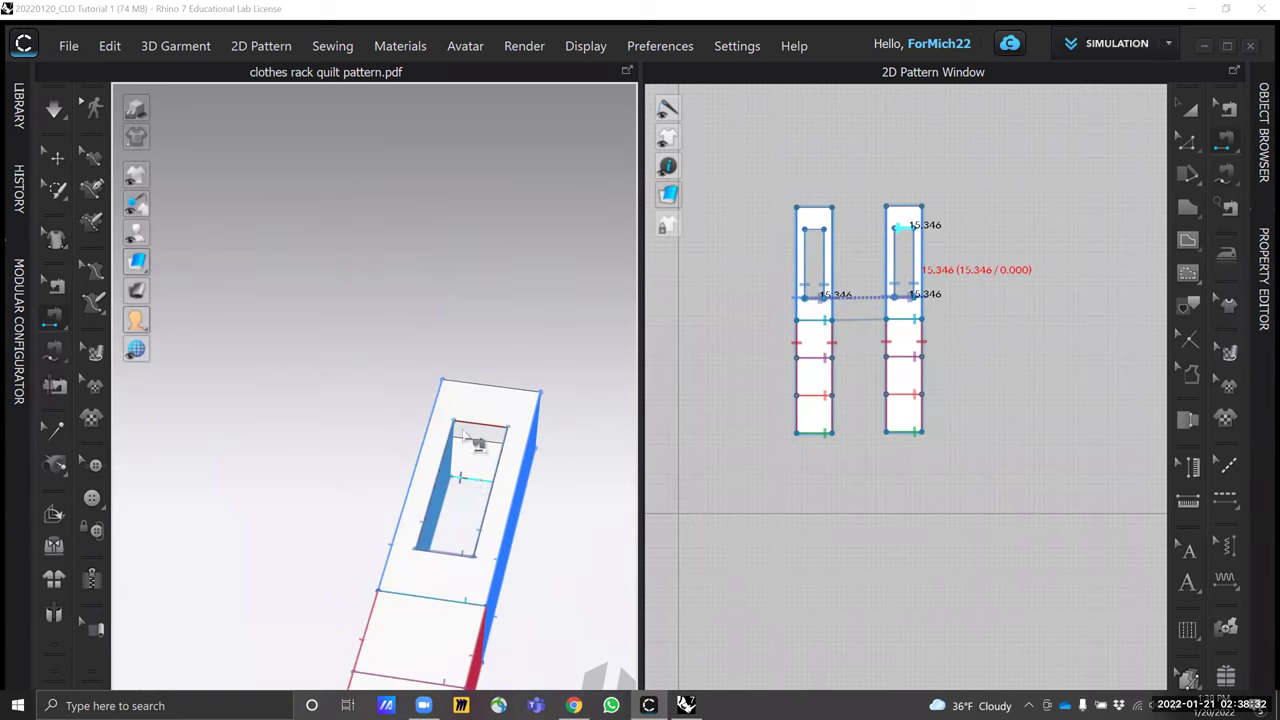
right_drag(470, 492, 380, 517)
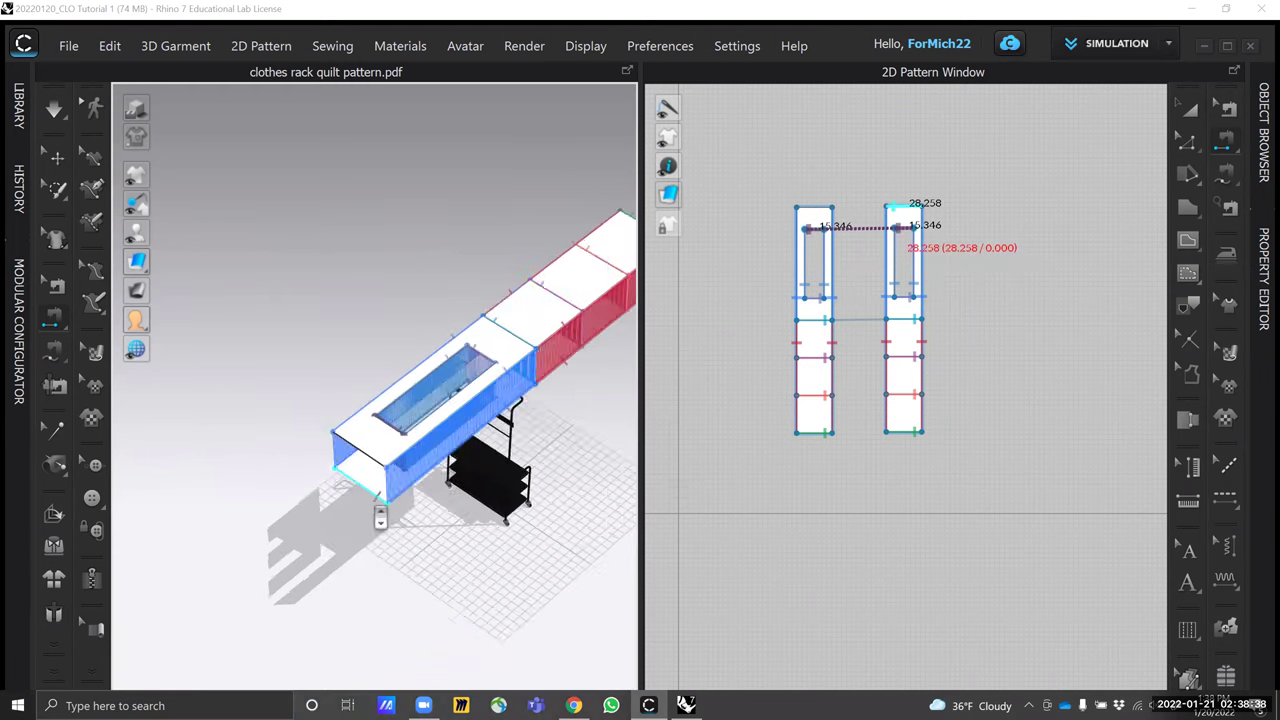
Sew together the remaining short end edges of both pieces beside the rectangular openings
scroll(380, 517, up, 3)
click(330, 520)
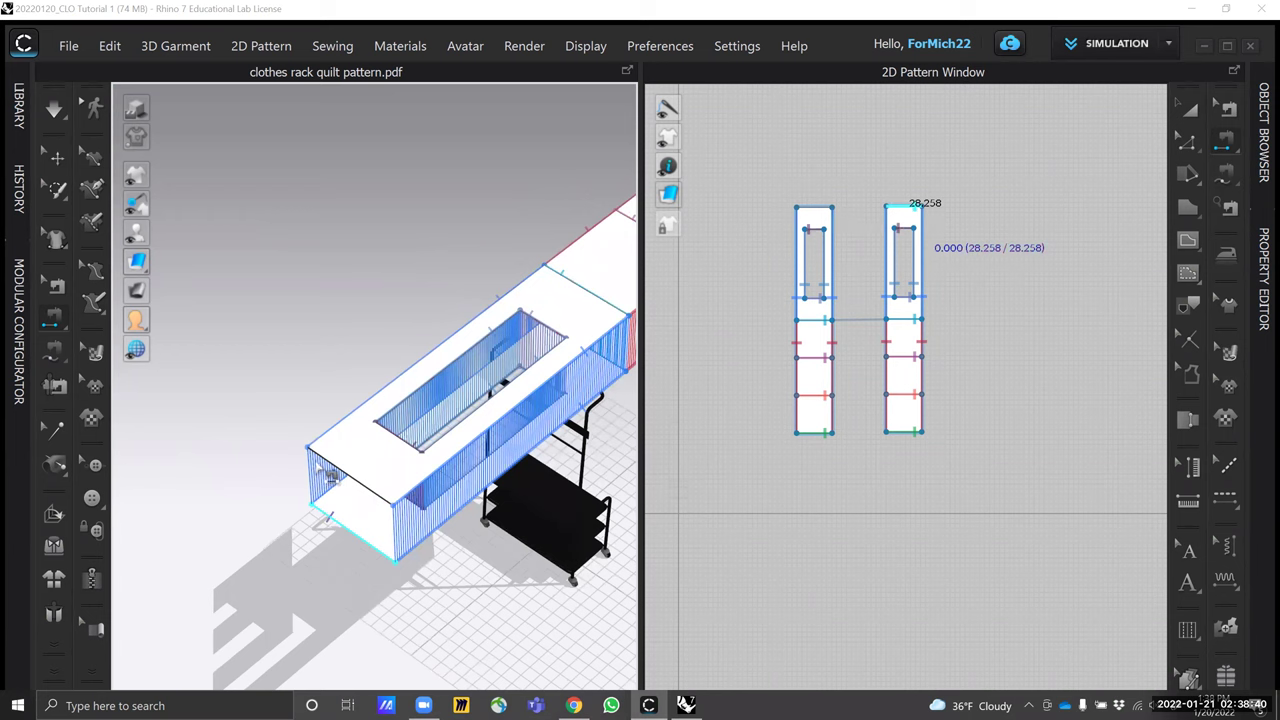
click(328, 462)
right_drag(378, 503, 342, 408)
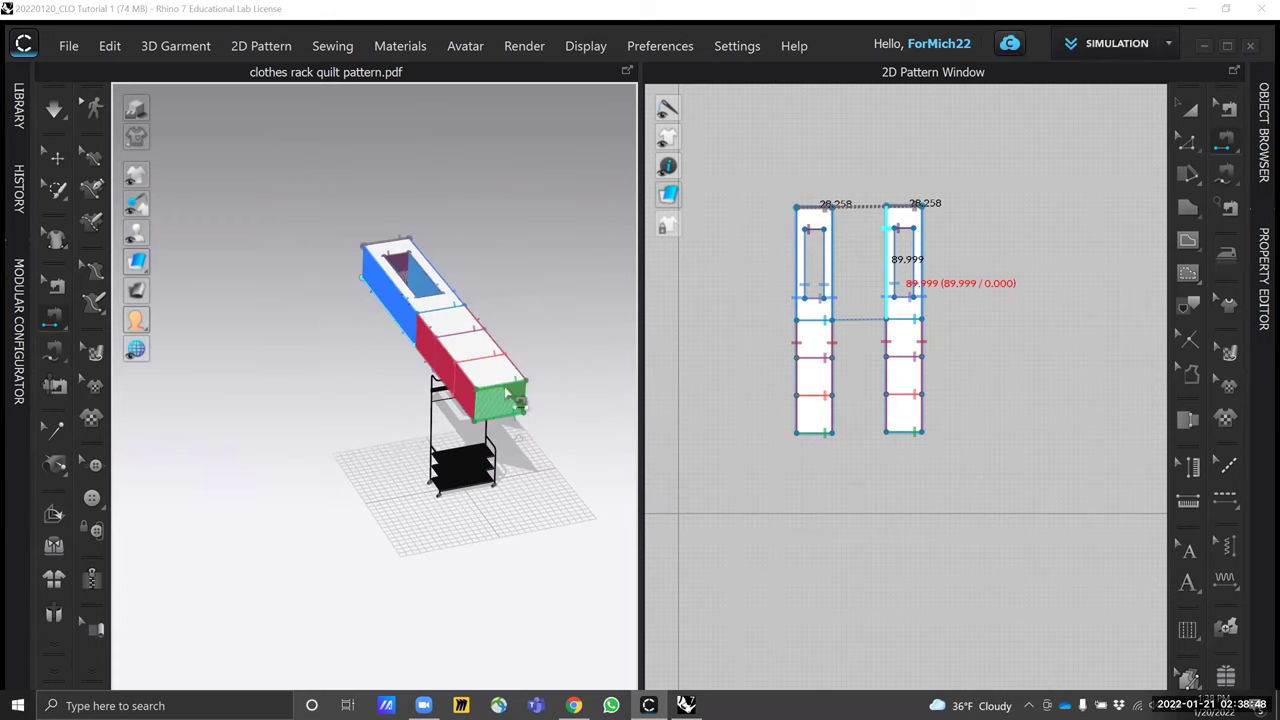
right_drag(519, 402, 477, 349)
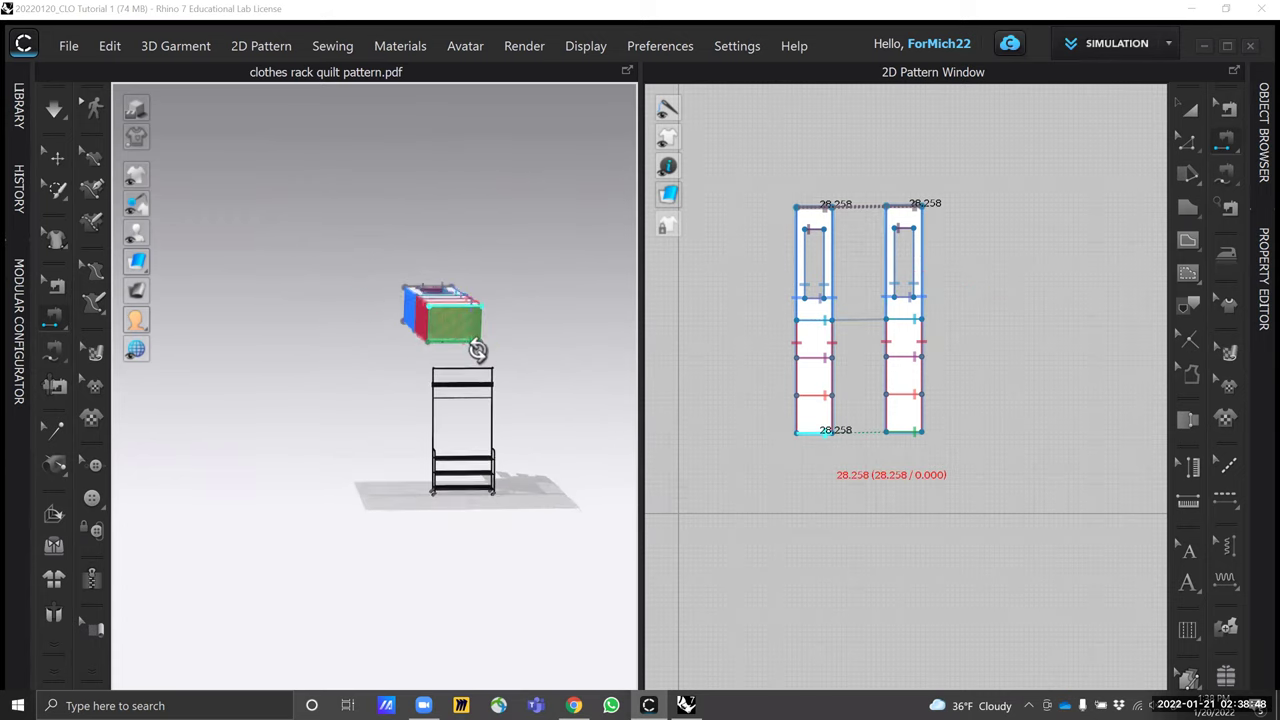
Lower the bottom pattern piece in 3D to just above the rack's top rail
click(56, 164)
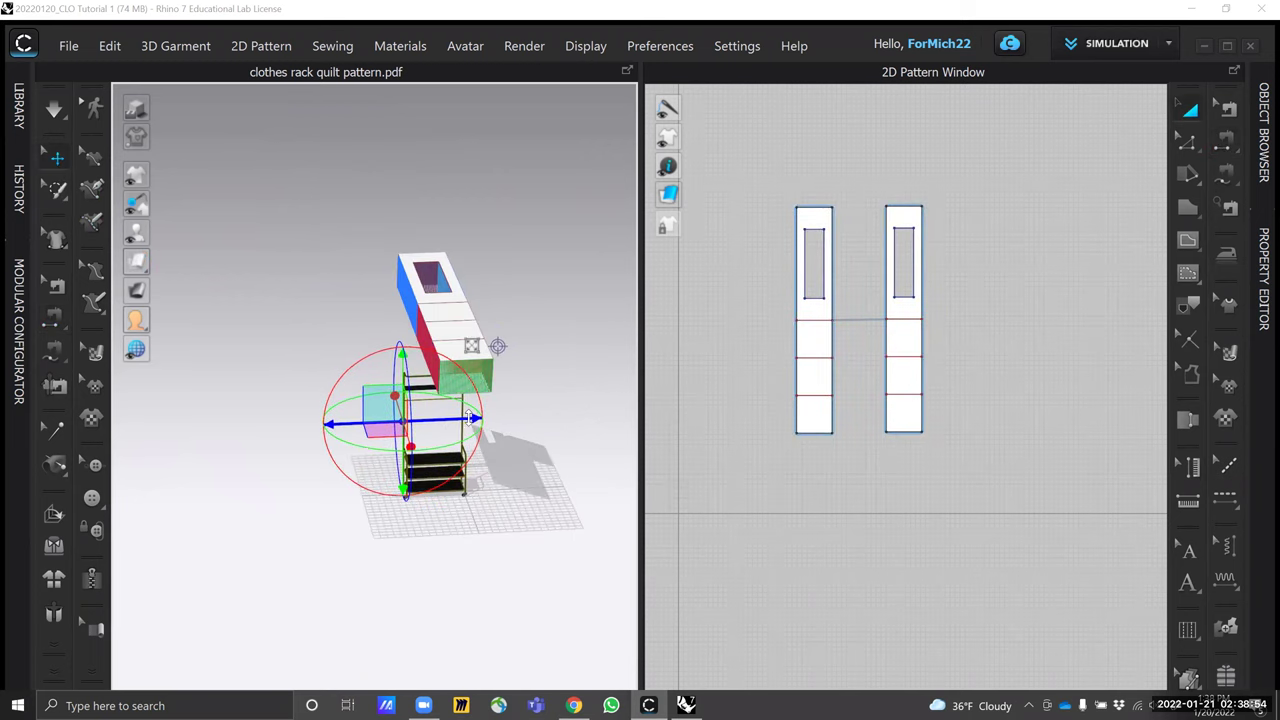
right_click(517, 524)
click(349, 490)
right_drag(349, 490, 457, 343)
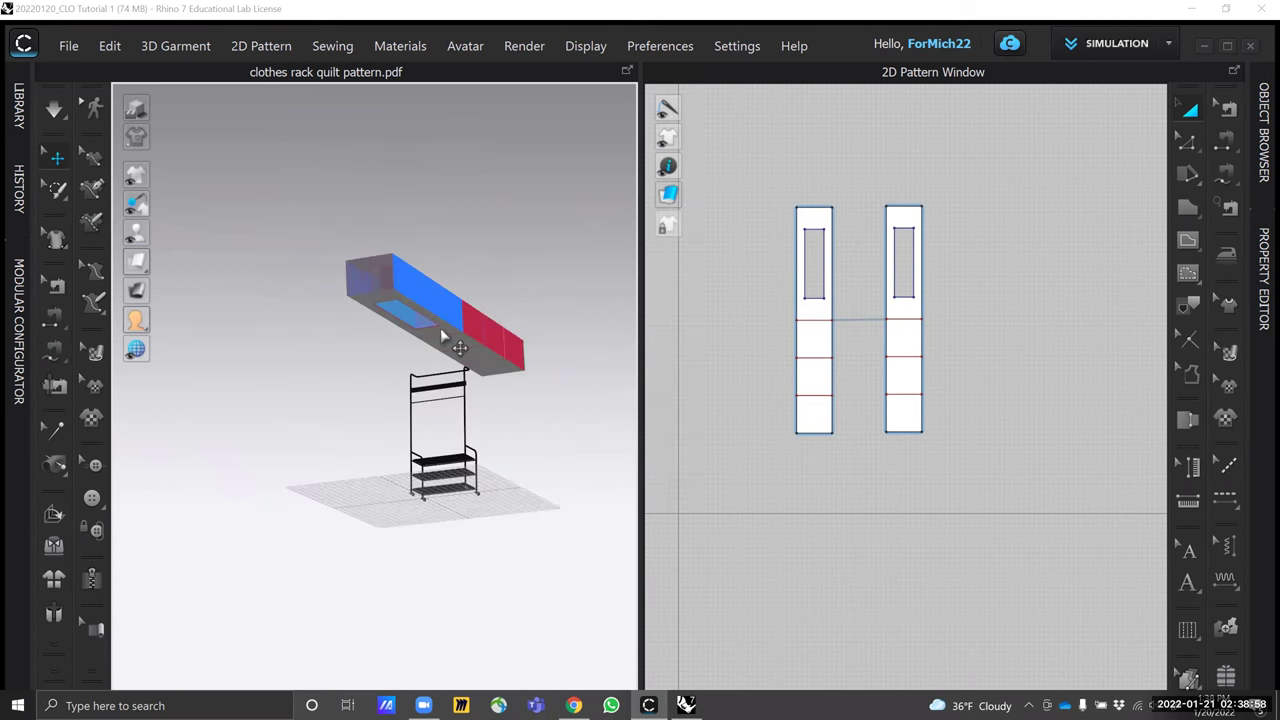
click(445, 338)
right_drag(477, 514, 452, 372)
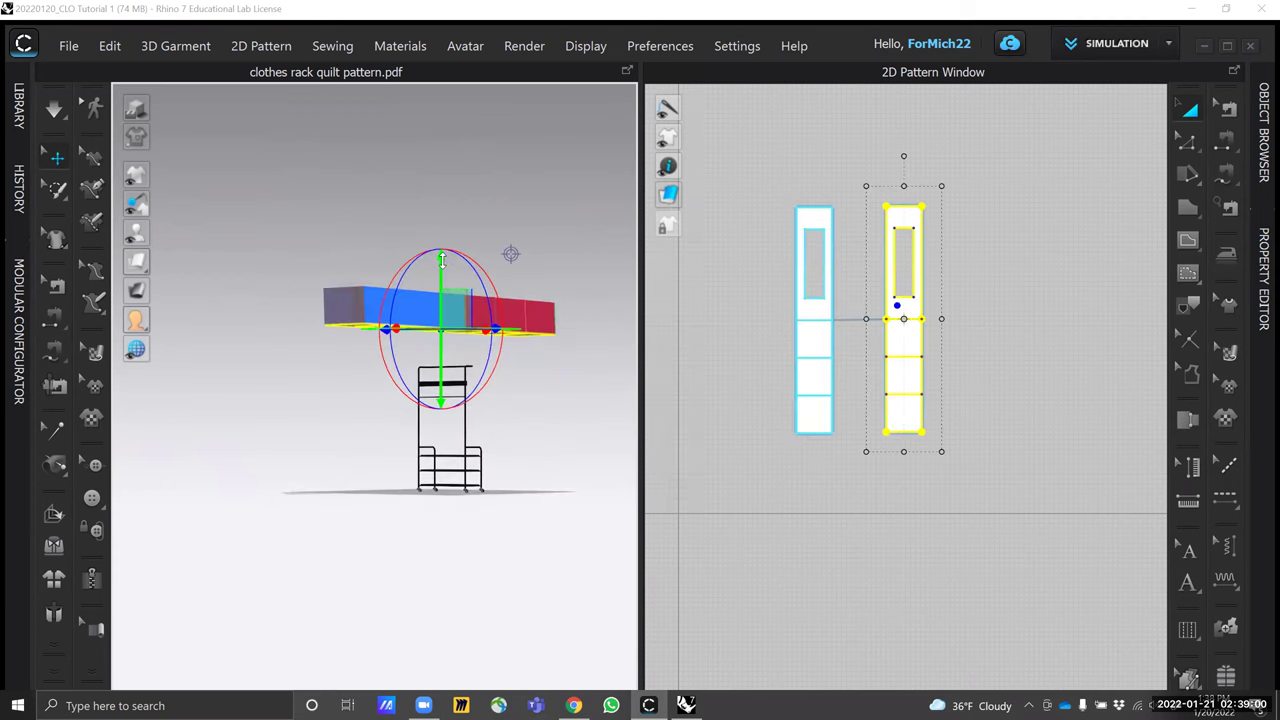
click(577, 423)
right_drag(577, 423, 376, 318)
Move the top pattern piece down closer to the bottom piece and clear the selection
click(504, 308)
scroll(430, 390, up, 5)
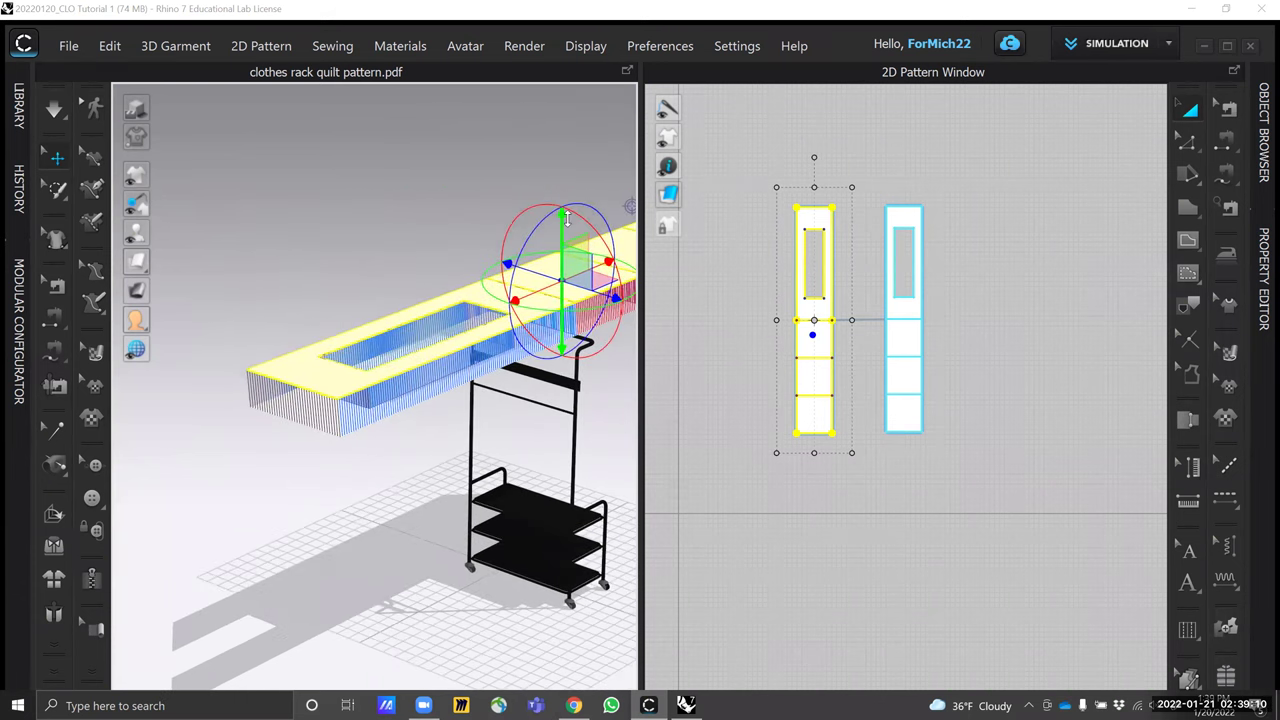
middle_drag(418, 190, 266, 206)
scroll(520, 386, down, 3)
right_drag(574, 403, 527, 339)
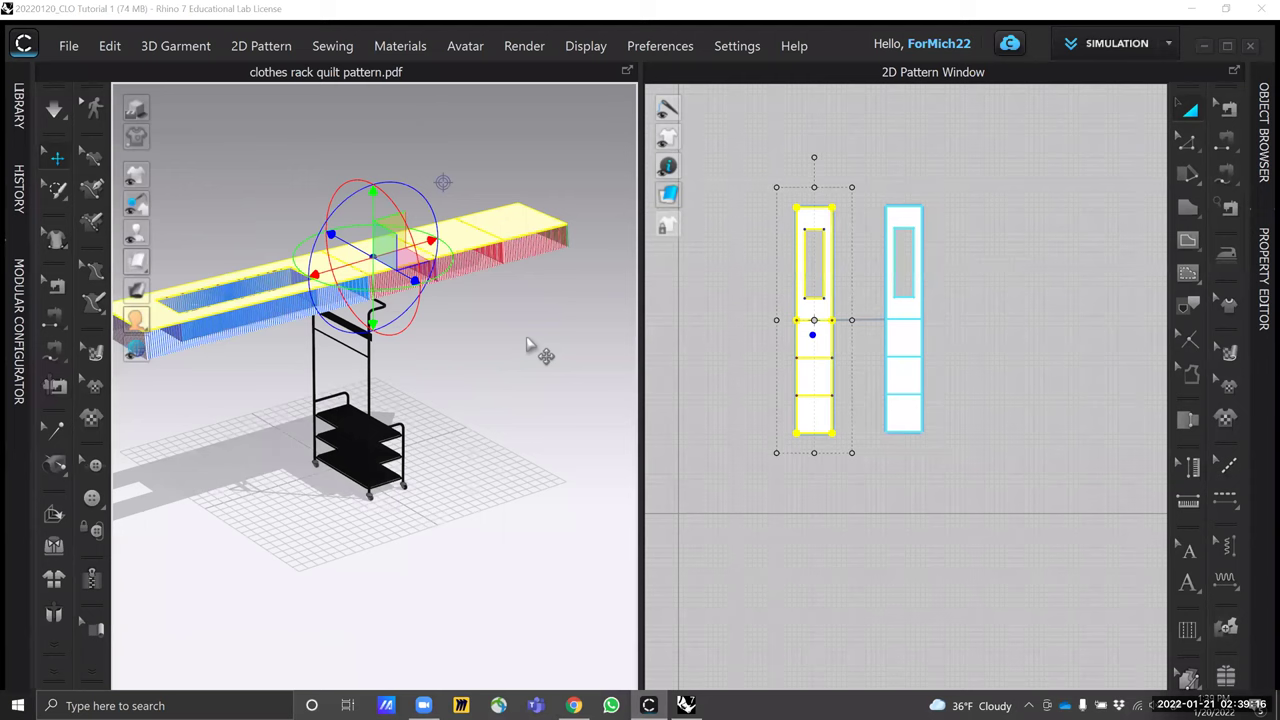
right_drag(594, 262, 489, 350)
click(525, 200)
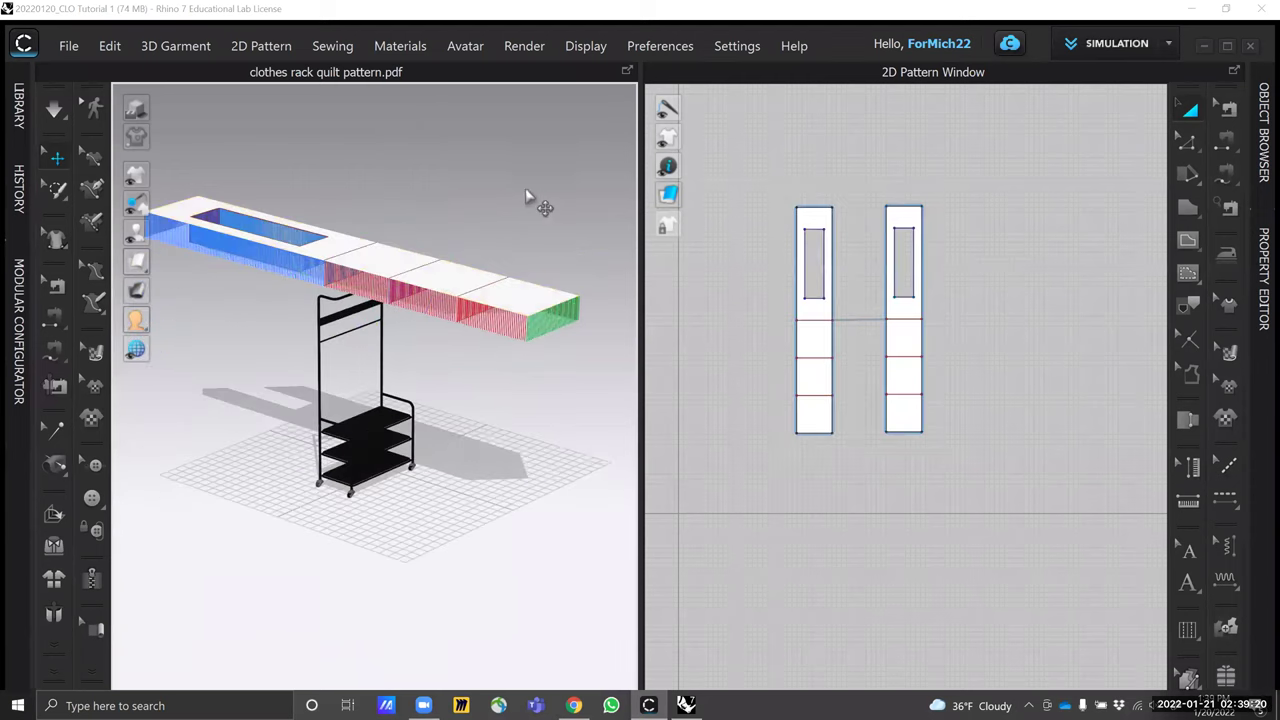
Simulate the sewn quilt draping over the rack and restore the pre-simulation state from the history
scroll(522, 205, up, 1)
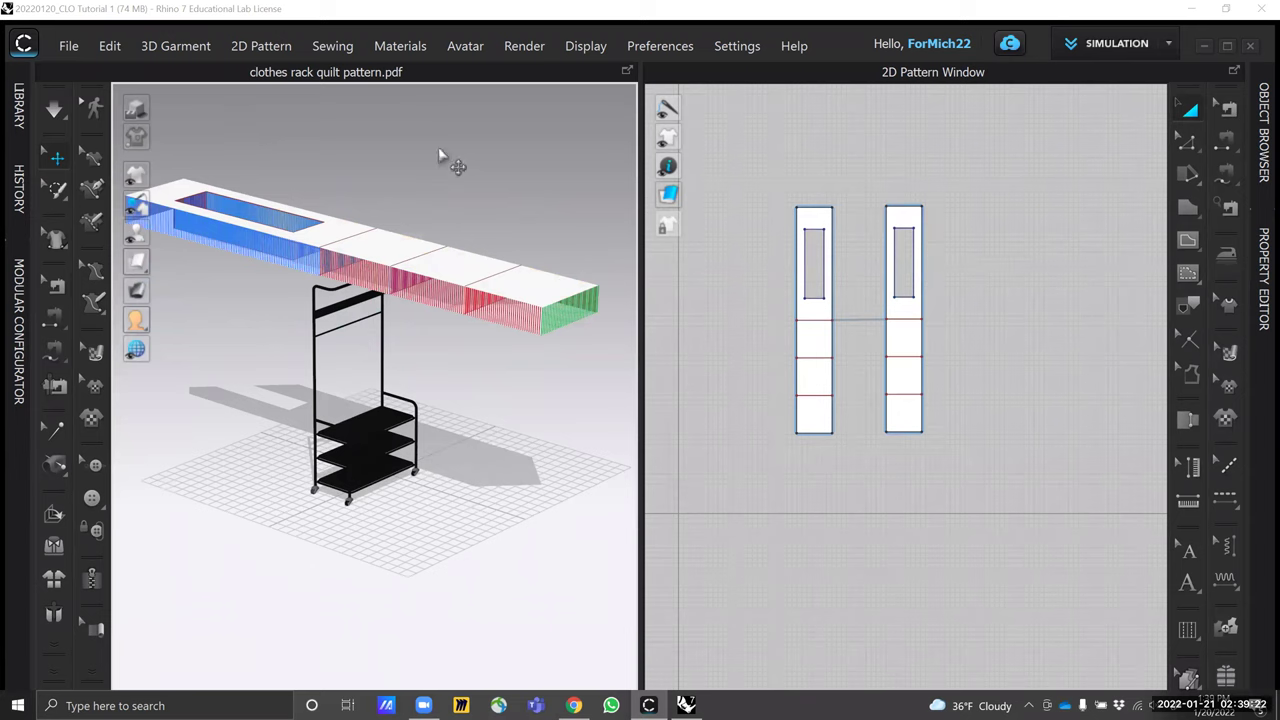
click(53, 109)
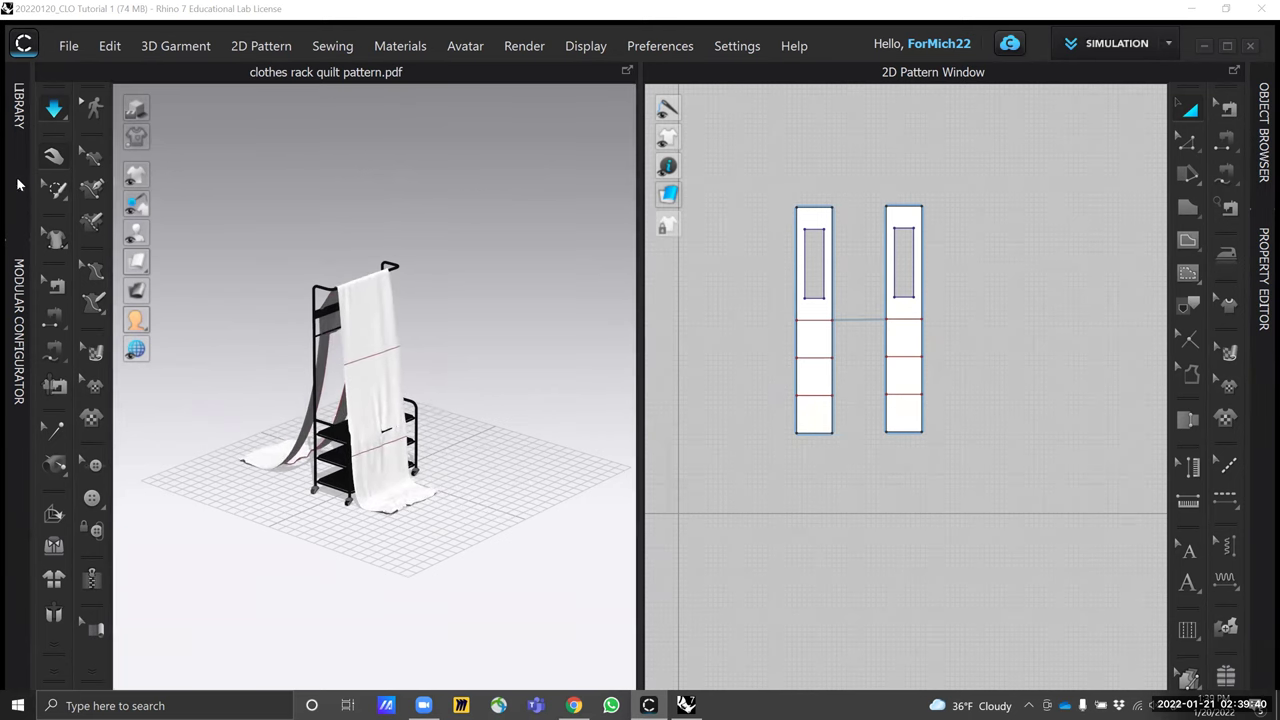
click(17, 180)
click(157, 600)
click(245, 566)
click(238, 536)
click(231, 598)
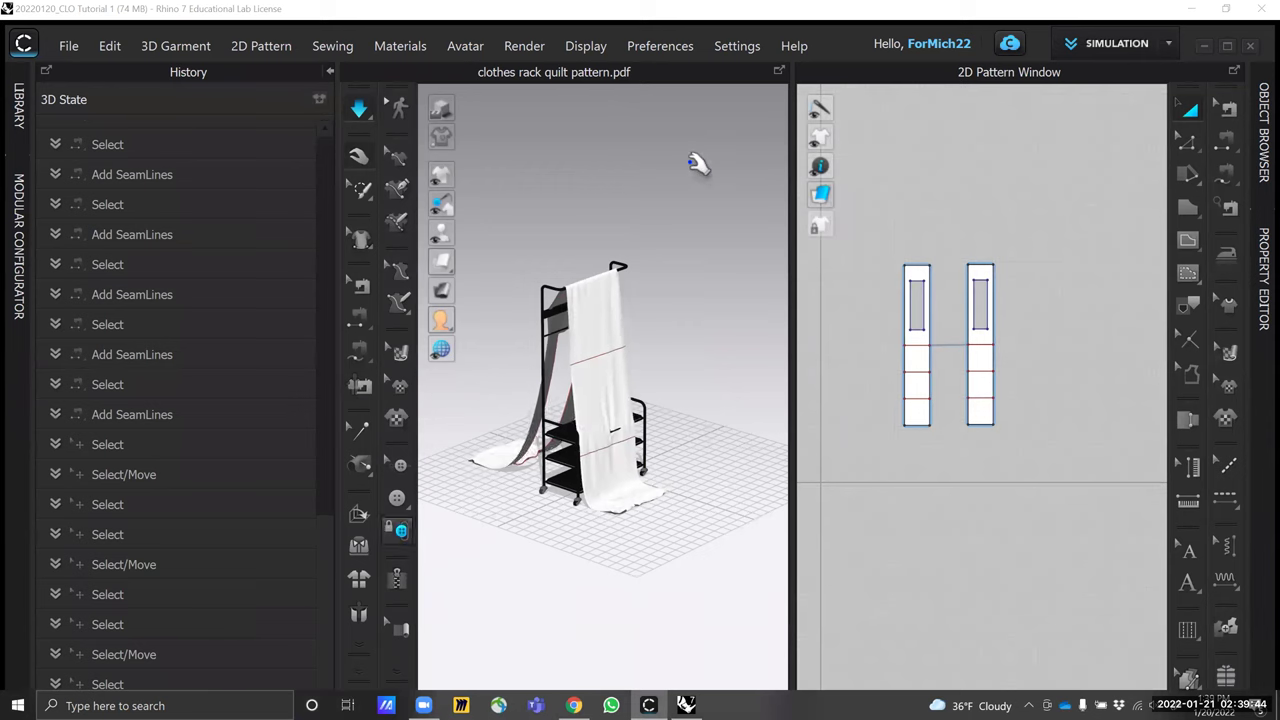
scroll(697, 168, down, 2)
key(ctrl+z)
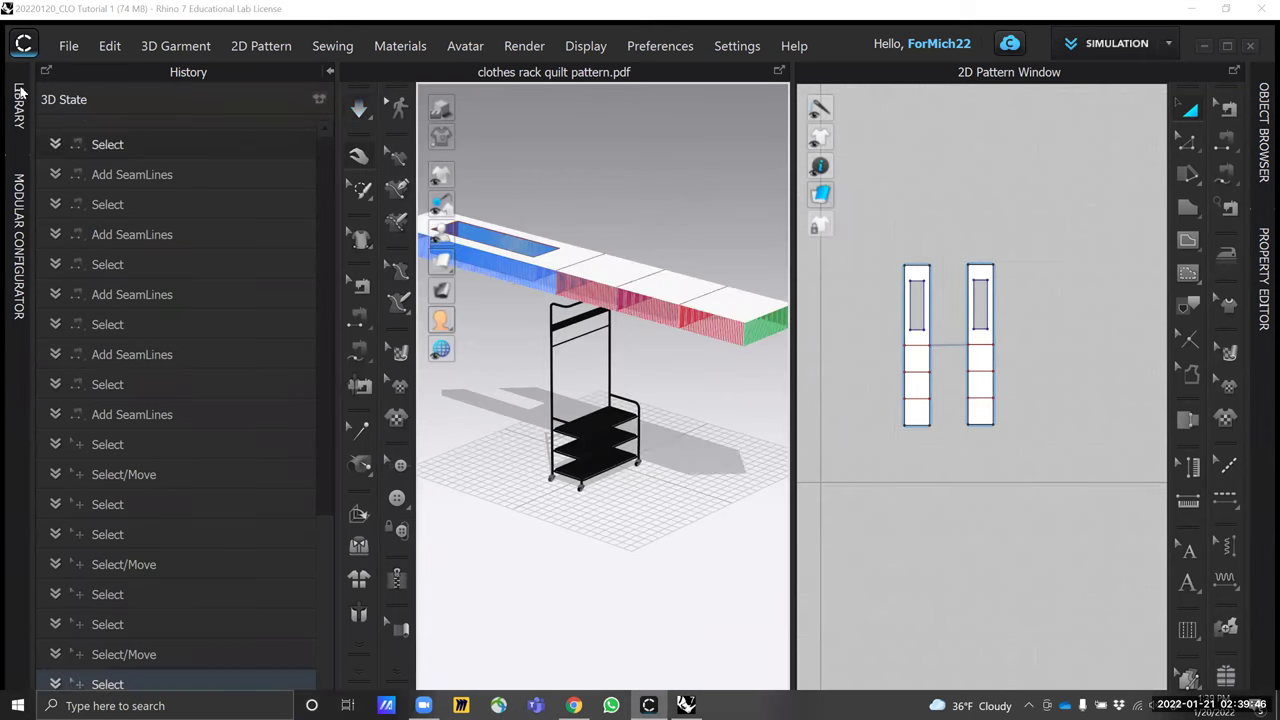
click(335, 73)
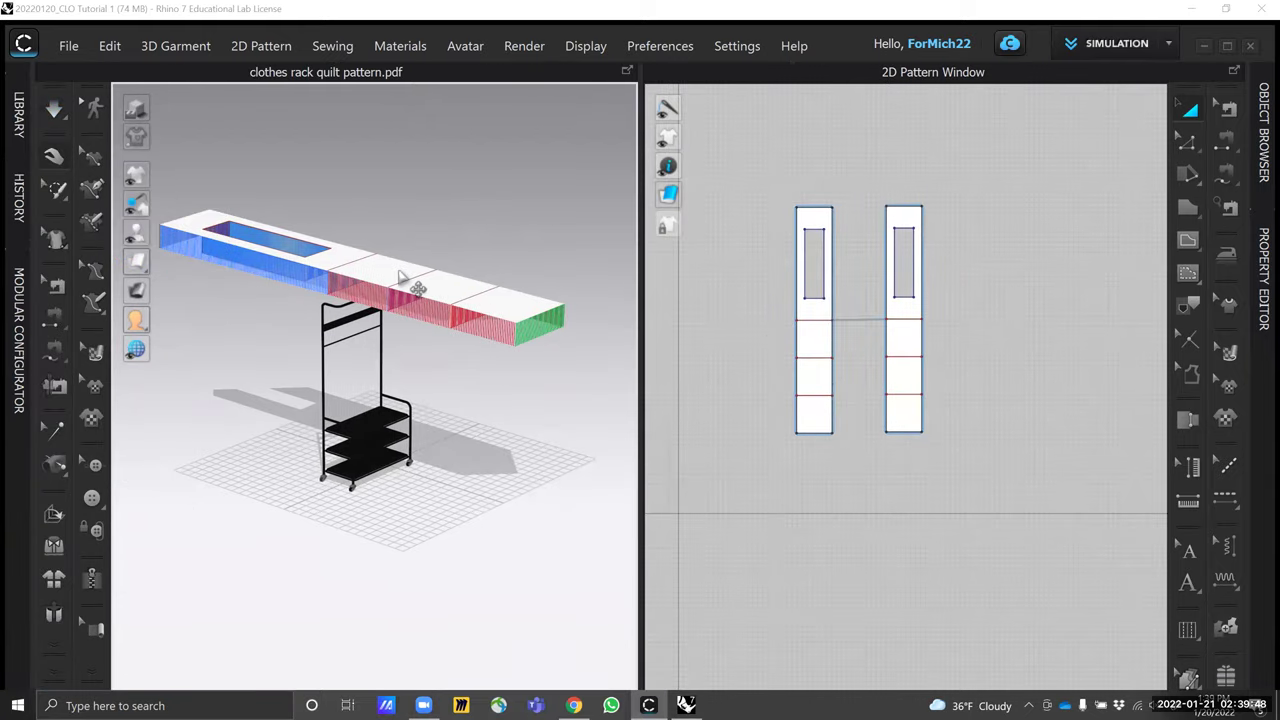
Set the simulation pressure of both pattern pieces to 2 and clear the selection
key(ctrl+a)
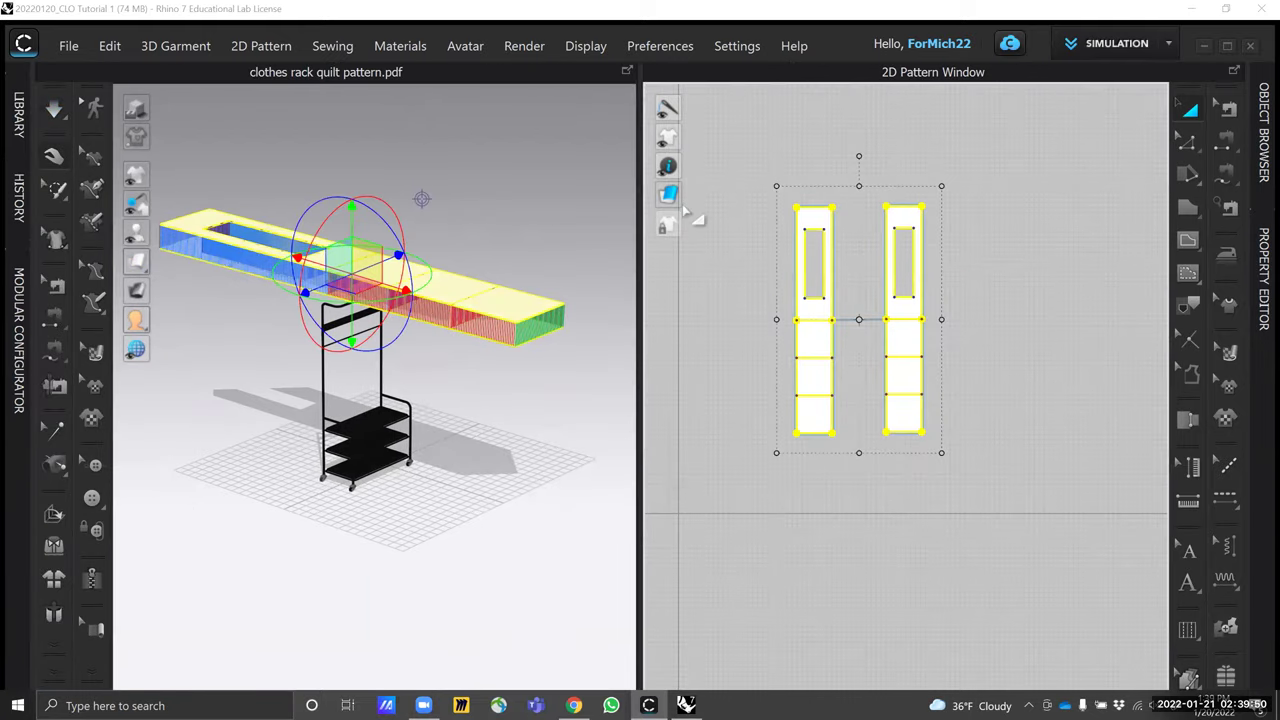
click(1262, 270)
scroll(1040, 565, down, 3)
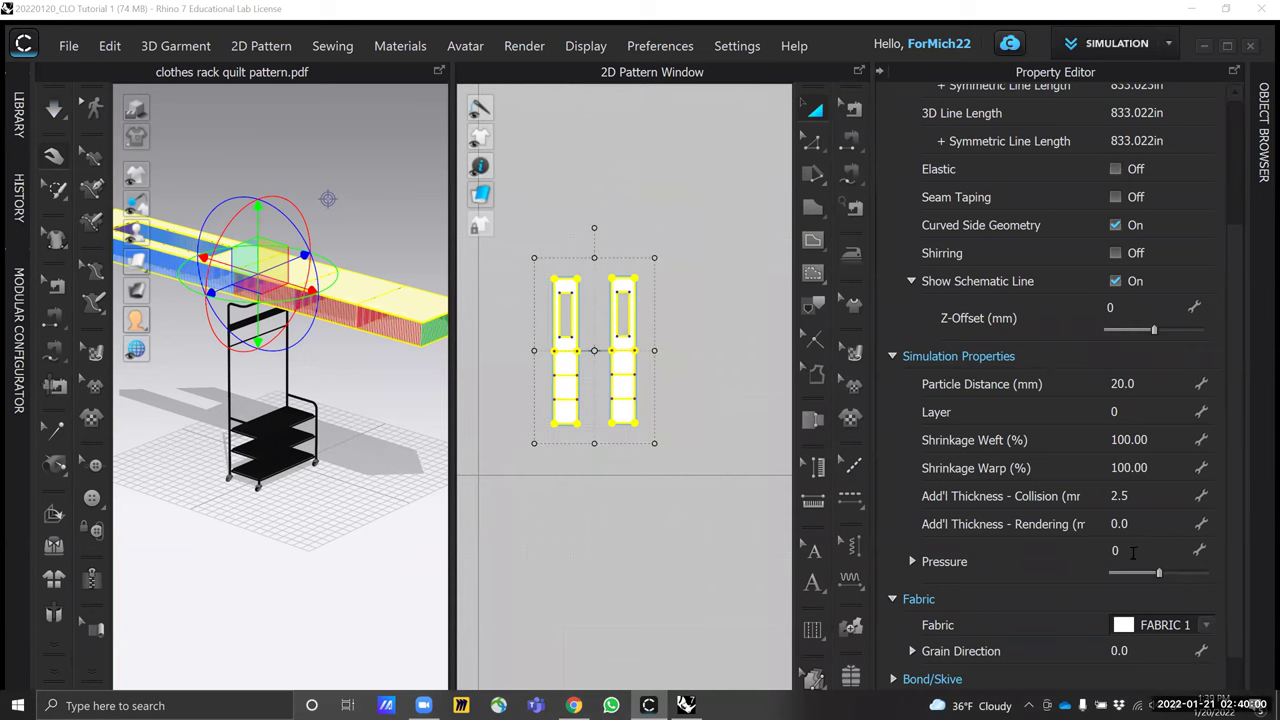
click(1134, 550)
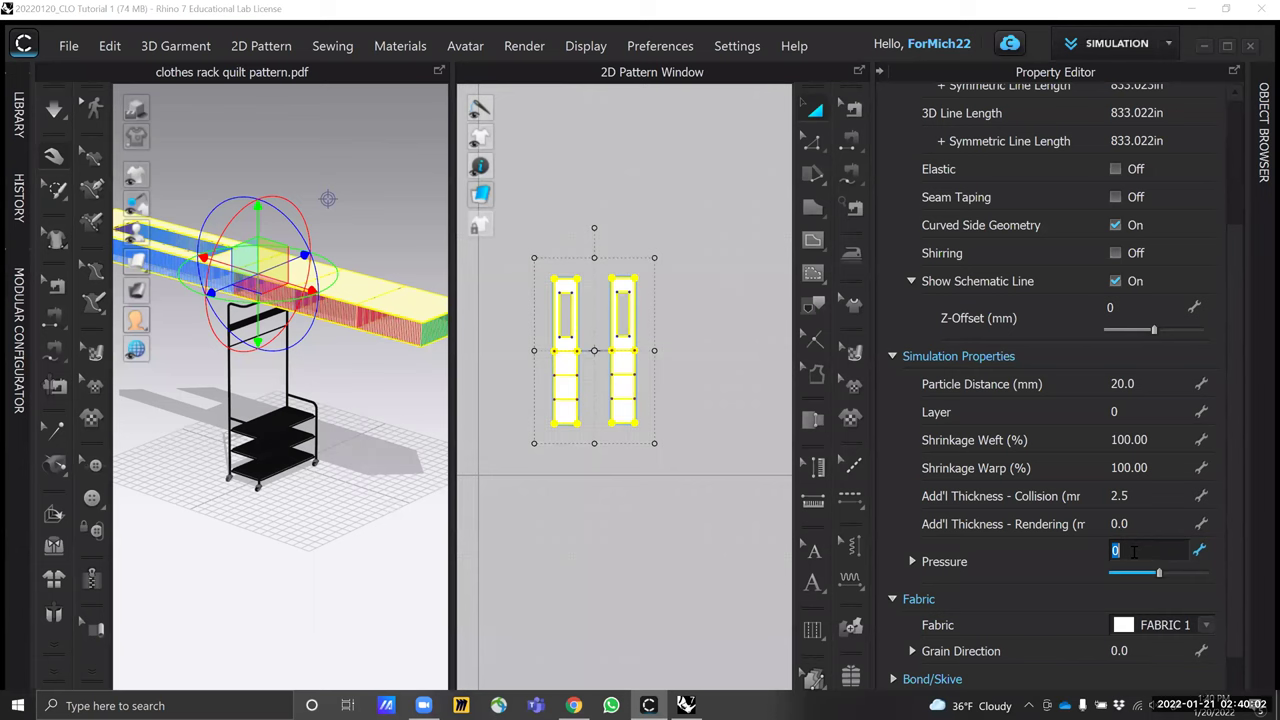
text(2)
key(Return)
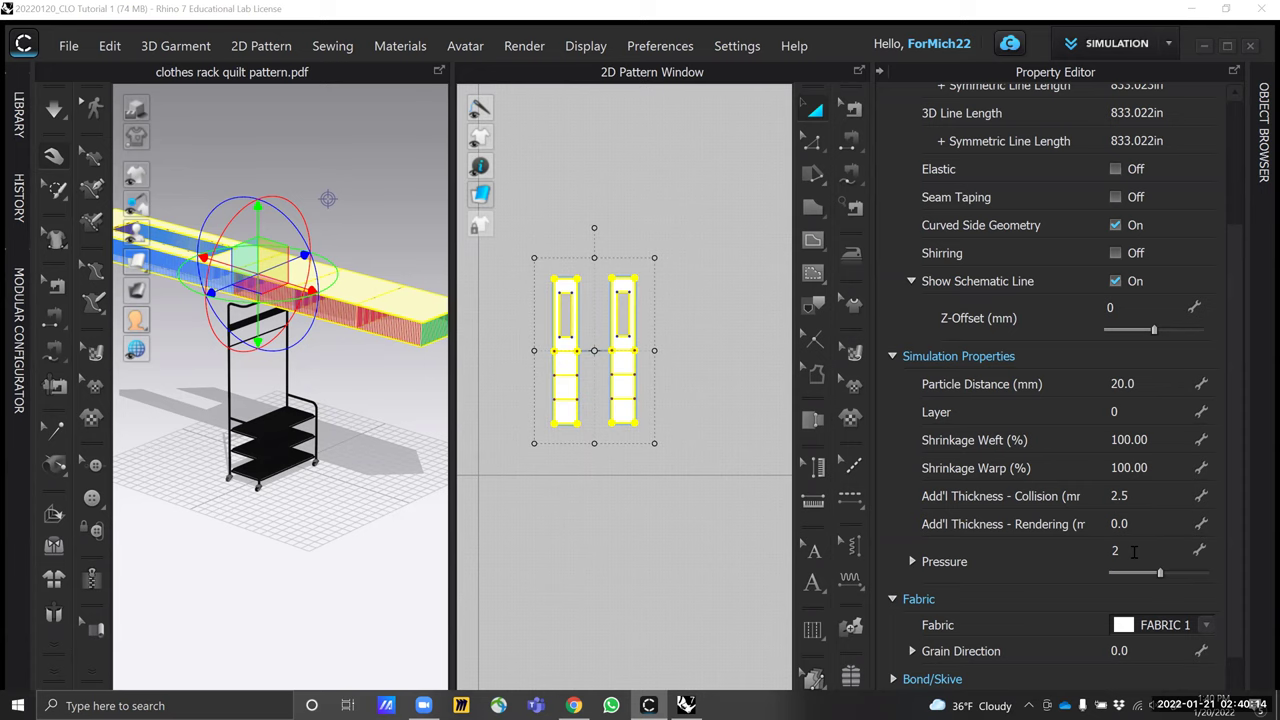
click(340, 173)
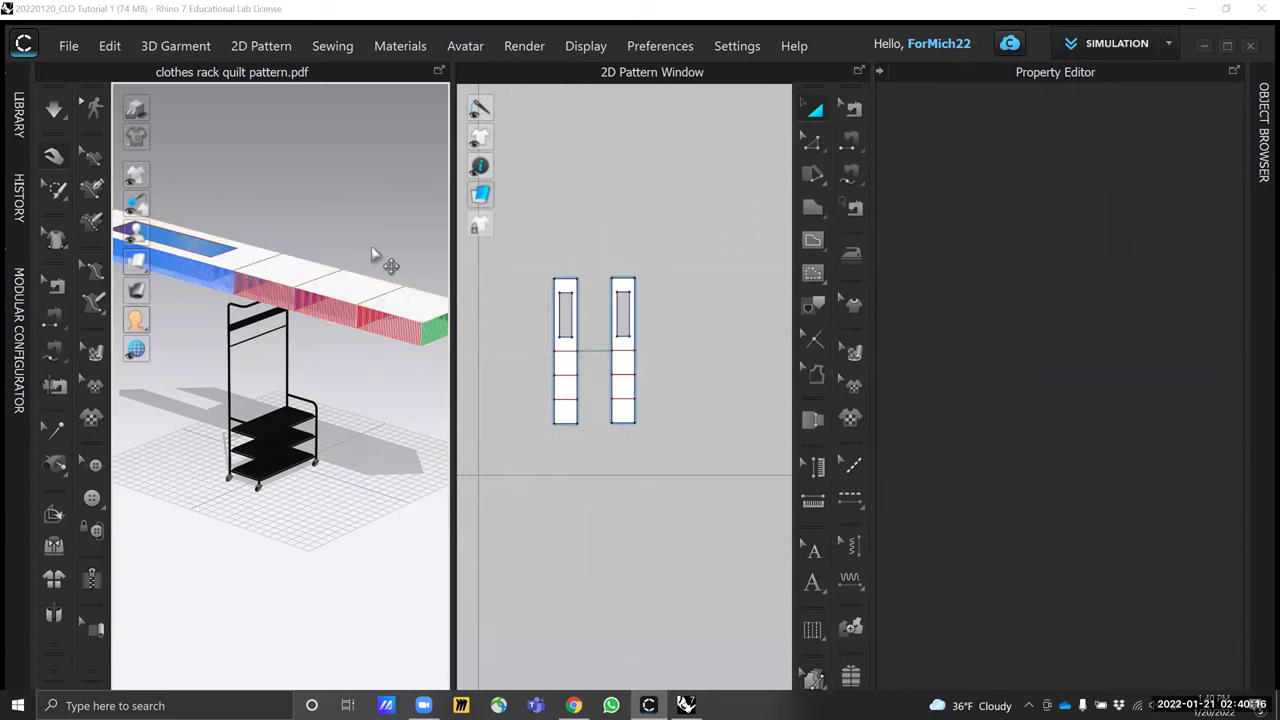
Run a short simulation of the pressurized quilt and undo it
key(space)
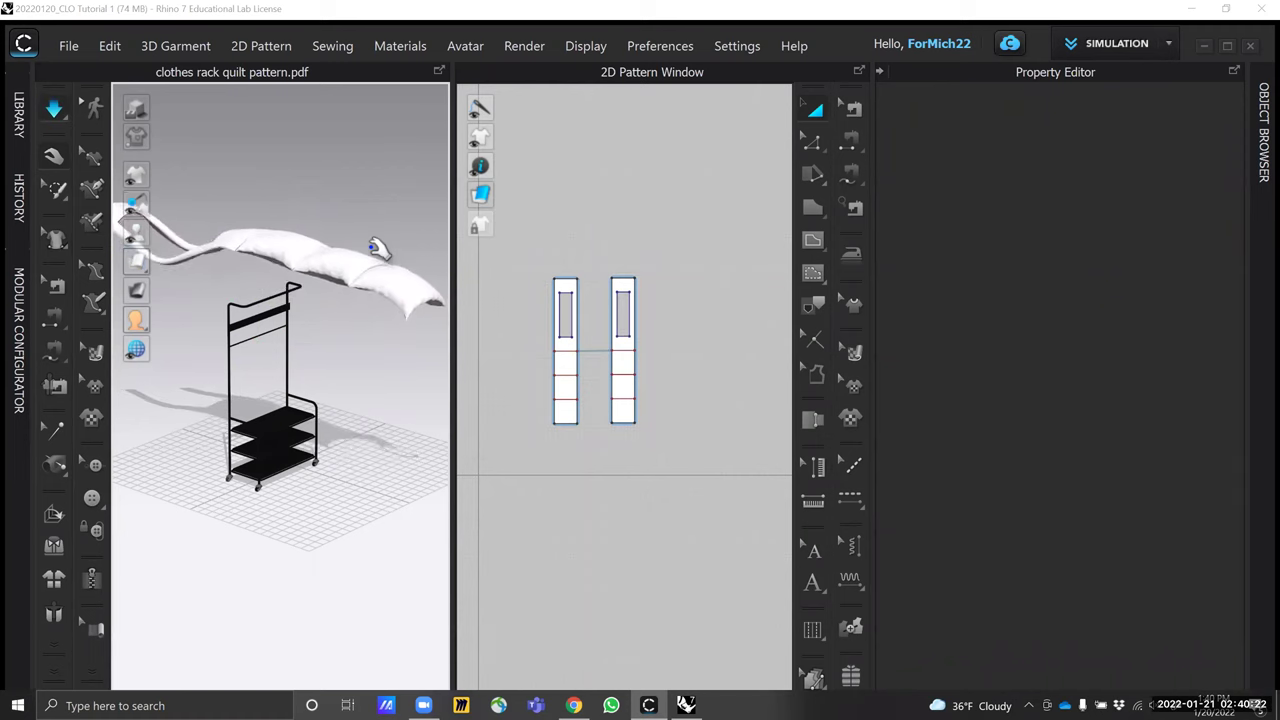
key(space)
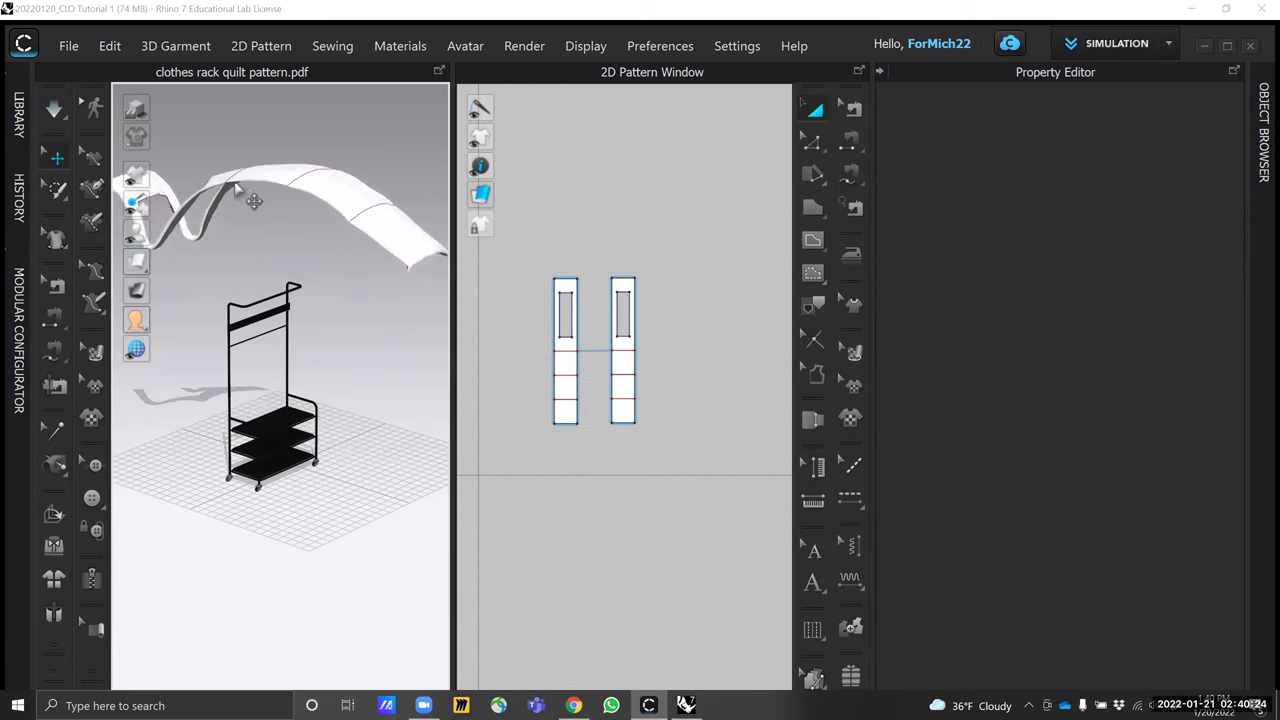
key(ctrl+z)
Set the top pattern piece's simulation pressure to 1 and clear the selection
click(241, 263)
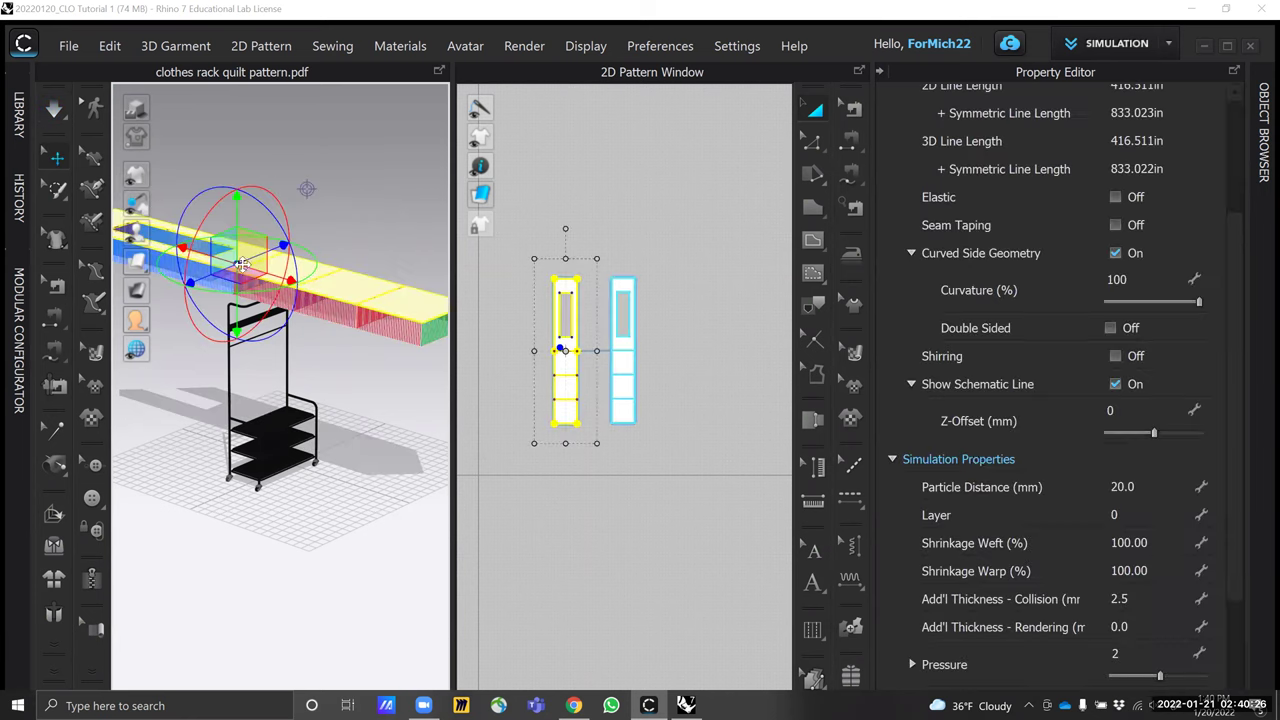
scroll(1063, 549, down, 2)
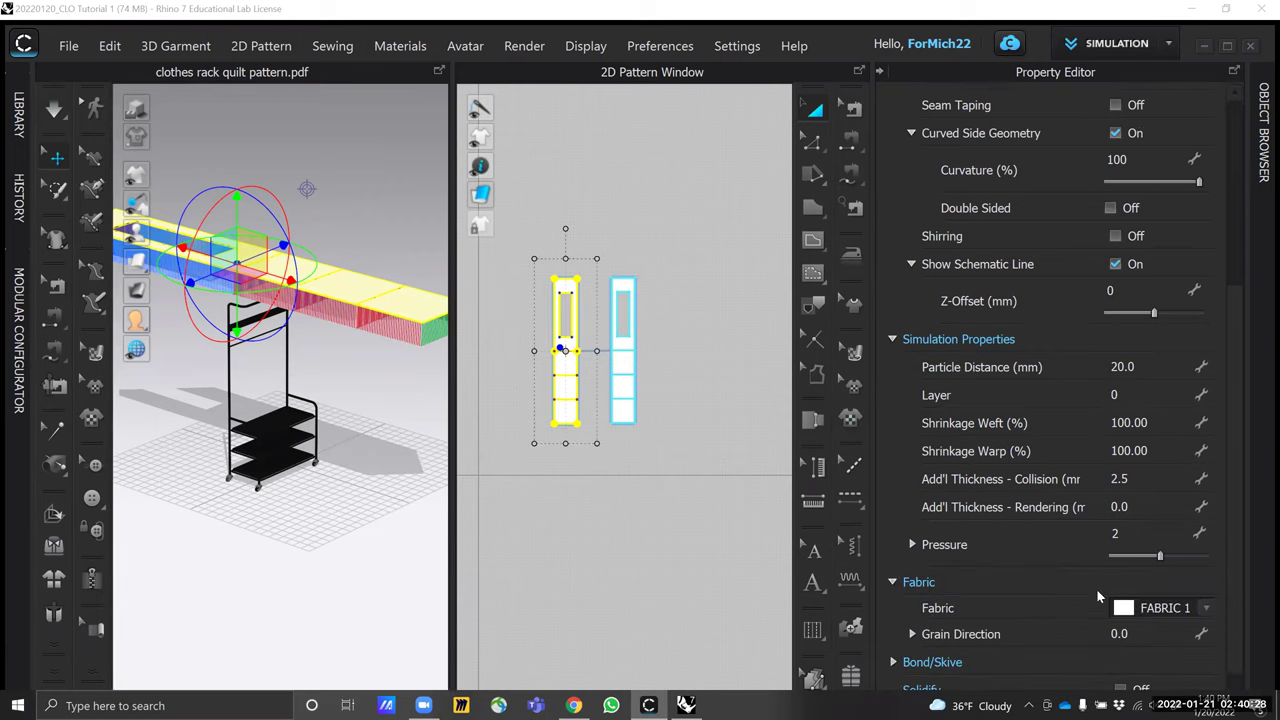
text(1)
key(Return)
click(184, 155)
Simulate the quilt with the top piece's reduced pressure, check it from several sides and undo the simulation
click(63, 118)
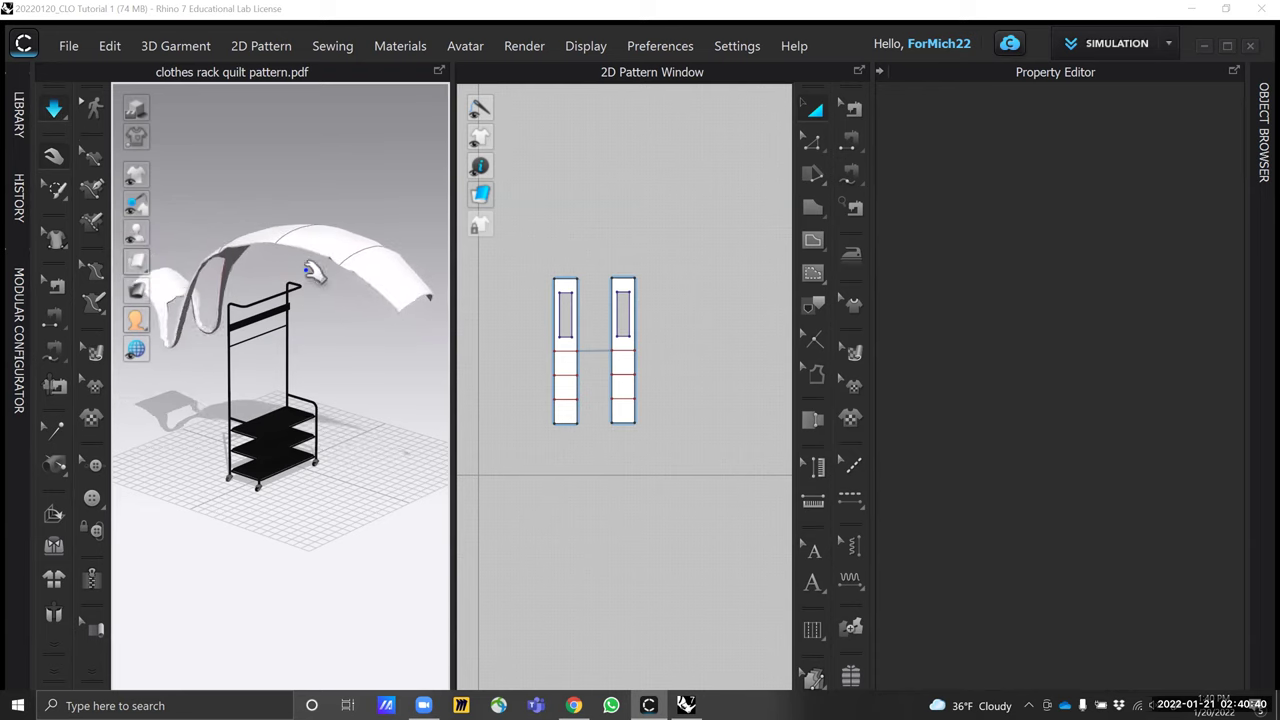
scroll(298, 395, down, 3)
right_drag(327, 380, 420, 368)
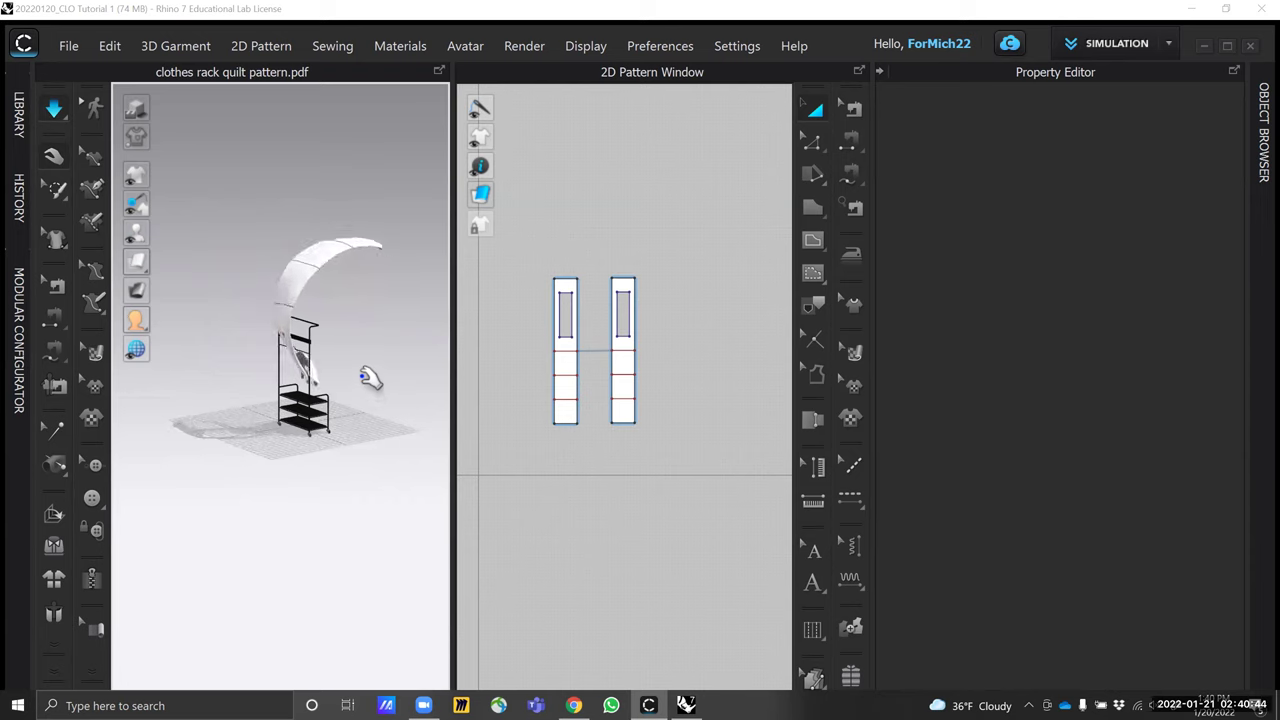
right_drag(354, 352, 303, 349)
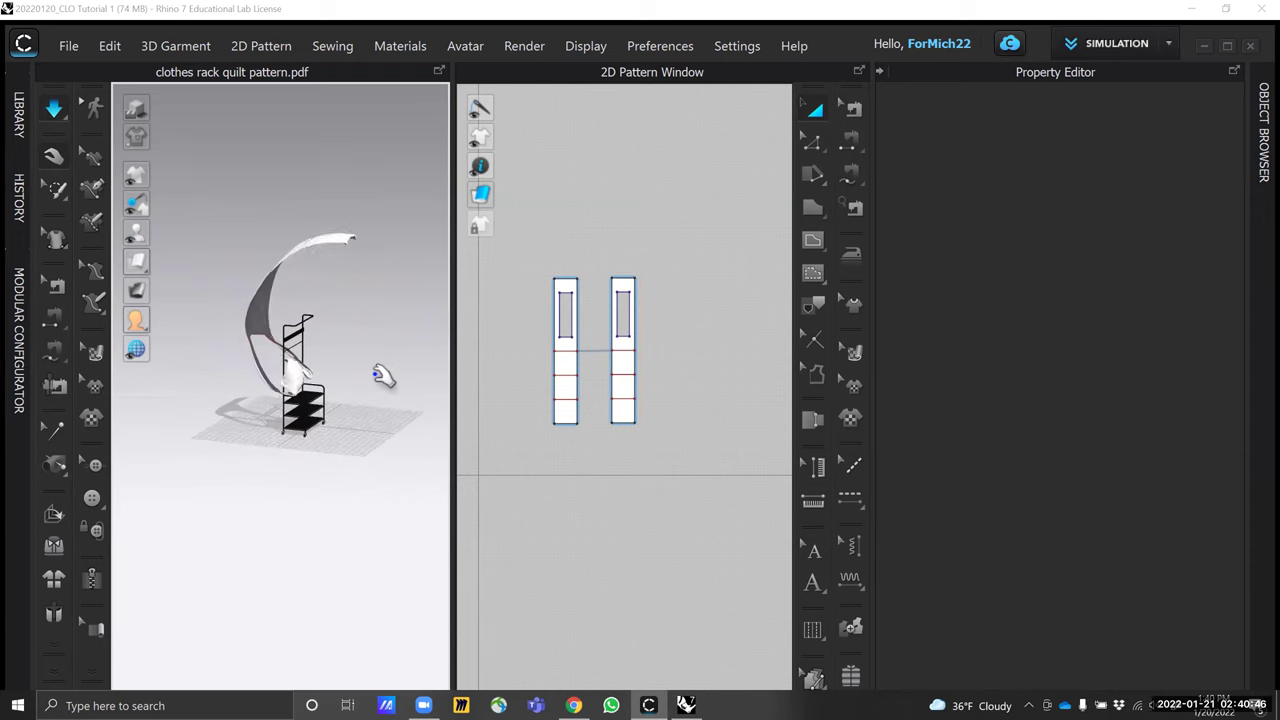
right_drag(284, 399, 256, 410)
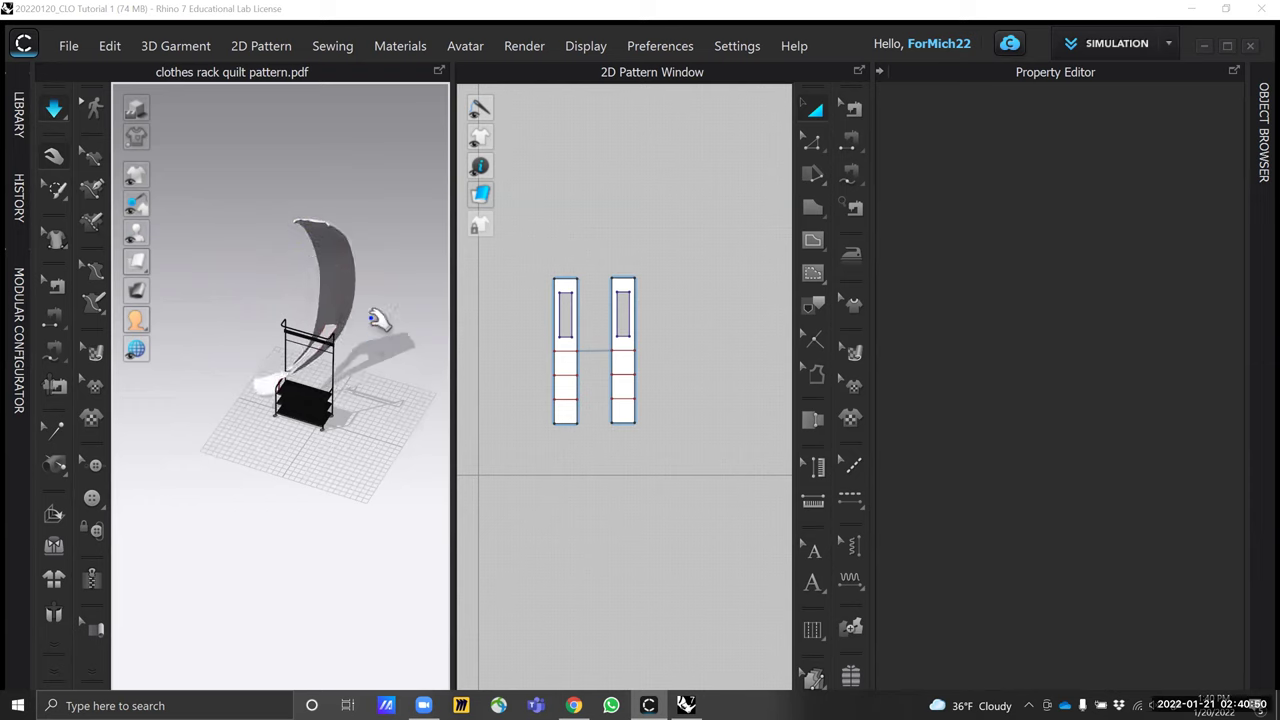
key(ctrl+z)
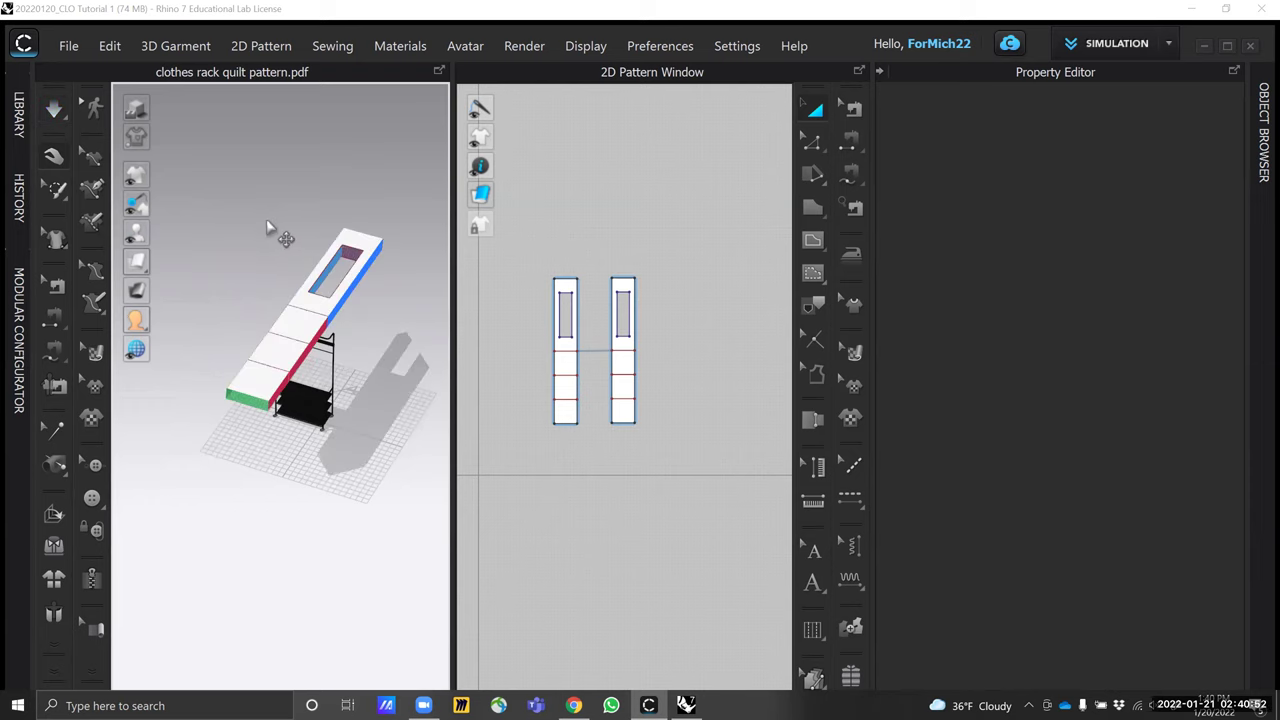
Use Fold Arrangement to bend the quilt pieces down along the internal line above the rack's top rail
right_drag(253, 405, 349, 349)
right_drag(347, 233, 240, 406)
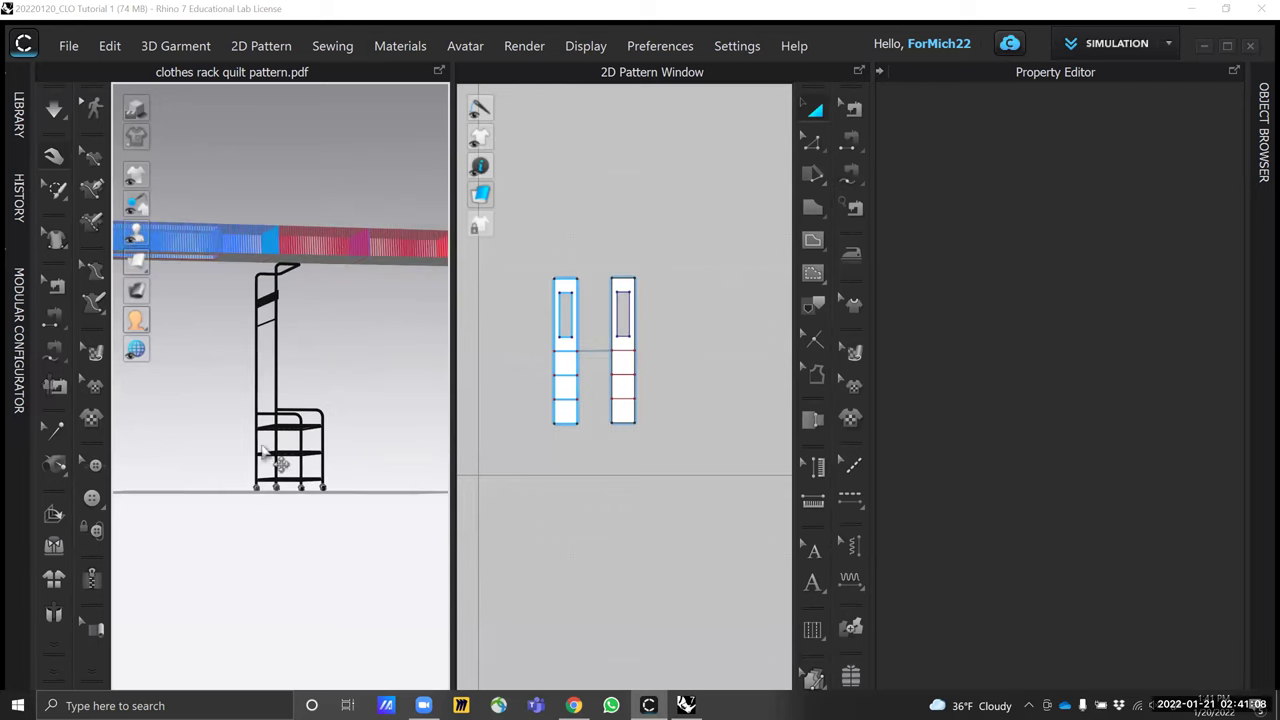
click(54, 515)
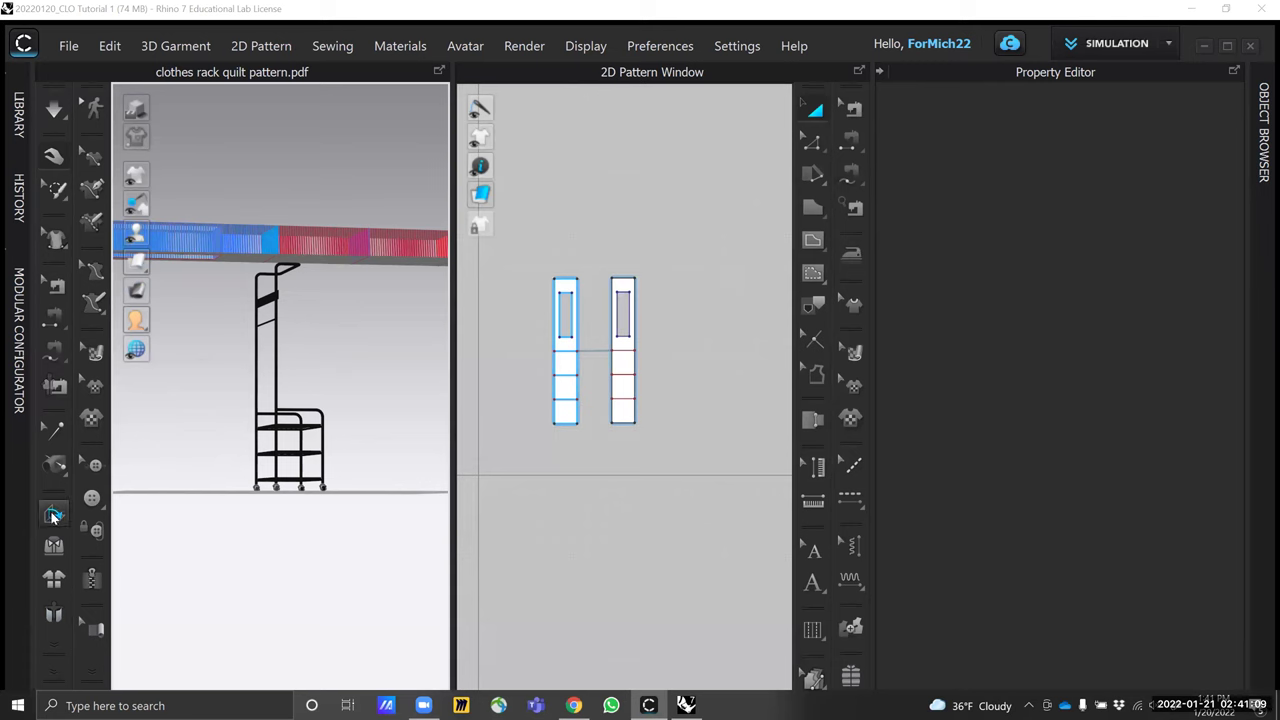
click(272, 258)
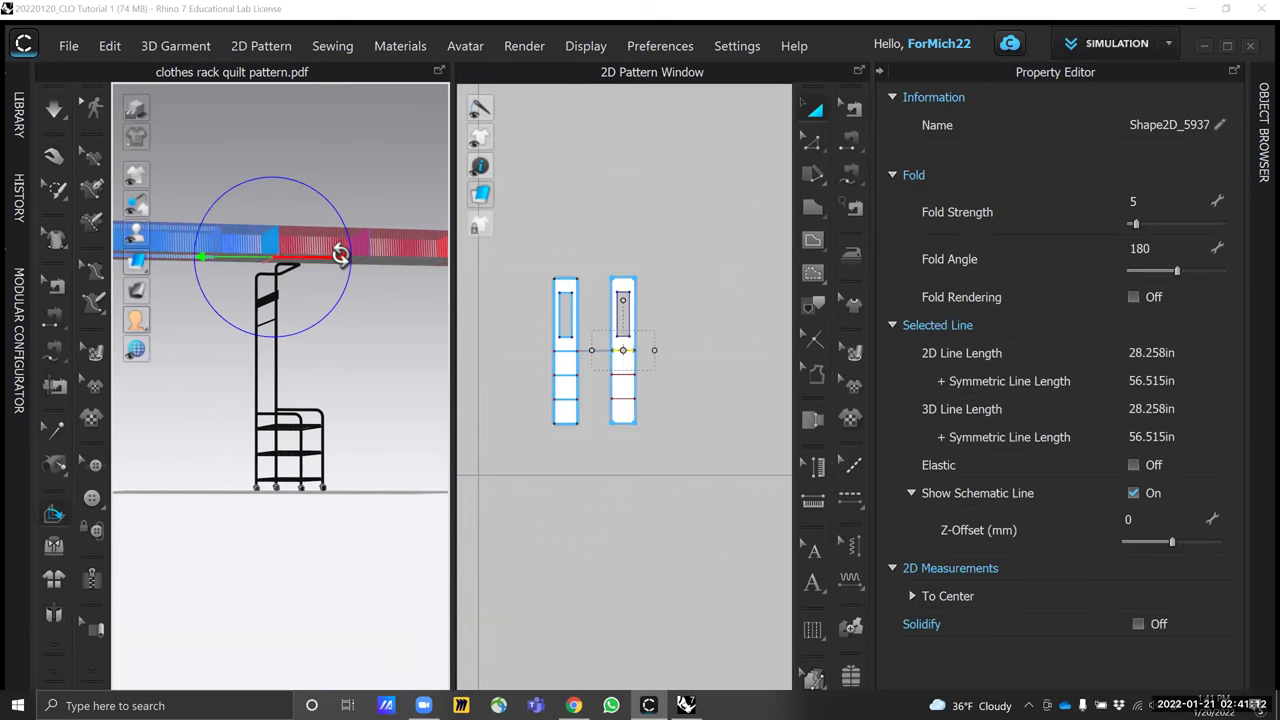
right_drag(334, 240, 334, 236)
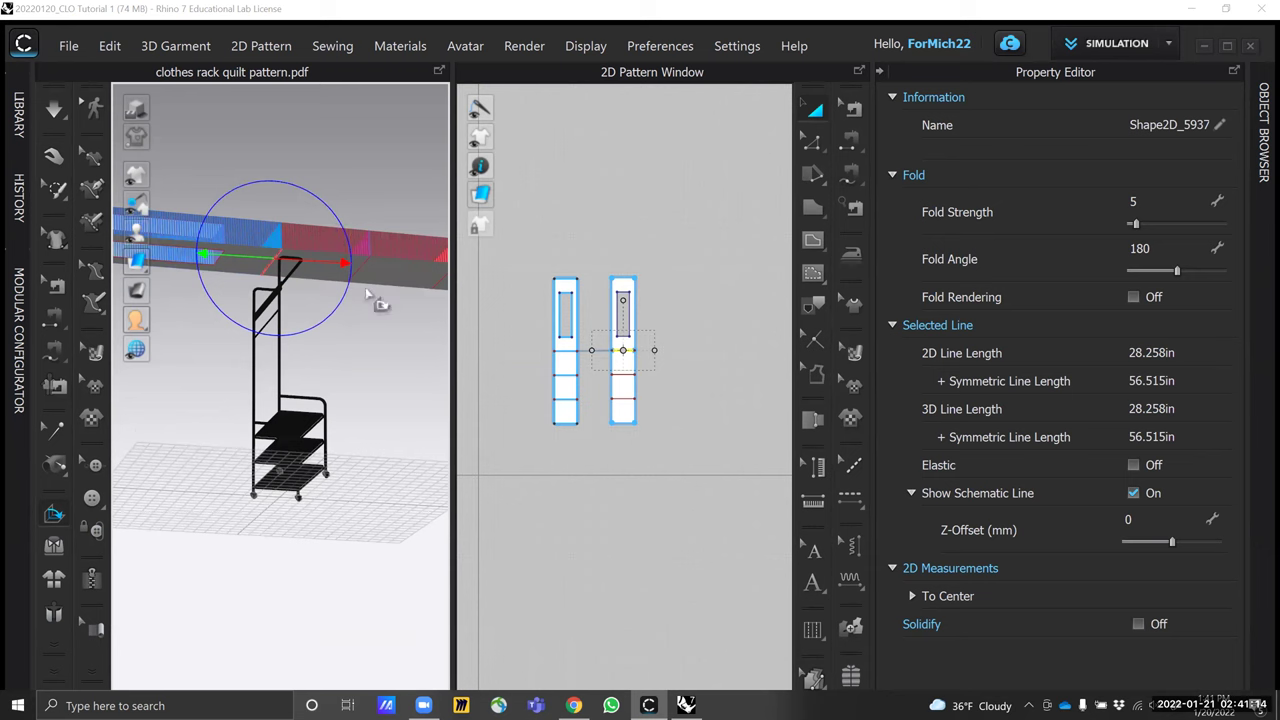
scroll(366, 290, down, 2)
drag(345, 241, 356, 348)
right_drag(356, 348, 366, 443)
click(366, 443)
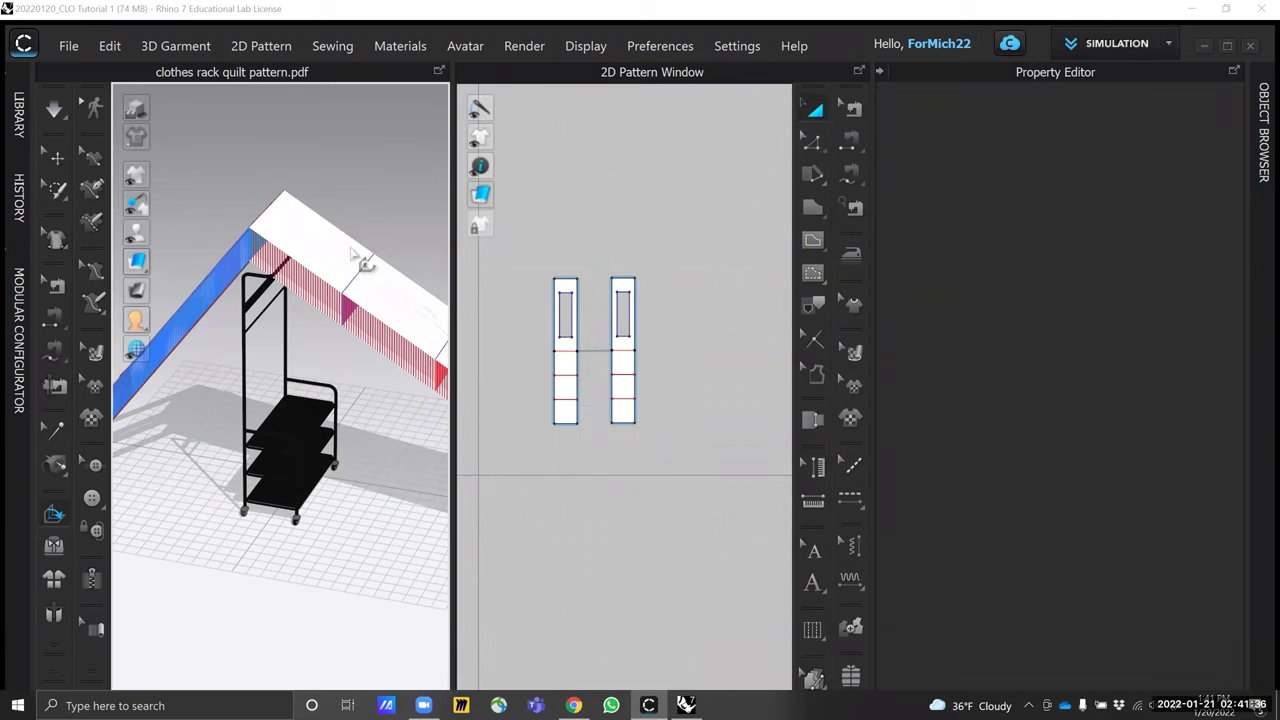
Undo the fold arrangement of the quilt pieces above the rack
click(269, 213)
click(356, 219)
click(570, 367)
click(330, 235)
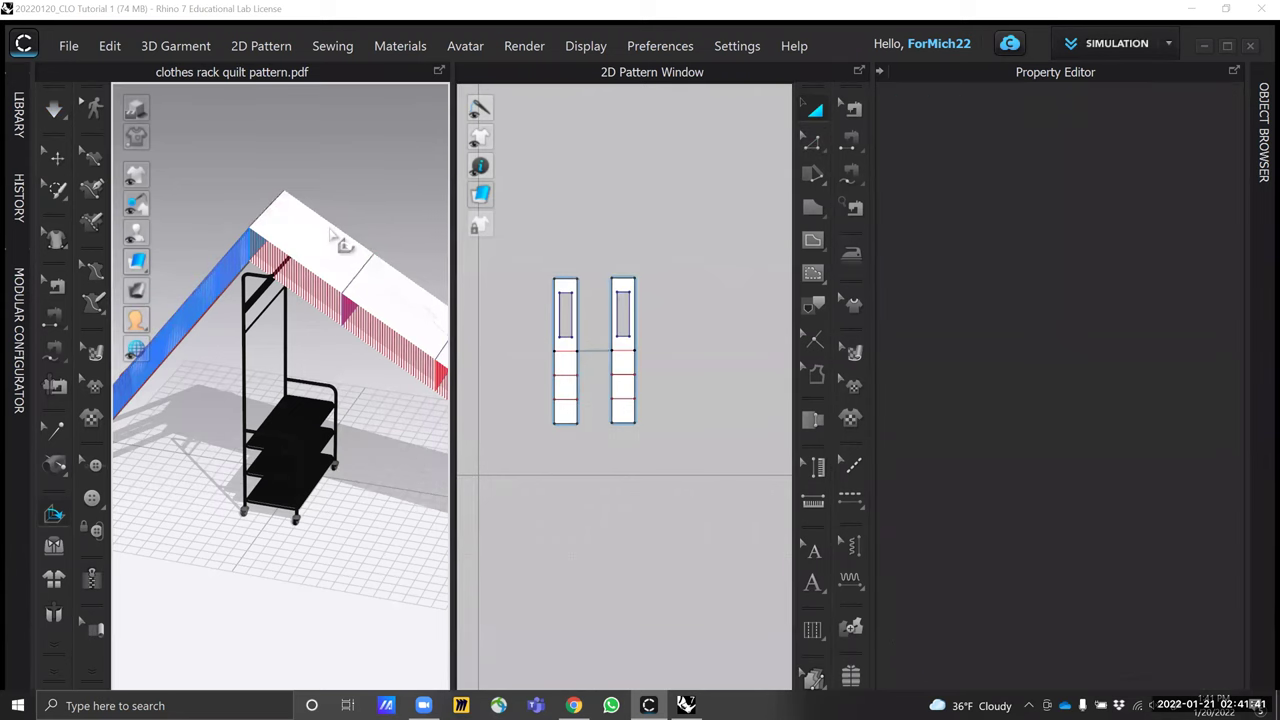
click(402, 238)
click(378, 191)
key(ctrl+z)
key(ctrl+z)
key(ctrl+z)
key(ctrl+z)
scroll(341, 316, down, 1)
right_drag(341, 316, 354, 288)
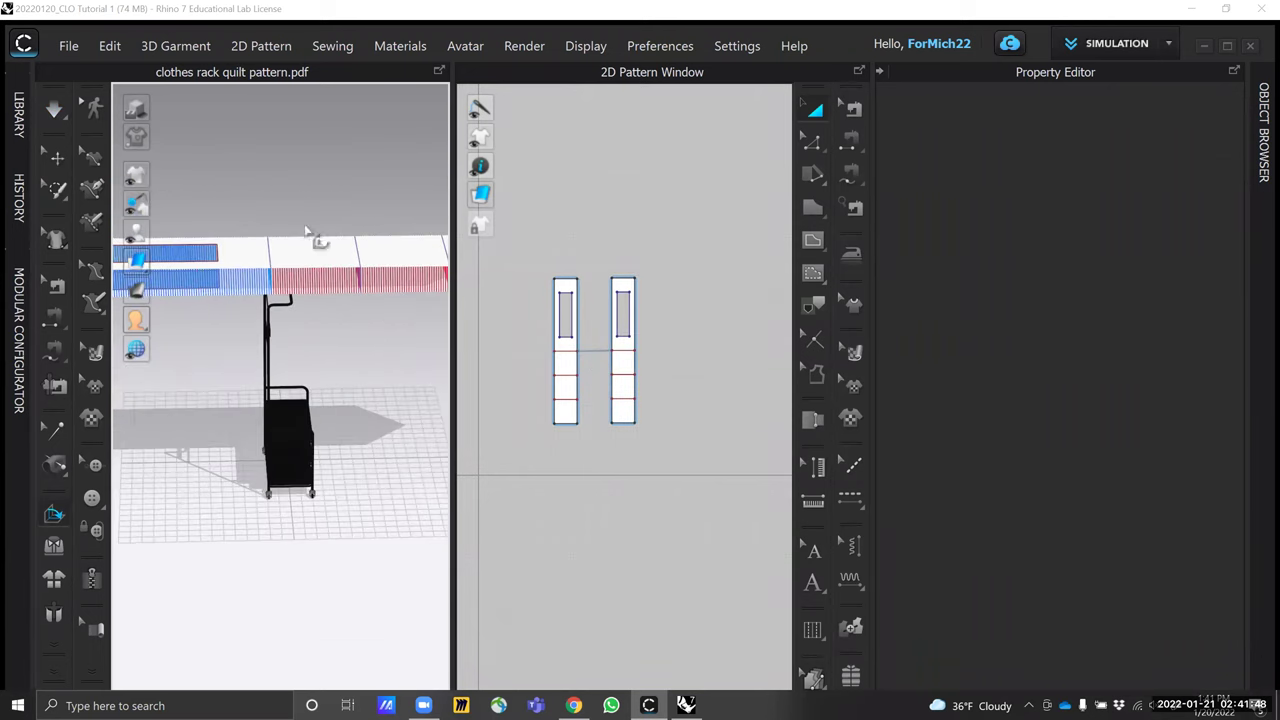
Set the pressure of both pattern pieces to 0 and simulate the quilt draping over the rack
click(614, 358)
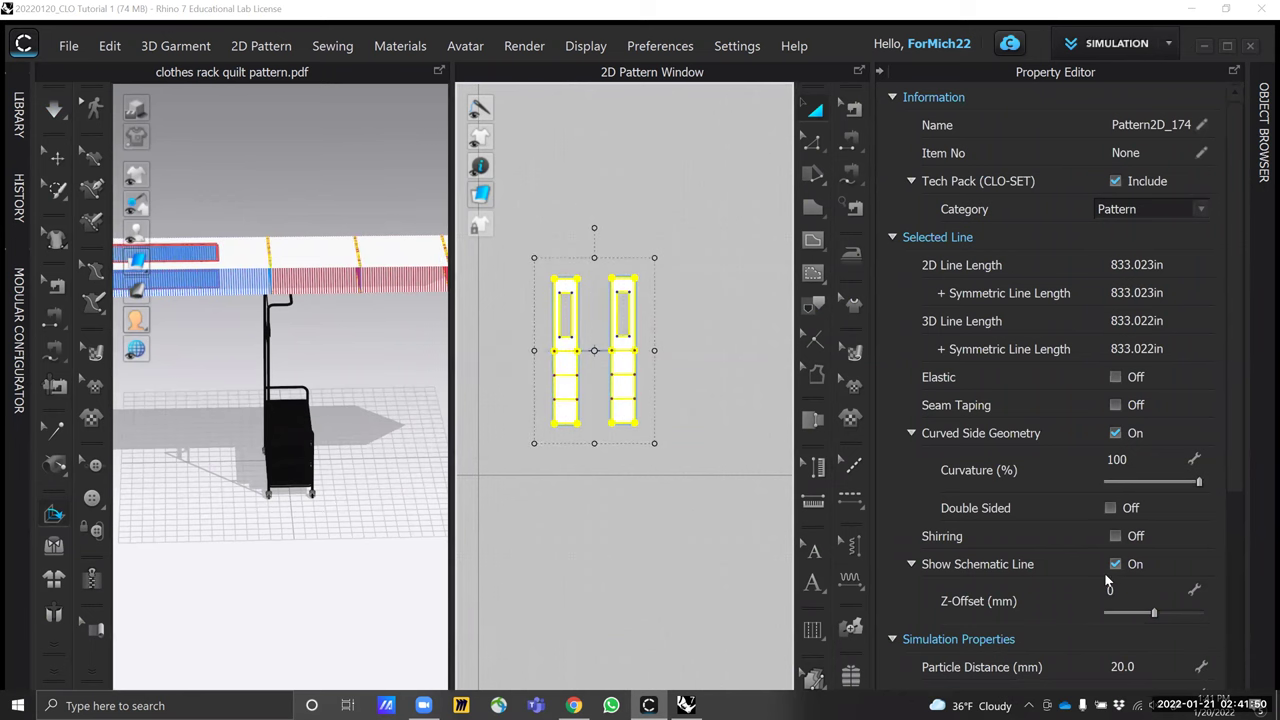
scroll(1045, 492, down, 3)
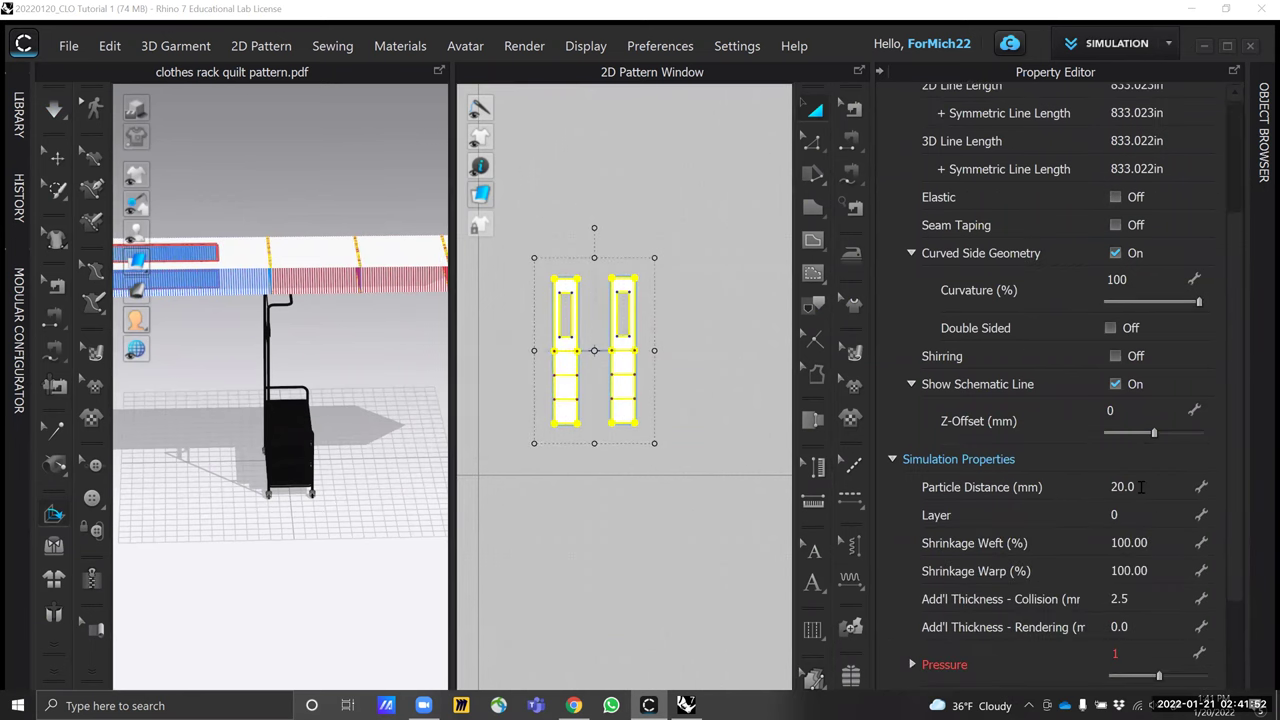
scroll(1052, 546, down, 1)
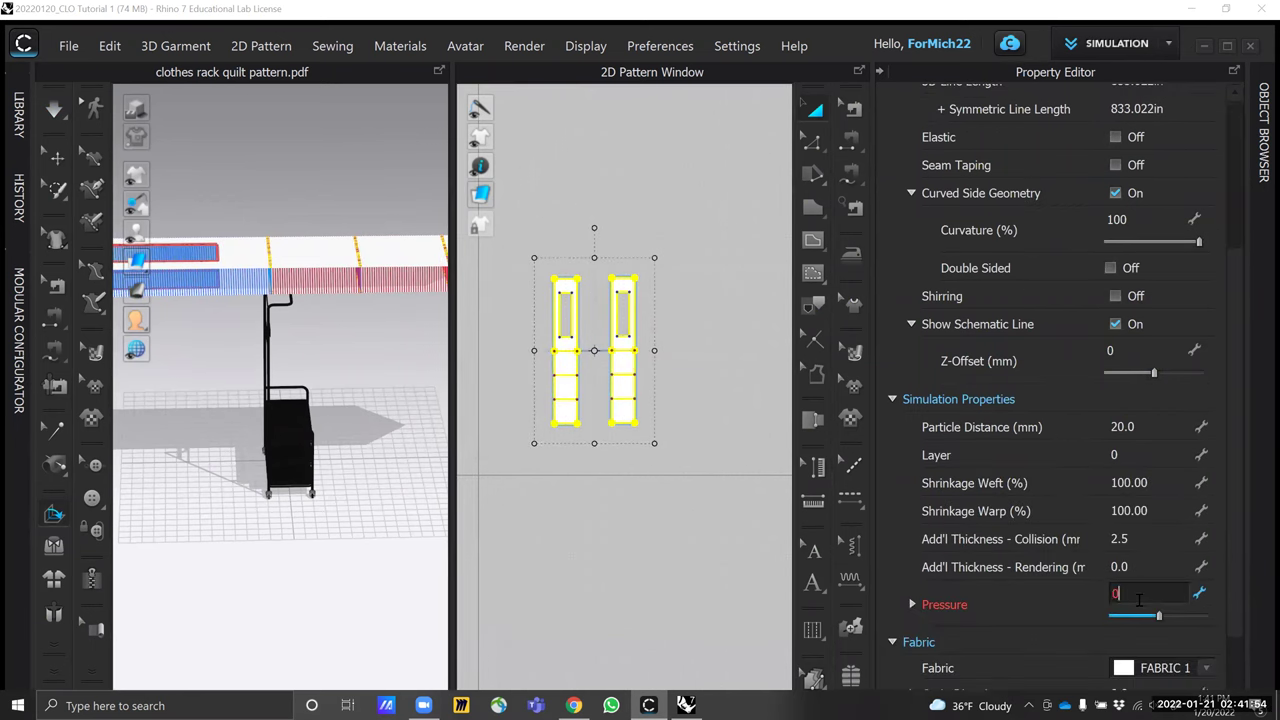
click(690, 260)
click(54, 108)
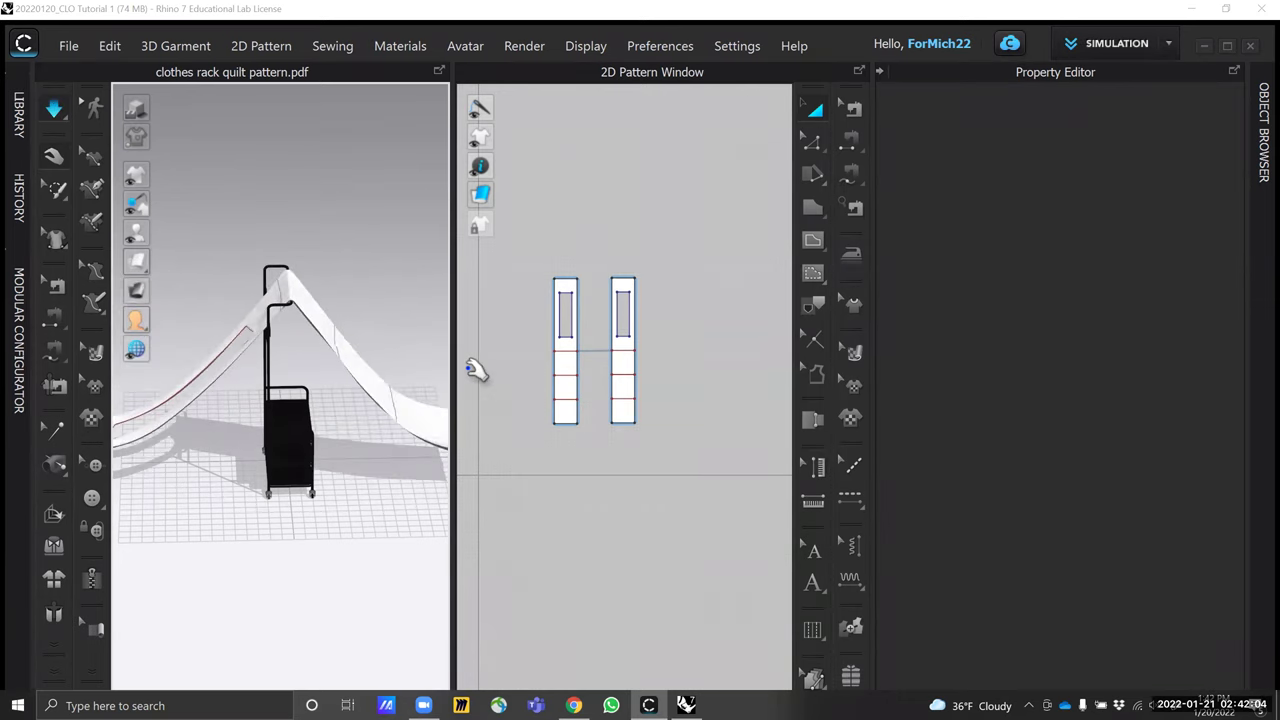
click(574, 399)
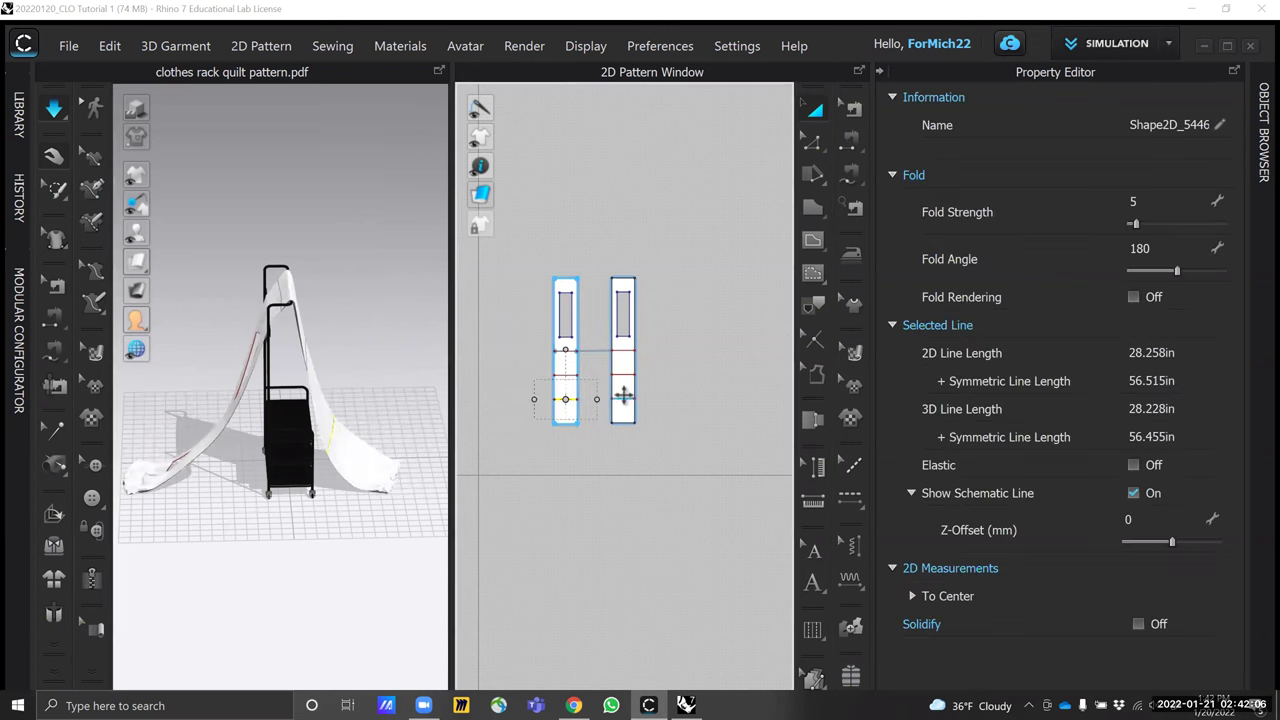
shift+click(631, 394)
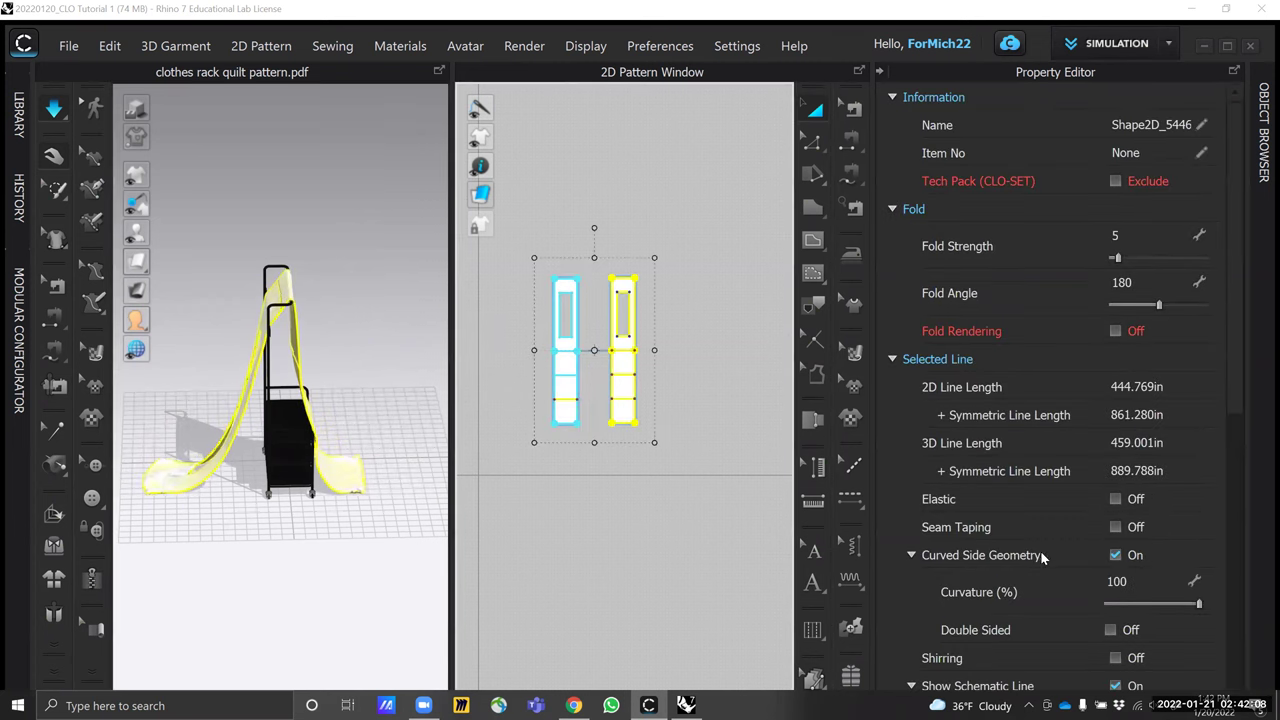
scroll(1041, 556, down, 3)
click(714, 312)
Try pressures of 1 and 12 on both quilt pattern pieces while the simulation is running
click(620, 363)
shift+click(567, 363)
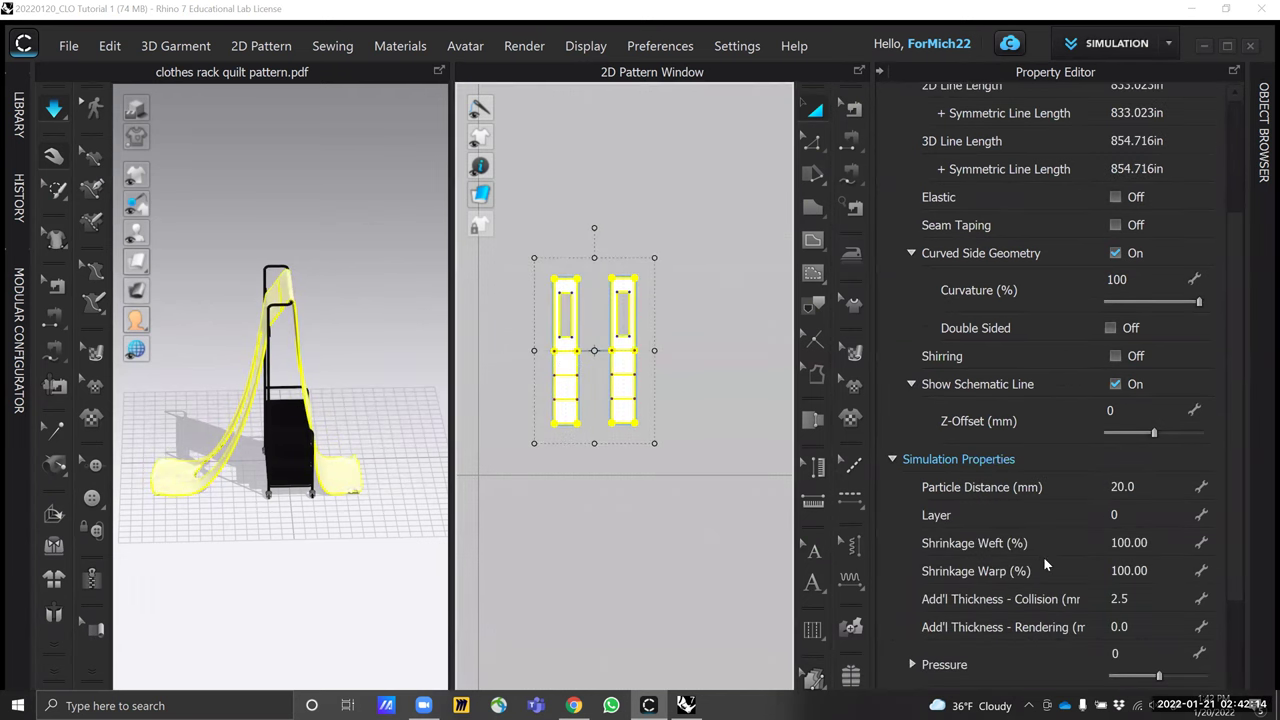
scroll(1043, 566, down, 2)
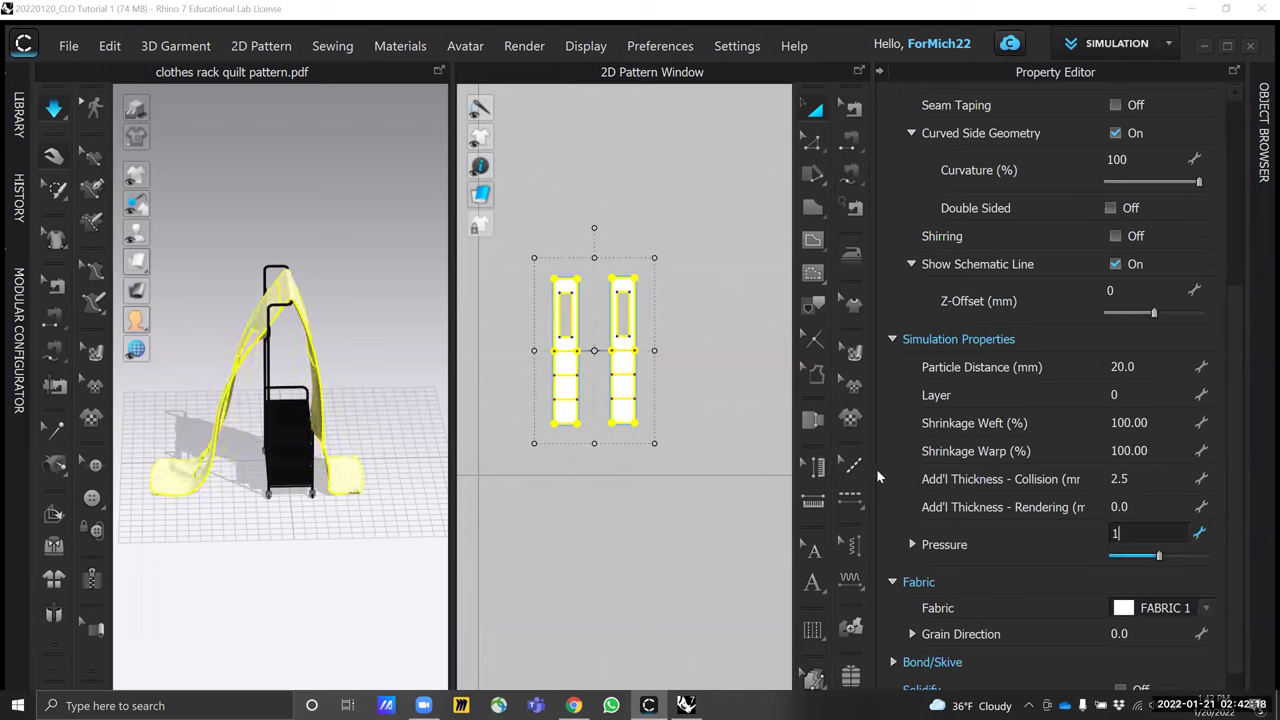
double_click(1120, 534)
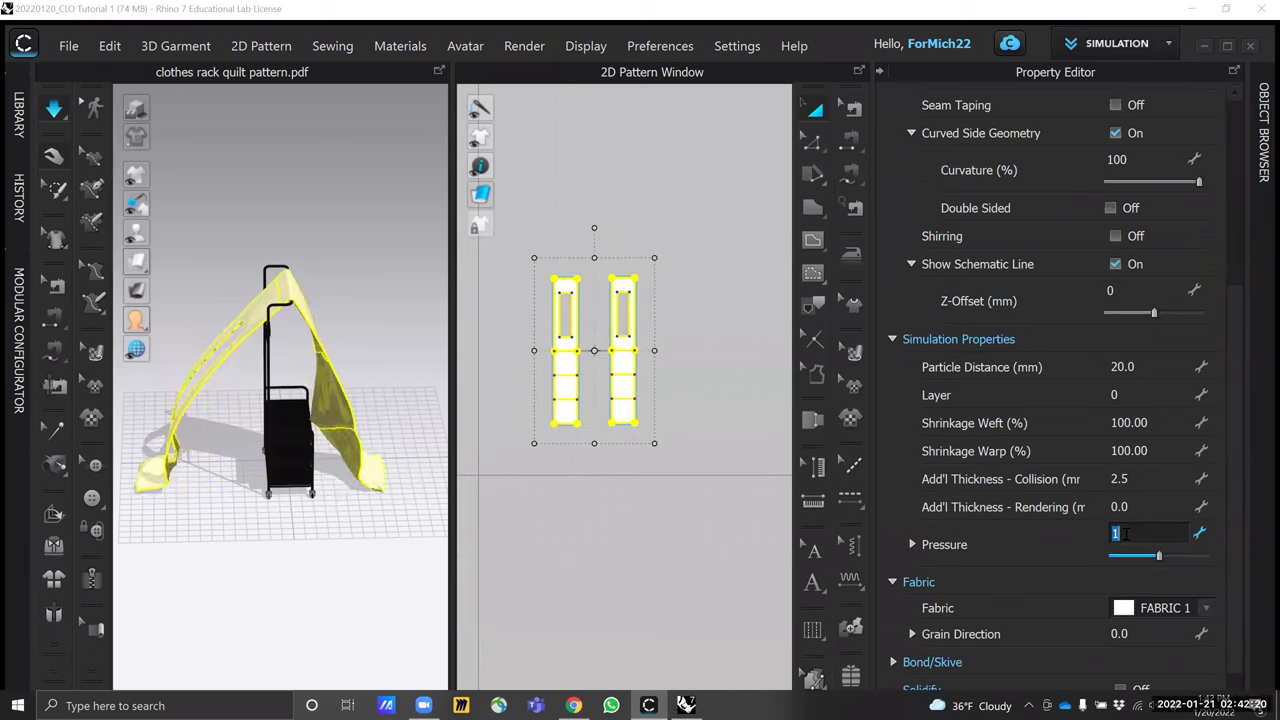
click(1131, 534)
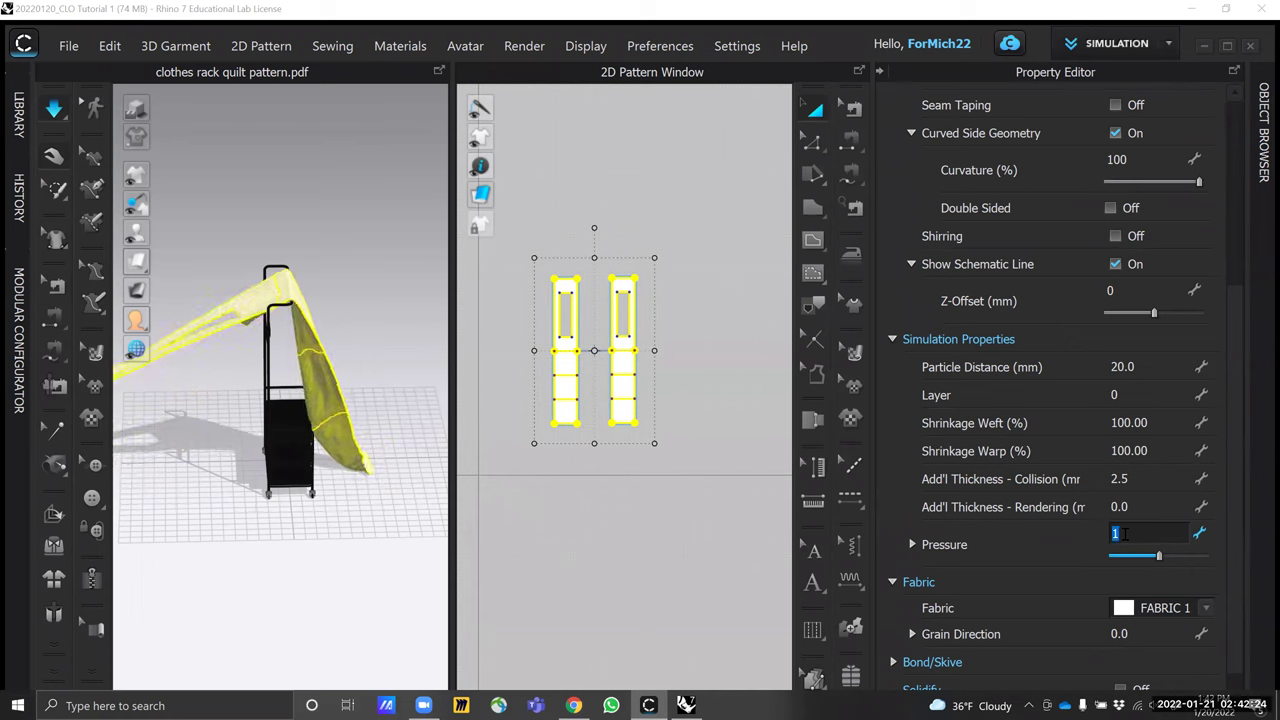
double_click(1130, 534)
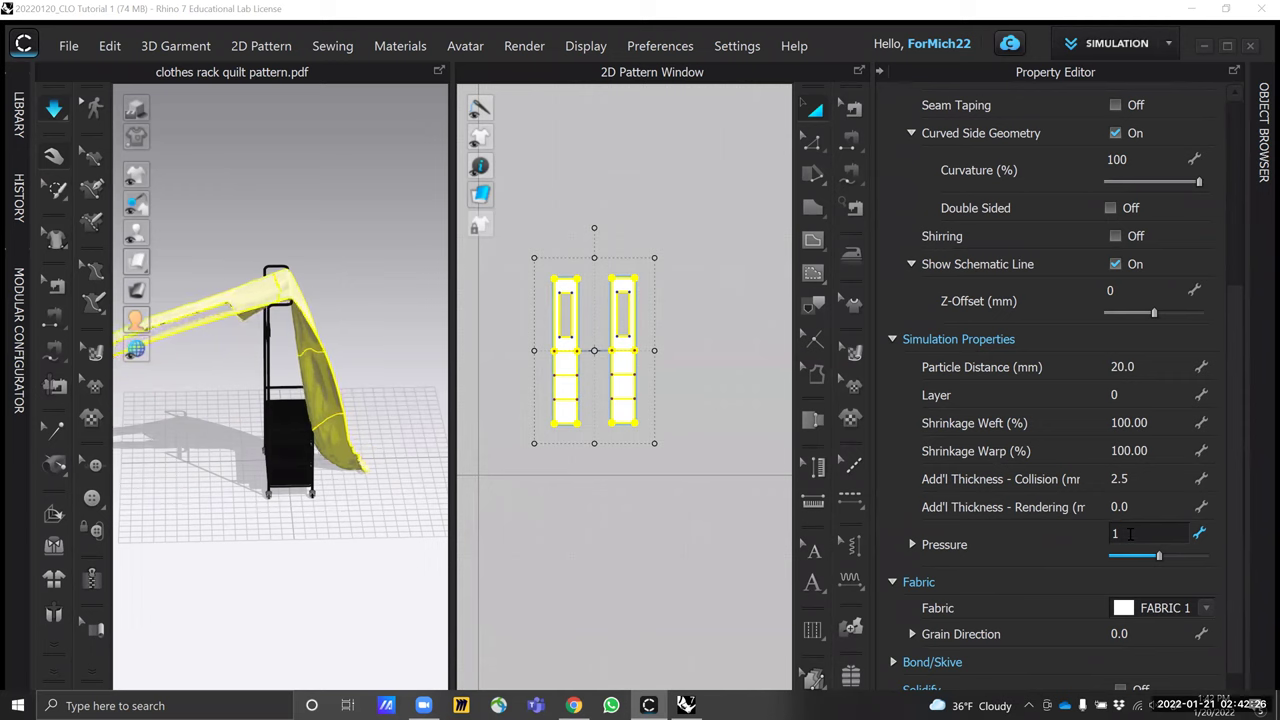
key(Return)
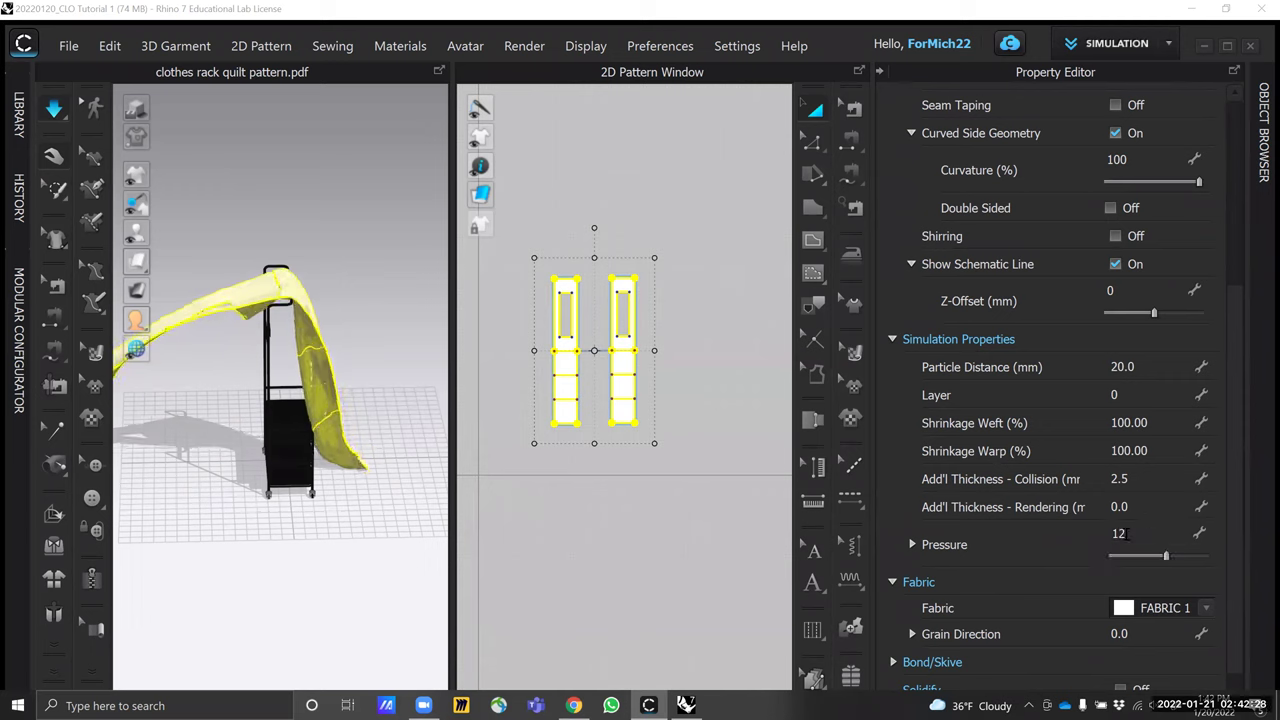
Undo the last pressure changes on the quilt pattern pieces
click(385, 258)
right_drag(431, 335, 397, 330)
key(ctrl+a)
click(398, 334)
key(ctrl+a)
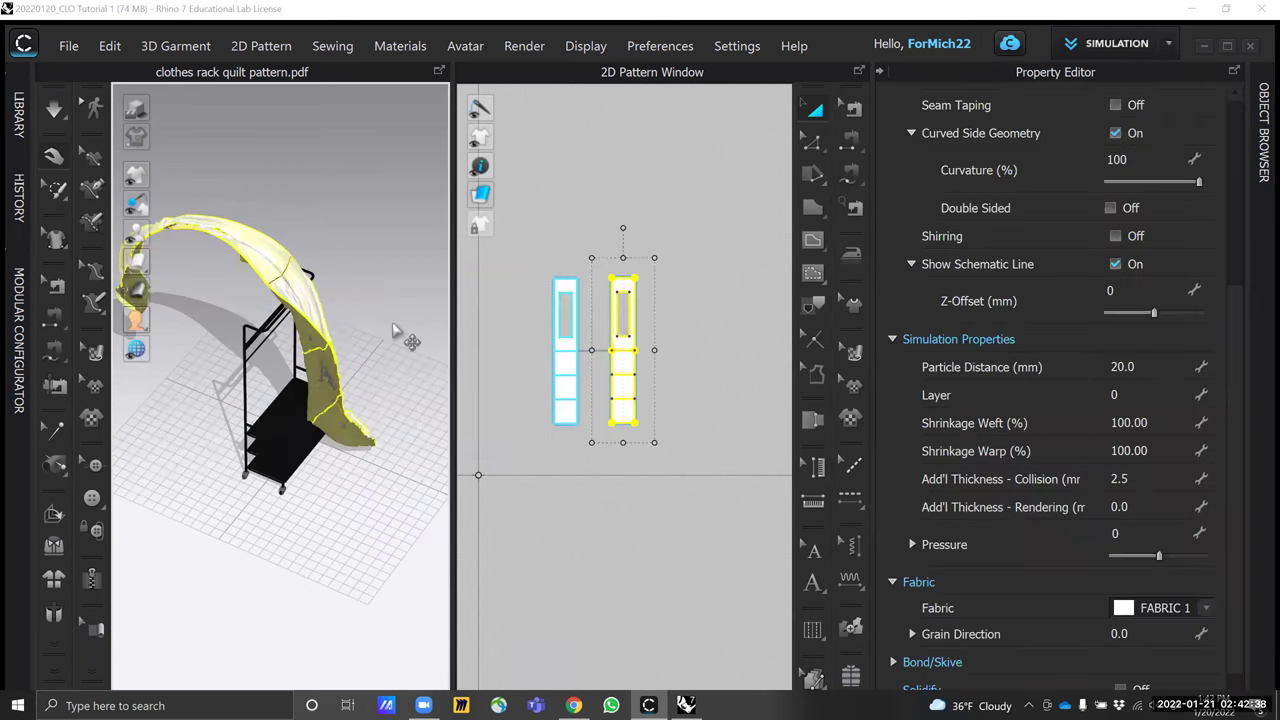
key(ctrl+z)
key(ctrl+z)
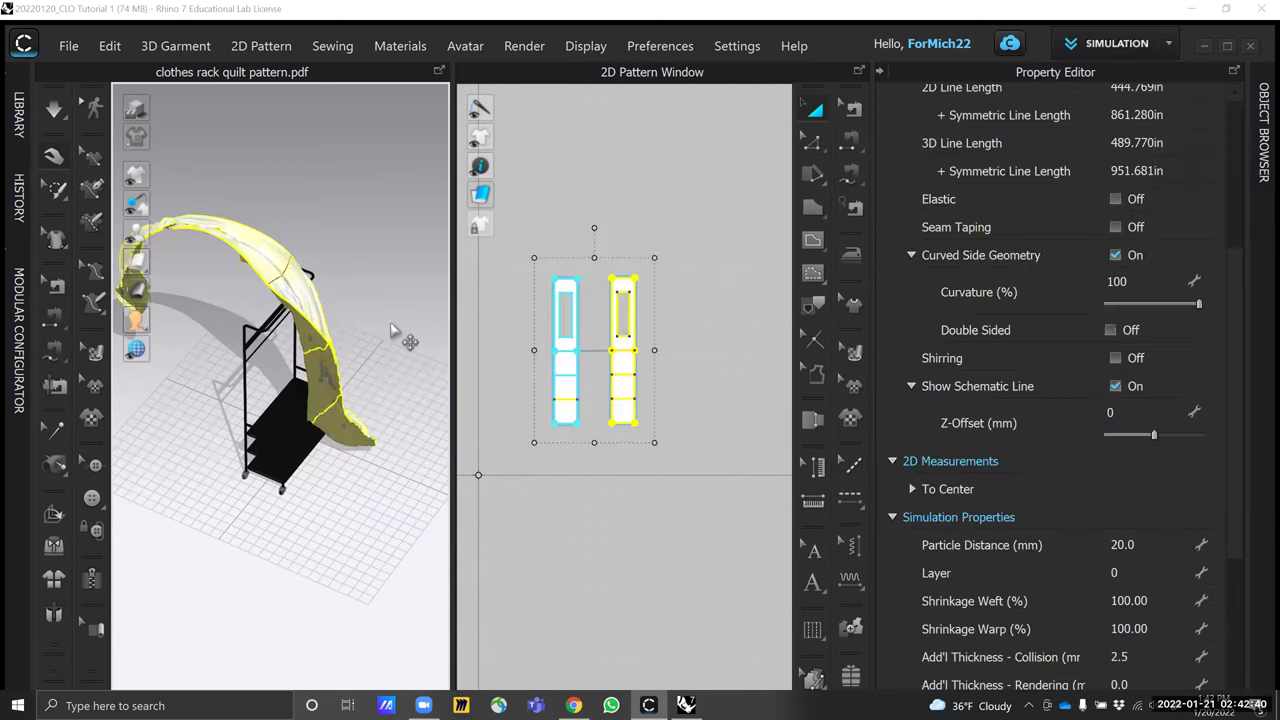
key(ctrl+z)
Simulate the quilt draping over the clothes rack and check the result from other sides
right_drag(376, 325, 393, 293)
right_drag(291, 380, 380, 445)
click(55, 109)
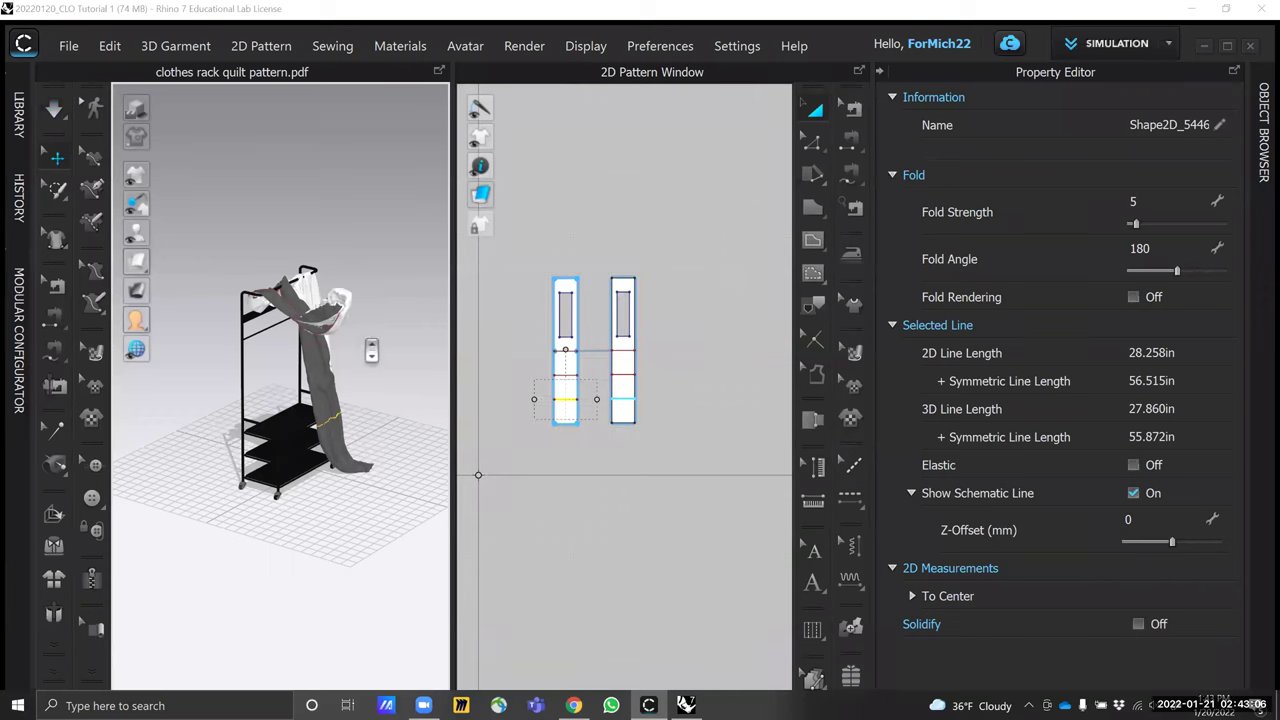
scroll(371, 350, down, 5)
right_drag(323, 380, 342, 428)
scroll(334, 411, up, 6)
click(403, 330)
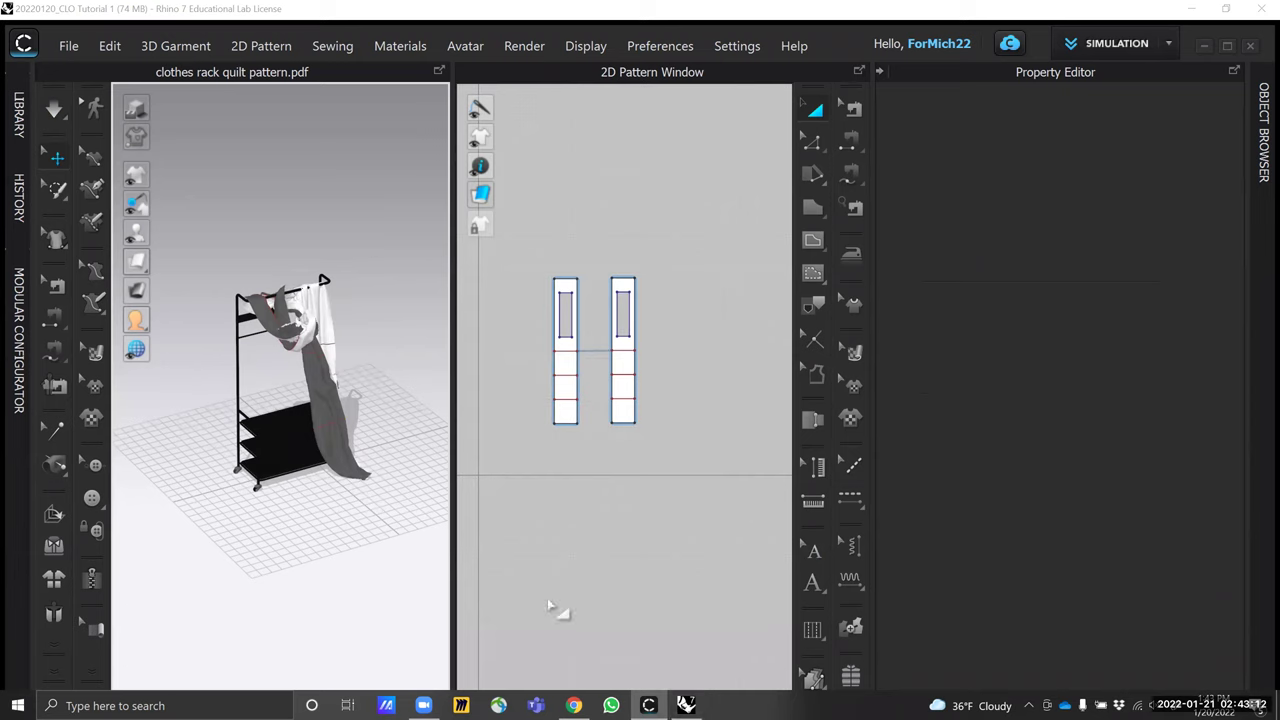
Switch to the Rhino model and set the Parallel viewport's display mode to Arctic
mouse_move(687, 705)
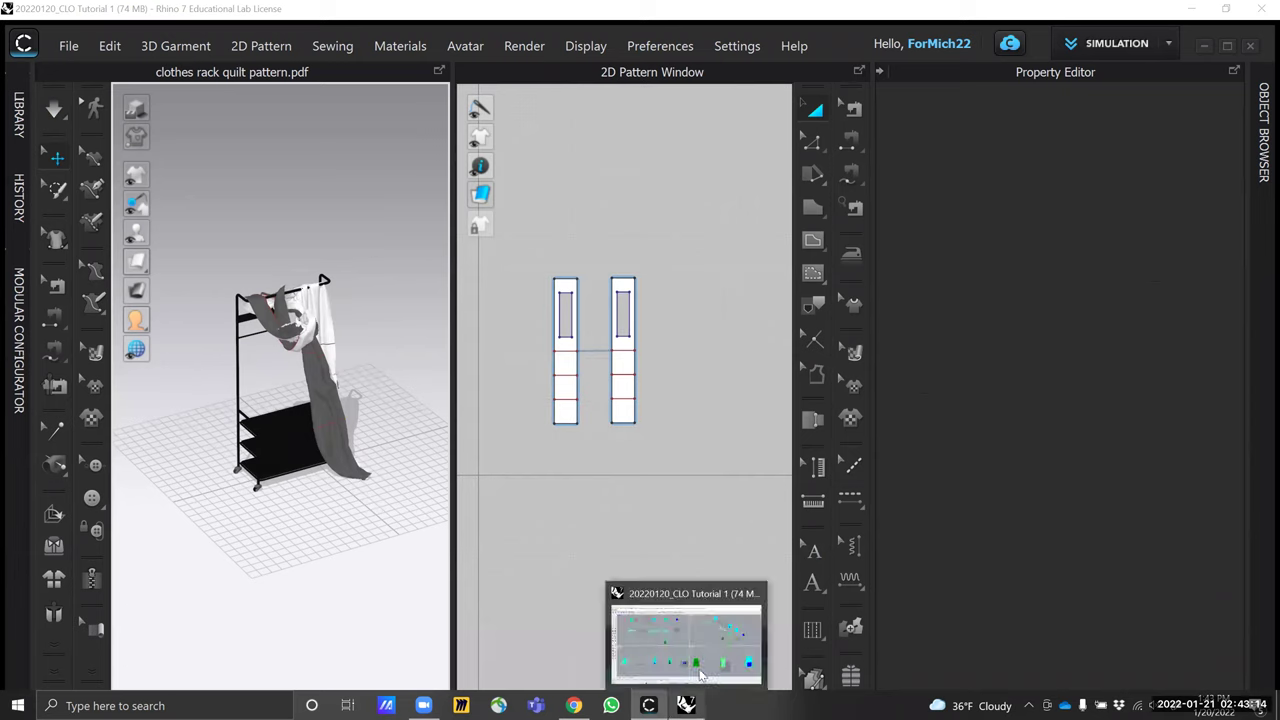
click(703, 664)
right_drag(891, 206, 935, 305)
click(710, 104)
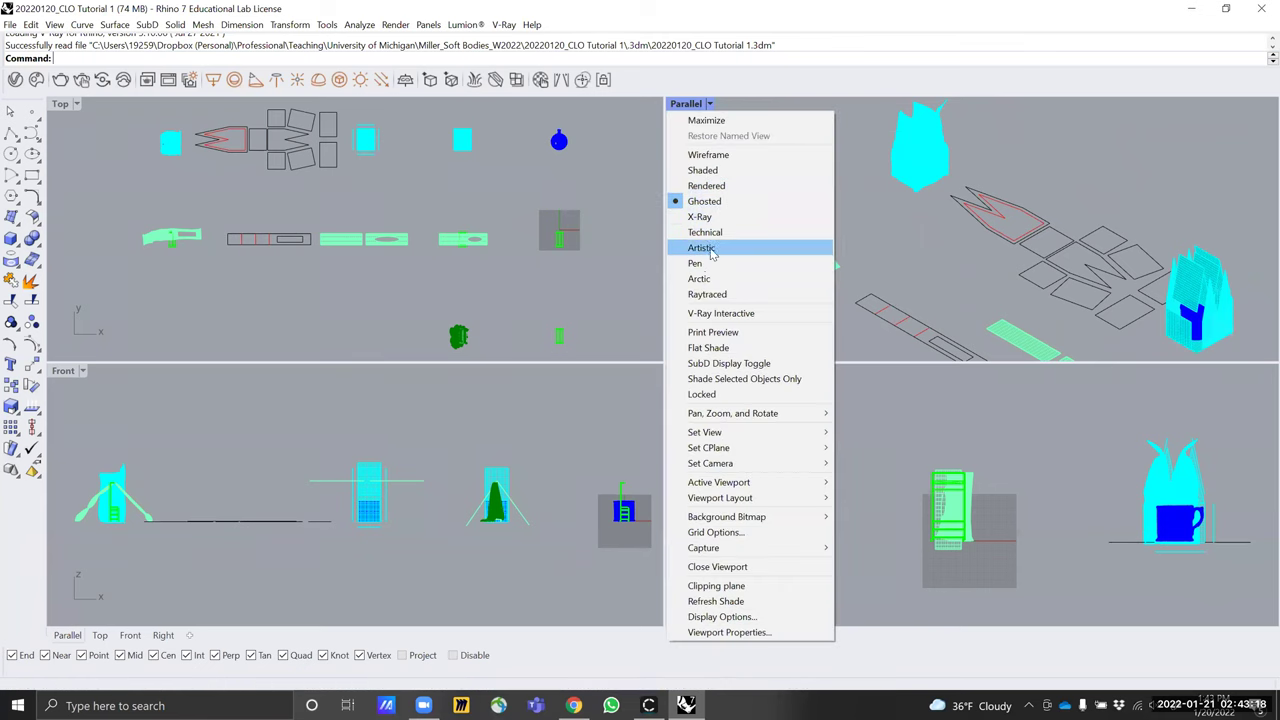
click(750, 275)
Shift the draped quilt mesh slightly so that it sits over the clothes rack's top rail
right_drag(827, 209, 728, 312)
middle_click(743, 277)
scroll(965, 289, down, 6)
scroll(955, 300, up, 12)
click(874, 289)
scroll(1029, 218, up, 2)
drag(1005, 208, 972, 215)
click(1034, 201)
right_drag(890, 225, 971, 280)
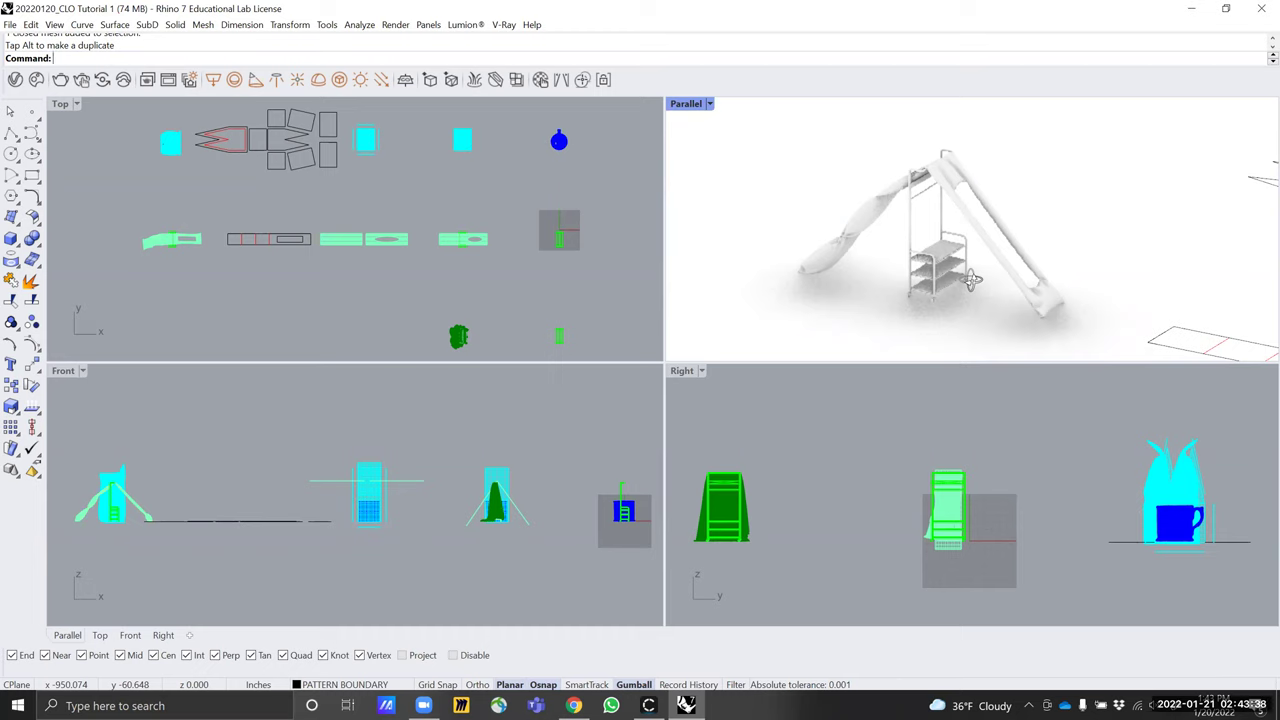
Examine the draped quilt on the rack and the layout of the other models and flat patterns
right_drag(968, 280, 826, 172)
scroll(881, 272, up, 6)
scroll(881, 258, down, 6)
scroll(881, 264, down, 5)
scroll(863, 206, down, 2)
middle_click(1036, 239)
scroll(920, 280, up, 7)
scroll(824, 163, up, 6)
scroll(826, 169, down, 8)
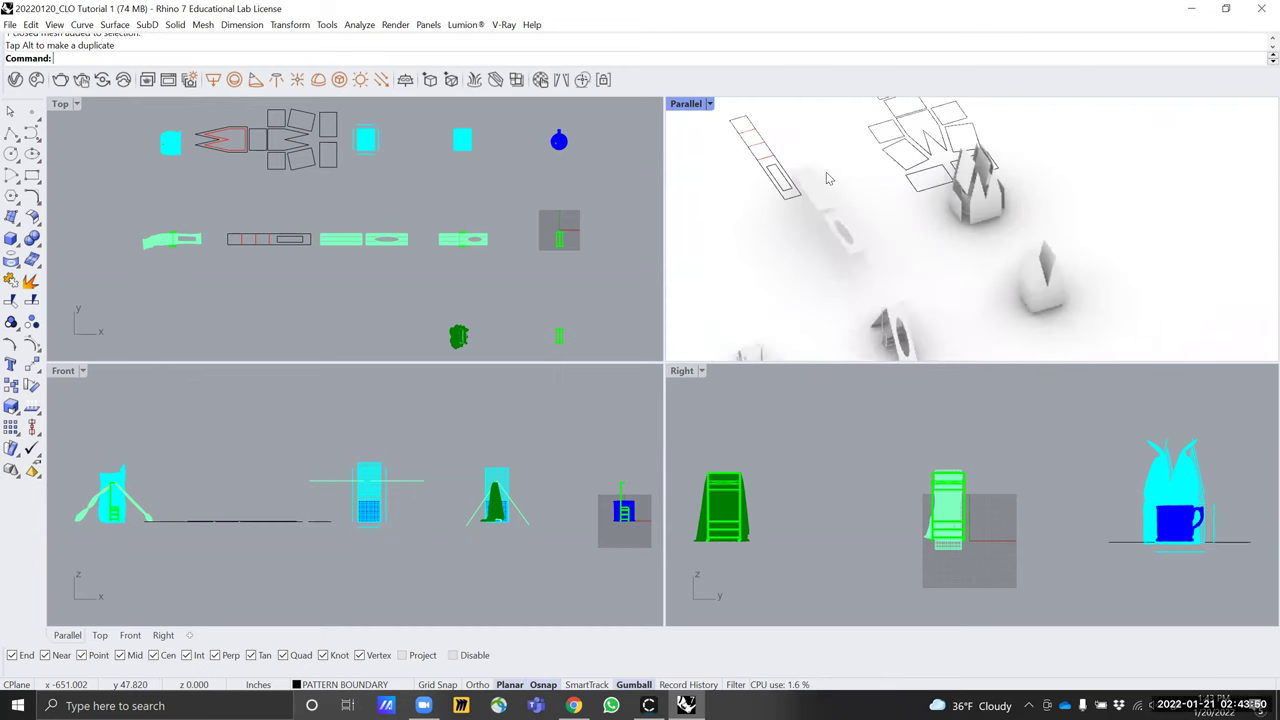
scroll(966, 200, up, 6)
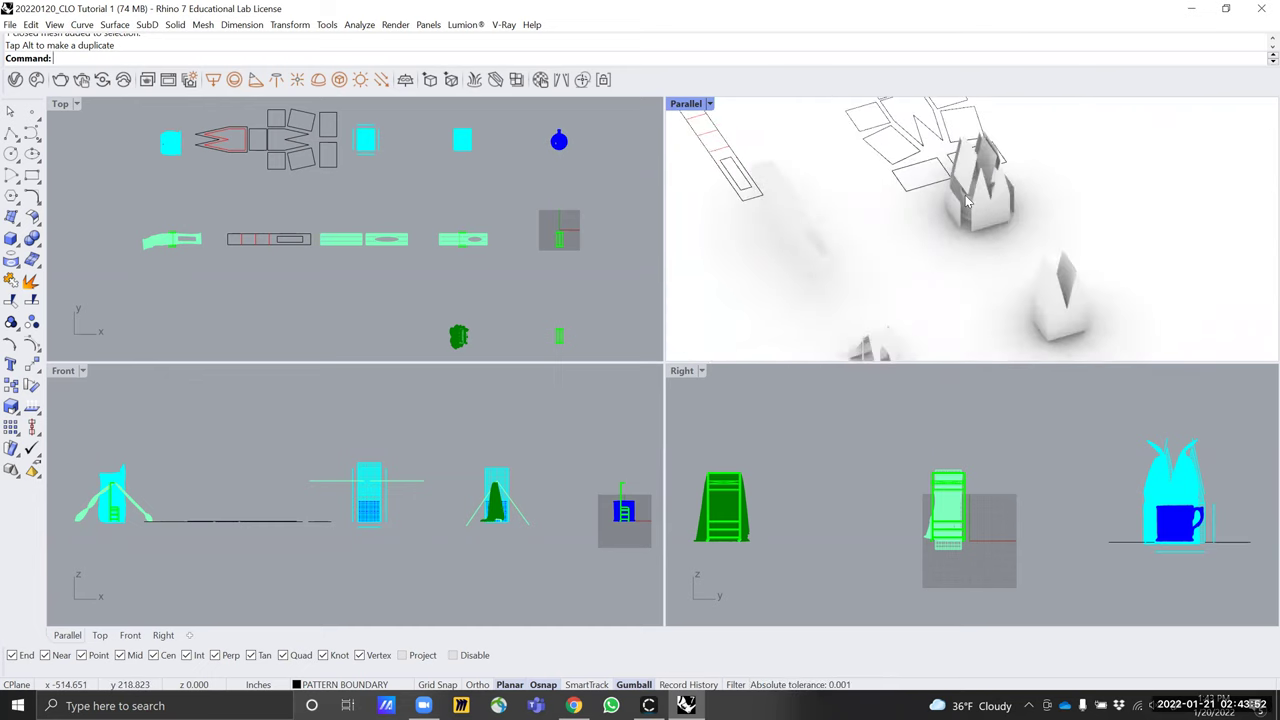
Examine how the mug stands inside its arranged cover panels beside the flat pattern
click(967, 205)
scroll(957, 216, up, 8)
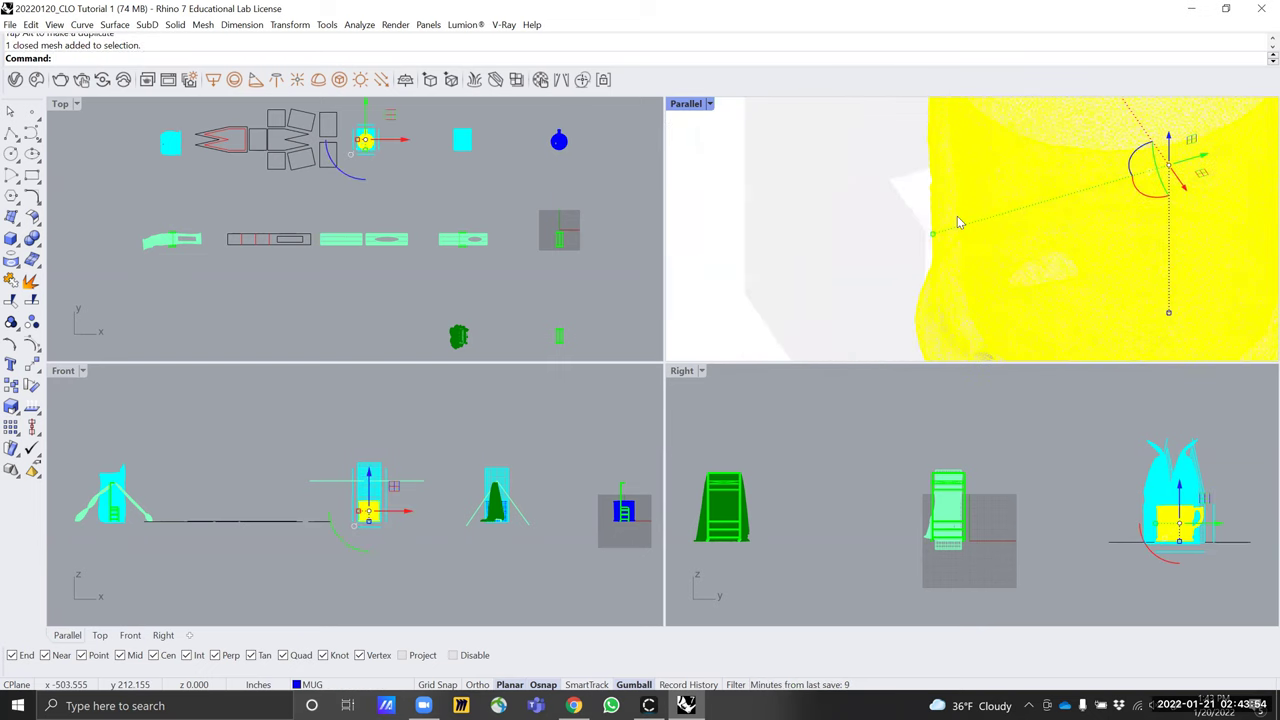
scroll(957, 216, down, 12)
right_drag(957, 216, 913, 269)
click(1192, 276)
right_drag(1192, 281, 907, 279)
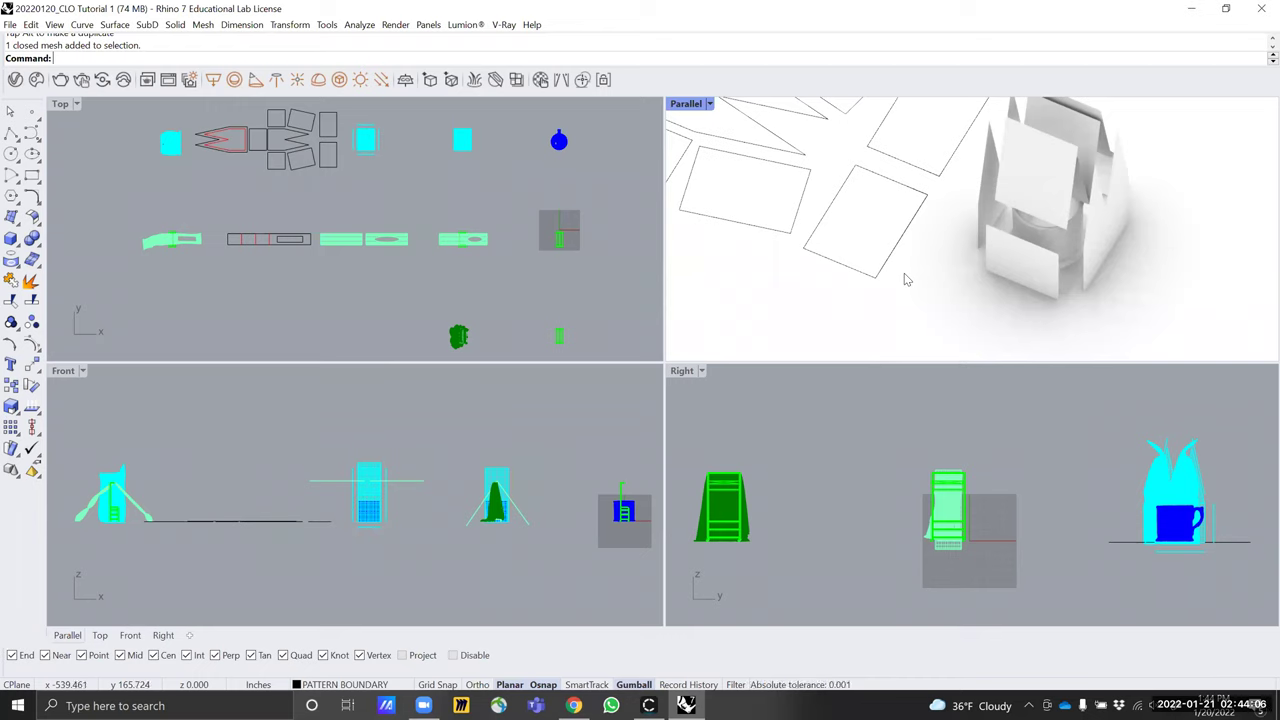
scroll(904, 273, down, 10)
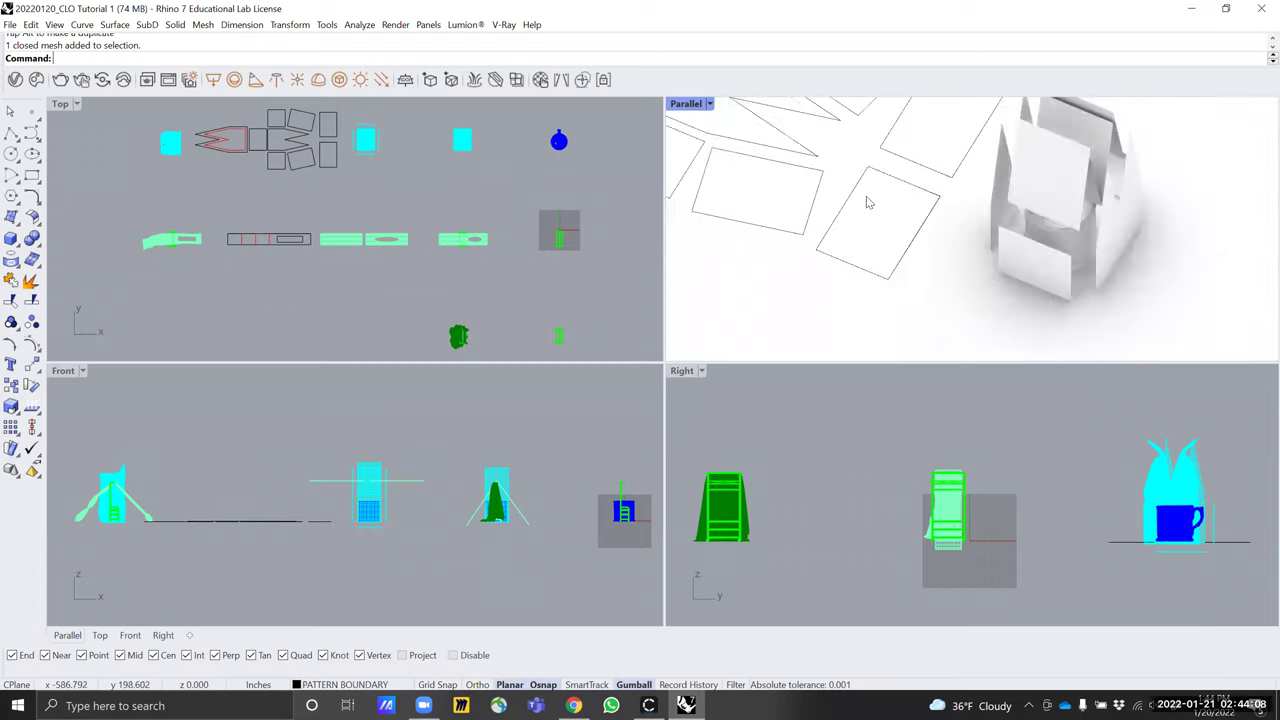
right_drag(866, 184, 936, 271)
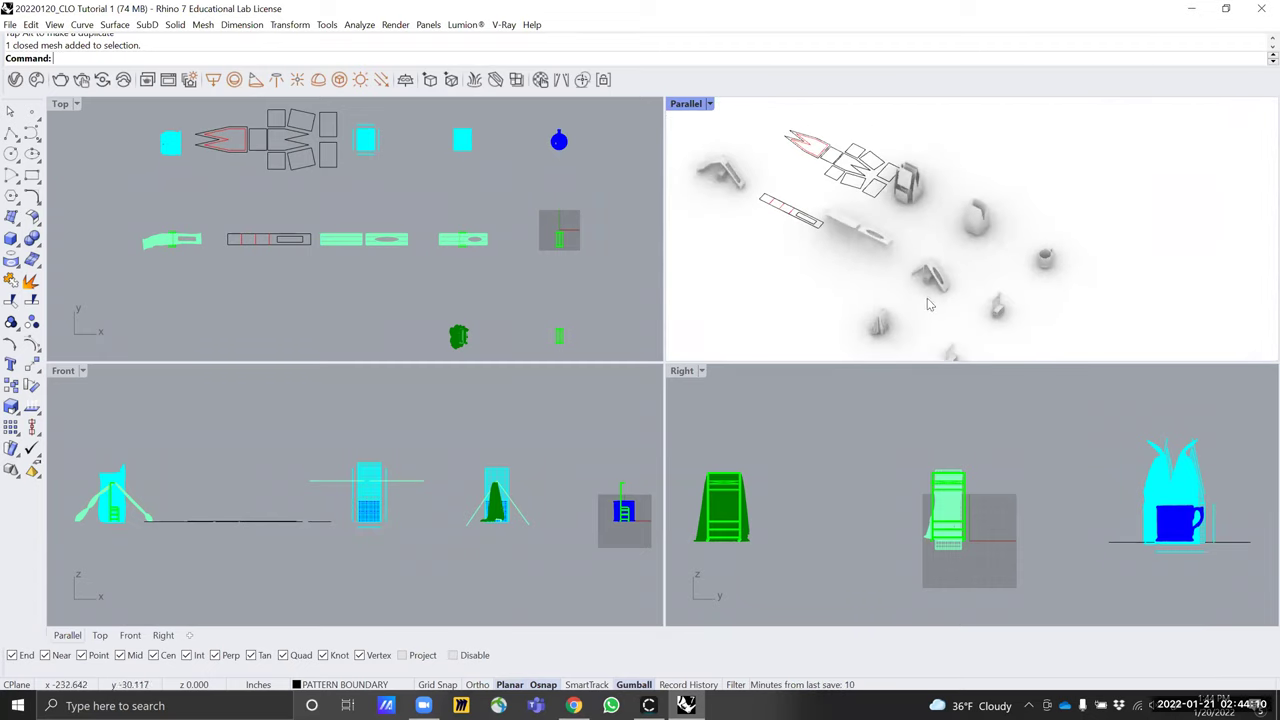
Inspect the standalone clothes rack and the neighbouring quilt arrangement
scroll(927, 298, up, 5)
click(1138, 347)
middle_click(1135, 345)
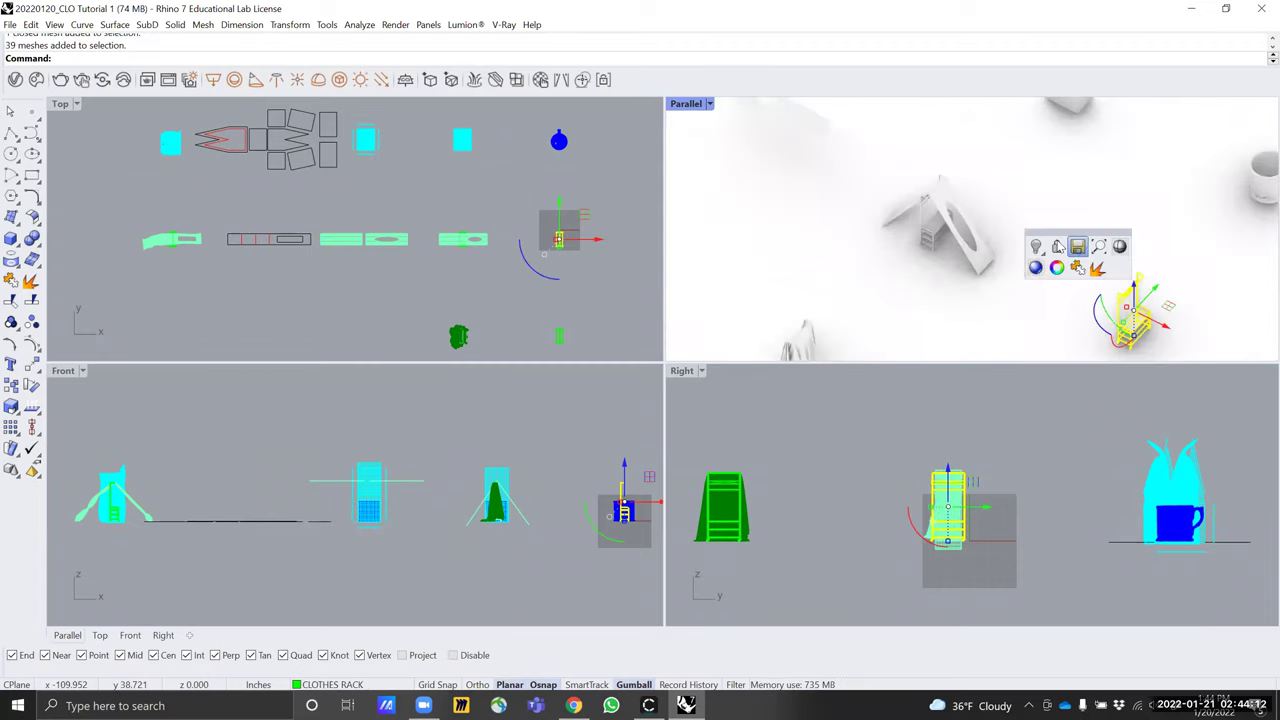
right_drag(970, 172, 998, 298)
scroll(998, 298, up, 5)
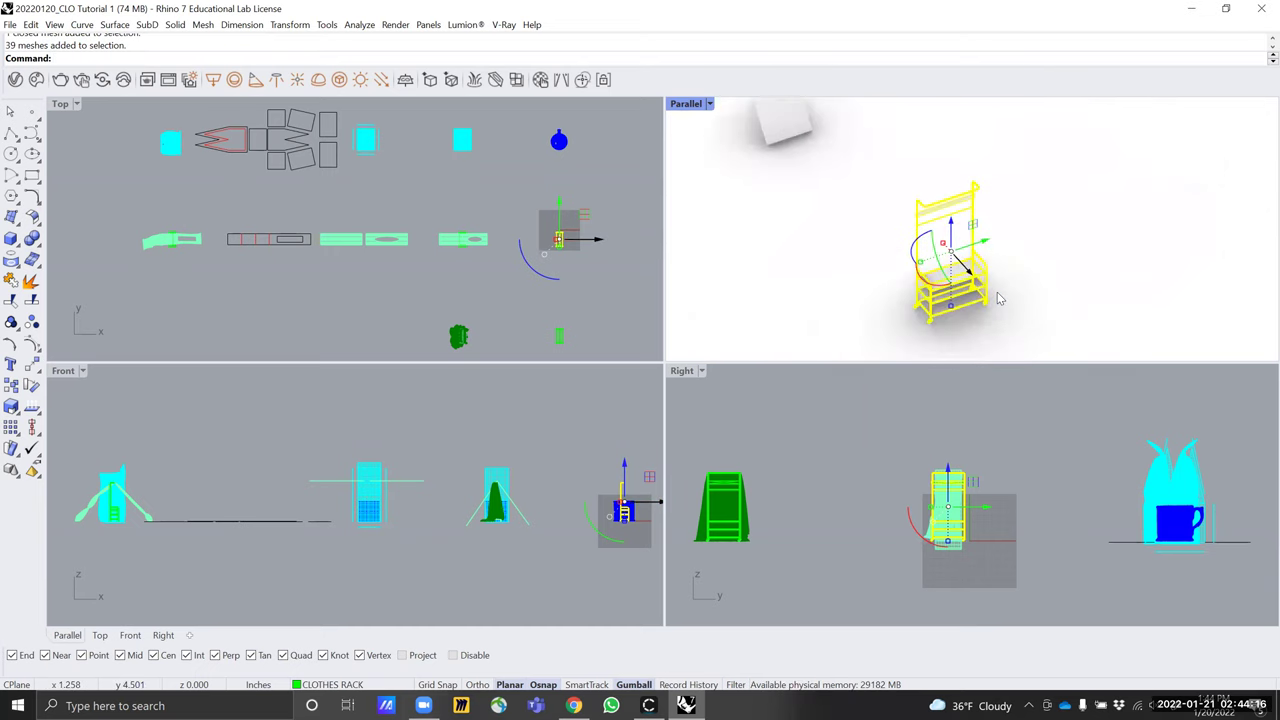
scroll(966, 221, down, 3)
click(966, 221)
scroll(966, 221, up, 15)
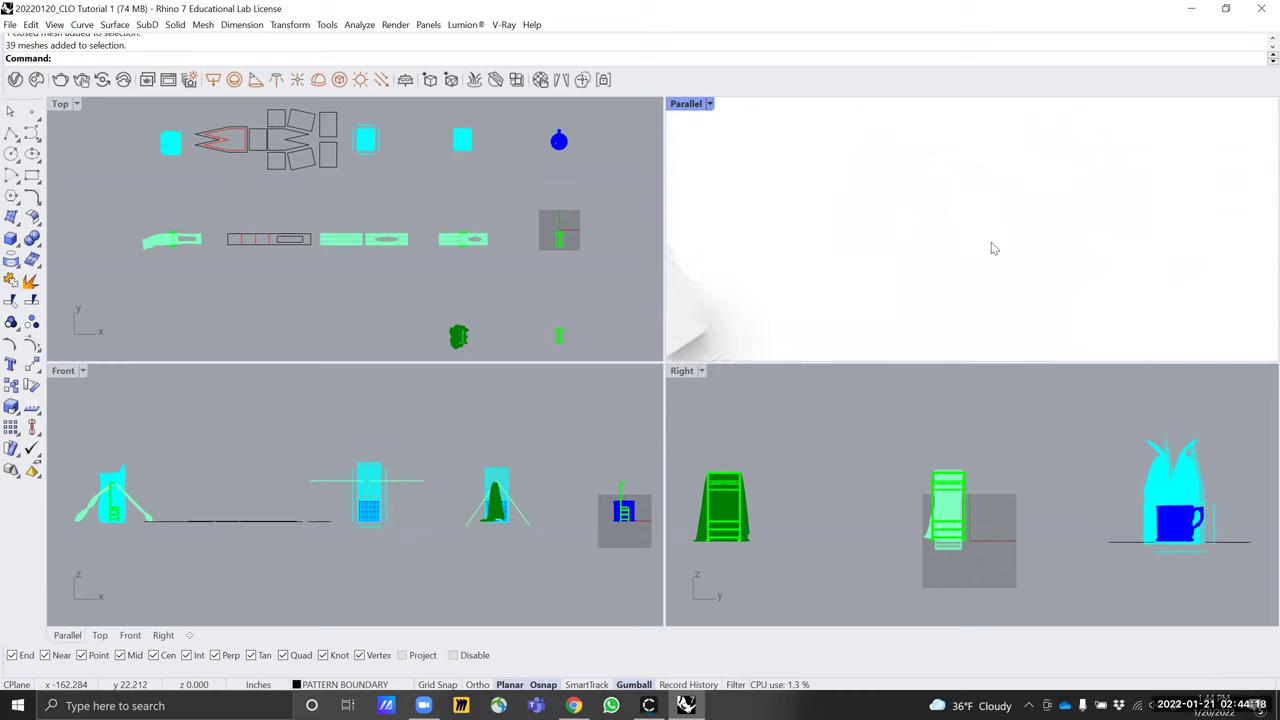
scroll(993, 248, down, 4)
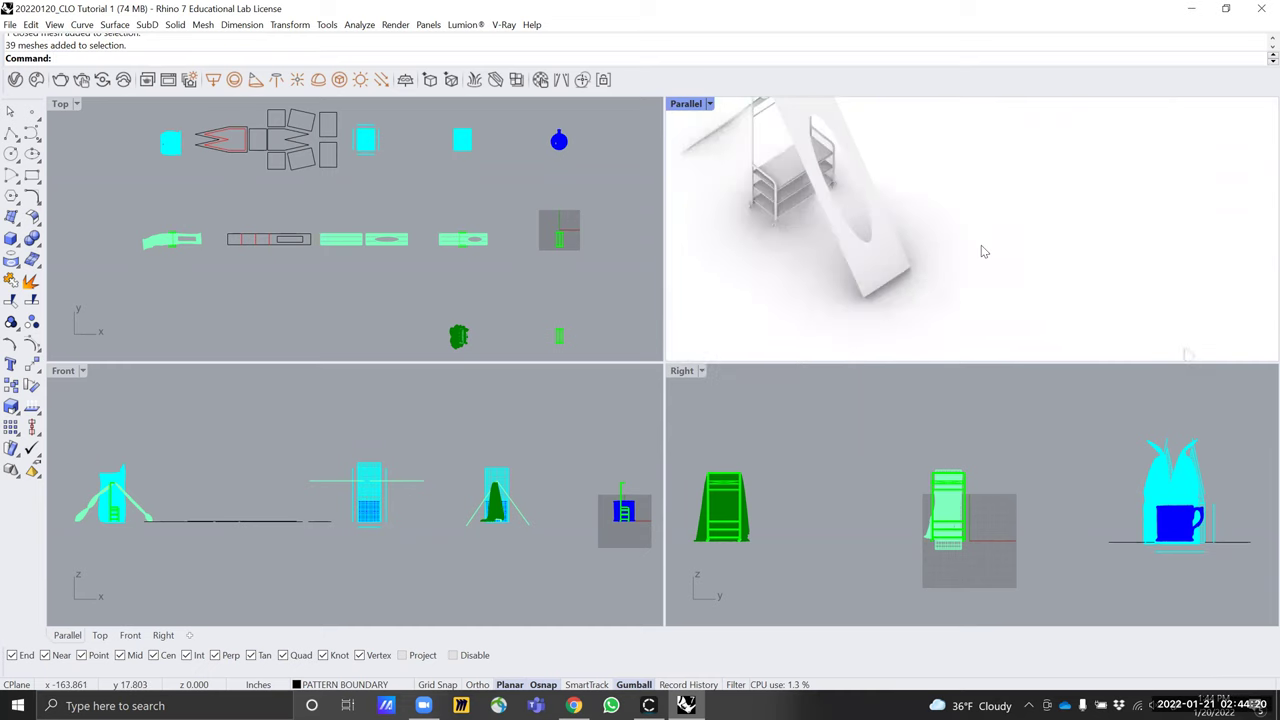
scroll(962, 287, down, 6)
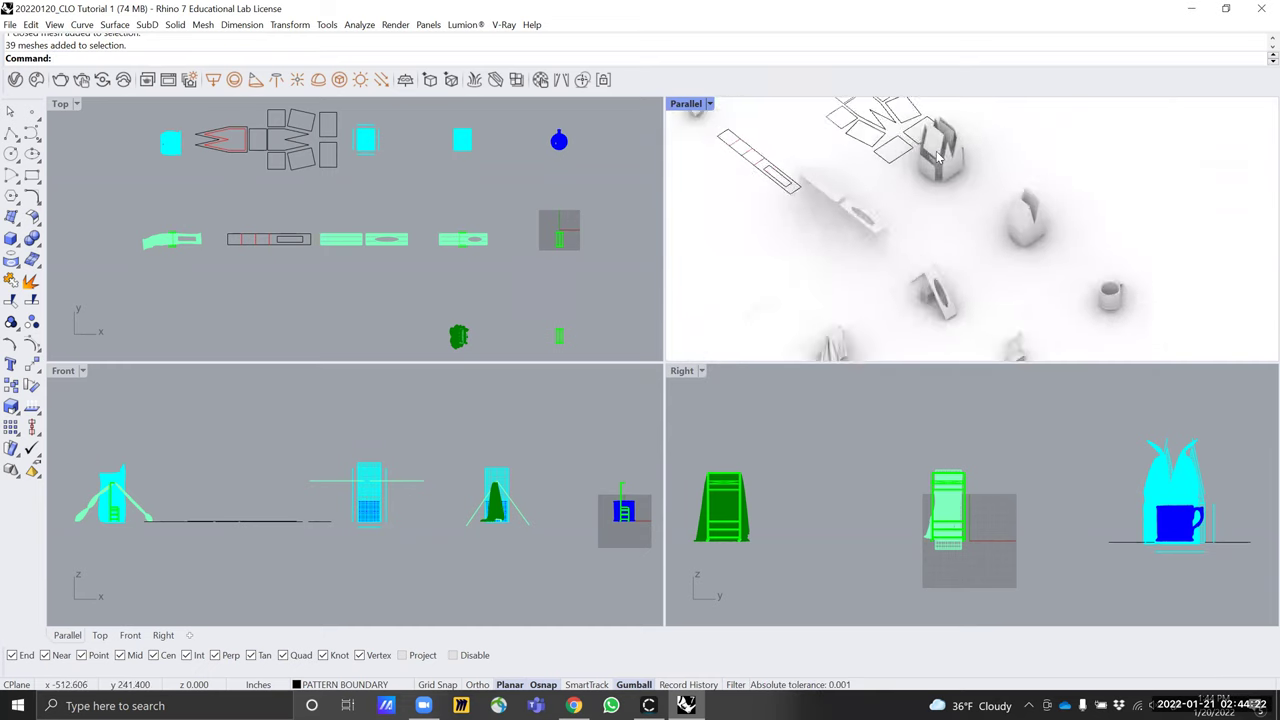
Zoom in on the mug inside its cover panels and set the Parallel viewport to Rendered display
scroll(938, 155, up, 5)
click(949, 209)
click(709, 104)
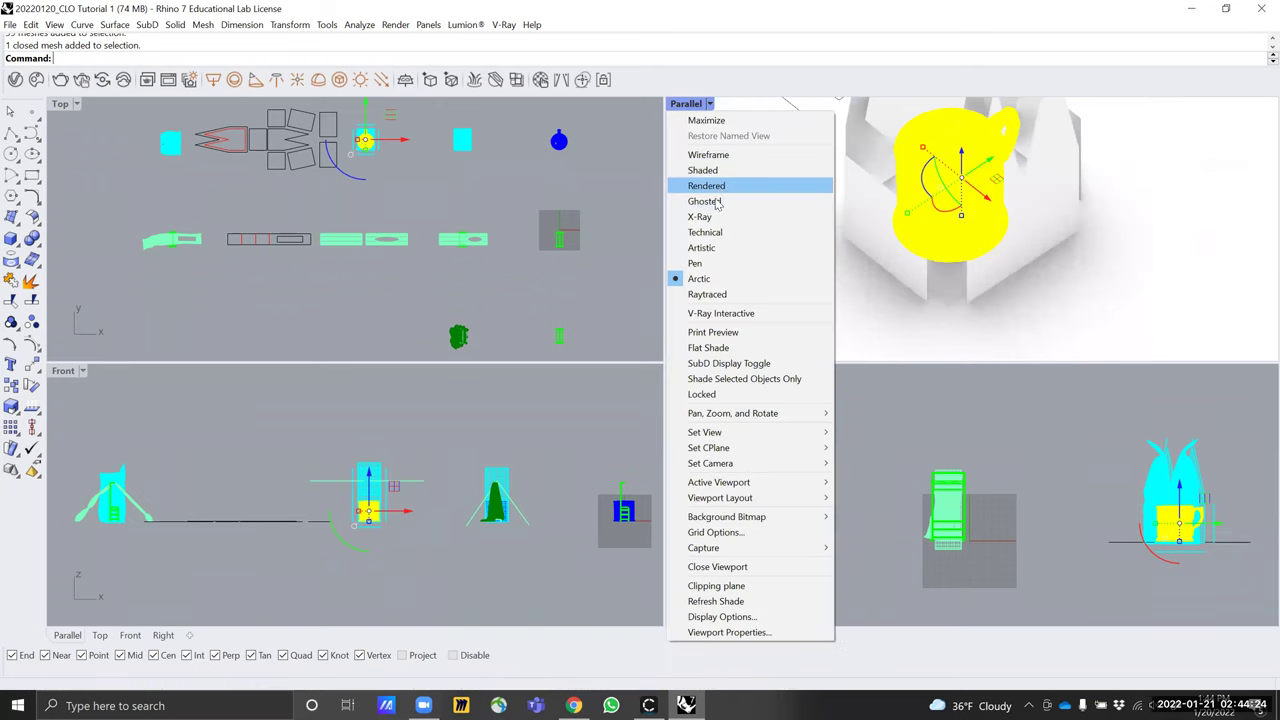
click(716, 187)
click(1100, 305)
Move the mug out from between its cover panels to inspect its rendered surface, and undo the move
click(966, 228)
scroll(968, 226, down, 4)
scroll(966, 225, down, 1)
drag(970, 228, 1036, 290)
click(1086, 203)
right_drag(1086, 203, 1043, 243)
scroll(928, 270, down, 2)
scroll(930, 268, up, 8)
scroll(991, 268, down, 10)
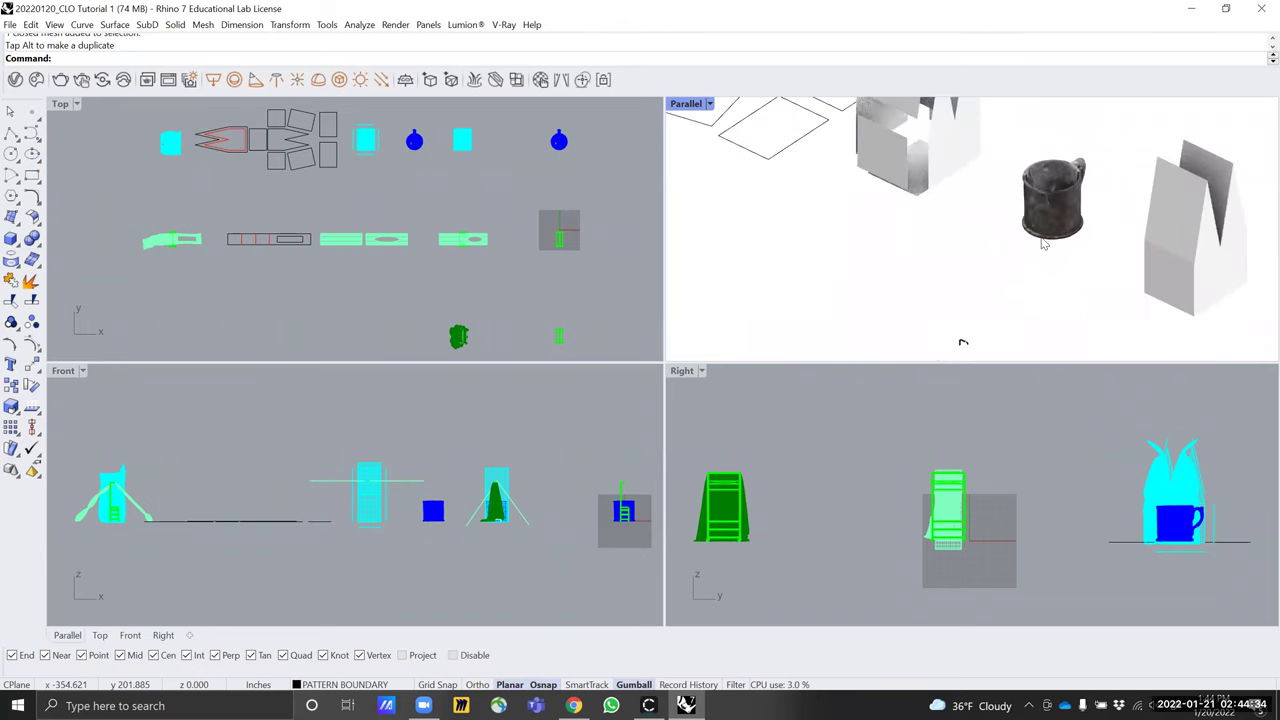
scroll(1044, 255, up, 4)
scroll(1045, 262, down, 6)
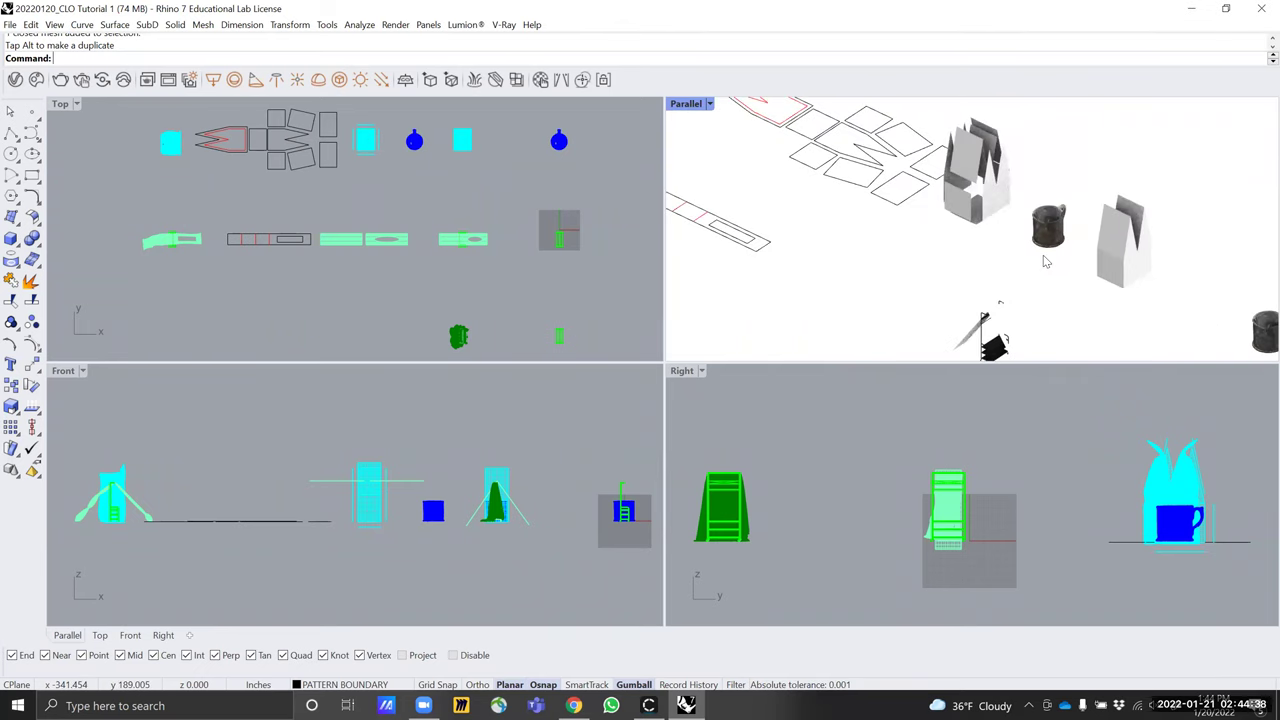
key(ctrl+z)
click(1008, 236)
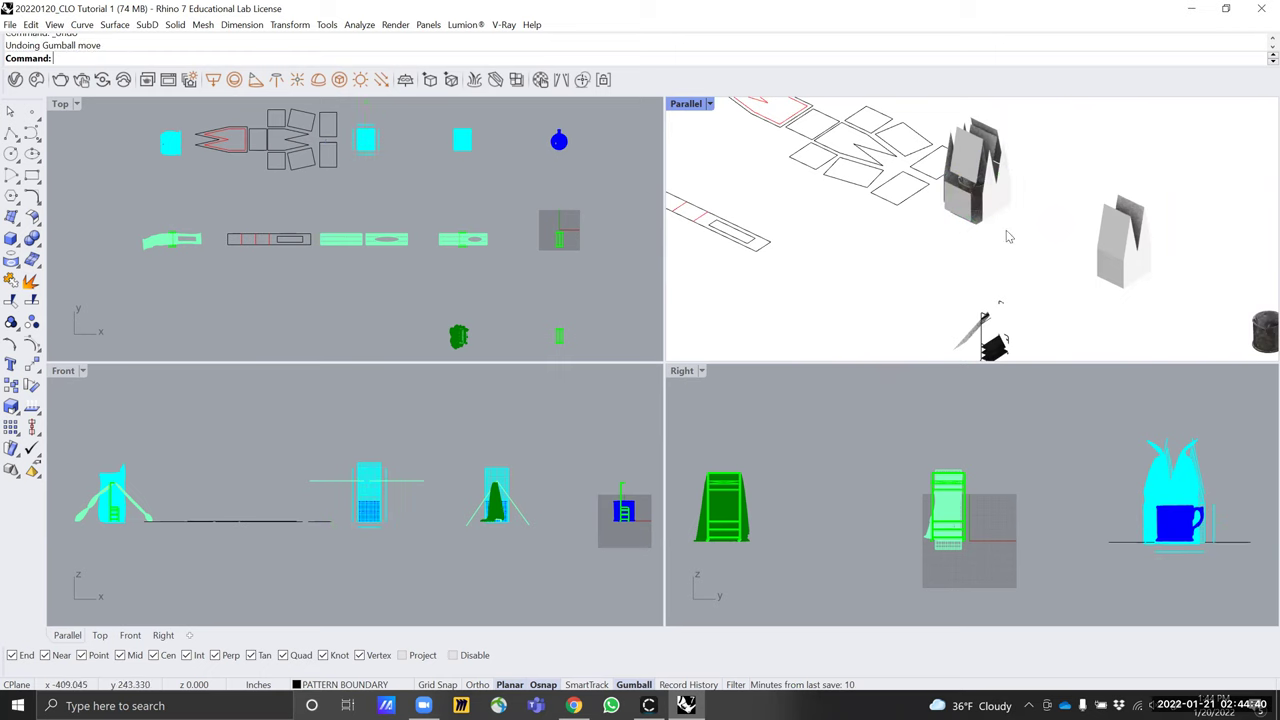
Zoom to the mug cover's flat pattern curves and view them in the maximized Top viewport
right_drag(1016, 202, 1097, 314)
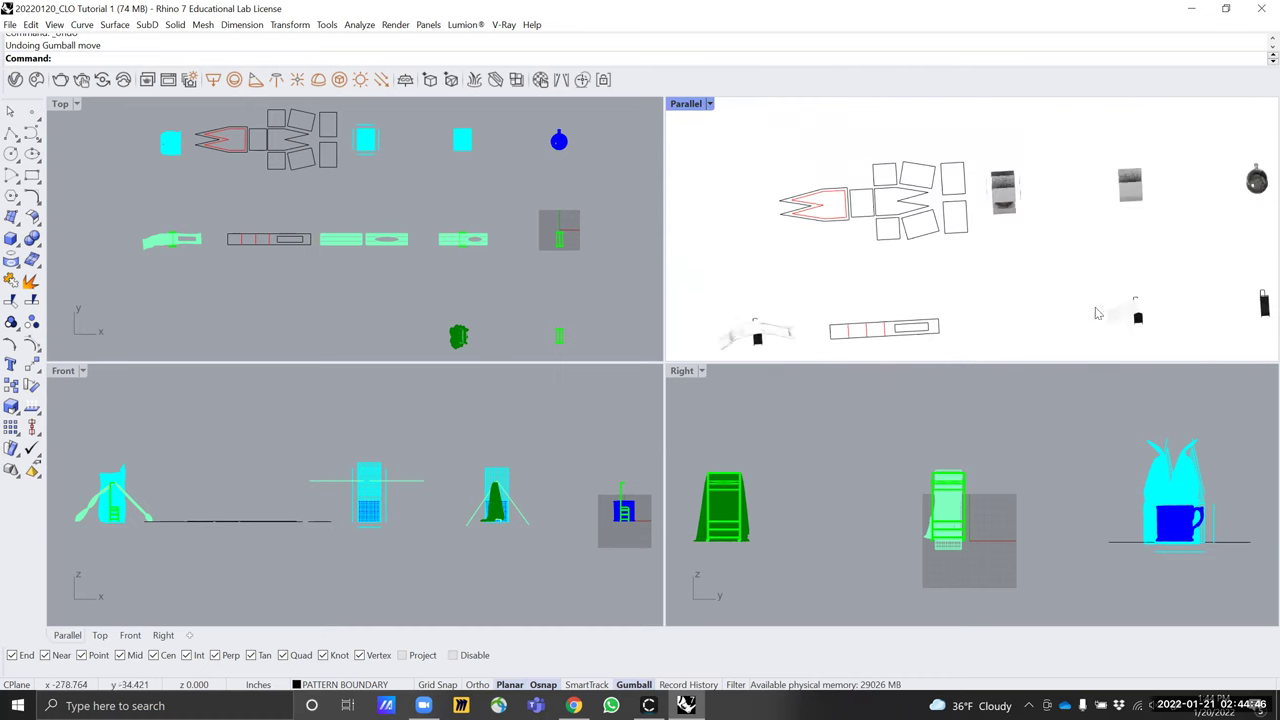
drag(744, 143, 982, 259)
text(ZS)
key(Return)
double_click(60, 105)
key(Return)
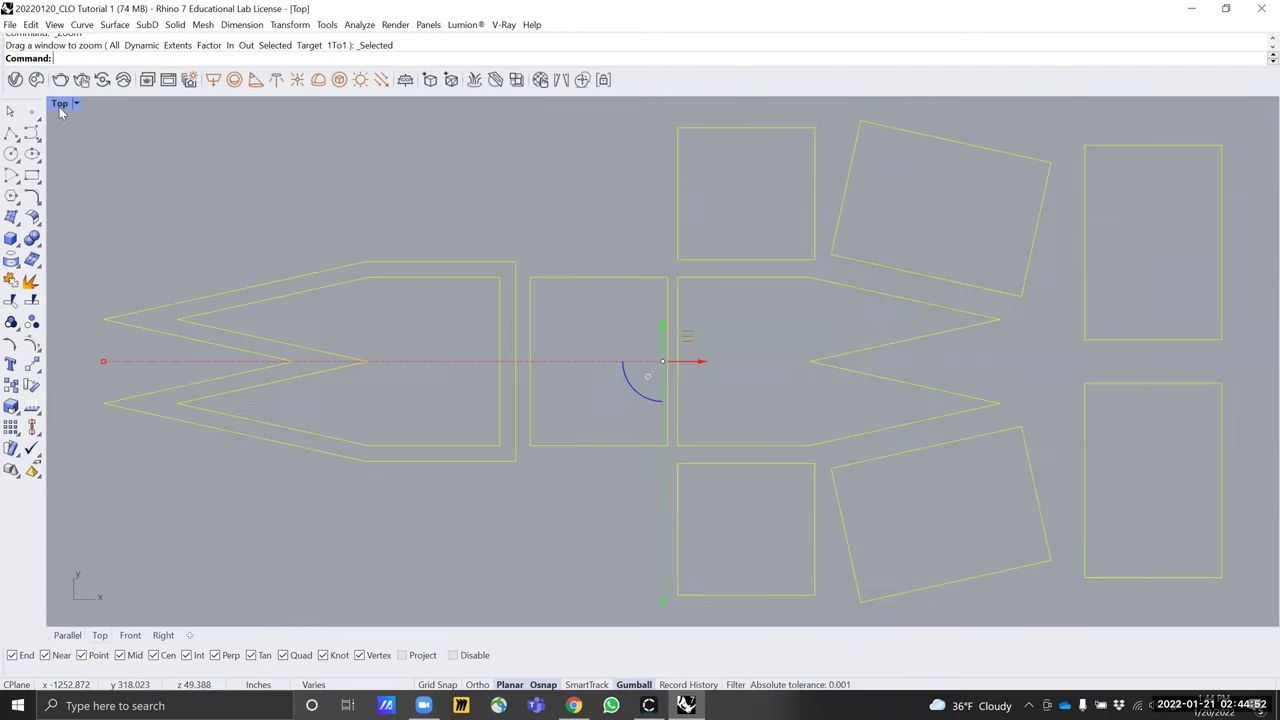
click(331, 175)
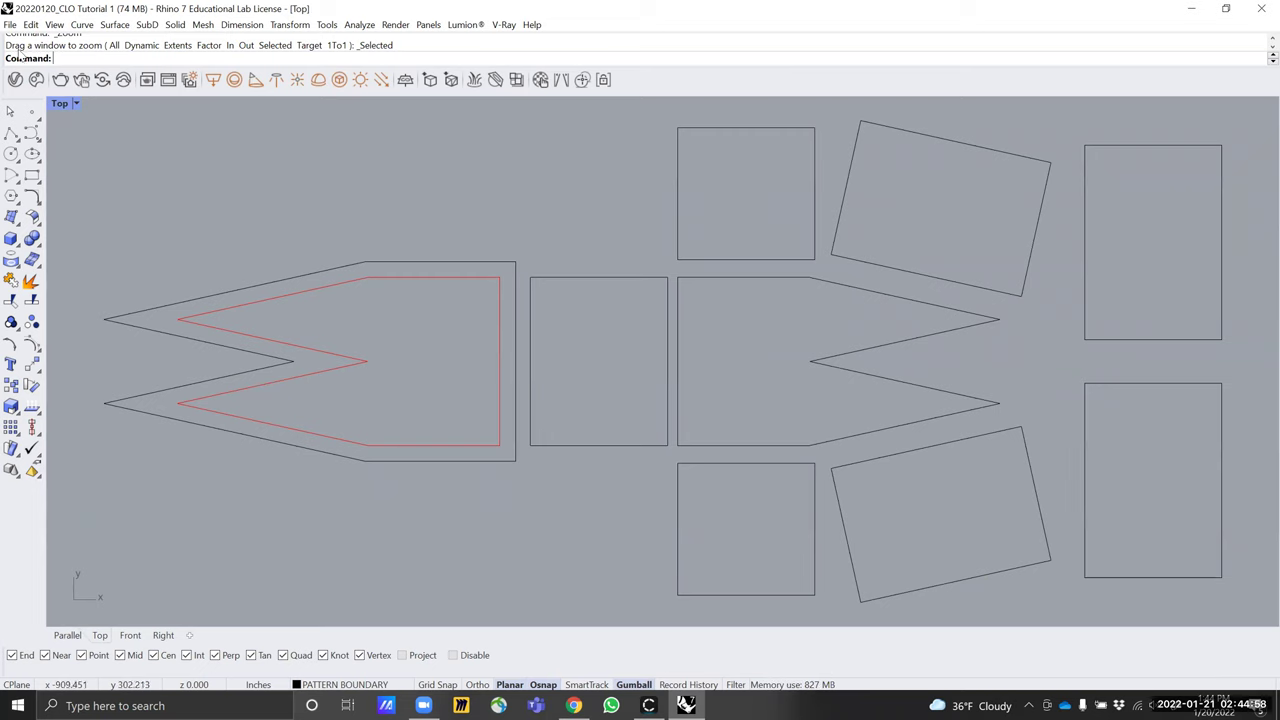
click(676, 189)
click(531, 165)
Switch back to CLO and delete both quilt pattern pieces and the clothes rack from the scene
click(655, 704)
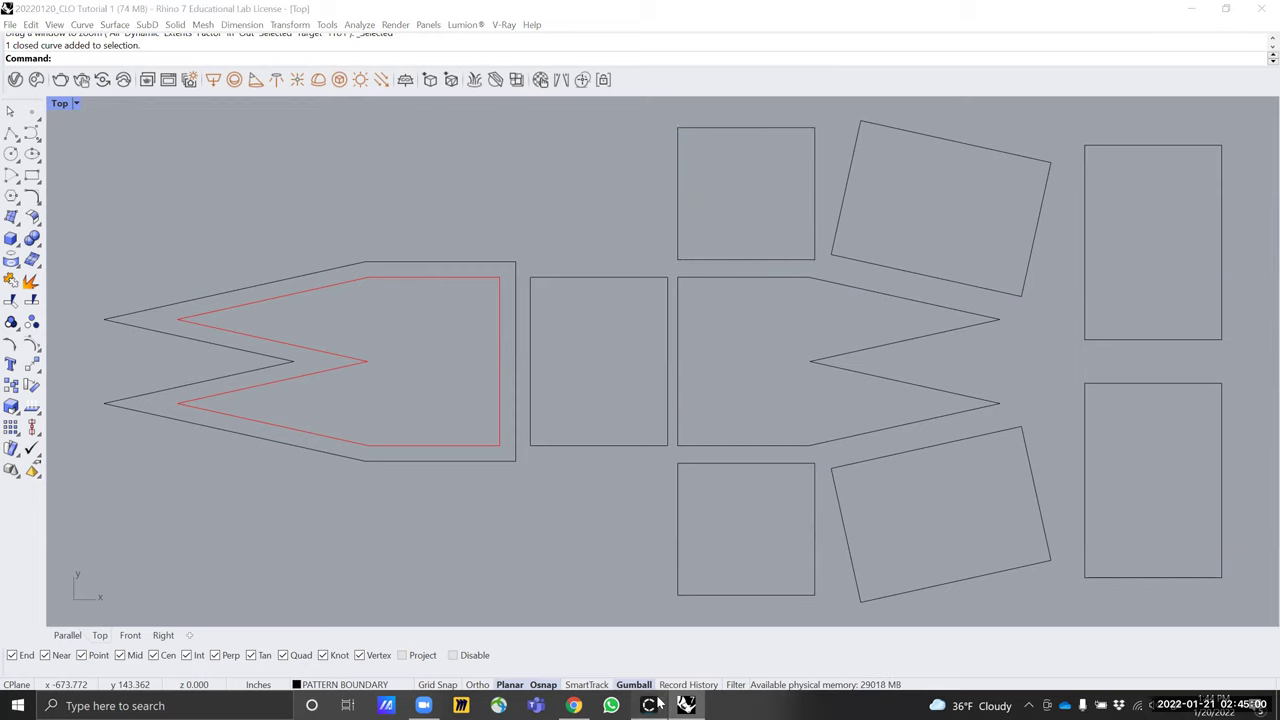
click(300, 440)
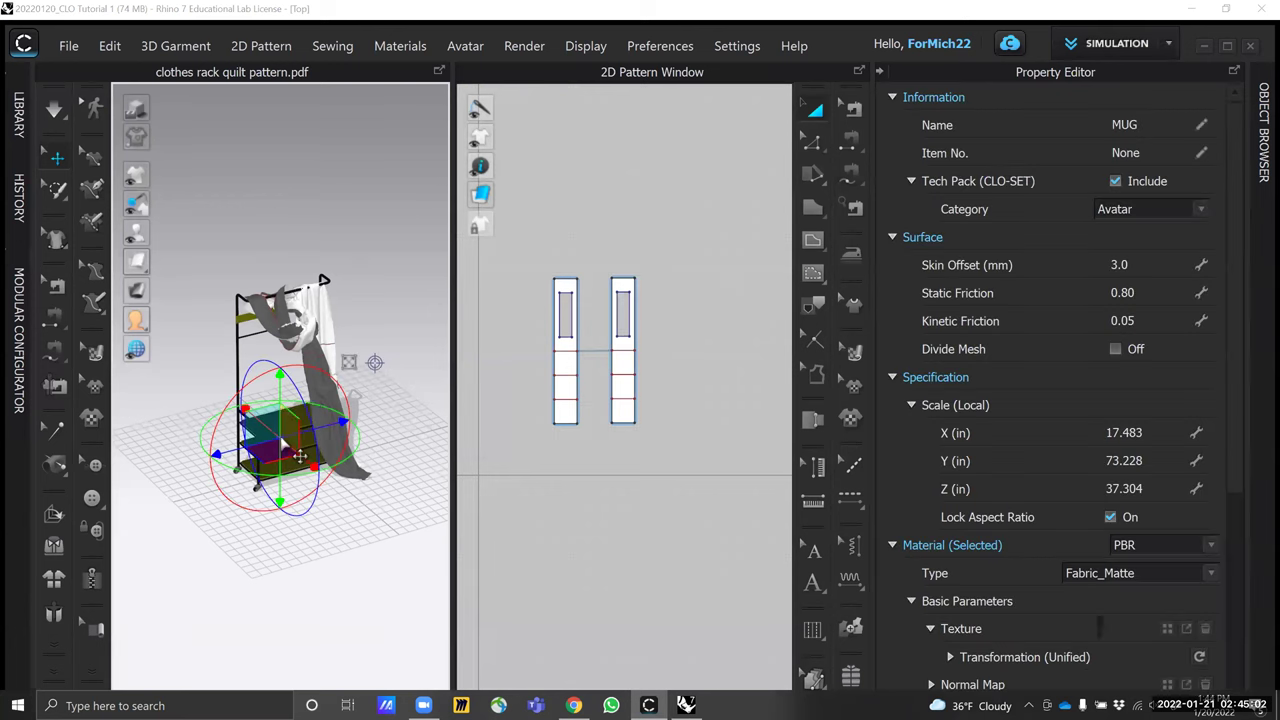
drag(723, 237, 535, 455)
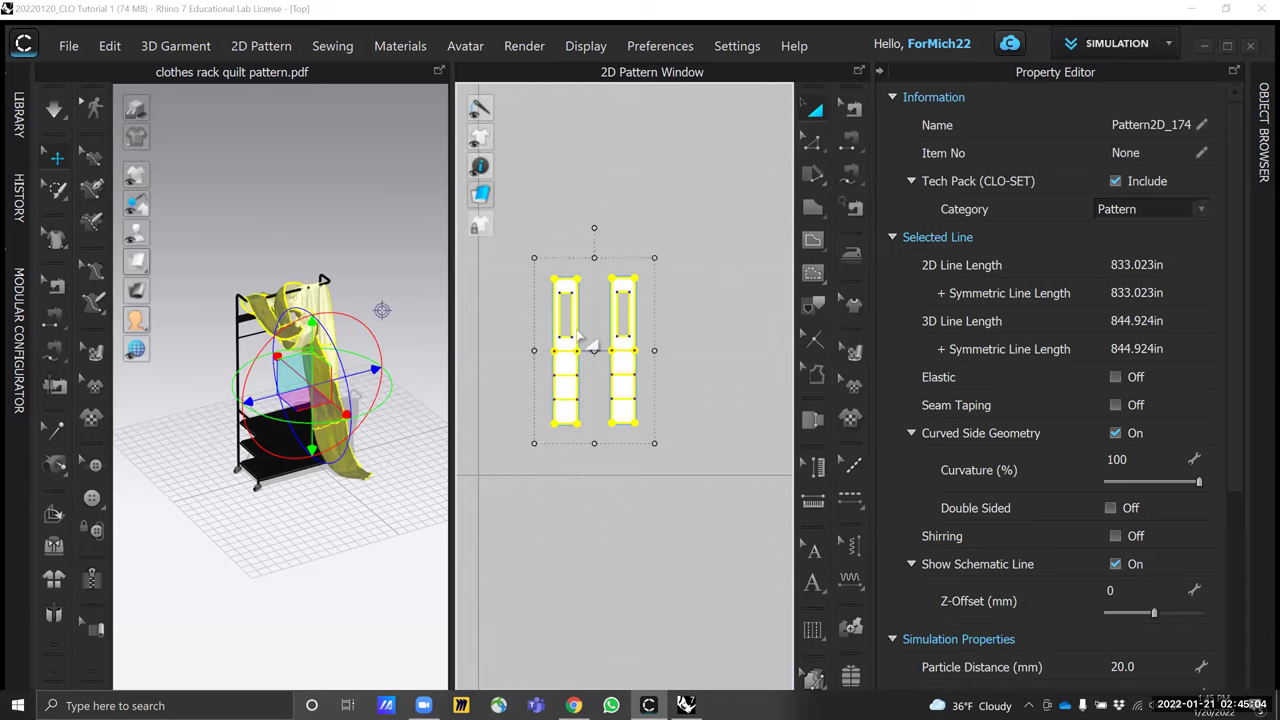
key(Delete)
click(288, 443)
key(Delete)
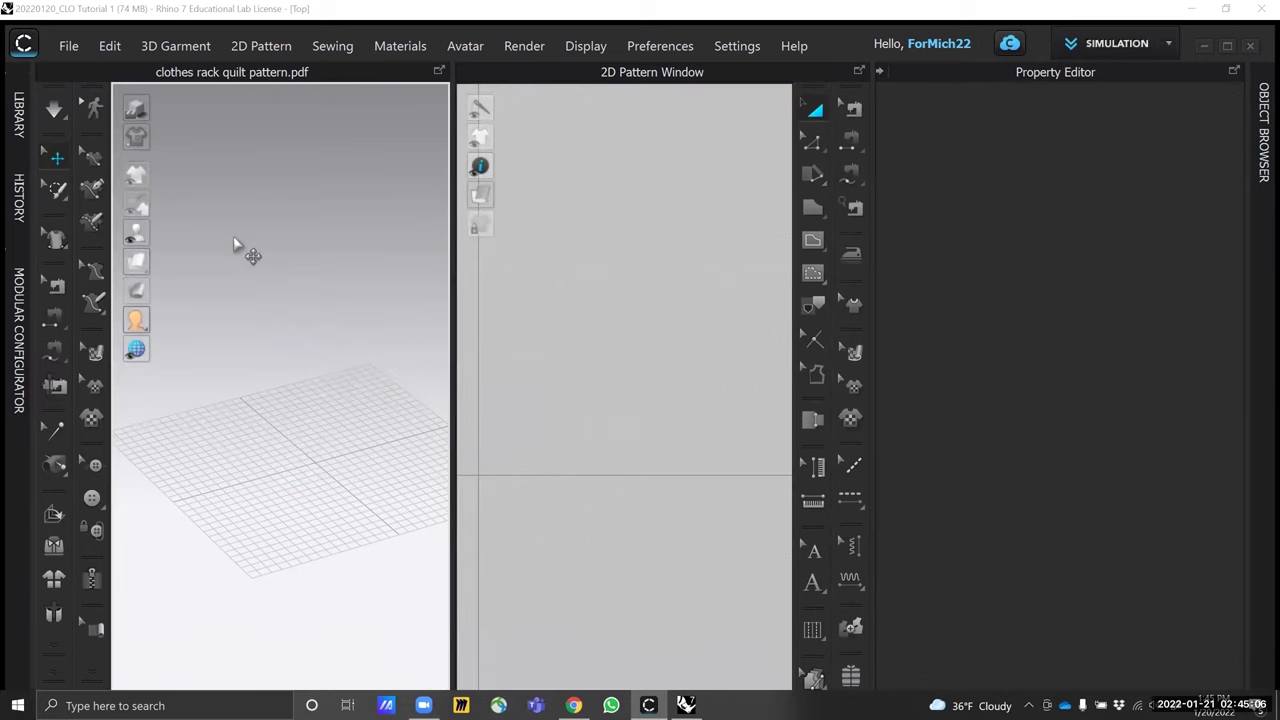
Open the shaving mug OBJ from the ".obj photogrammetry shaving mug" folder for import
click(68, 46)
mouse_move(145, 216)
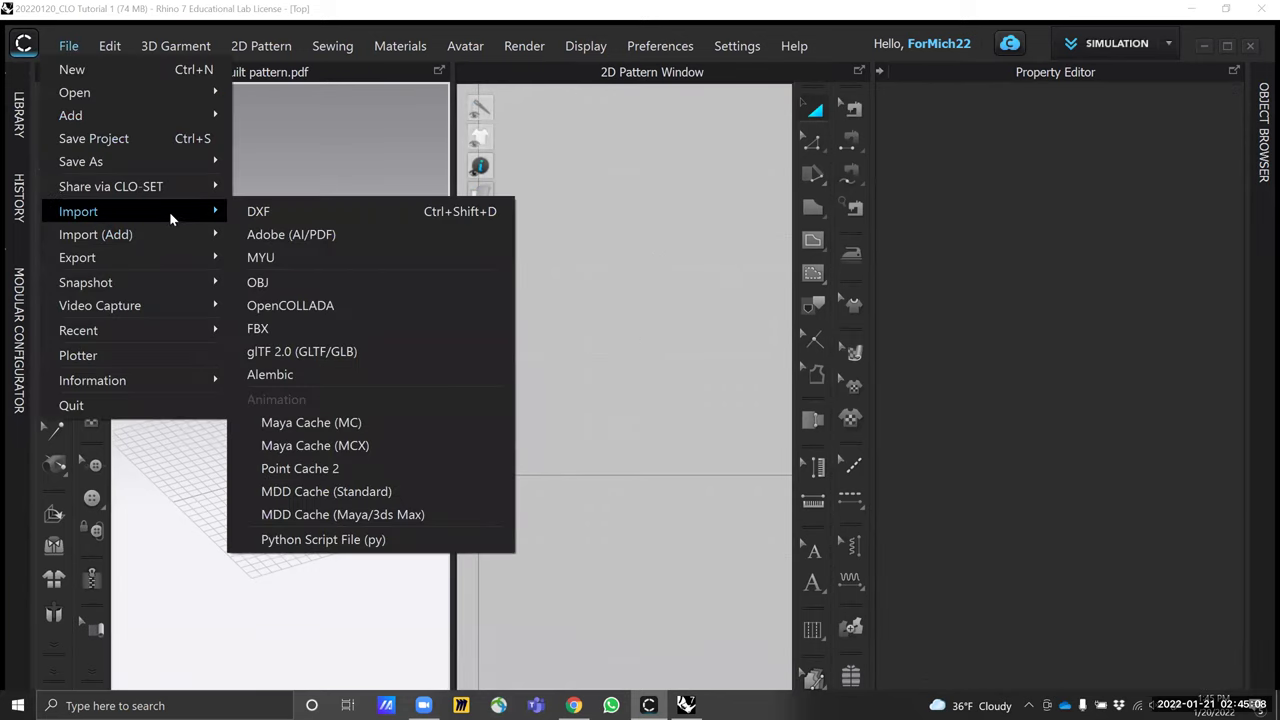
click(265, 281)
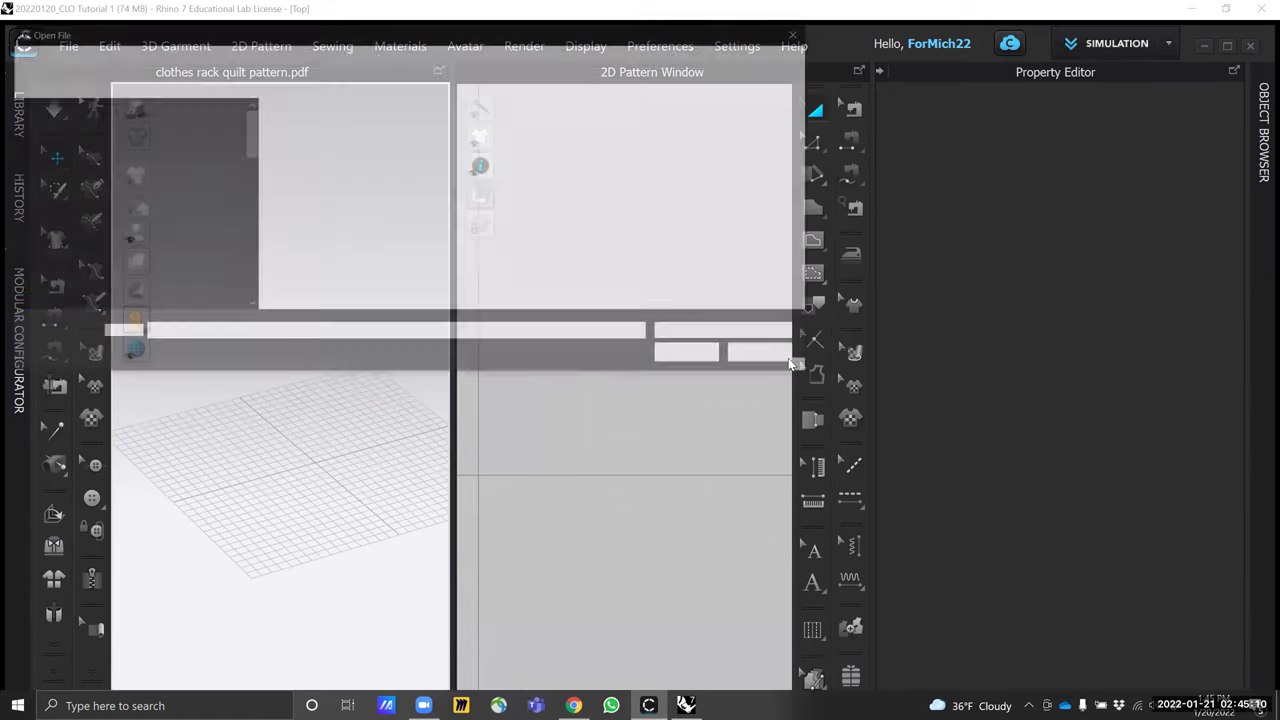
click(450, 57)
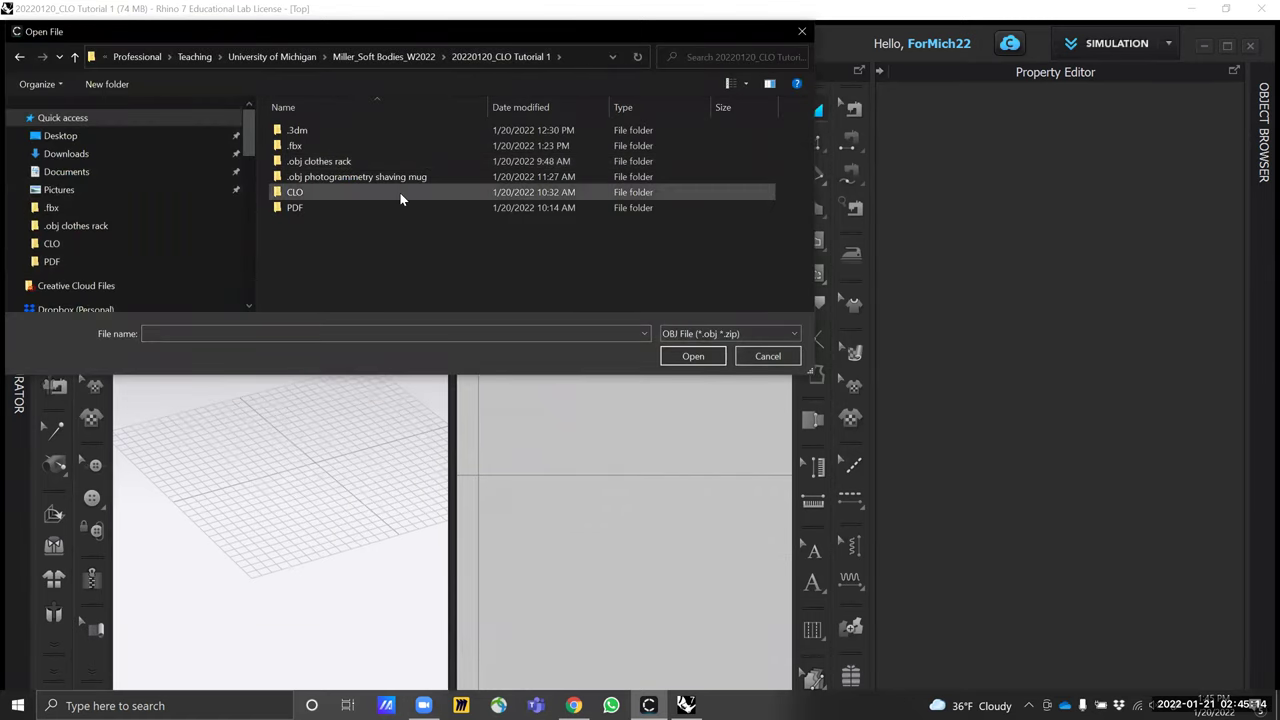
double_click(377, 178)
click(308, 145)
click(693, 356)
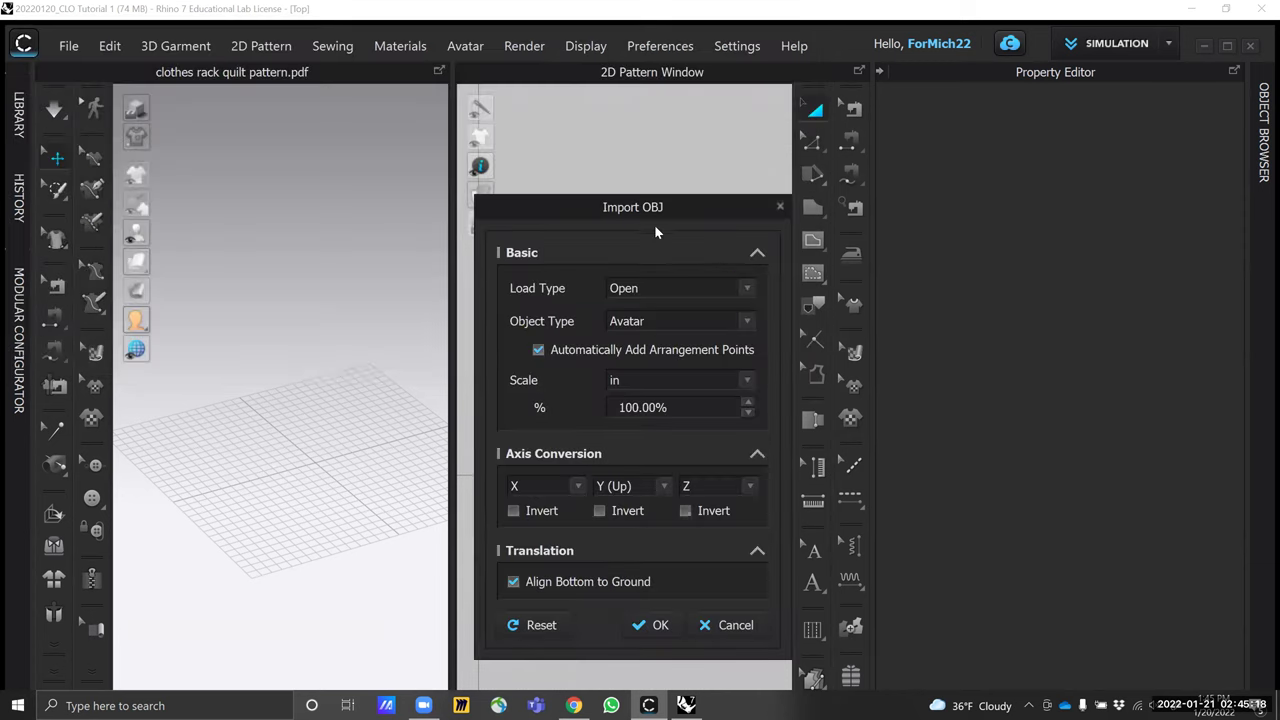
Import the mug with load type Add as an avatar, scaled in inches at 100% with its bottom aligned to ground
drag(676, 210, 637, 103)
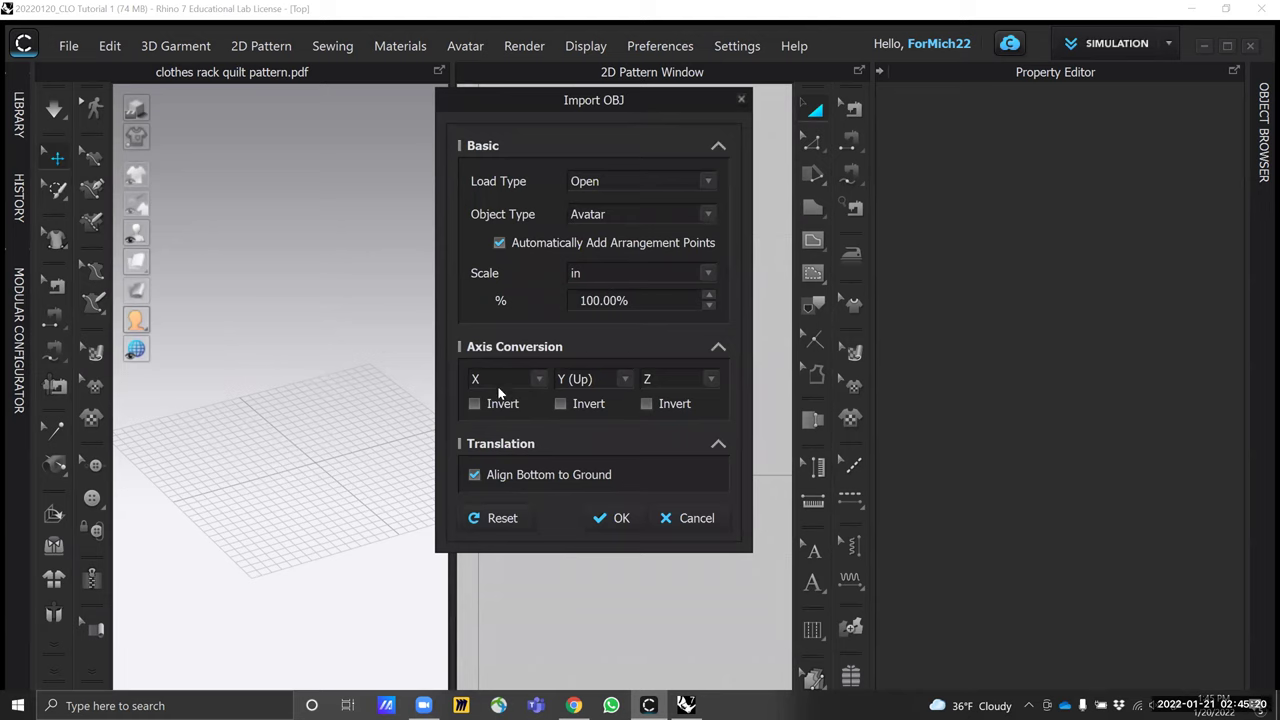
click(707, 181)
click(651, 209)
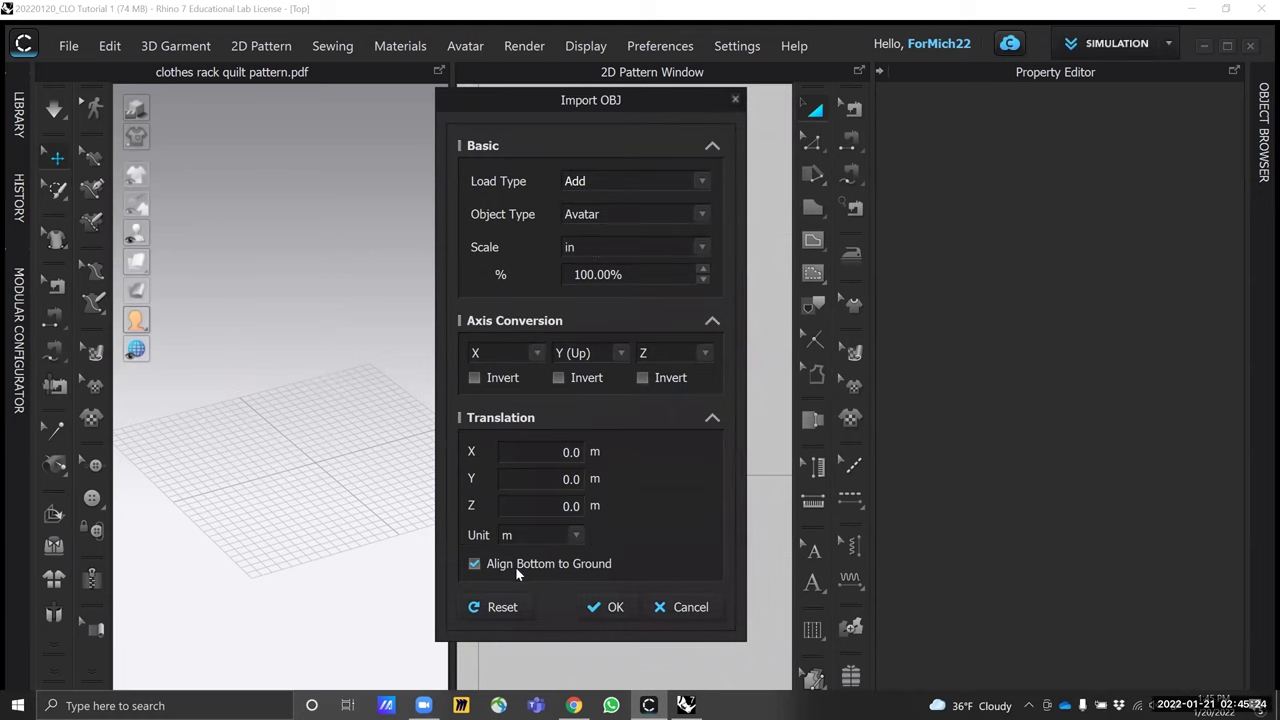
drag(608, 113, 649, 78)
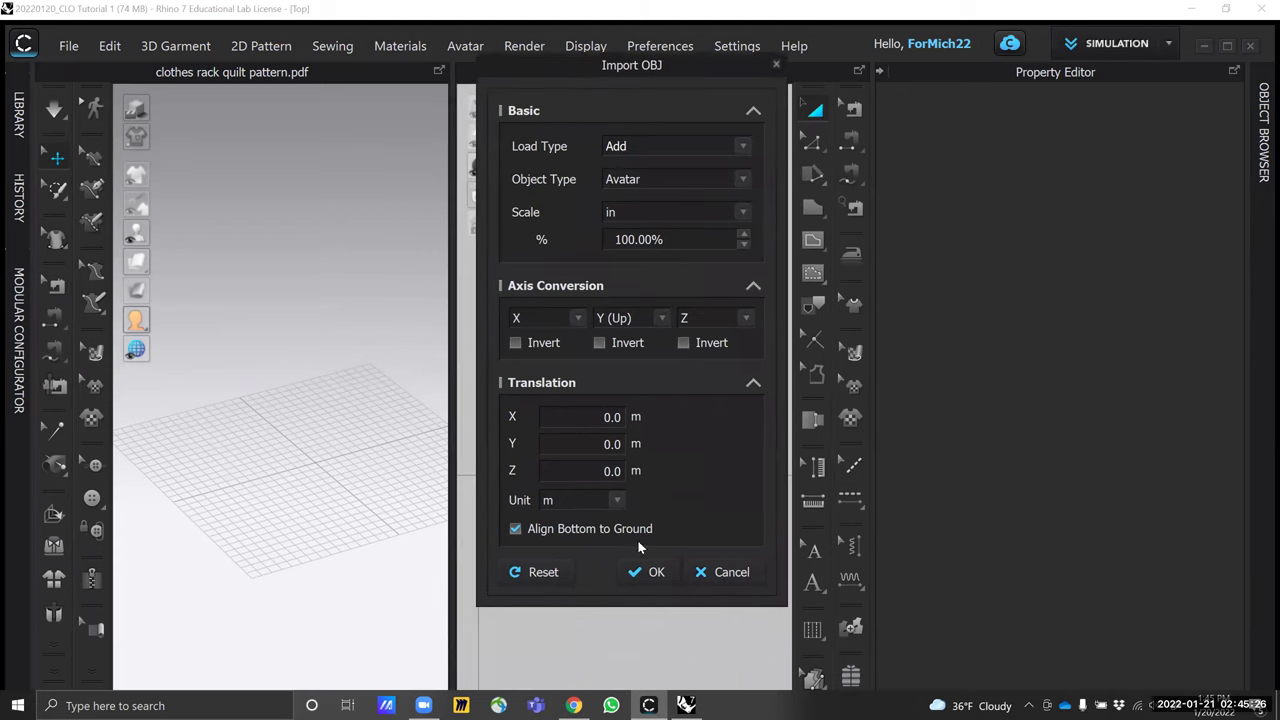
click(652, 575)
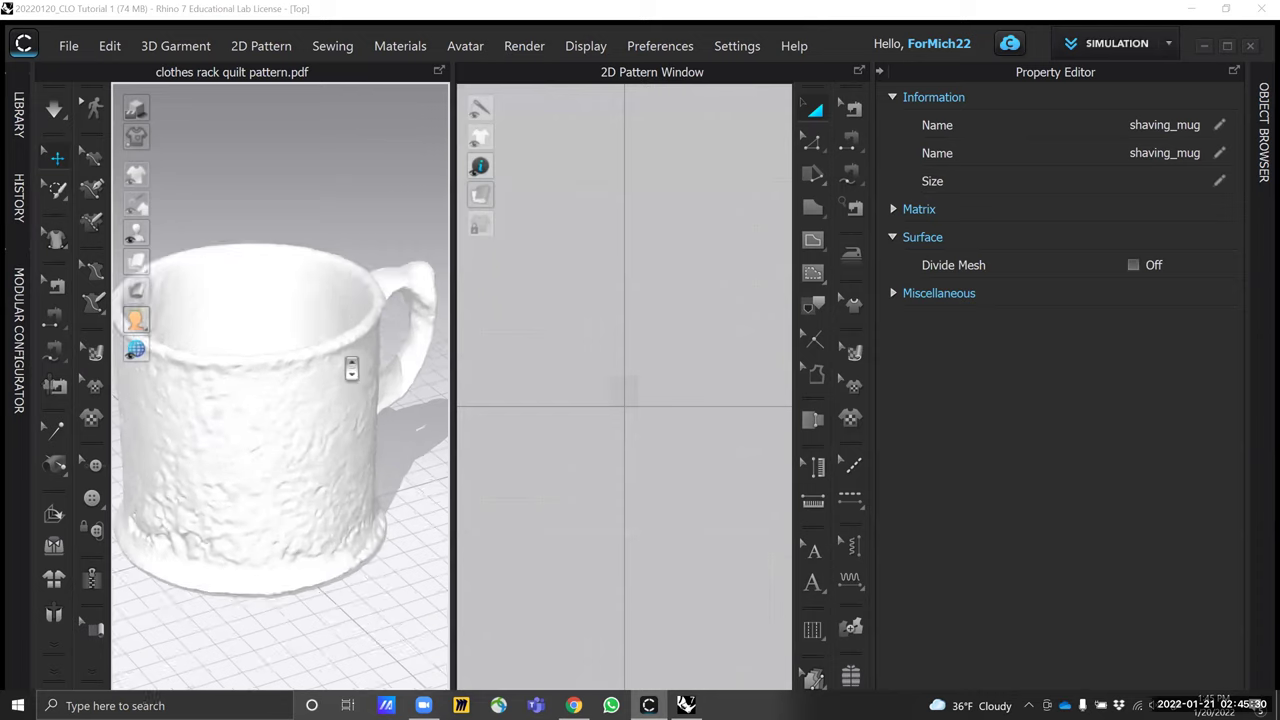
Show the whole mug on the ground grid, deselect it, and collapse the Property Editor
scroll(326, 410, down, 2)
right_drag(326, 410, 350, 428)
click(352, 431)
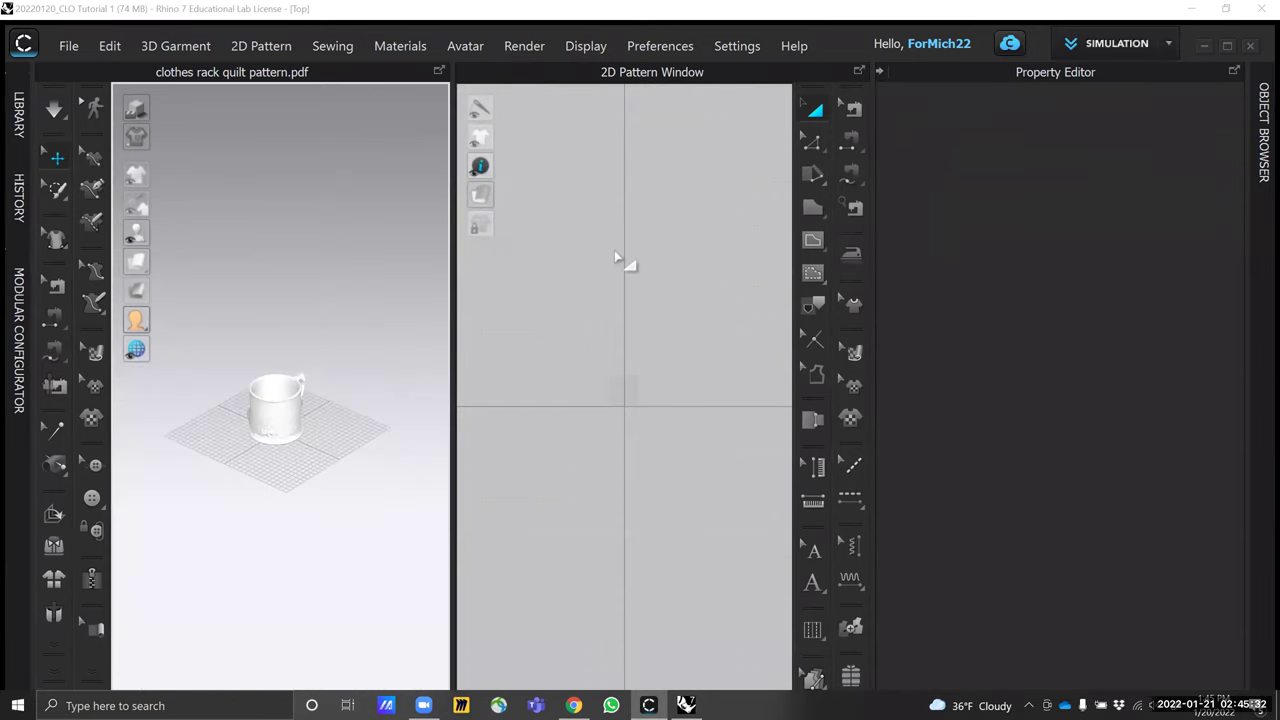
click(881, 70)
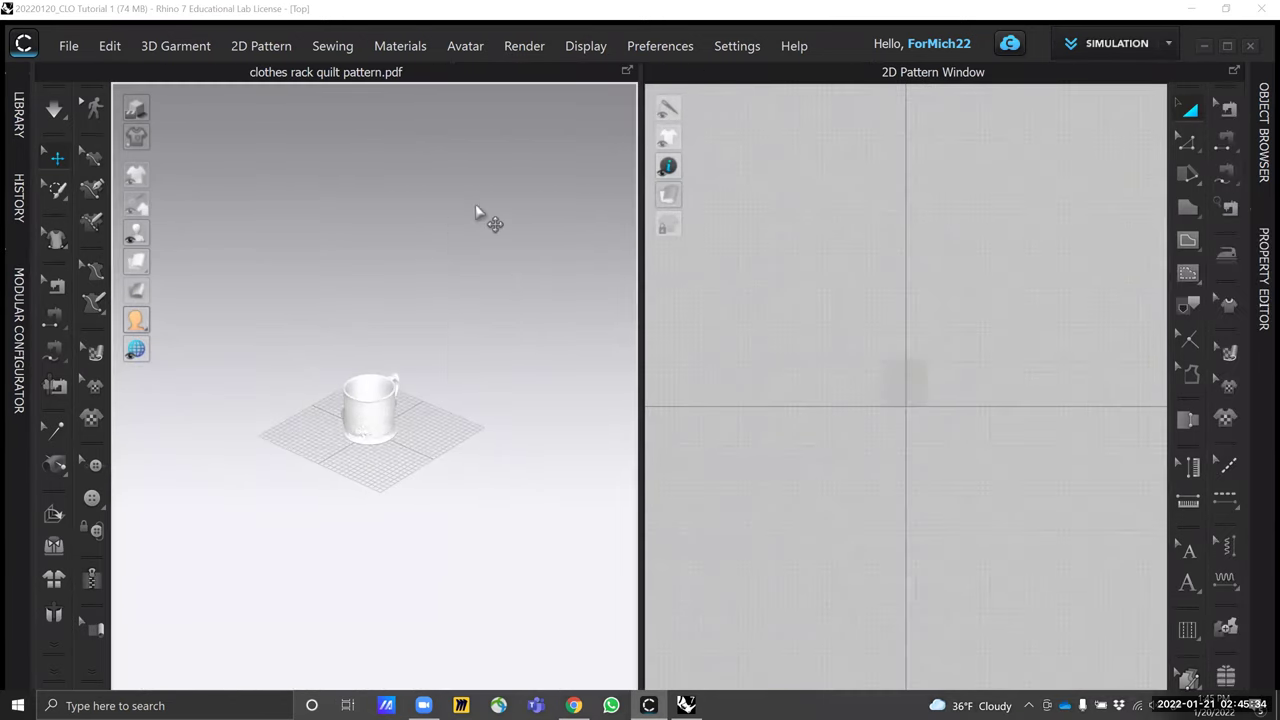
Import the mug garment pattern PDF in inches at 100% with baselines and internal shapes, without saving the current file
click(69, 46)
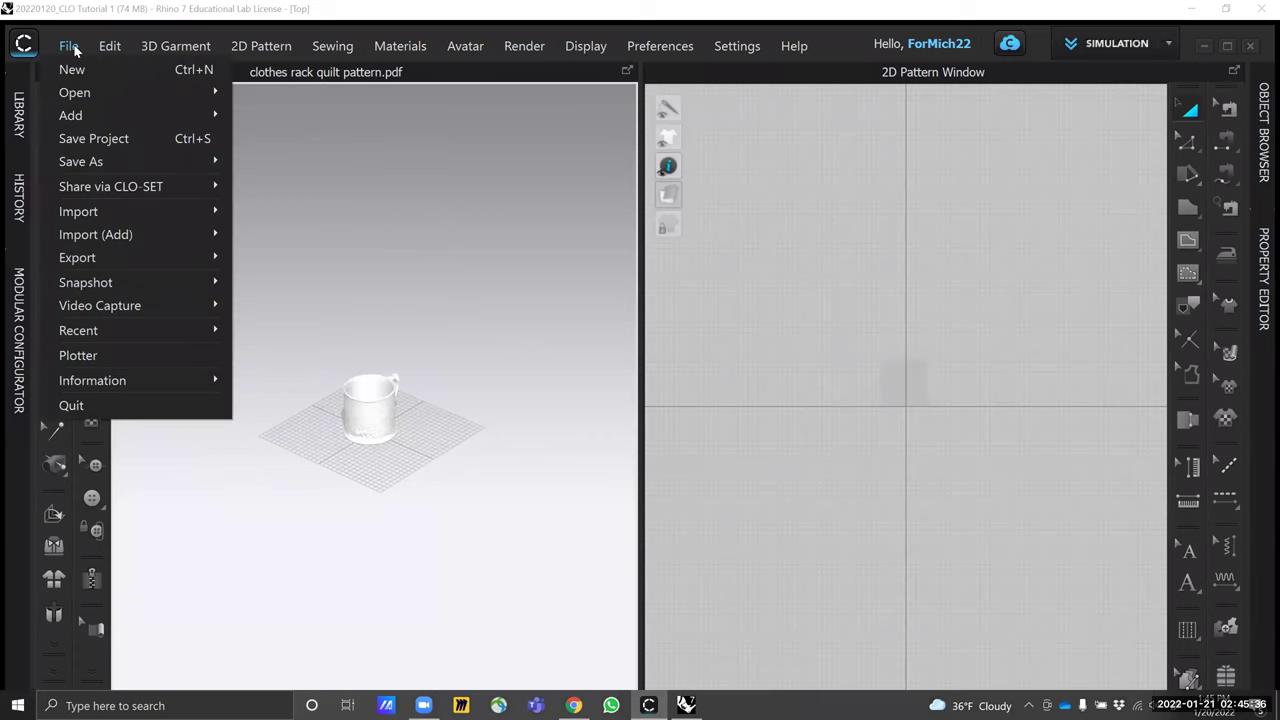
mouse_move(191, 222)
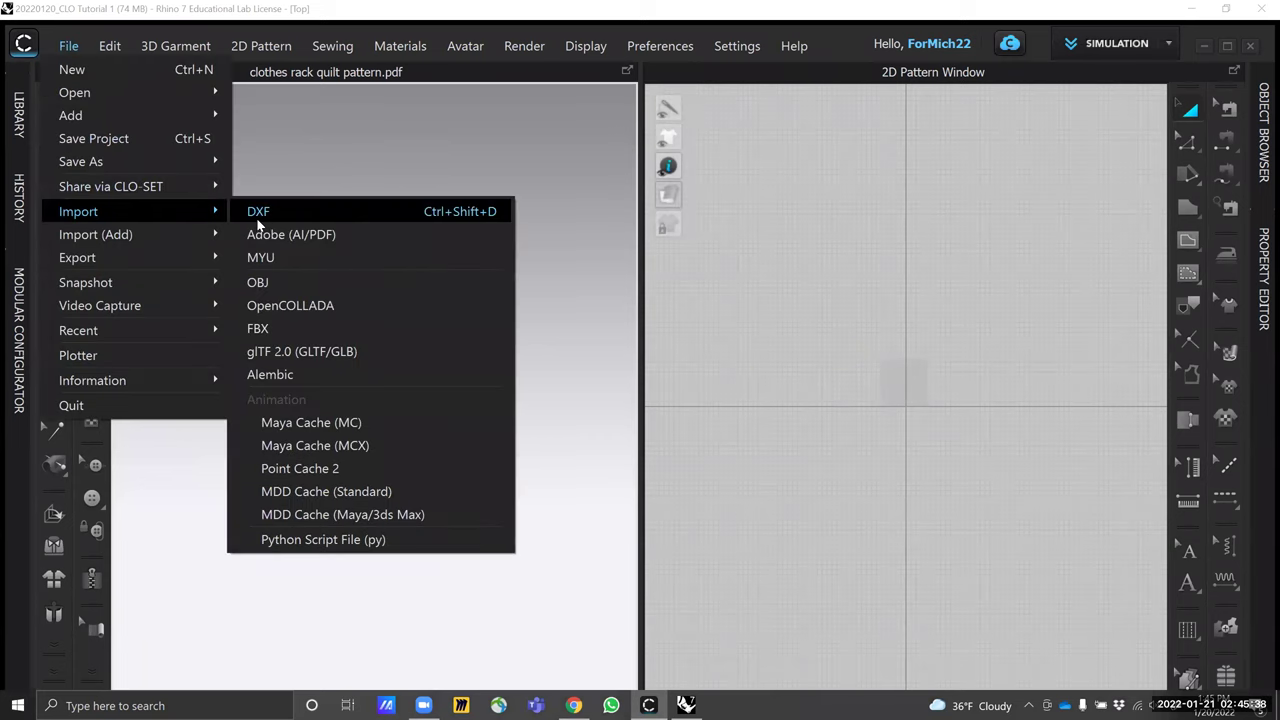
click(343, 238)
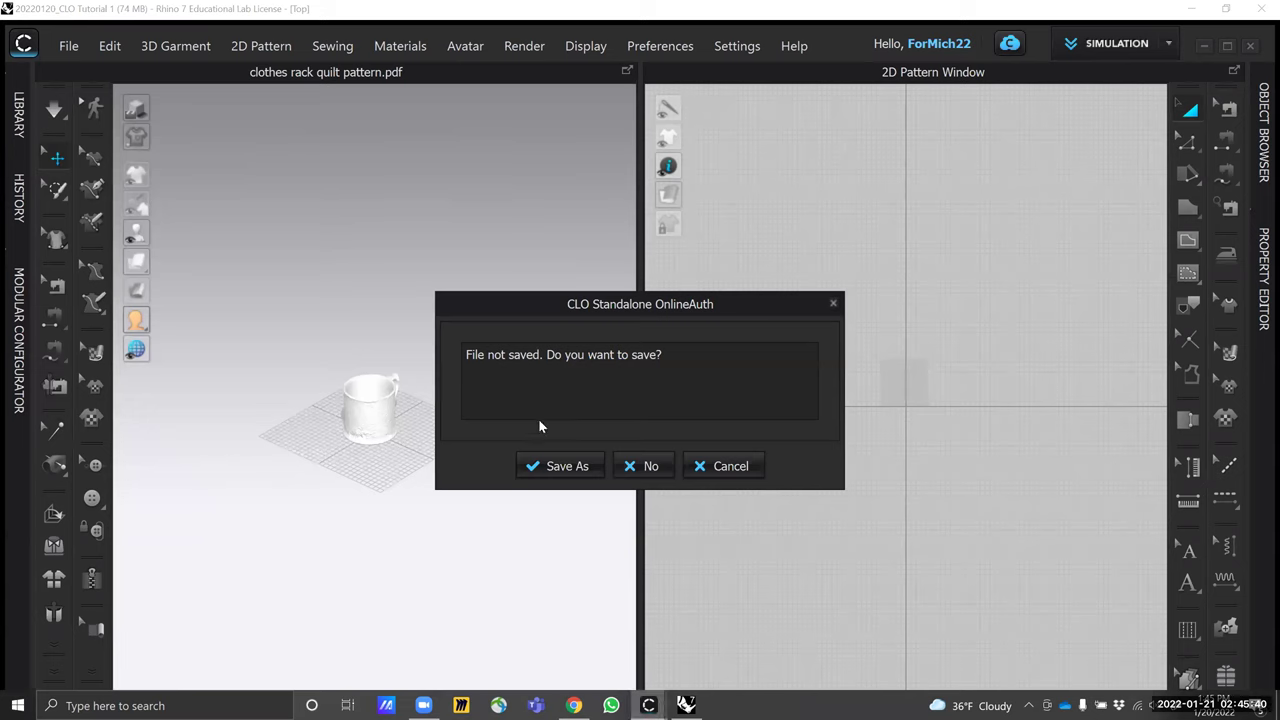
click(645, 466)
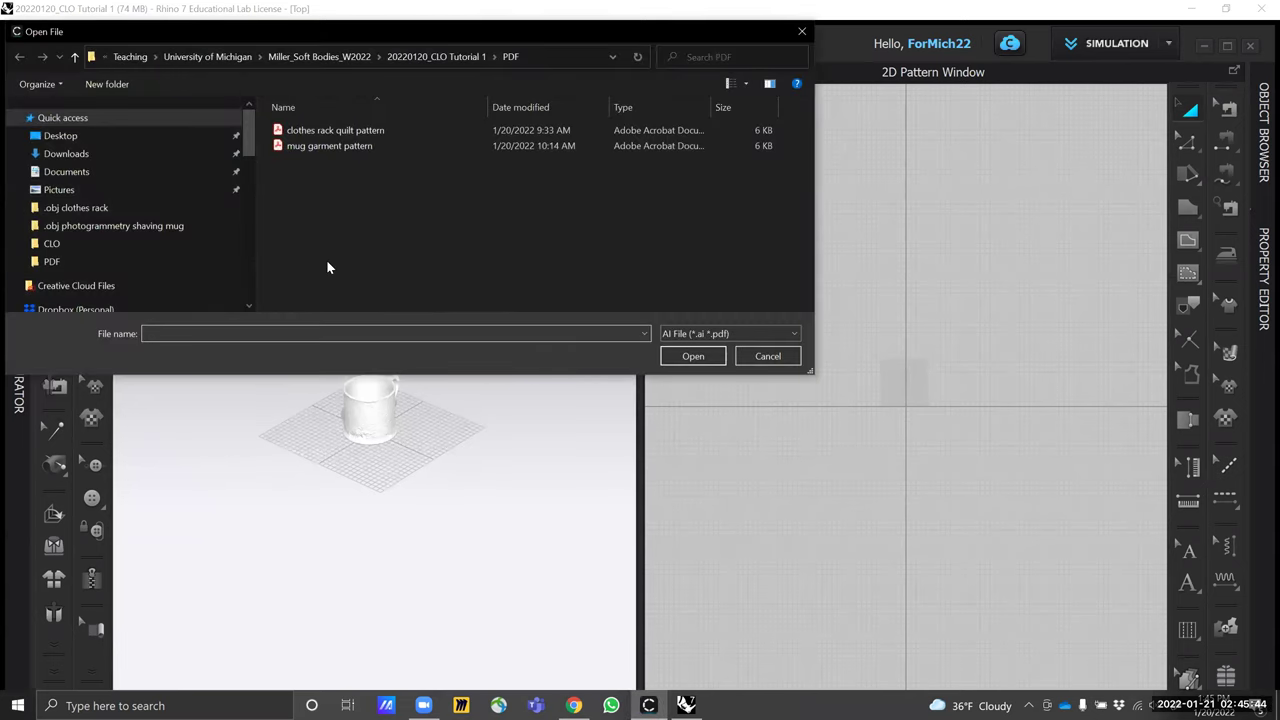
click(358, 147)
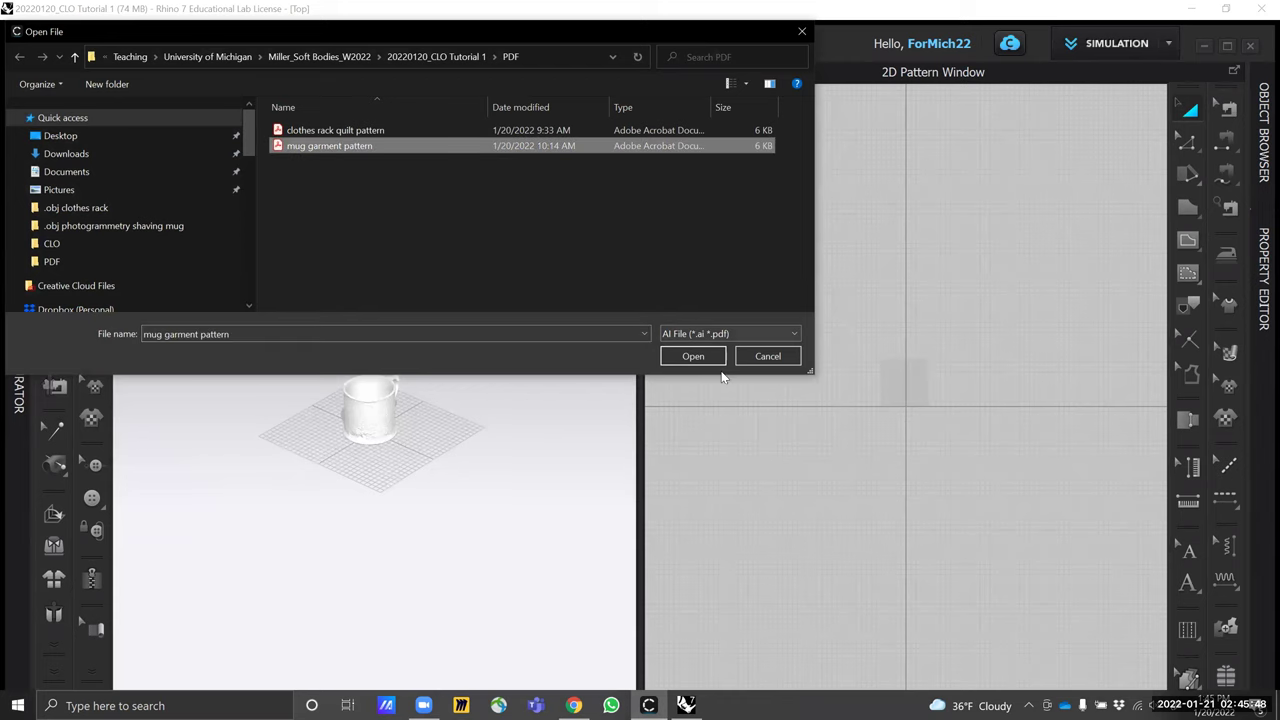
click(703, 362)
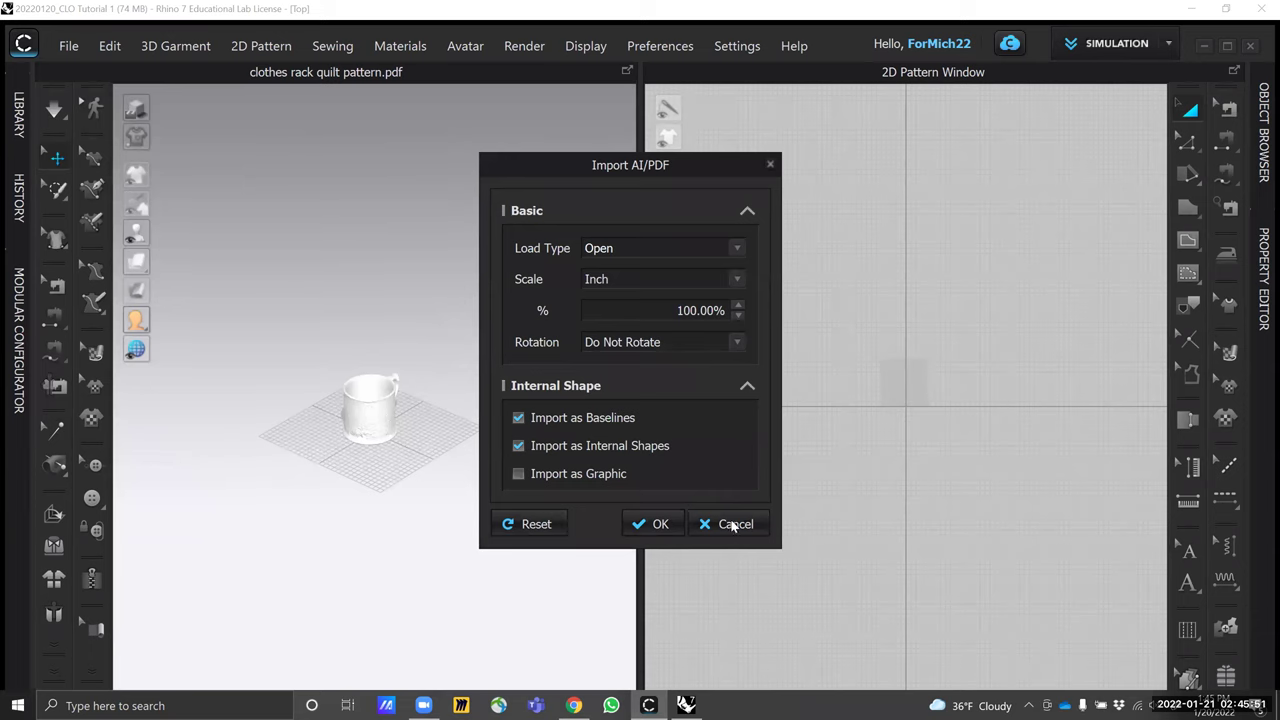
click(664, 522)
right_drag(337, 380, 520, 458)
scroll(785, 434, down, 4)
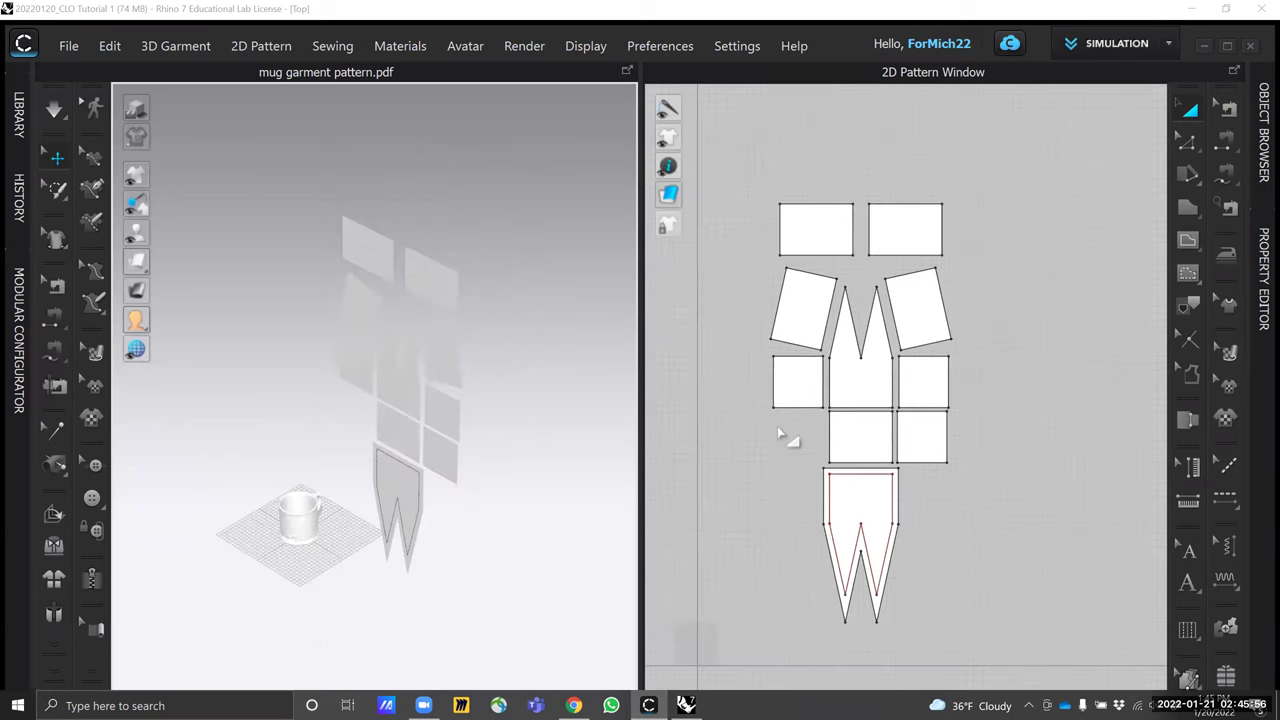
right_click(945, 484)
key(Escape)
Switch to Rhino and maximize the Parallel viewport to see the flat patterns beside the 3D models
click(685, 705)
scroll(593, 361, up, 10)
double_click(58, 103)
double_click(676, 105)
scroll(746, 353, up, 5)
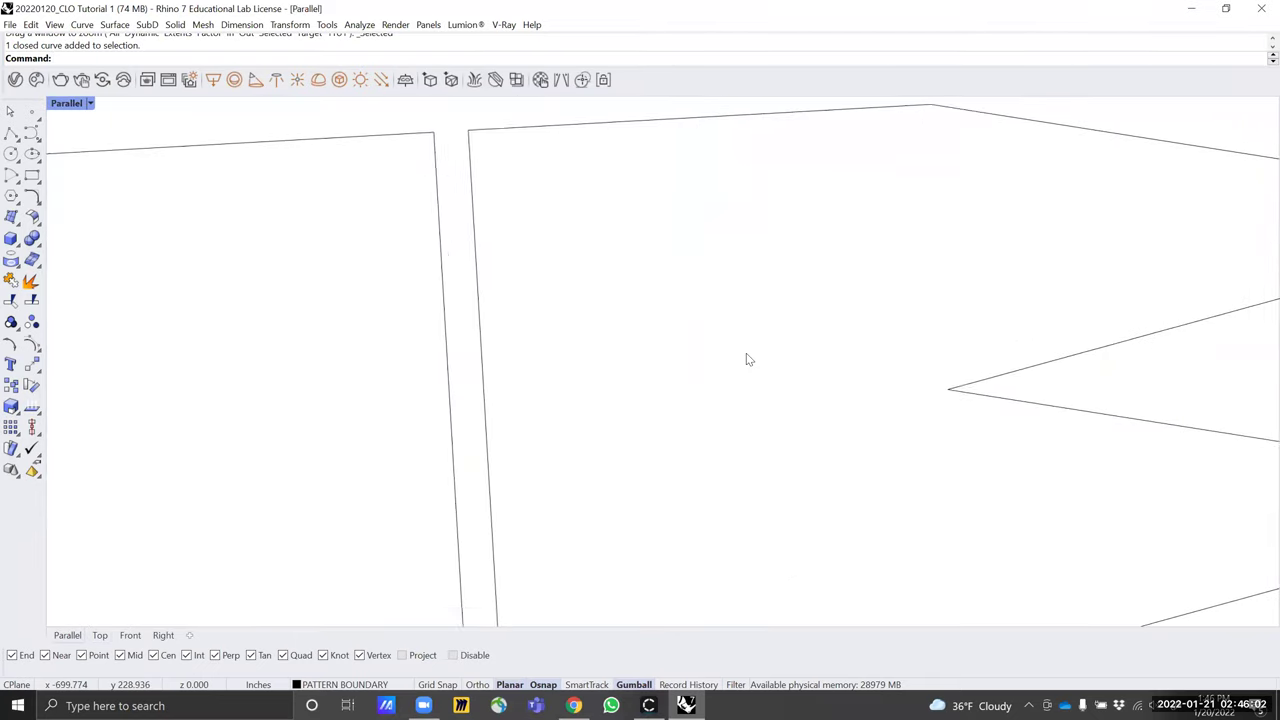
scroll(745, 349, down, 10)
right_drag(757, 355, 687, 316)
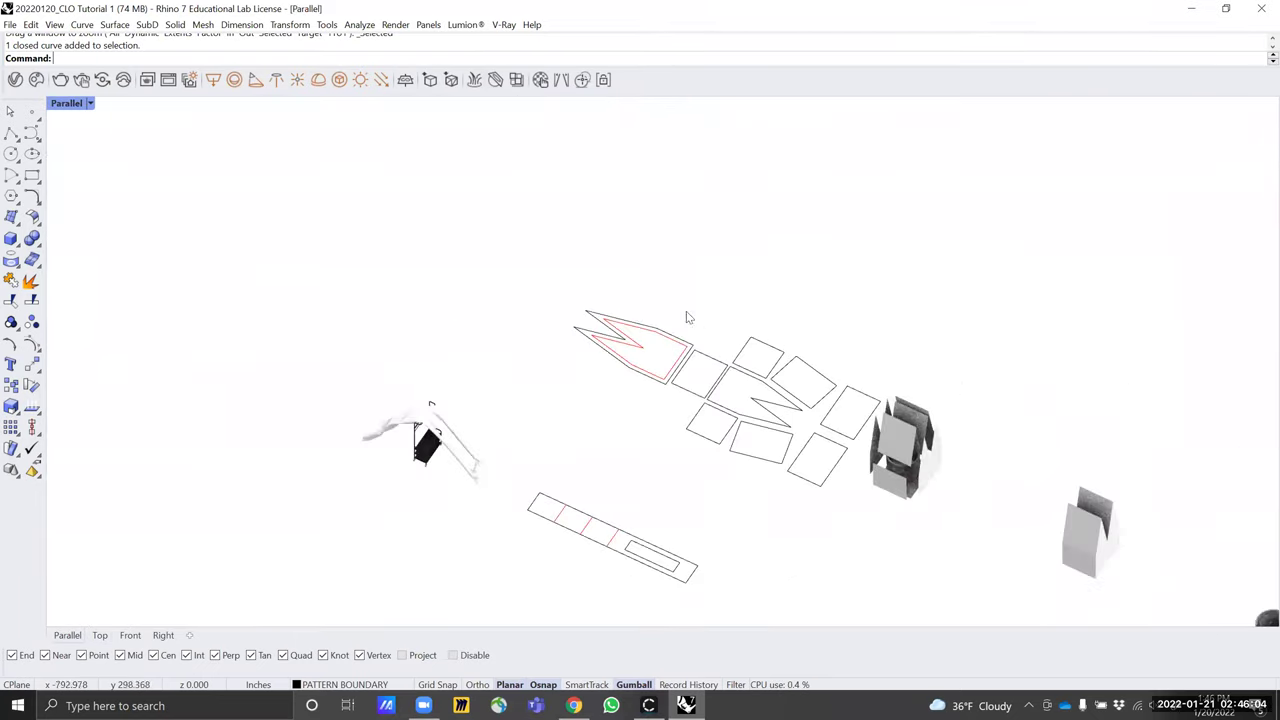
Select the assembled mug cover surfaces and examine their shape against the exploded panels, the flat pattern, and the mug
scroll(927, 437, up, 4)
click(1022, 518)
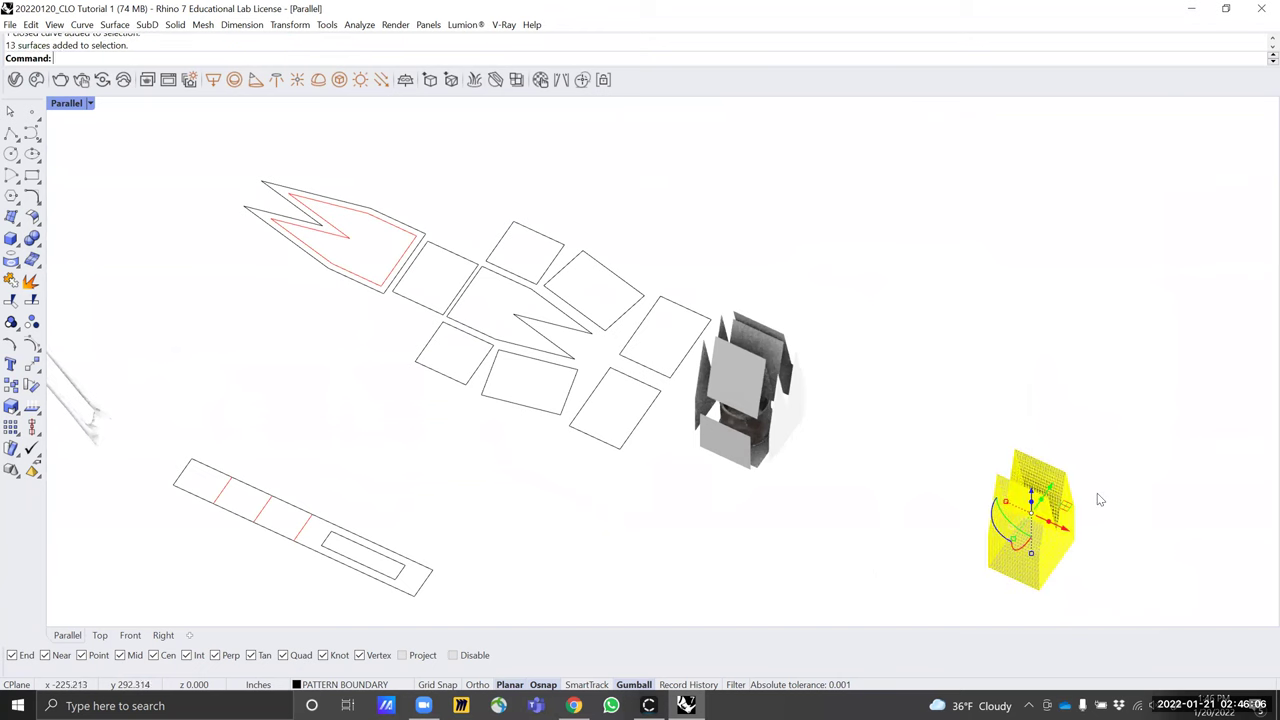
shift+right_drag(982, 388, 888, 326)
shift+right_drag(1015, 471, 960, 437)
scroll(752, 256, down, 4)
scroll(657, 260, up, 3)
scroll(675, 339, down, 1)
scroll(675, 338, up, 3)
scroll(675, 338, down, 3)
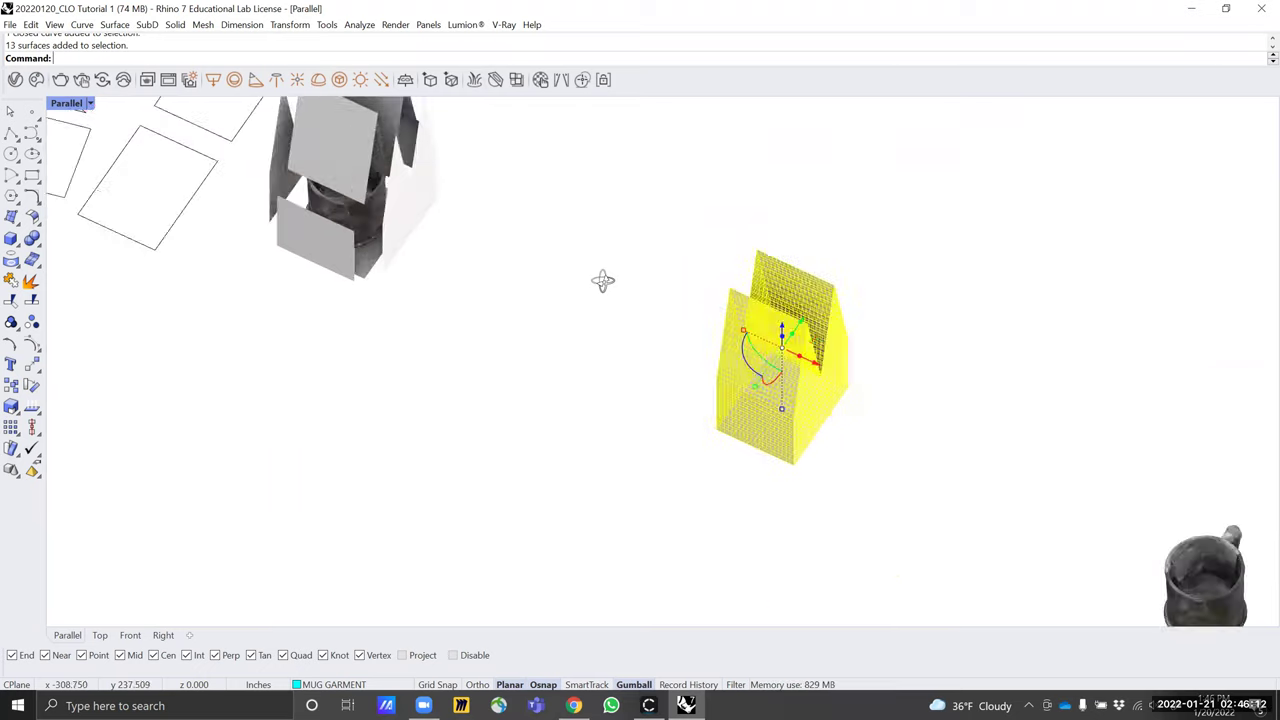
scroll(603, 281, down, 5)
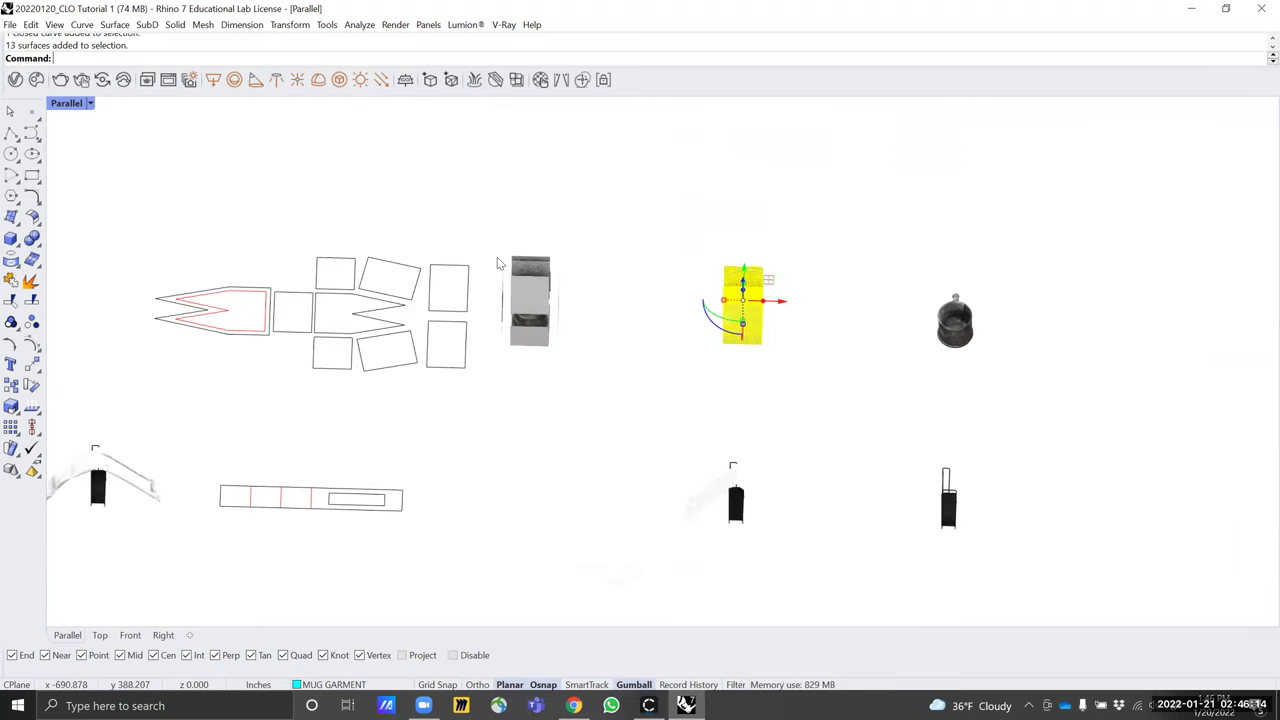
right_drag(742, 258, 663, 251)
scroll(711, 297, up, 3)
right_drag(720, 285, 838, 301)
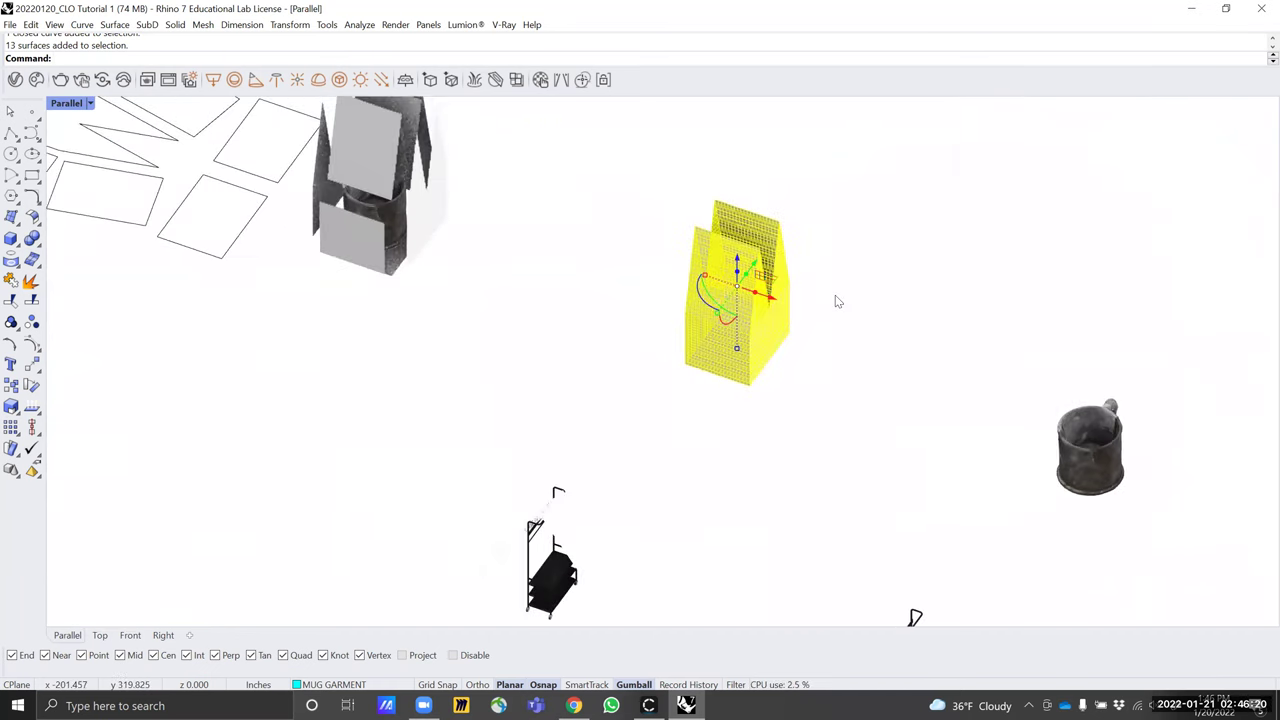
scroll(835, 300, up, 4)
scroll(566, 280, down, 8)
right_drag(566, 280, 539, 185)
click(539, 185)
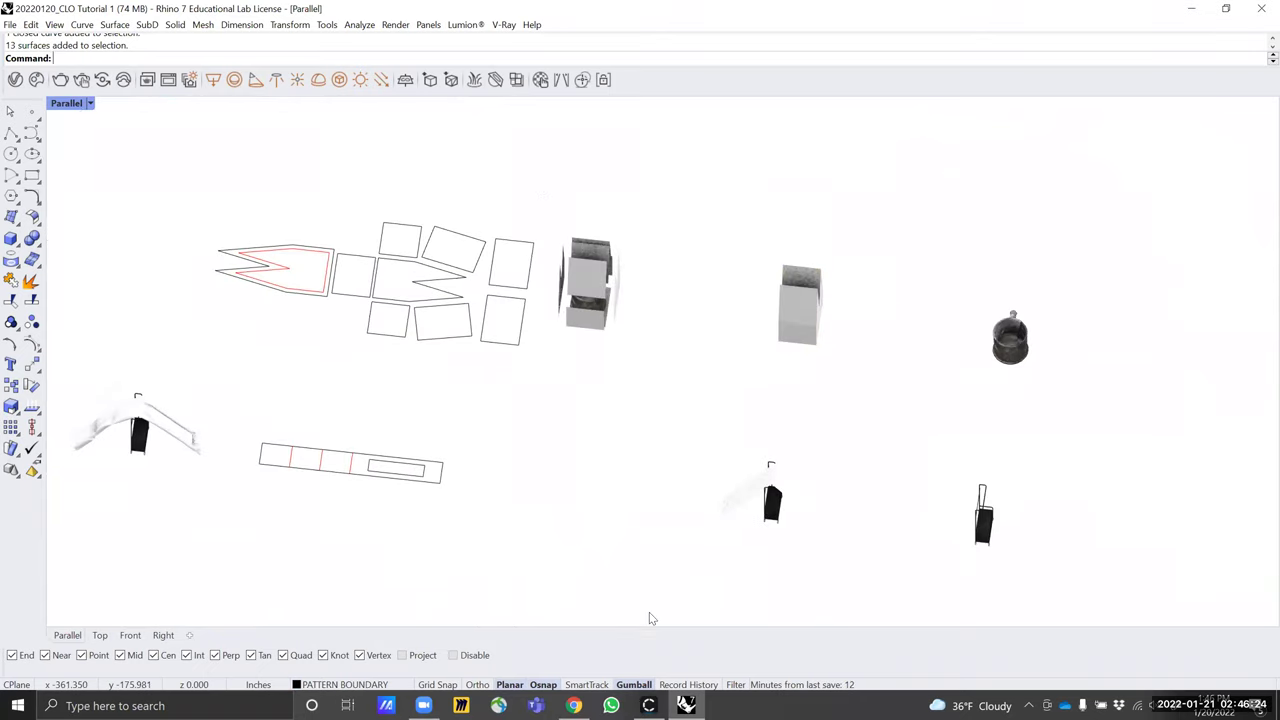
right_drag(545, 400, 567, 340)
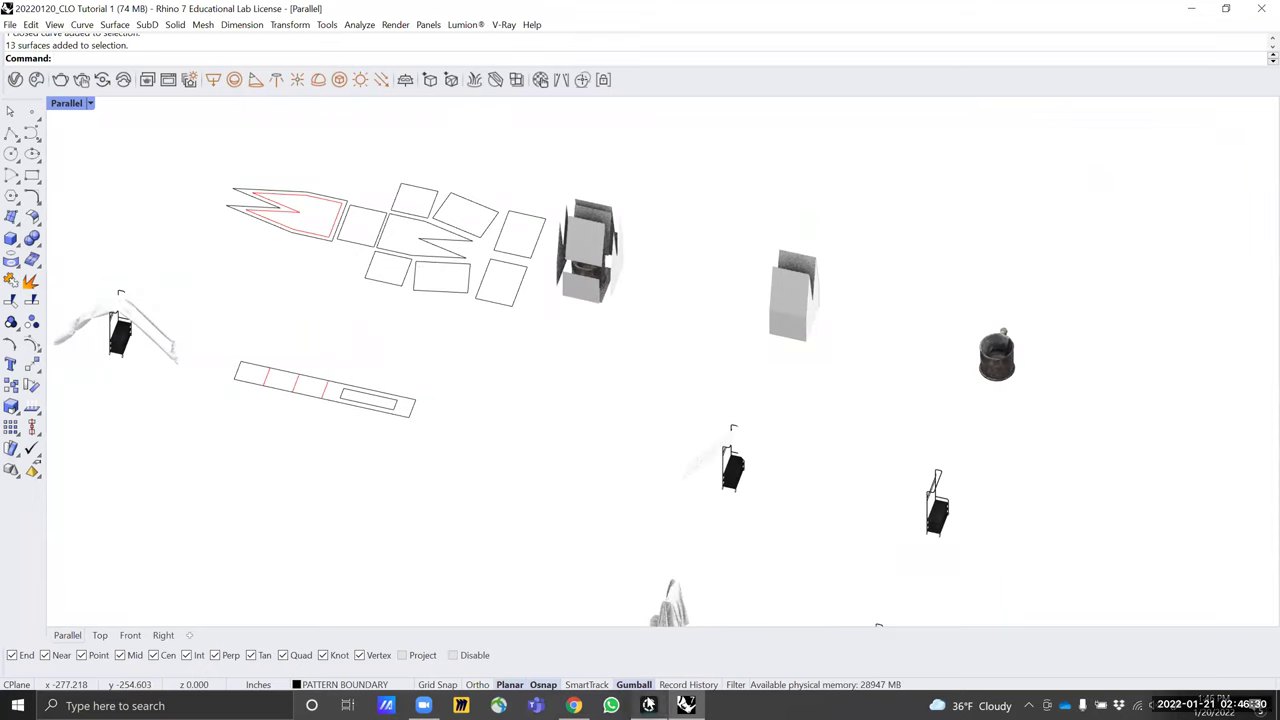
Switch back to CLO and delete the rectangular panel at the bottom of the mug cover pattern's right-hand column
key(alt+Tab)
right_drag(565, 443, 579, 432)
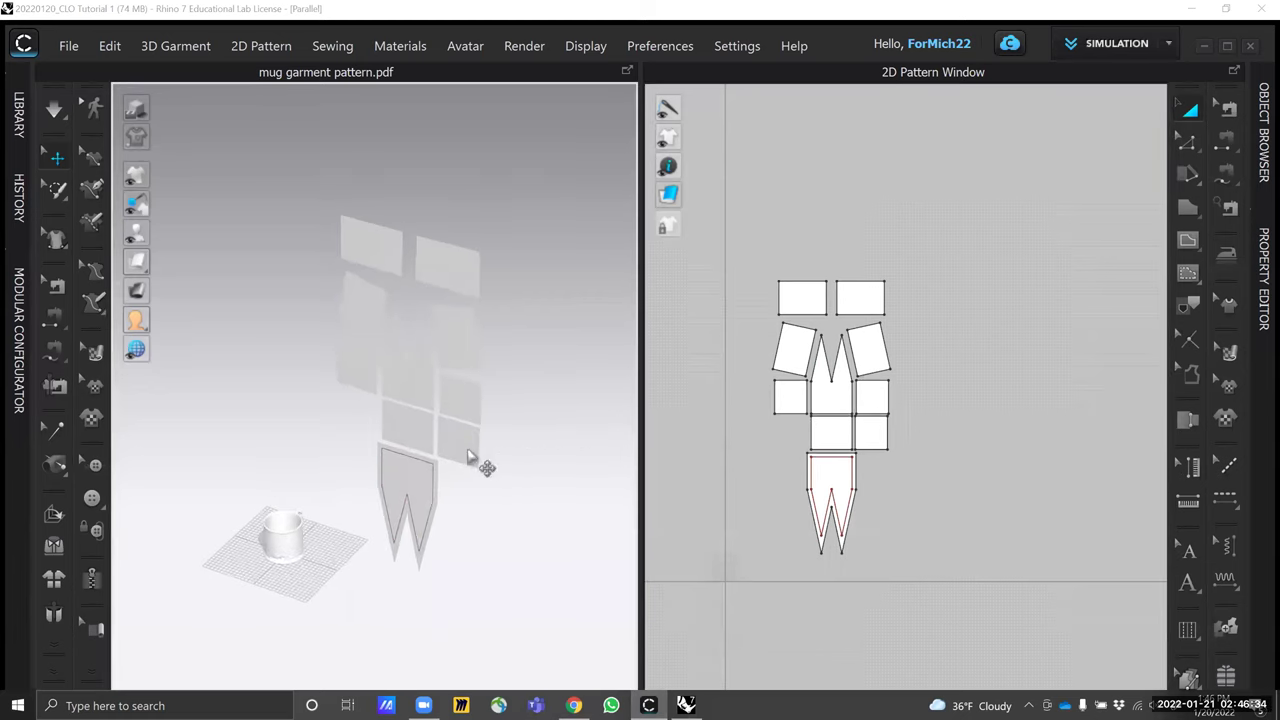
click(472, 450)
key(Delete)
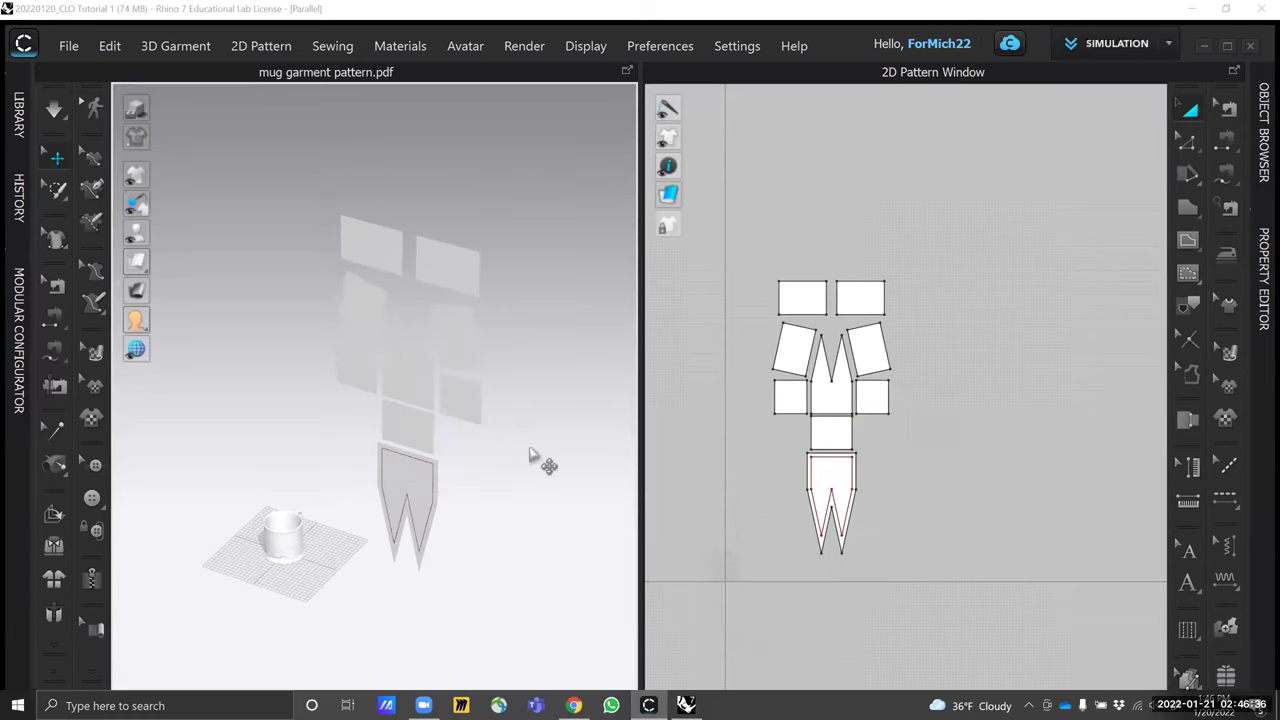
Try to reposition the outlined two-pronged pattern piece in the 3D scene, and undo the change
mouse_move(565, 390)
right_down()
mouse_move(543, 371)
mouse_move(574, 389)
right_up()
click(425, 485)
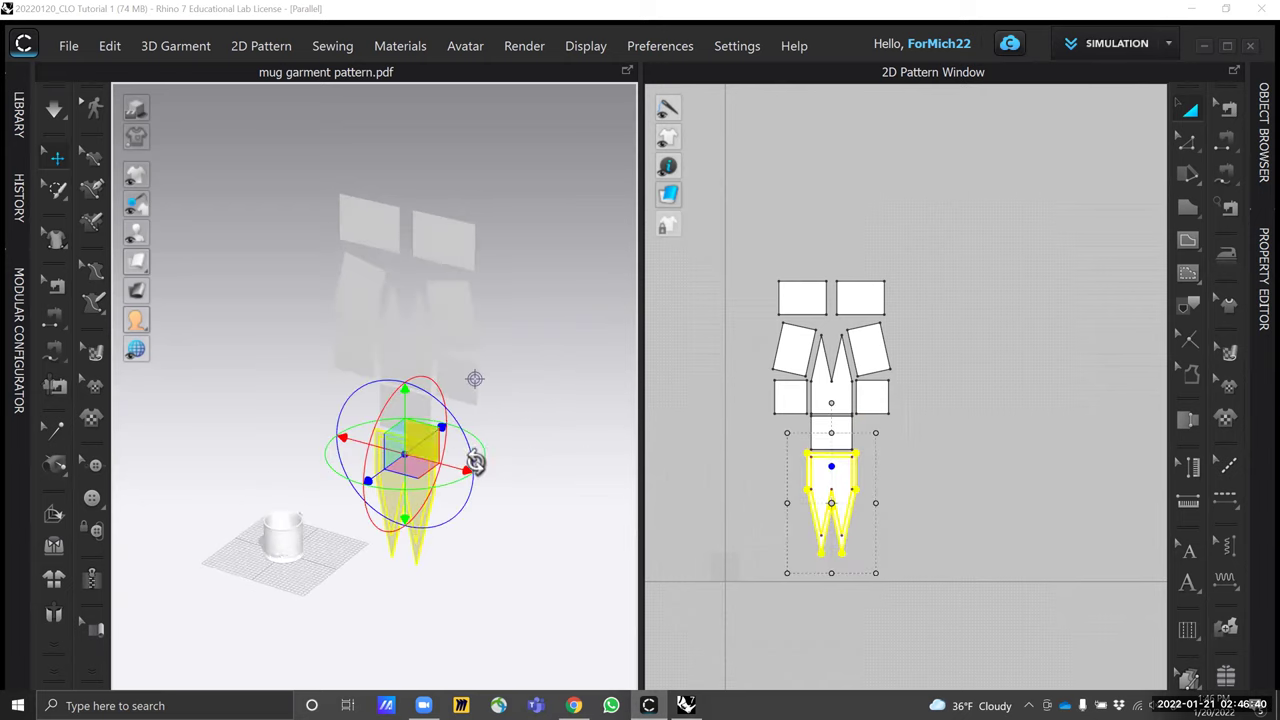
right_drag(528, 471, 509, 430)
drag(372, 388, 433, 554)
key(ctrl+z)
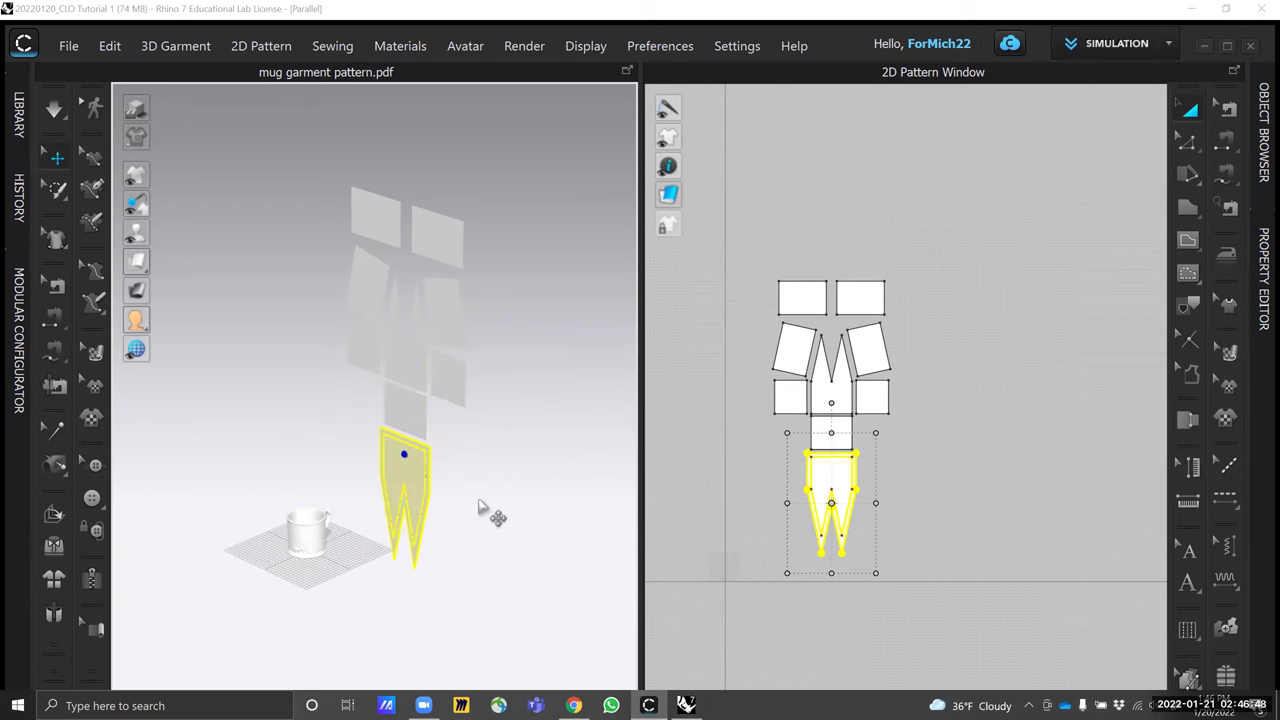
Rotate the outlined two-pronged piece so its prongs point up, and shift it horizontally toward the mug
click(466, 466)
click(400, 490)
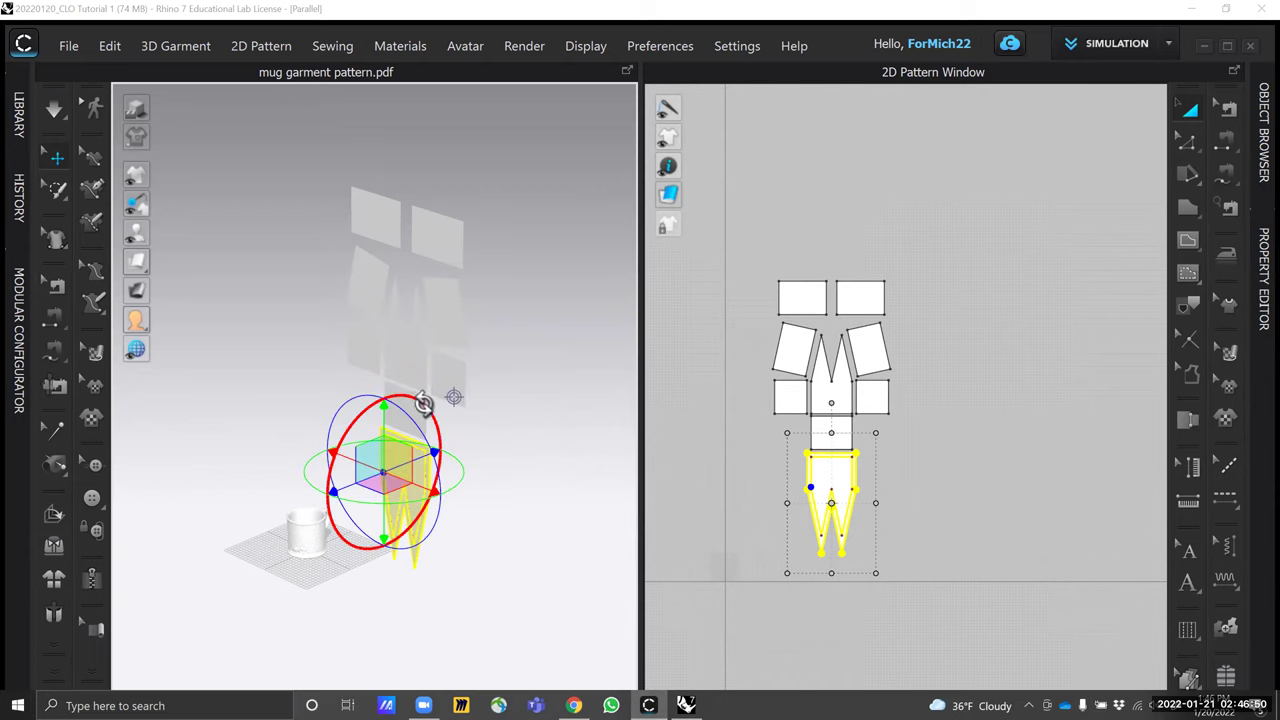
drag(392, 550, 359, 521)
right_drag(450, 515, 447, 482)
drag(445, 476, 591, 491)
right_drag(508, 546, 575, 543)
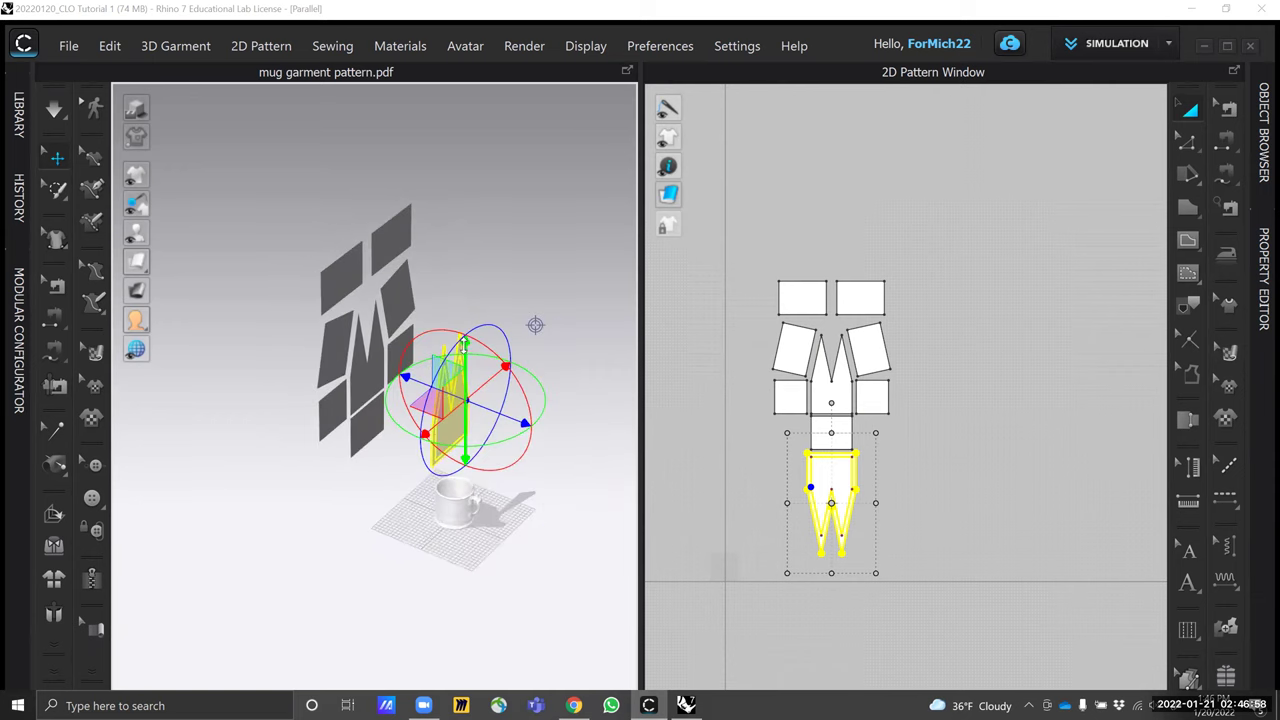
Lower the two-pronged piece until it stands upright at ground level beside the mug
drag(467, 372, 469, 402)
scroll(470, 497, up, 2)
scroll(474, 503, down, 4)
middle_drag(553, 516, 532, 416)
drag(461, 296, 478, 384)
right_drag(480, 420, 338, 452)
Lower the rectangular panel adjoining the outlined two-pronged piece in the flat pattern toward the mug's level
click(386, 349)
right_drag(456, 414, 457, 480)
click(459, 482)
click(403, 405)
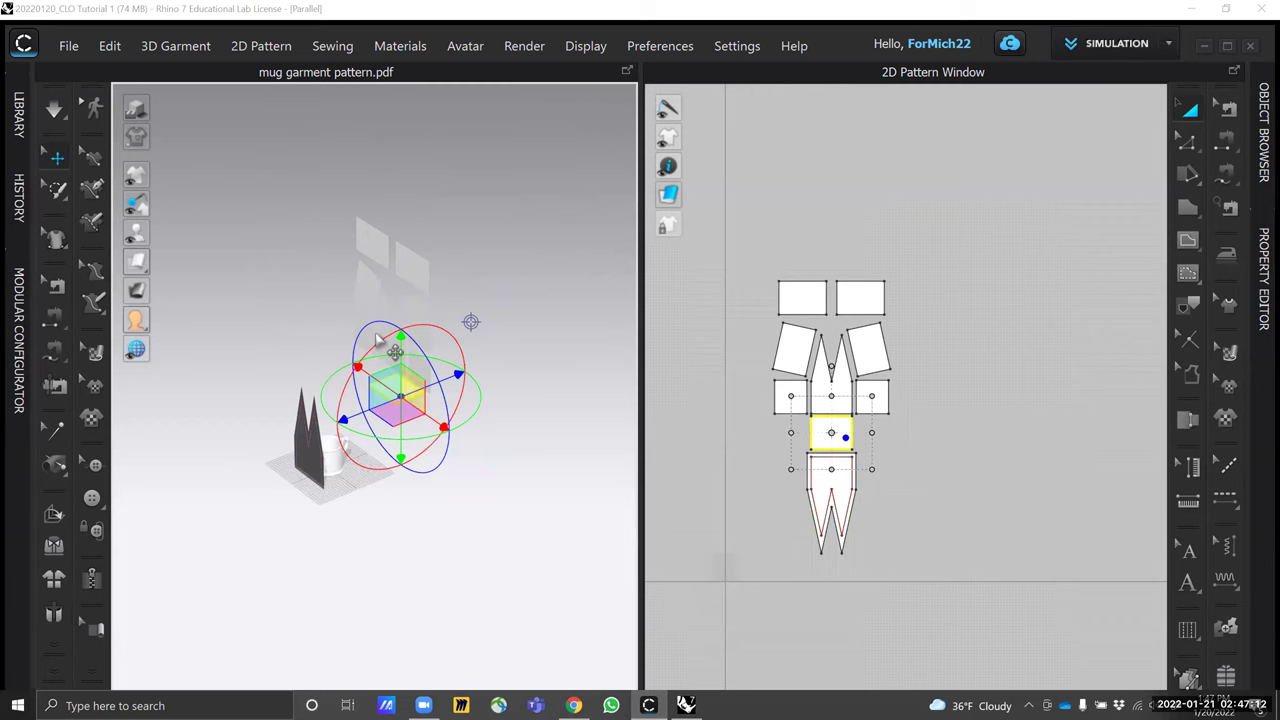
drag(400, 337, 414, 426)
Lower the rectangular panel adjoining the outlined two-pronged piece to ground level so it lies beneath the mug
scroll(386, 526, up, 3)
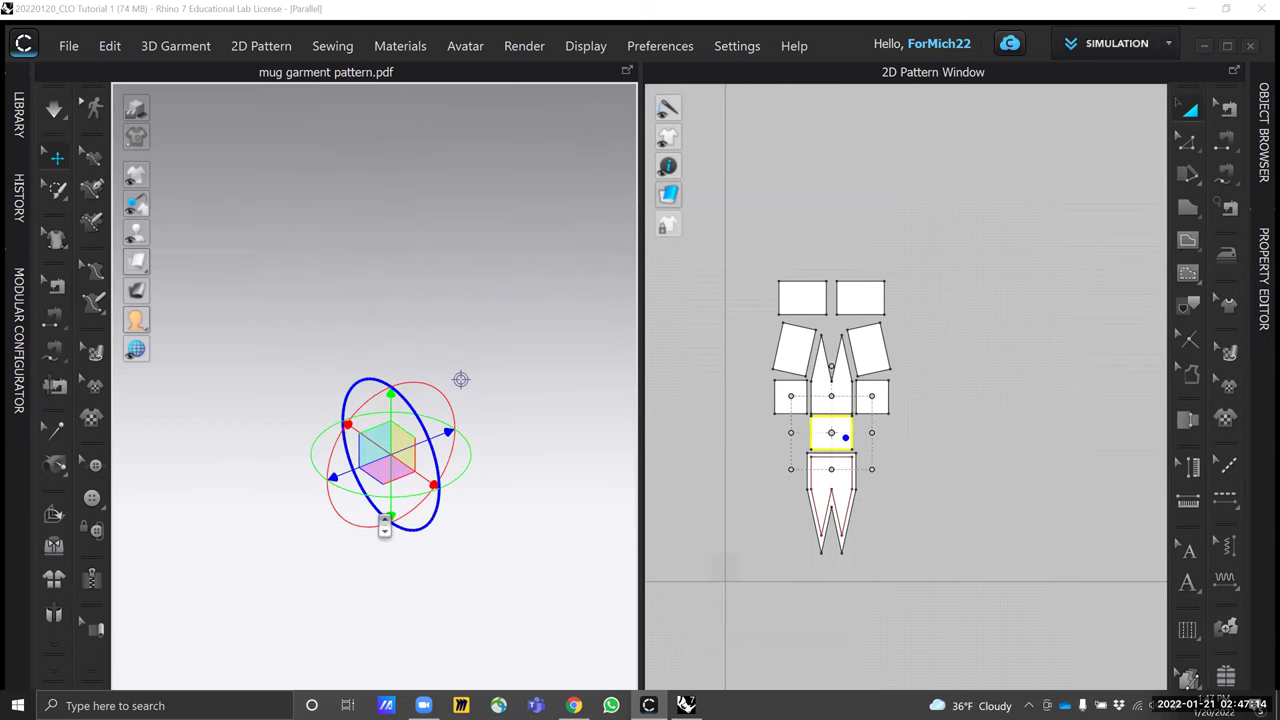
scroll(396, 500, down, 4)
right_drag(396, 501, 457, 553)
drag(410, 521, 336, 443)
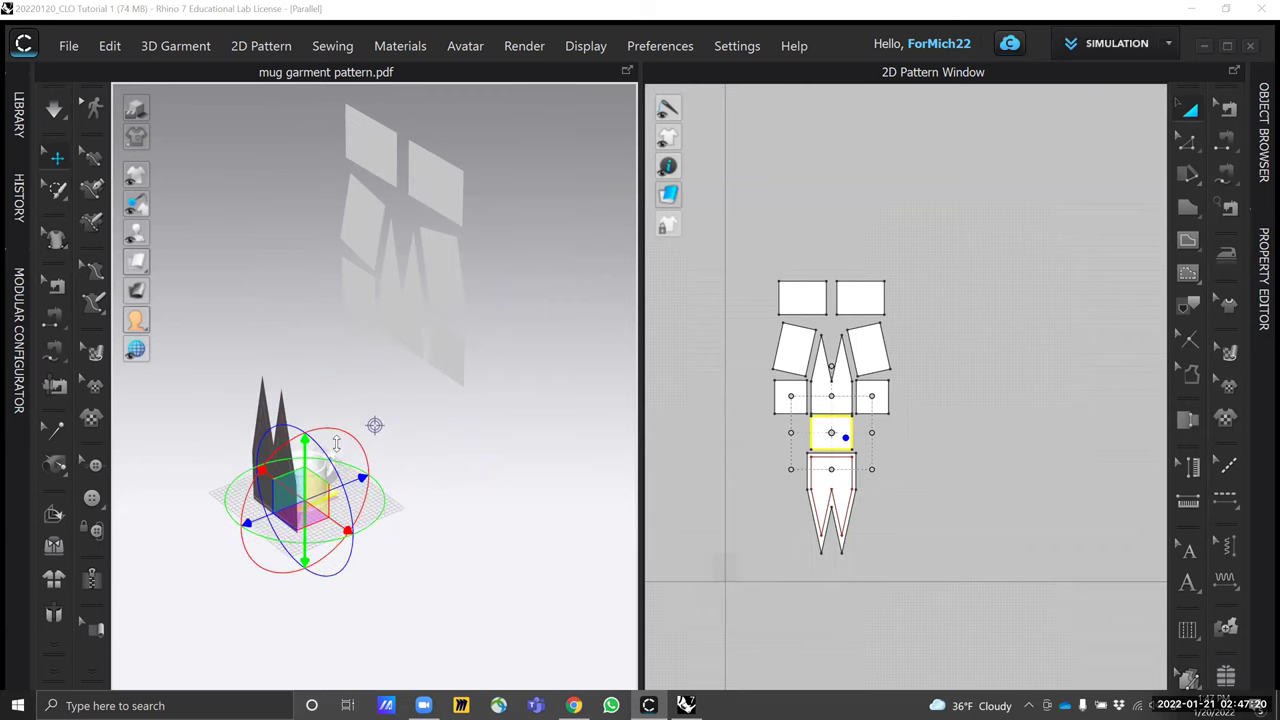
right_drag(330, 504, 329, 543)
scroll(329, 543, down, 2)
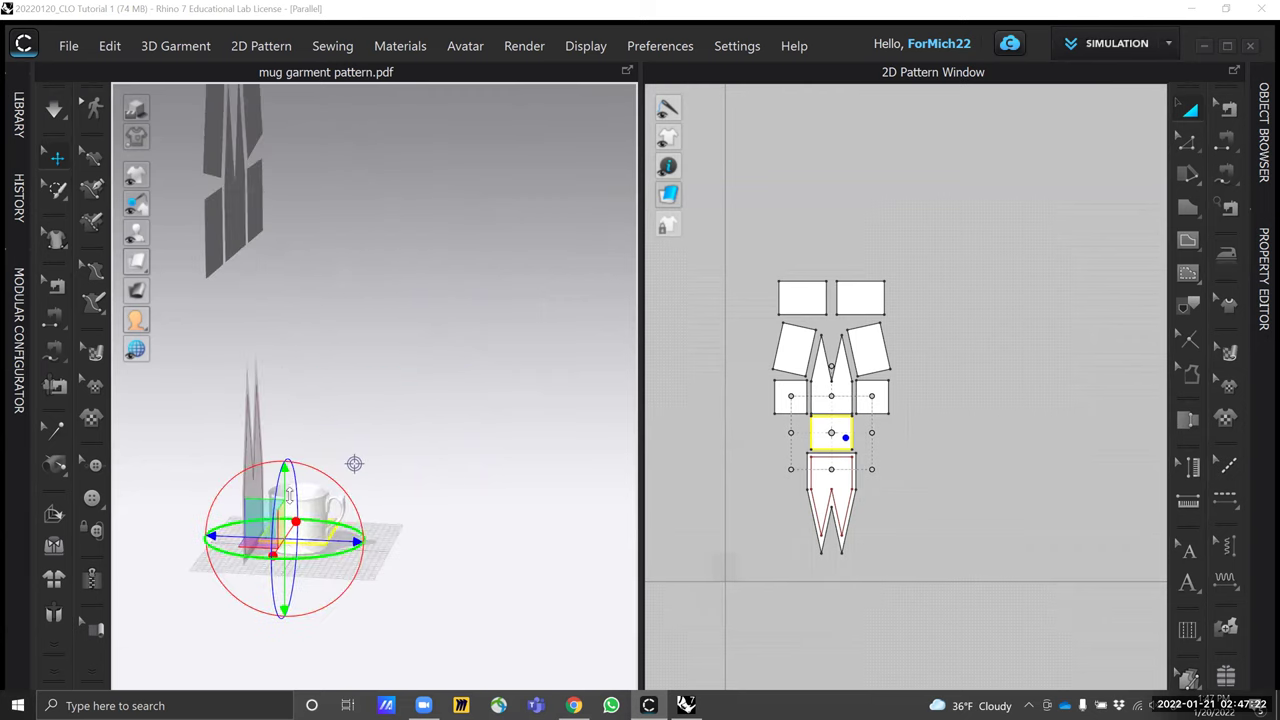
drag(287, 476, 289, 491)
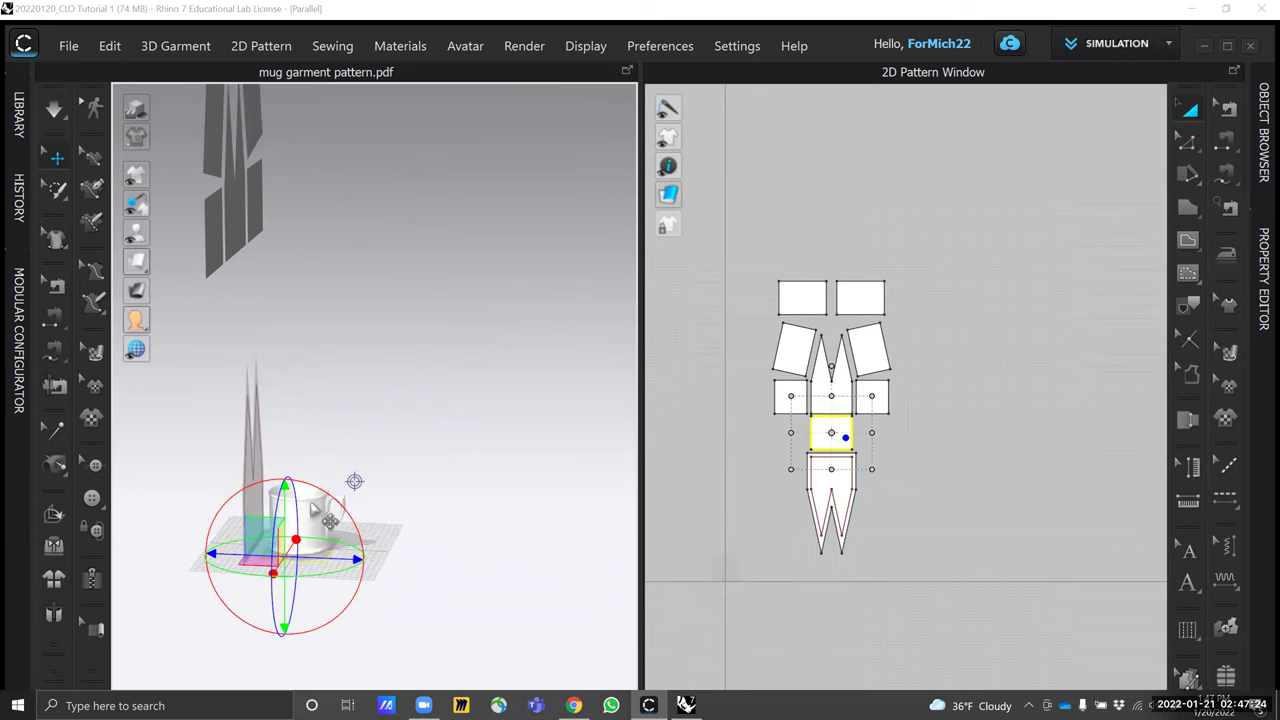
Reselect the base panel and raise it slightly under the mug
click(262, 485)
click(318, 498)
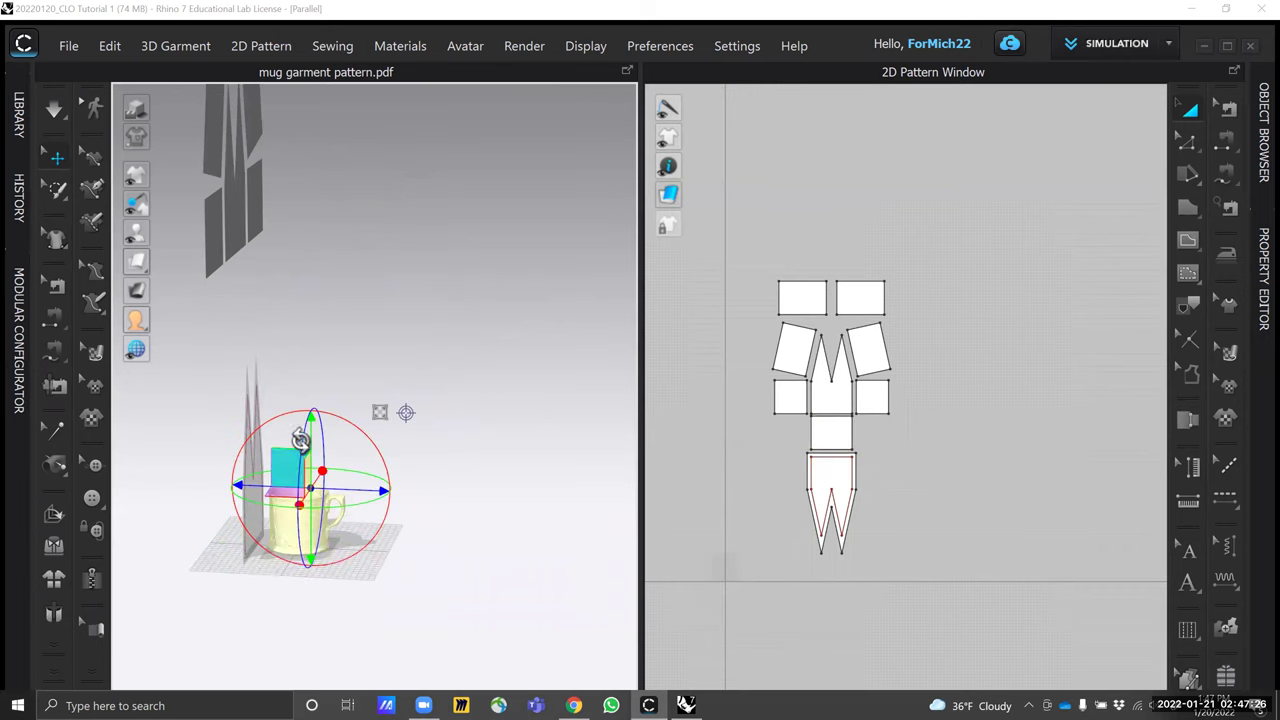
click(433, 510)
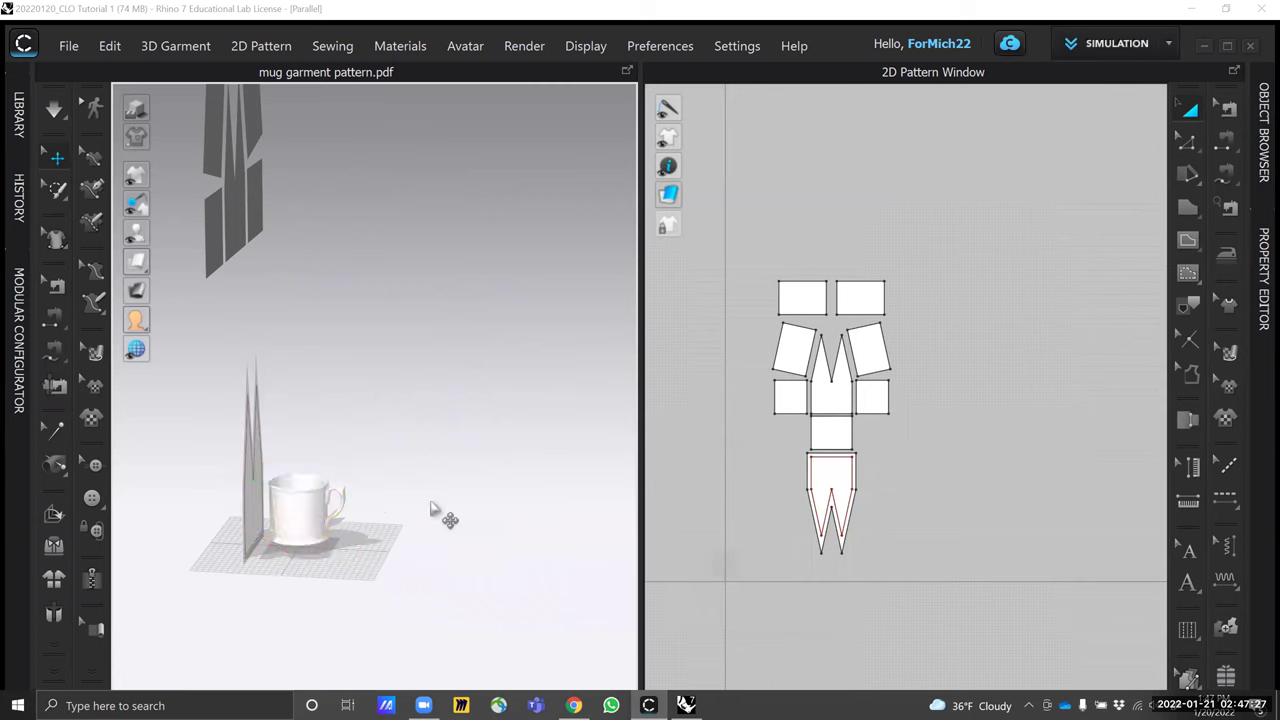
click(323, 562)
drag(325, 488, 325, 481)
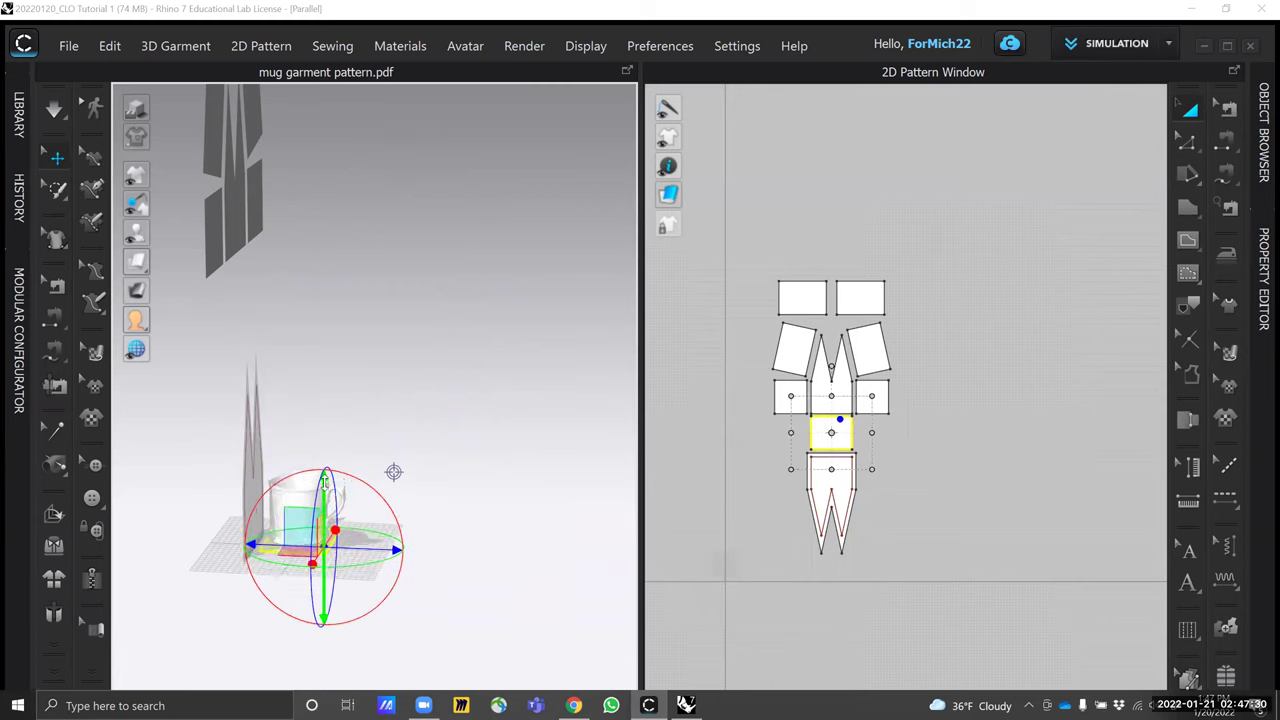
Shift the outlined two-pronged piece slightly sideways to line it up with the base panel's edge
click(254, 493)
right_drag(256, 493, 208, 556)
drag(312, 494, 318, 494)
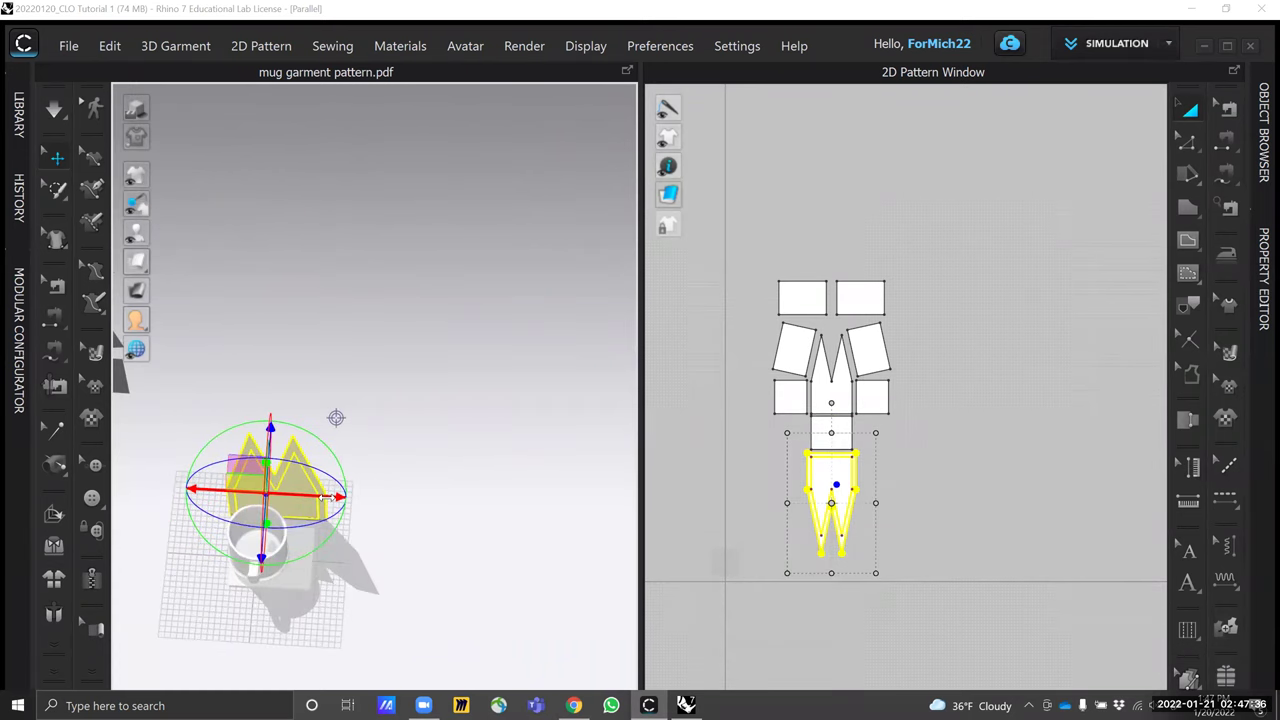
Lower the plain two-pronged piece to ground level so it stands on the opposite side of the mug
click(372, 521)
right_drag(372, 521, 401, 492)
click(420, 373)
drag(452, 375, 313, 432)
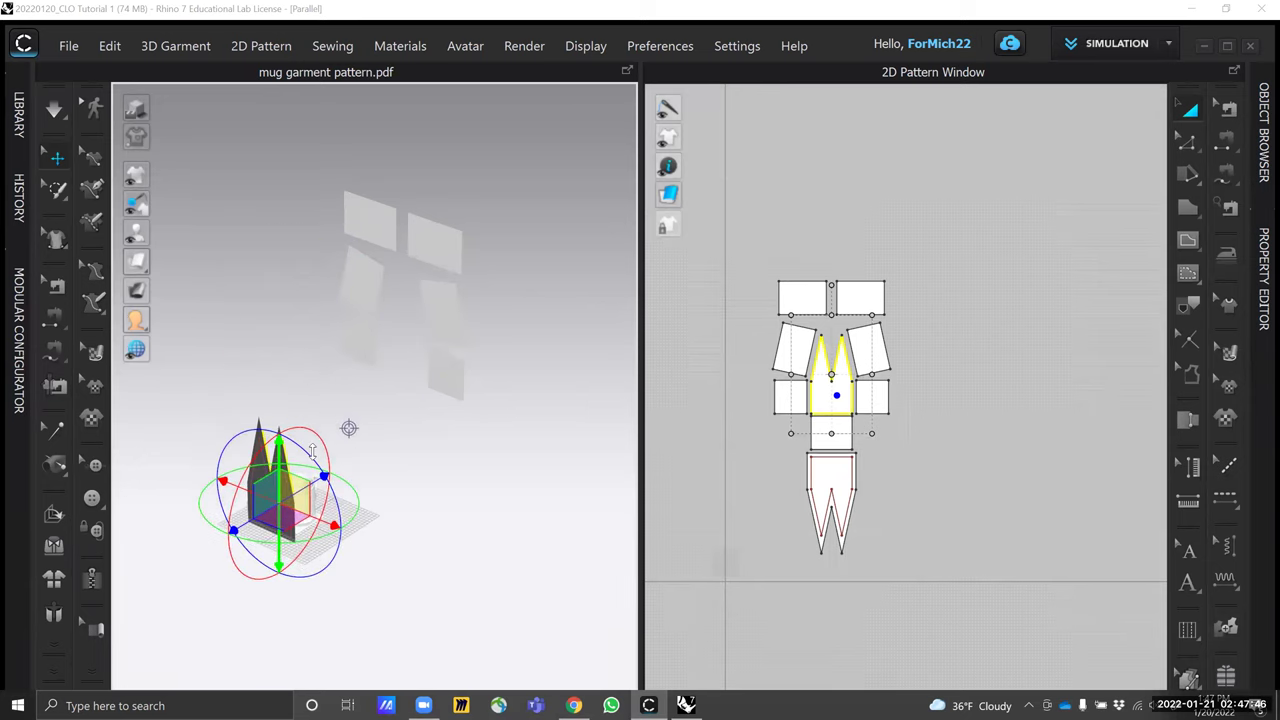
right_drag(358, 490, 197, 510)
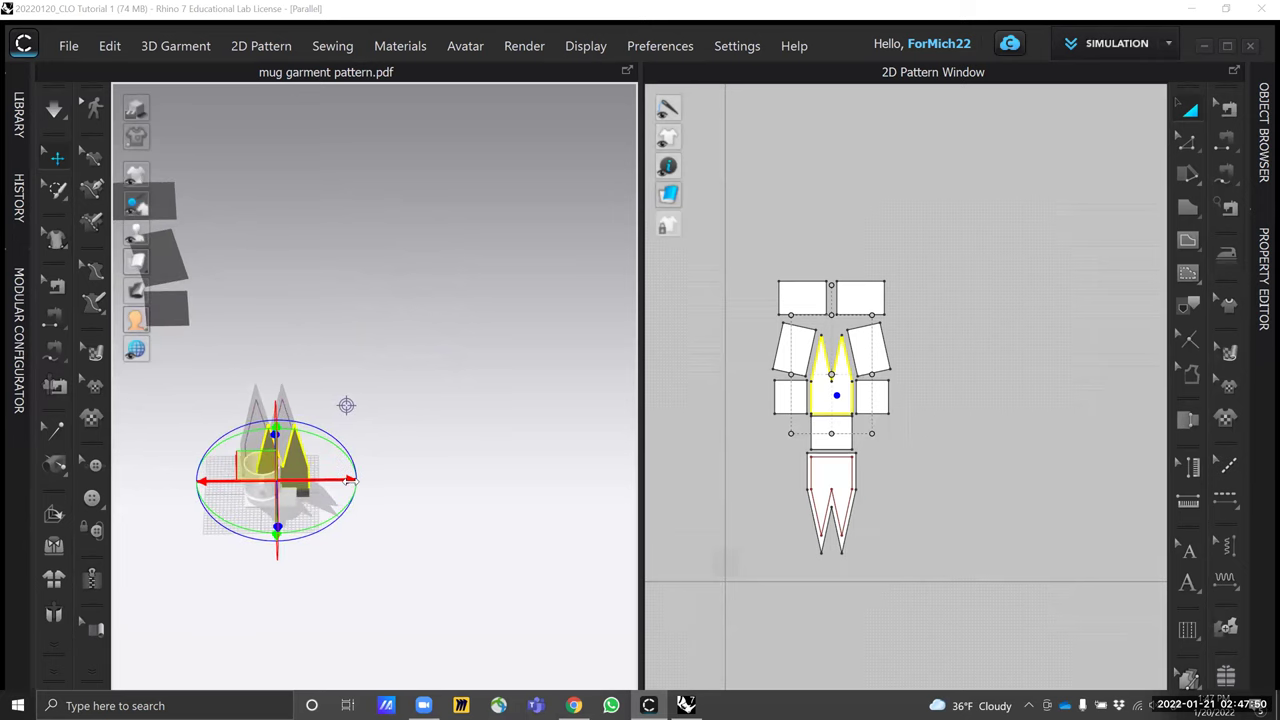
right_drag(337, 482, 299, 555)
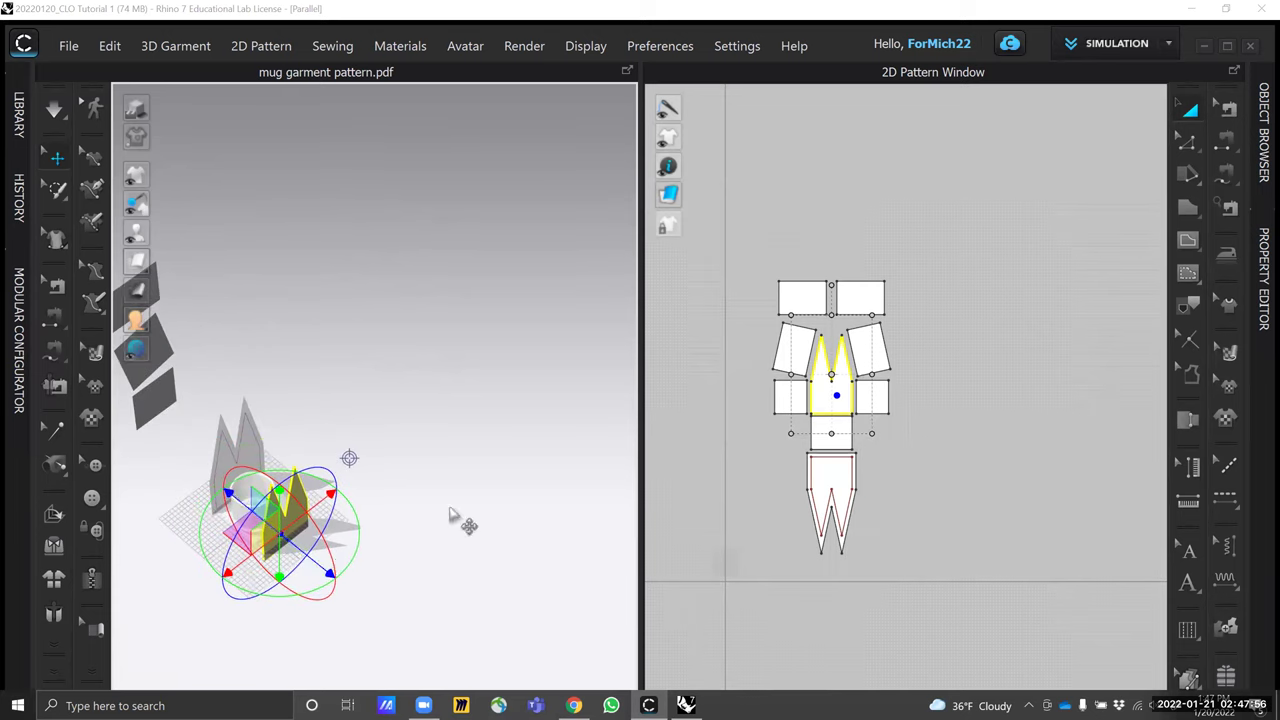
click(449, 515)
Examine the two two-pronged pieces standing on opposite sides of the mug from several angles
right_drag(386, 500, 375, 451)
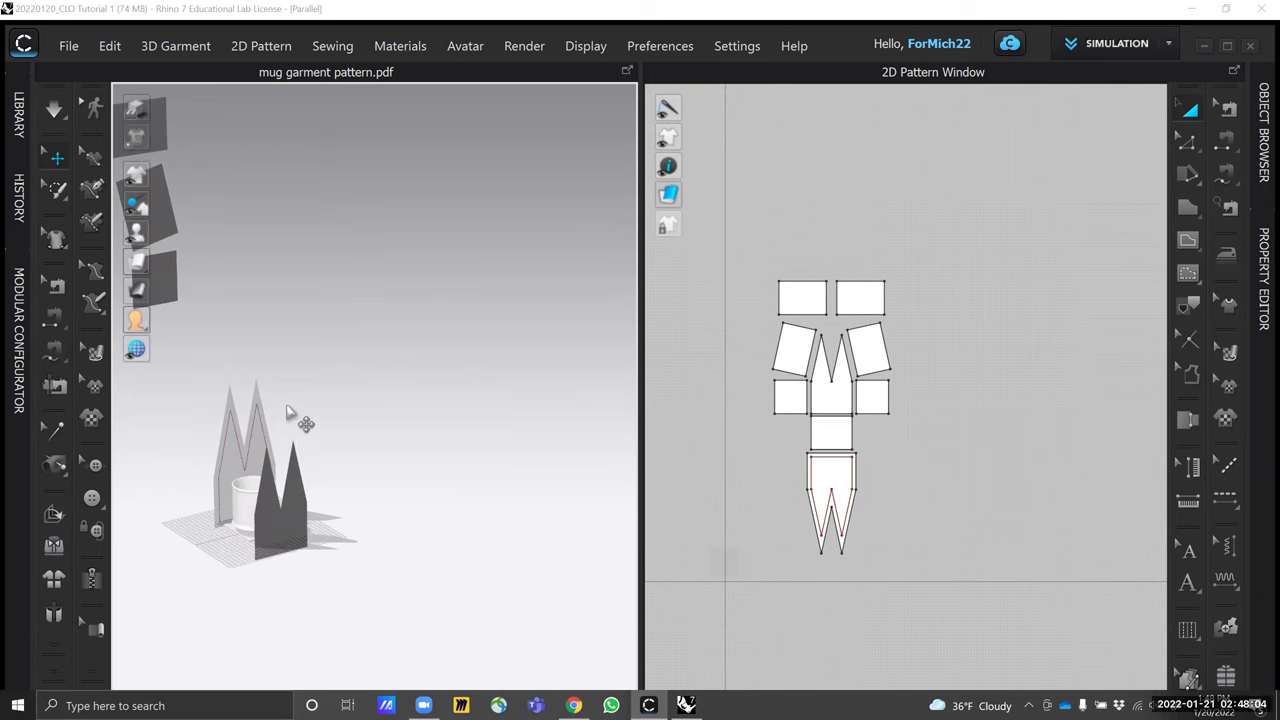
middle_drag(312, 411, 368, 366)
scroll(264, 483, down, 3)
right_drag(264, 483, 393, 469)
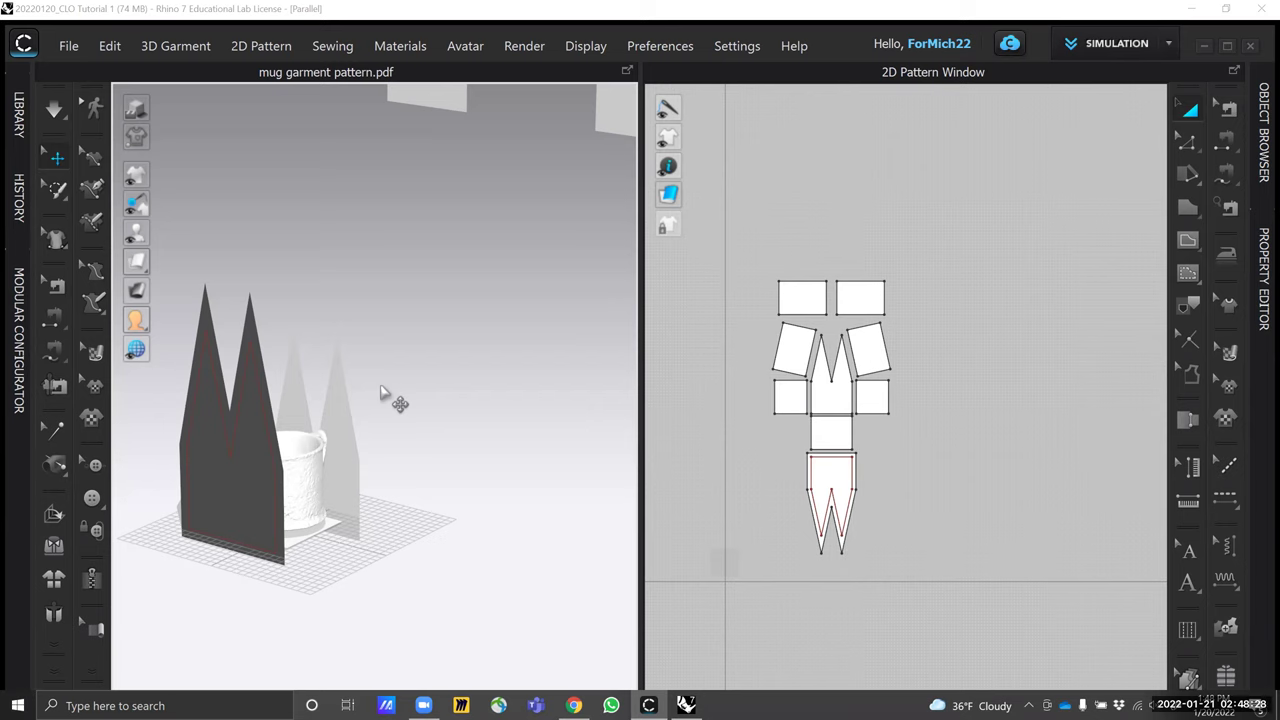
right_drag(420, 400, 390, 410)
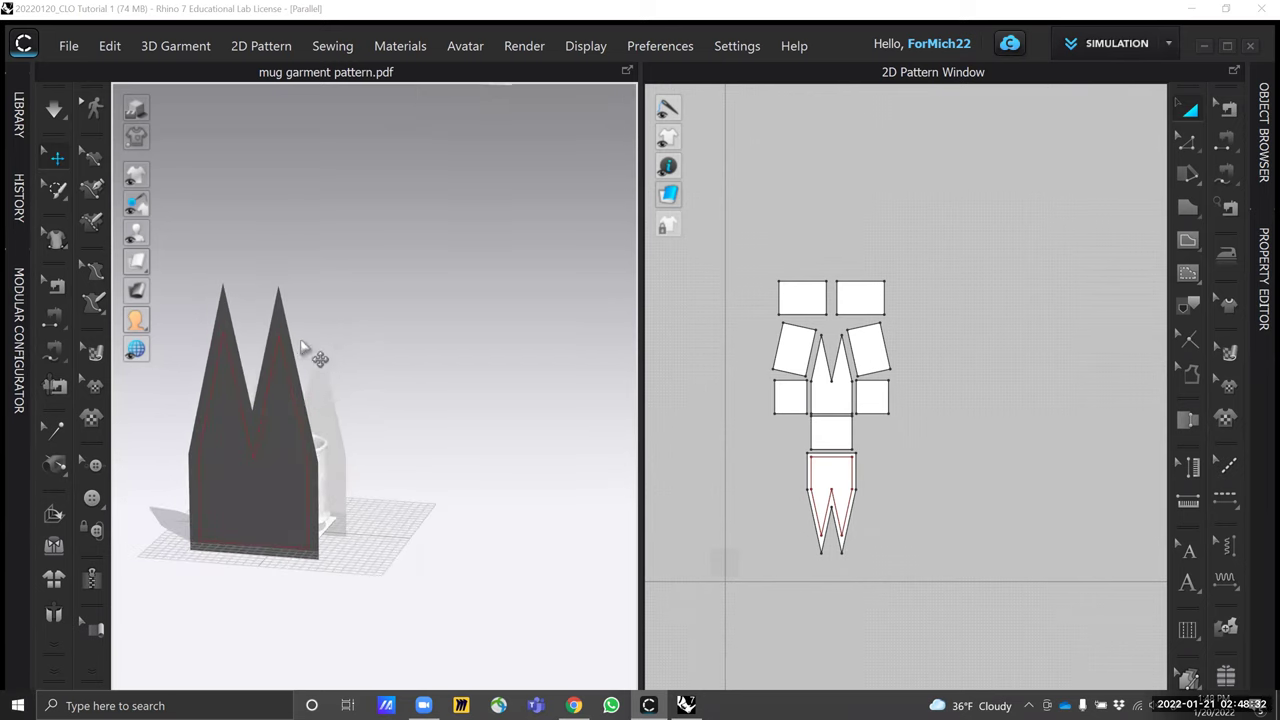
right_drag(434, 509, 294, 523)
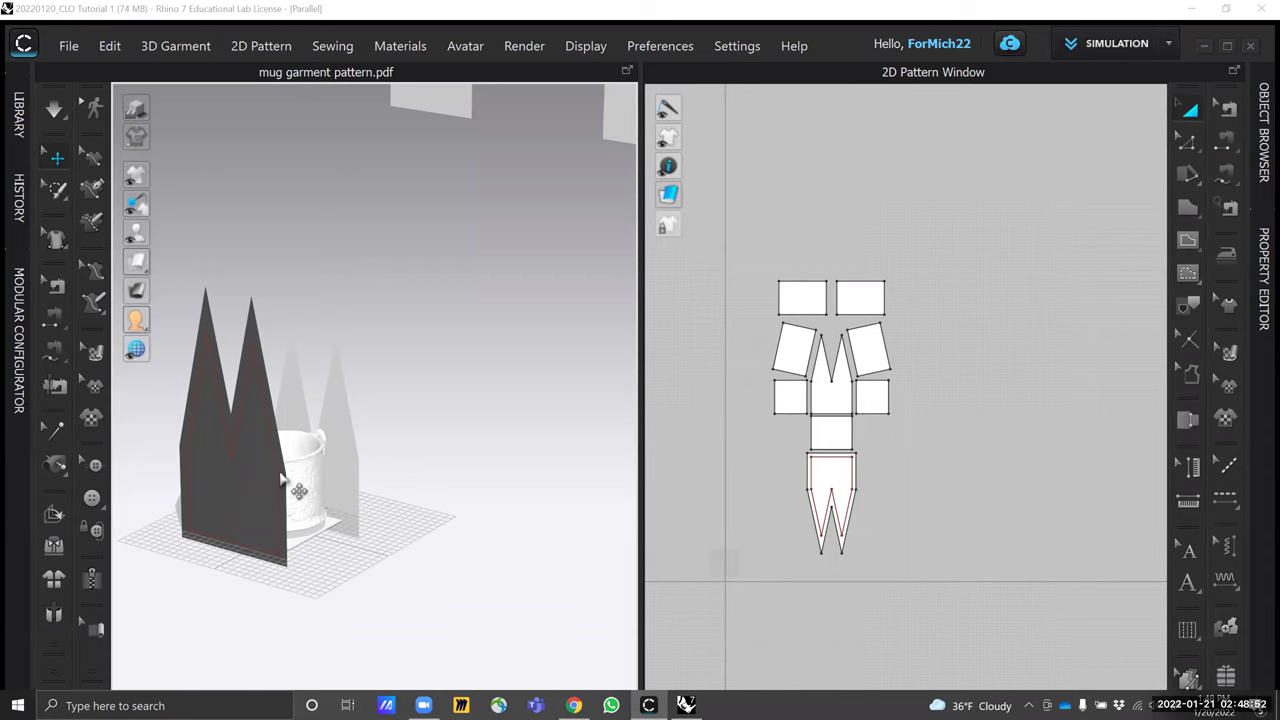
right_drag(283, 481, 377, 494)
Shift the base panel horizontally between the two standing two-pronged pieces
click(330, 508)
drag(258, 433, 211, 572)
mouse_move(450, 503)
right_down()
mouse_move(386, 466)
mouse_move(227, 455)
mouse_move(437, 507)
right_up()
drag(382, 502, 427, 512)
click(580, 517)
right_drag(580, 517, 397, 478)
Raise the plain two-pronged piece slightly to line it up with the outlined two-pronged piece behind it
click(398, 470)
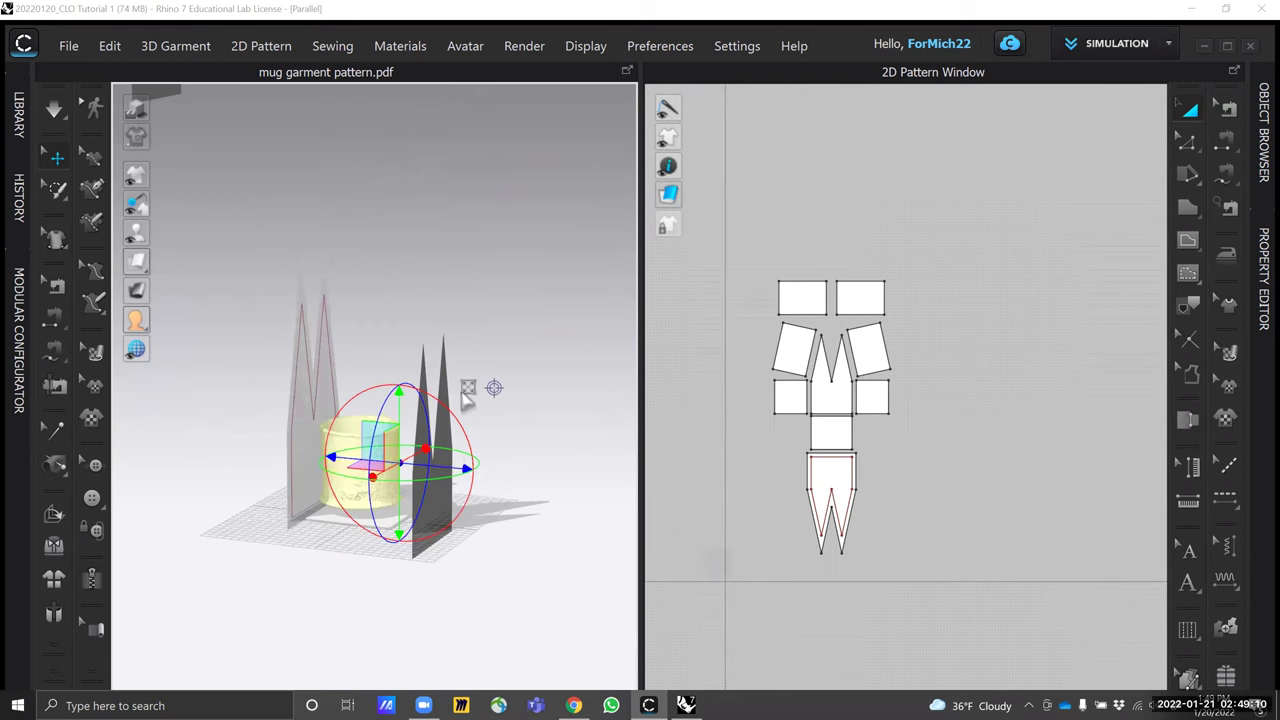
click(447, 316)
click(439, 421)
drag(438, 374, 438, 341)
drag(497, 400, 432, 442)
mouse_move(432, 442)
right_down()
mouse_move(414, 440)
mouse_move(440, 456)
right_up()
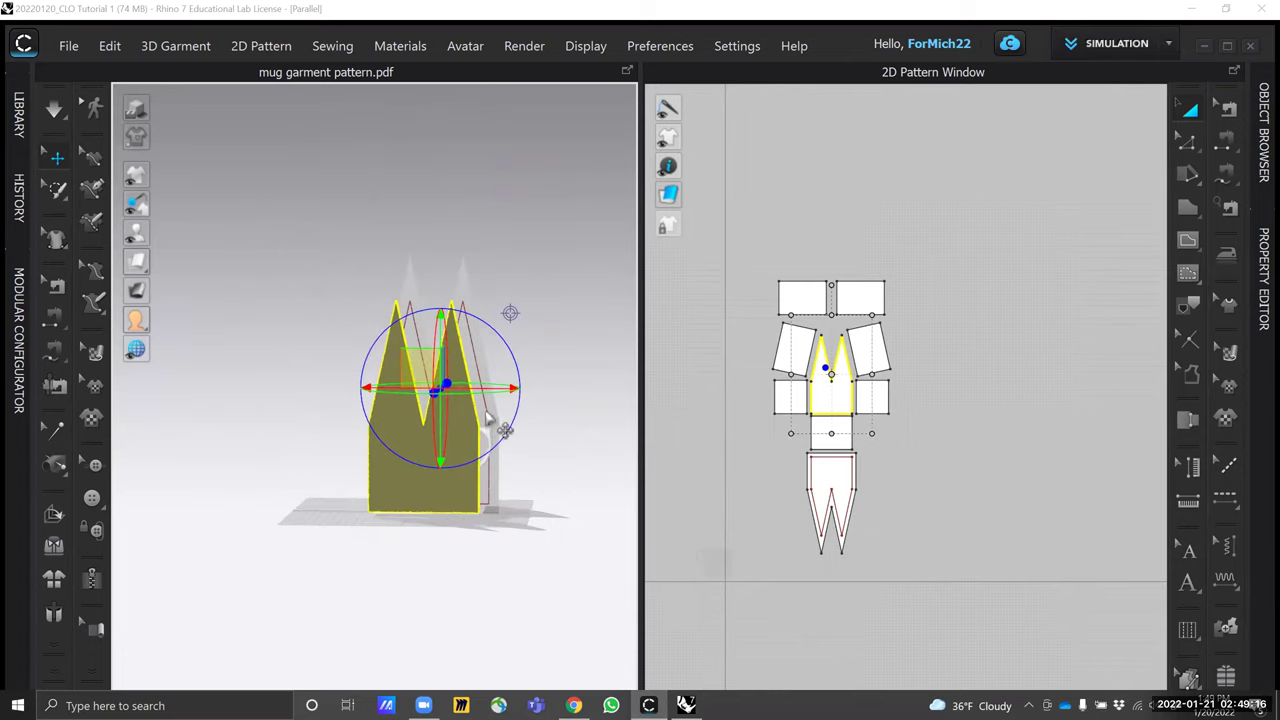
right_drag(490, 418, 483, 399)
click(303, 636)
right_drag(337, 543, 399, 512)
scroll(330, 465, down, 3)
right_drag(283, 457, 374, 460)
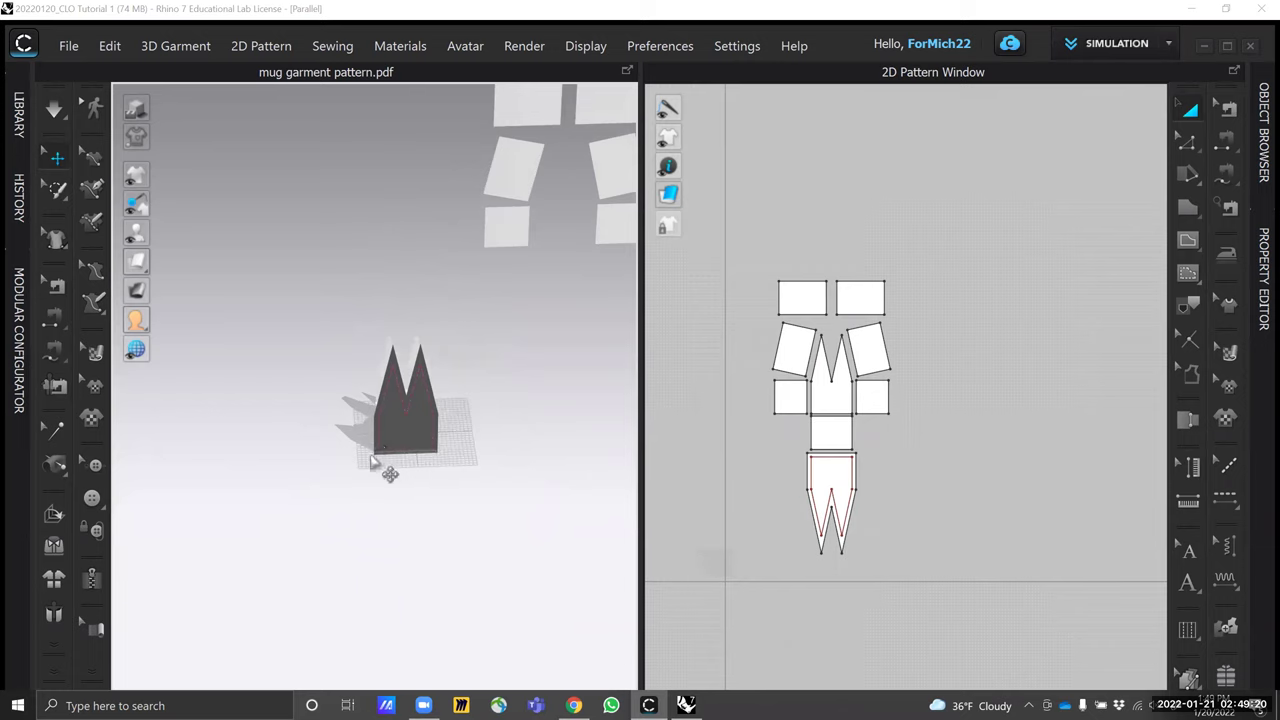
scroll(409, 426, down, 2)
middle_drag(512, 424, 418, 424)
right_drag(418, 424, 386, 352)
click(346, 327)
scroll(386, 352, up, 3)
click(373, 395)
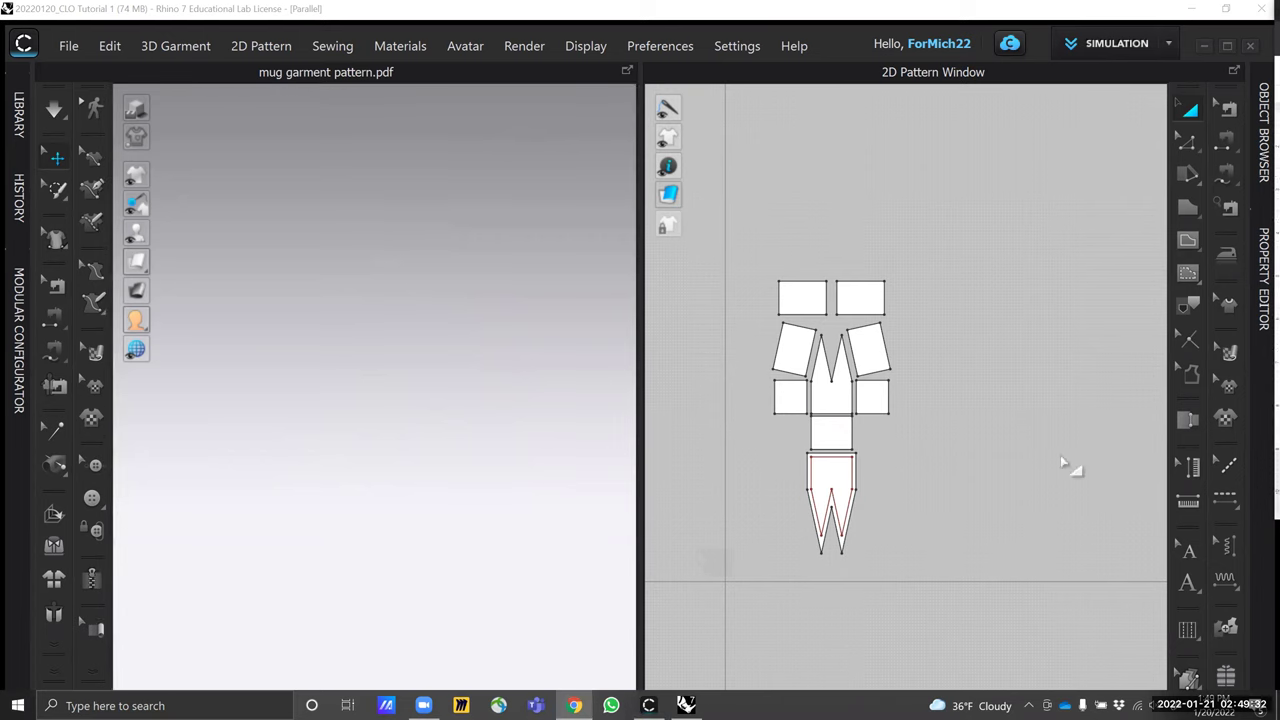
Focus on the plain two-pronged piece and bring the mug and its surrounding pieces back into the 3D view
click(836, 400)
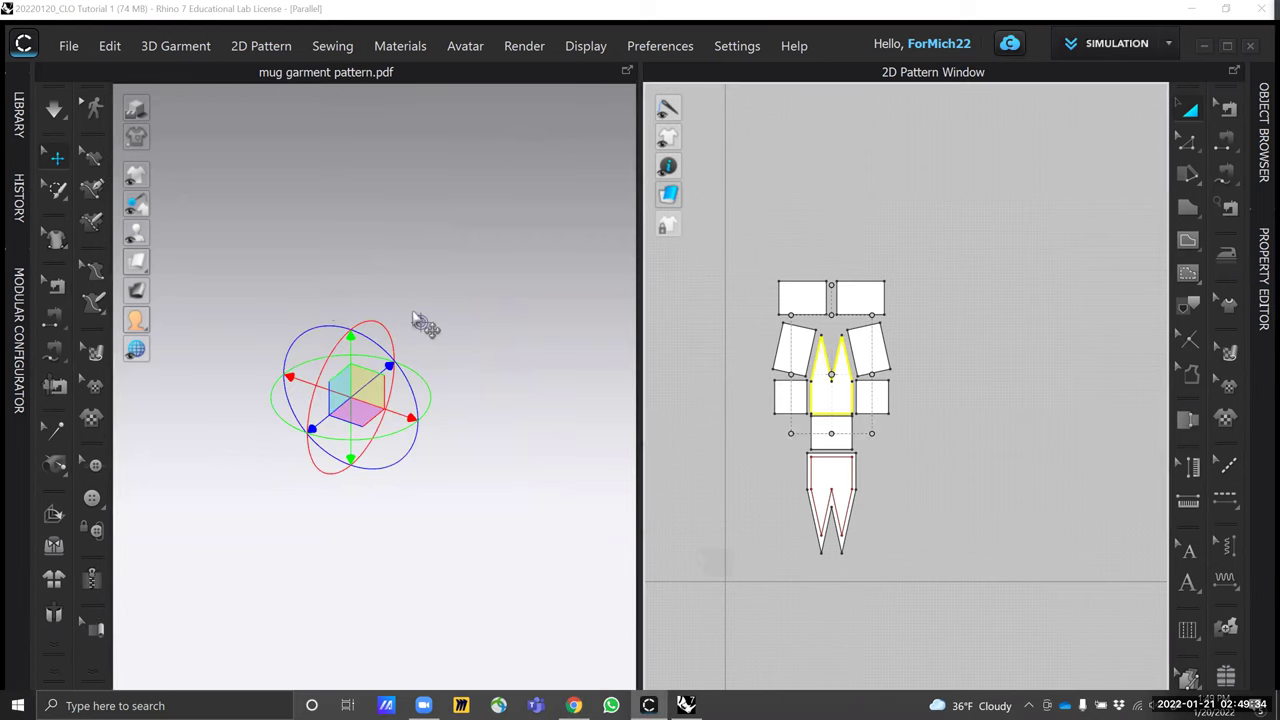
key(f)
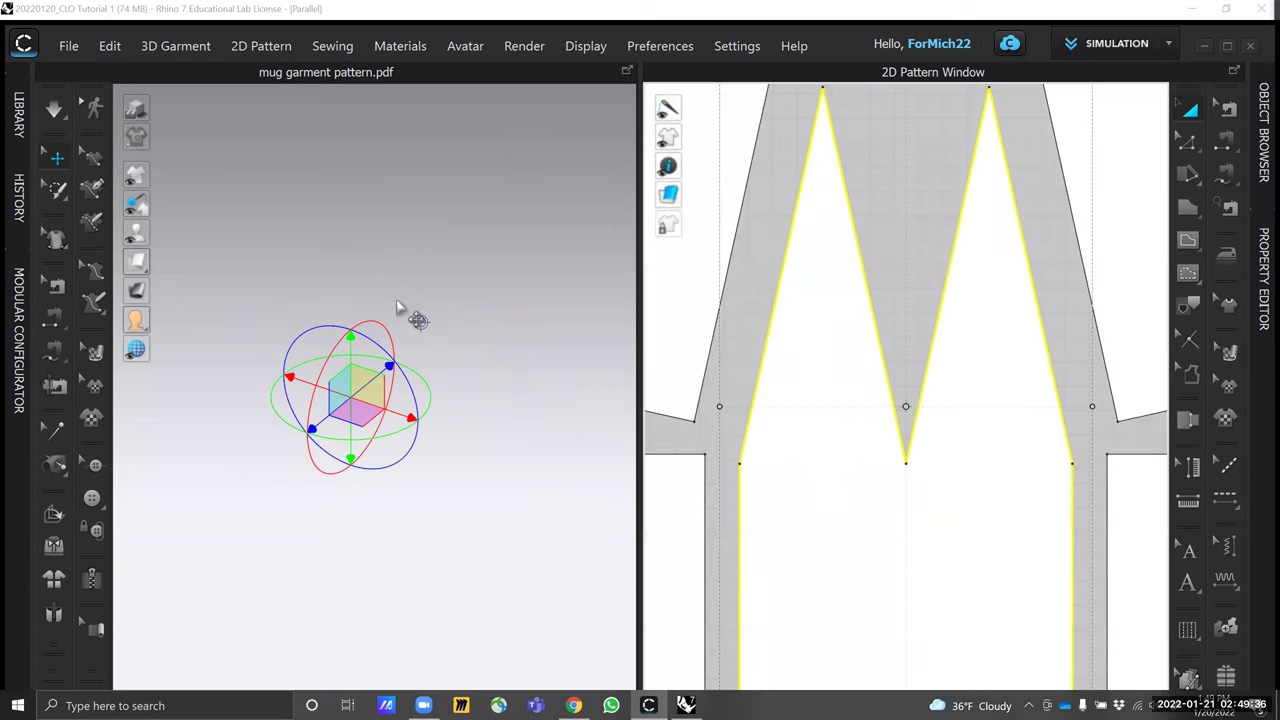
click(404, 310)
key(ctrl+z)
right_drag(587, 387, 597, 519)
click(563, 503)
scroll(406, 417, down, 5)
right_drag(337, 400, 486, 337)
Lower the small square panel flanking the plain two-pronged piece on the right of the flat pattern to the mug's side, and rotate it
click(606, 290)
drag(585, 285, 374, 186)
drag(380, 140, 470, 498)
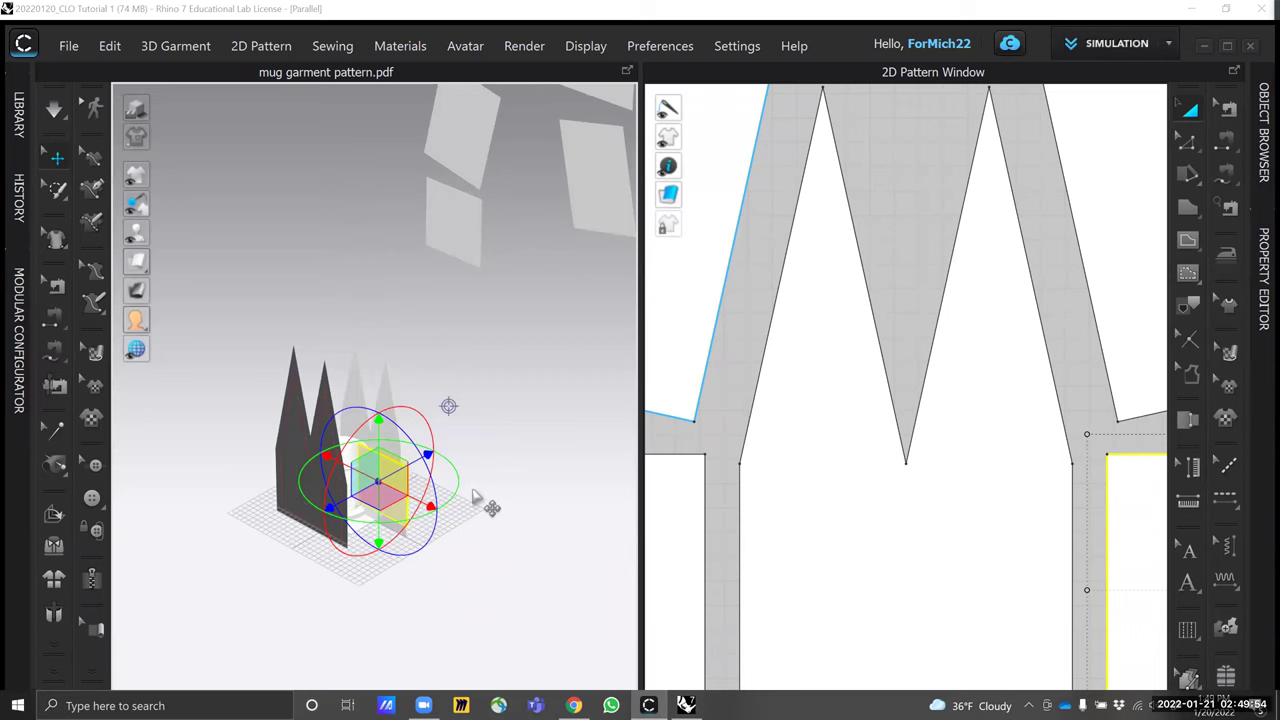
drag(423, 409, 553, 586)
right_drag(540, 418, 440, 435)
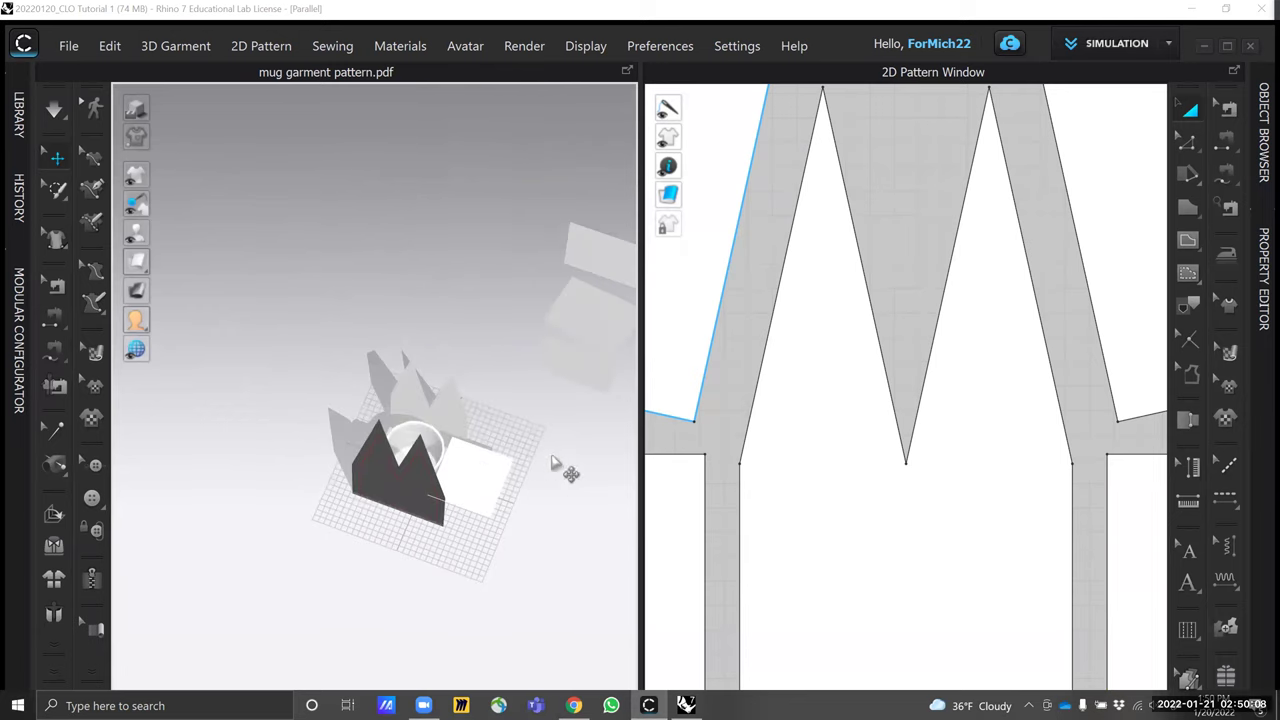
right_drag(550, 512, 452, 455)
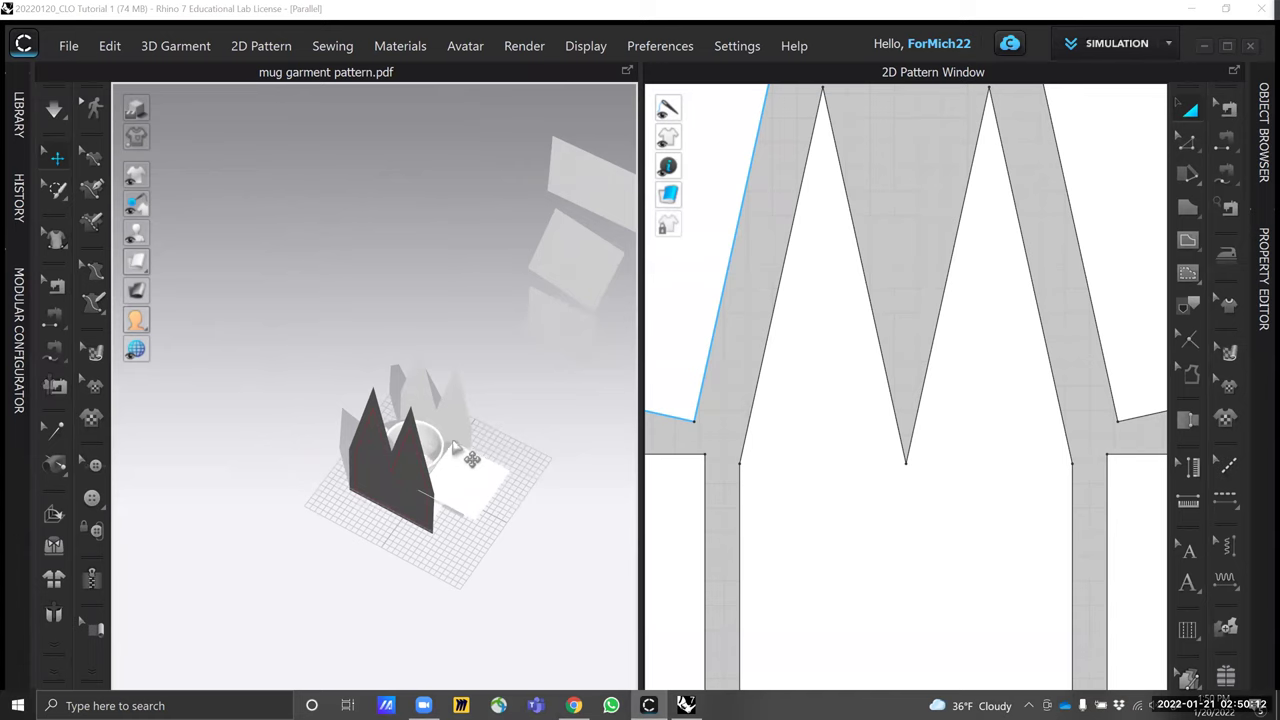
Try to rotate the small square panel beside the mug, and undo the change
click(453, 442)
click(508, 458)
right_drag(508, 458, 531, 460)
drag(510, 450, 457, 472)
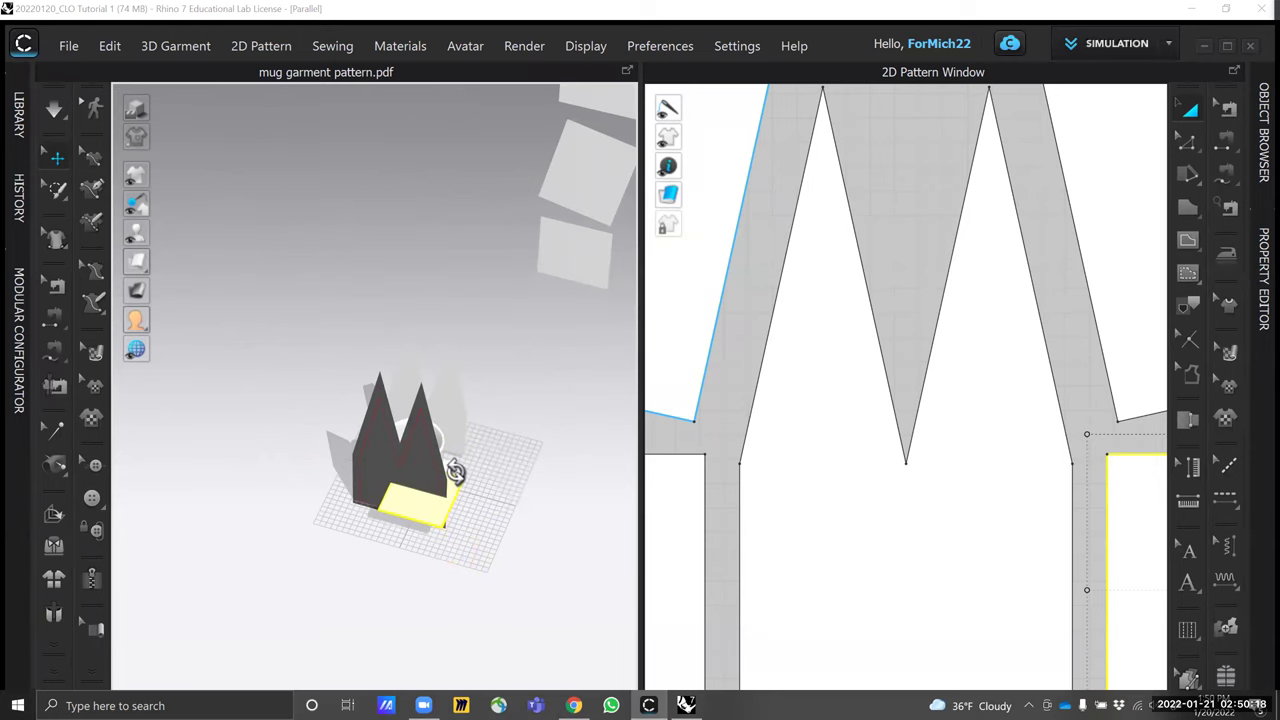
right_drag(457, 472, 383, 420)
drag(383, 420, 358, 462)
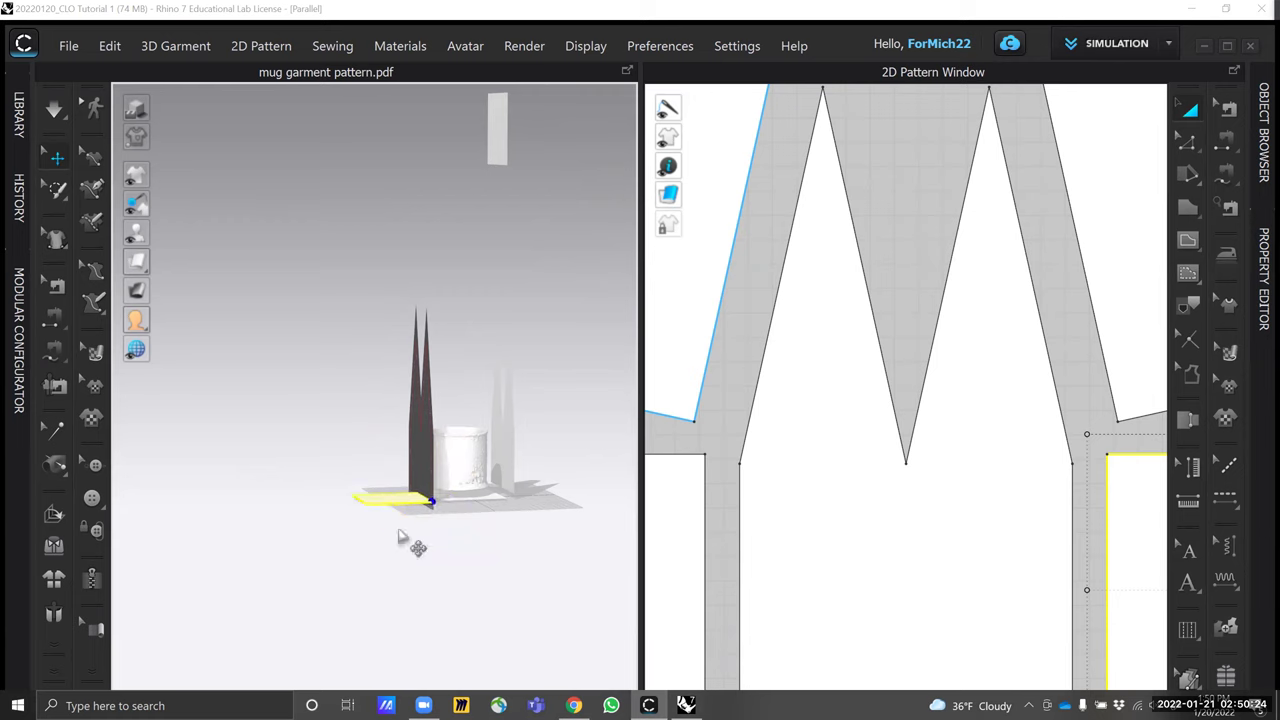
scroll(398, 538, up, 6)
middle_drag(586, 580, 546, 502)
key(ctrl+z)
Reposition the small square panel so it stands upright along the mug's open side
click(543, 507)
right_drag(545, 514, 525, 492)
click(470, 410)
right_drag(472, 414, 509, 529)
click(509, 529)
click(470, 417)
click(505, 575)
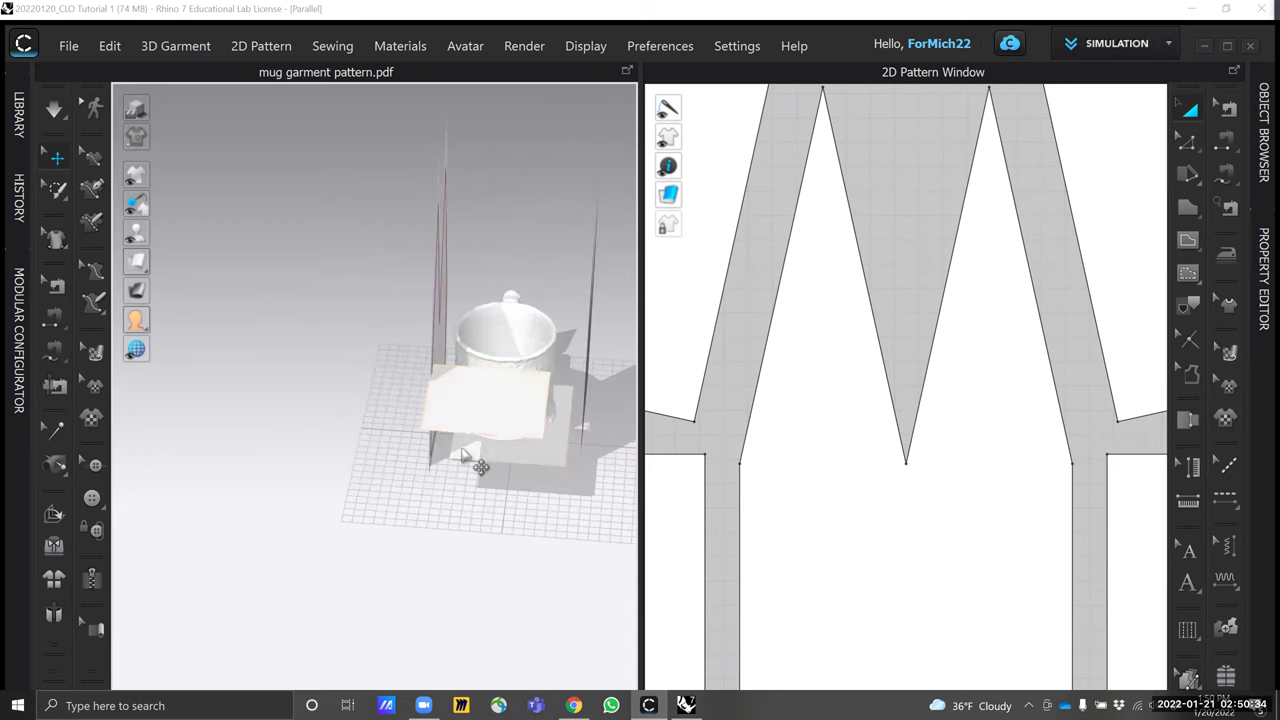
click(452, 410)
drag(522, 408, 548, 411)
right_drag(540, 449, 385, 405)
right_drag(490, 558, 540, 480)
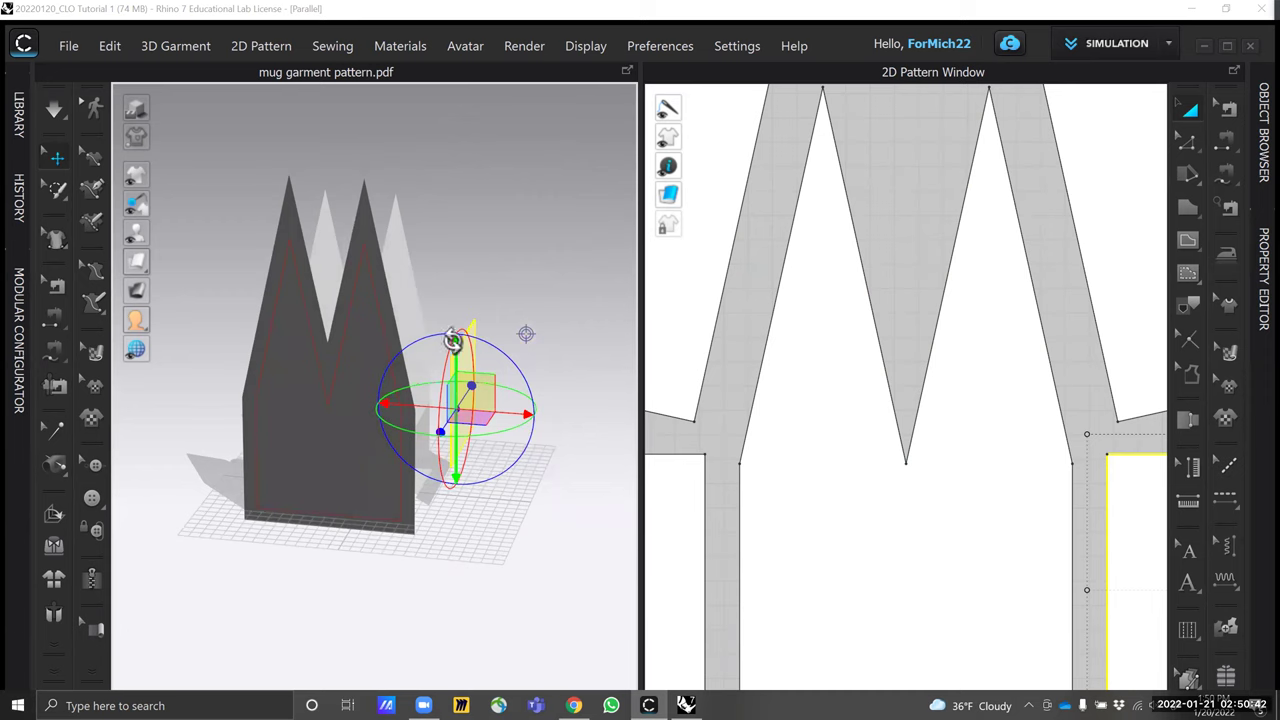
drag(459, 367, 462, 437)
Turn the upright side panel slightly about the vertical axis and lower it a little
right_drag(524, 496, 534, 423)
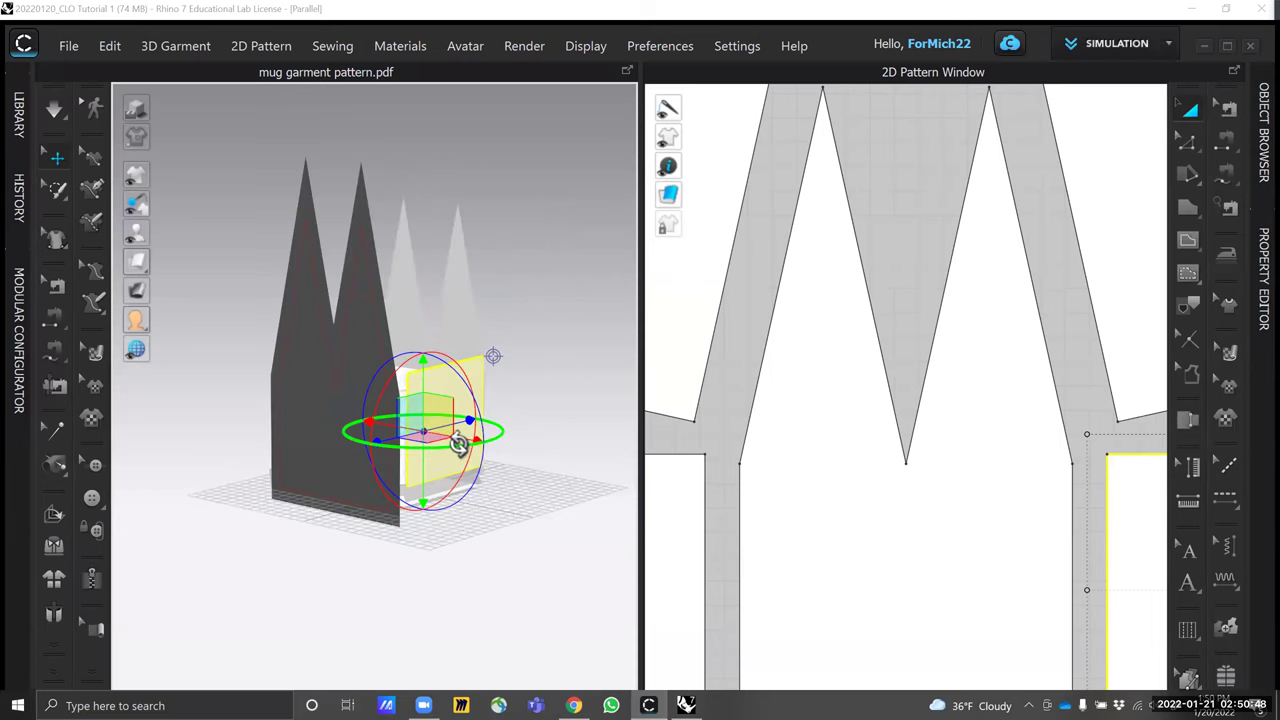
drag(467, 439, 459, 438)
drag(418, 362, 418, 375)
click(500, 438)
Nudge the upright side panel horizontally to fit between the two two-pronged pieces
right_drag(500, 438, 337, 449)
scroll(334, 500, down, 2)
click(336, 446)
scroll(401, 421, down, 2)
scroll(401, 421, up, 4)
click(391, 280)
click(346, 401)
drag(395, 386, 401, 383)
right_drag(460, 508, 391, 492)
click(398, 568)
Rotate the small square panel from the flat pattern's left side perpendicular to the two-pronged pieces and lower it toward the mug
right_drag(332, 528, 457, 163)
scroll(429, 524, down, 4)
click(462, 185)
drag(425, 191, 517, 331)
right_drag(515, 323, 549, 326)
drag(453, 138, 478, 331)
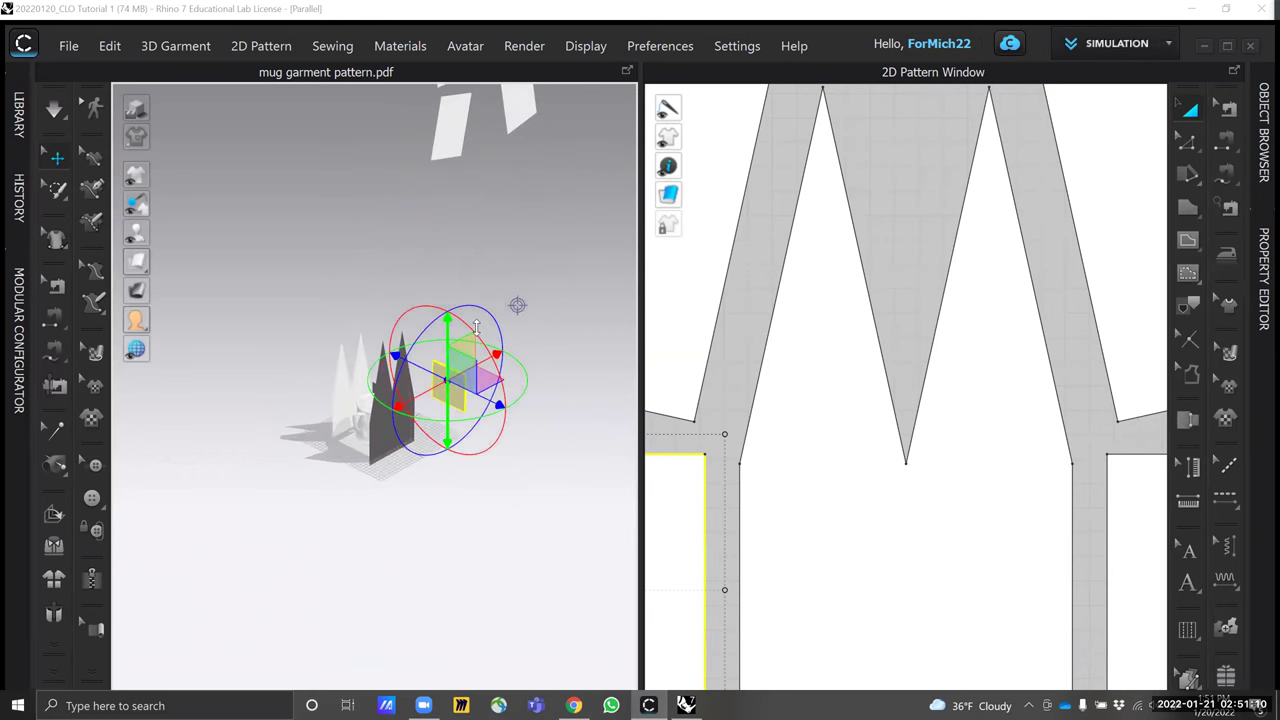
Adjust the second side panel's height and shift it horizontally between the two two-pronged pieces
right_drag(517, 304, 497, 335)
scroll(426, 455, up, 2)
scroll(426, 455, down, 6)
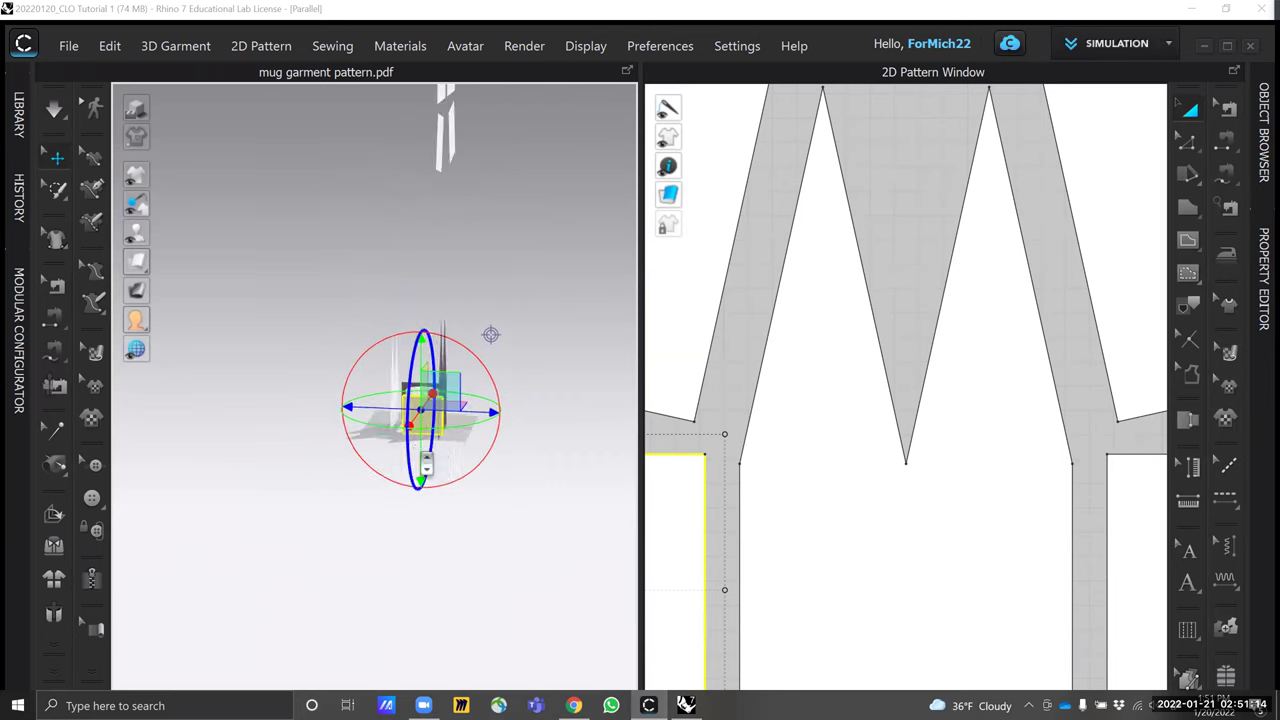
drag(513, 357, 513, 334)
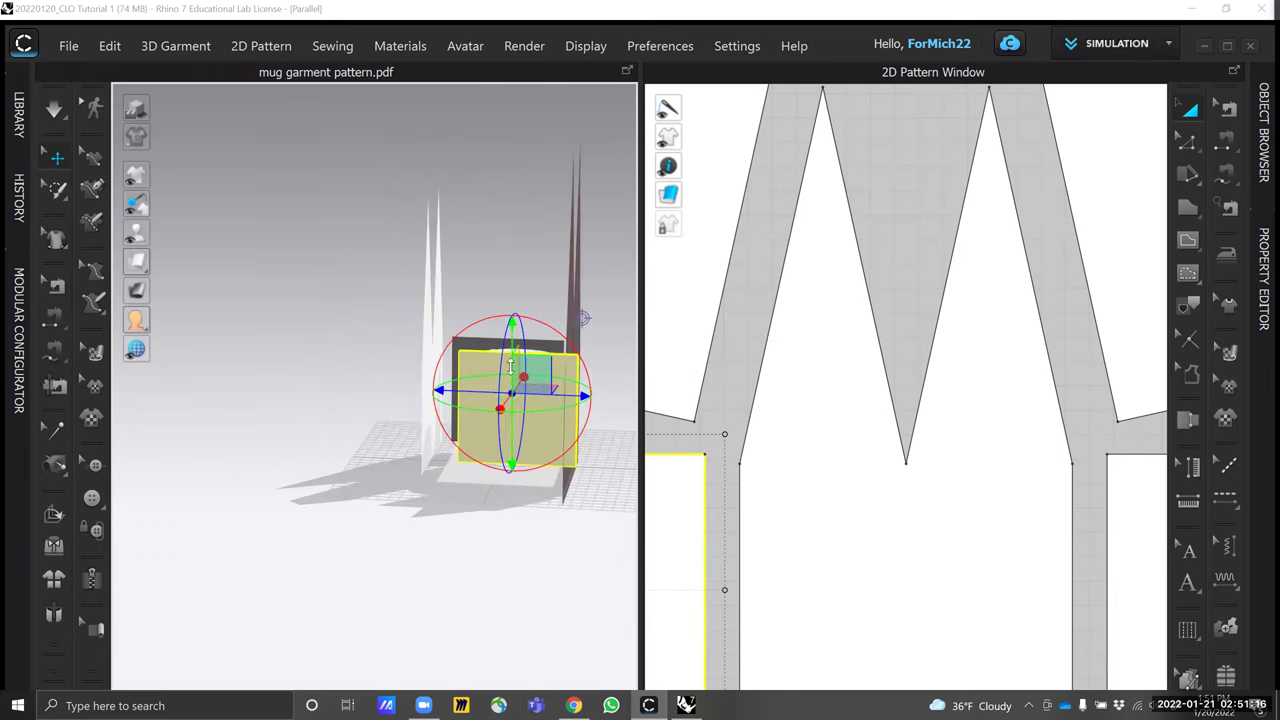
drag(482, 393, 460, 391)
click(509, 526)
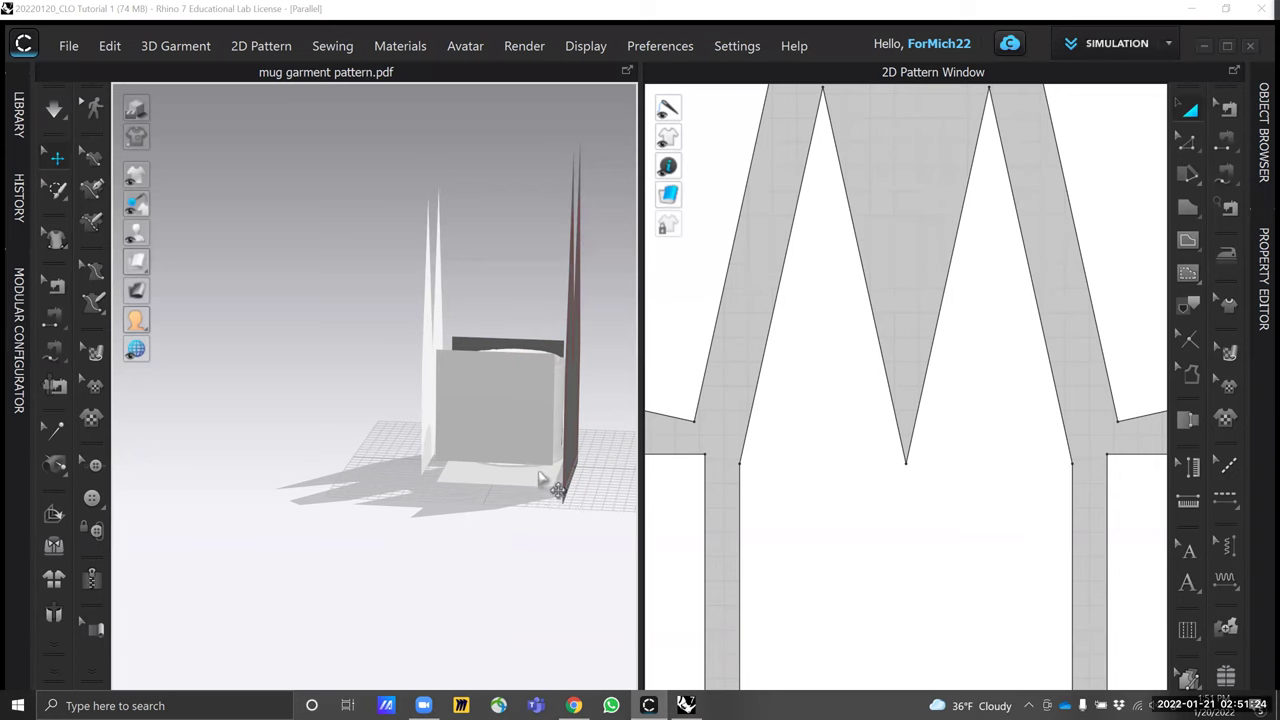
Lower the second side panel toward the base so it closes the mug's remaining open side
right_drag(566, 493, 550, 467)
right_drag(556, 469, 537, 446)
scroll(532, 460, up, 3)
middle_drag(520, 442, 424, 353)
click(424, 353)
click(381, 228)
click(408, 297)
click(334, 366)
drag(386, 370, 389, 404)
click(463, 268)
Review the pieces assembled around the mug and bring the whole flat pattern back into view
right_drag(437, 462, 395, 412)
scroll(460, 460, down, 5)
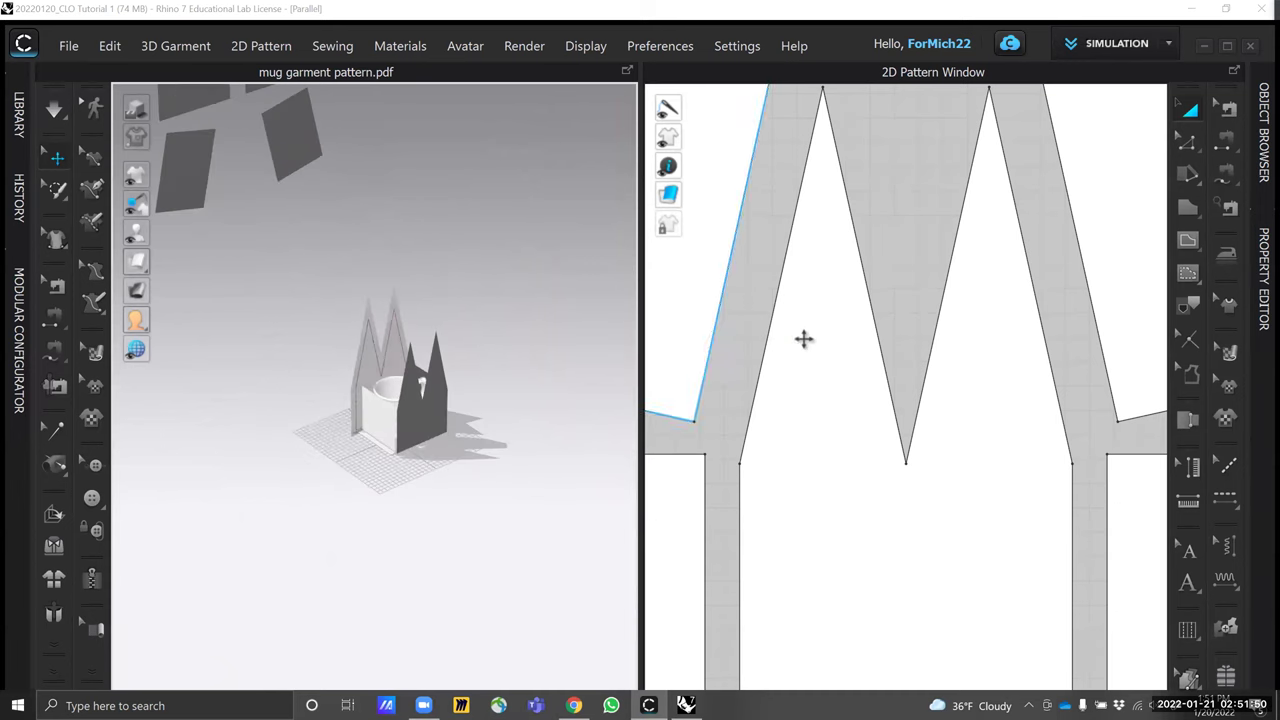
scroll(803, 339, down, 6)
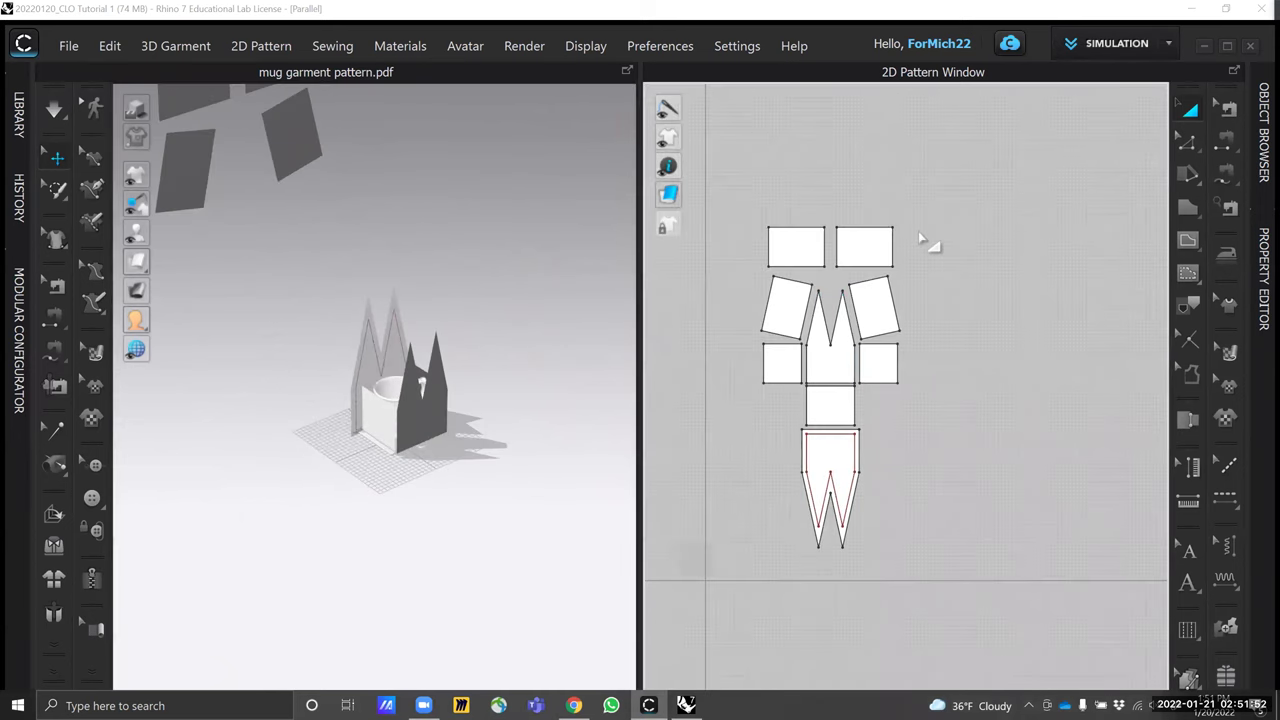
Move the slanted panel from the flat pattern's right side down beside the mug and rotate it perpendicular to the two-pronged pieces
click(183, 144)
drag(190, 110, 197, 462)
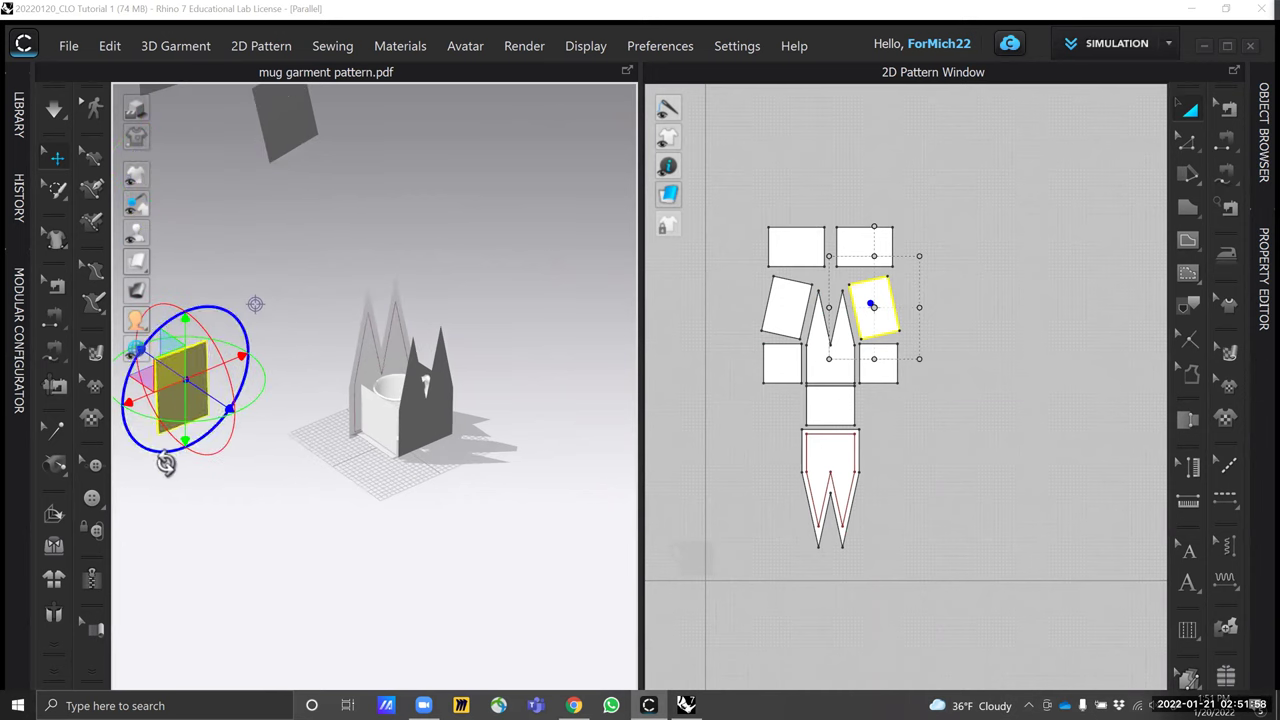
mouse_move(167, 464)
mouse_down()
mouse_move(251, 377)
mouse_move(217, 376)
mouse_up()
drag(250, 329, 438, 257)
right_drag(503, 405, 399, 456)
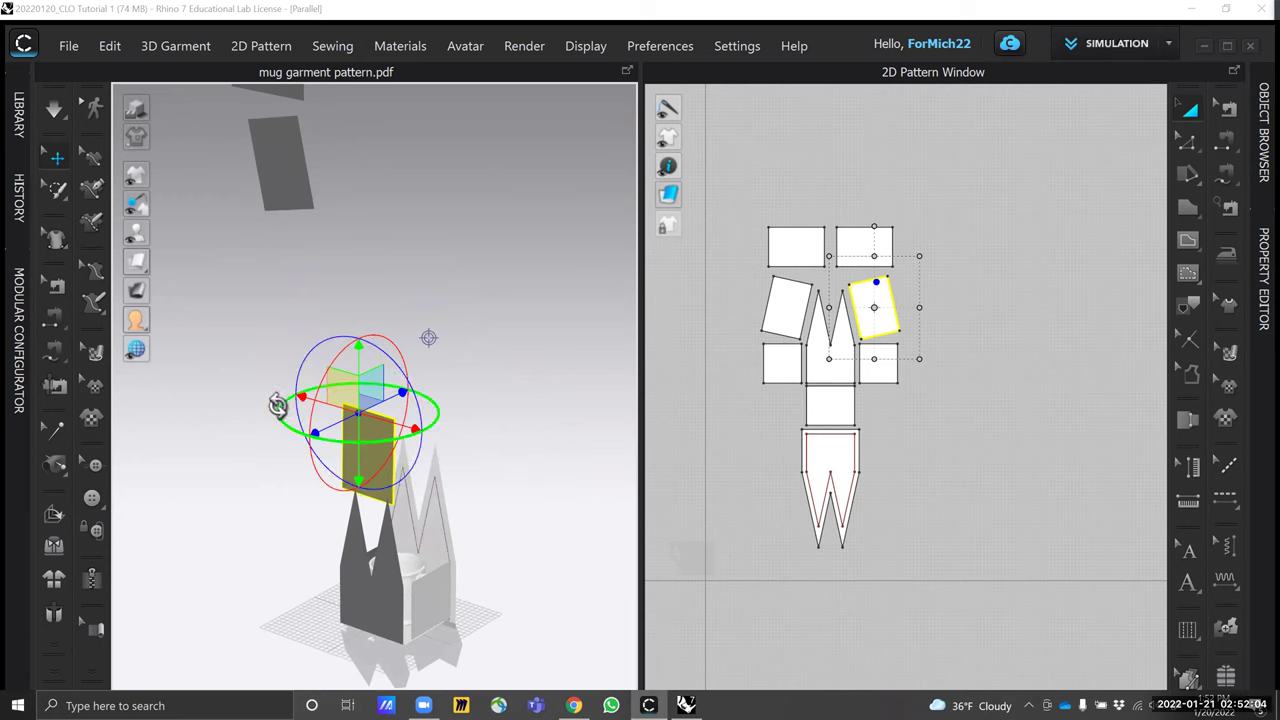
drag(305, 405, 365, 405)
Lower the first slanted panel, tilt it to follow the prongs' outer slope, and shift it in against the two-pronged pieces
right_drag(423, 491, 465, 440)
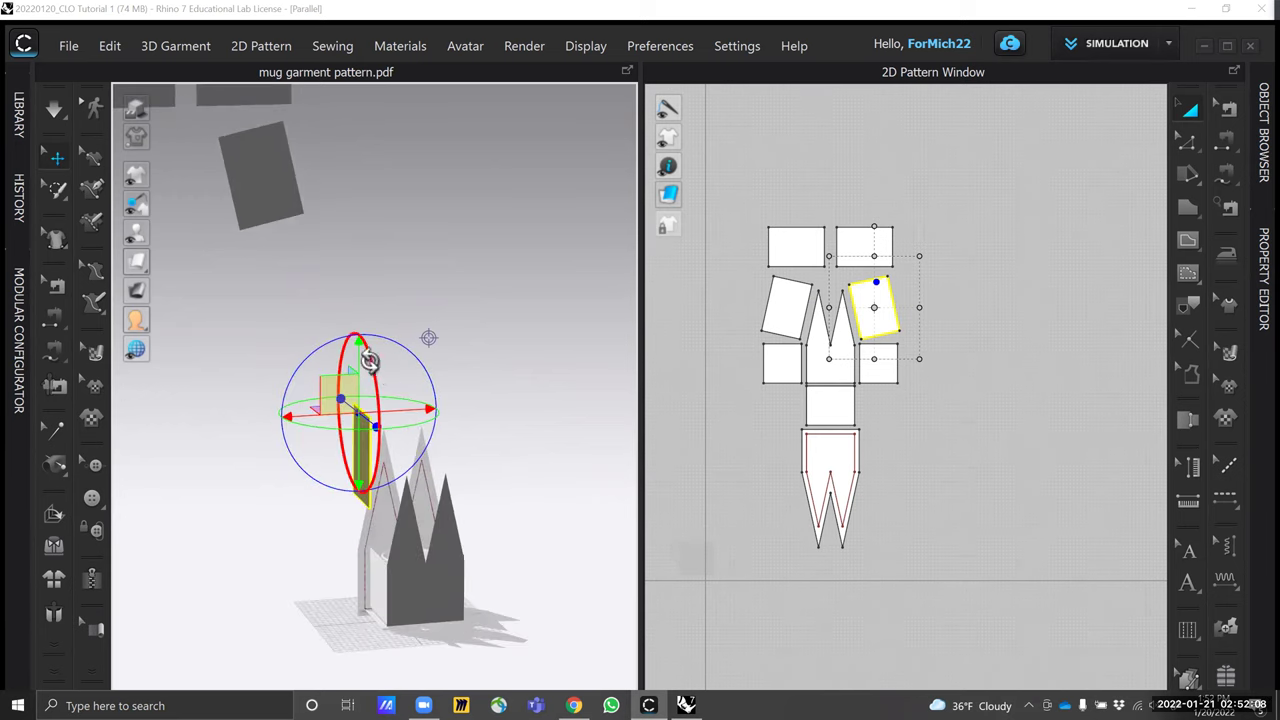
drag(360, 352, 370, 405)
right_drag(505, 525, 408, 484)
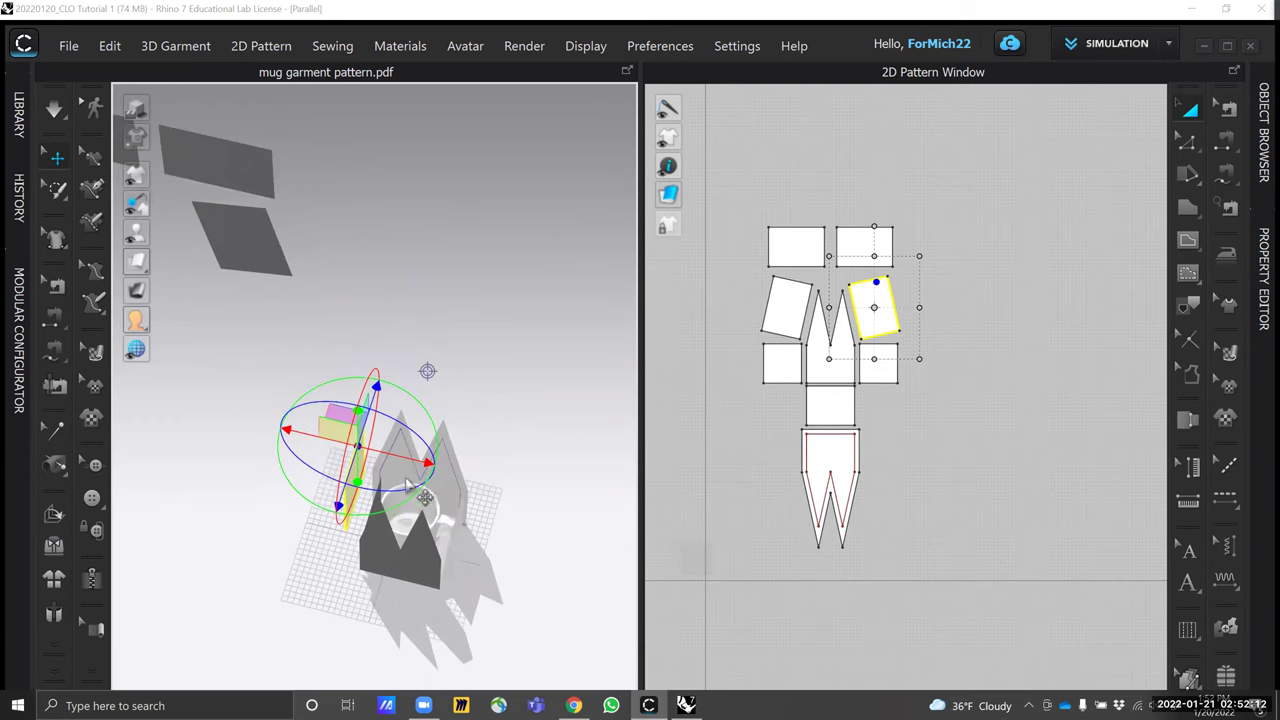
drag(398, 458, 413, 462)
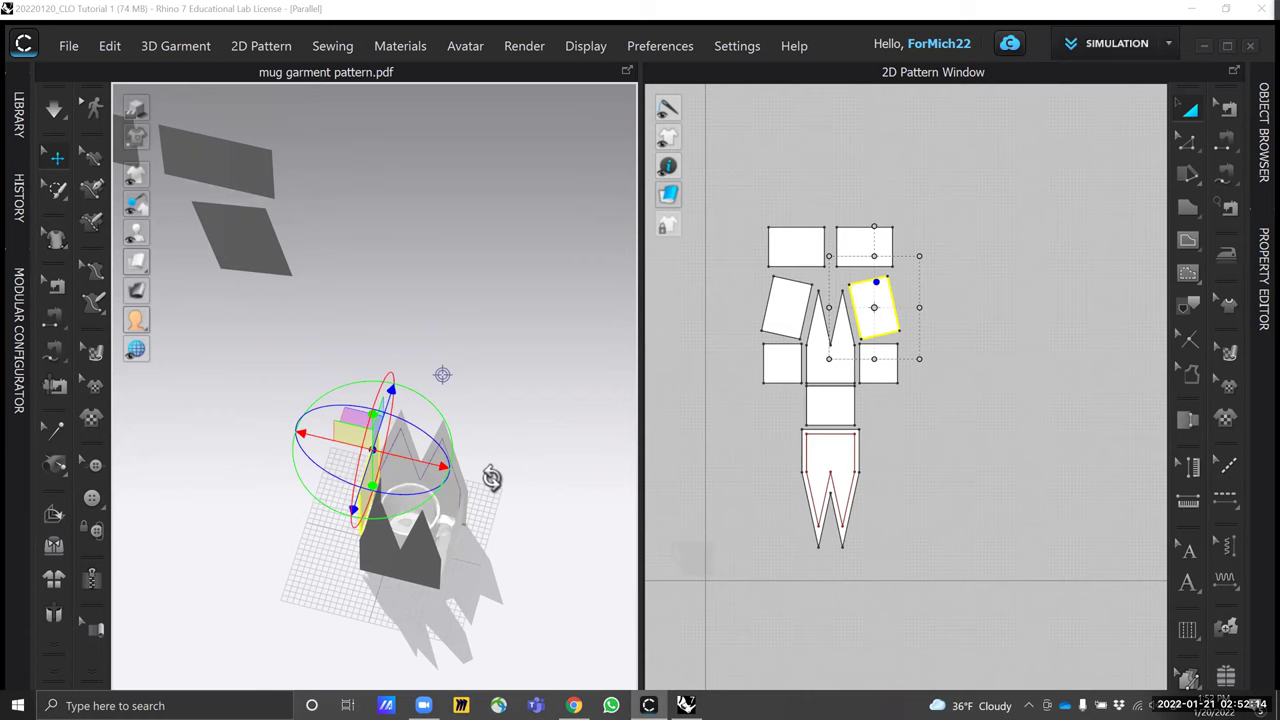
right_drag(491, 478, 497, 460)
drag(401, 391, 425, 372)
right_drag(453, 487, 406, 479)
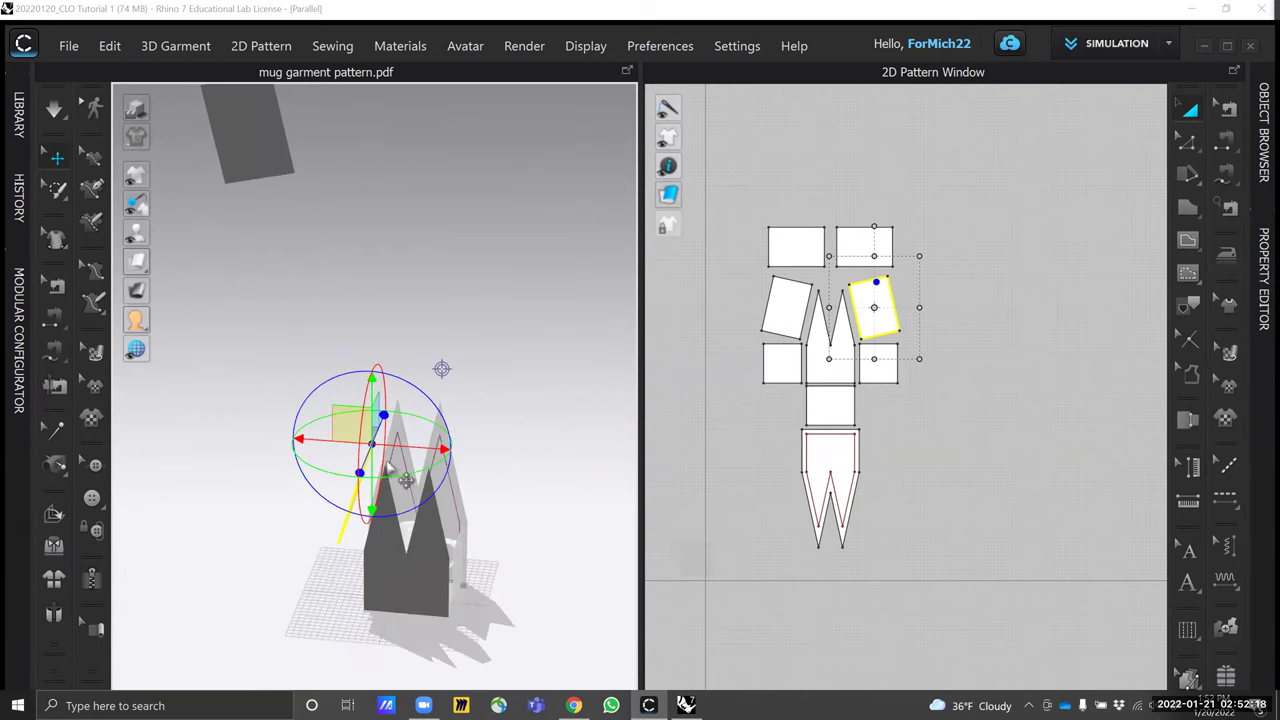
drag(311, 441, 326, 443)
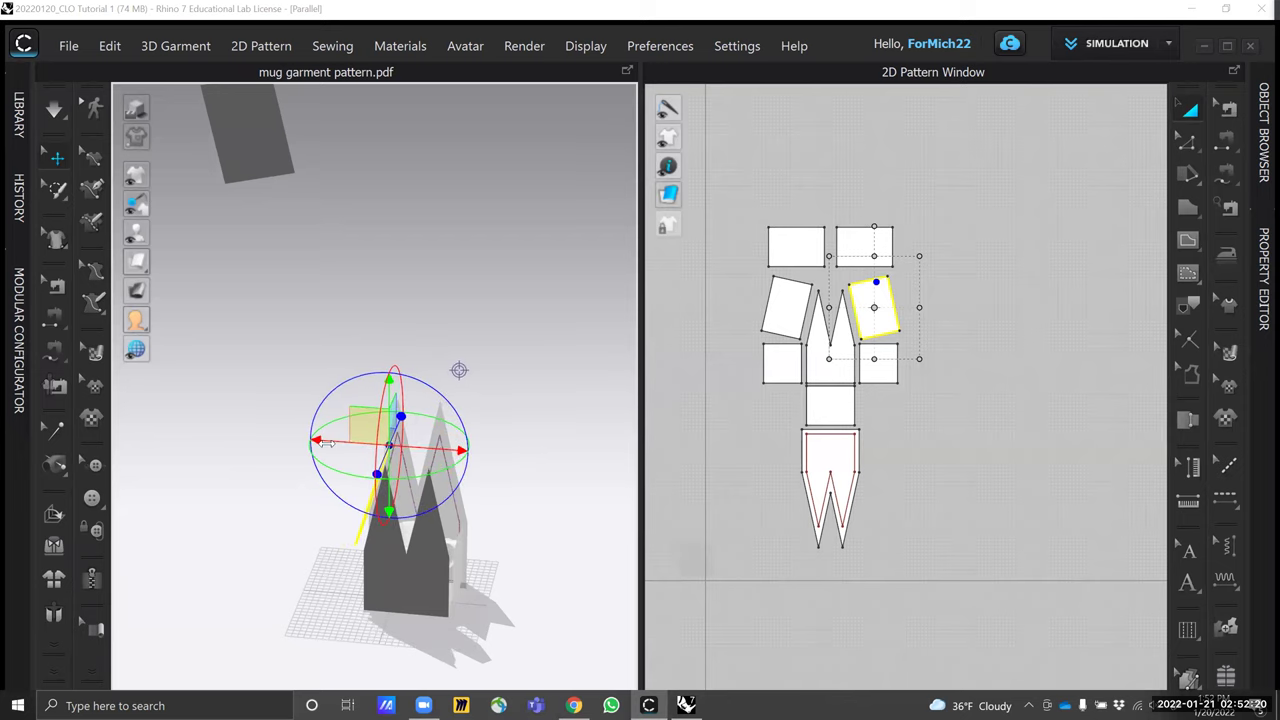
click(605, 511)
Rotate the flat pattern's left slanted panel perpendicular to the two-pronged pieces and lower it beside the mug's opposite side
right_drag(483, 483, 535, 545)
scroll(535, 543, down, 2)
click(512, 269)
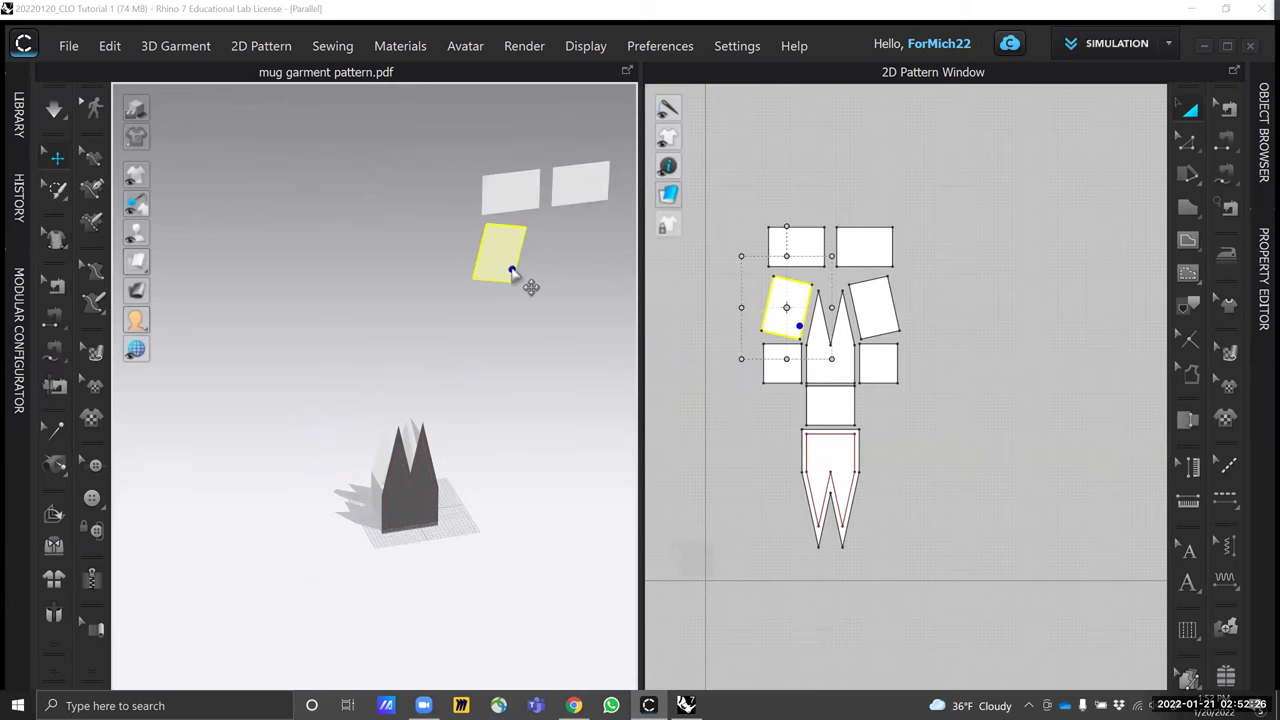
click(589, 374)
click(521, 256)
drag(585, 258, 416, 317)
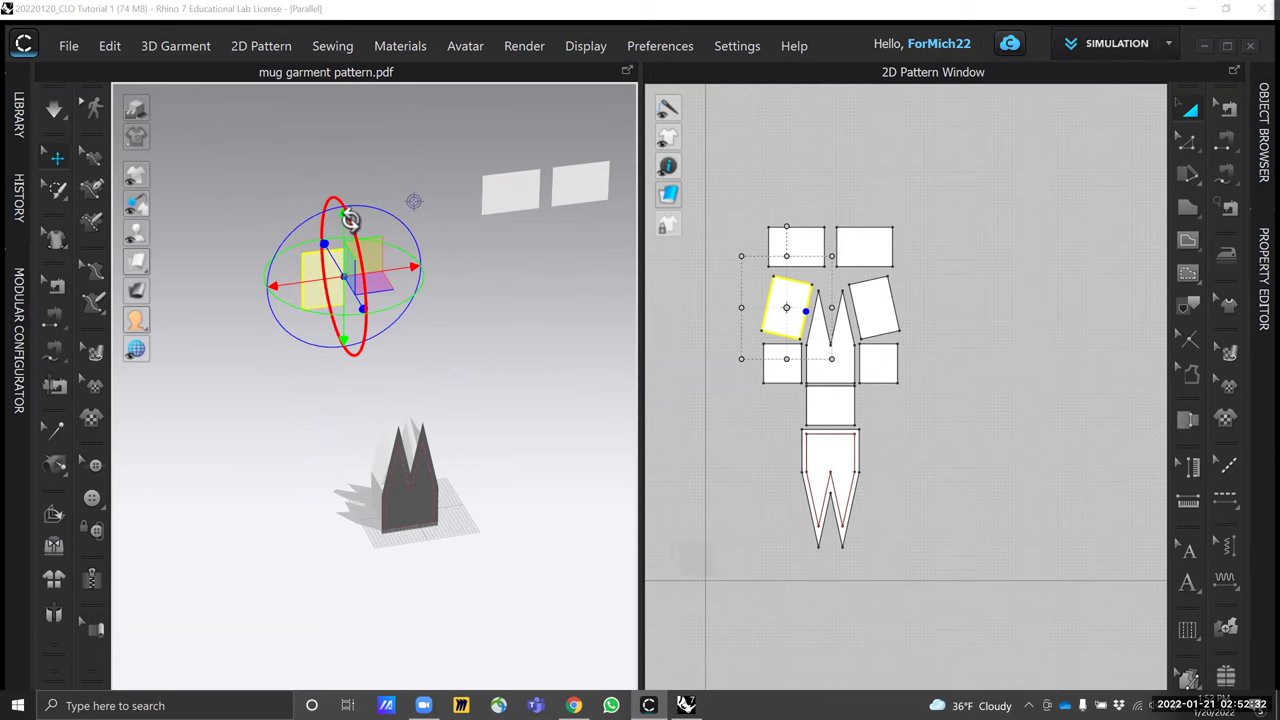
drag(349, 214, 389, 459)
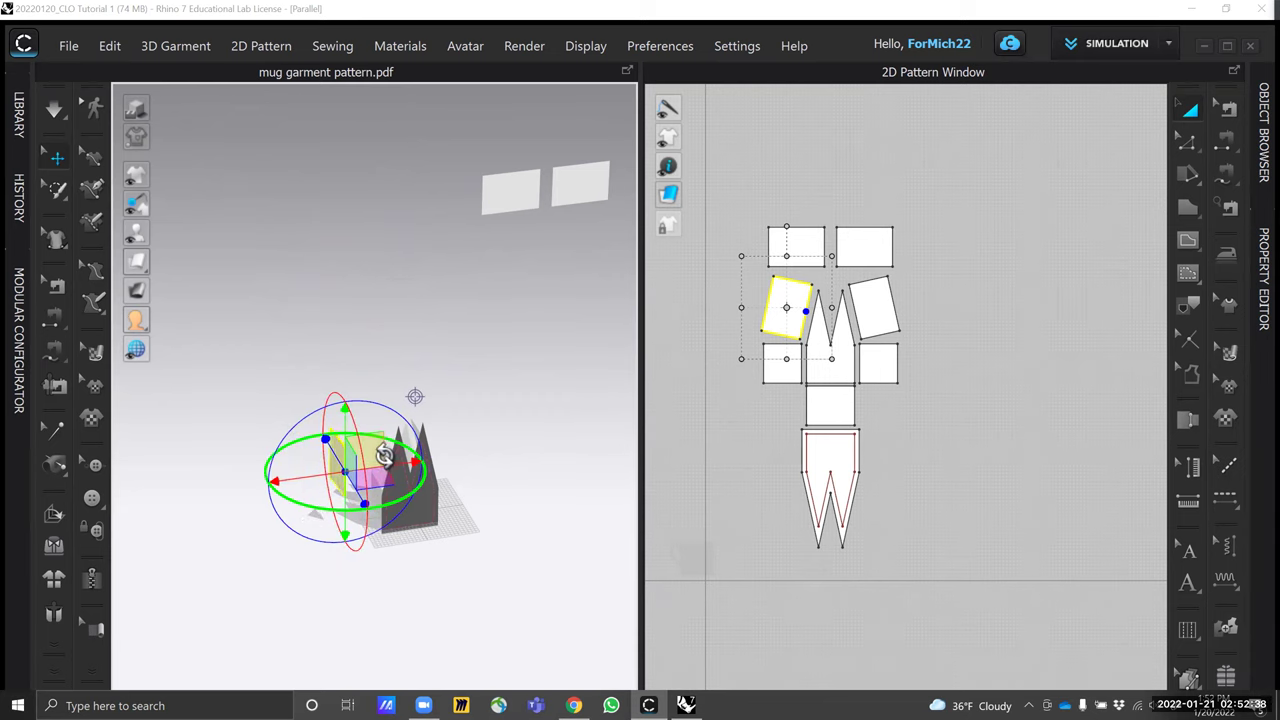
mouse_move(429, 506)
right_down()
mouse_move(426, 480)
mouse_move(440, 498)
right_up()
click(450, 506)
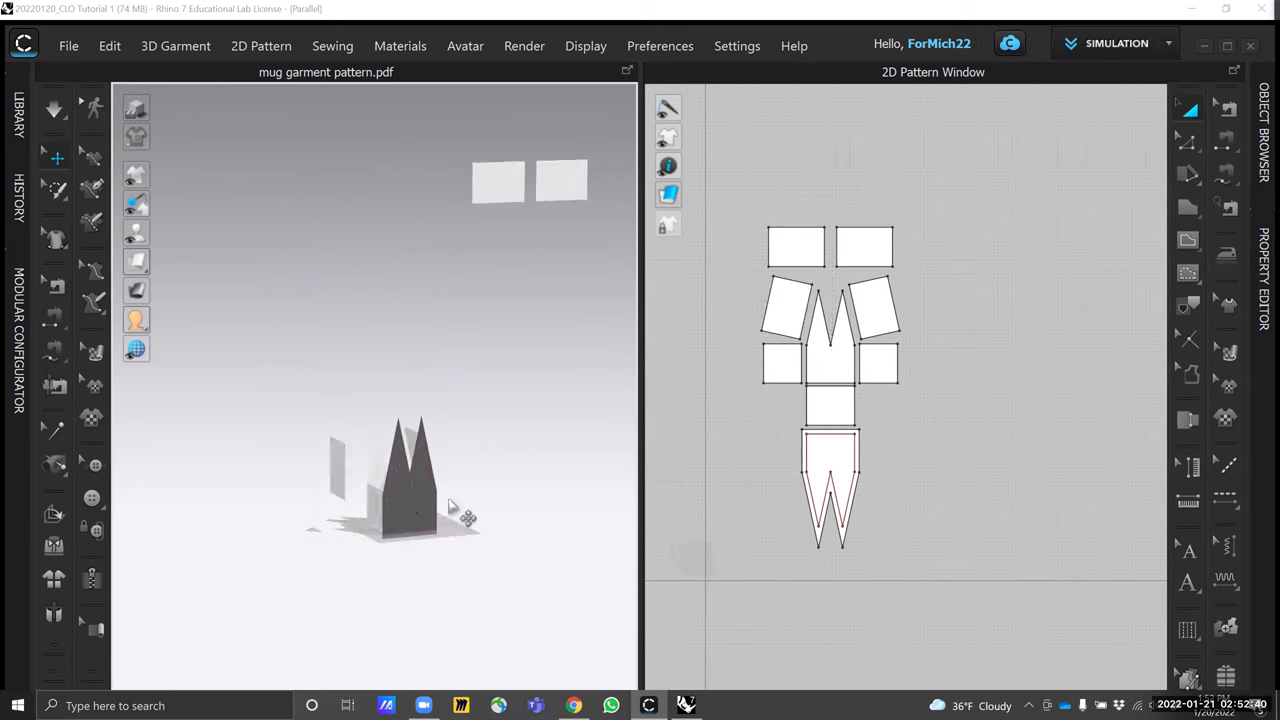
Adjust the second slanted panel's height and align it against the outer slope of the two-pronged pieces
click(343, 457)
right_drag(350, 452, 387, 428)
scroll(383, 476, up, 2)
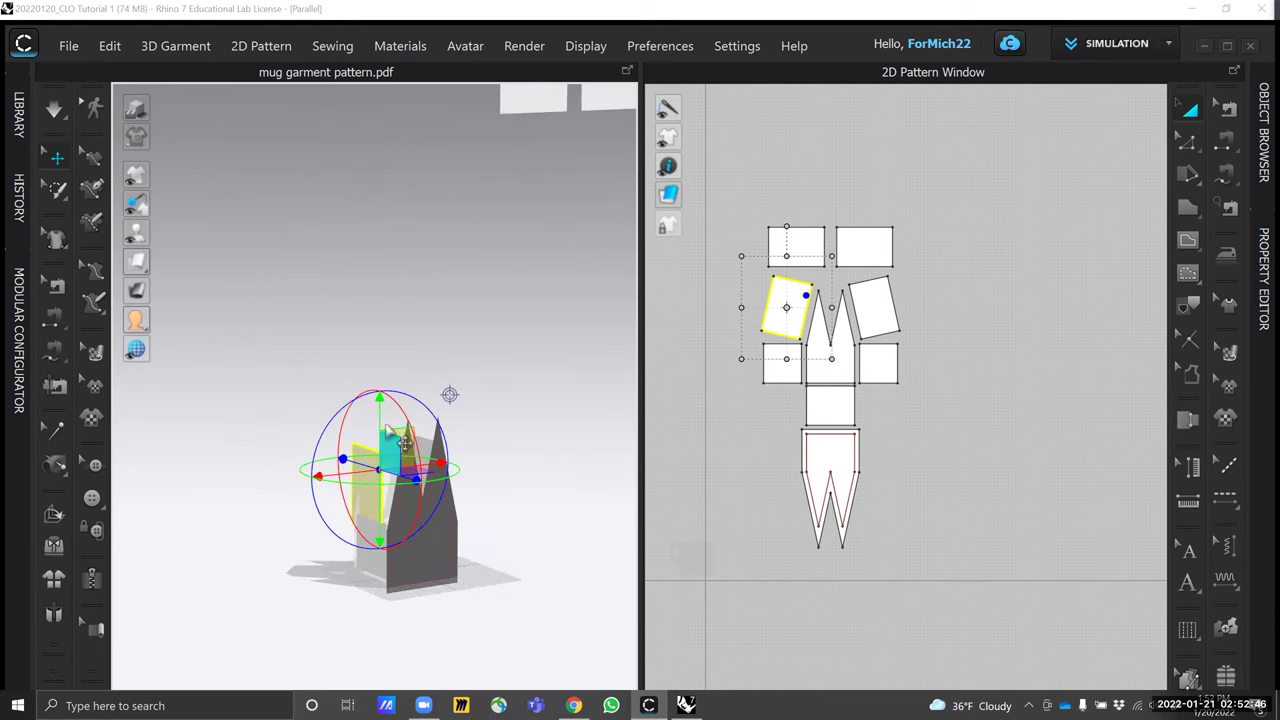
drag(378, 407, 378, 394)
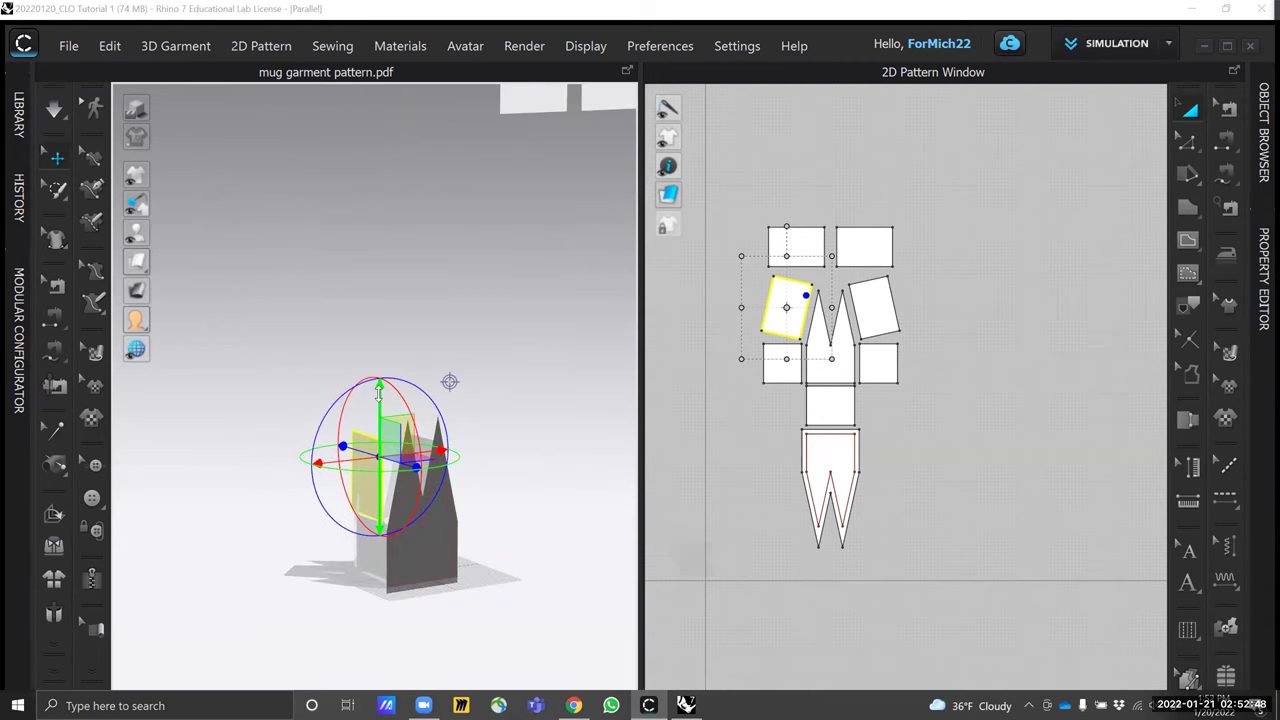
right_drag(428, 482, 325, 473)
drag(320, 450, 337, 453)
right_drag(535, 576, 425, 395)
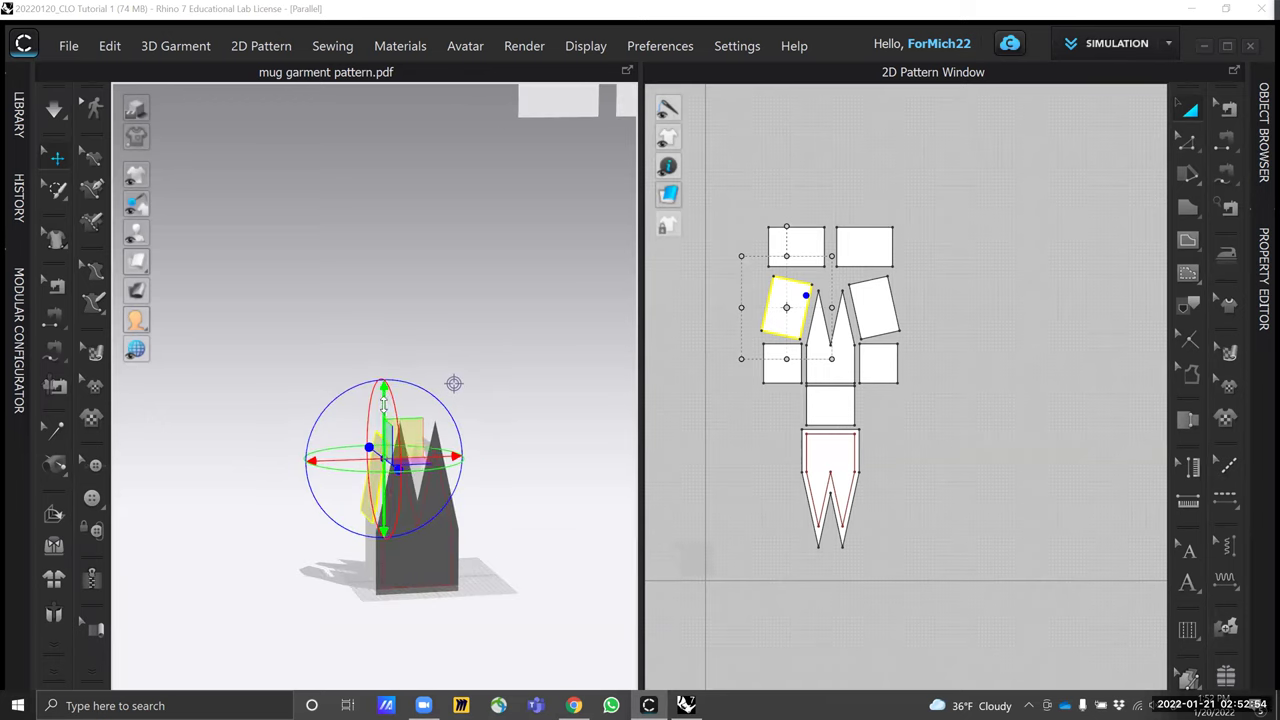
click(563, 468)
Rotate the flat pattern's upper-left rectangle perpendicular to the two-pronged pieces and move it over the mug
right_drag(540, 445, 491, 480)
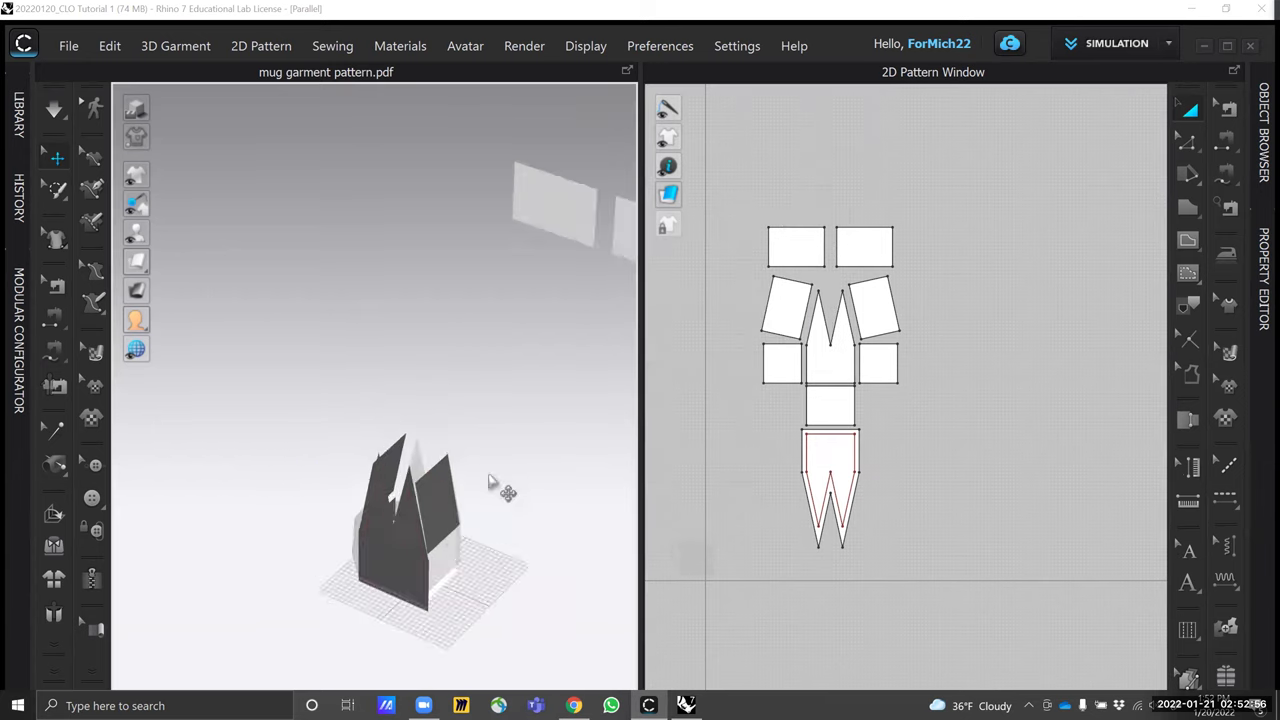
scroll(509, 350, up, 2)
click(517, 276)
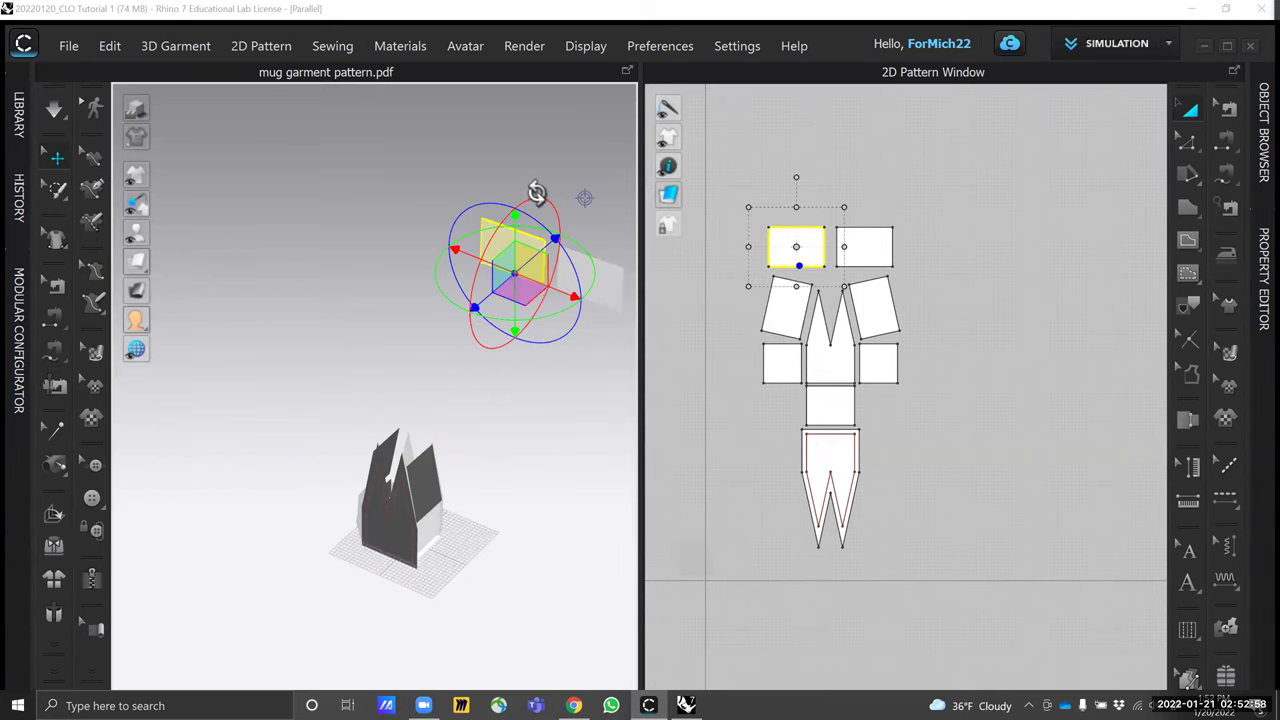
drag(541, 198, 572, 251)
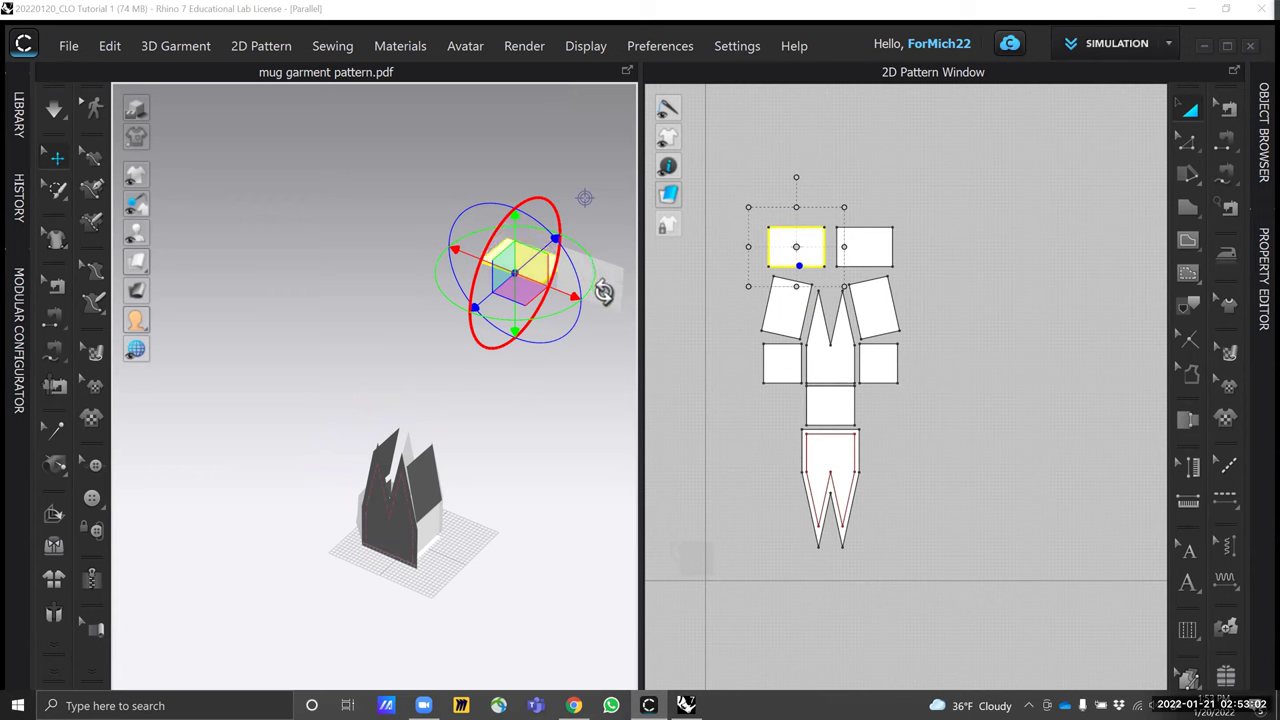
drag(462, 215, 467, 292)
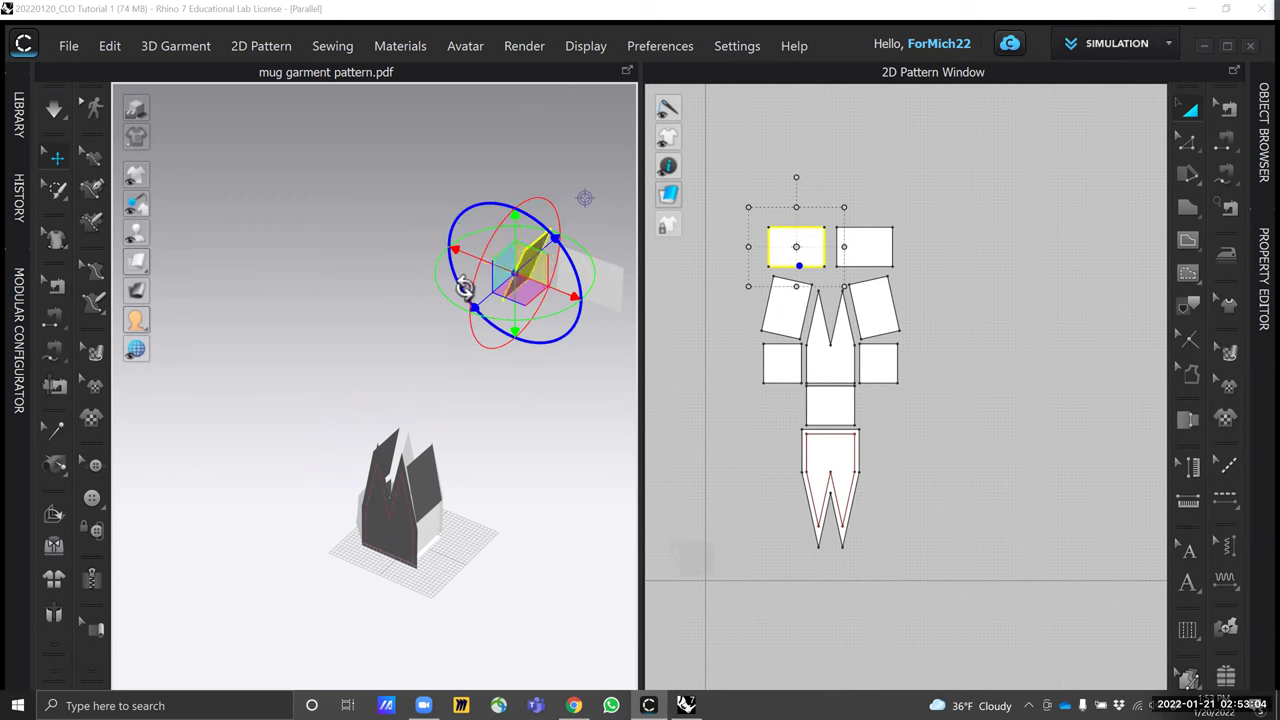
right_drag(600, 362, 594, 392)
drag(566, 308, 491, 262)
drag(441, 184, 436, 349)
Lower the rectangular panel into the notch between the prongs and tilt it along a prong's inner slope
right_drag(476, 455, 537, 429)
drag(440, 413, 440, 442)
right_drag(490, 532, 432, 582)
drag(510, 495, 484, 497)
right_drag(484, 497, 437, 484)
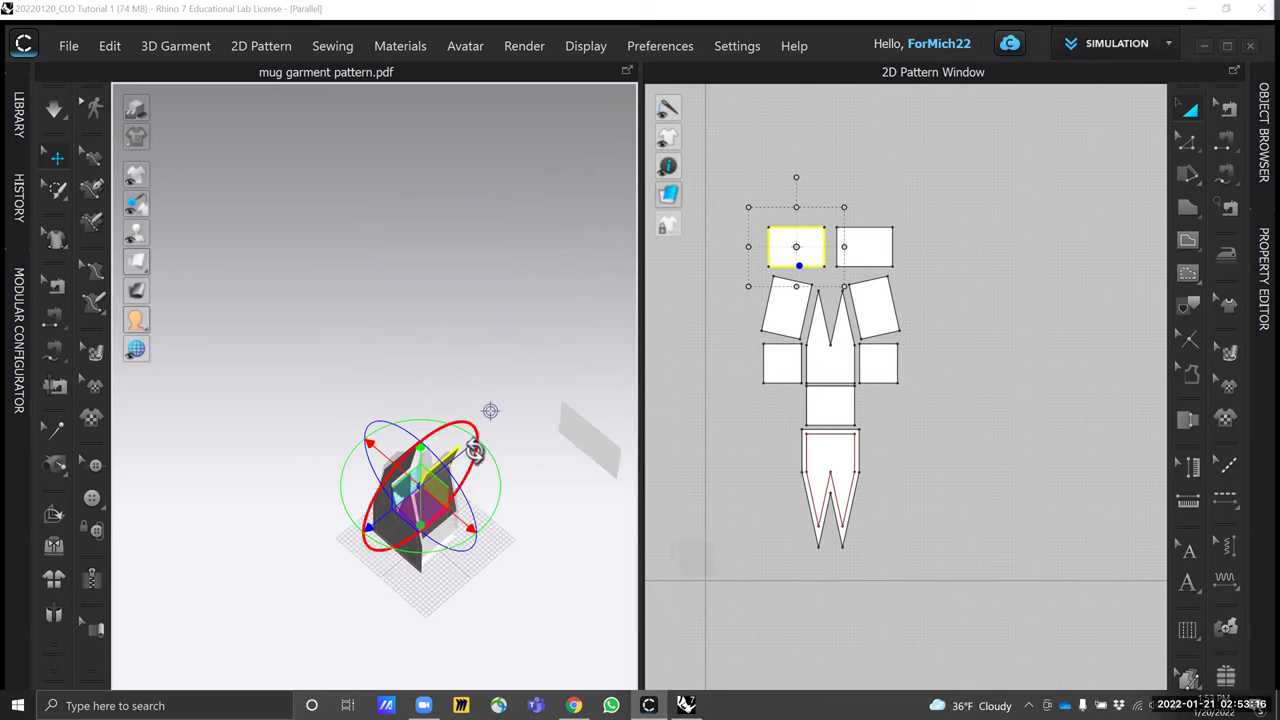
drag(473, 446, 457, 459)
click(510, 520)
Fine-tune the inner rectangular panel's position between the two-pronged pieces and check it from the other side
right_drag(510, 520, 451, 514)
click(430, 457)
scroll(514, 492, up, 2)
right_drag(515, 490, 507, 510)
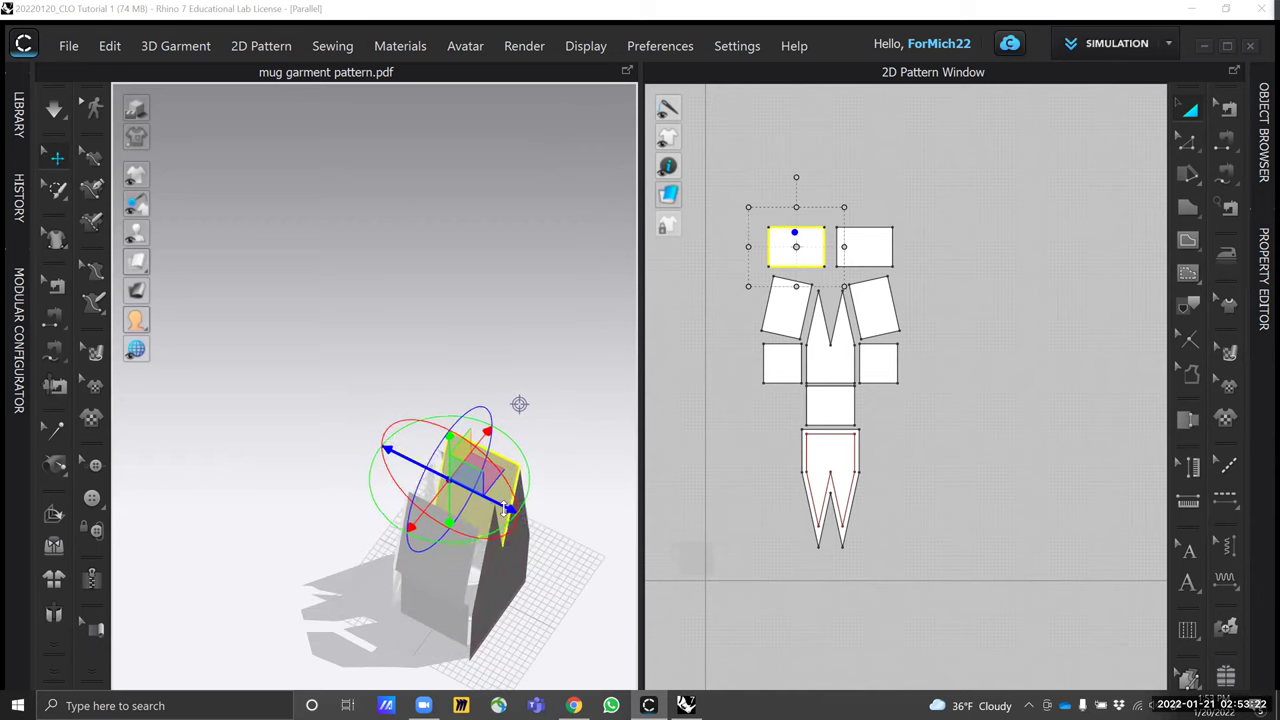
click(497, 354)
right_drag(497, 354, 360, 395)
right_drag(566, 512, 374, 434)
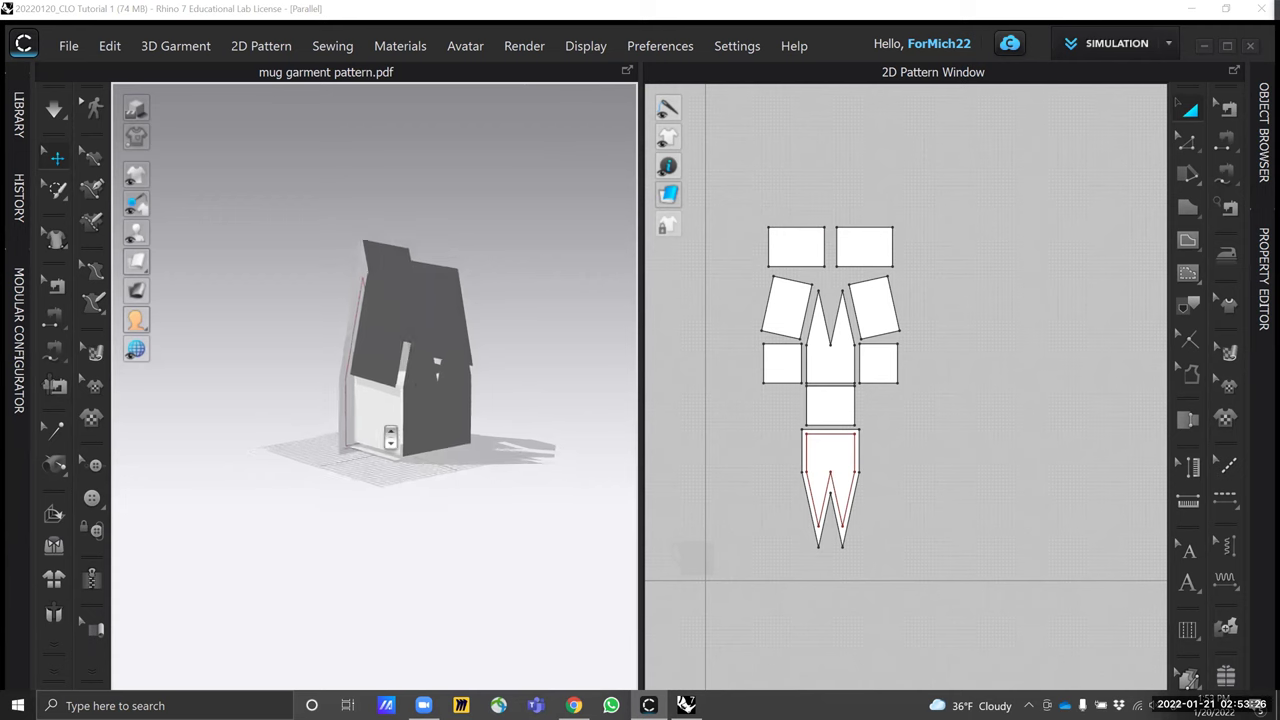
Examine the gap between the small square side panel and the internal outline of the neighbouring two-pronged piece
scroll(314, 487, up, 5)
scroll(314, 487, up, 3)
right_drag(314, 487, 429, 531)
click(429, 531)
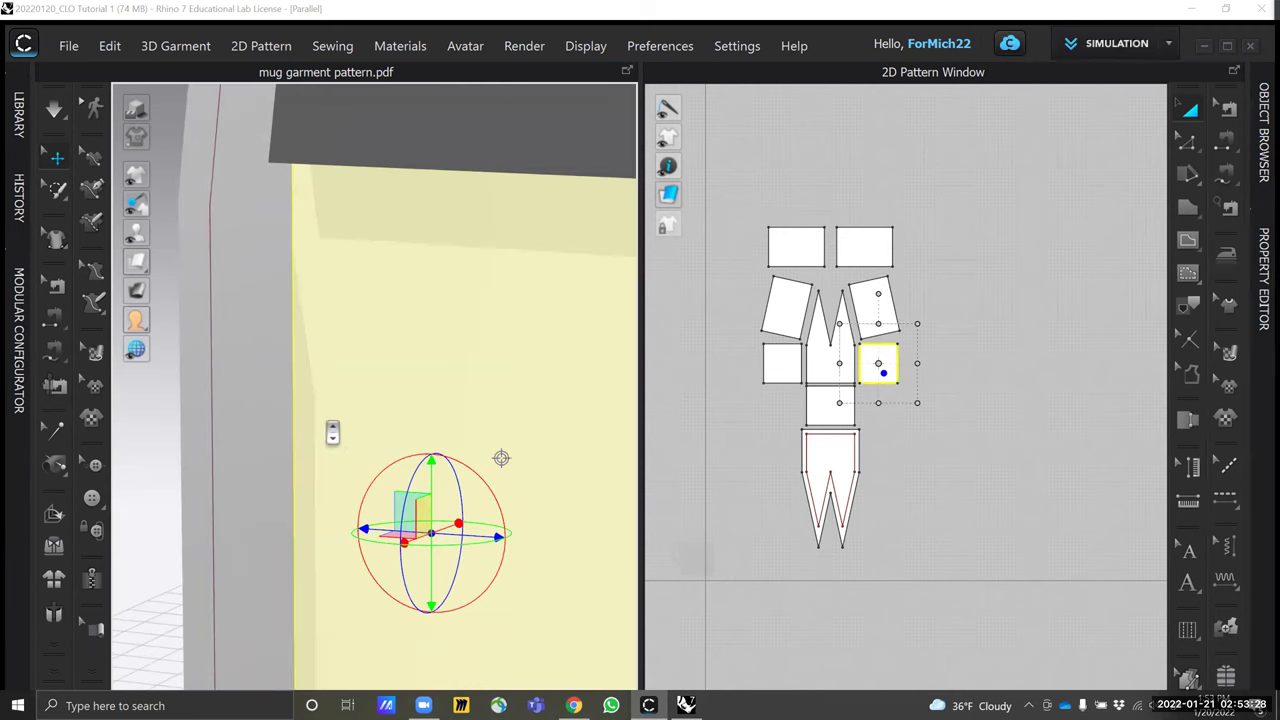
scroll(332, 432, down, 2)
scroll(333, 432, down, 2)
drag(448, 479, 437, 479)
click(255, 442)
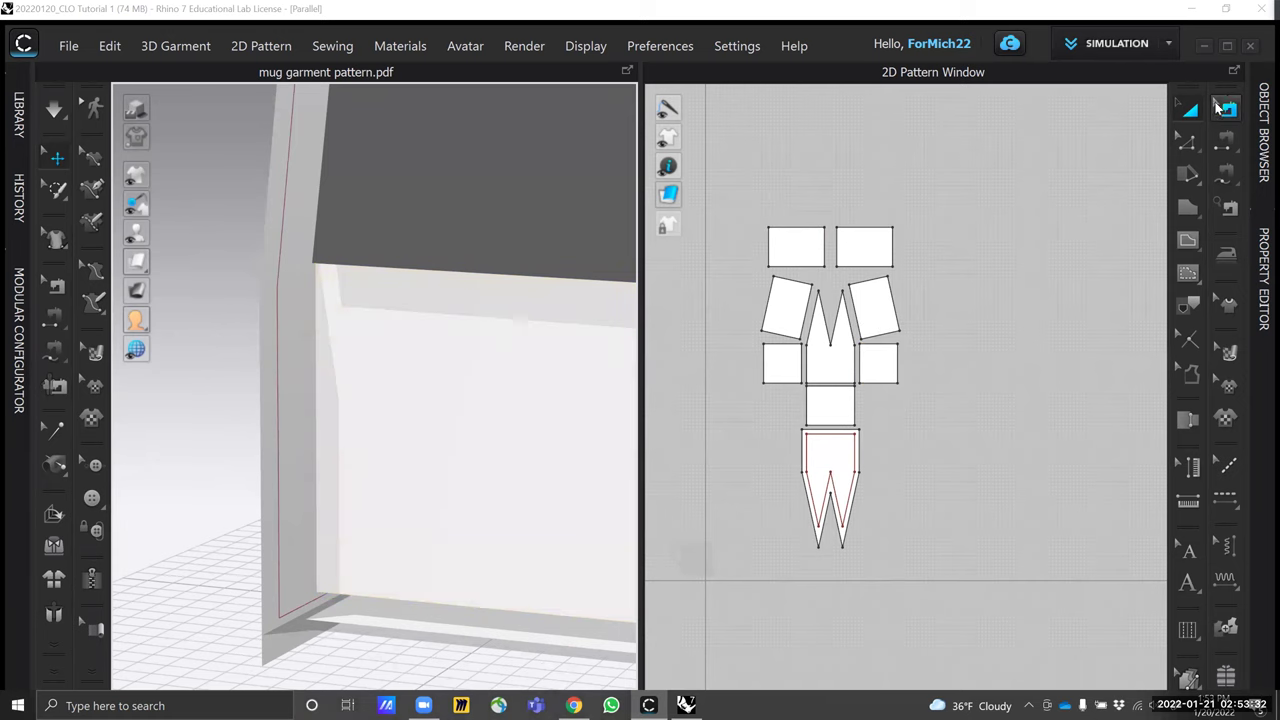
Sew the square side panel's vertical edge to the matching internal line on the lower two-pronged piece with Segment Sewing
click(1228, 143)
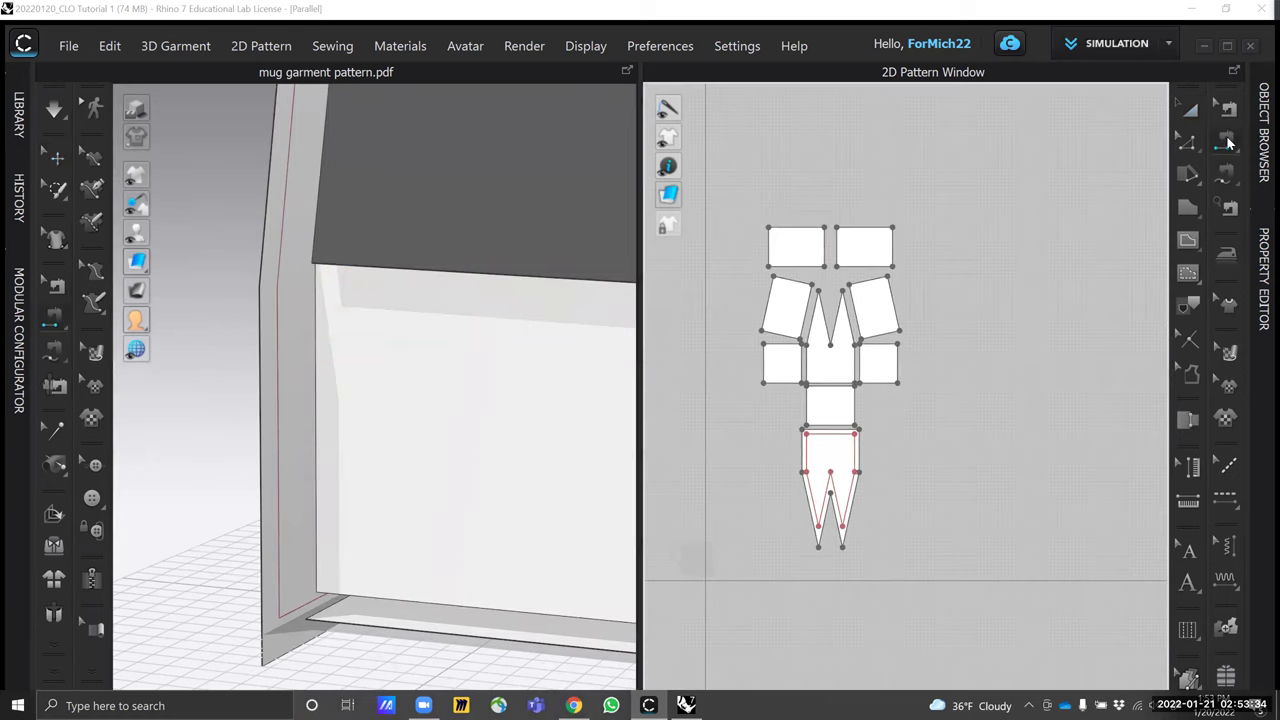
click(280, 552)
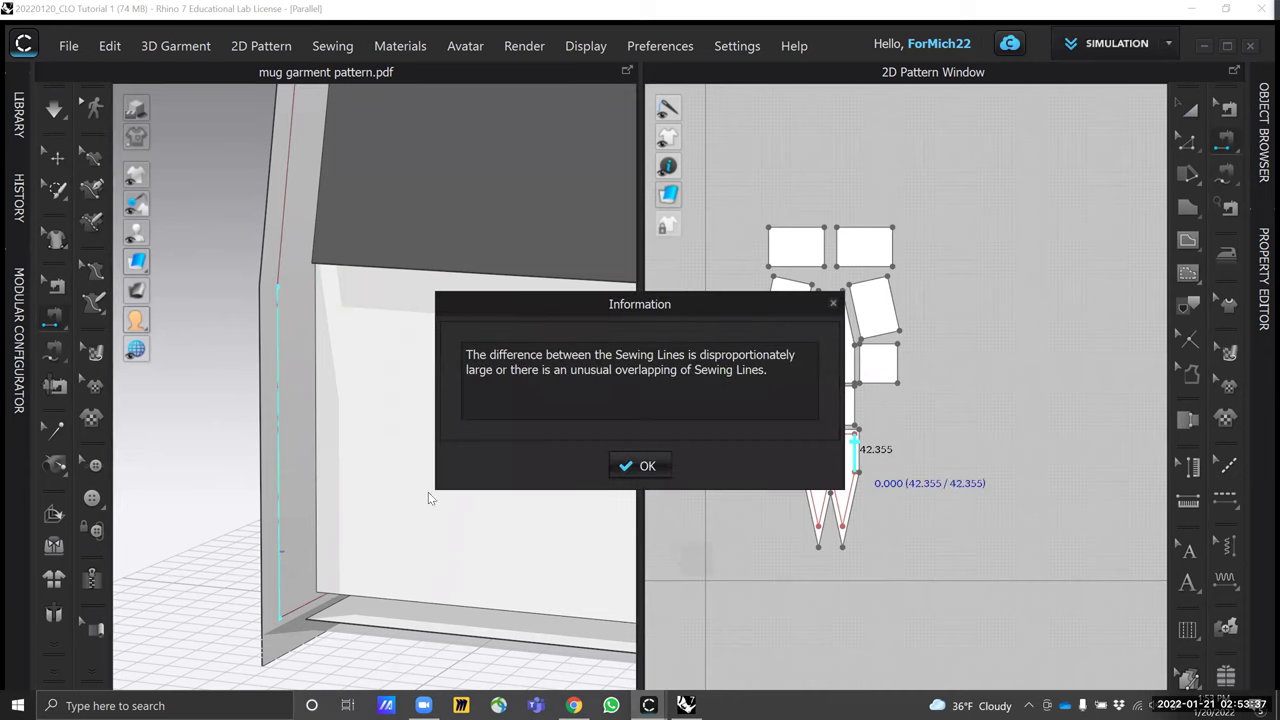
click(649, 474)
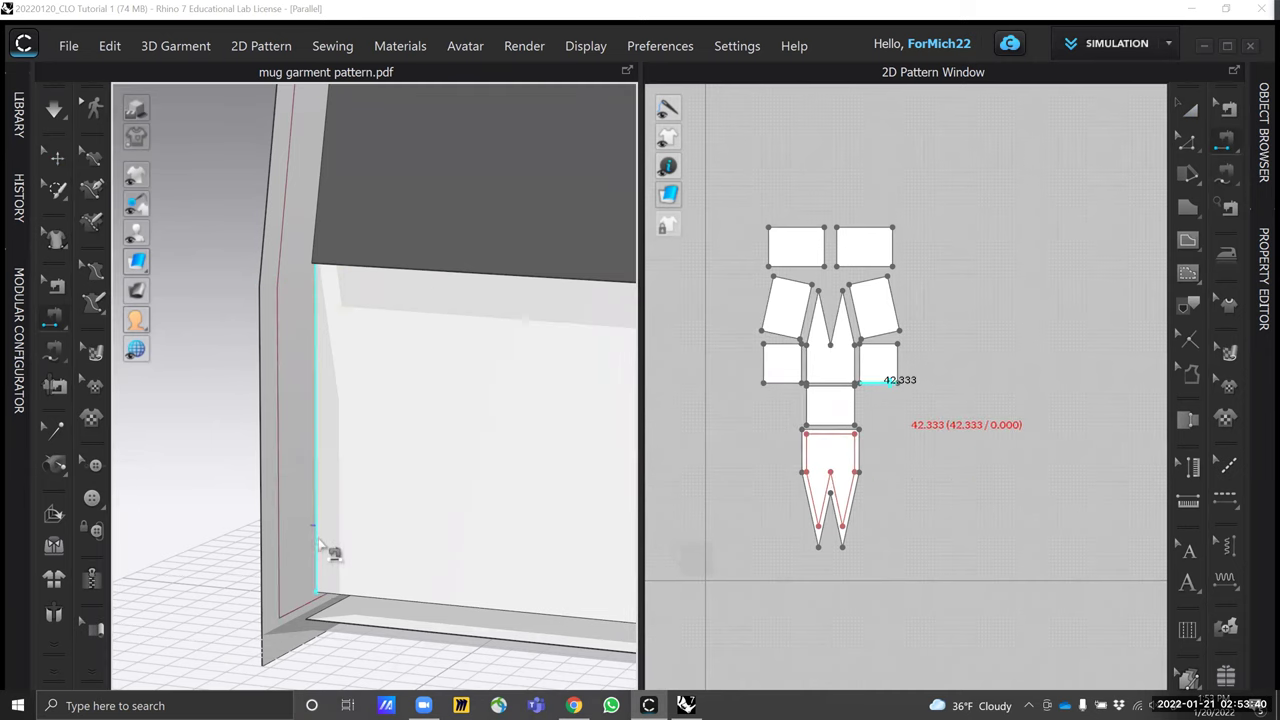
click(280, 557)
Sew the adjacent side edge of the base panel to the bottom edge of the square side panel
mouse_move(349, 483)
right_down()
mouse_move(369, 409)
mouse_move(386, 479)
right_up()
click(396, 484)
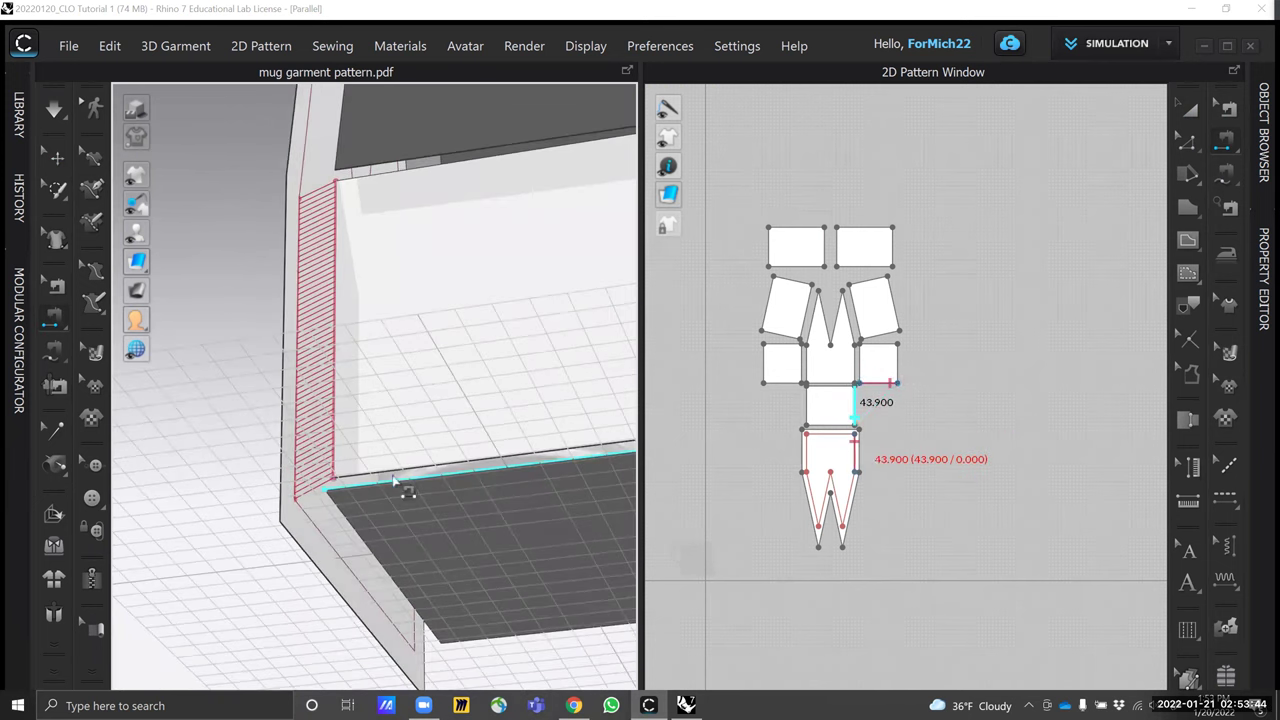
click(398, 470)
click(400, 473)
right_drag(337, 466, 337, 500)
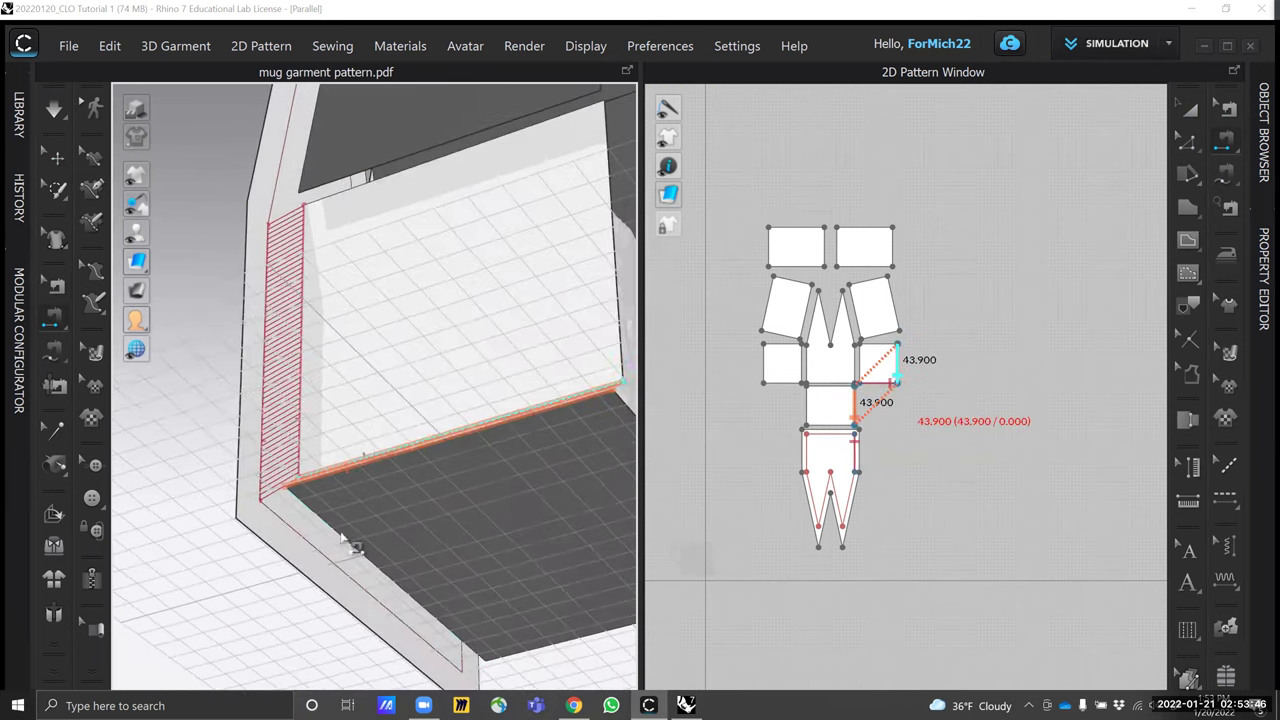
Sew the base panel's front edge to the internal bottom line of the lower two-pronged piece
click(316, 548)
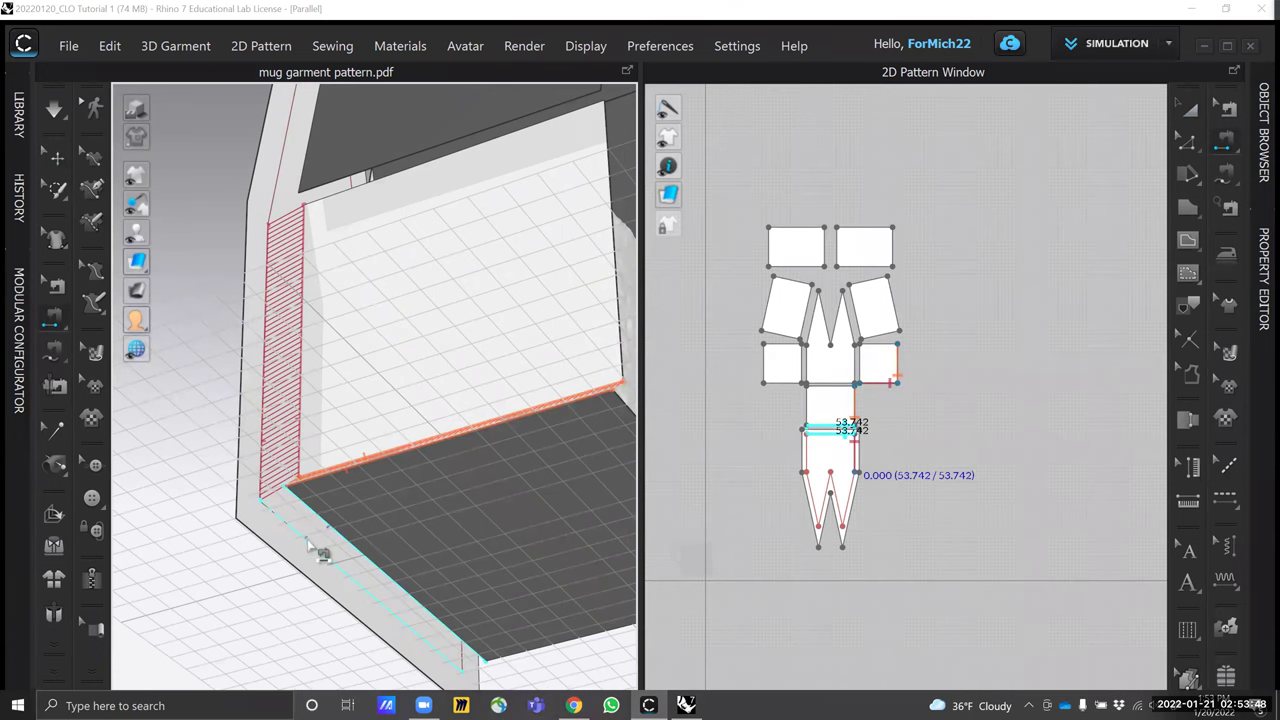
click(309, 543)
scroll(317, 486, down, 3)
right_drag(460, 395, 594, 379)
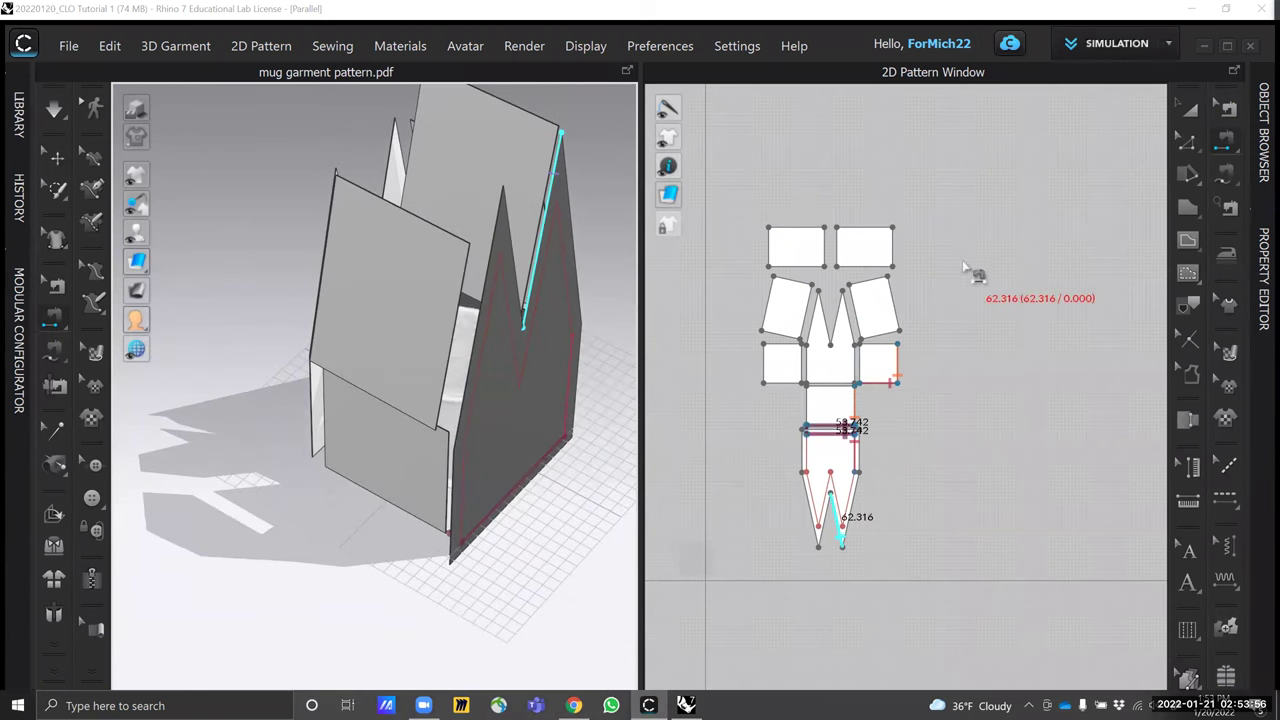
Open the Example_mug garment project with its garment and avatar, without saving the current file
click(70, 46)
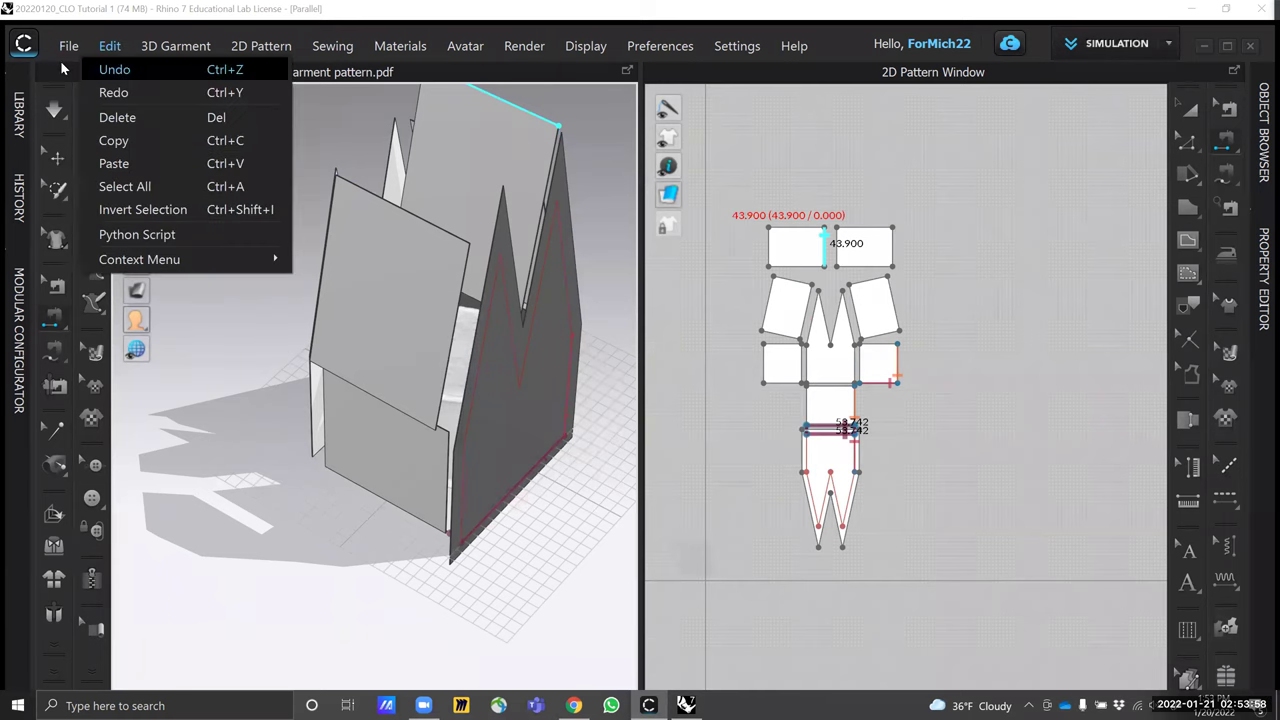
mouse_move(87, 100)
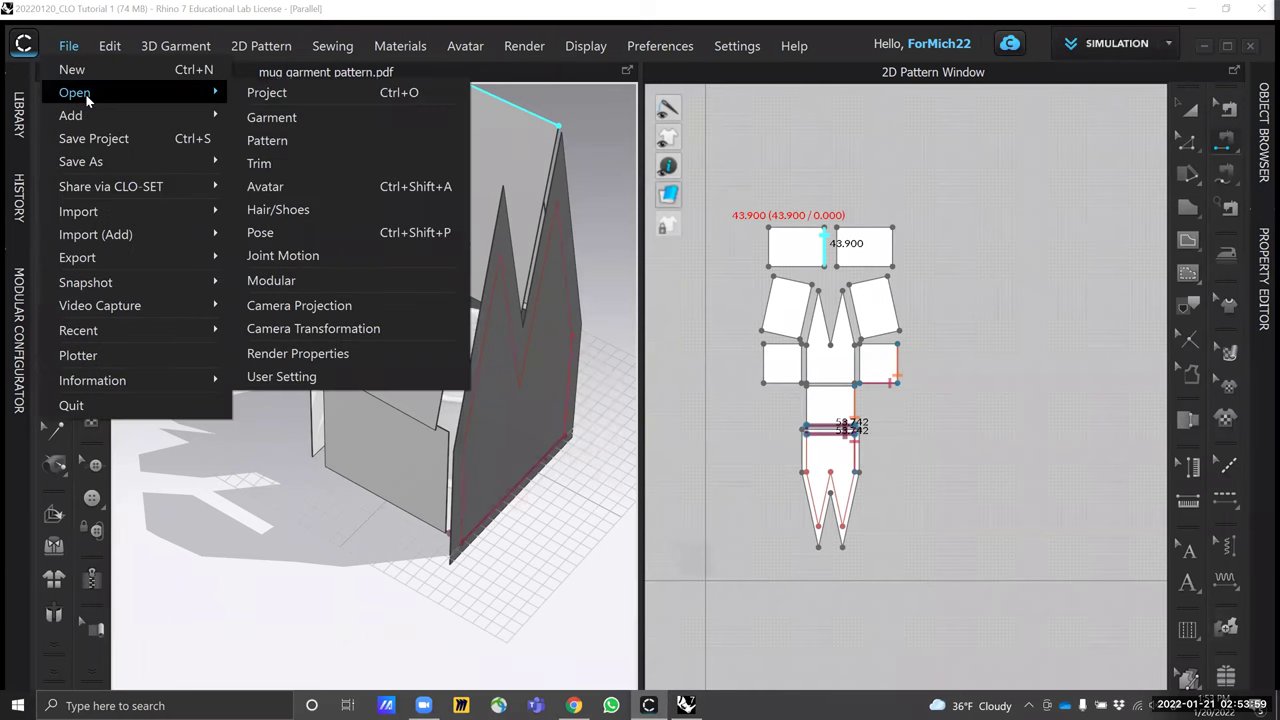
click(258, 93)
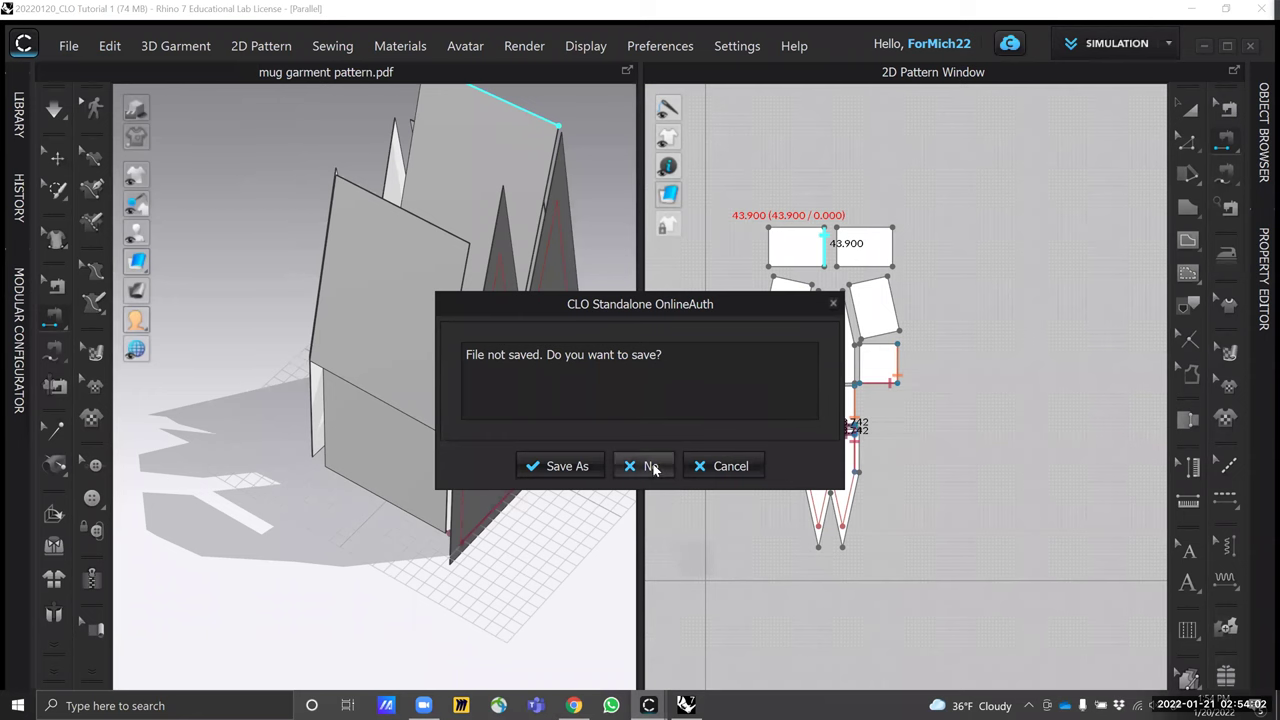
click(645, 474)
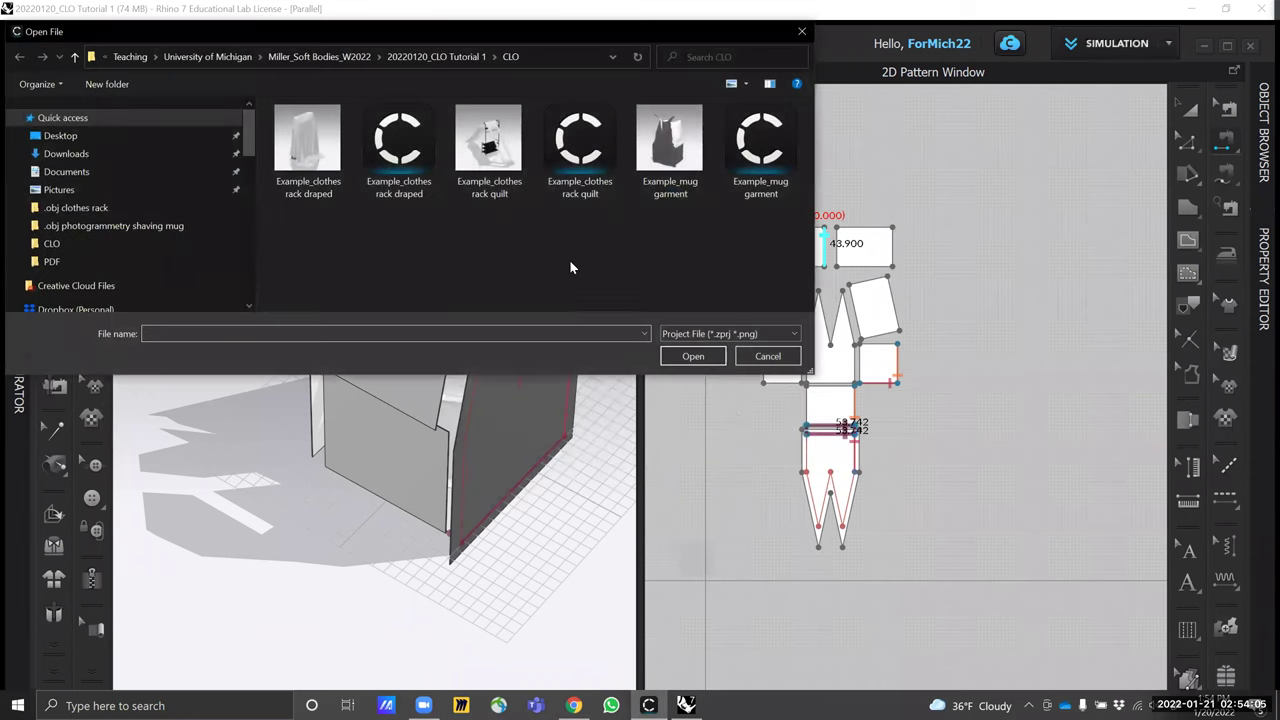
click(760, 148)
click(699, 362)
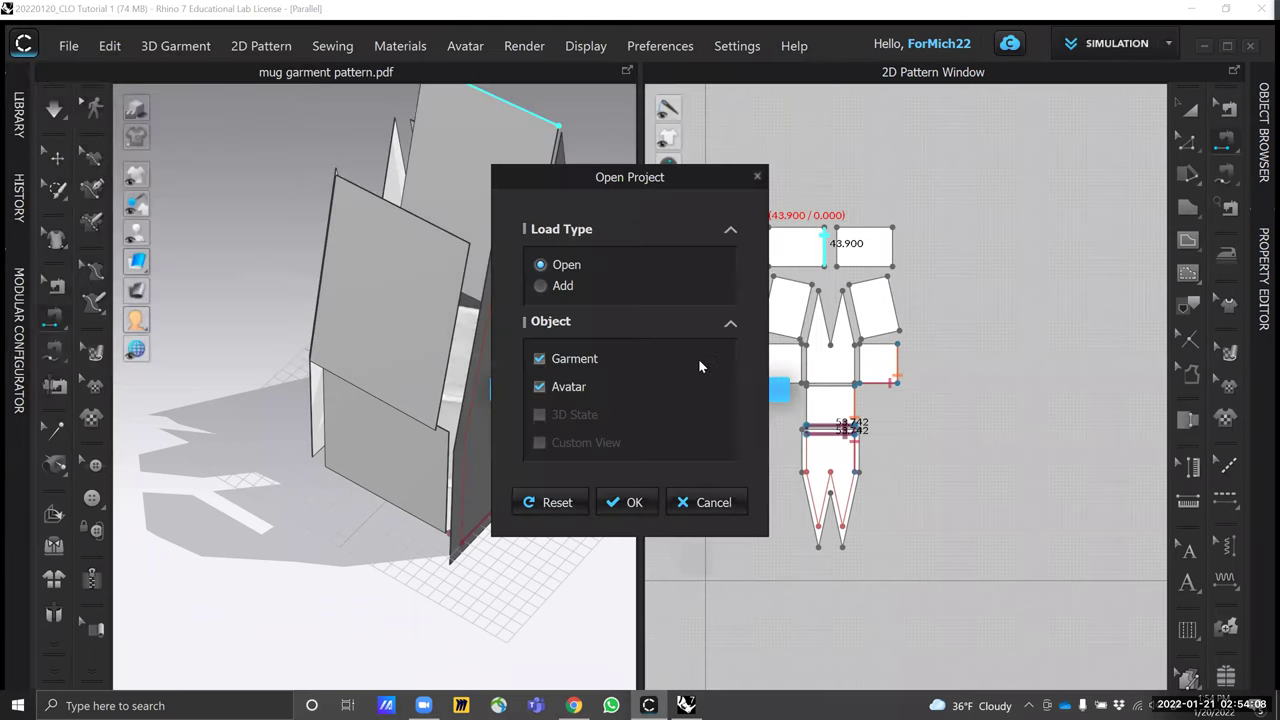
click(633, 500)
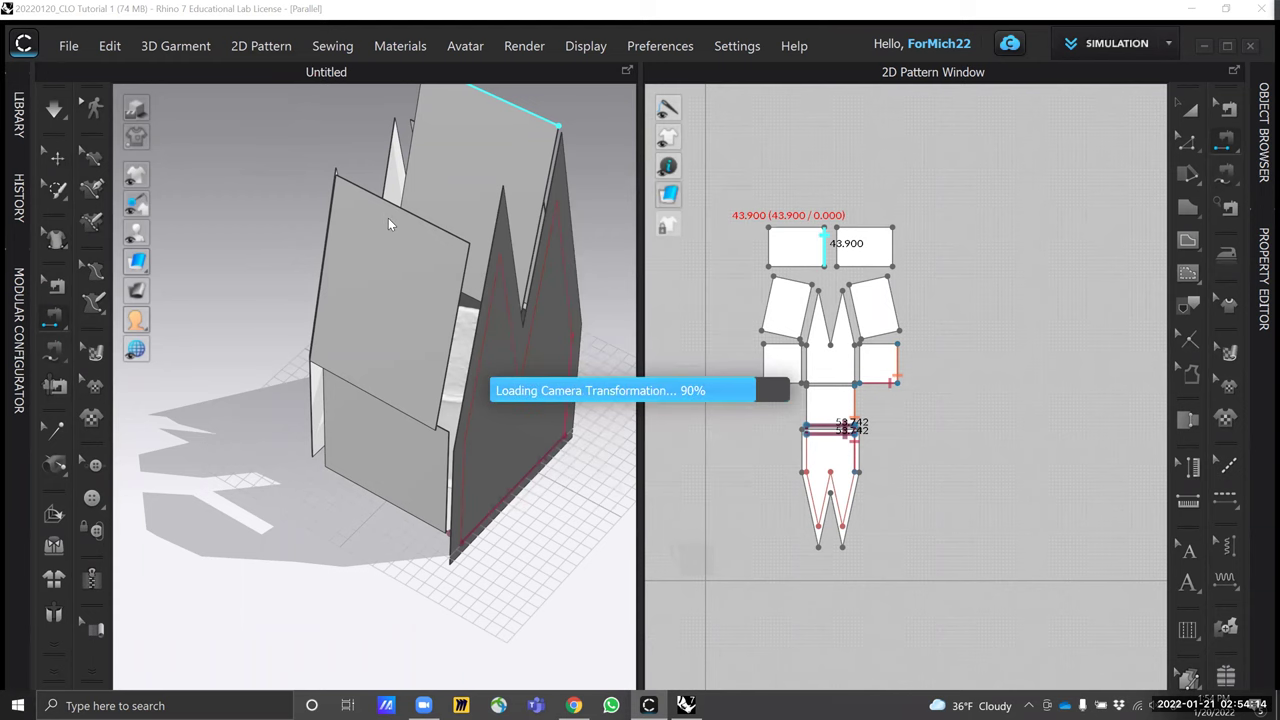
Examine the sewn mug garment from the front and the side
right_drag(528, 378, 554, 329)
scroll(428, 274, down, 3)
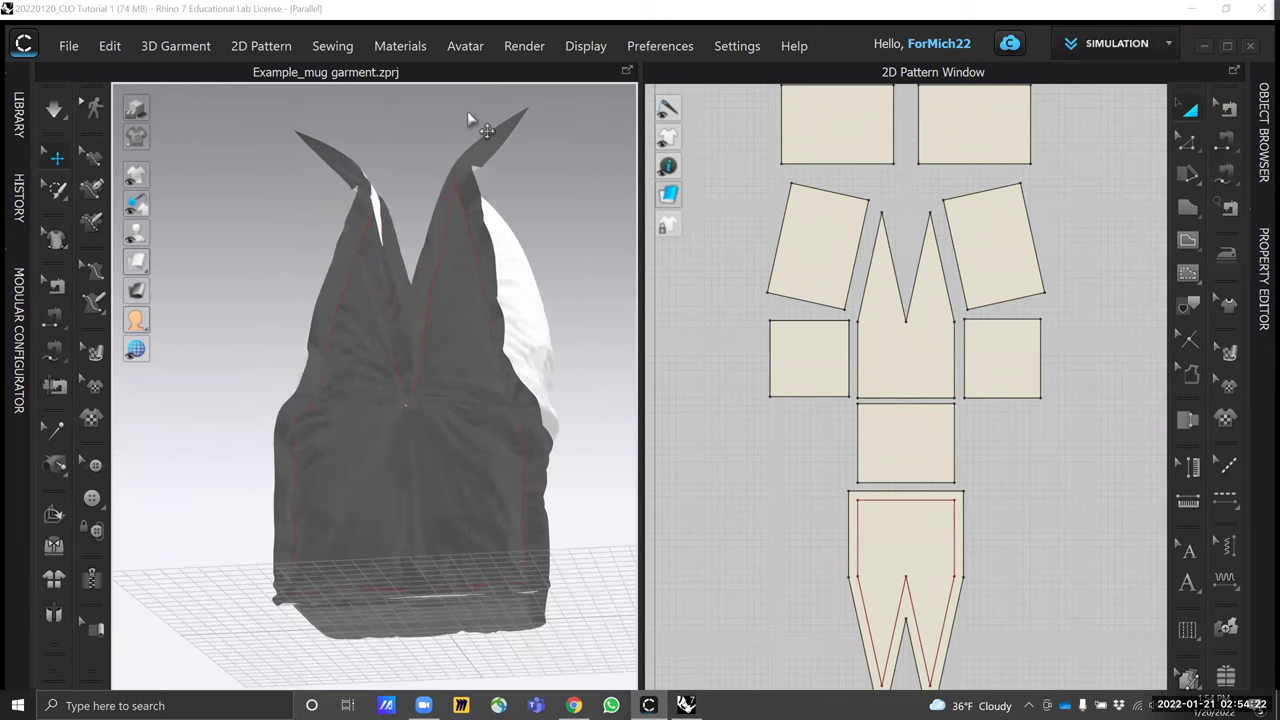
right_drag(577, 210, 545, 260)
click(379, 237)
click(423, 177)
scroll(570, 435, down, 4)
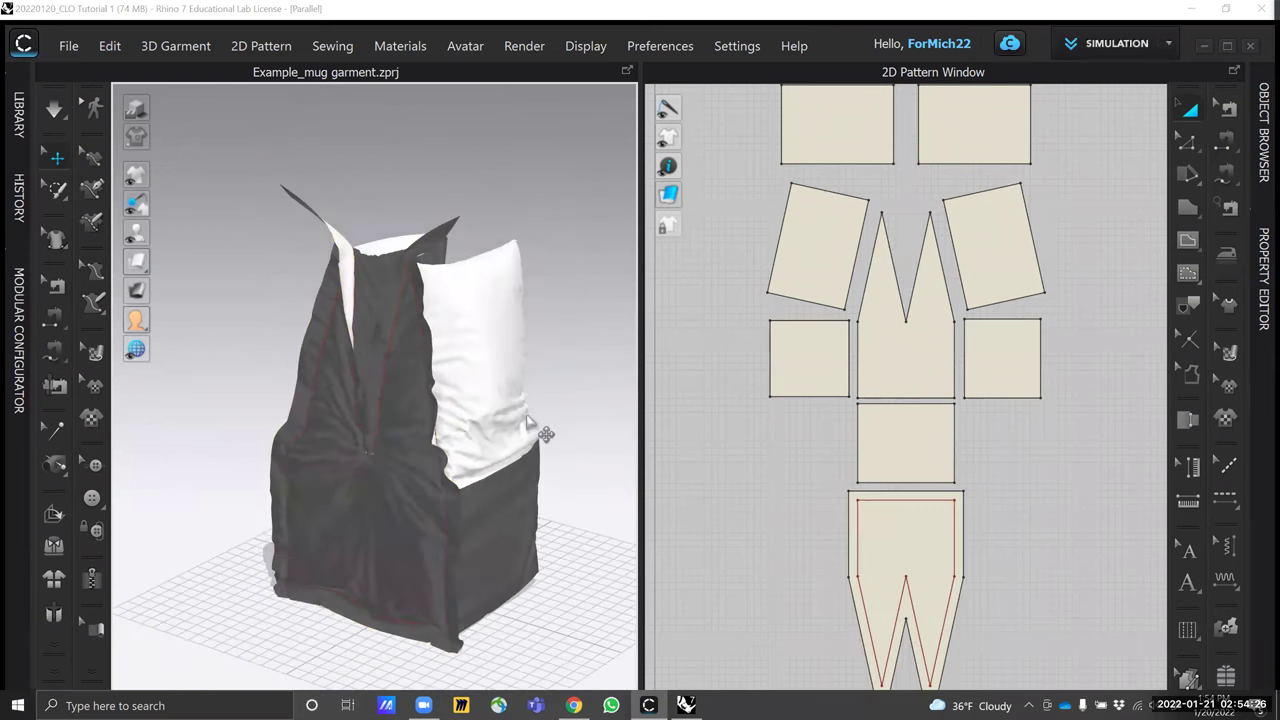
scroll(813, 489, down, 3)
scroll(813, 489, down, 2)
Set the simulation pressure of all pattern pieces to -3
drag(720, 246, 997, 620)
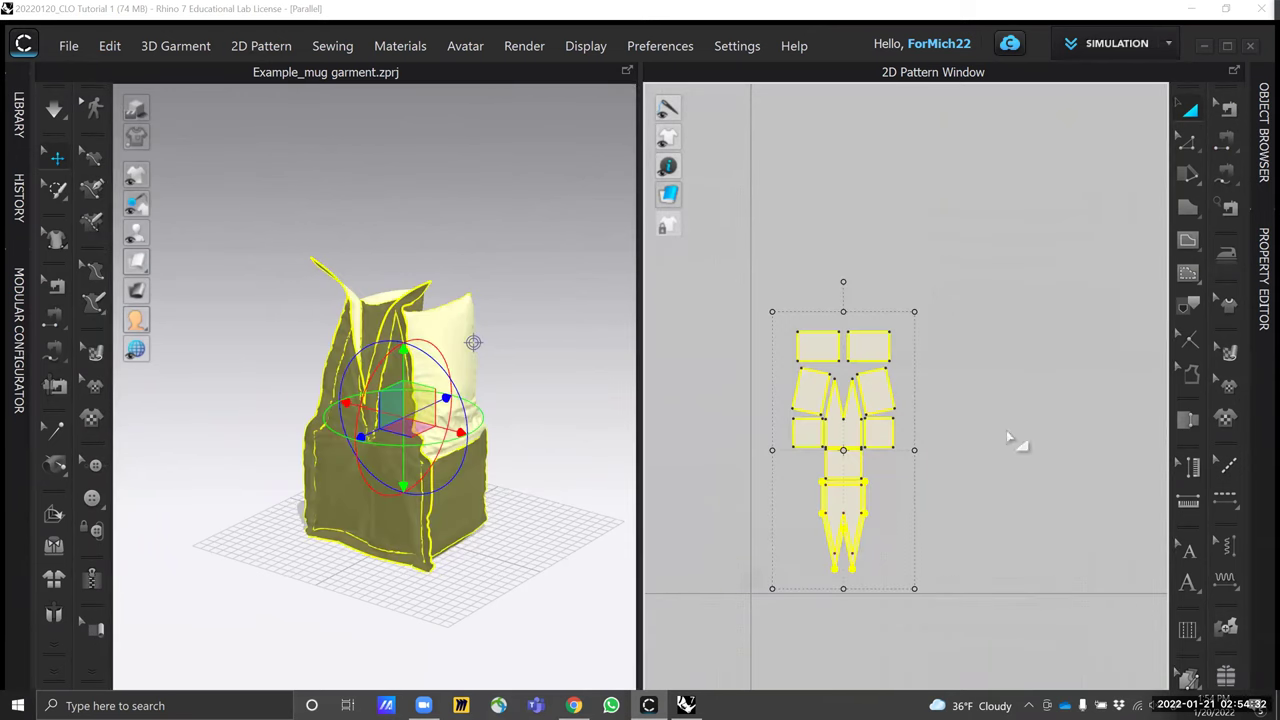
click(826, 225)
drag(727, 270, 975, 592)
click(1262, 313)
scroll(1098, 585, down, 1)
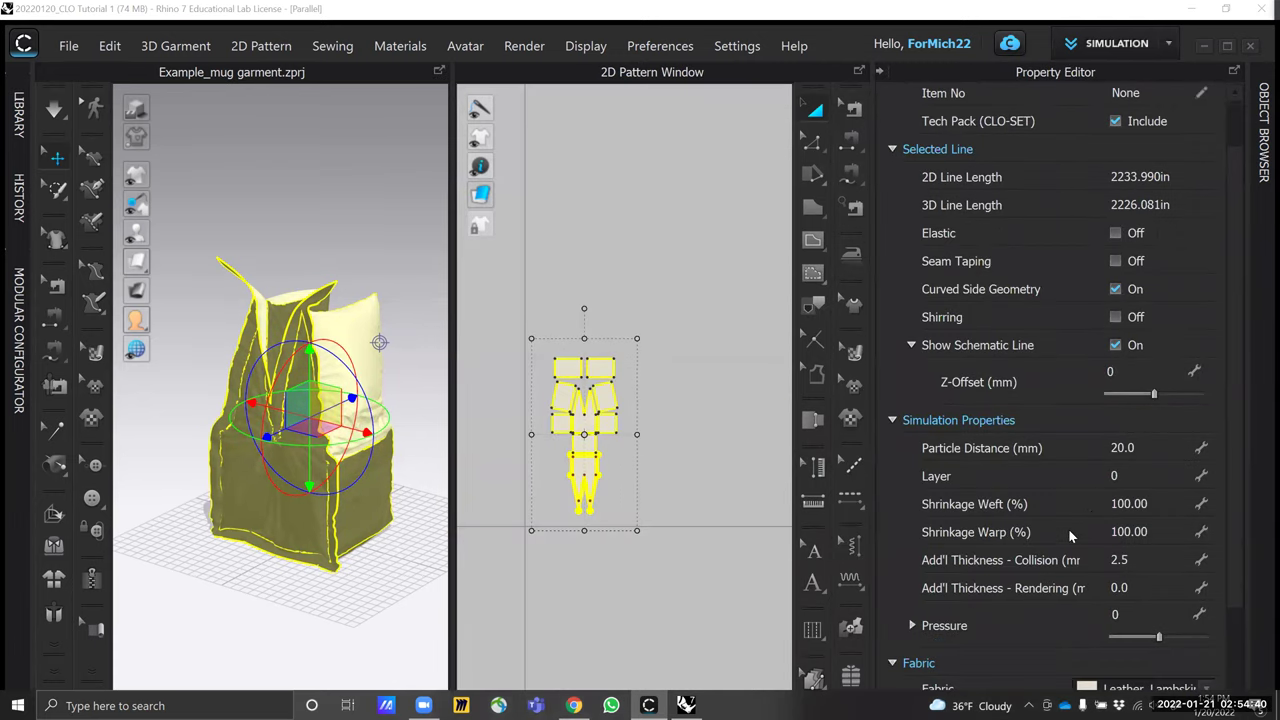
scroll(1069, 537, down, 2)
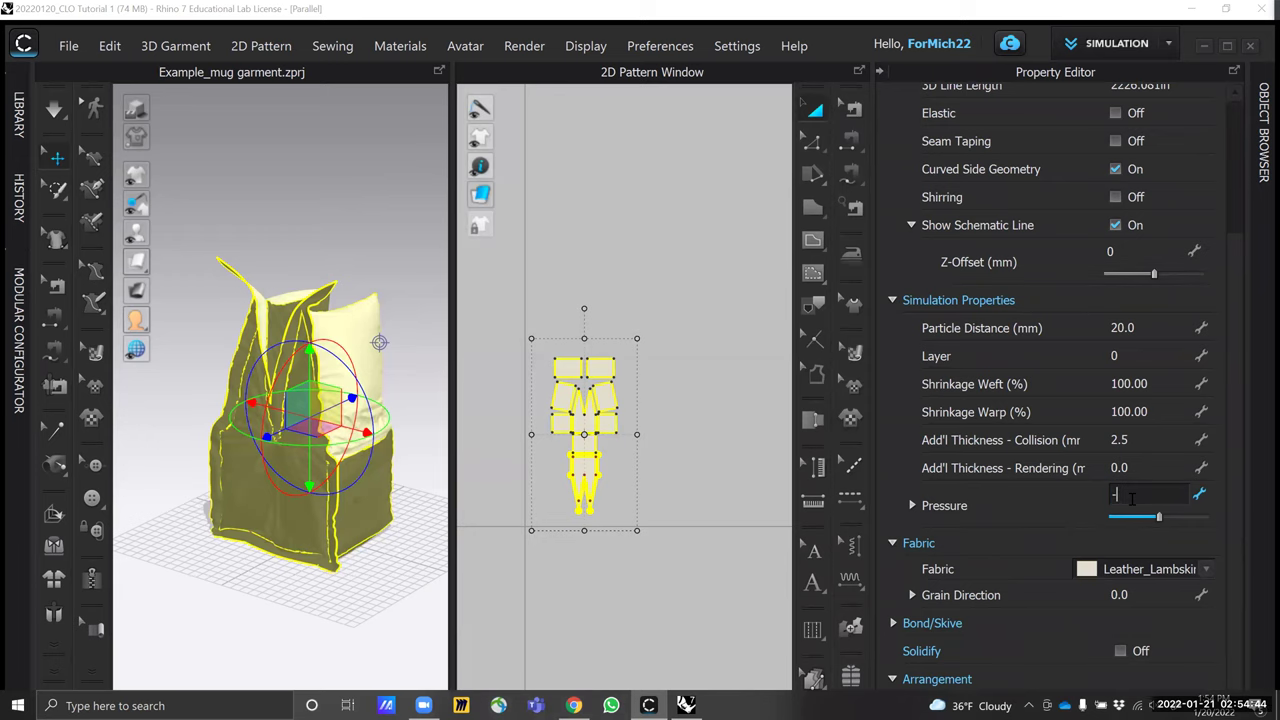
key(Return)
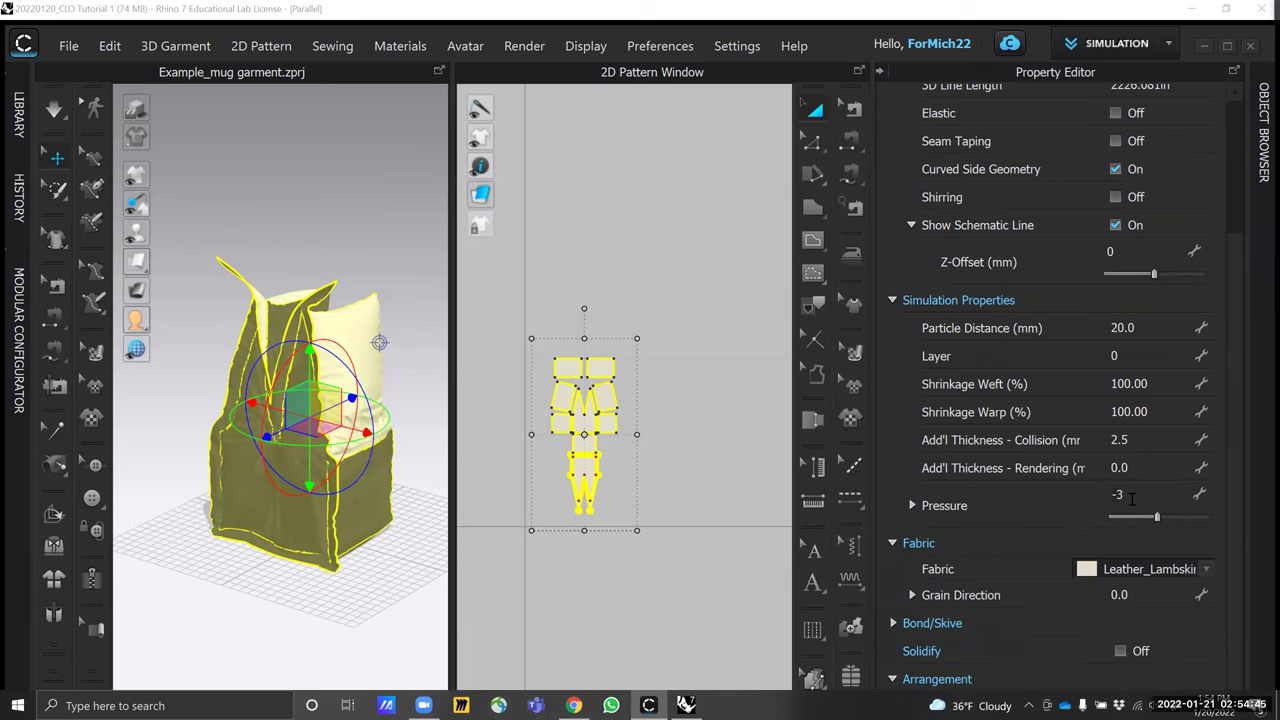
click(640, 293)
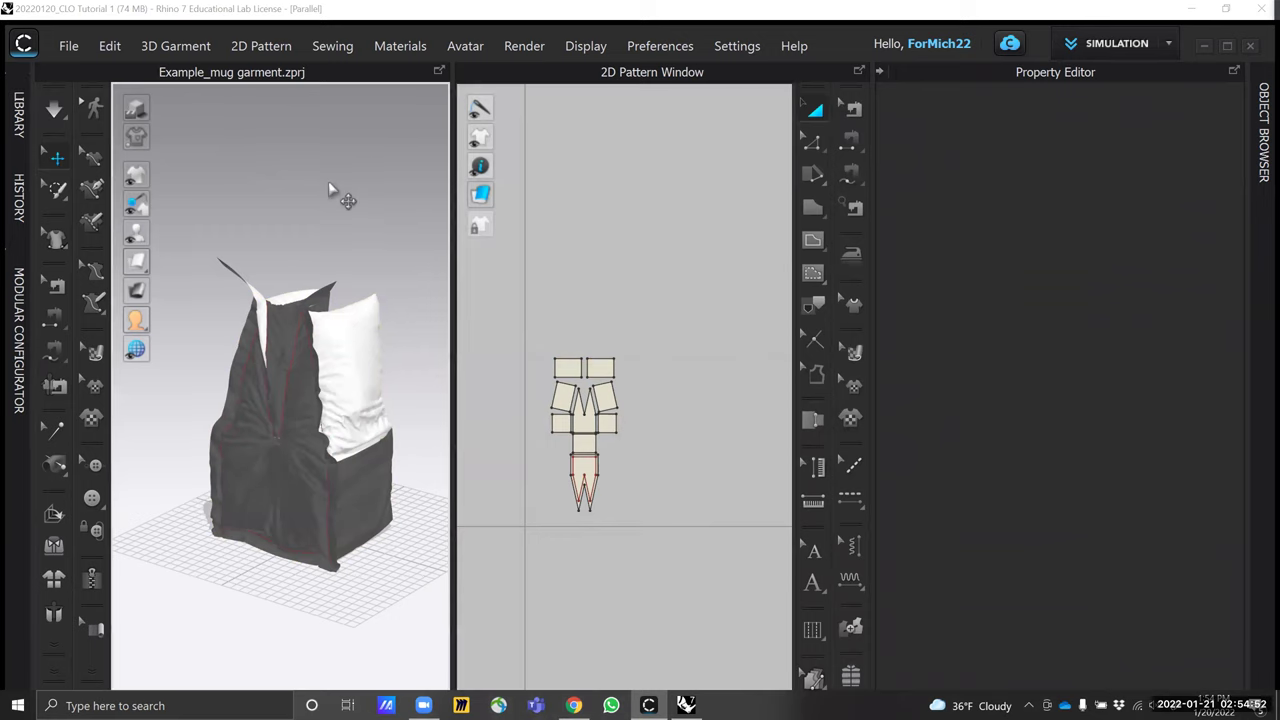
Simulate the garment and check from several sides how it settles
key(q)
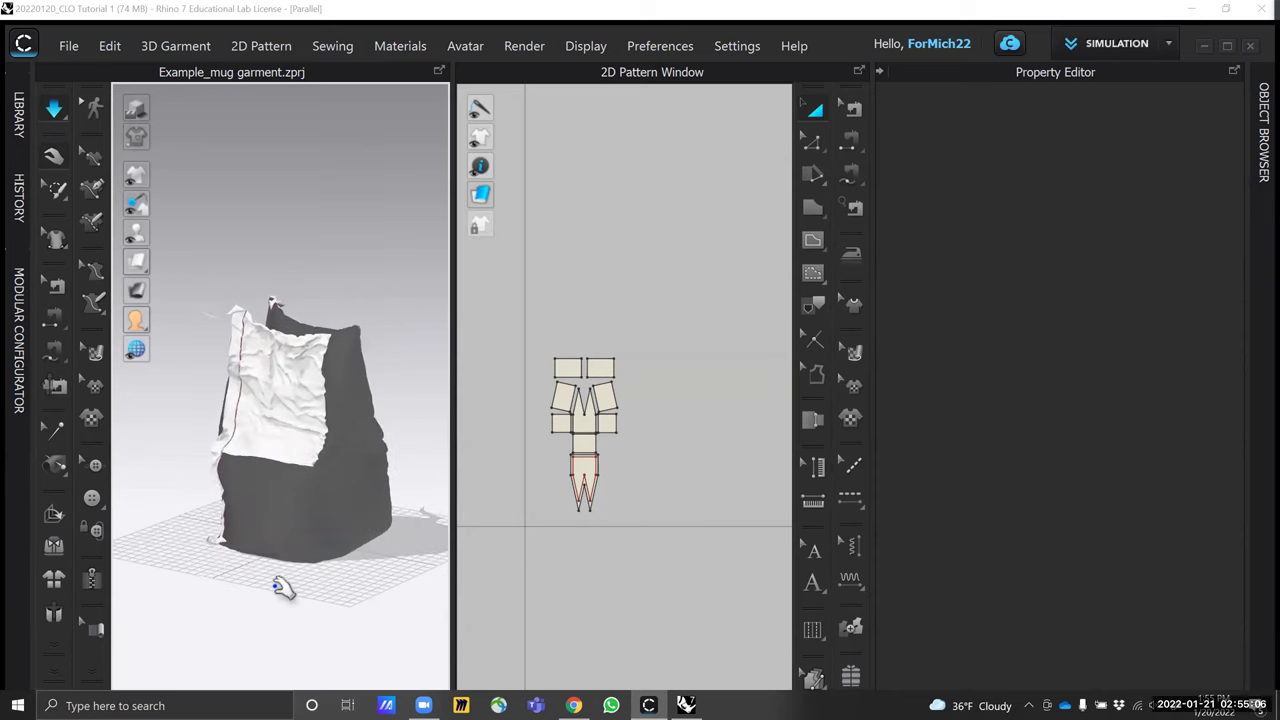
right_drag(331, 566, 391, 611)
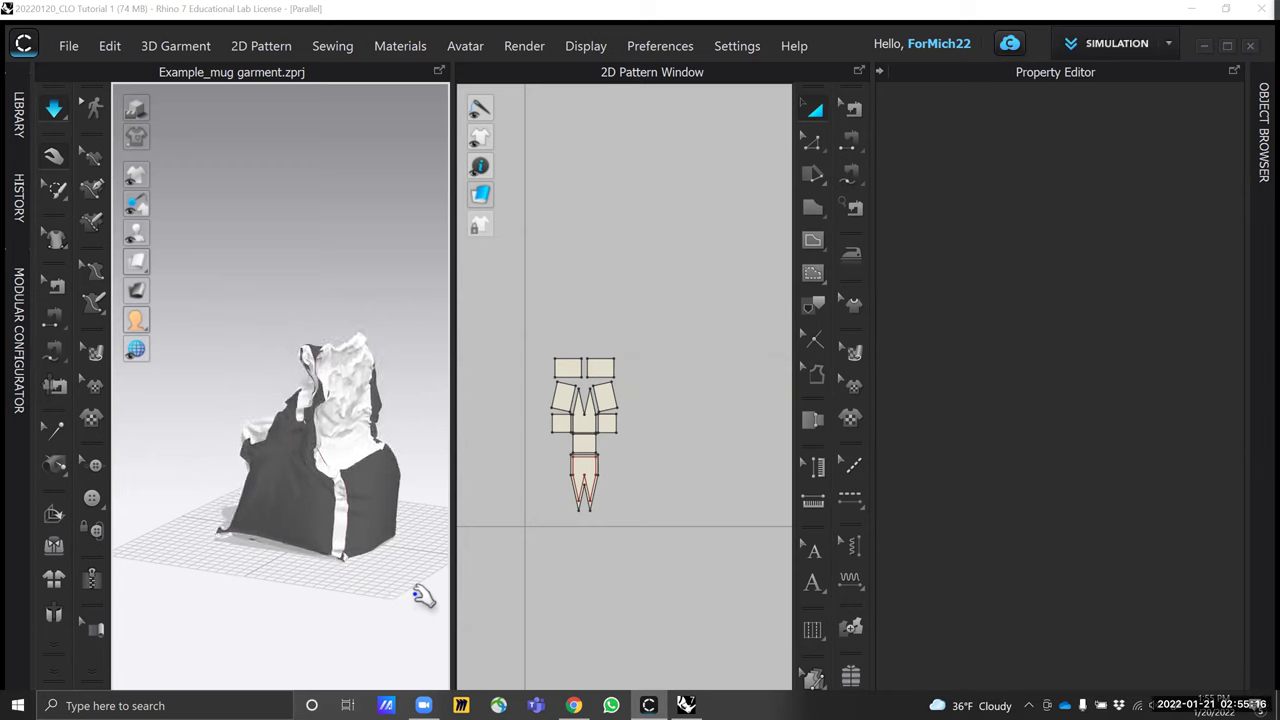
right_drag(325, 597, 349, 594)
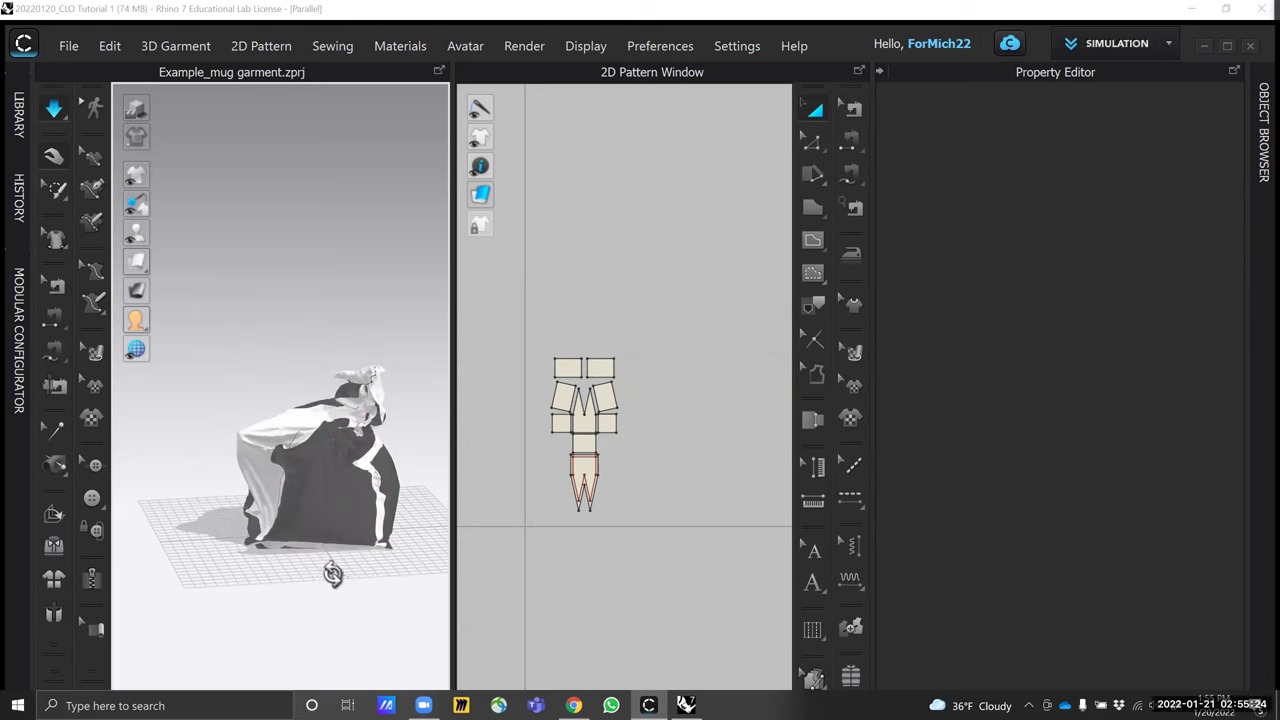
right_drag(446, 366, 362, 436)
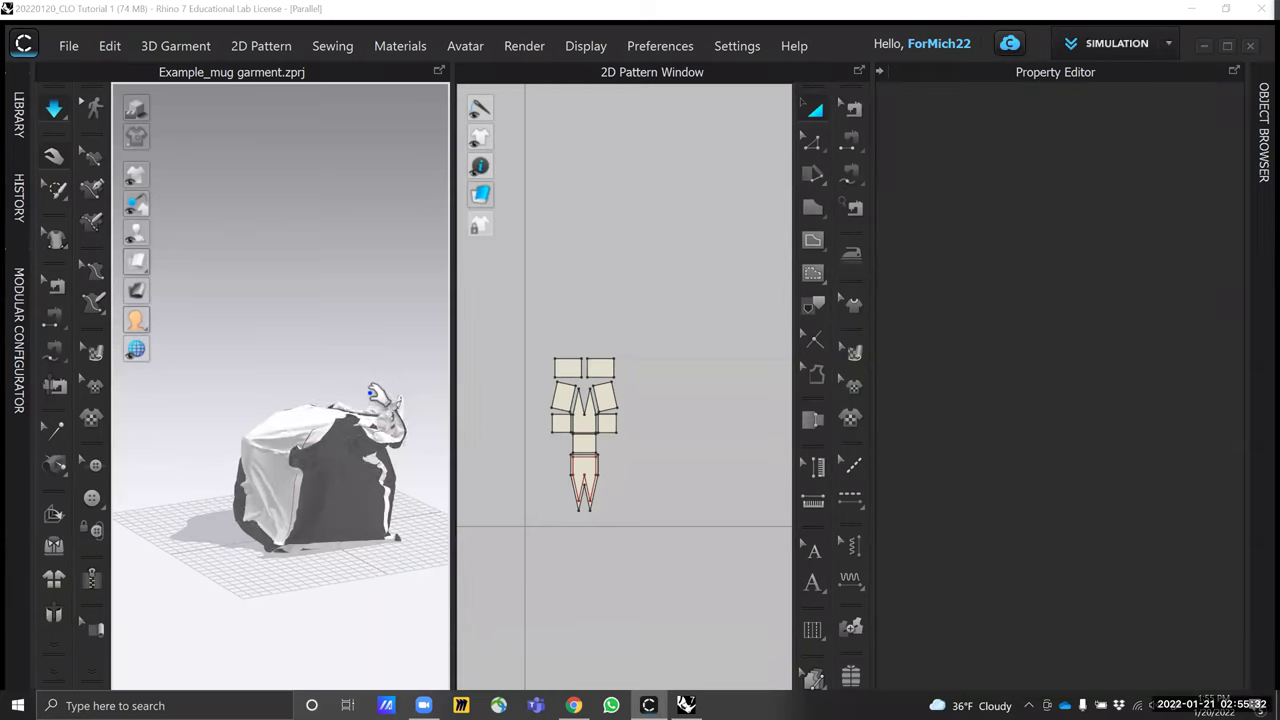
right_drag(365, 390, 1051, 363)
right_drag(338, 331, 344, 328)
key(space)
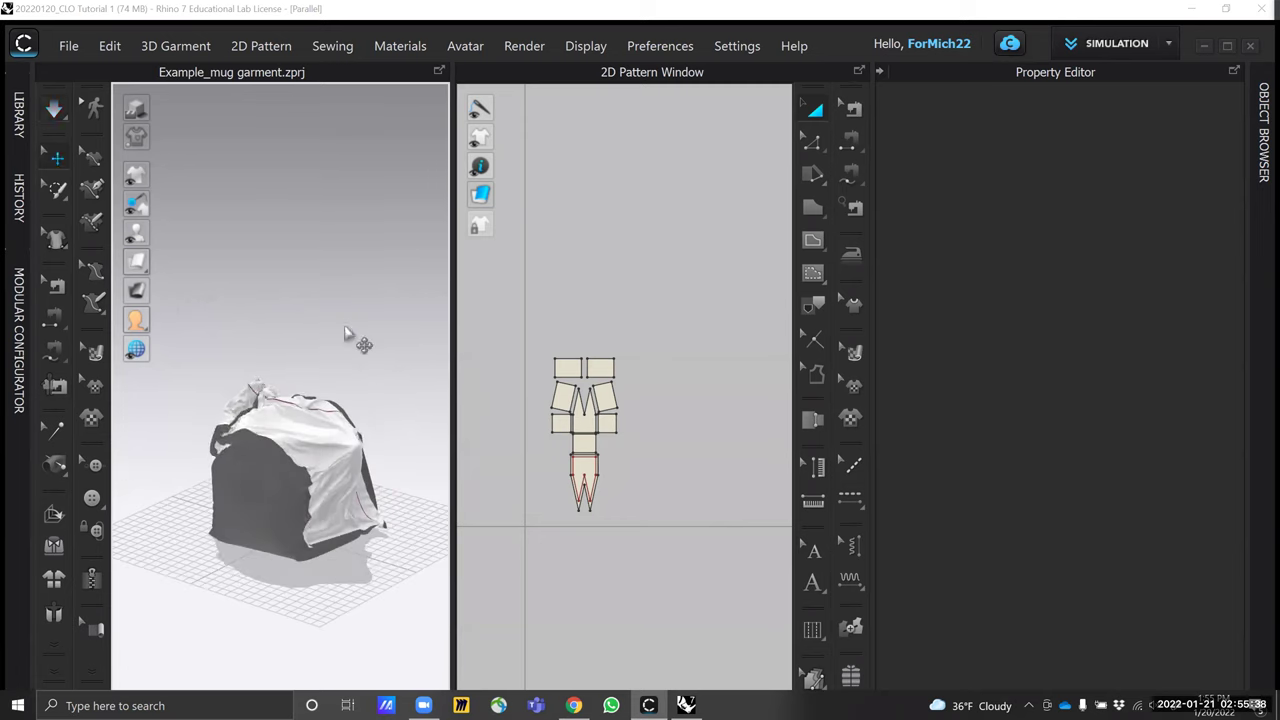
key(space)
key(space)
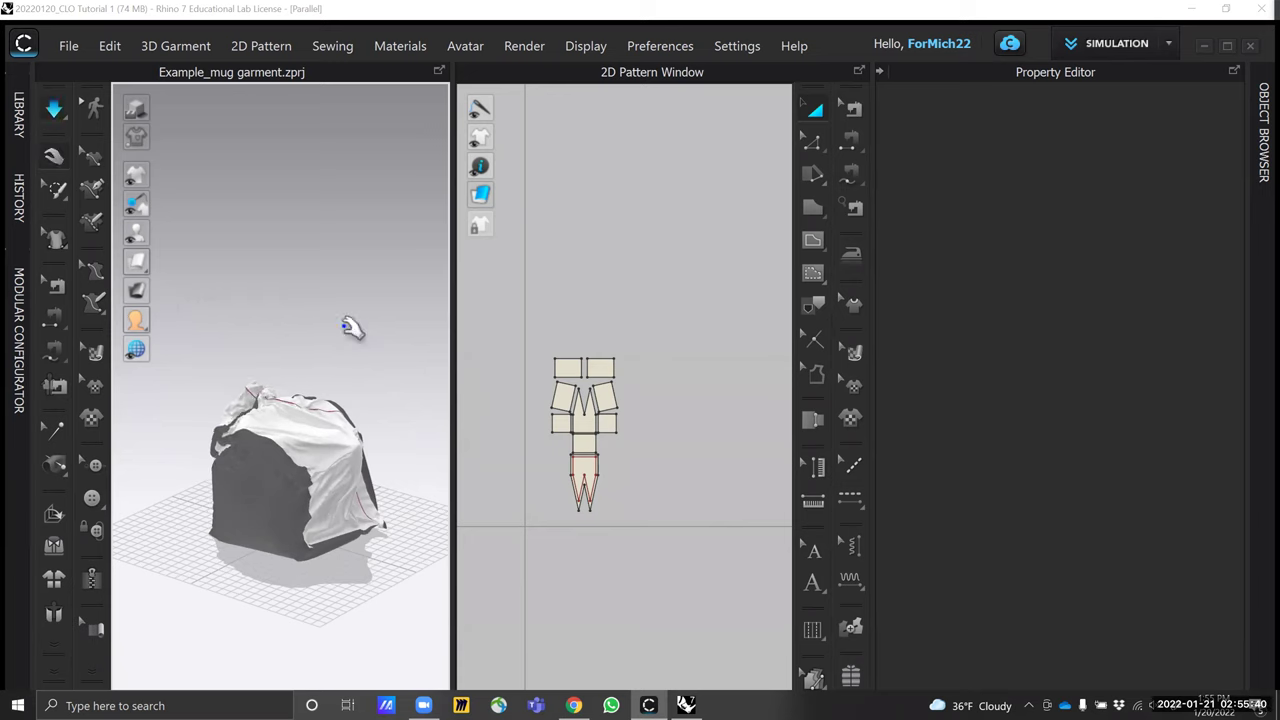
right_drag(344, 333, 306, 328)
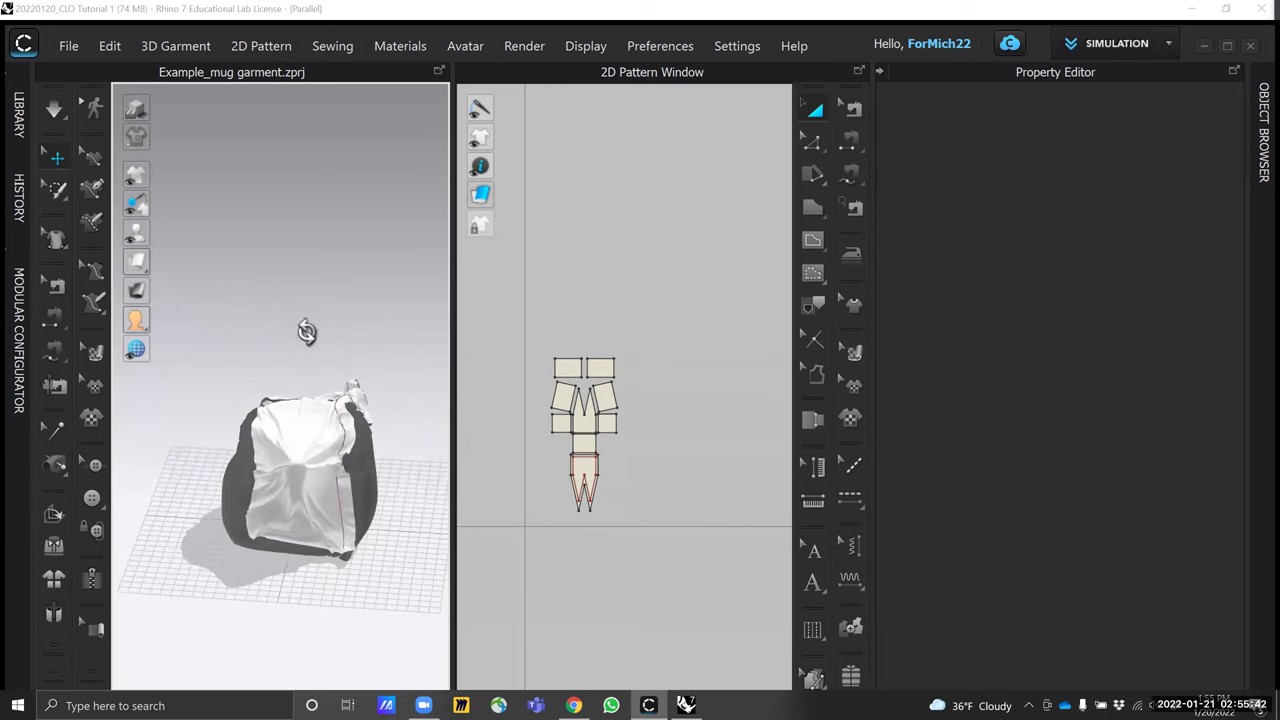
Set the pressure of all pattern pieces to -20 and run the simulation briefly
drag(681, 325, 567, 490)
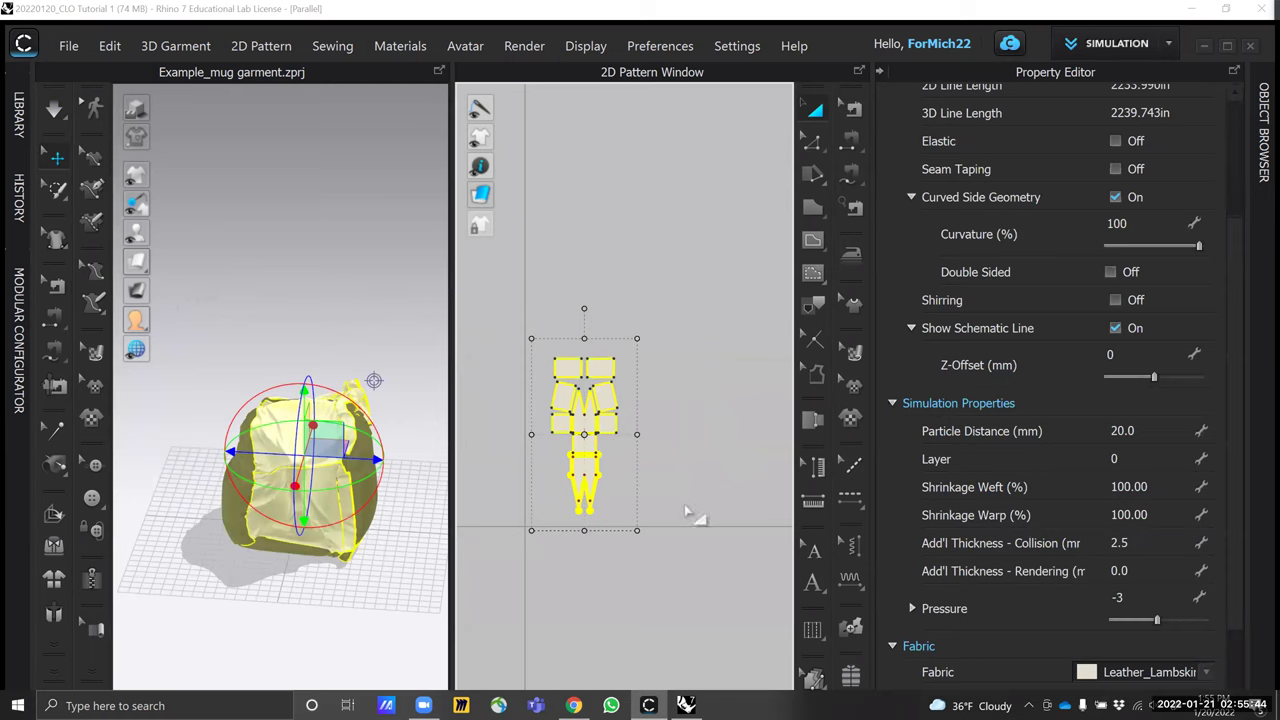
double_click(1143, 597)
text(-20)
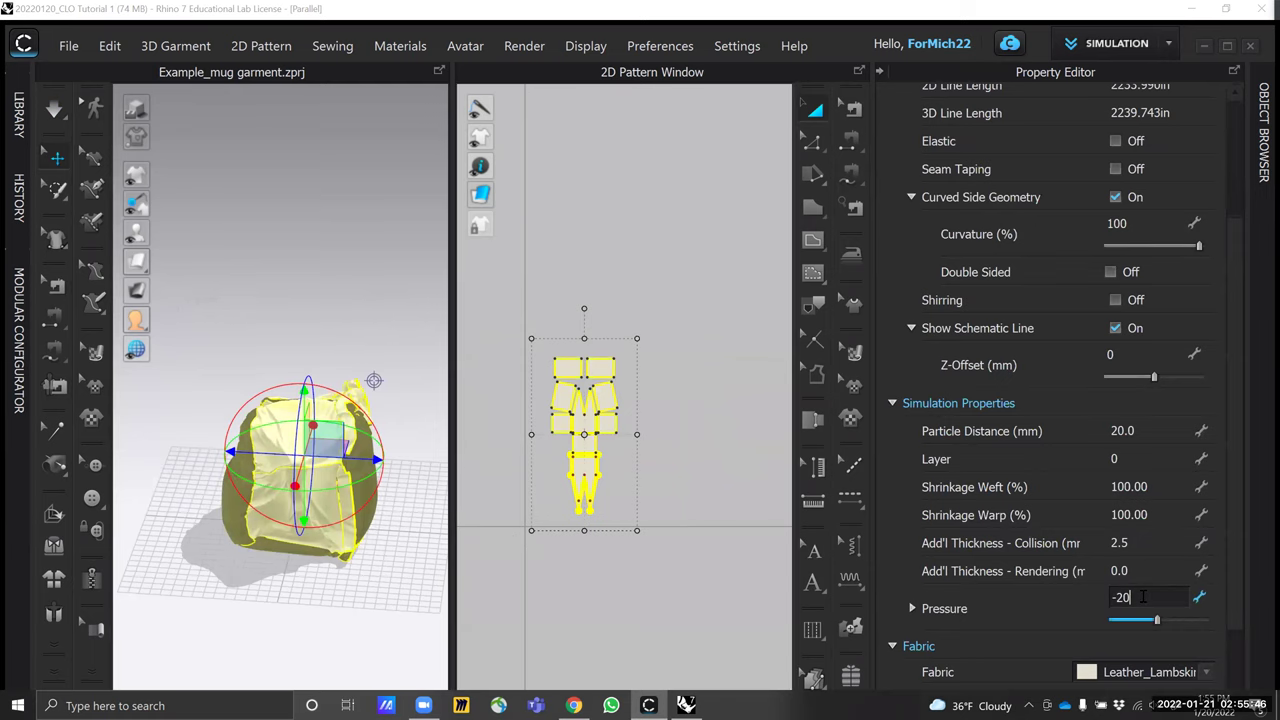
key(Return)
key(space)
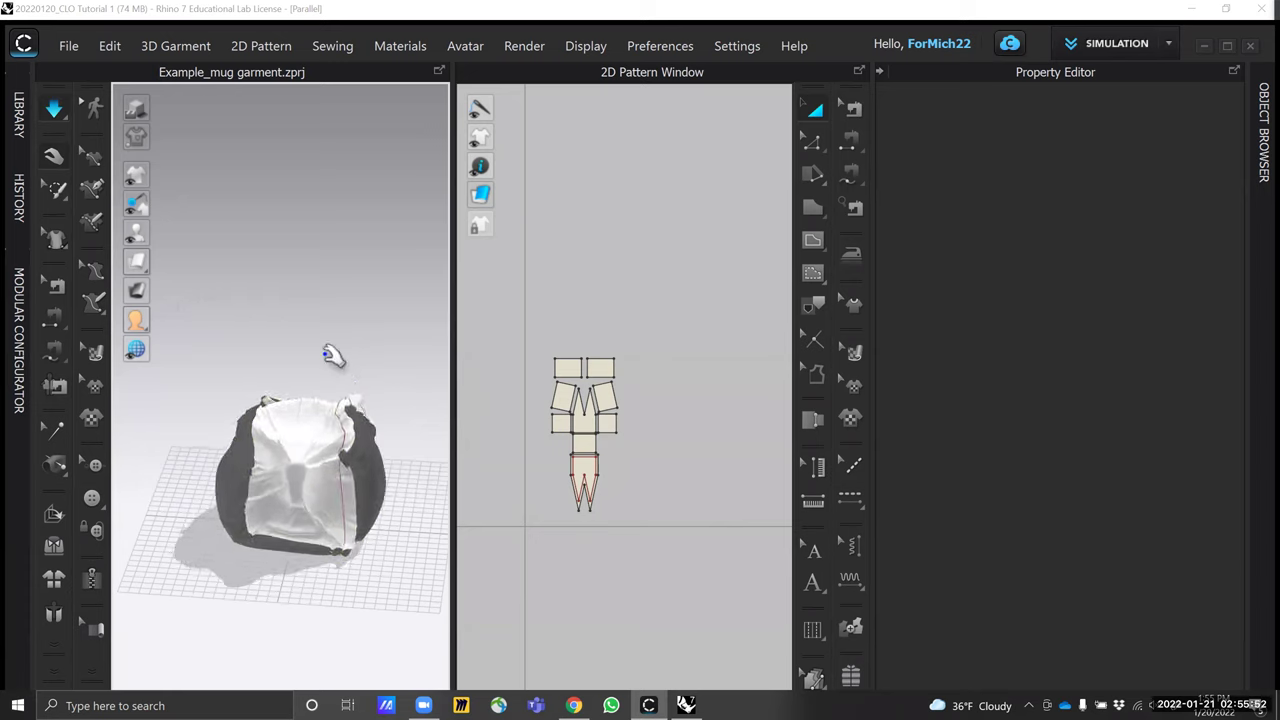
key(space)
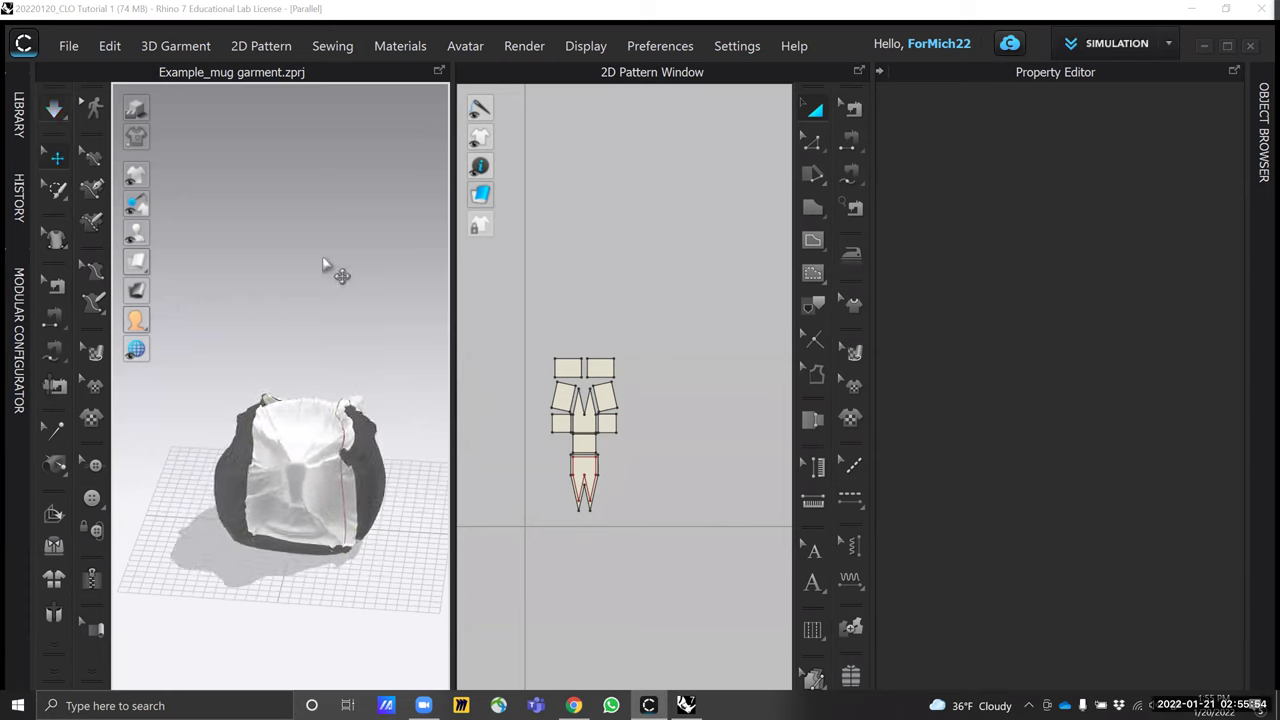
Undo the recent simulations and the last pressure change on the garment
drag(710, 298, 503, 545)
click(1141, 597)
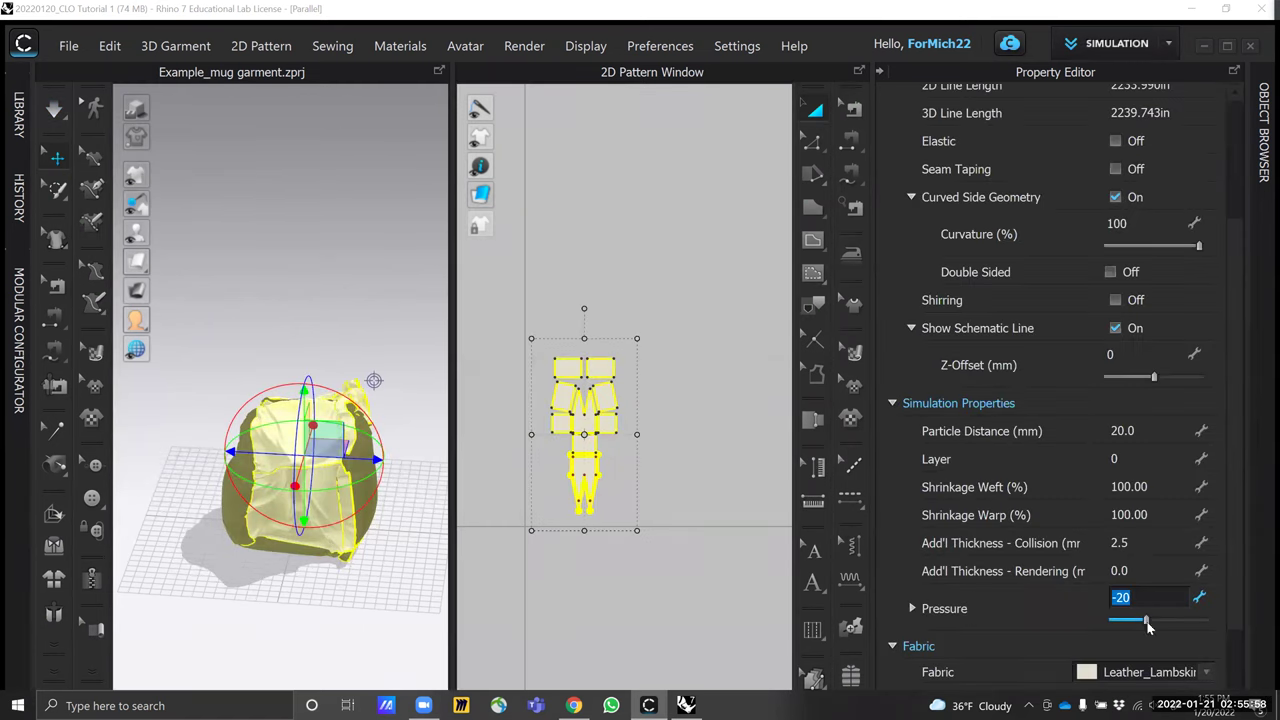
click(392, 298)
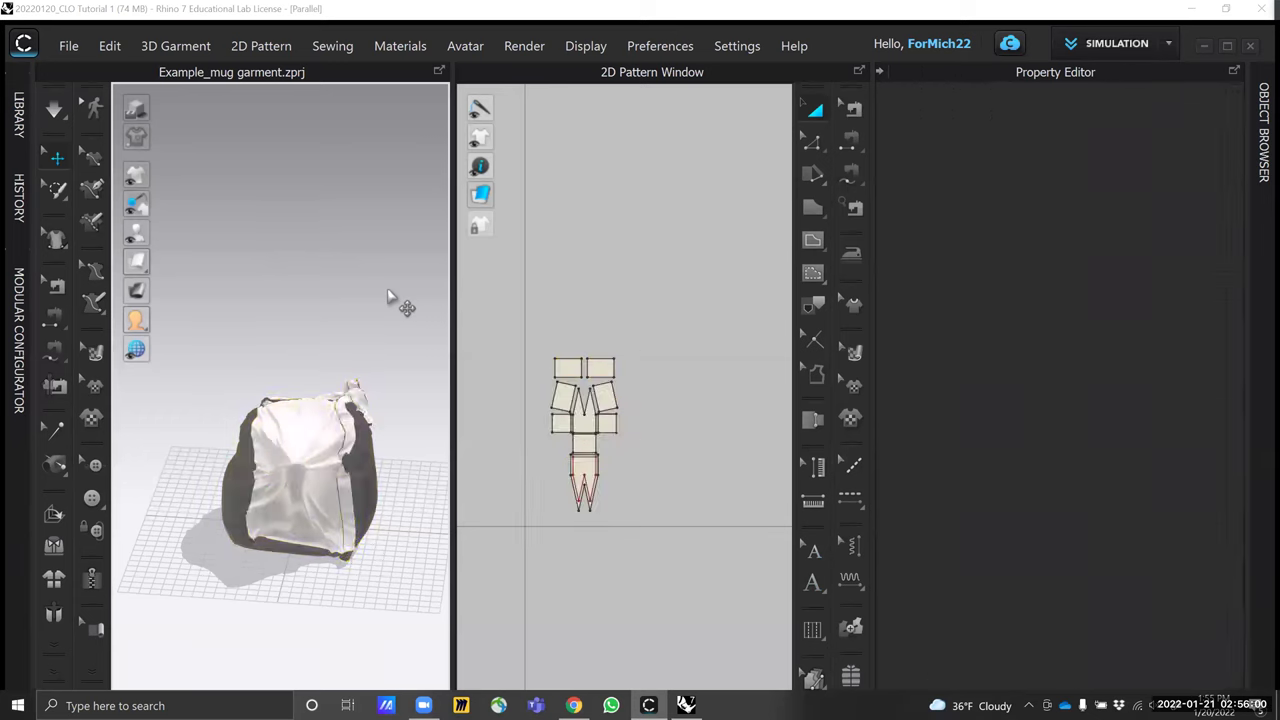
key(ctrl+z)
key(ctrl+z)
right_drag(403, 354, 303, 338)
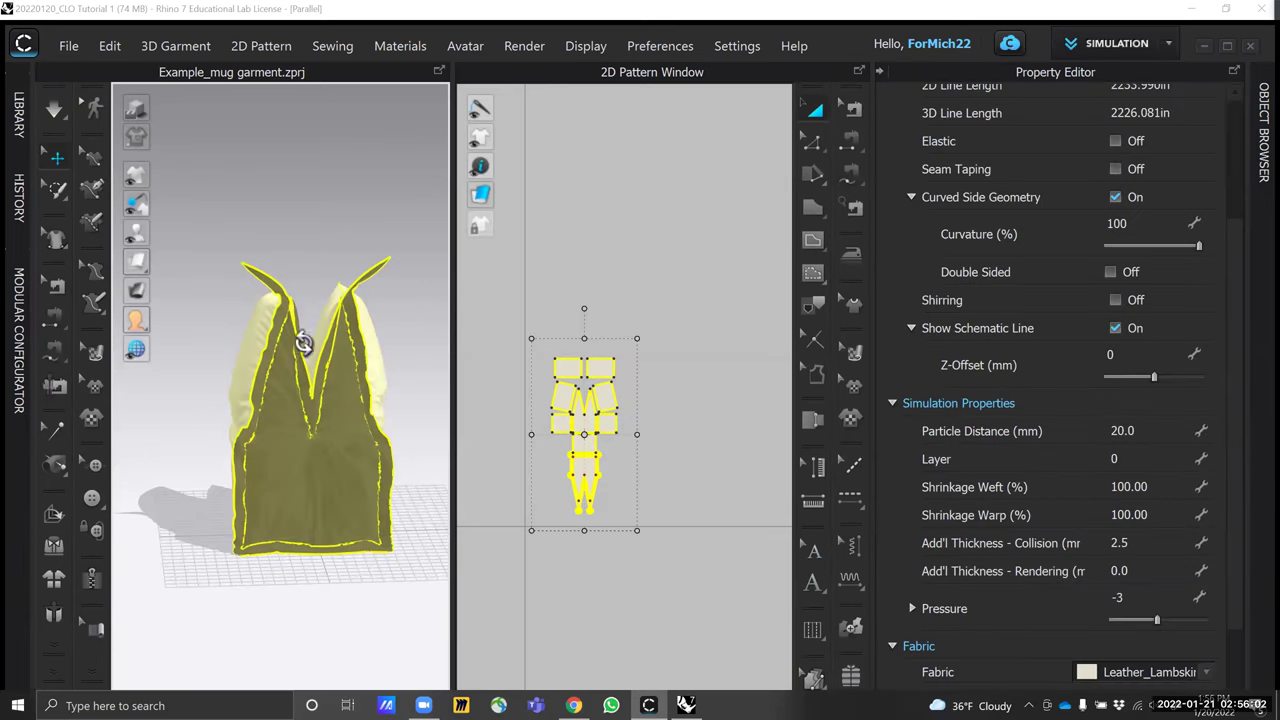
Set the pressure of all selected pattern pieces to -20 and start the simulation
click(1136, 597)
text(-)
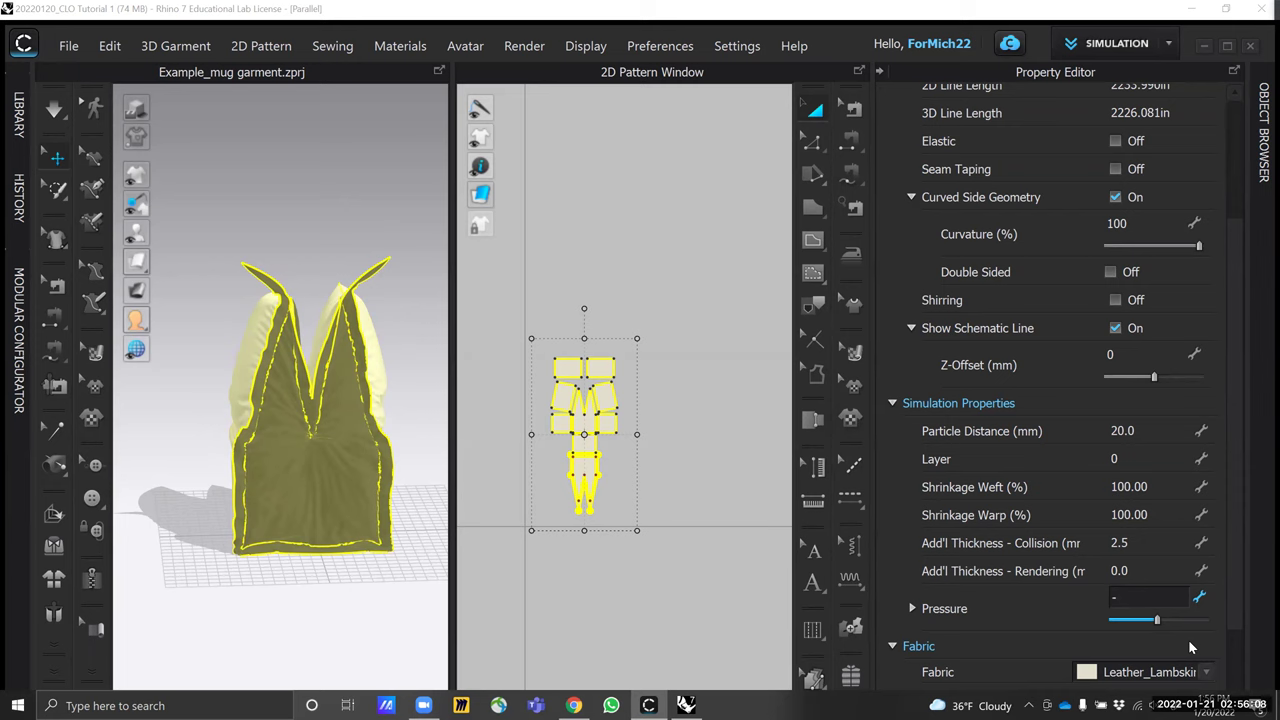
text(20)
key(Return)
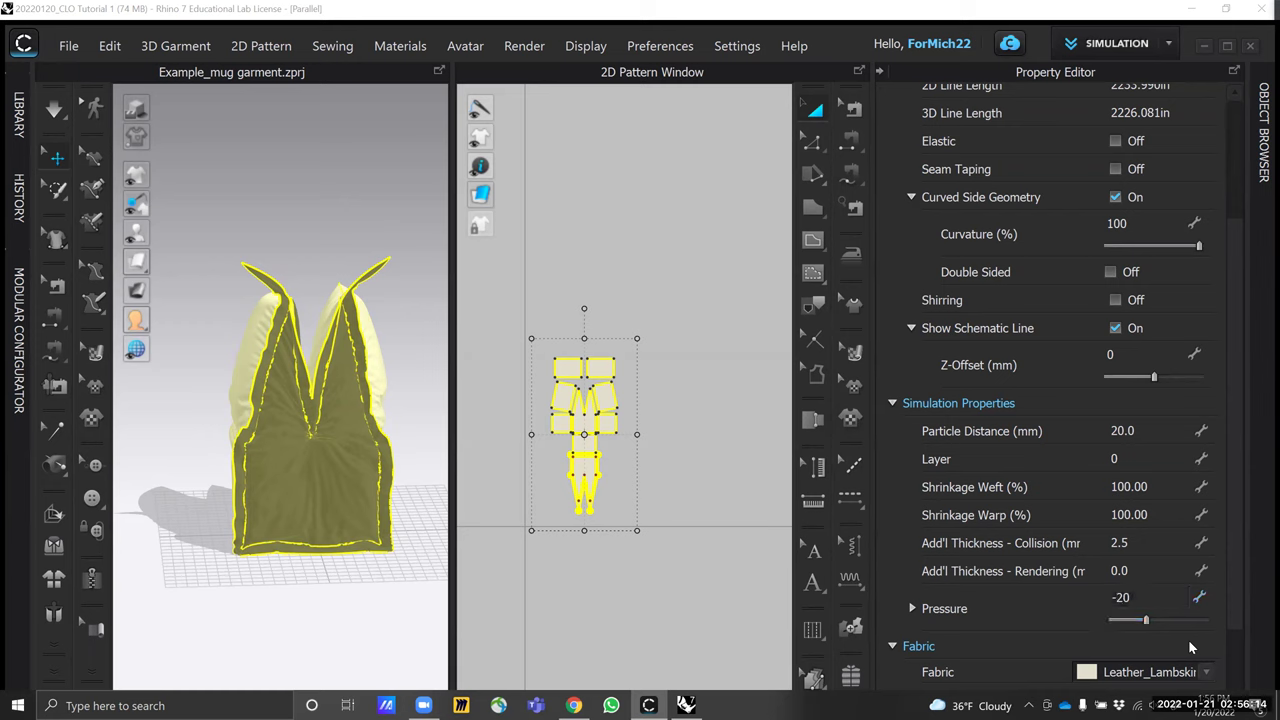
right_drag(411, 318, 352, 310)
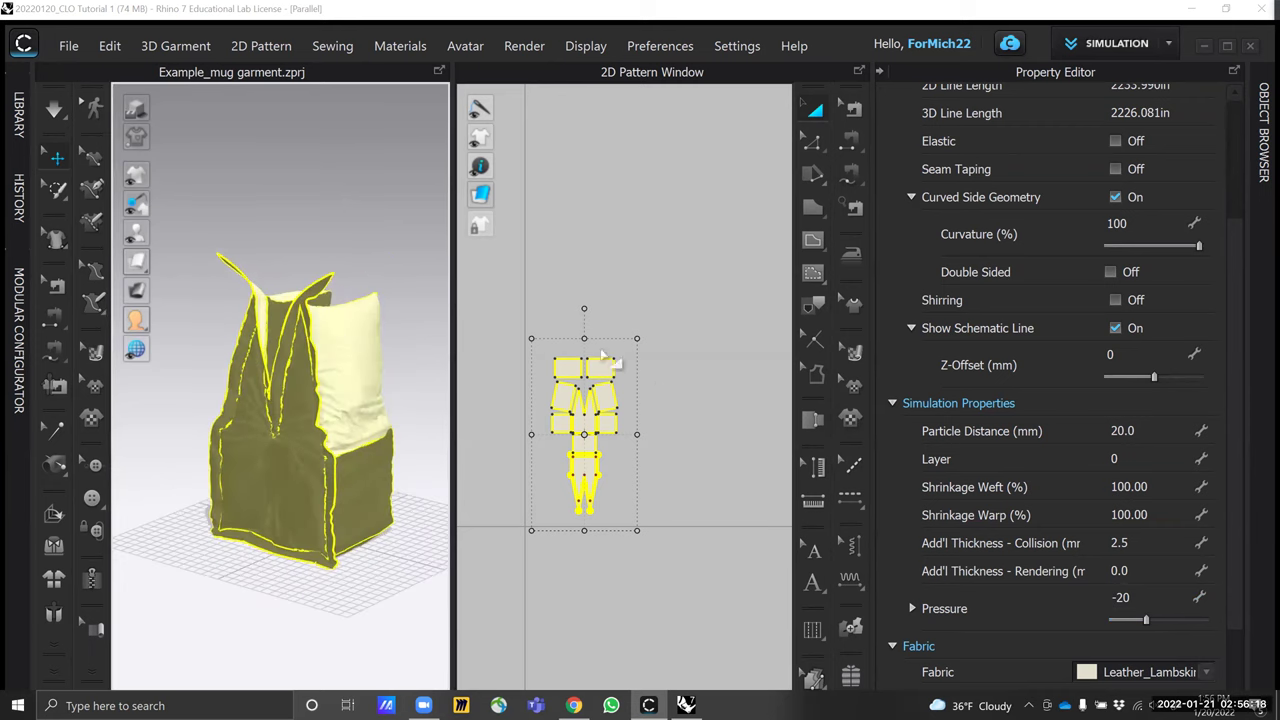
key(space)
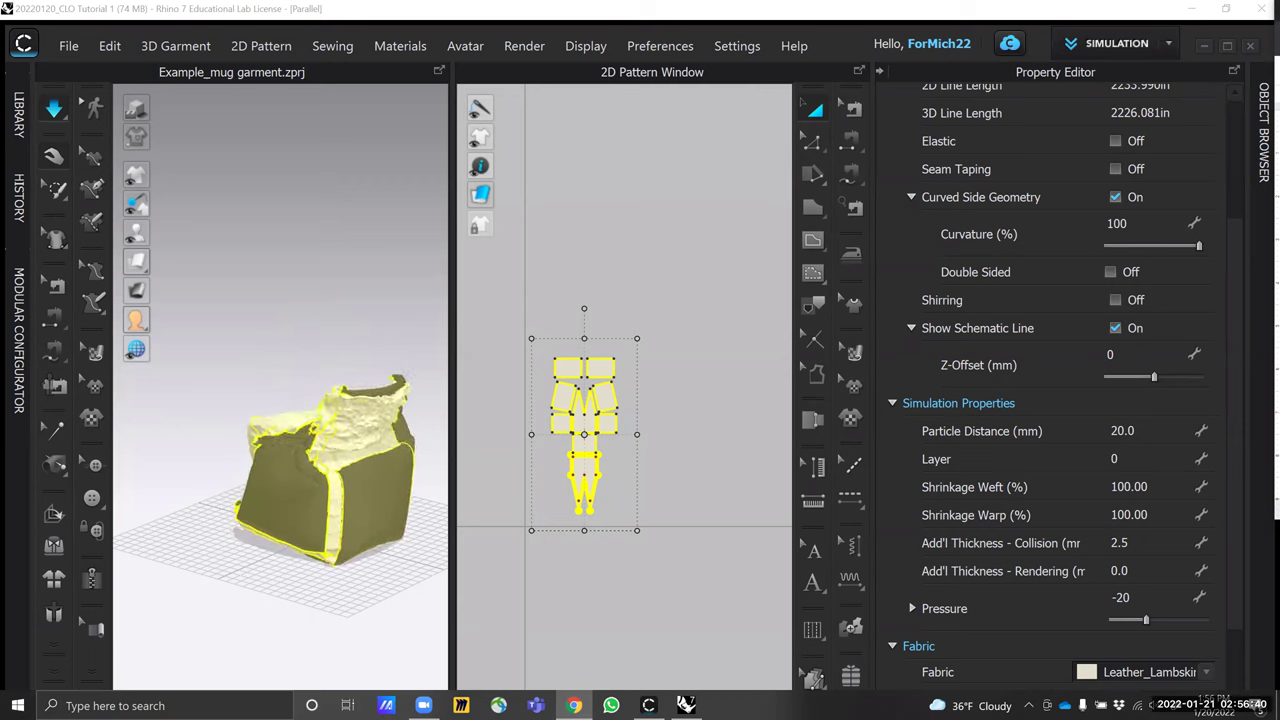
Examine the simulating garment from several sides and up close along its seams
click(300, 366)
right_drag(326, 351, 319, 351)
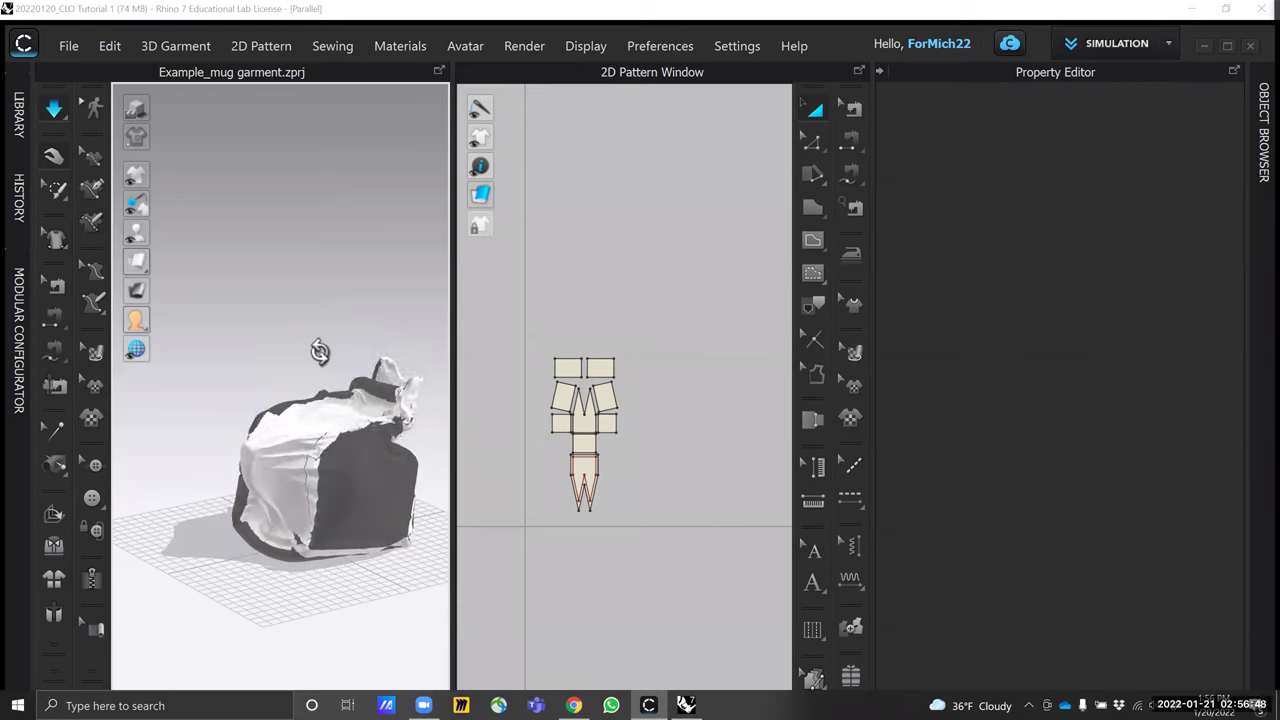
right_drag(320, 352, 255, 357)
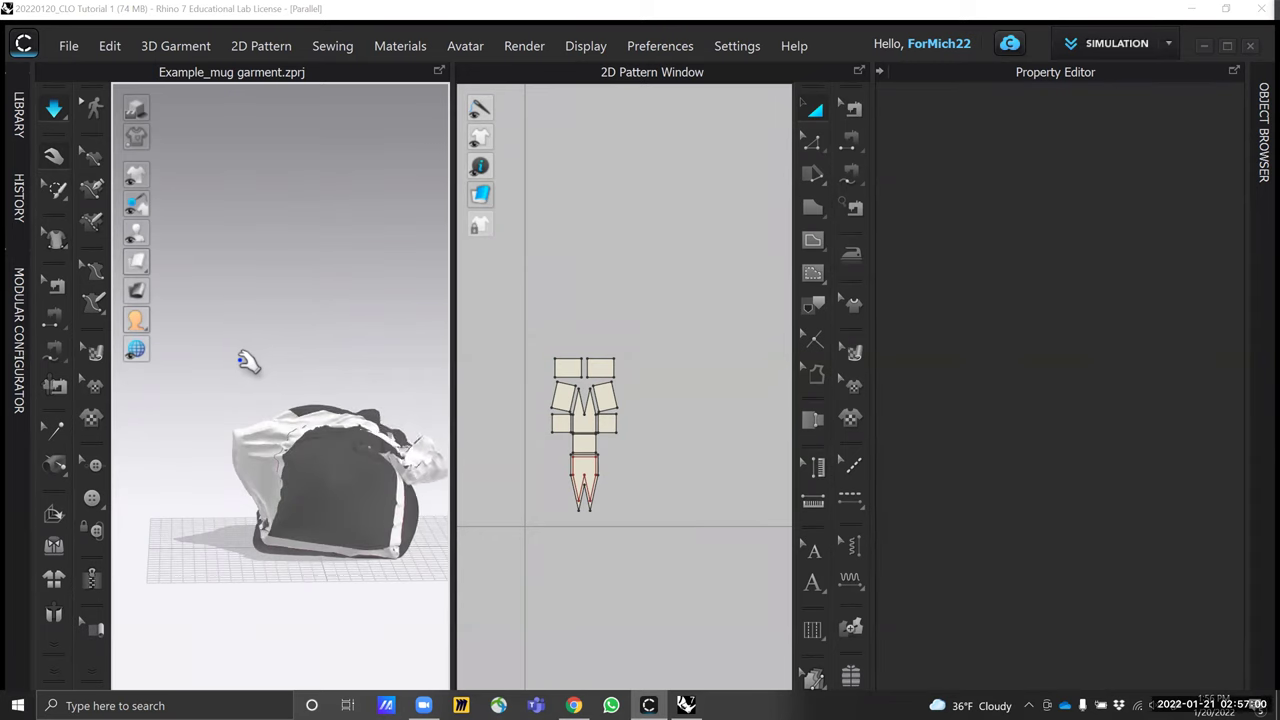
right_drag(236, 400, 317, 391)
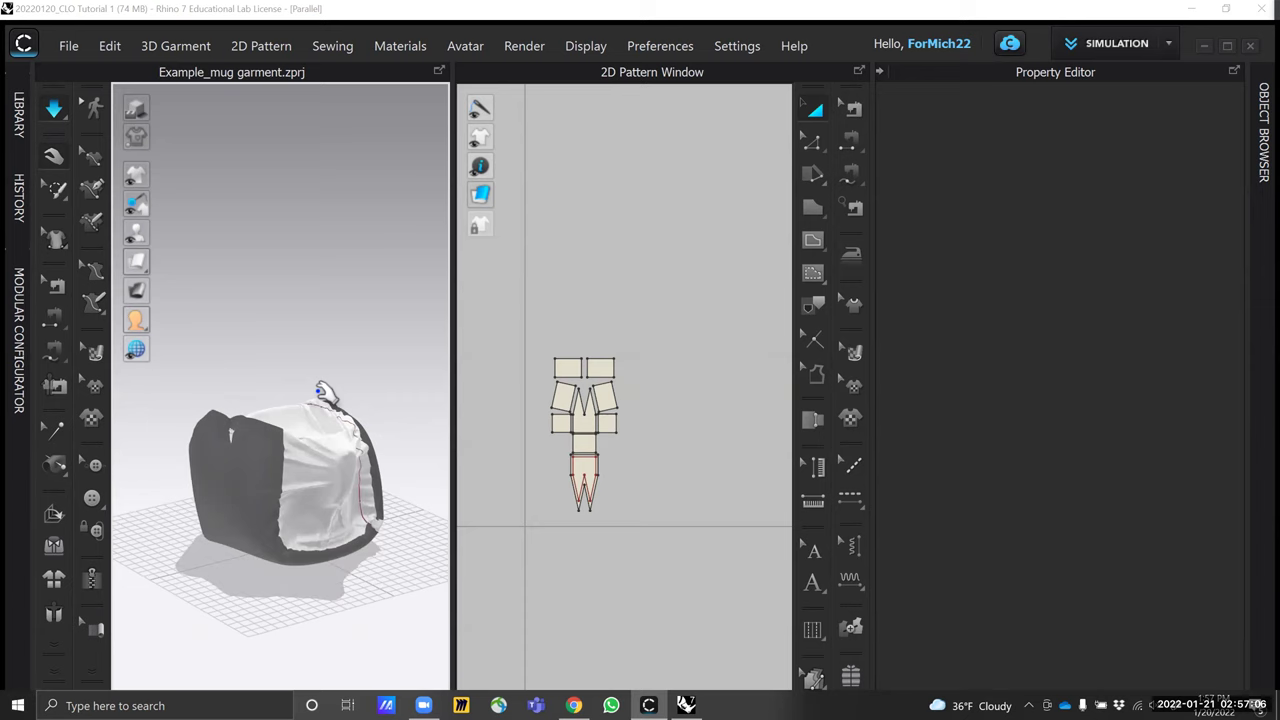
right_drag(335, 377, 208, 412)
scroll(334, 508, down, 2)
scroll(363, 474, down, 3)
right_drag(363, 474, 349, 478)
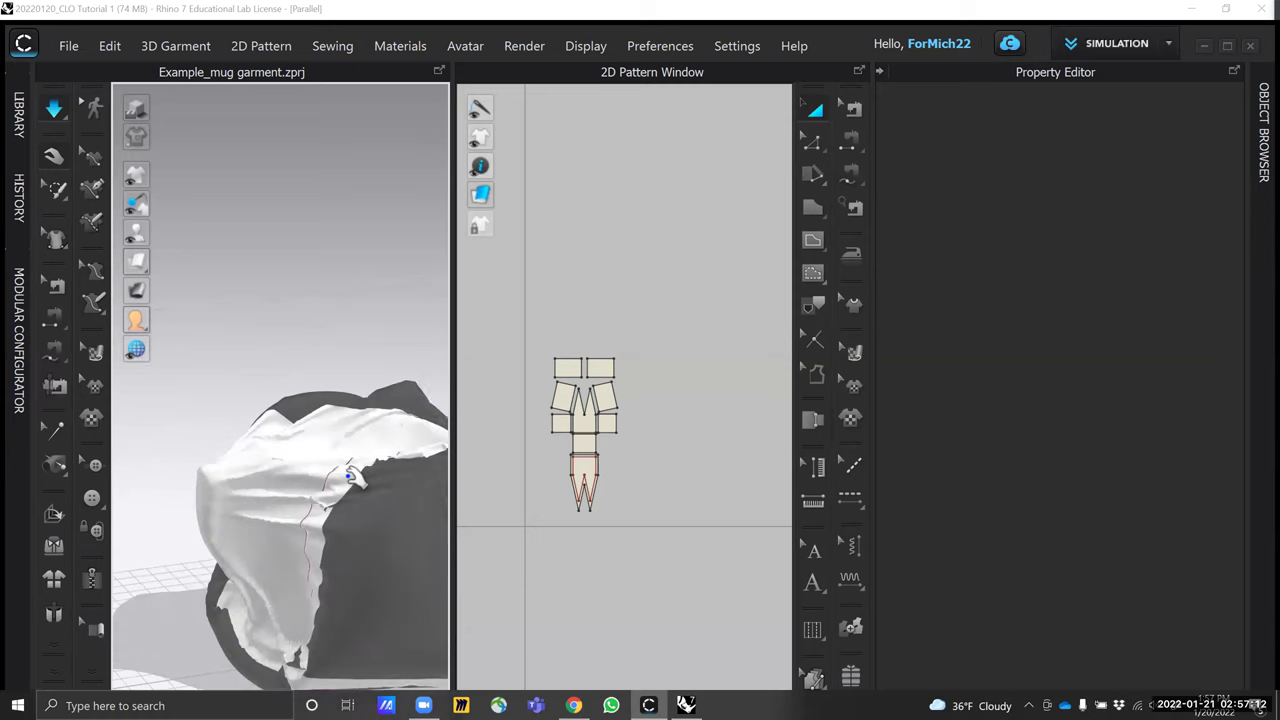
Inspect the draped mug garment from the front, back and above, checking the properties of one upper pattern piece
scroll(367, 344, down, 3)
right_drag(367, 344, 330, 358)
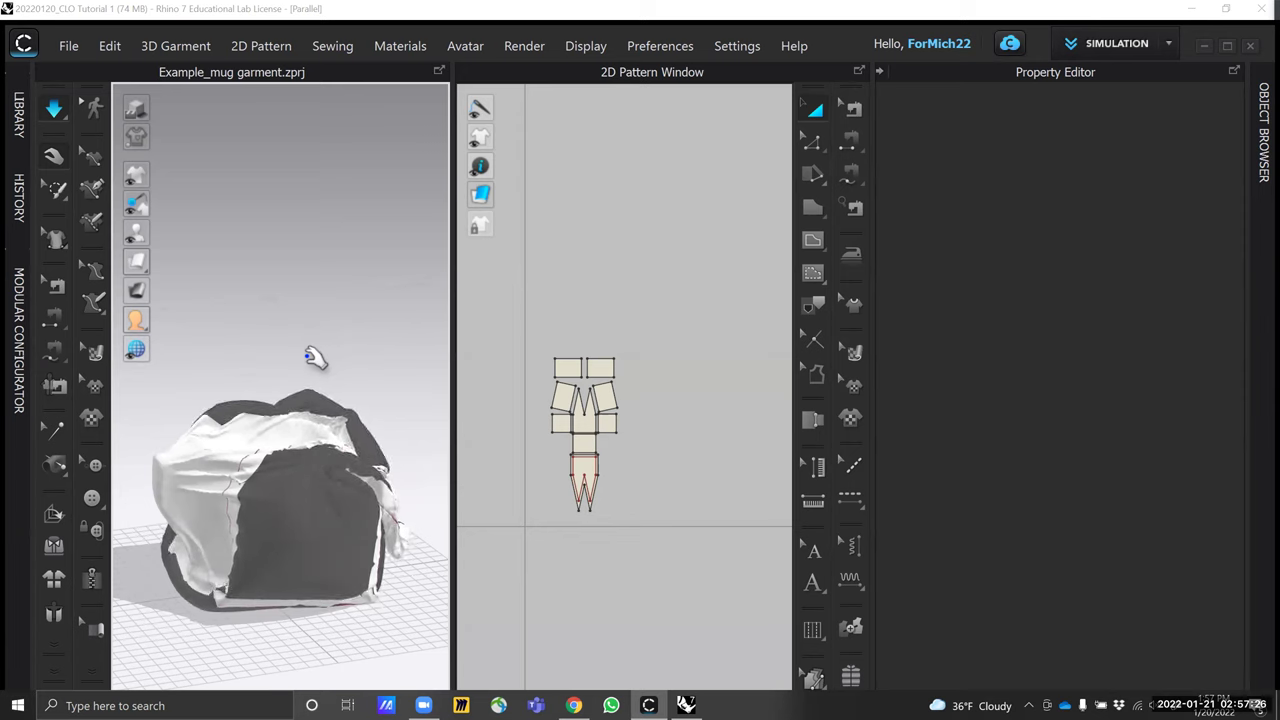
mouse_move(306, 362)
right_down()
mouse_move(374, 372)
mouse_move(371, 386)
mouse_move(334, 374)
mouse_move(306, 380)
mouse_move(308, 392)
mouse_move(309, 379)
right_up()
scroll(381, 384, down, 2)
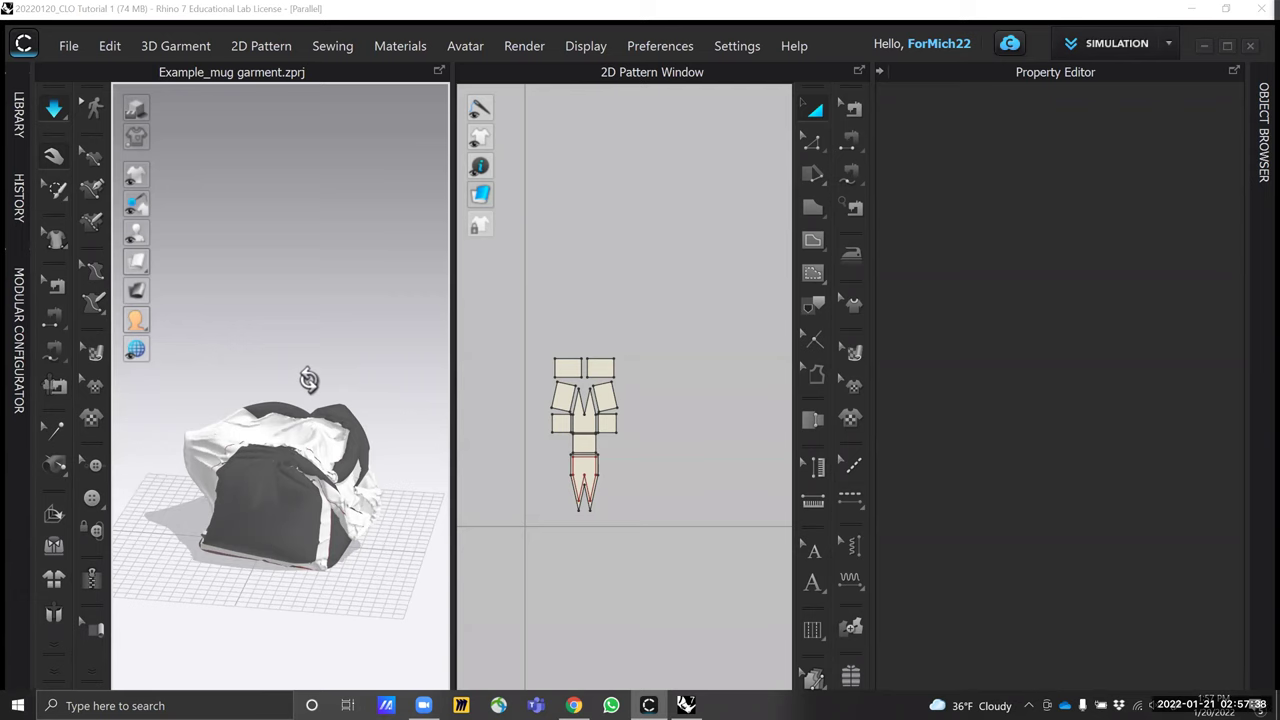
right_drag(309, 379, 345, 376)
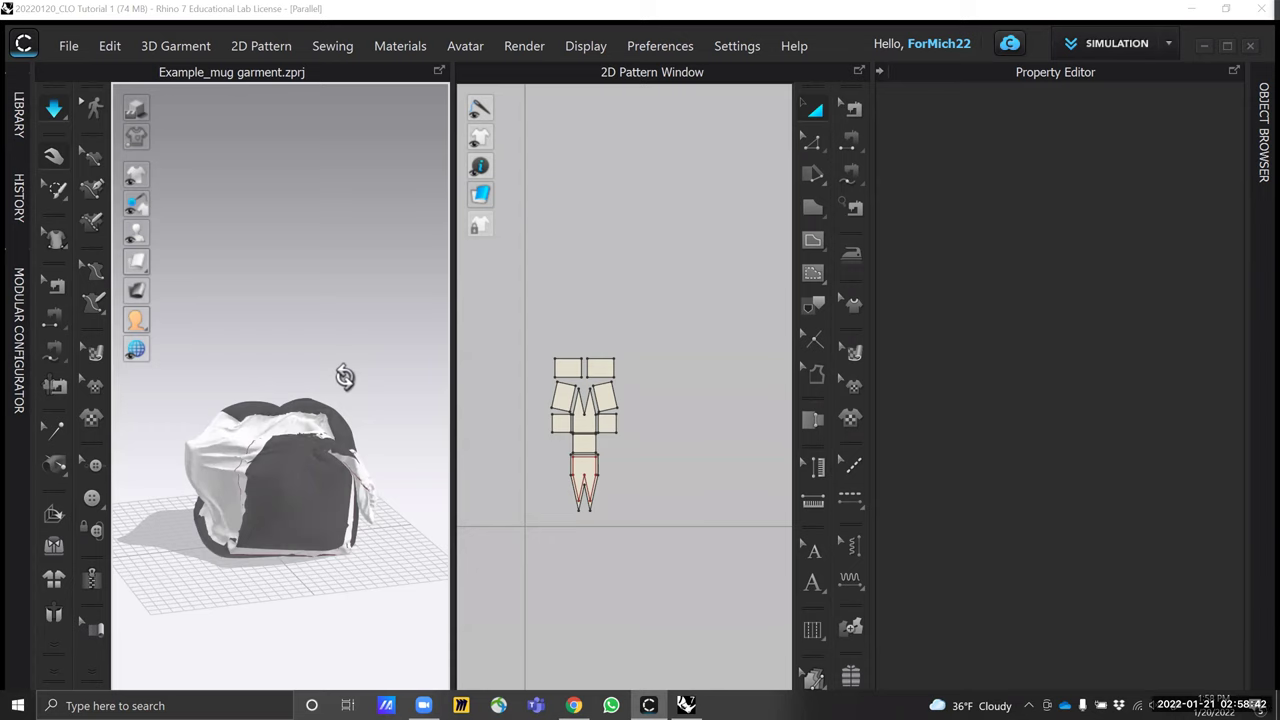
right_drag(300, 626, 270, 440)
click(265, 438)
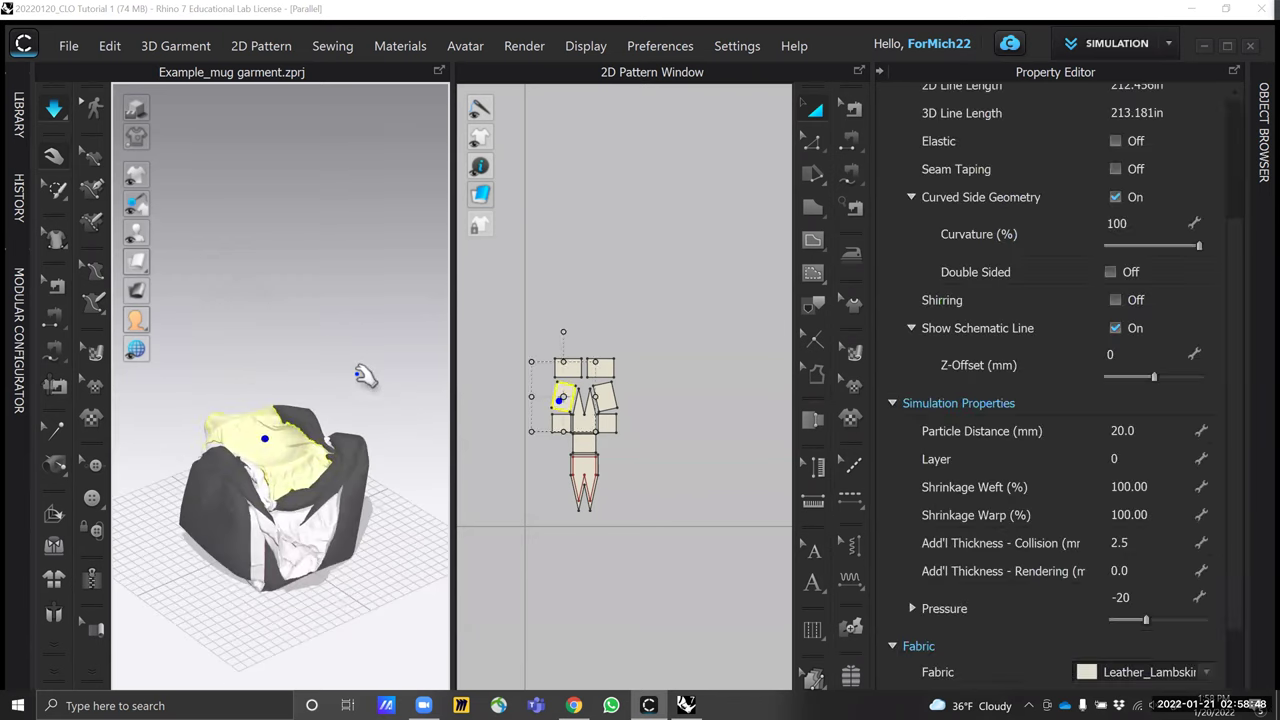
right_drag(357, 374, 343, 353)
click(332, 342)
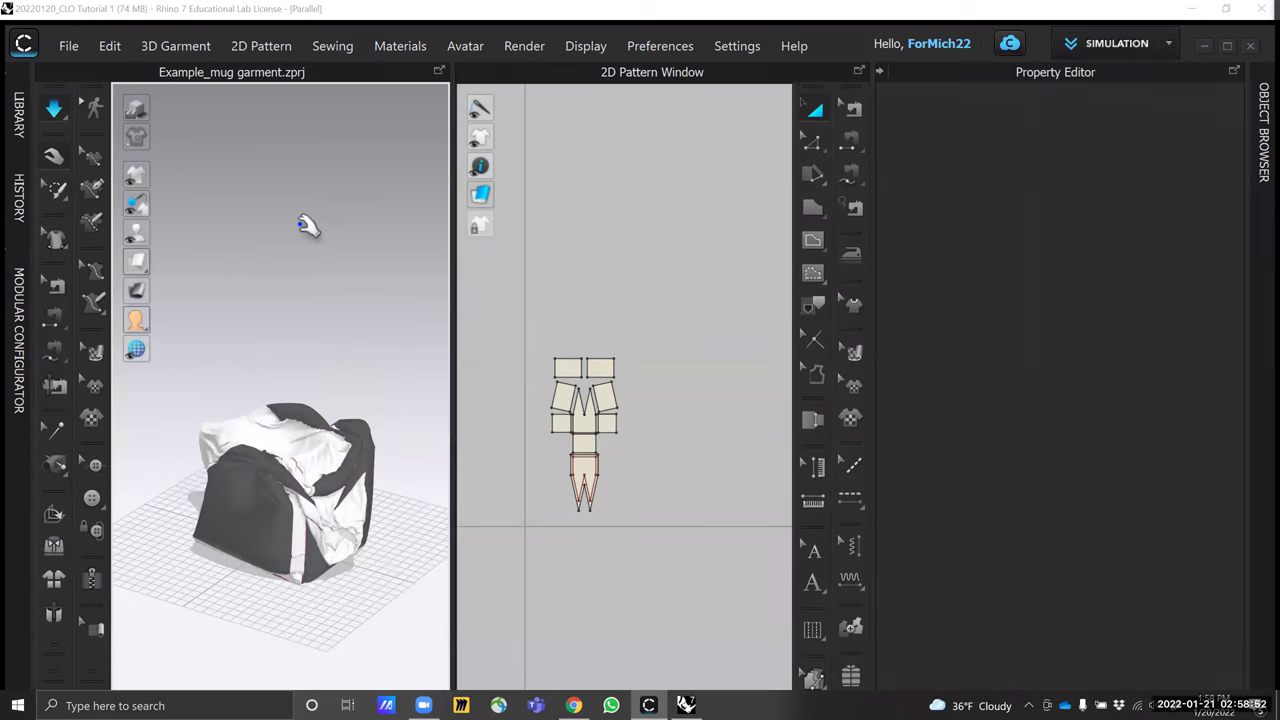
right_drag(337, 314, 316, 375)
right_drag(349, 286, 297, 257)
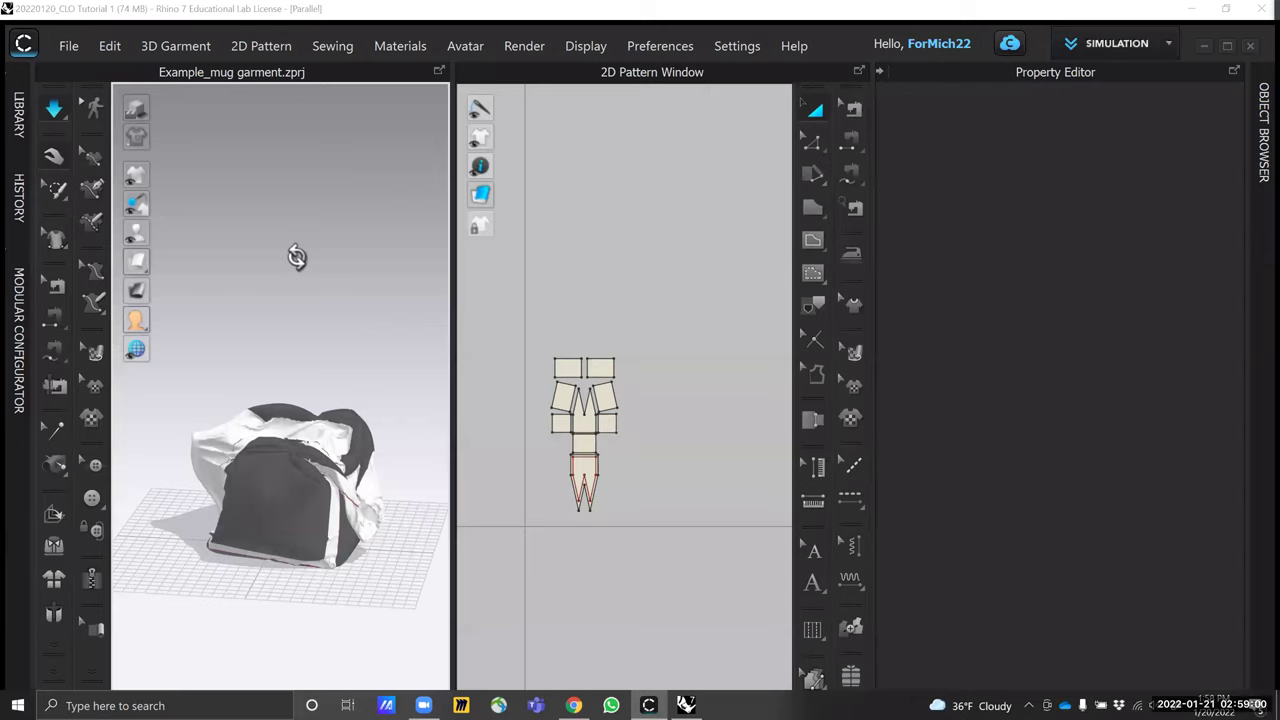
Switch to Rhino and create a rectangular clipping plane on the ground beside the end of the long strip pattern
click(686, 705)
scroll(552, 403, down, 4)
right_drag(552, 403, 535, 392)
scroll(400, 370, up, 2)
scroll(550, 472, down, 2)
text(ClippingPlane)
key(Return)
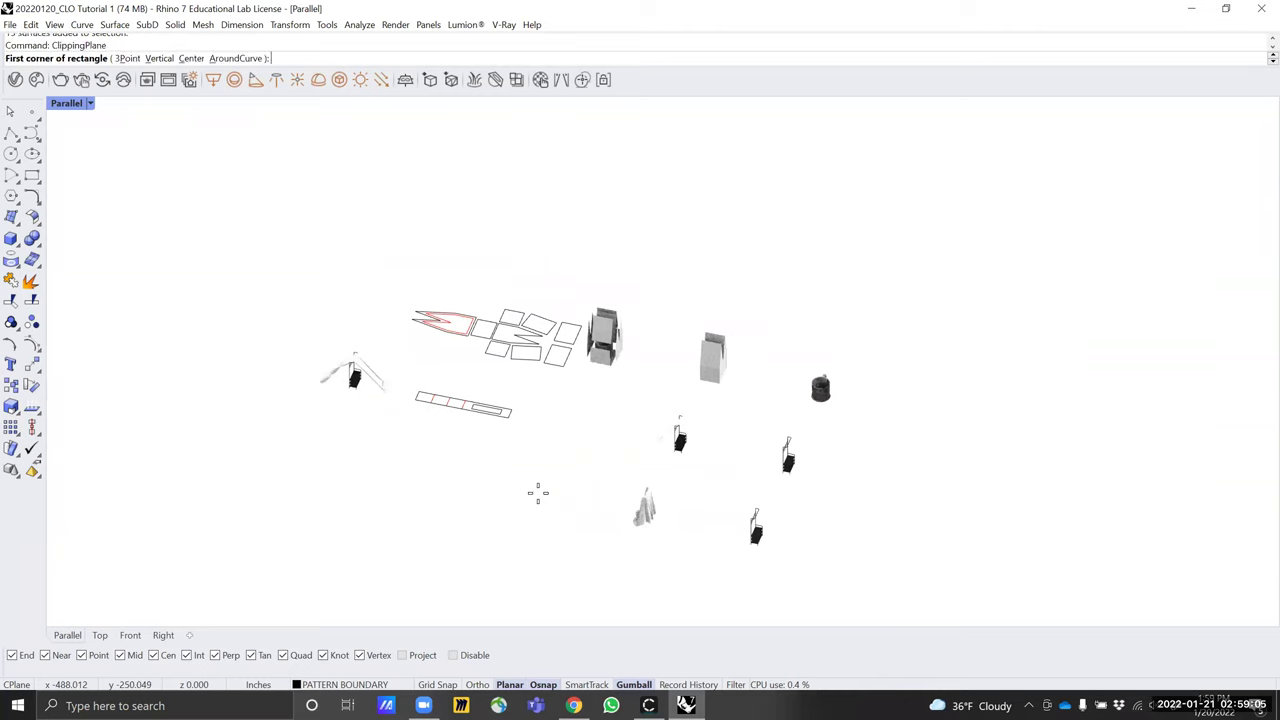
click(415, 400)
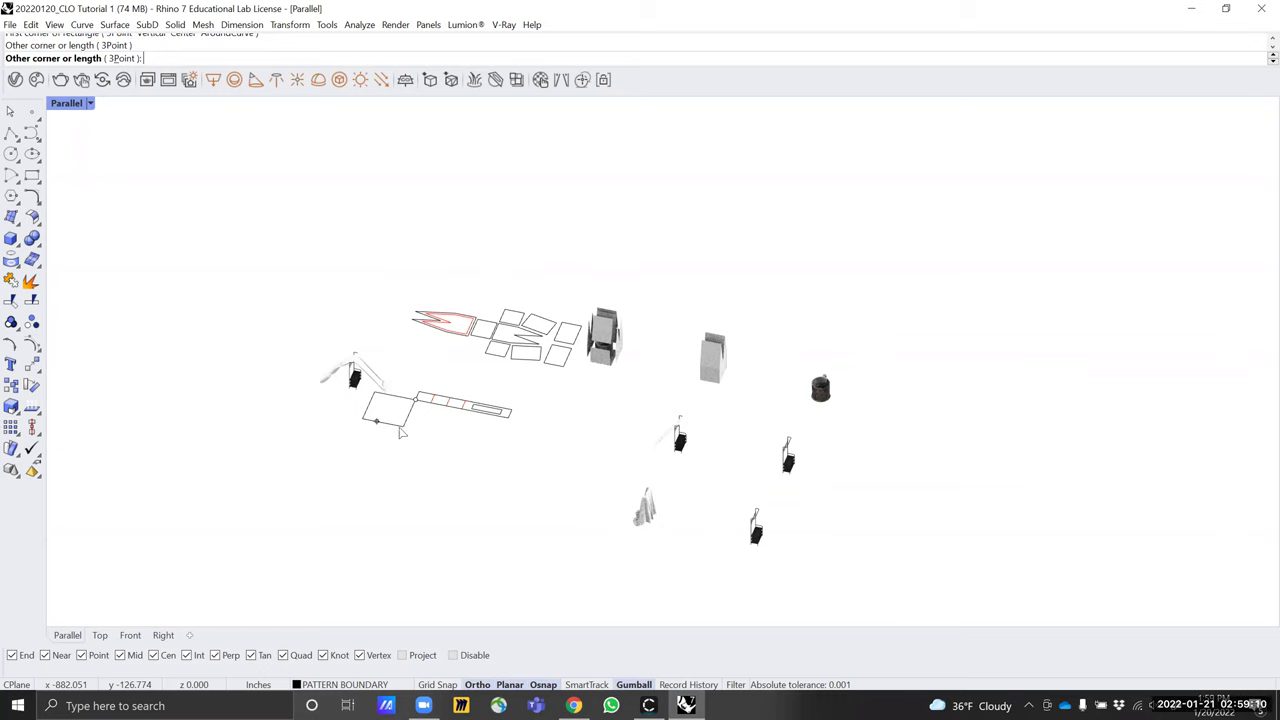
click(400, 428)
Rotate the clipping plane upright and move it to cut lengthwise through the fabric draped over the shelf rack
right_drag(400, 428, 393, 397)
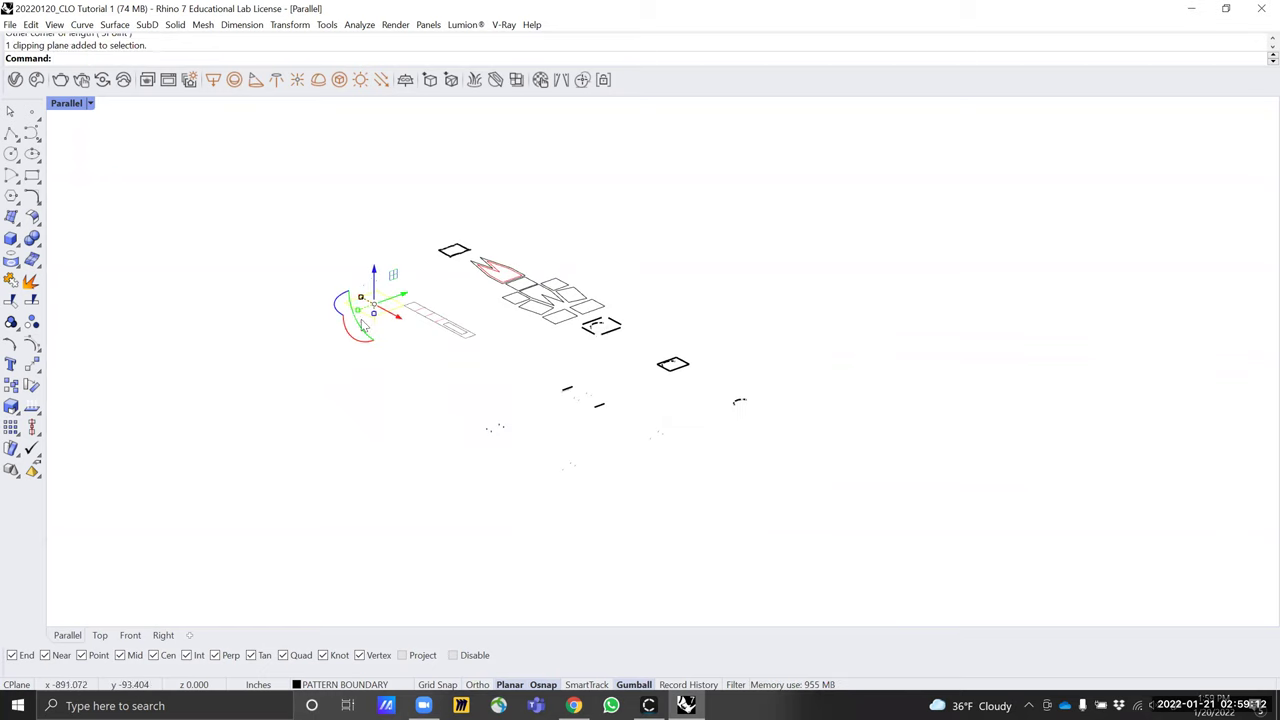
drag(352, 340, 394, 371)
scroll(323, 431, up, 5)
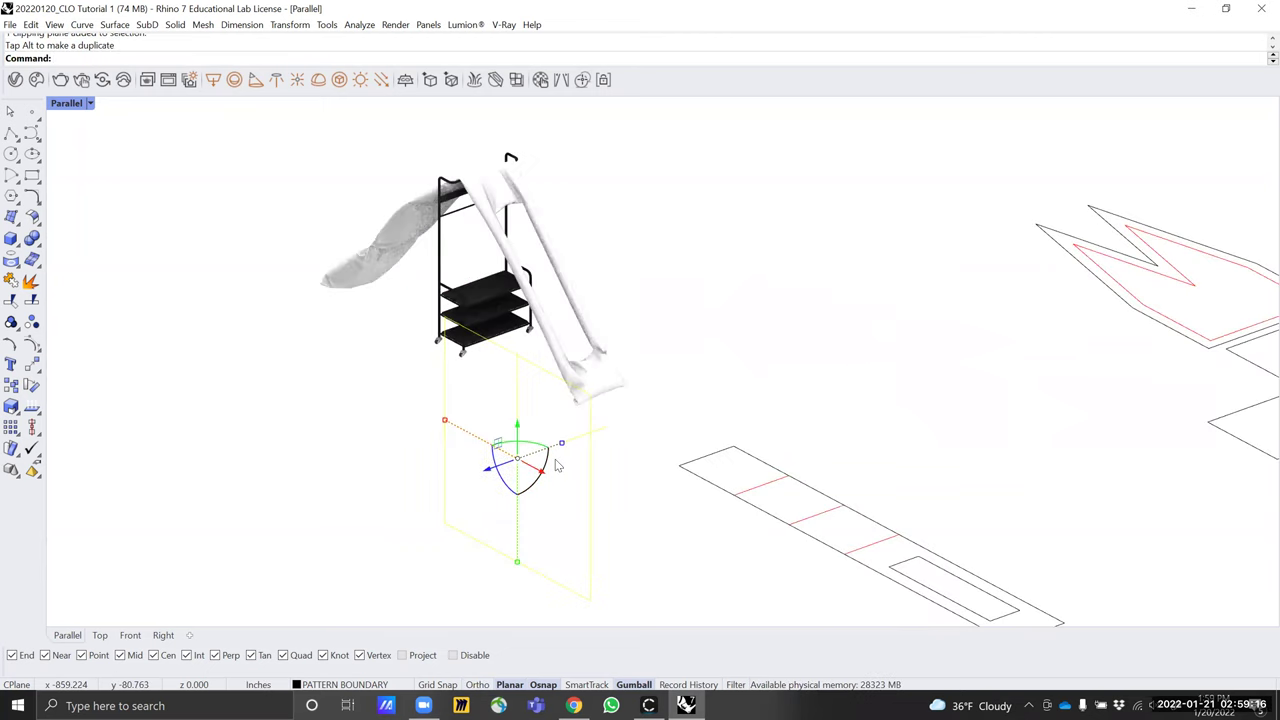
drag(500, 470, 597, 450)
right_drag(543, 491, 580, 423)
drag(565, 408, 106, 277)
Examine the section through the draped fabric from several angles, then the whole model layout, and deselect the clipping plane
right_drag(444, 466, 500, 445)
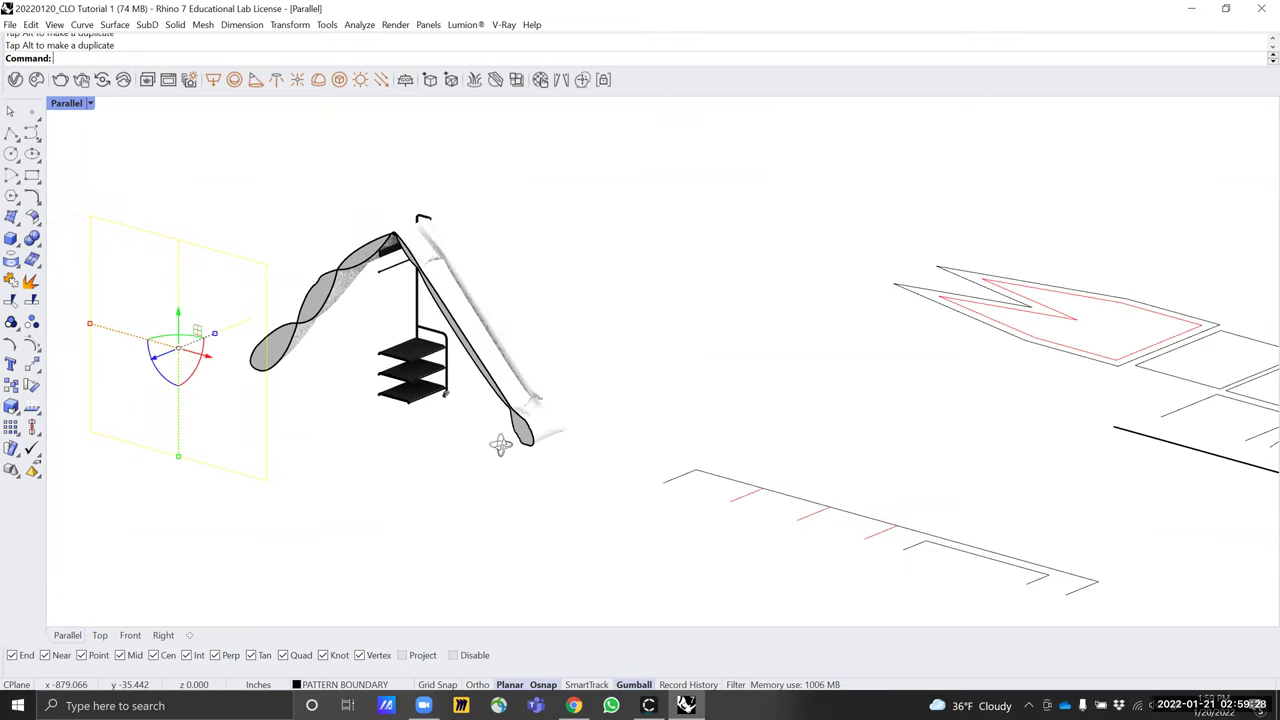
right_drag(500, 445, 499, 445)
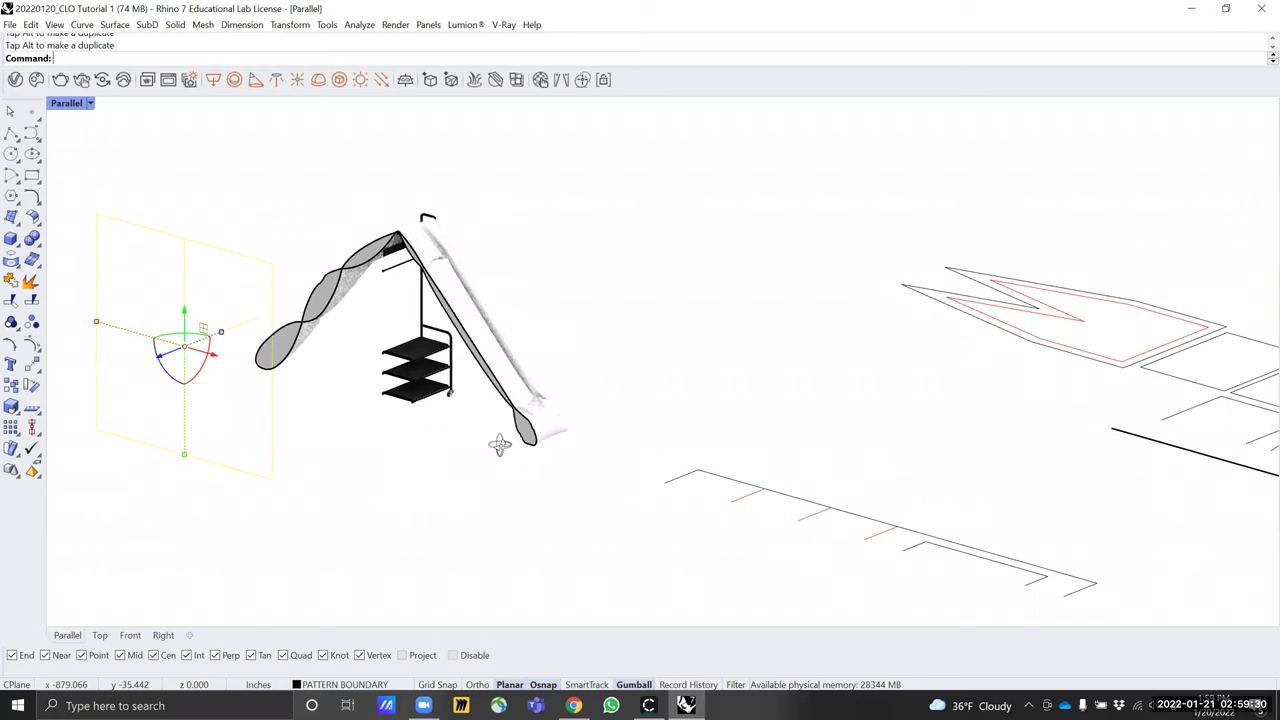
right_drag(500, 445, 314, 520)
scroll(669, 438, down, 10)
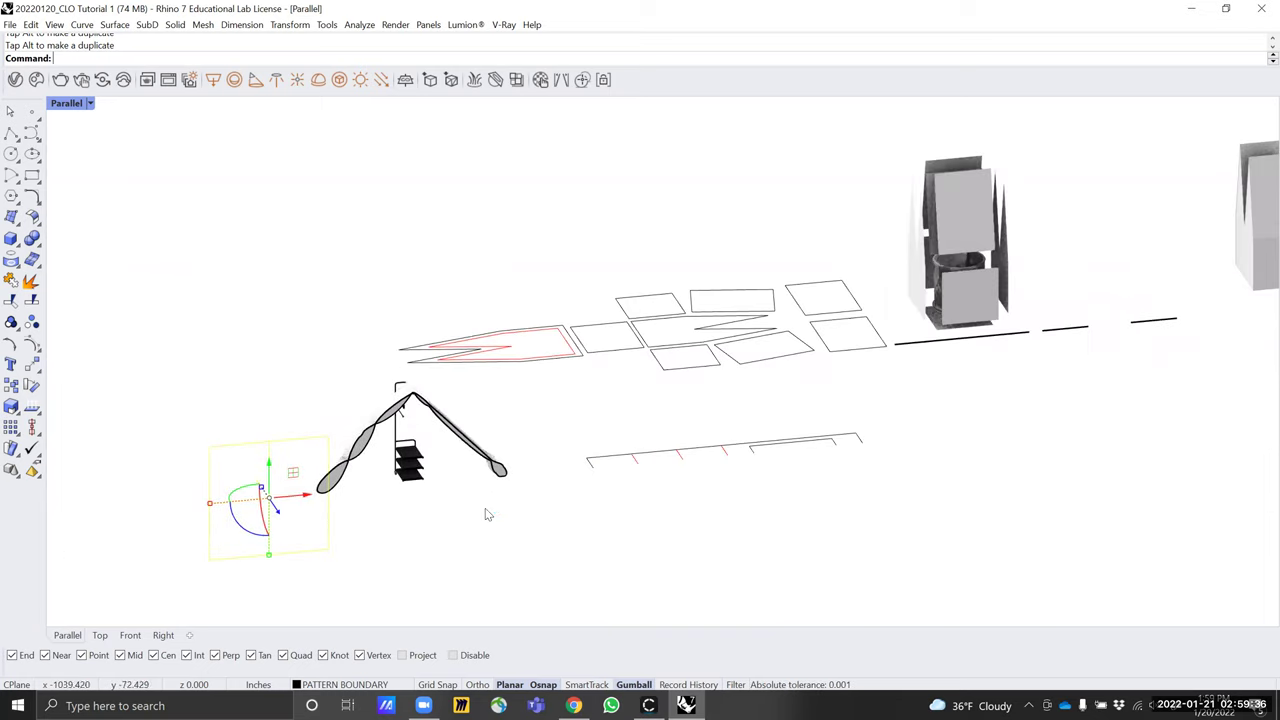
right_drag(487, 514, 491, 523)
right_drag(517, 286, 556, 306)
scroll(483, 326, down, 6)
click(505, 200)
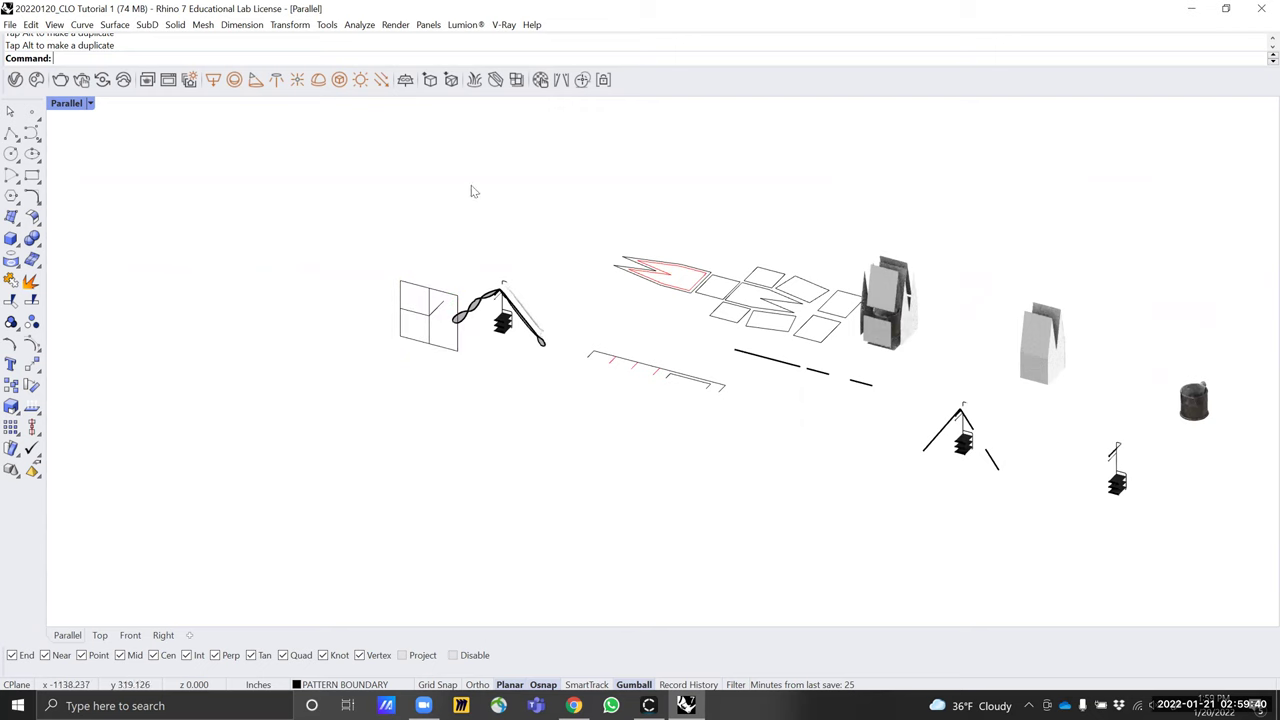
Set the viewport display mode to Wireframe and select the mug garment mesh behind the pattern outlines
click(90, 103)
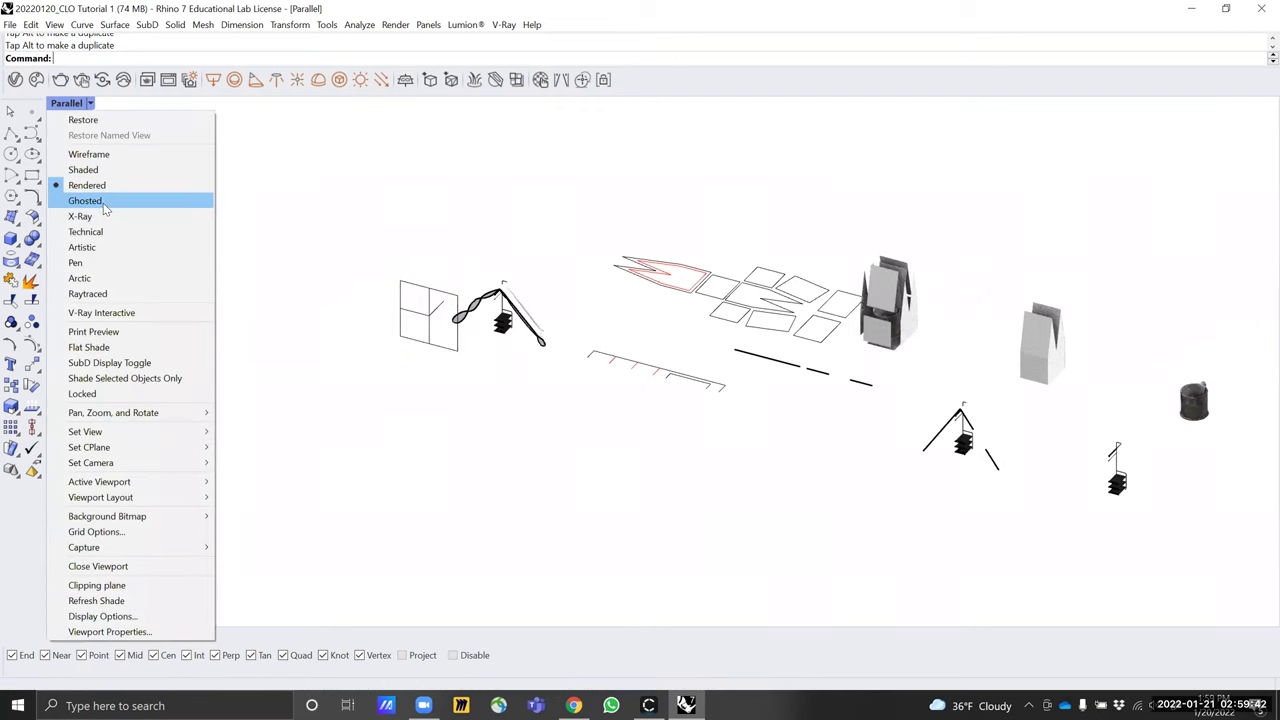
click(100, 155)
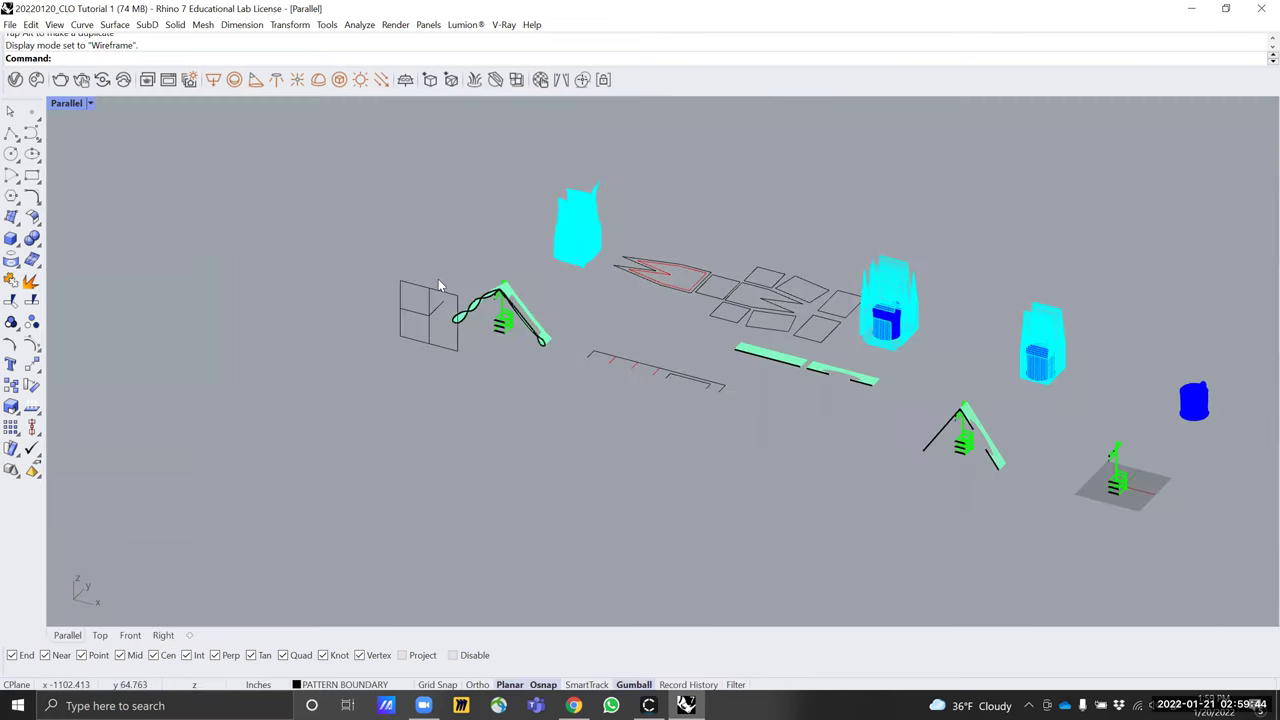
click(592, 238)
click(643, 274)
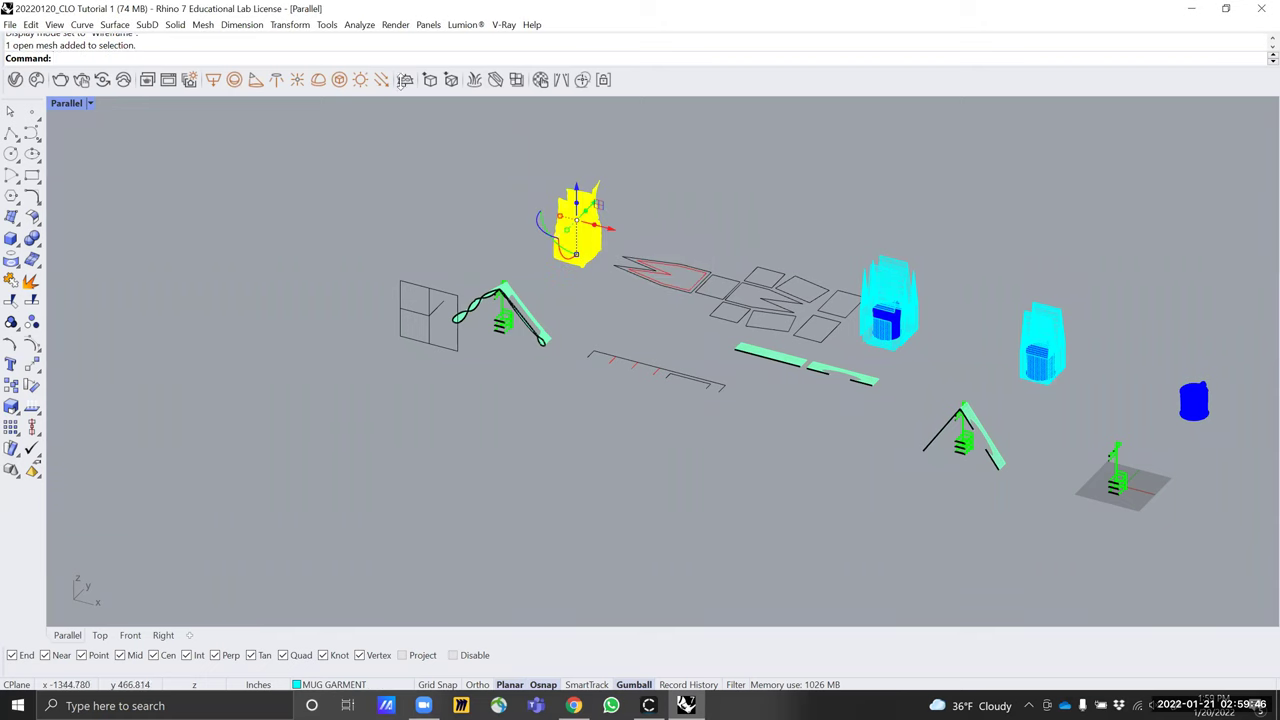
Open the Materials list, assign the Custom material to the selected mug garment mesh, and close the list
text(Matei)
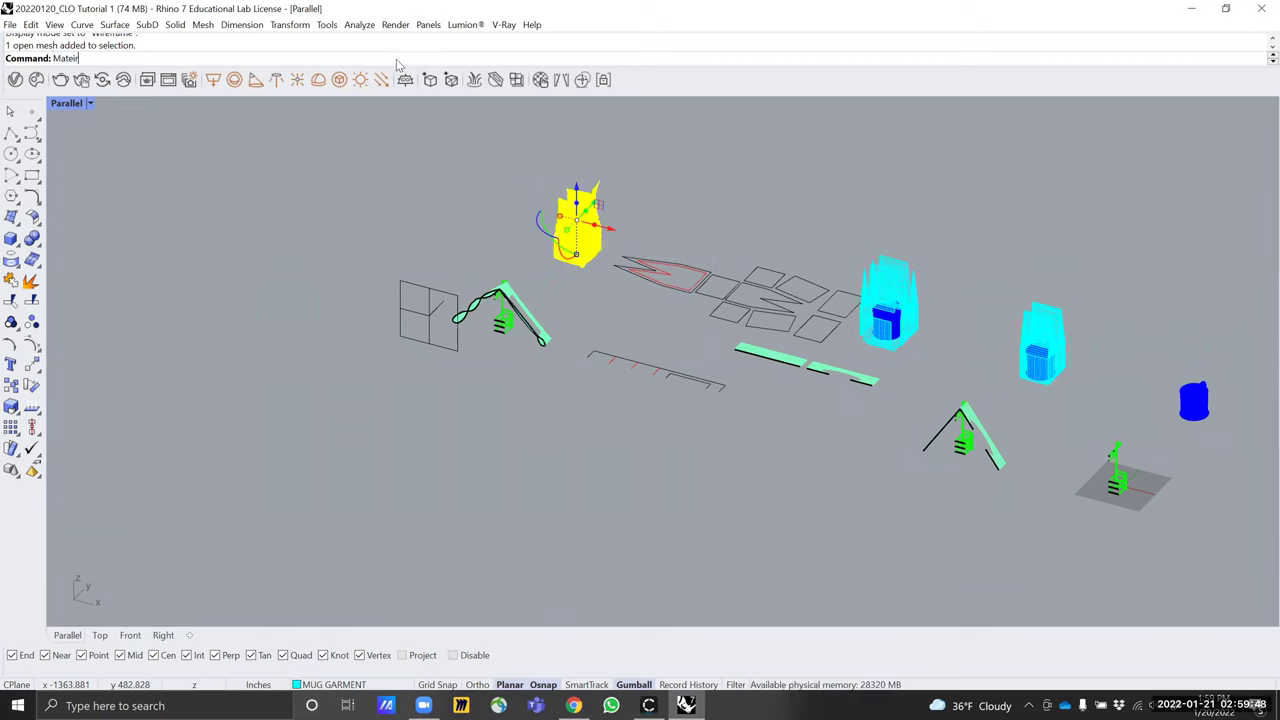
text(rials)
key(Return)
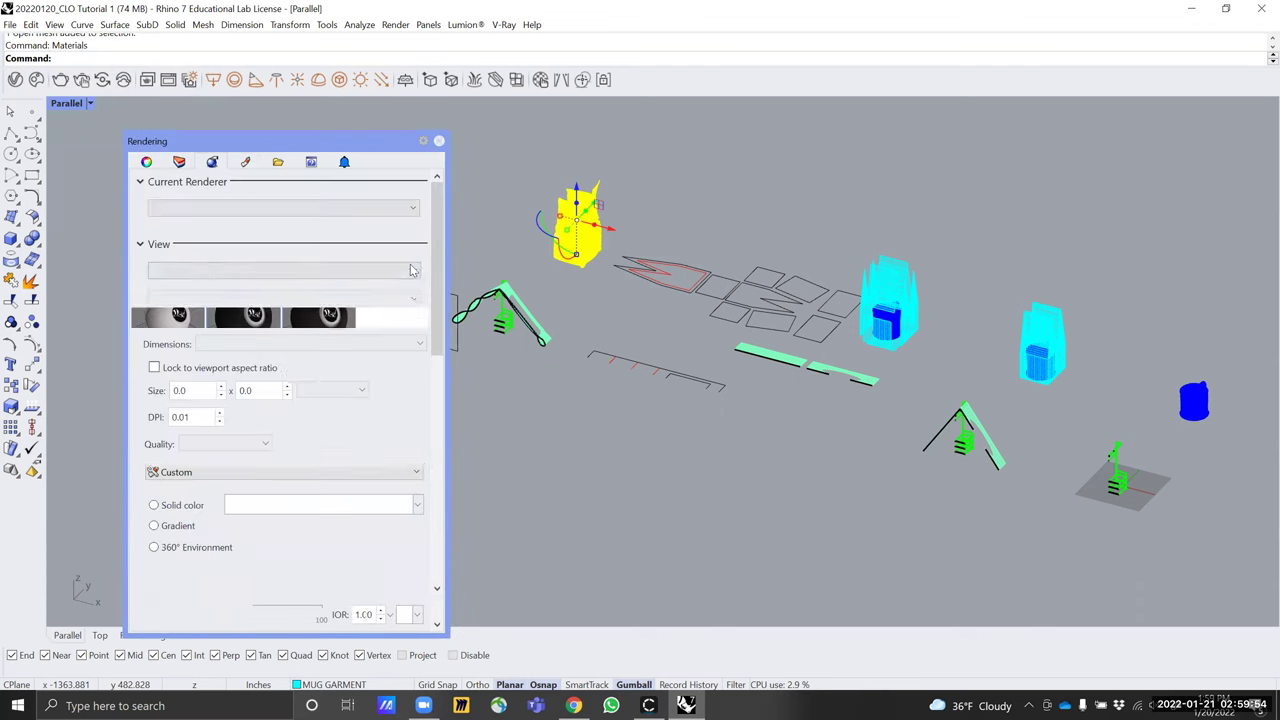
click(212, 162)
click(245, 163)
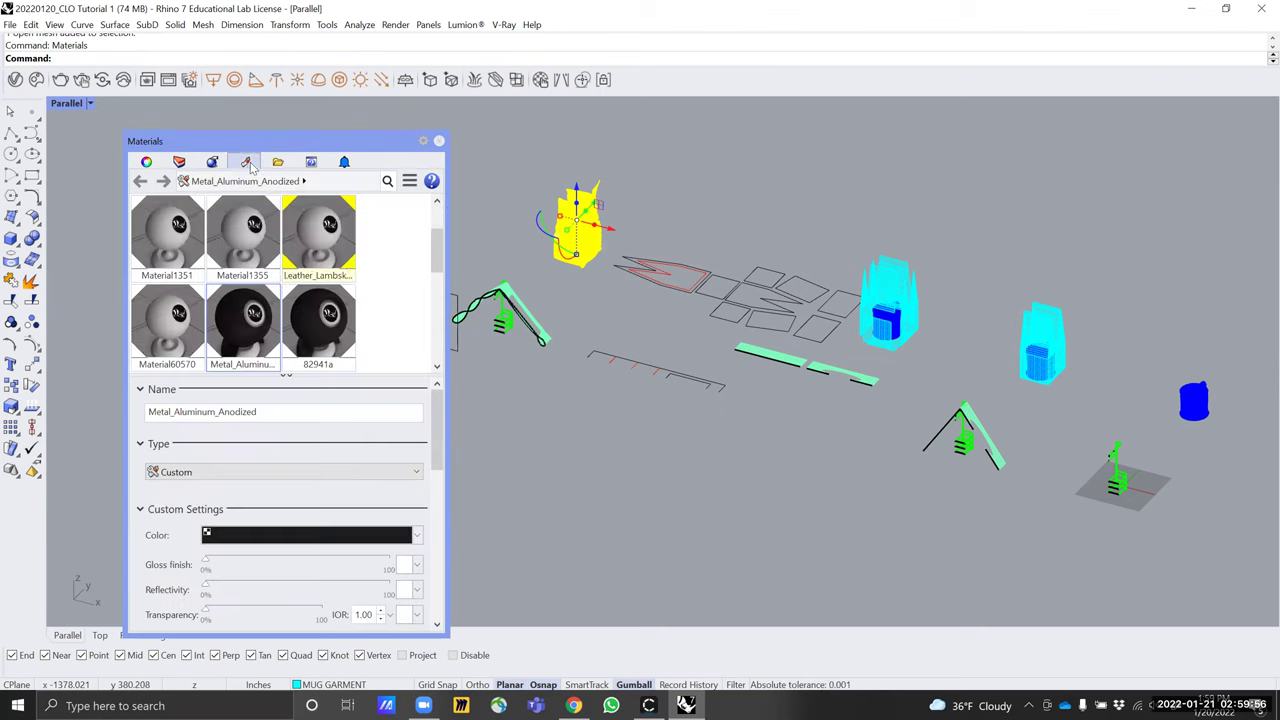
scroll(390, 305, down, 3)
click(318, 322)
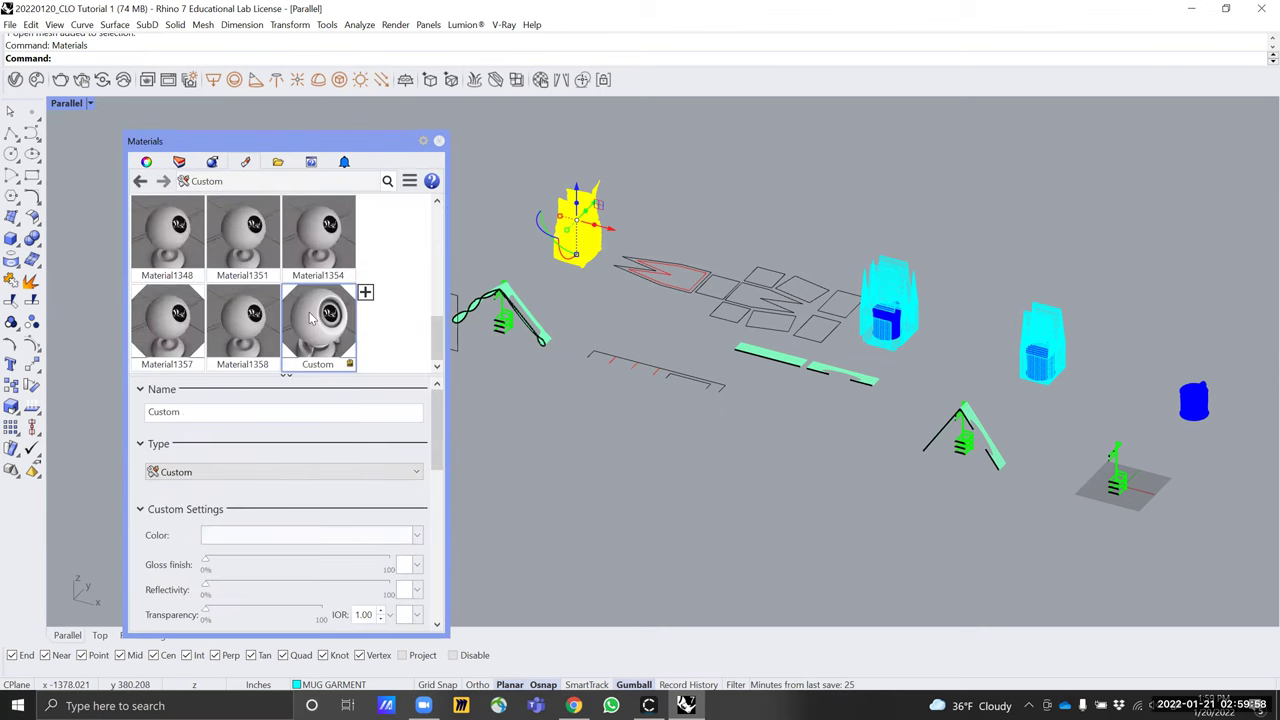
right_click(310, 322)
click(390, 73)
click(662, 282)
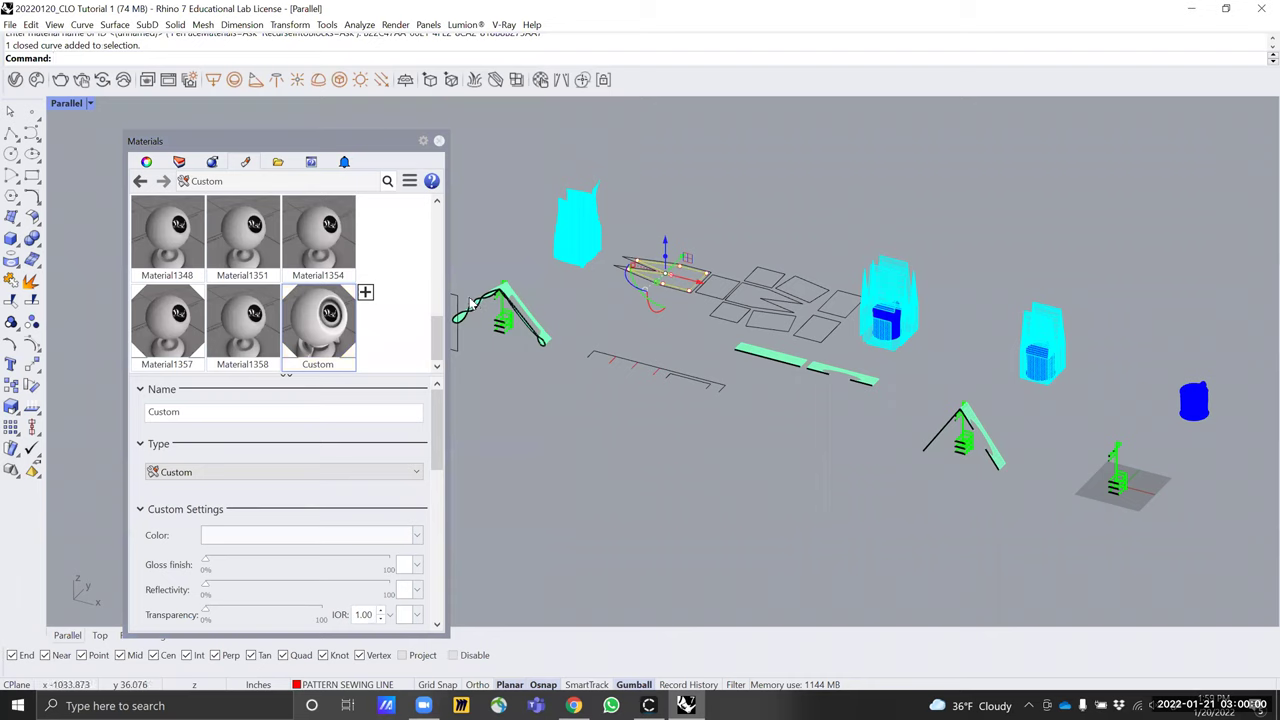
click(439, 141)
key(Escape)
Move the clipping plane so it cuts through the mug garments, and switch back to CLO
click(434, 292)
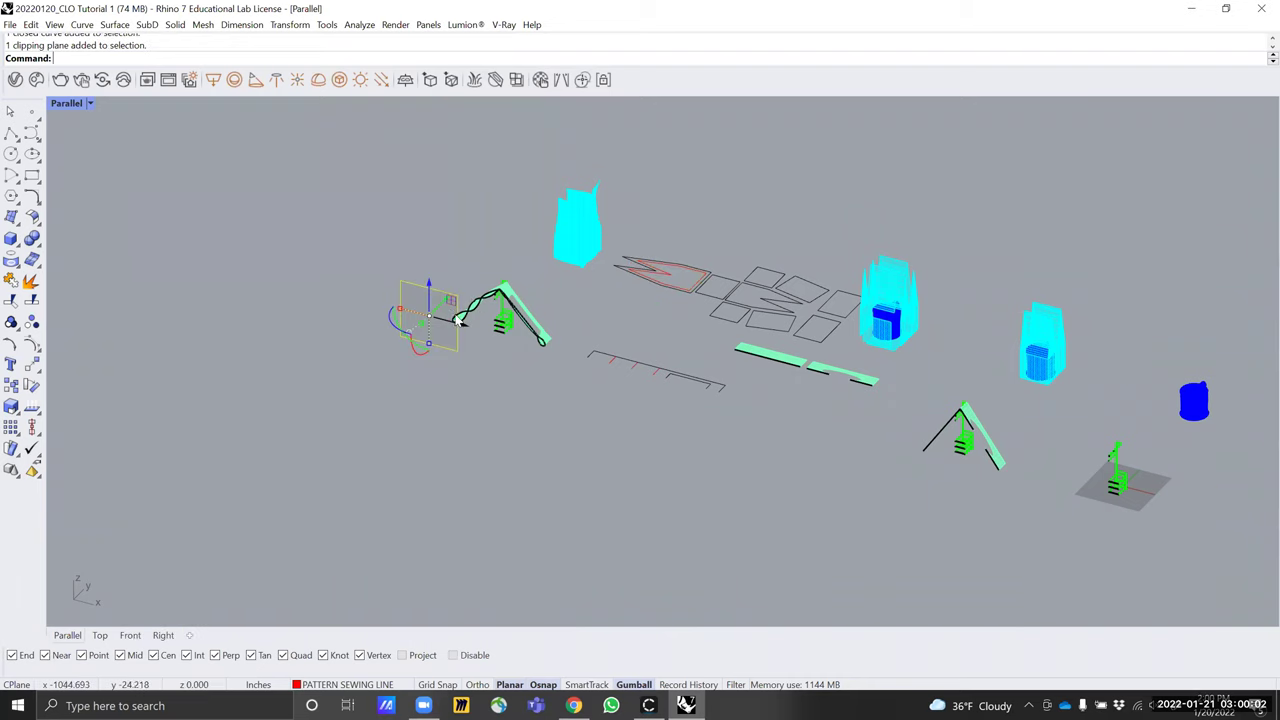
drag(434, 295, 551, 271)
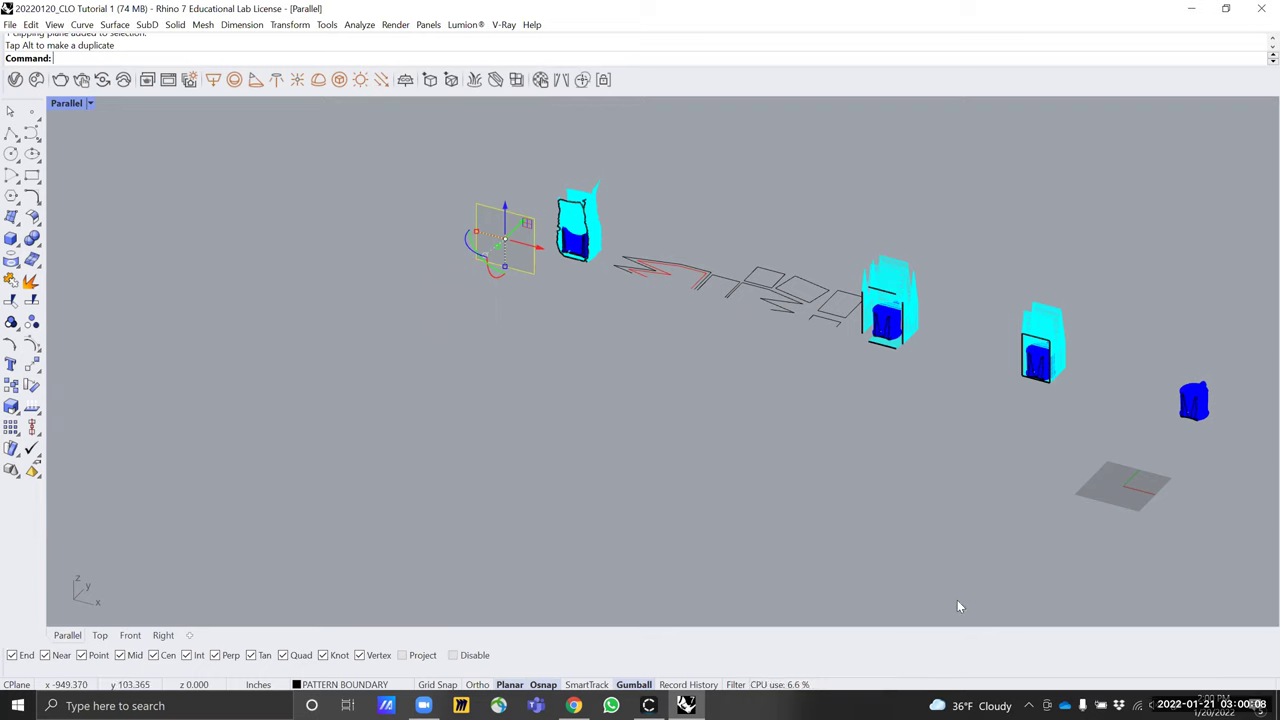
click(649, 705)
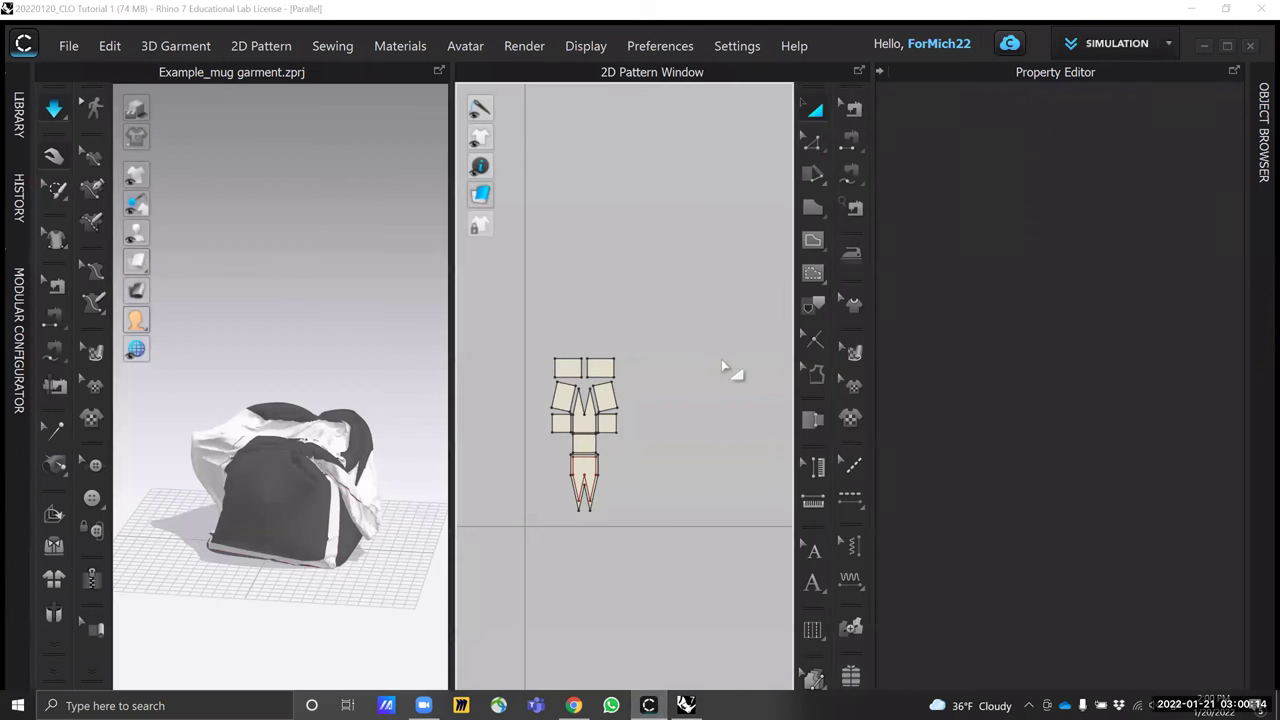